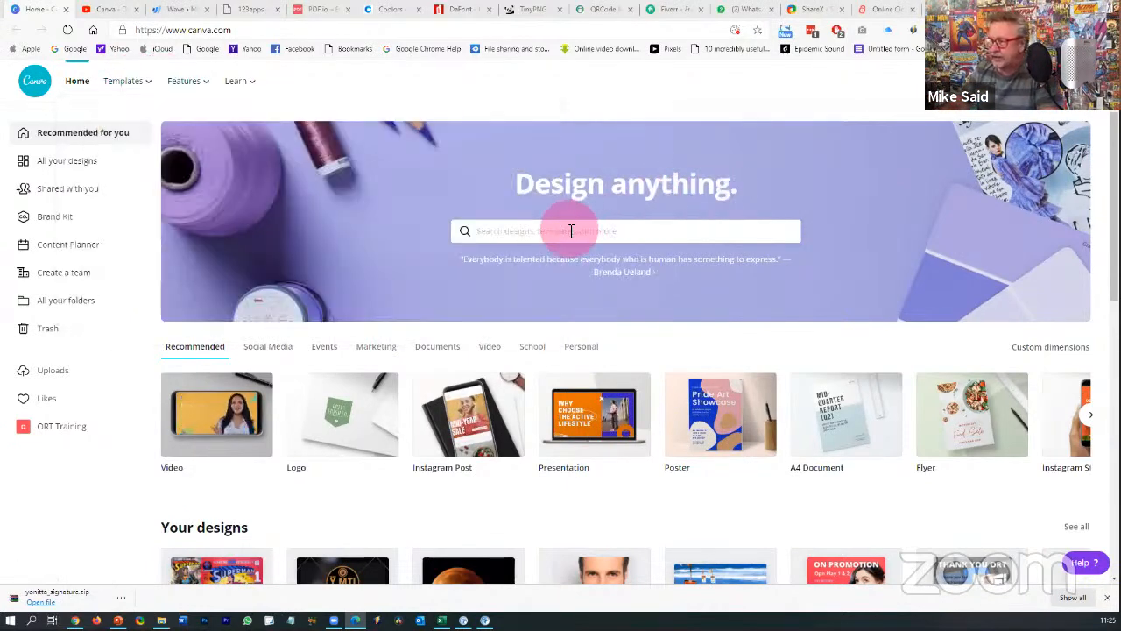
- Open an iOS Home Screen template from the recent search, close it, and switch to Excel's FreeStuff workbook
click(571, 230)
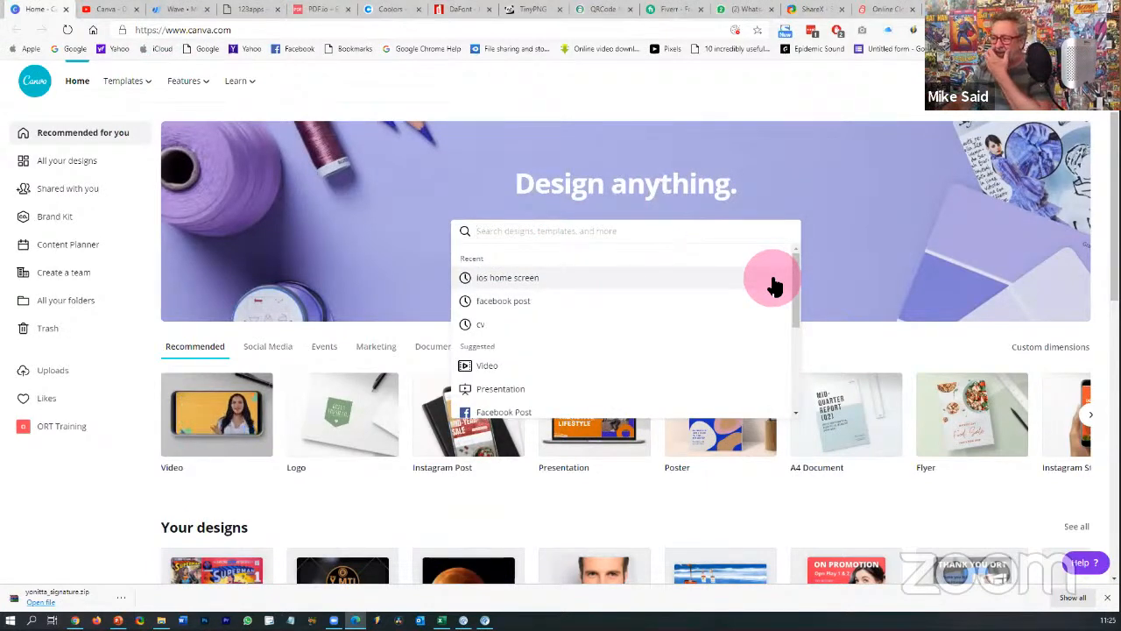
click(521, 279)
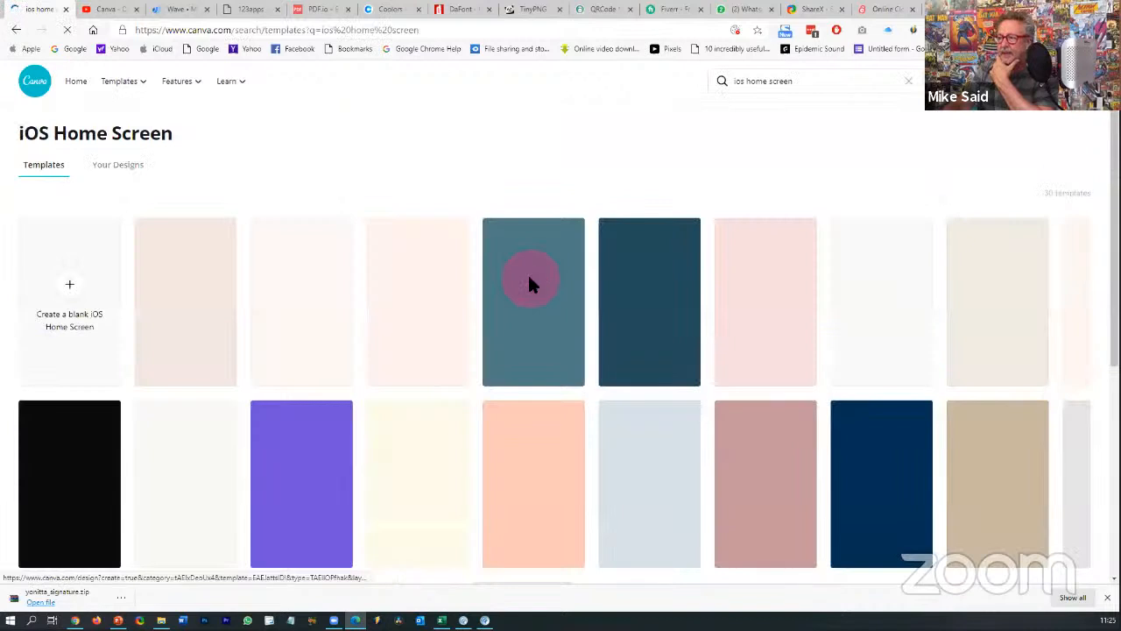
click(528, 279)
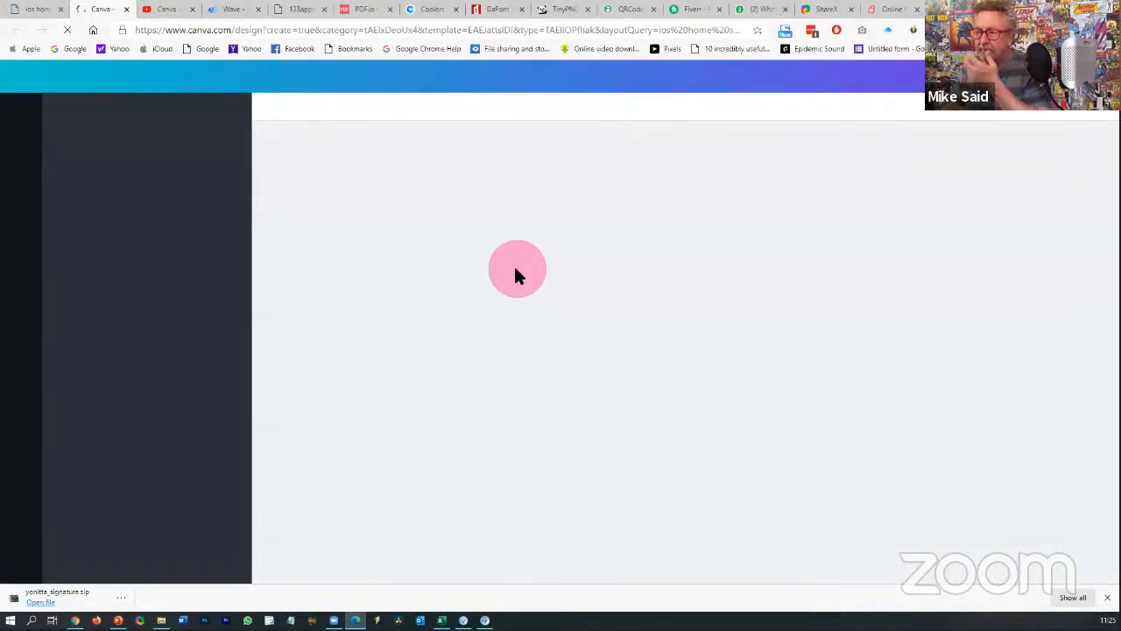
click(128, 11)
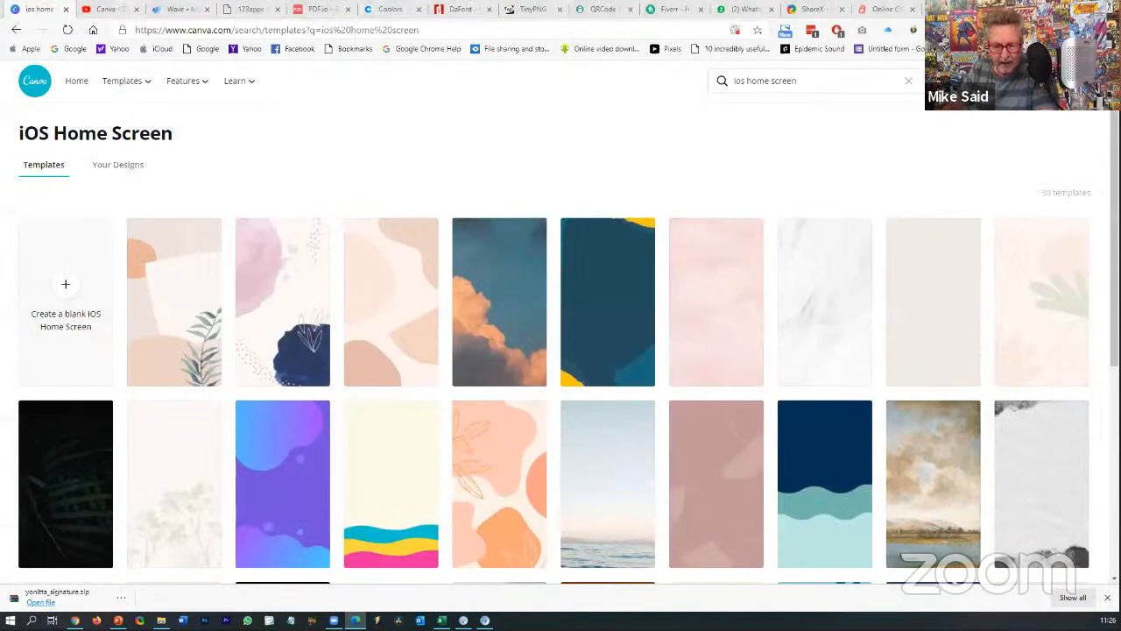
key(alt+Tab)
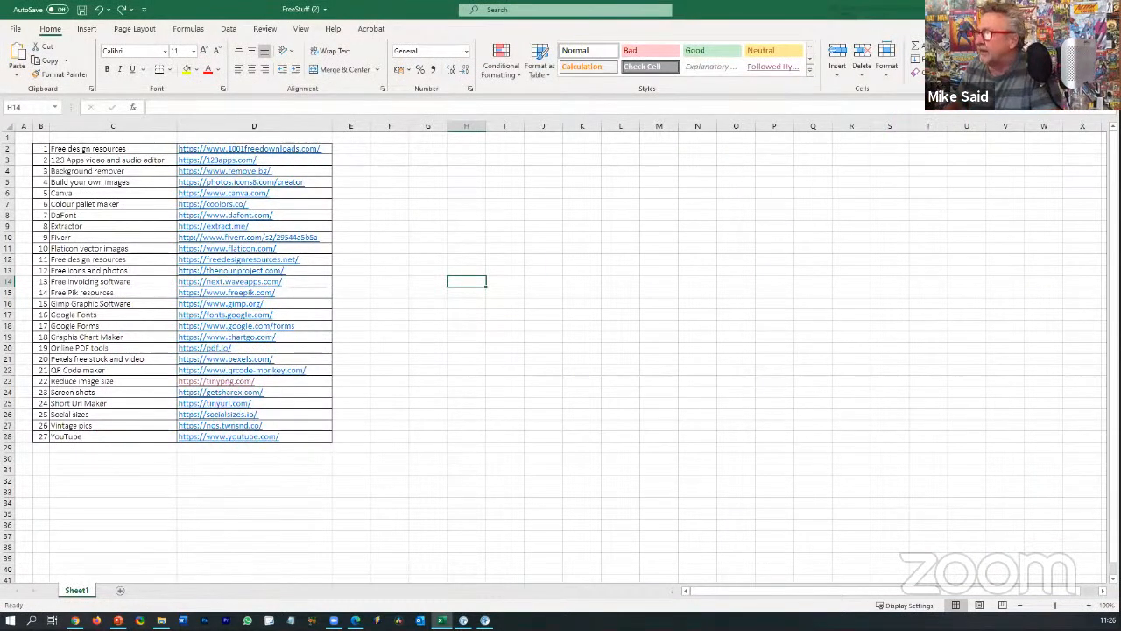
- Minimize the FreeStuff Excel workbook to get back to Canva's iOS Home Screen results
click(1054, 10)
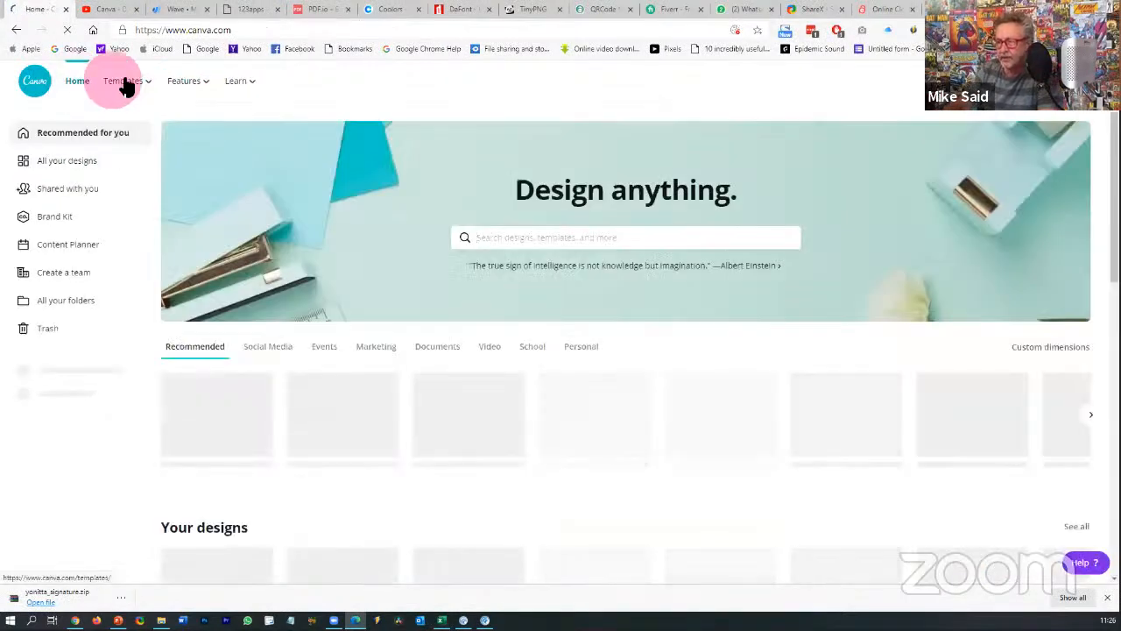
- From Canva's home page, open the All your designs list in the left sidebar
mouse_move(127, 85)
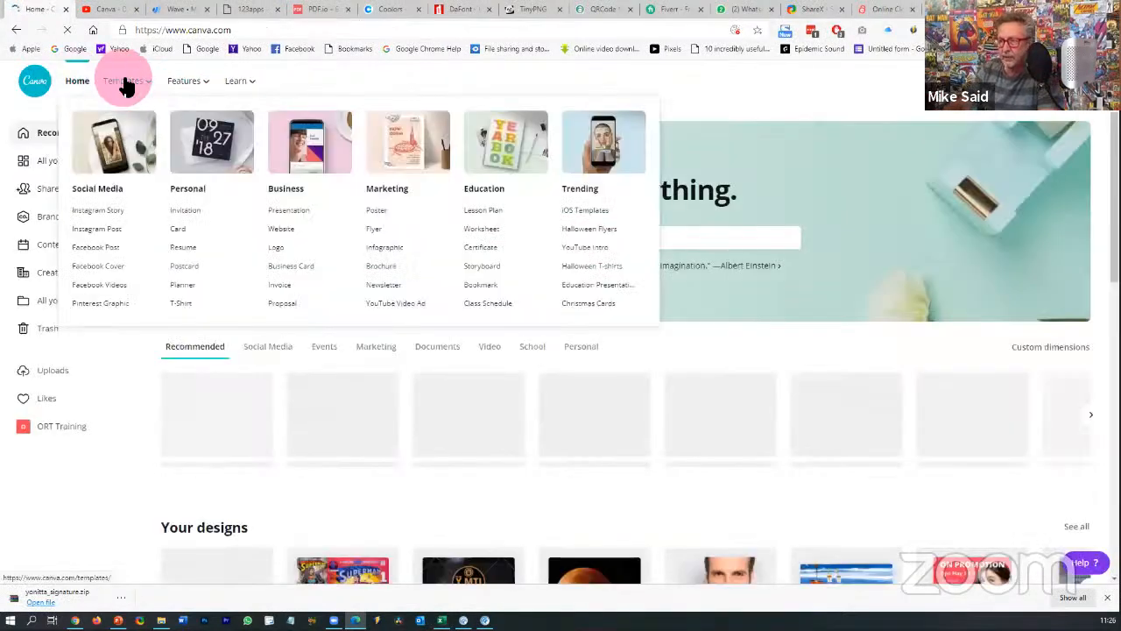
mouse_move(274, 112)
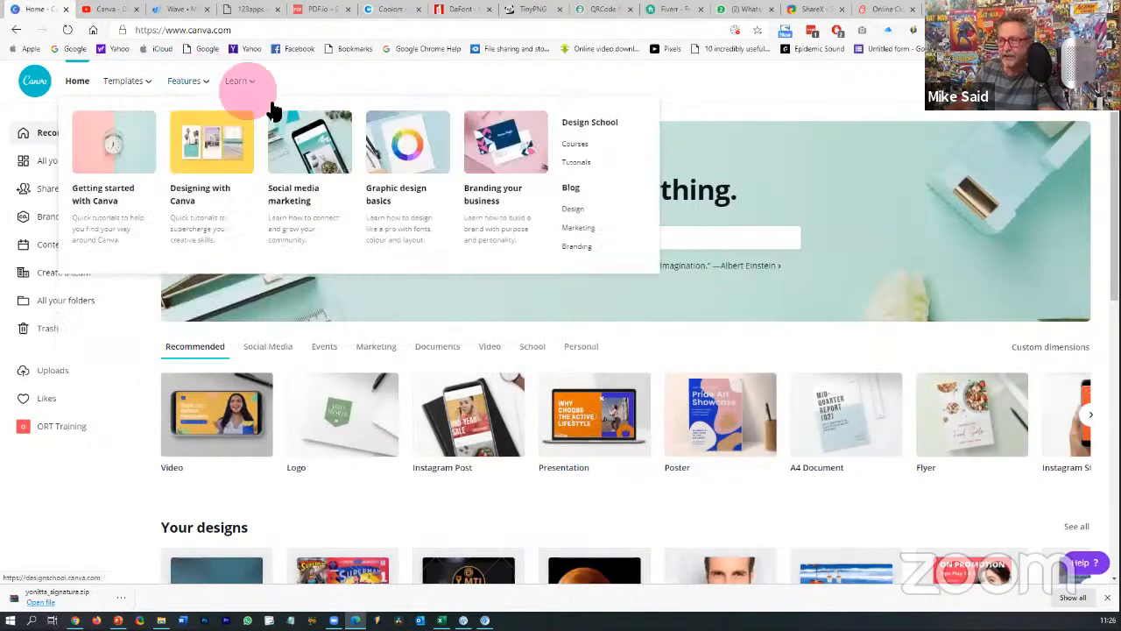
mouse_move(207, 83)
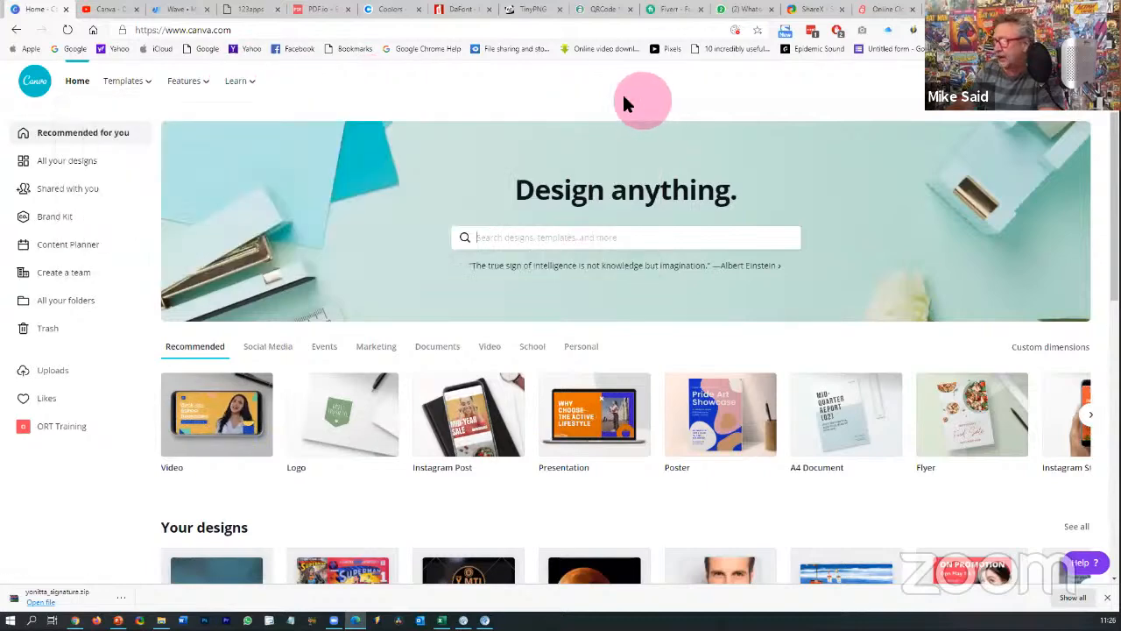
mouse_move(250, 94)
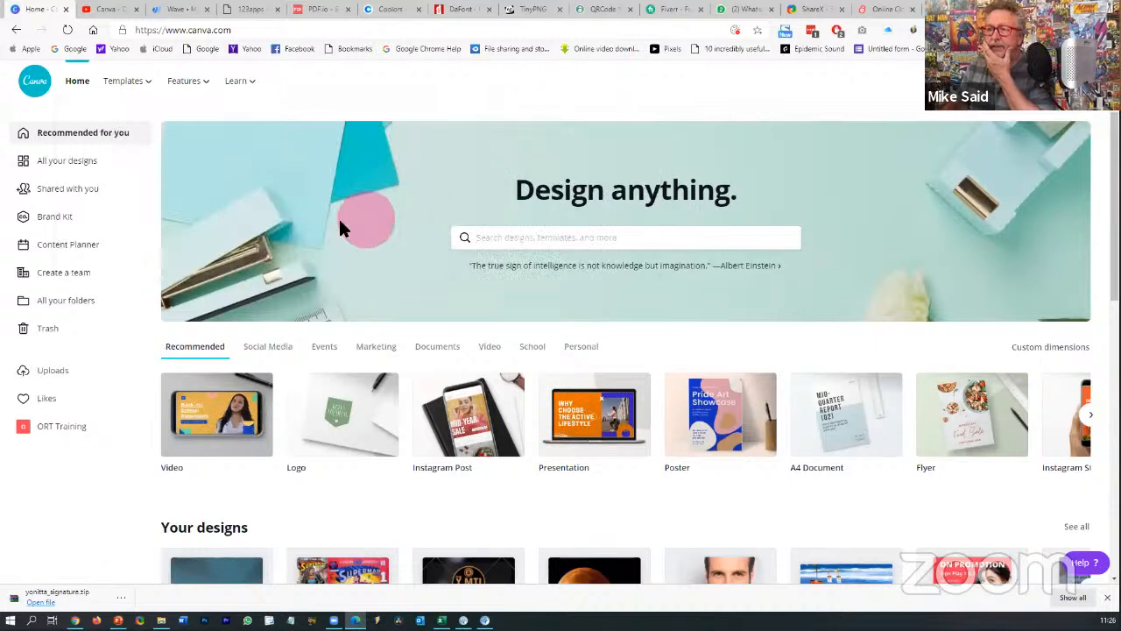
click(58, 161)
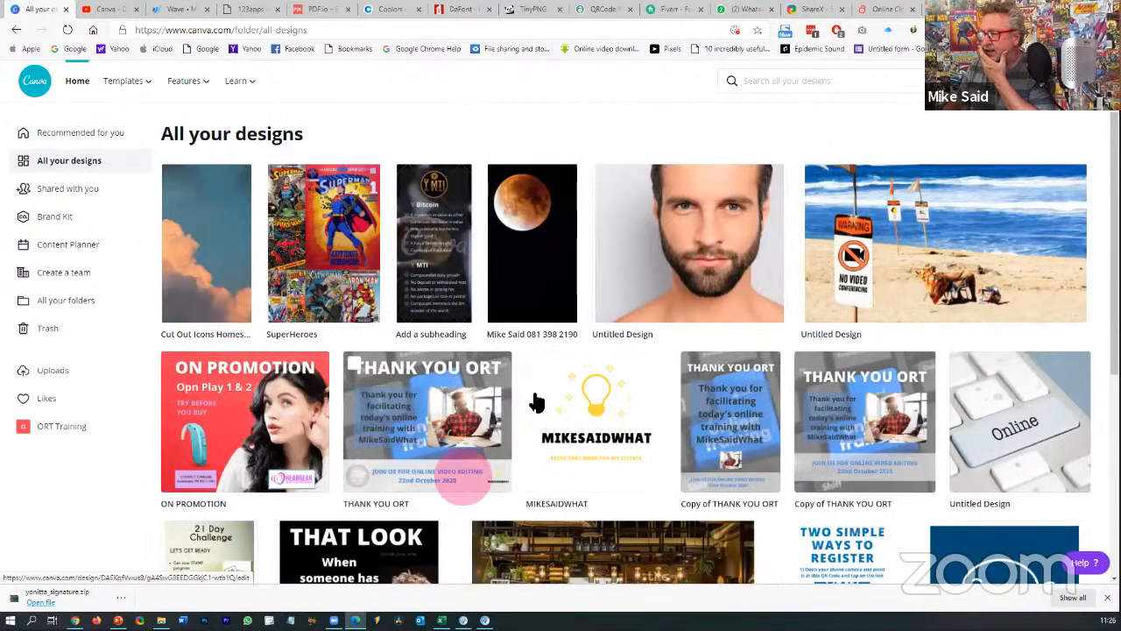
- Open the SuperHeroes design, scroll through its pages, and view its 297 × 420 mm resize options
click(329, 251)
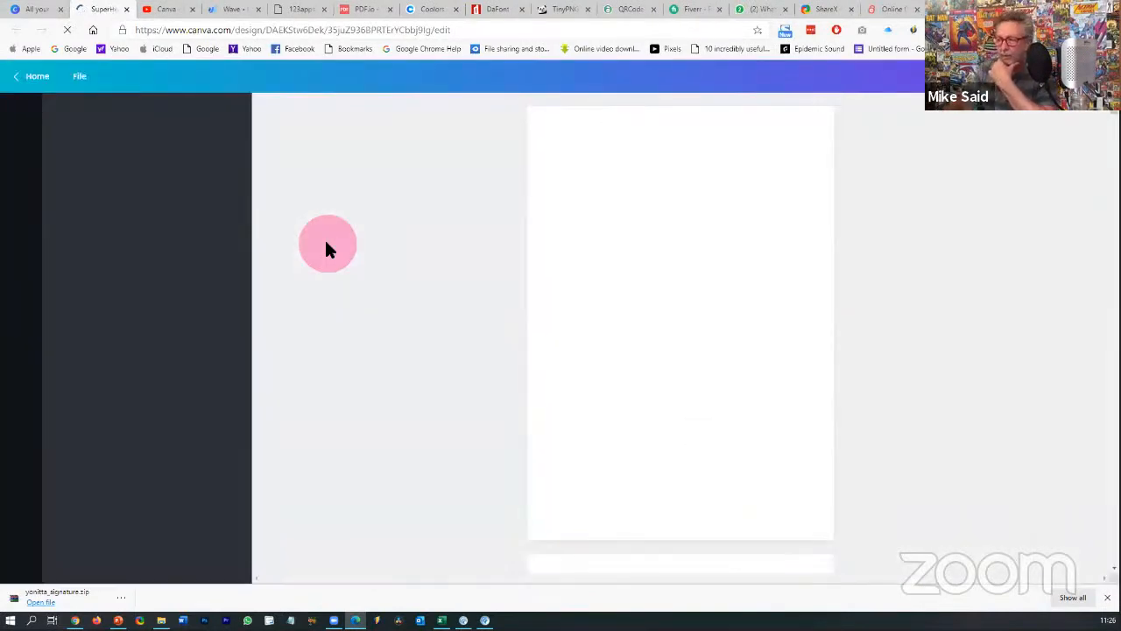
click(859, 346)
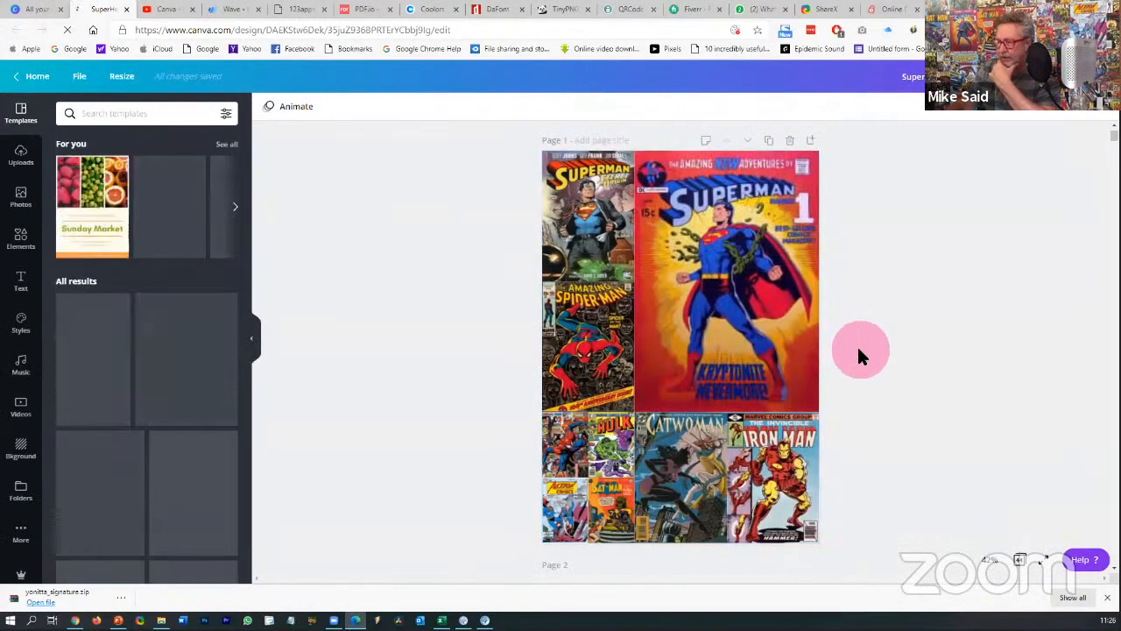
scroll(859, 351, down, 1)
scroll(859, 353, down, 5)
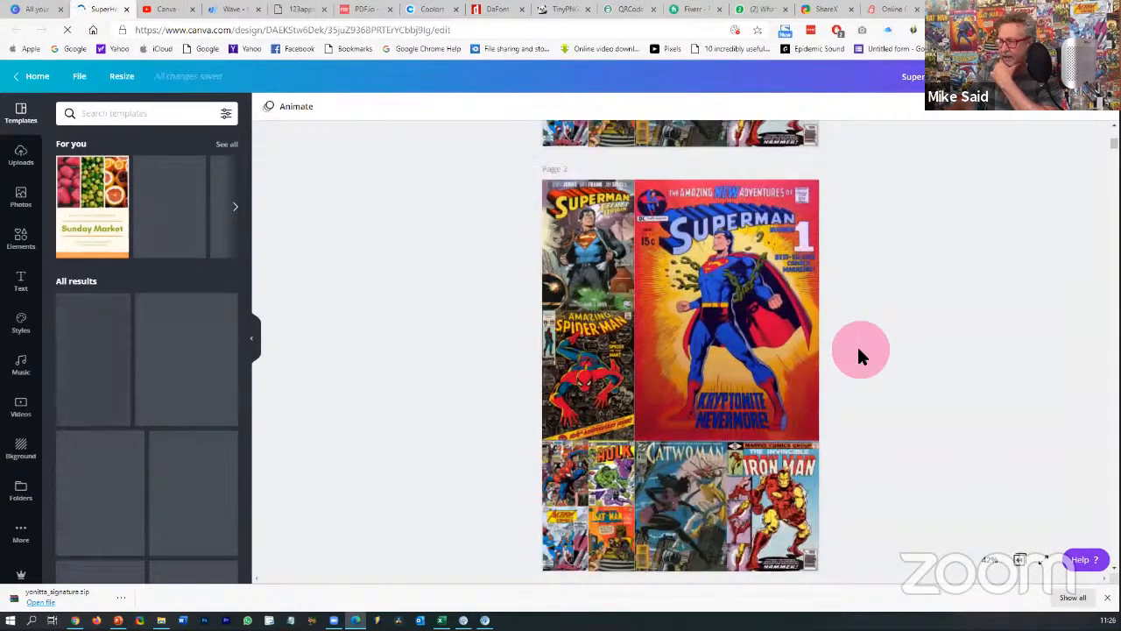
scroll(858, 350, down, 14)
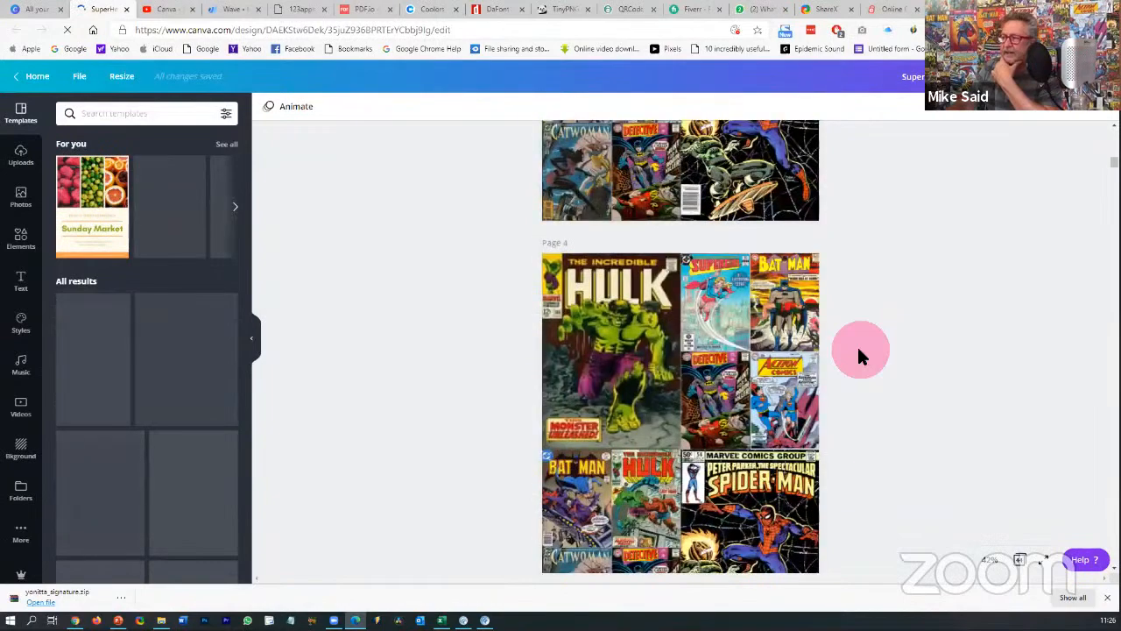
scroll(858, 355, up, 8)
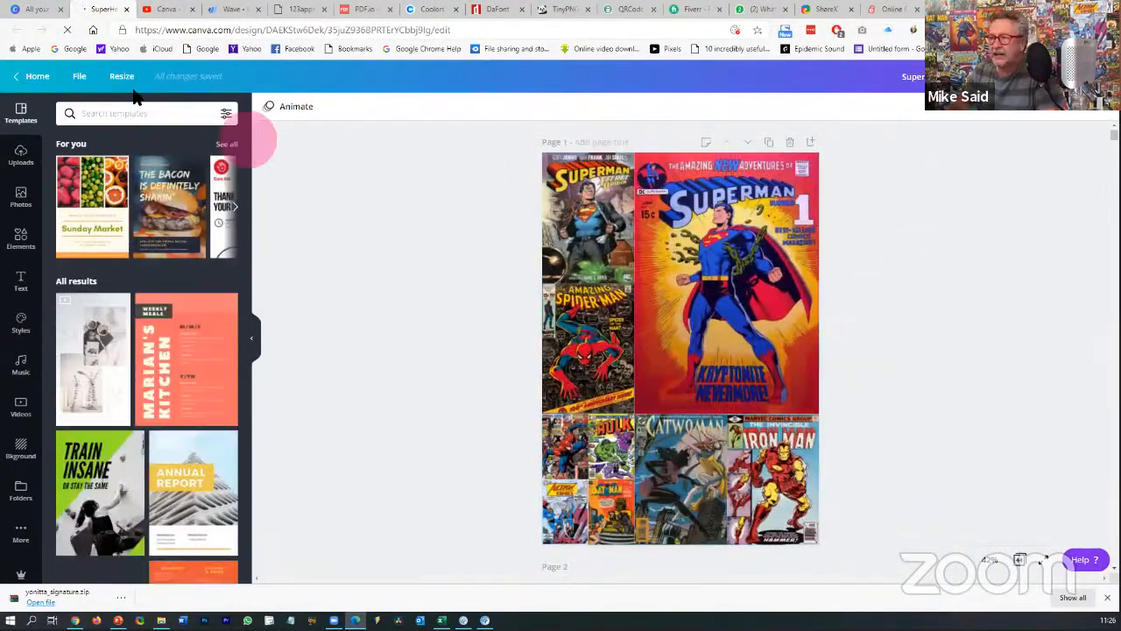
click(124, 79)
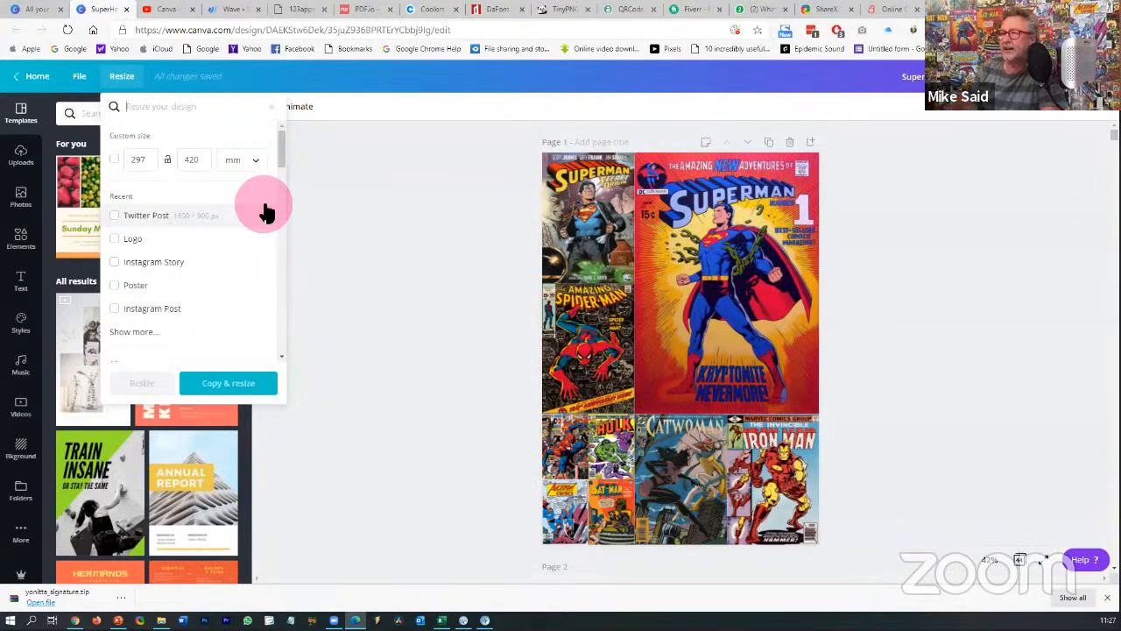
- Switch back to the All your designs tab and scroll through the saved design thumbnails
click(35, 10)
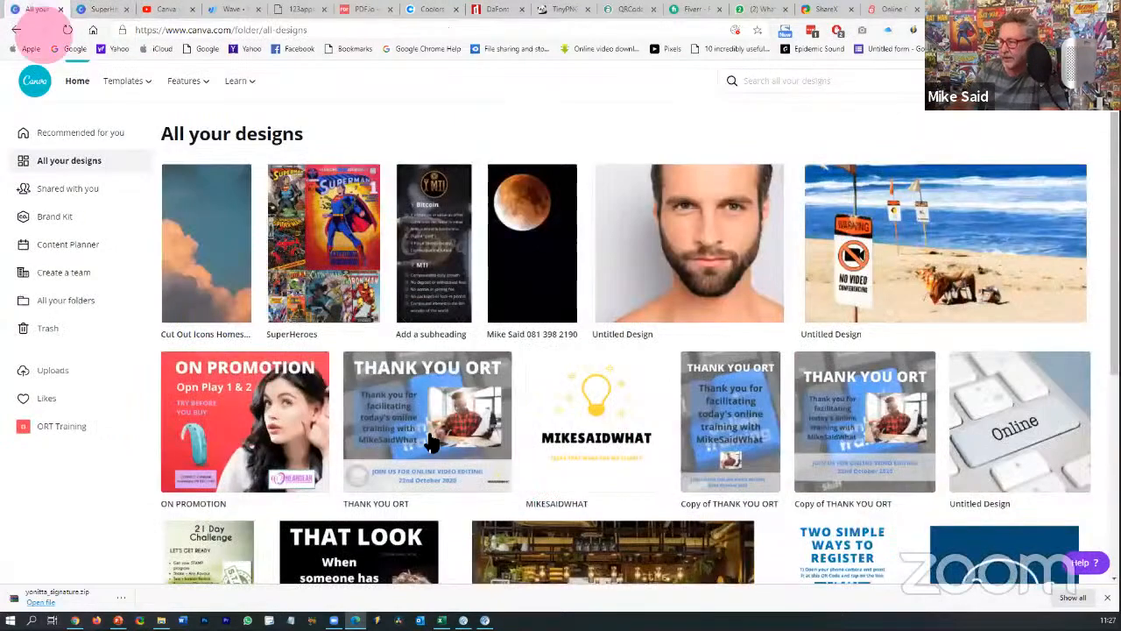
scroll(726, 442, down, 2)
scroll(726, 442, down, 2)
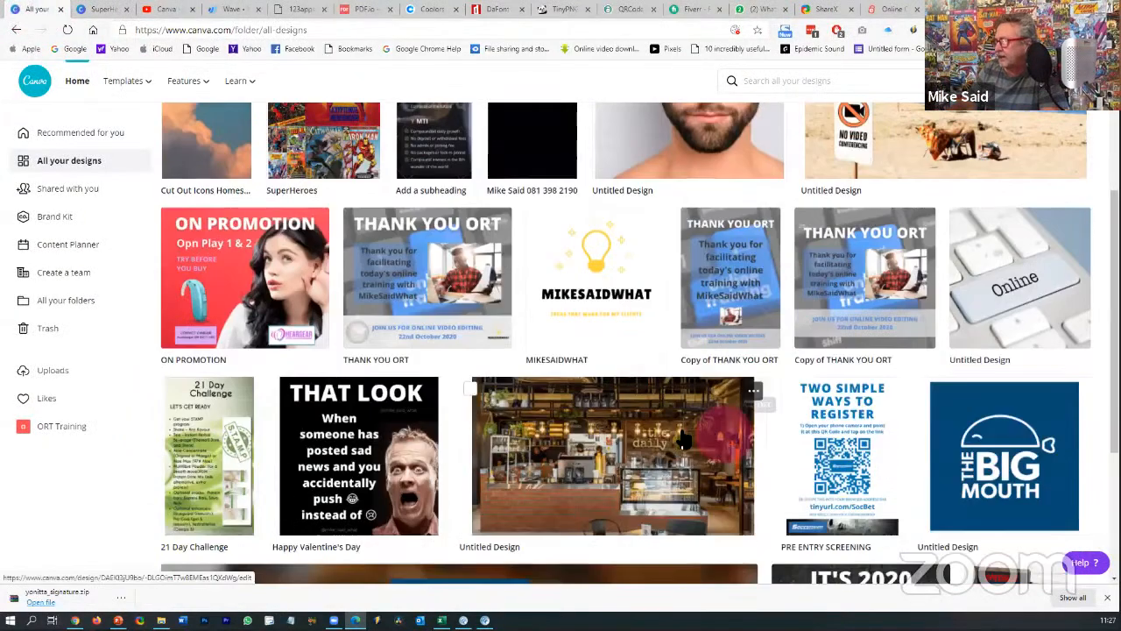
scroll(666, 425, up, 2)
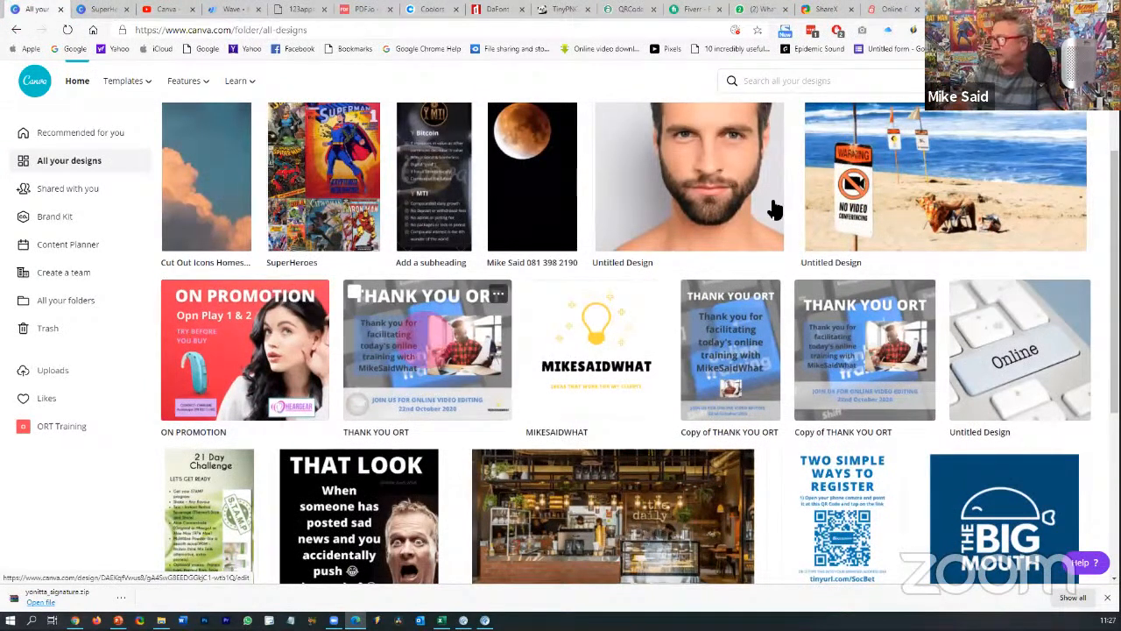
click(901, 205)
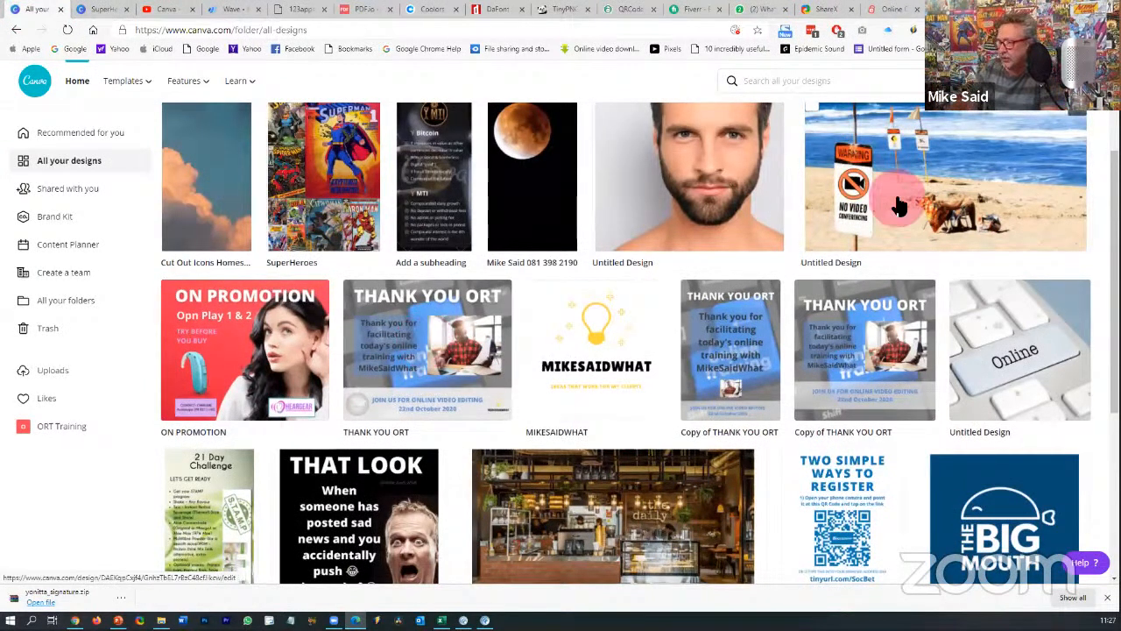
scroll(896, 197, down, 2)
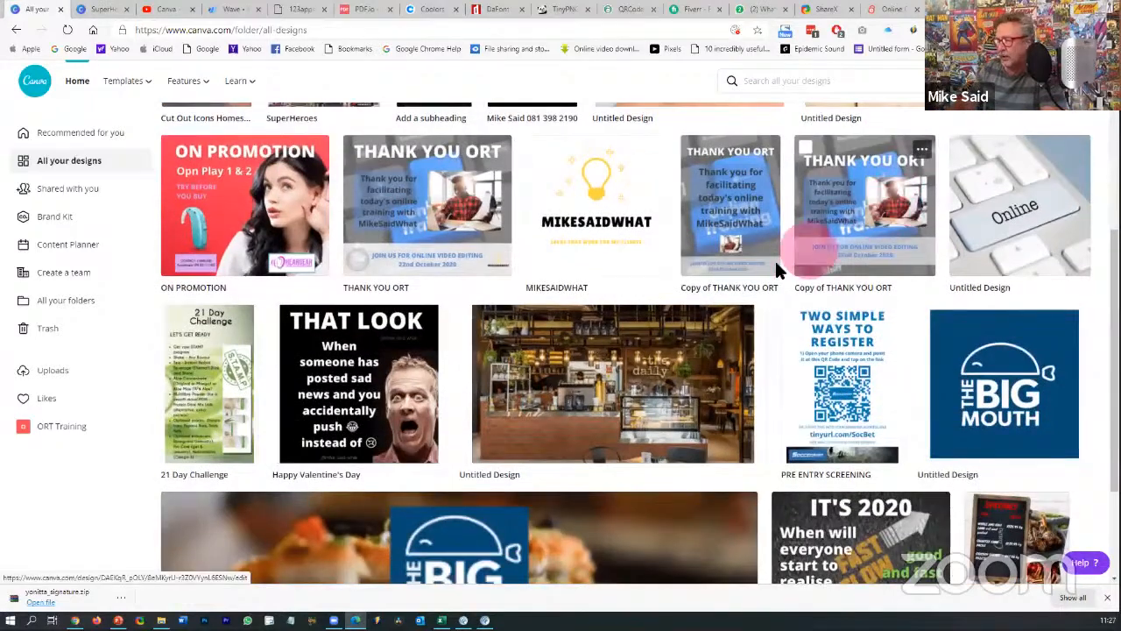
scroll(657, 298, up, 2)
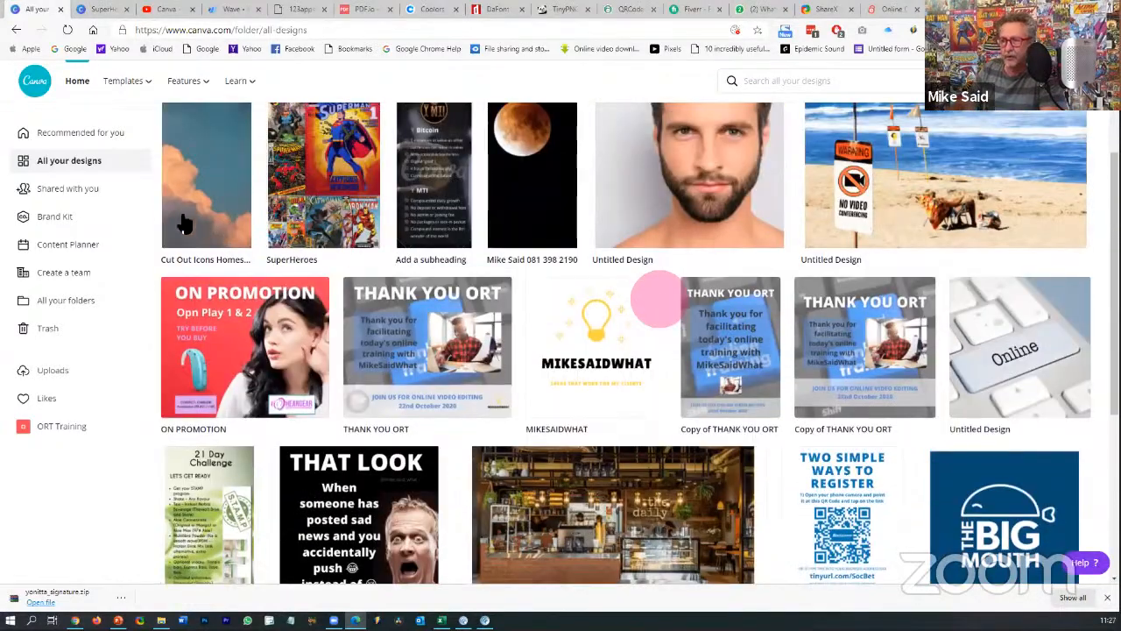
scroll(184, 223, up, 1)
click(61, 194)
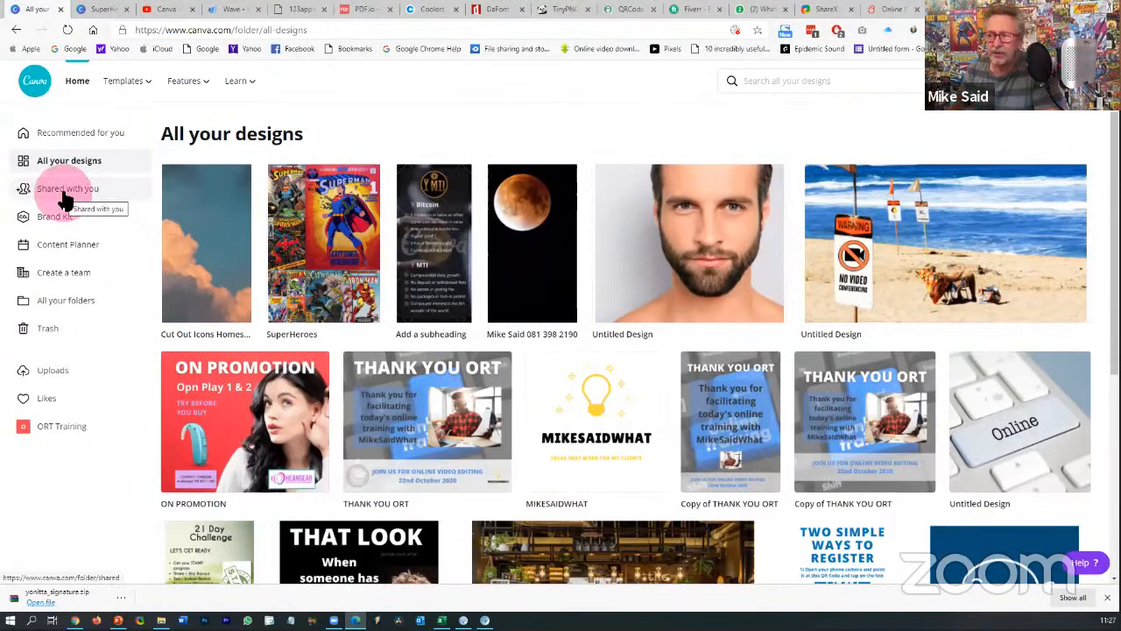
- Open the Brand Kit and scroll down to its fonts section
click(59, 219)
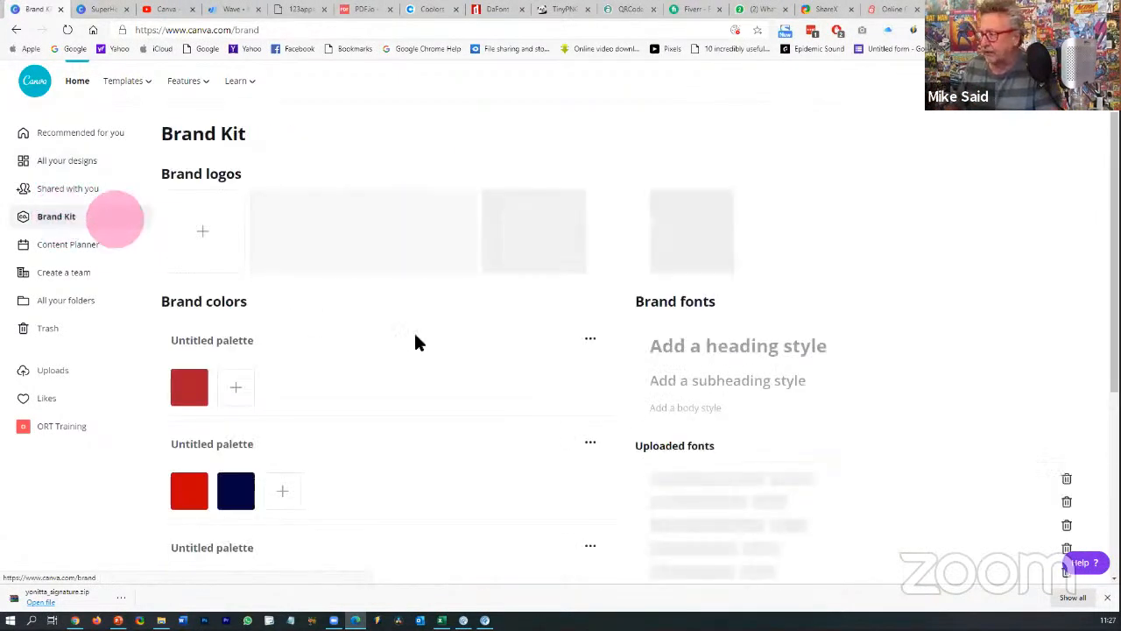
scroll(701, 456, down, 2)
scroll(791, 460, down, 2)
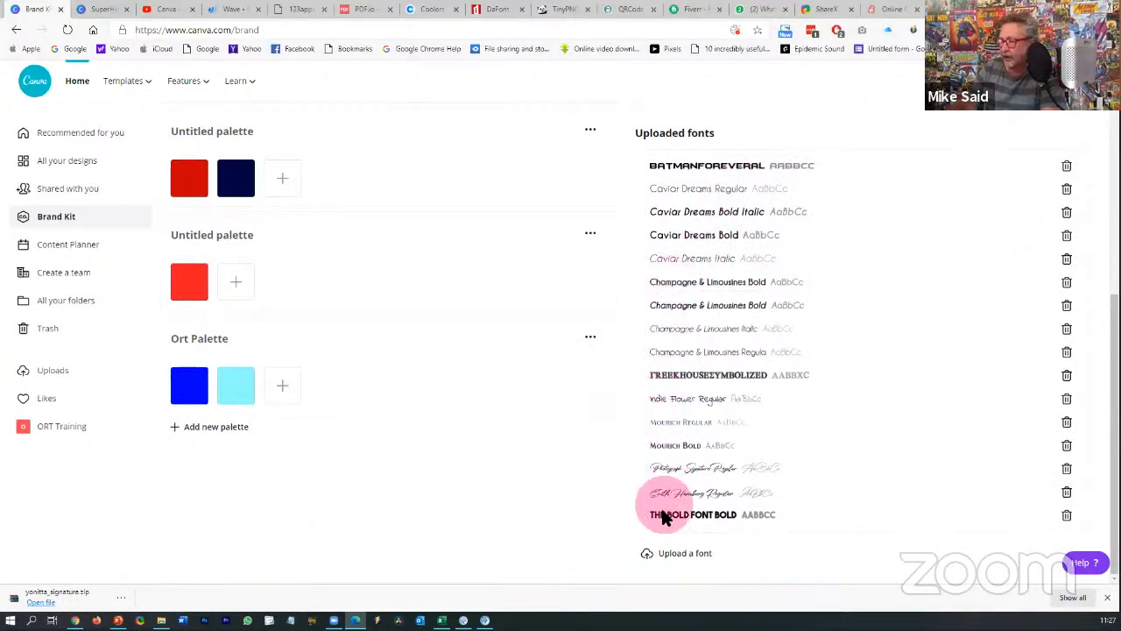
- Upload the YonittaSignature font file from Downloads > yonitta_signature
click(667, 553)
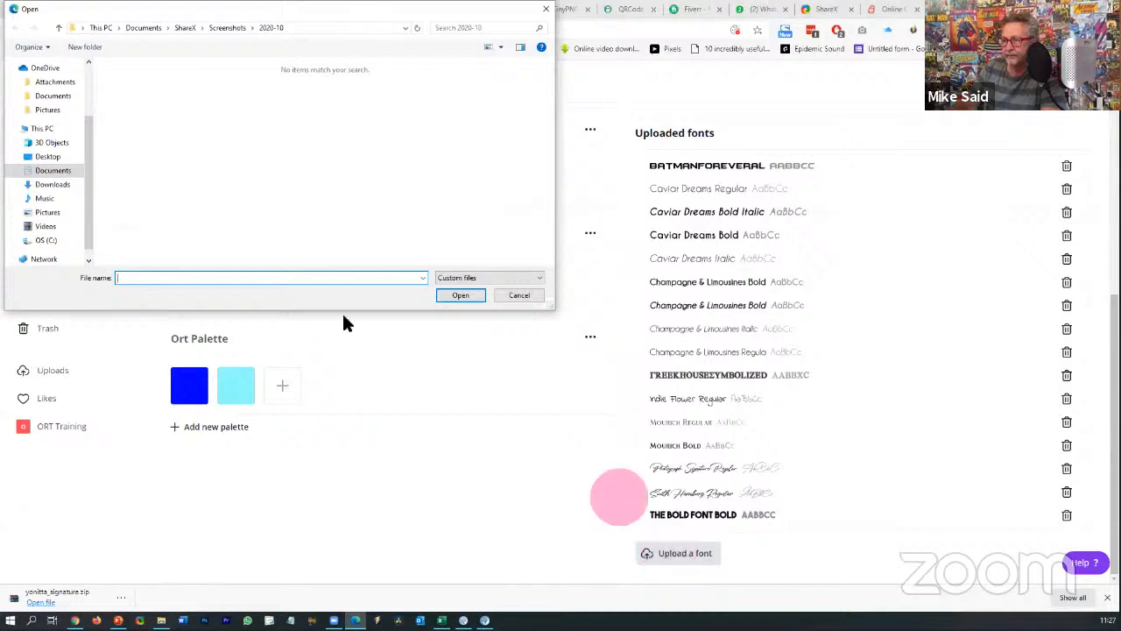
click(55, 184)
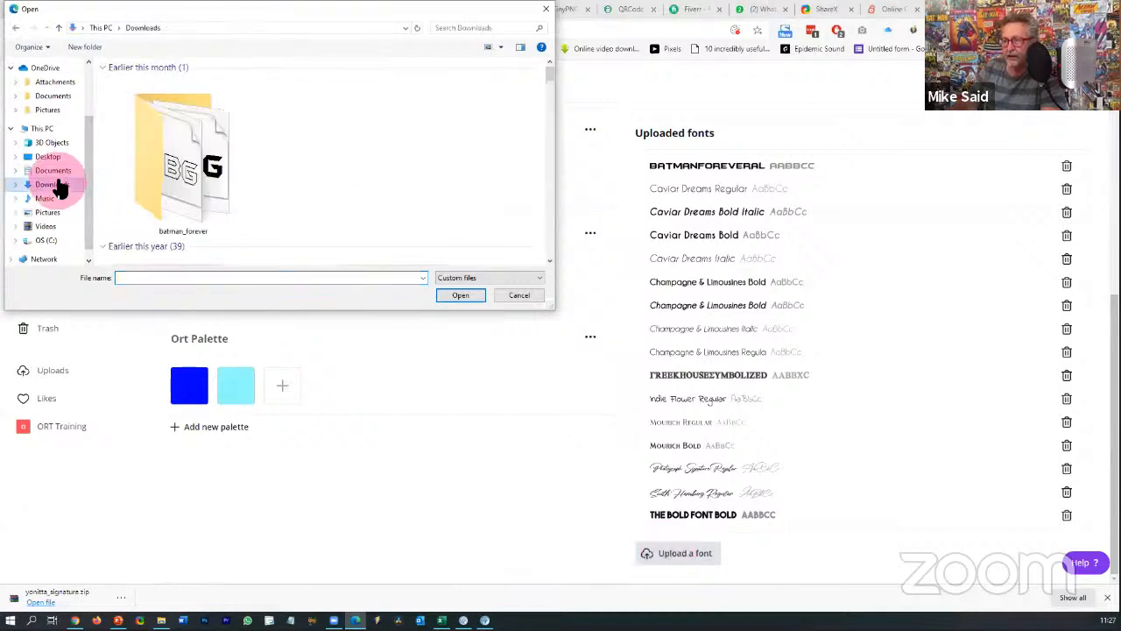
click(165, 169)
double_click(169, 171)
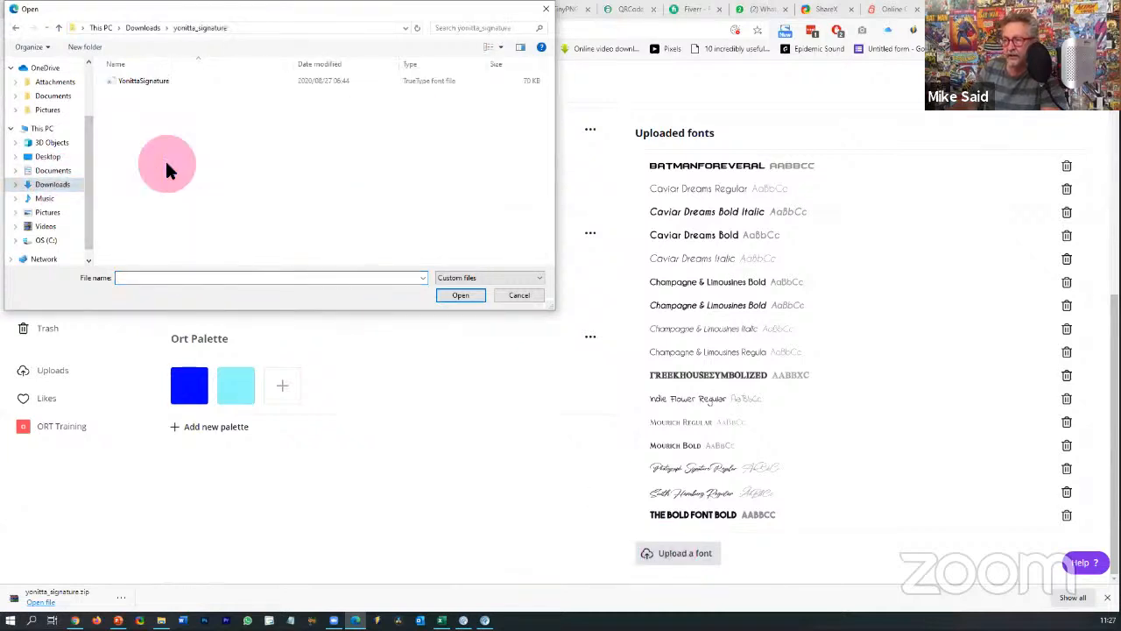
click(145, 79)
click(449, 296)
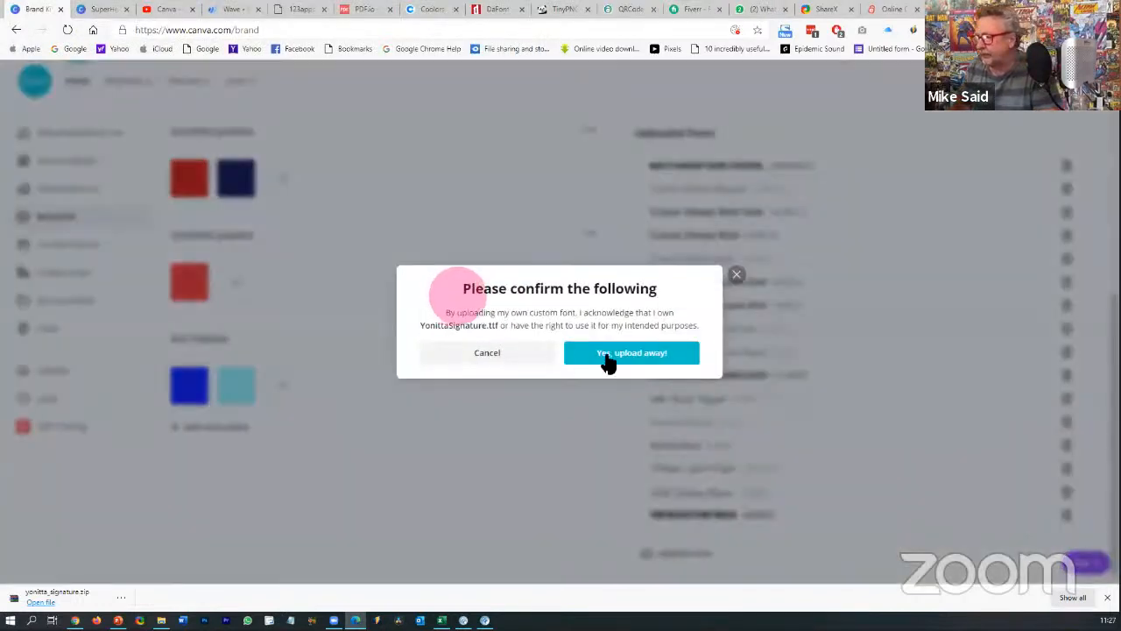
- Confirm the rights to upload the Yonitta Signature font, then show the October Content Planner calendar
click(607, 359)
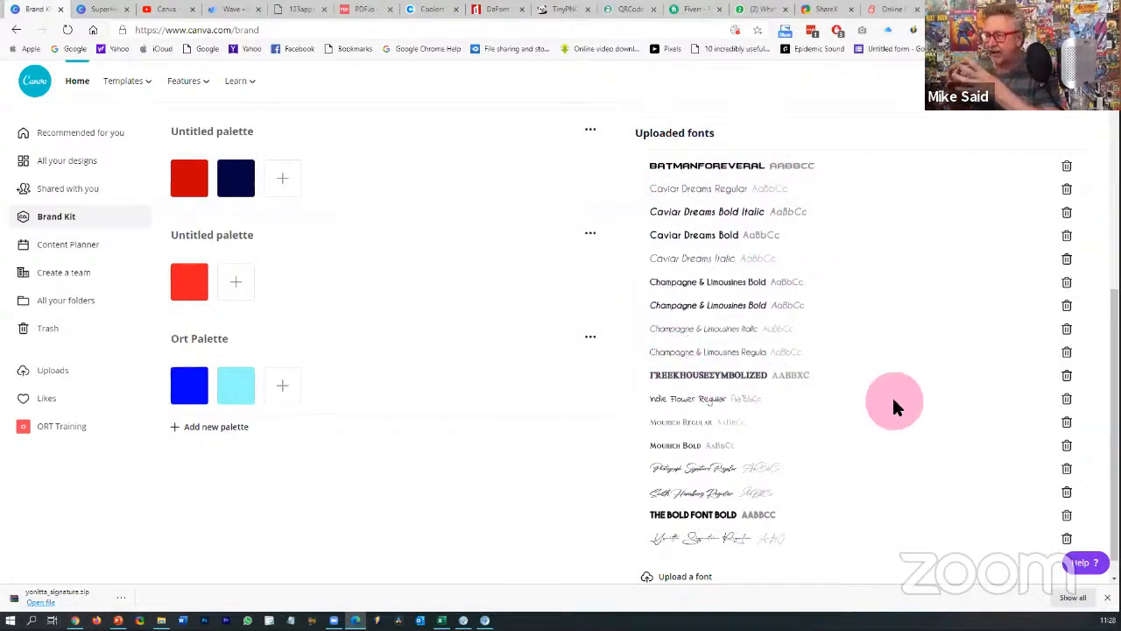
scroll(893, 405, down, 1)
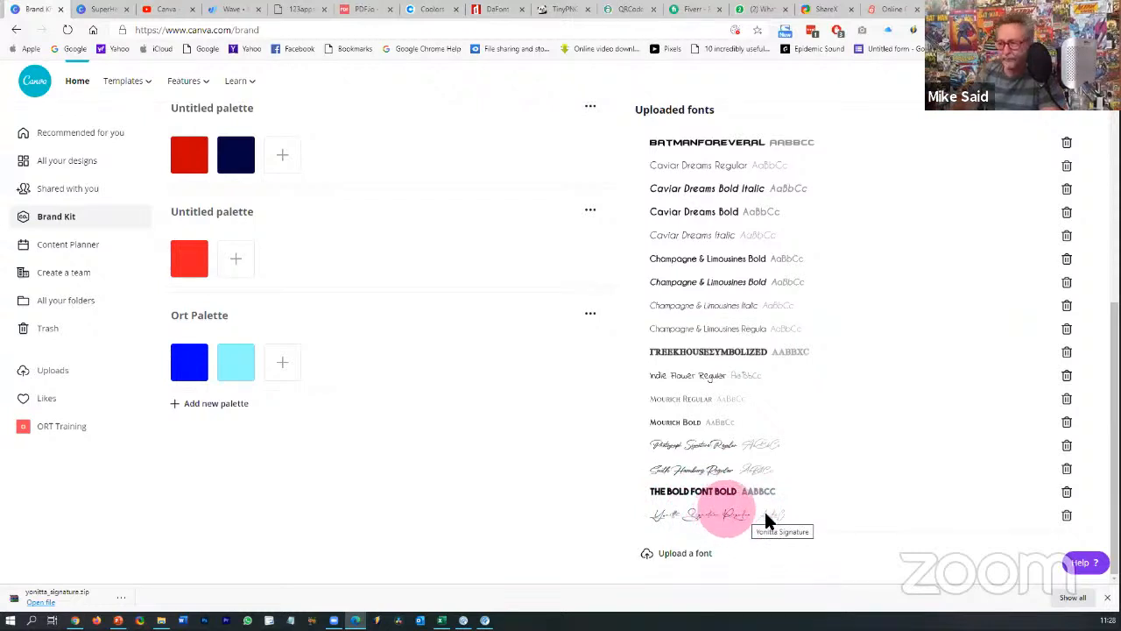
click(70, 245)
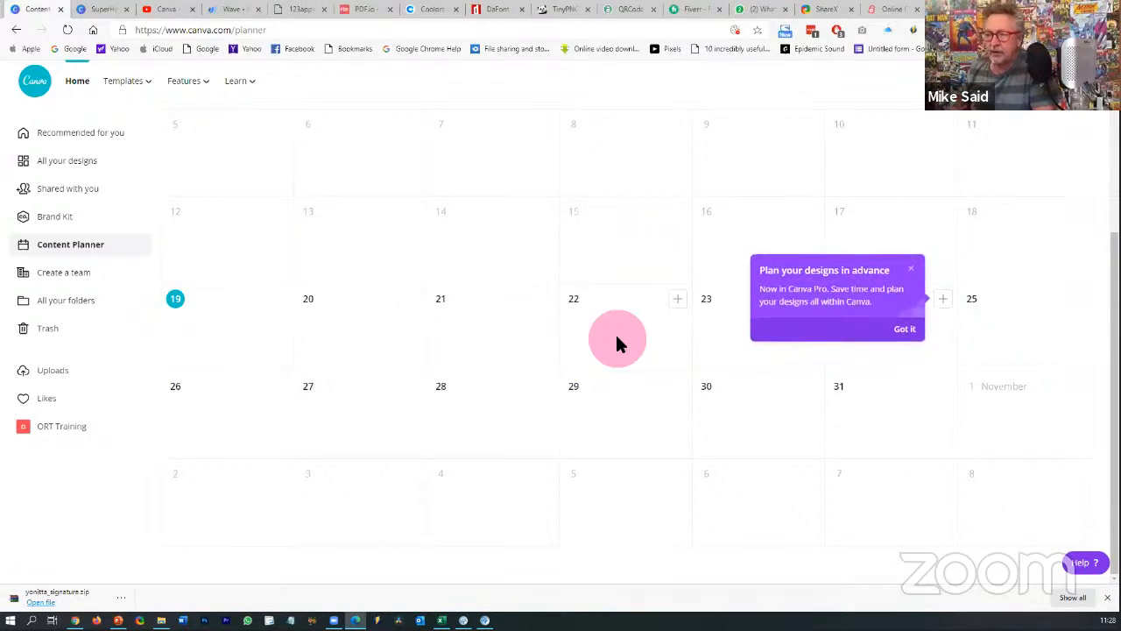
- Check the Folders list and the Trash, then return to All your designs
click(58, 303)
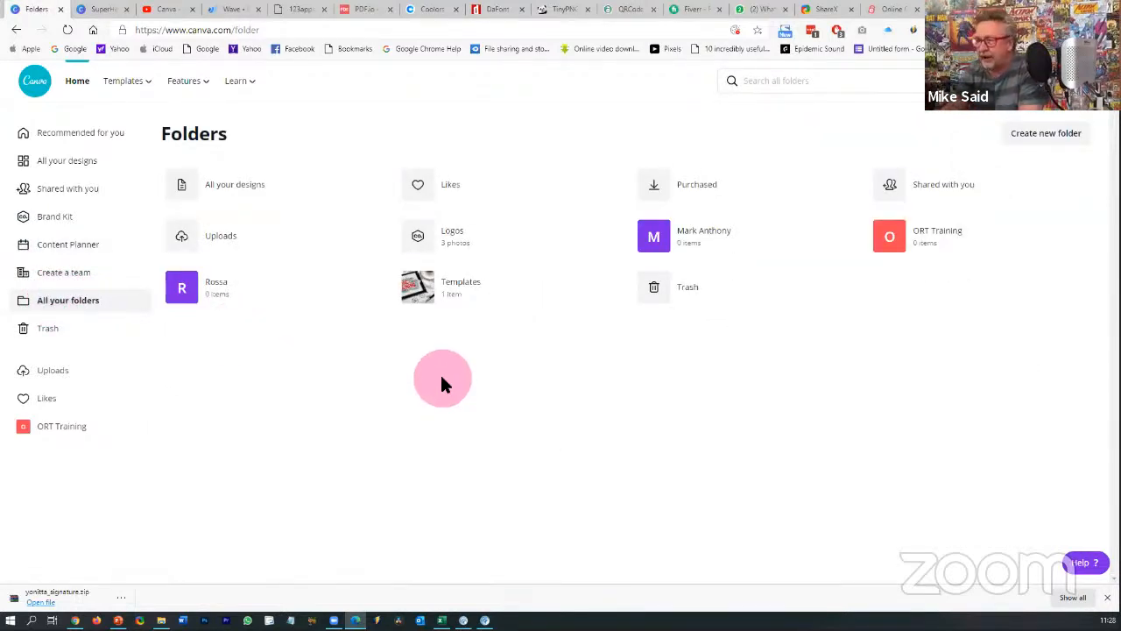
click(63, 333)
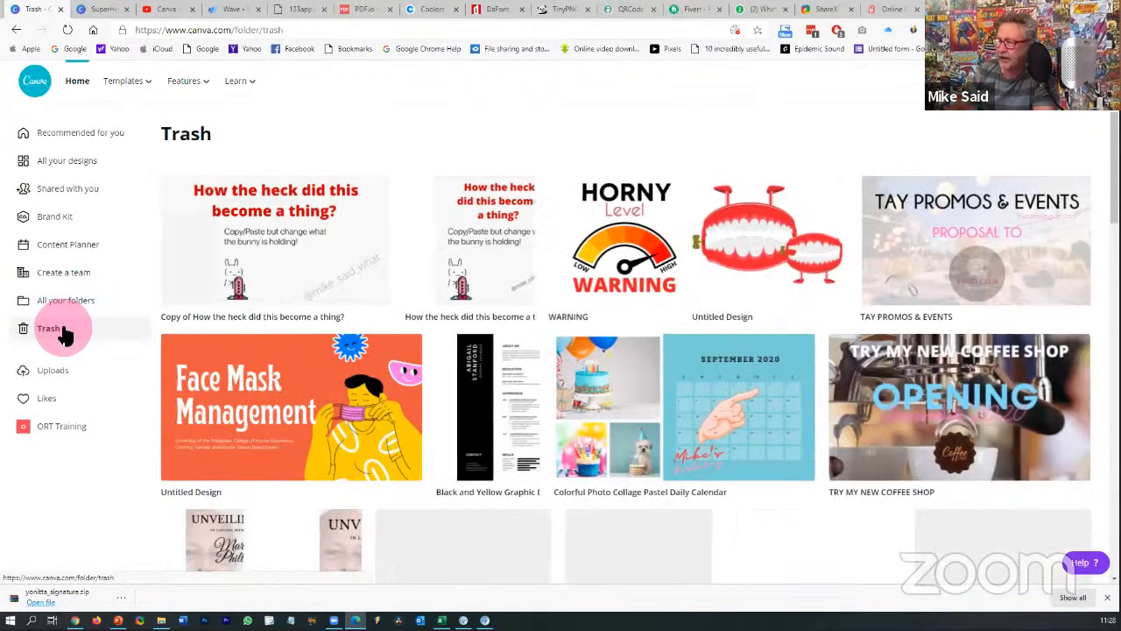
click(62, 163)
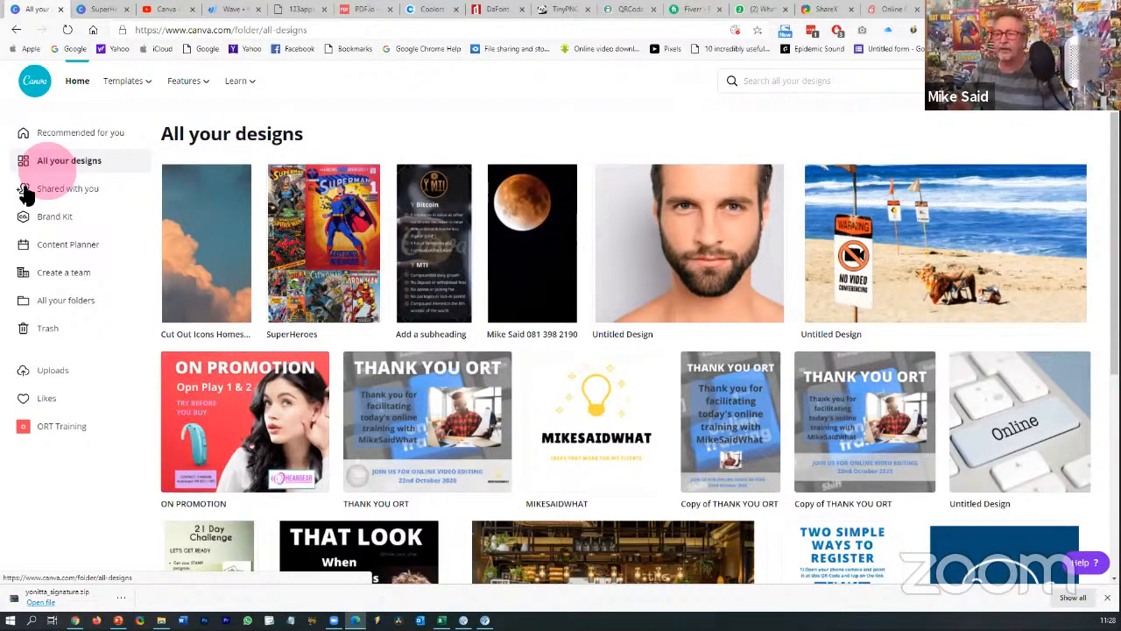
- Browse the uploaded Big Mouth logos, QR codes and comic covers, then bring up Create a design
click(44, 371)
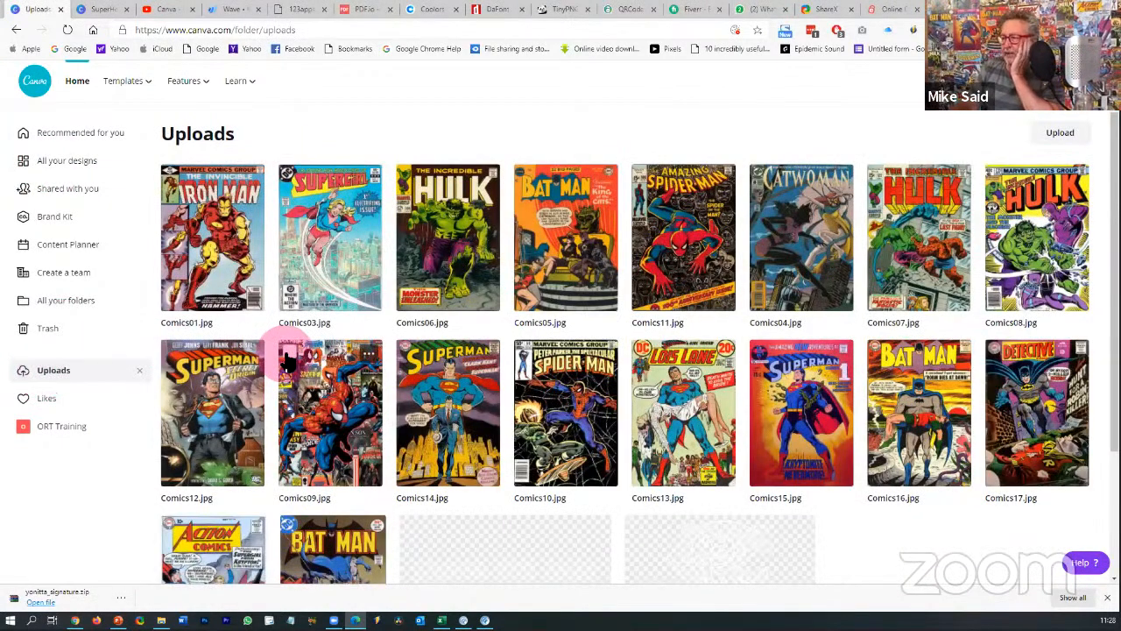
scroll(289, 357, down, 3)
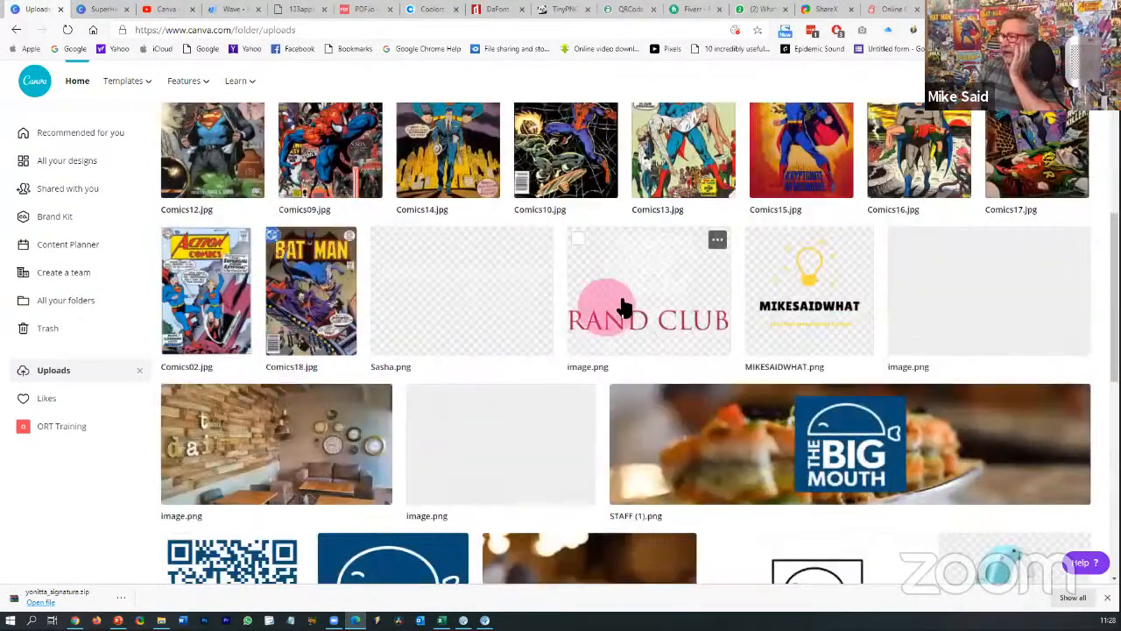
scroll(623, 302, down, 1)
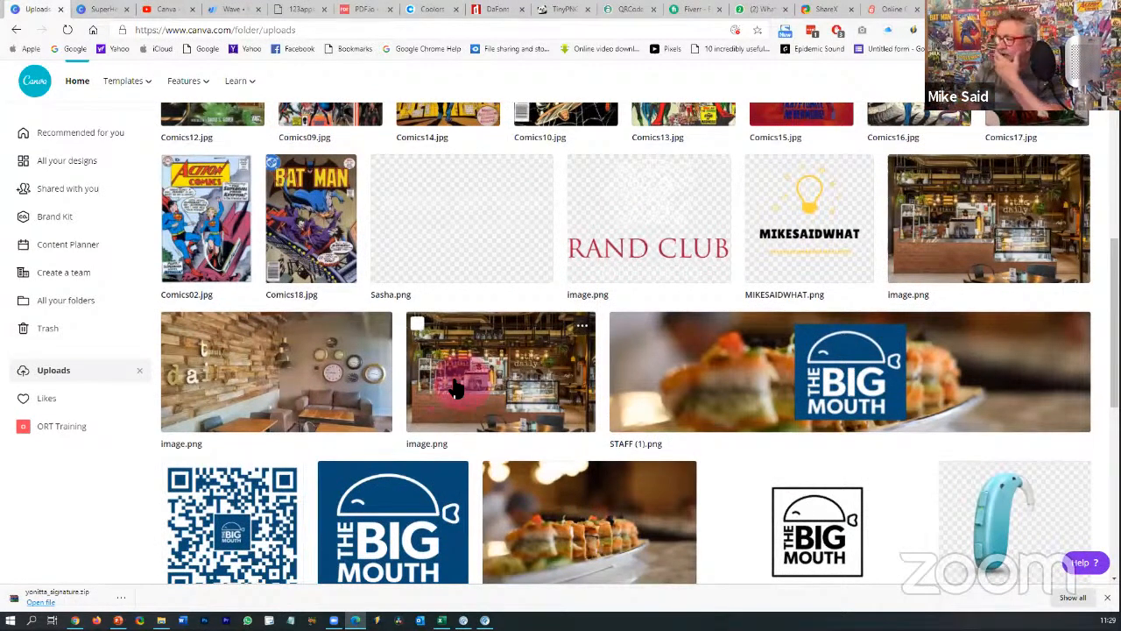
scroll(469, 388, down, 2)
scroll(726, 306, down, 3)
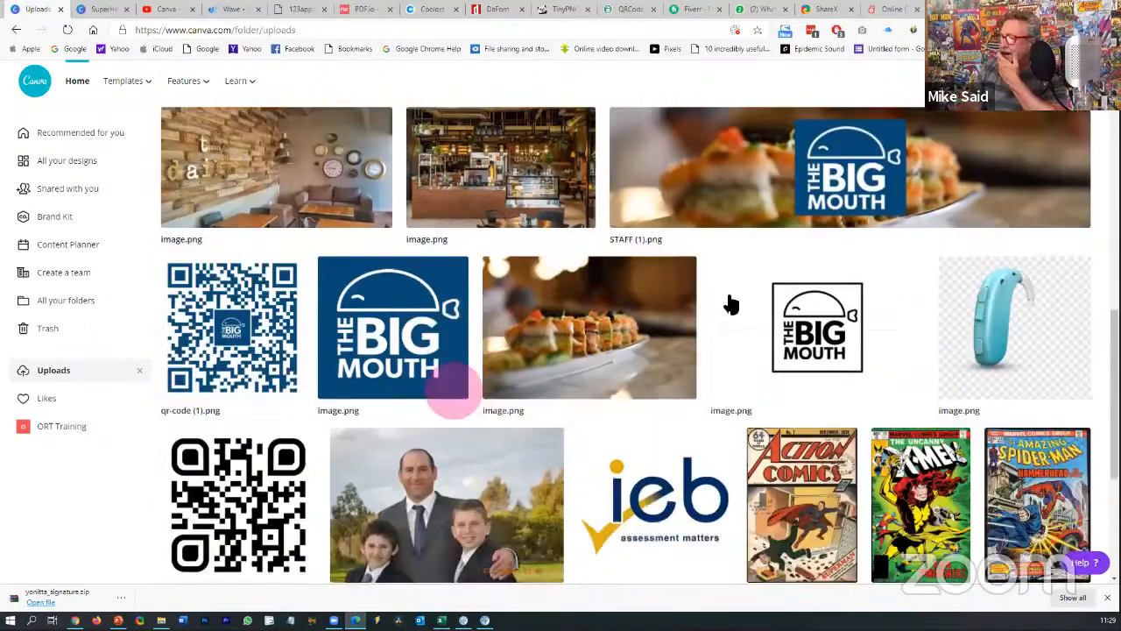
scroll(1027, 222, up, 1)
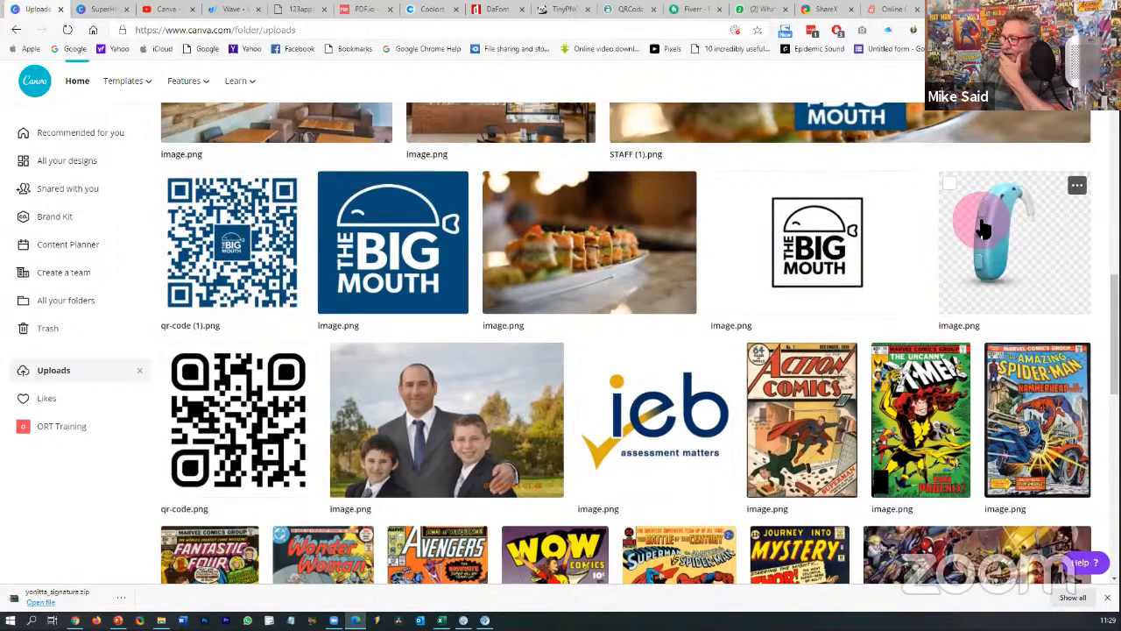
scroll(548, 270, down, 2)
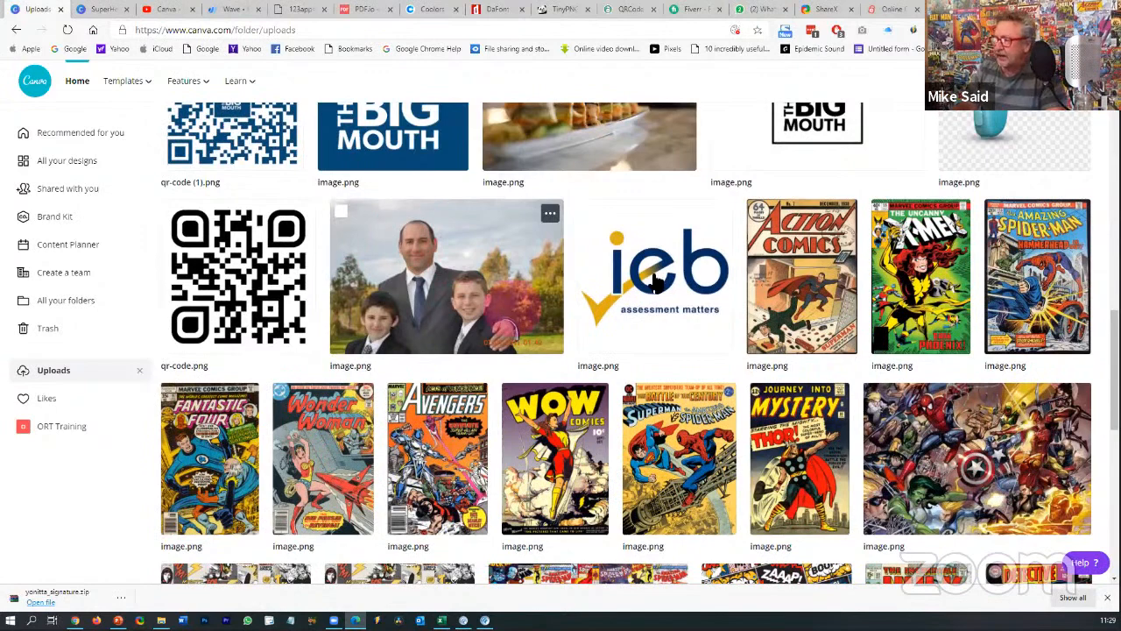
scroll(633, 291, down, 1)
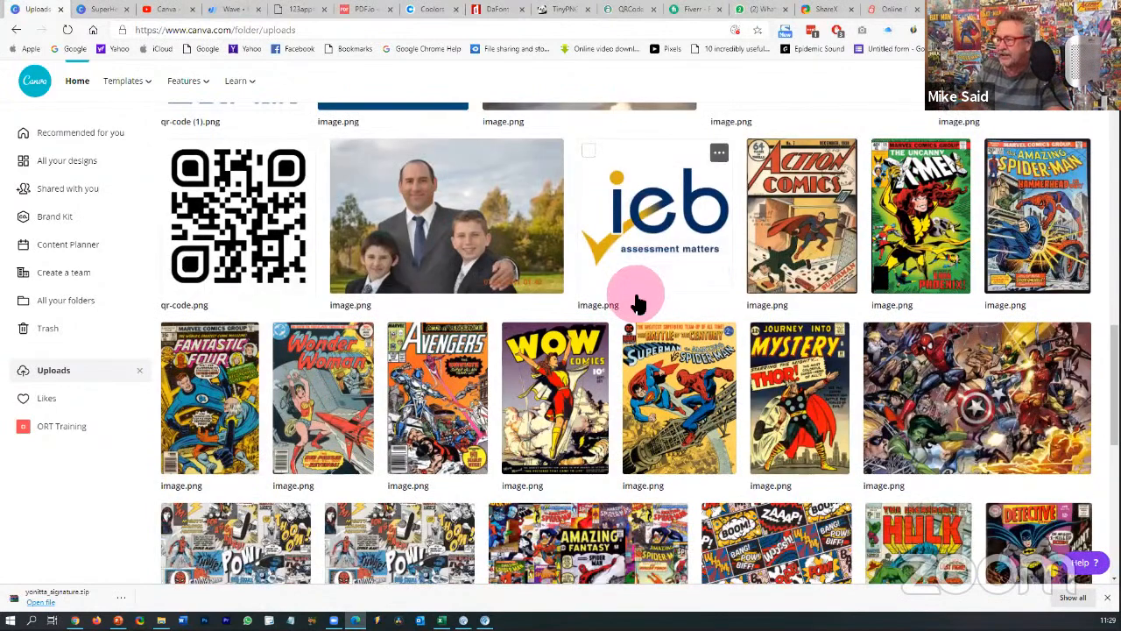
scroll(637, 302, down, 2)
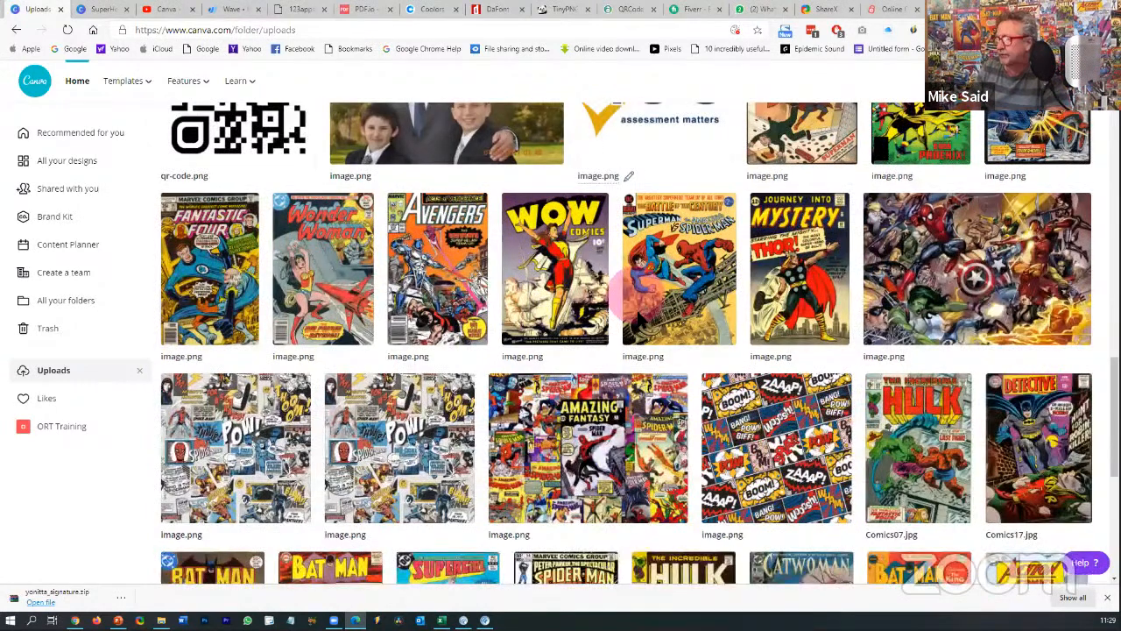
scroll(638, 296, down, 10)
scroll(549, 281, down, 8)
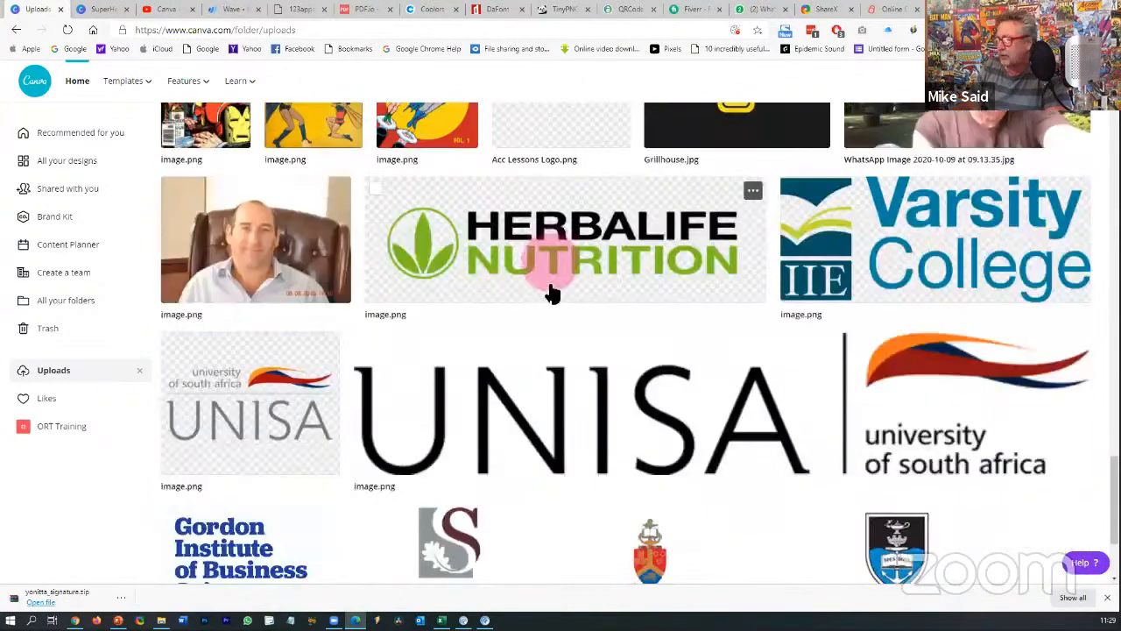
scroll(551, 292, down, 6)
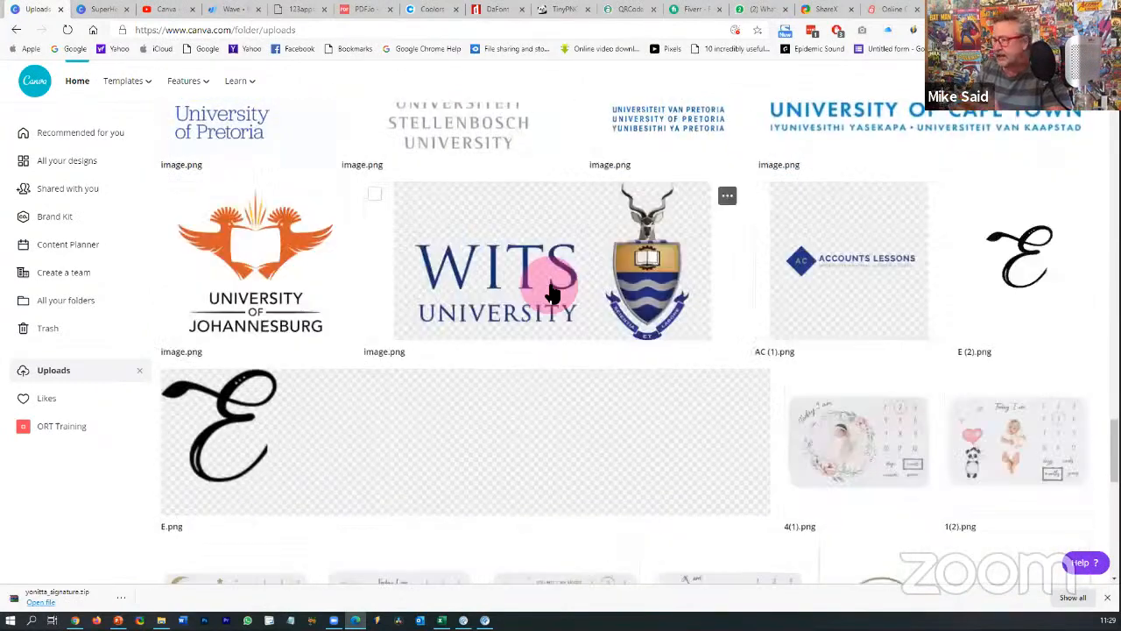
scroll(551, 292, up, 4)
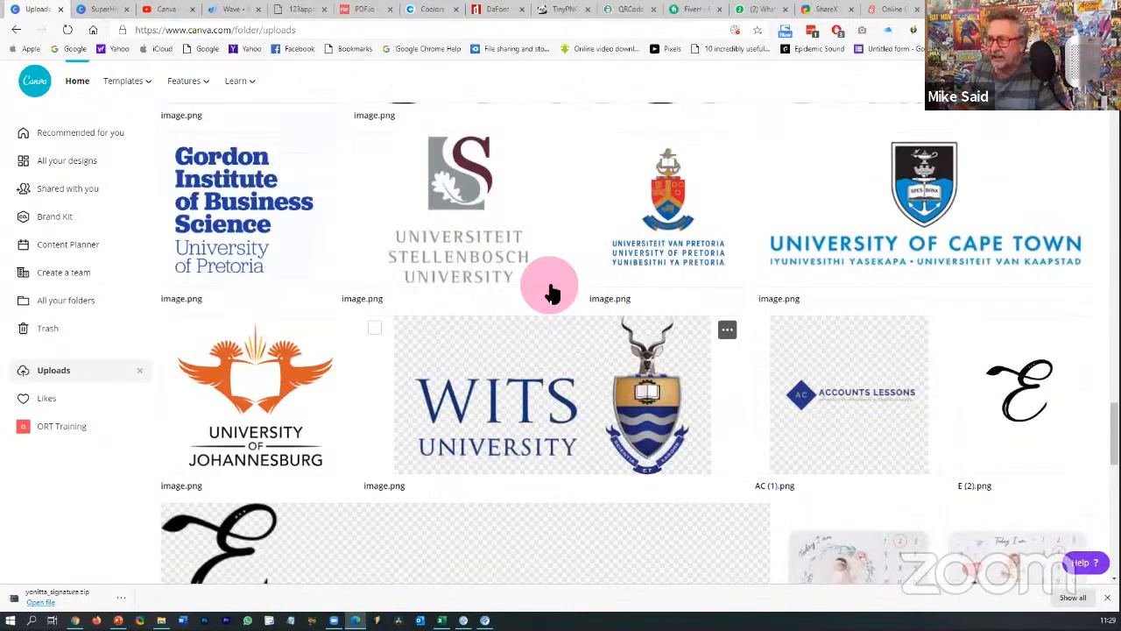
scroll(551, 292, up, 5)
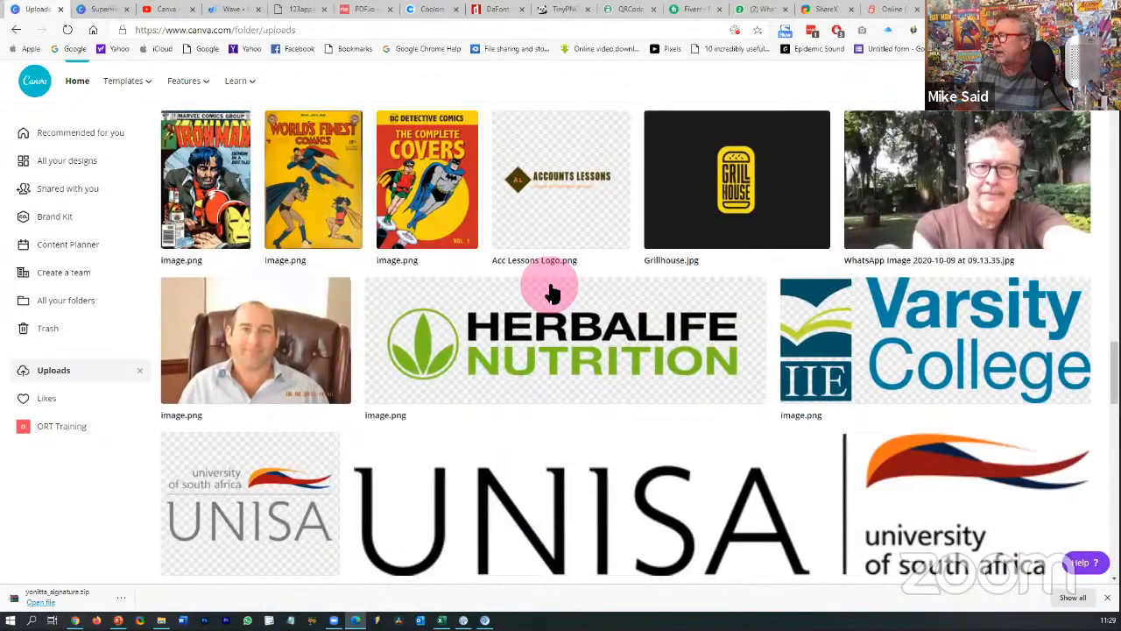
scroll(551, 292, up, 3)
scroll(551, 292, down, 12)
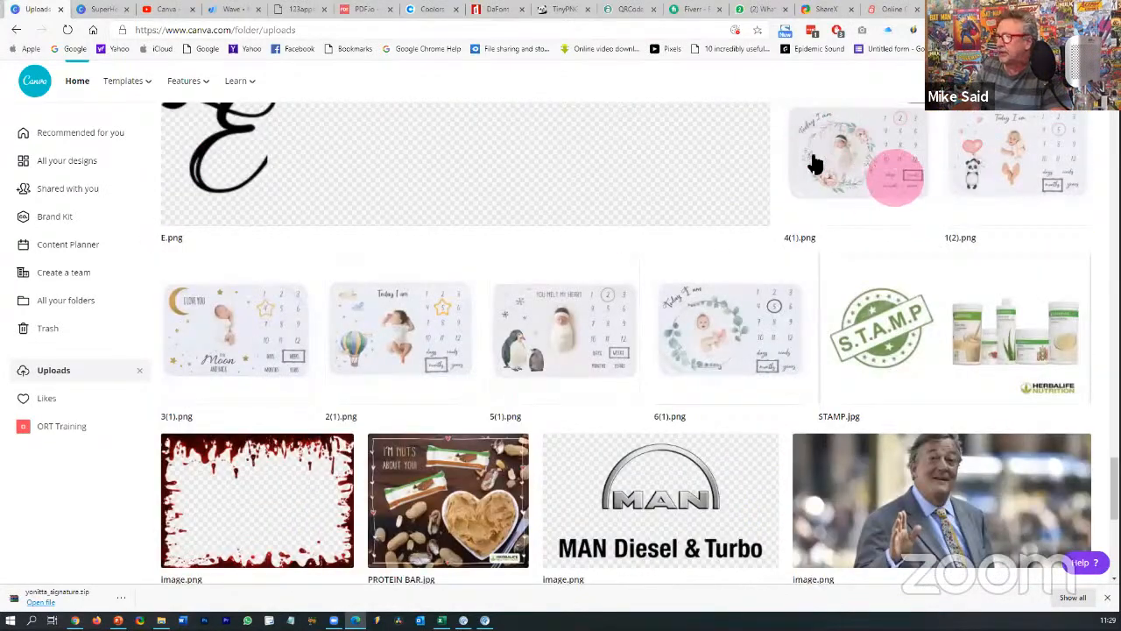
scroll(819, 174, up, 1)
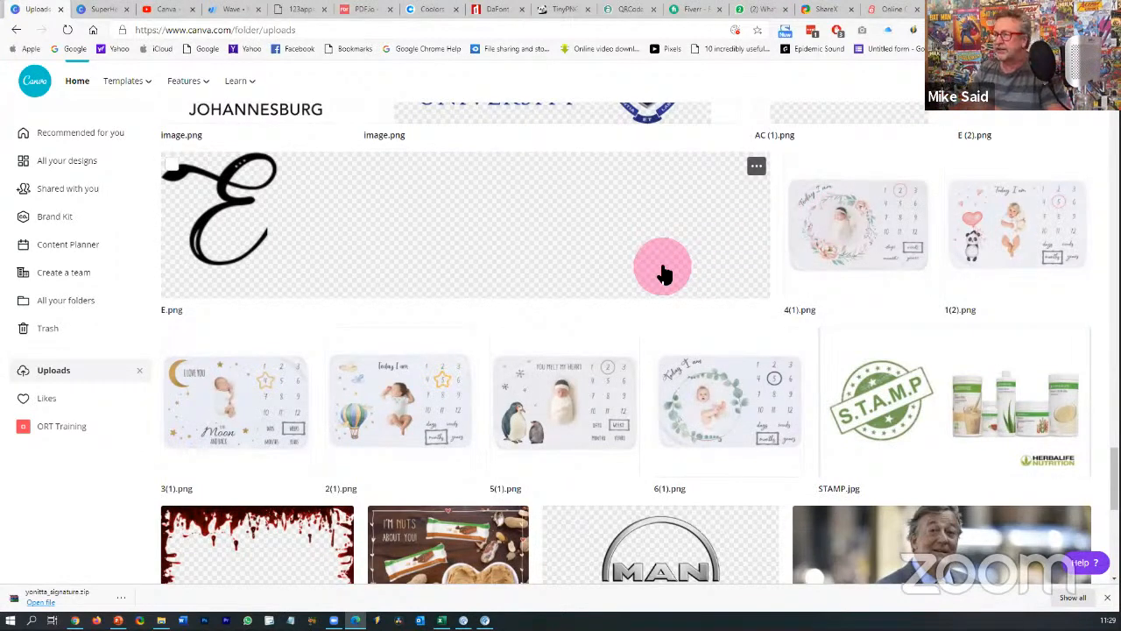
scroll(663, 273, up, 1)
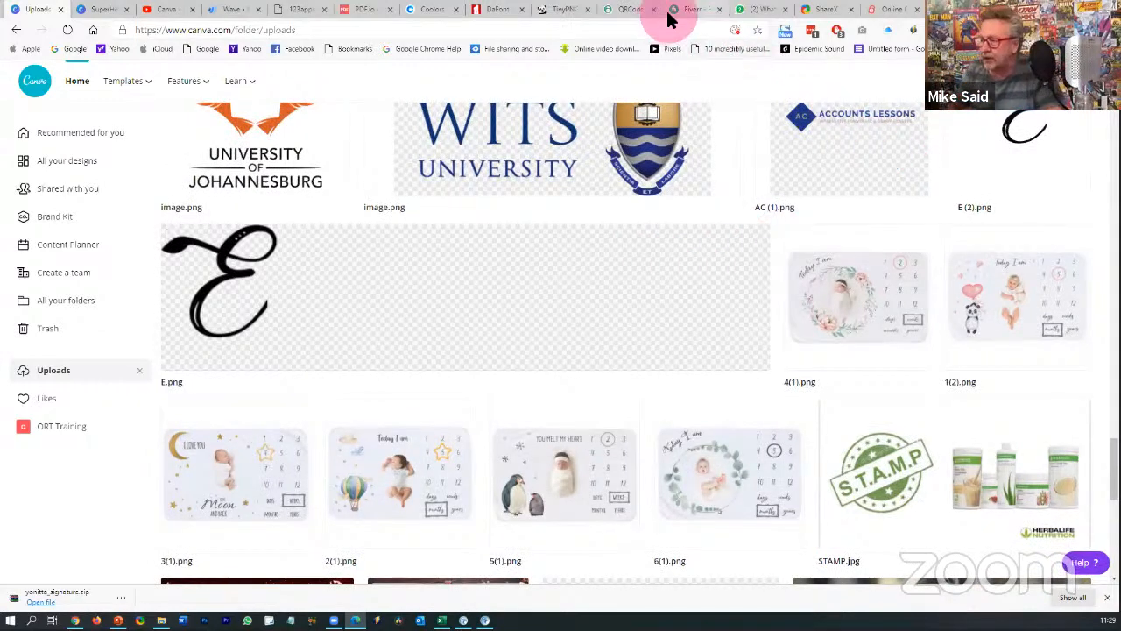
scroll(492, 172, up, 2)
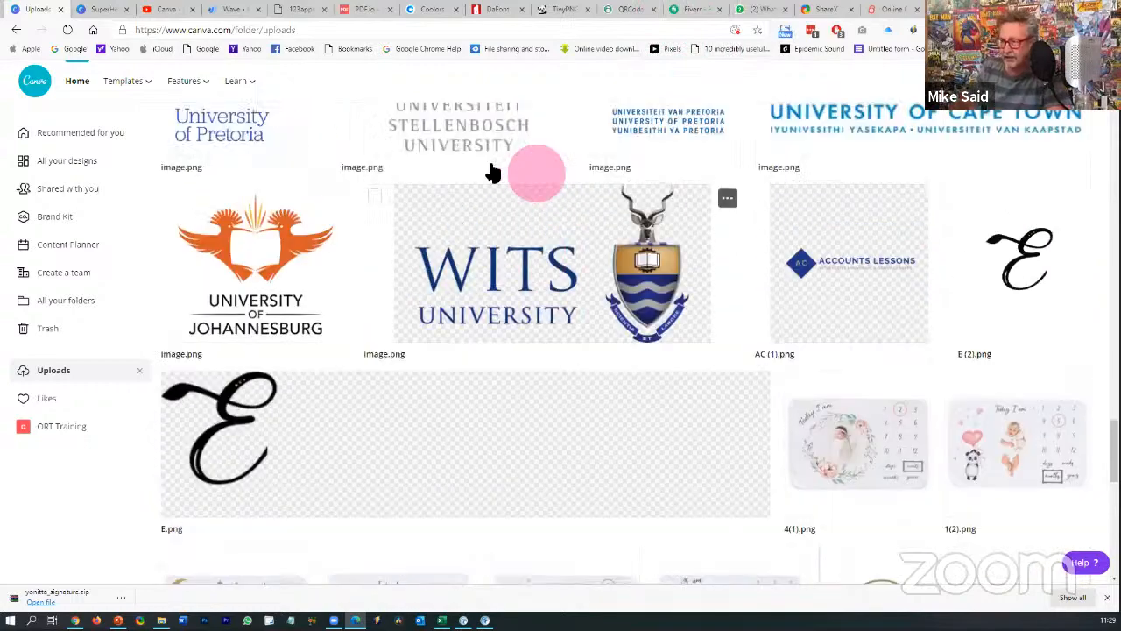
scroll(513, 171, up, 6)
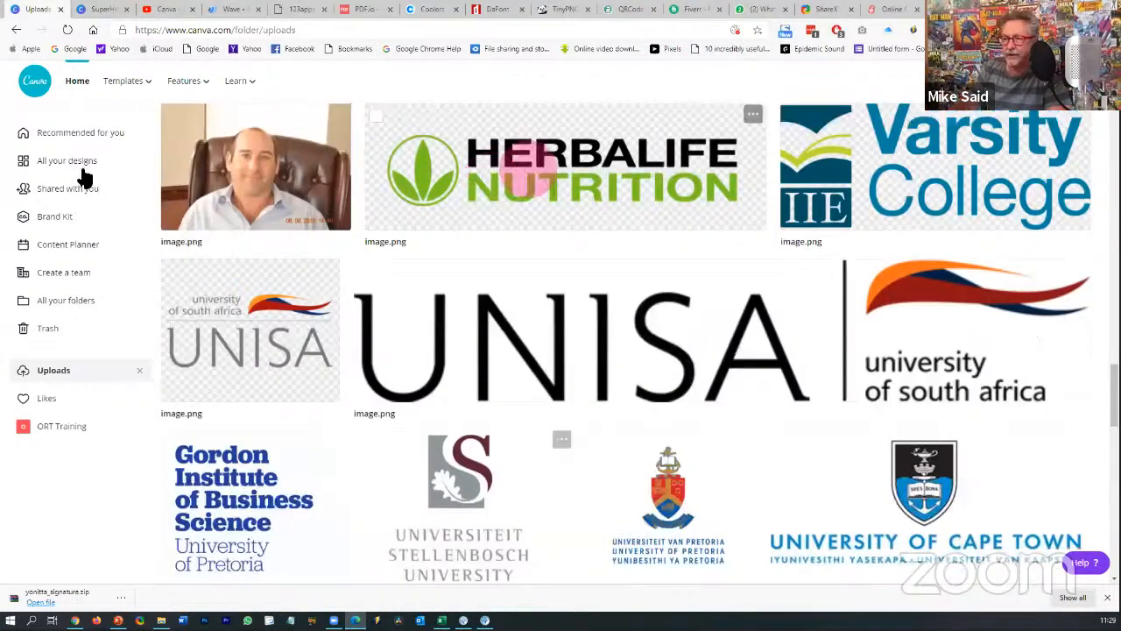
scroll(157, 167, up, 5)
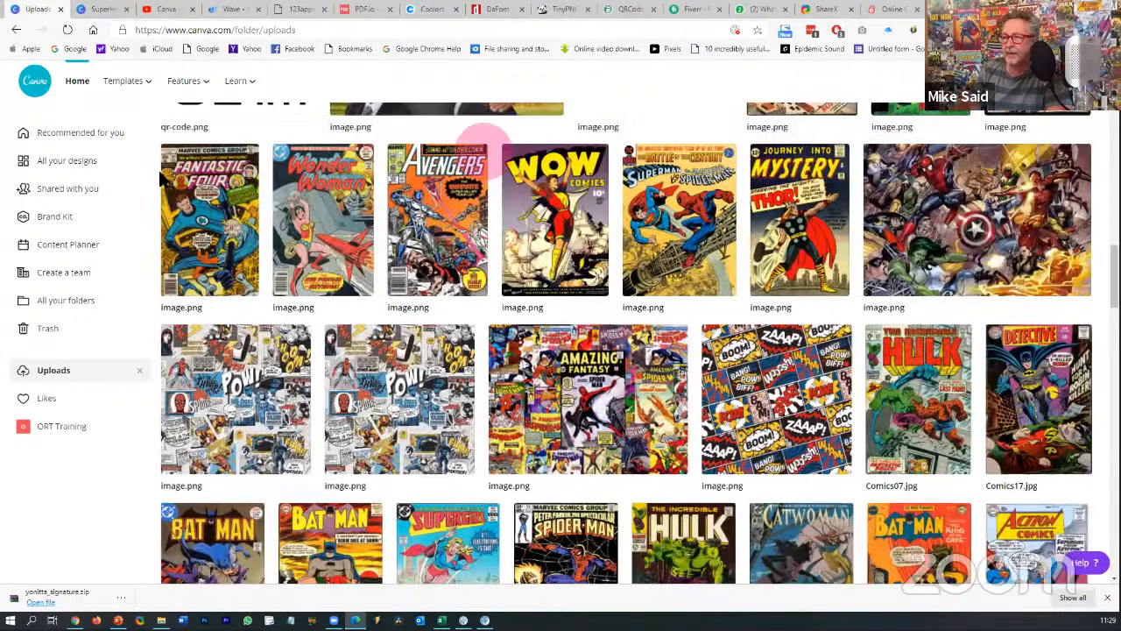
scroll(819, 132, up, 5)
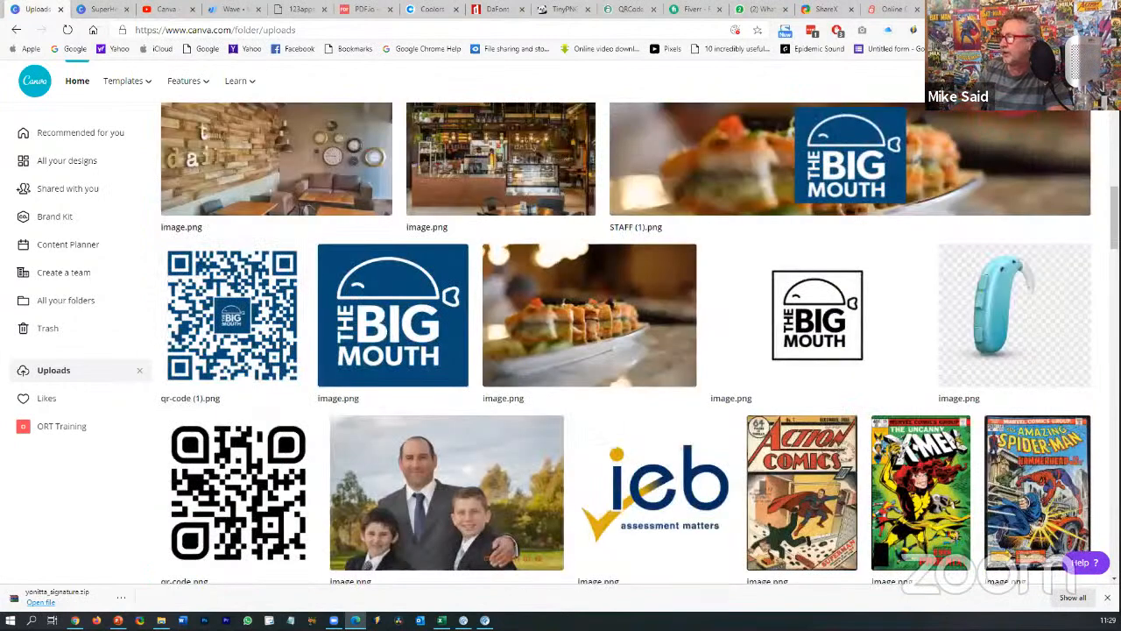
click(1015, 87)
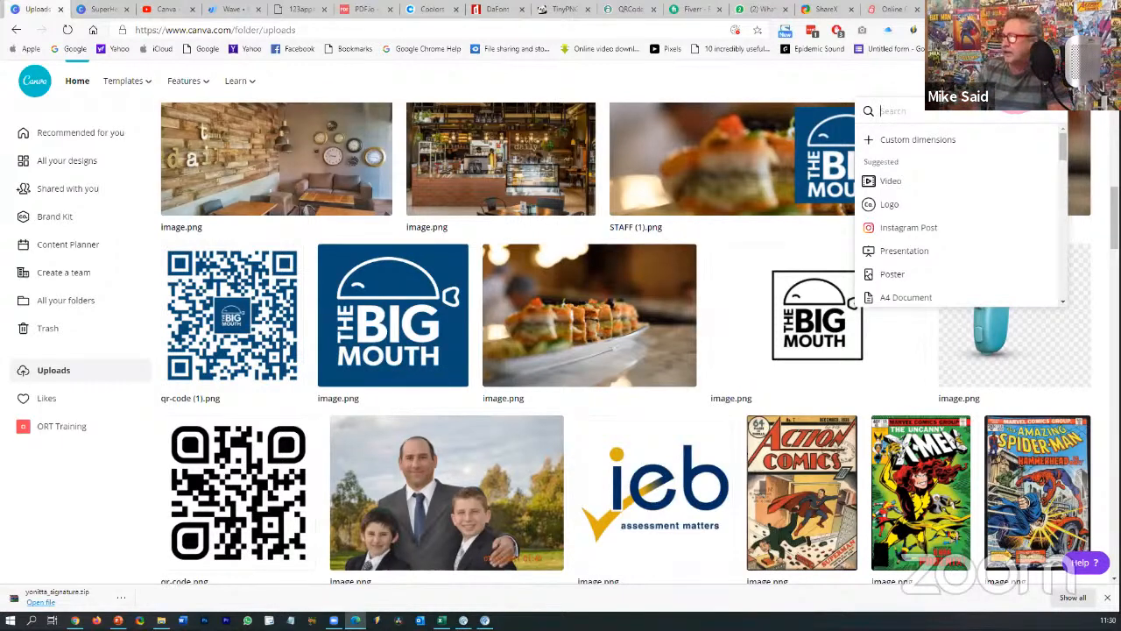
- Start a new Logo design and search its templates for 'catering'
click(880, 206)
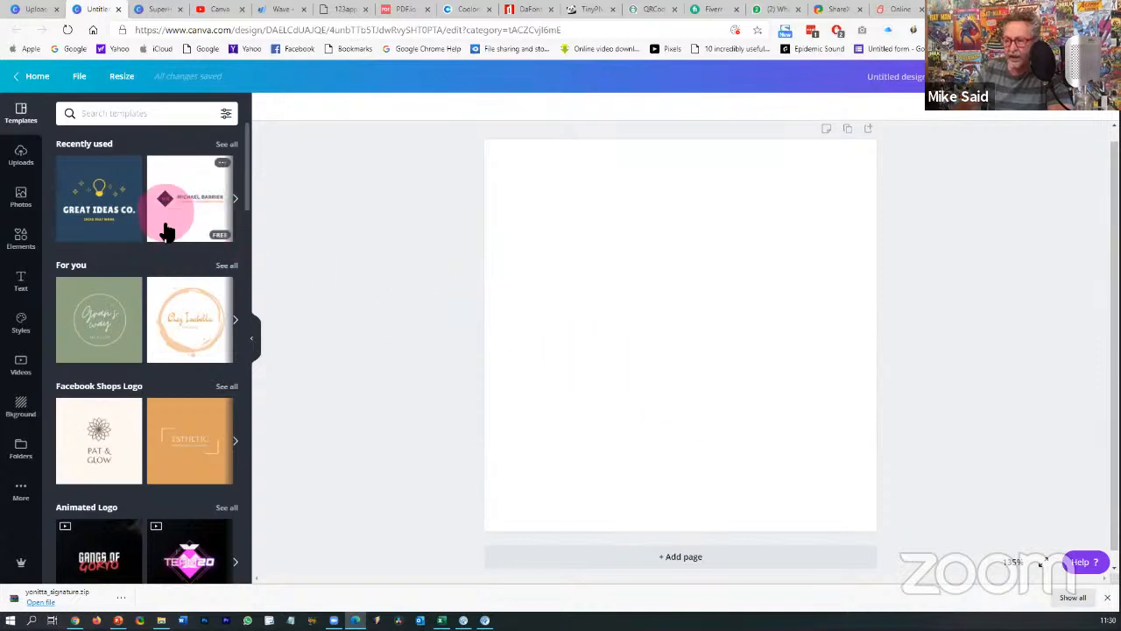
scroll(163, 221, down, 10)
scroll(167, 234, up, 10)
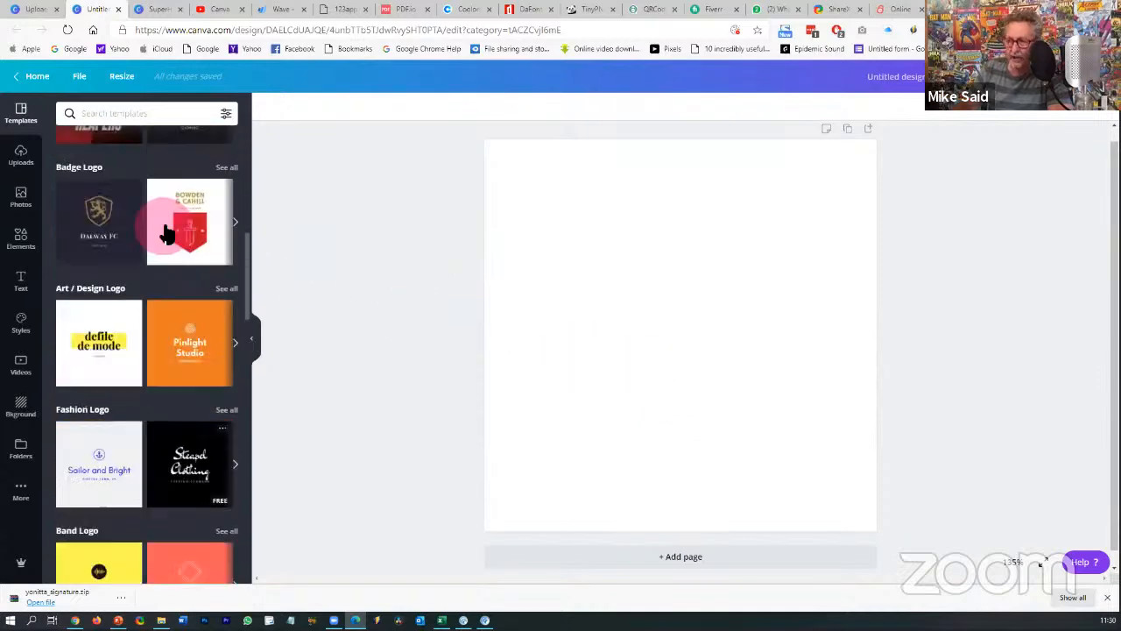
click(144, 118)
text(catering)
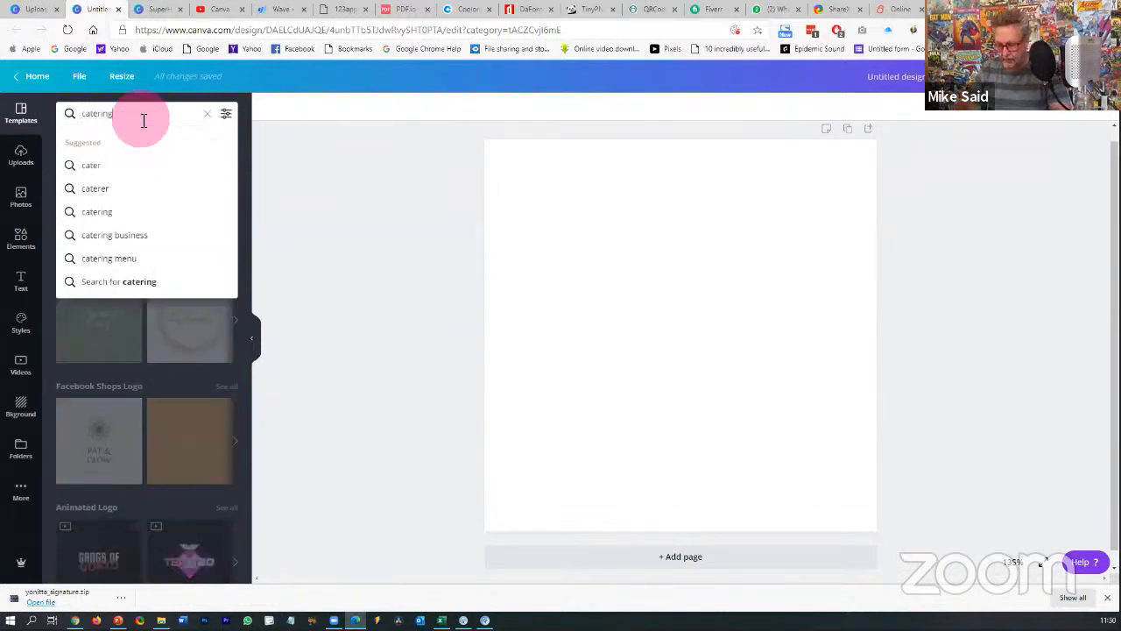
key(Return)
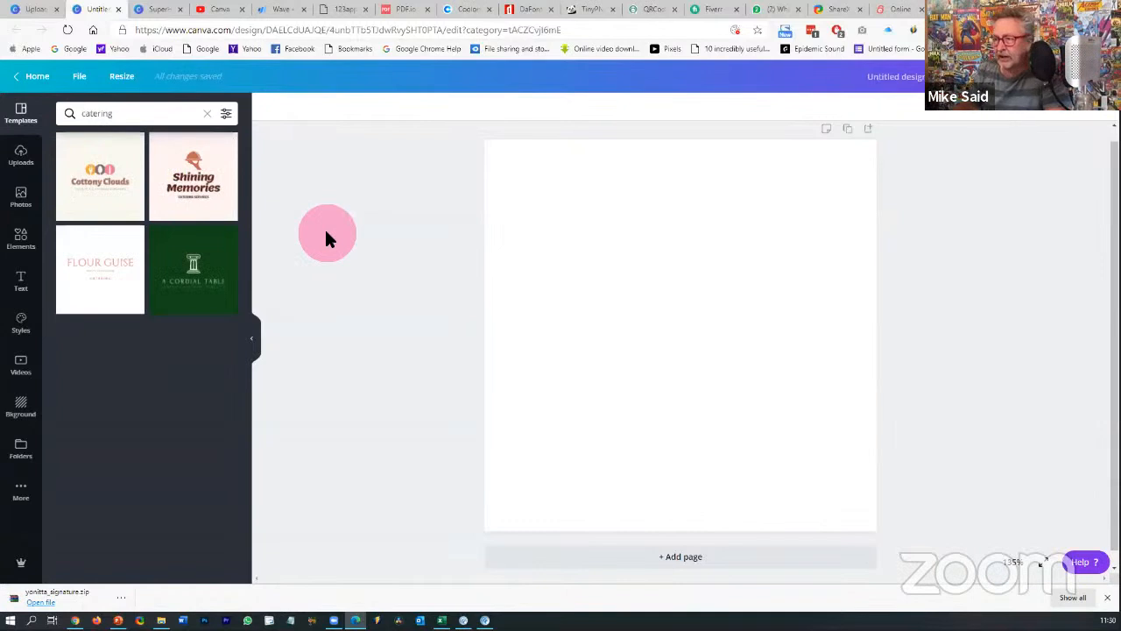
- Apply the Cottony Clouds logo template and inspect its icon row and title
click(103, 175)
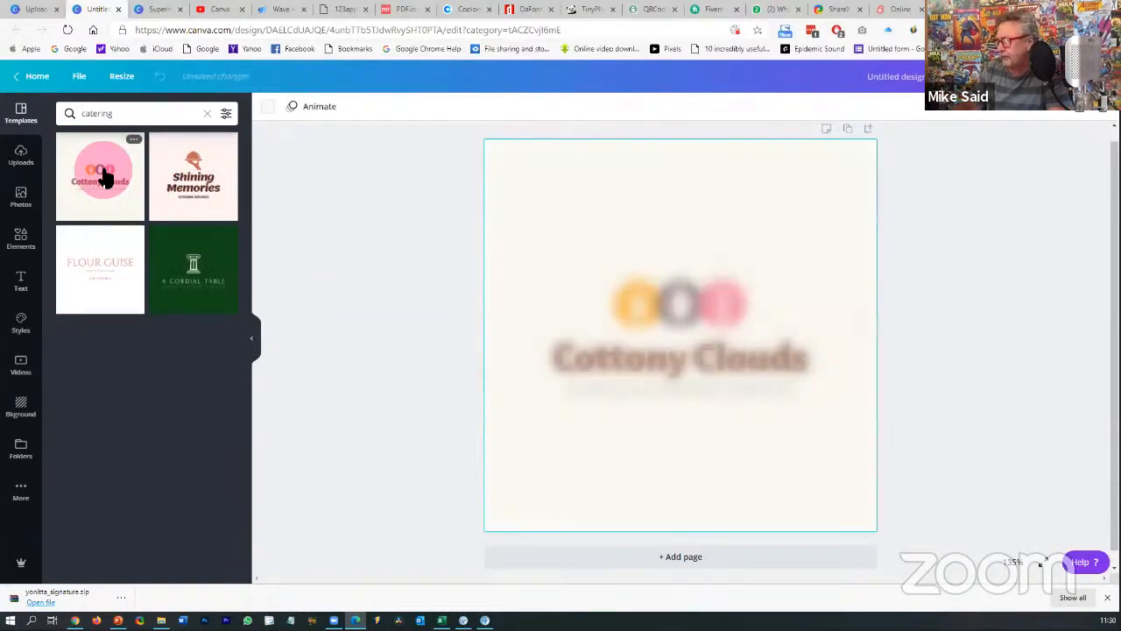
click(598, 284)
click(628, 301)
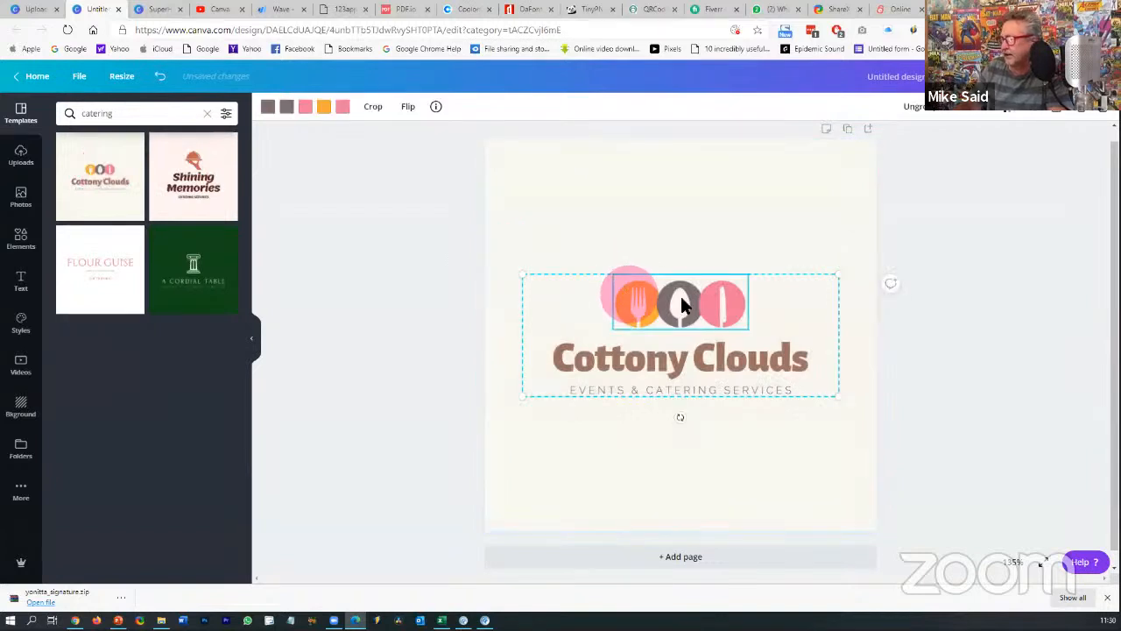
drag(683, 304, 856, 323)
click(984, 323)
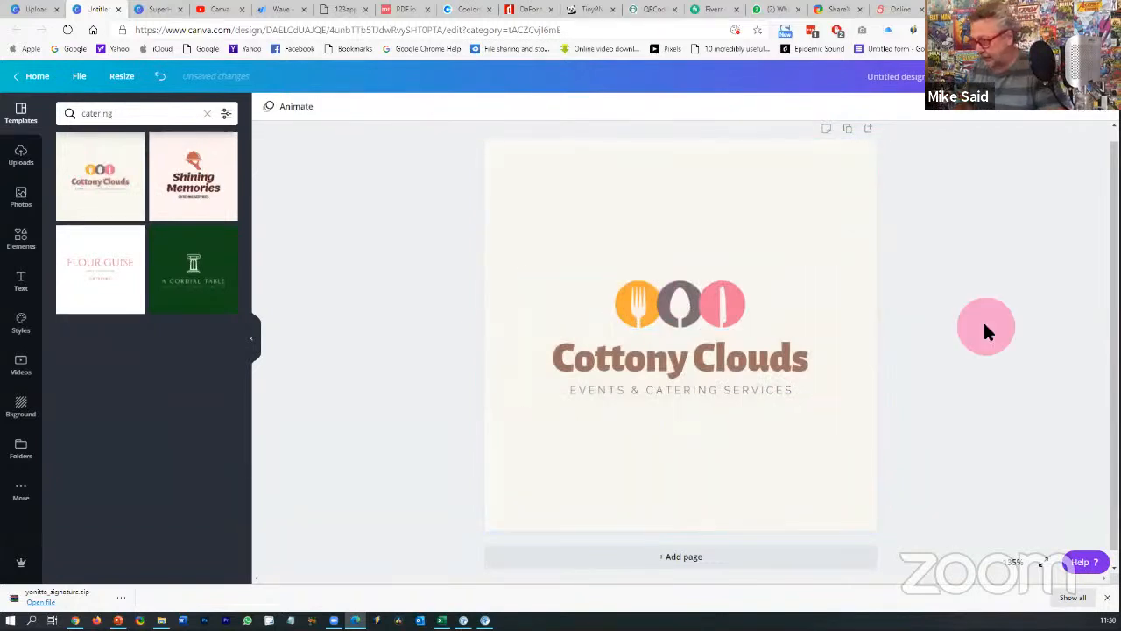
click(664, 338)
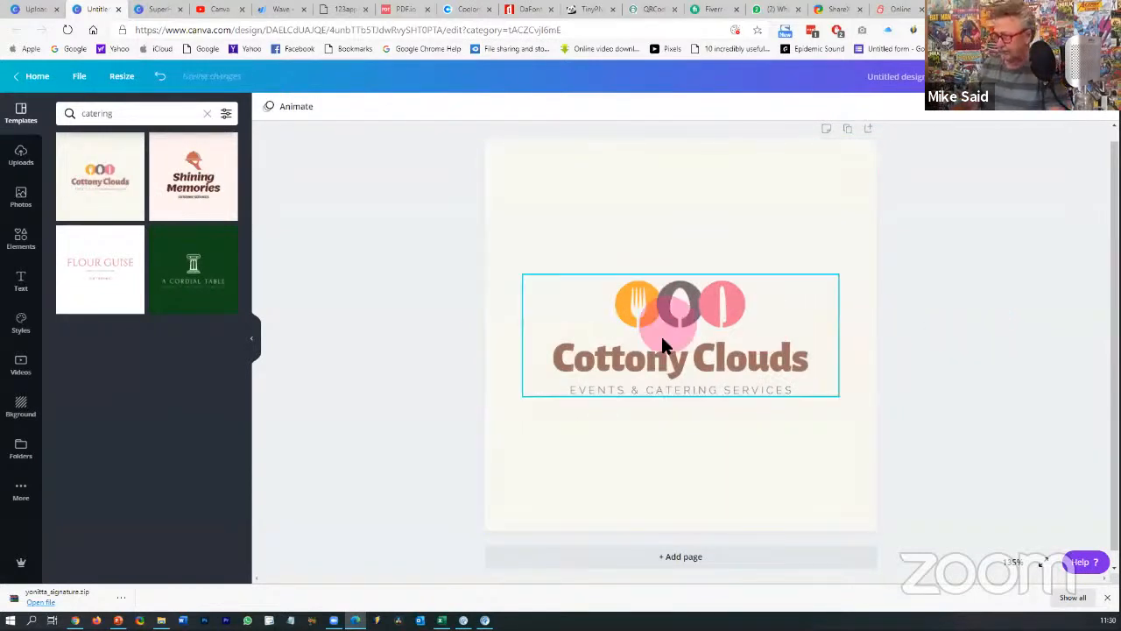
click(666, 357)
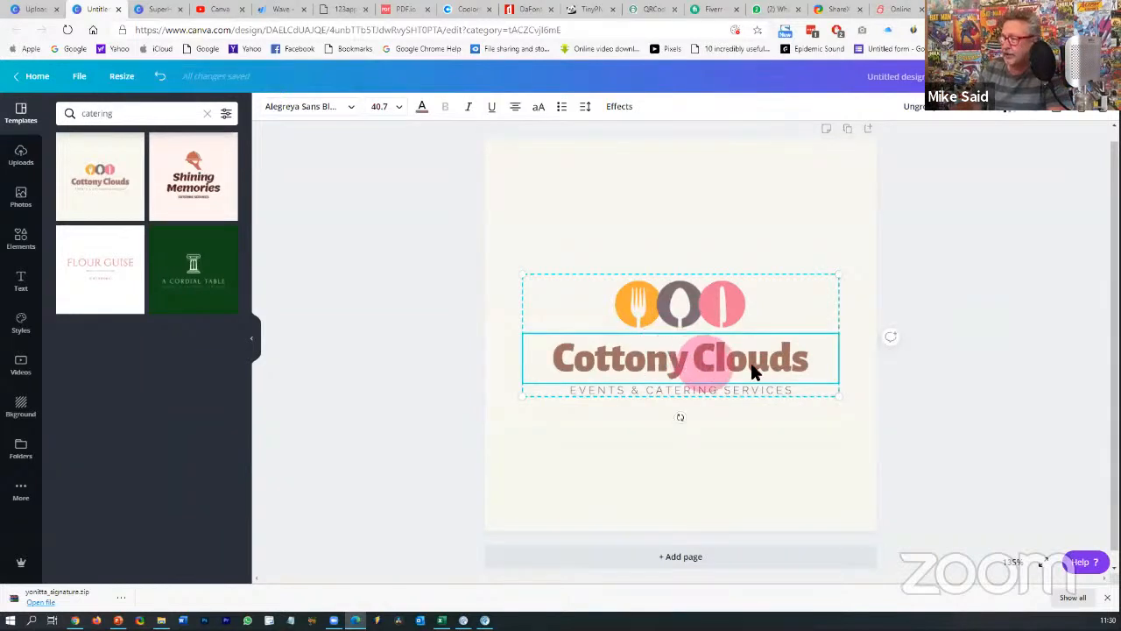
- Ungroup the Cottony Clouds logo into icons, title and tagline
click(974, 373)
click(740, 314)
click(916, 233)
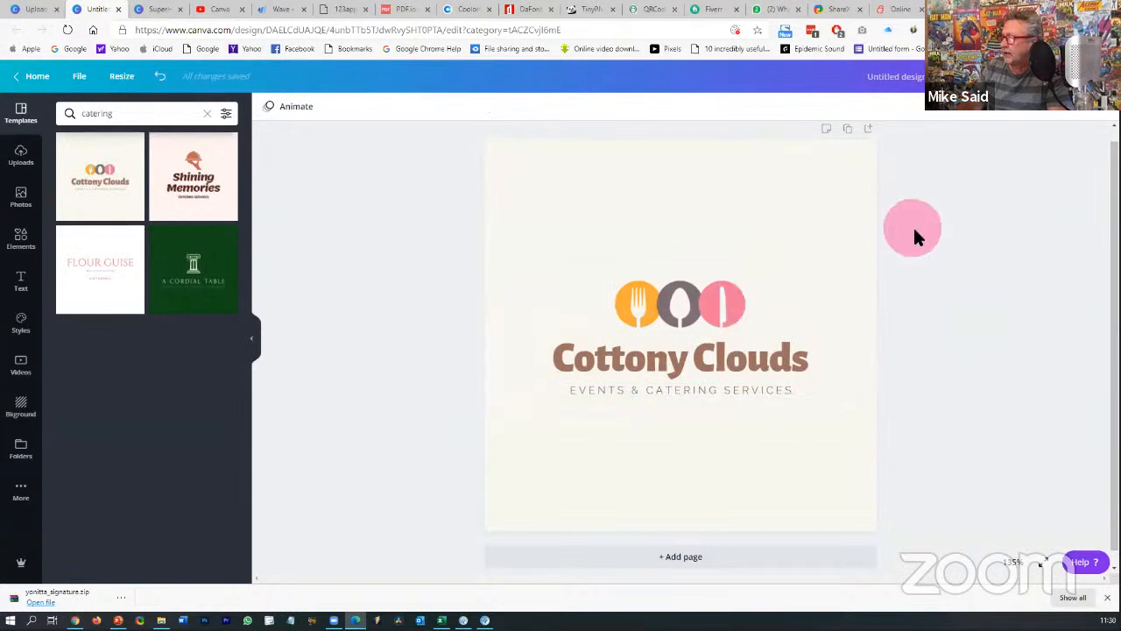
click(719, 283)
click(717, 287)
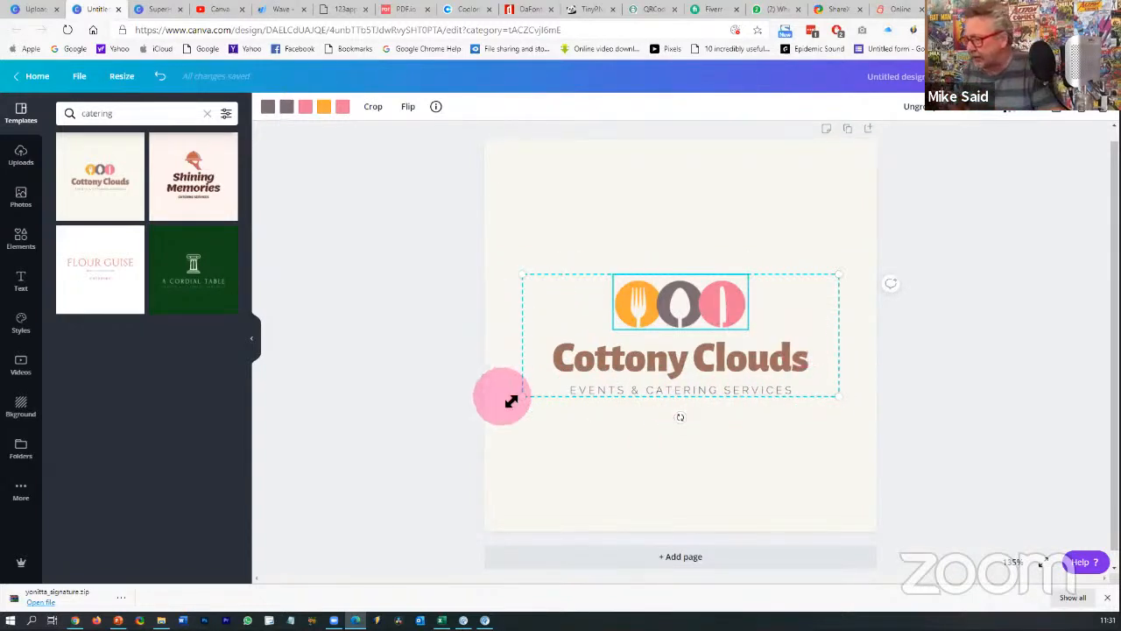
click(999, 289)
click(638, 313)
click(624, 359)
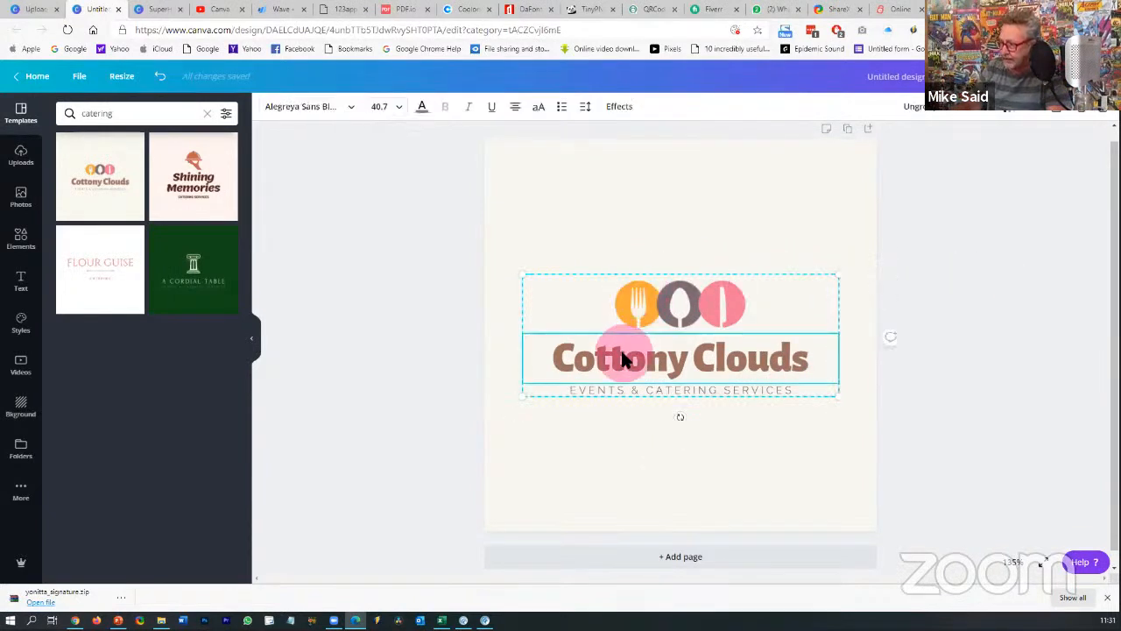
click(625, 385)
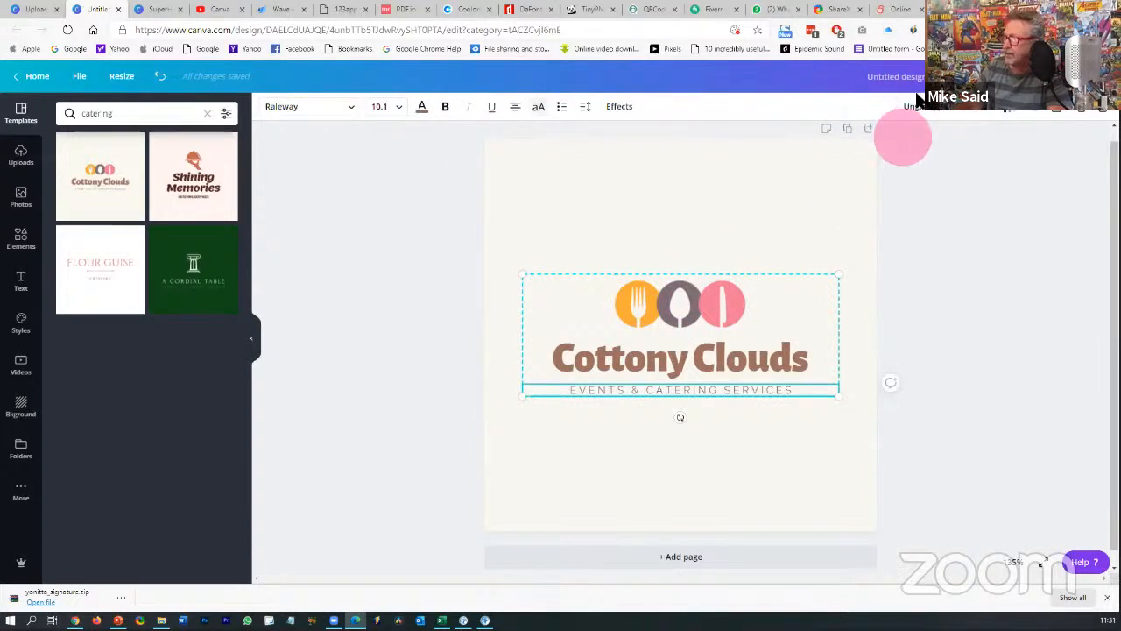
click(730, 301)
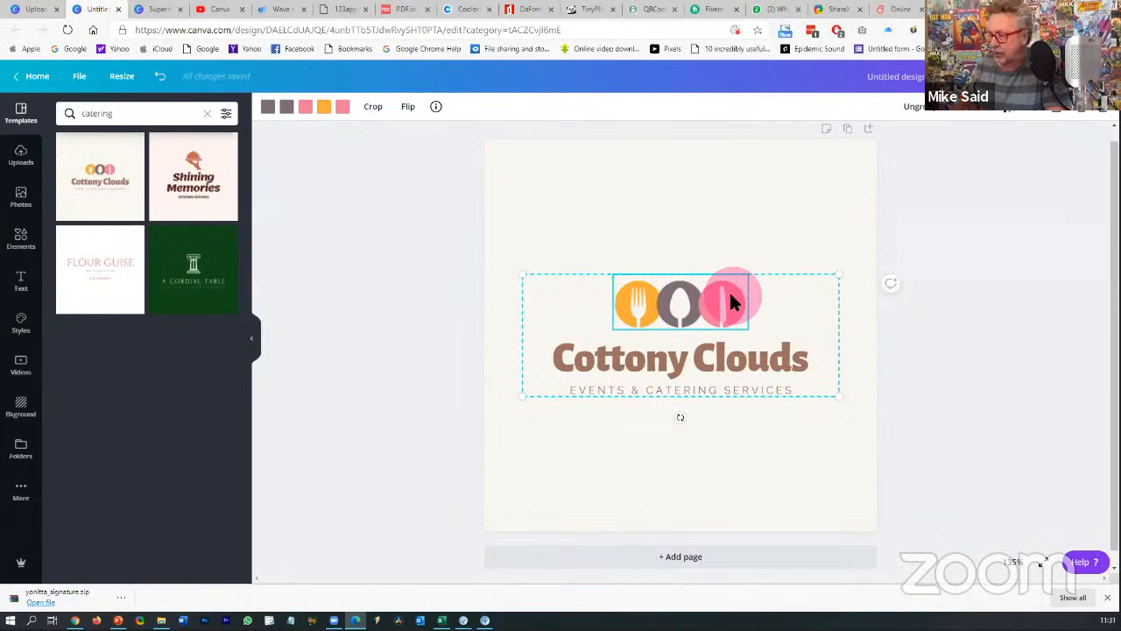
click(915, 107)
- Check the icon row, title and tagline individually, then regroup all three elements
click(929, 265)
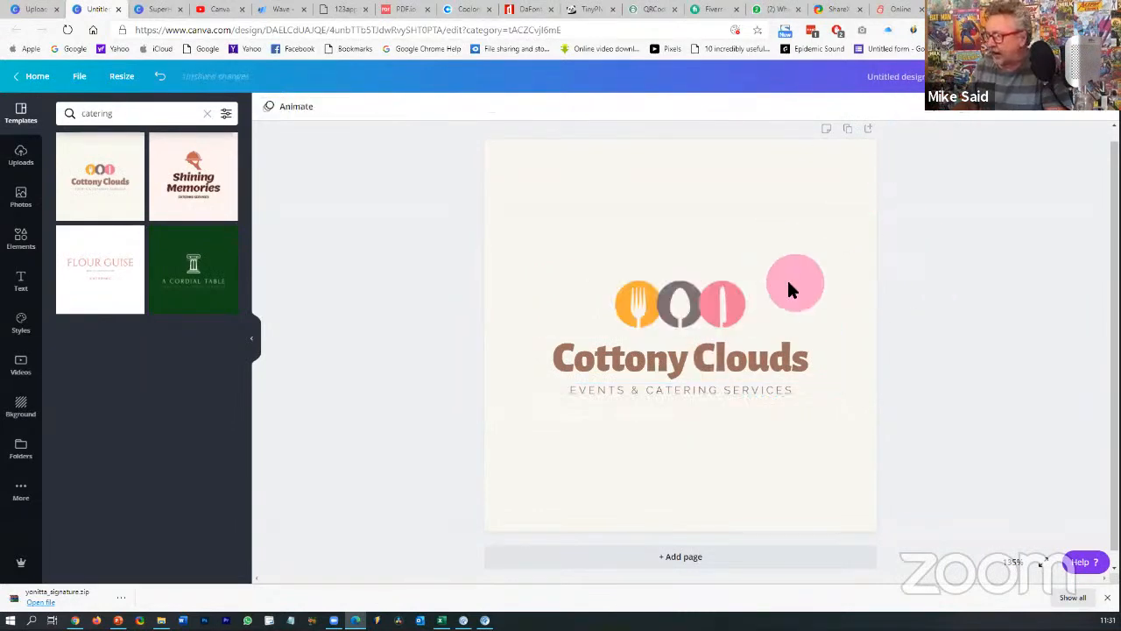
click(673, 295)
click(658, 357)
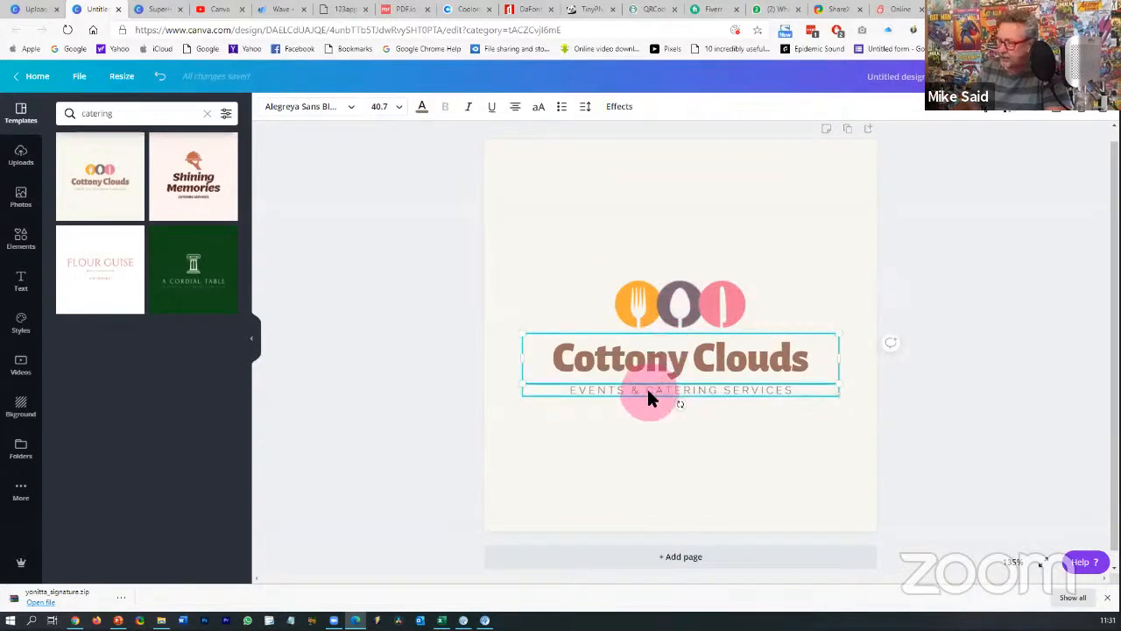
click(648, 396)
click(944, 372)
drag(766, 238, 644, 447)
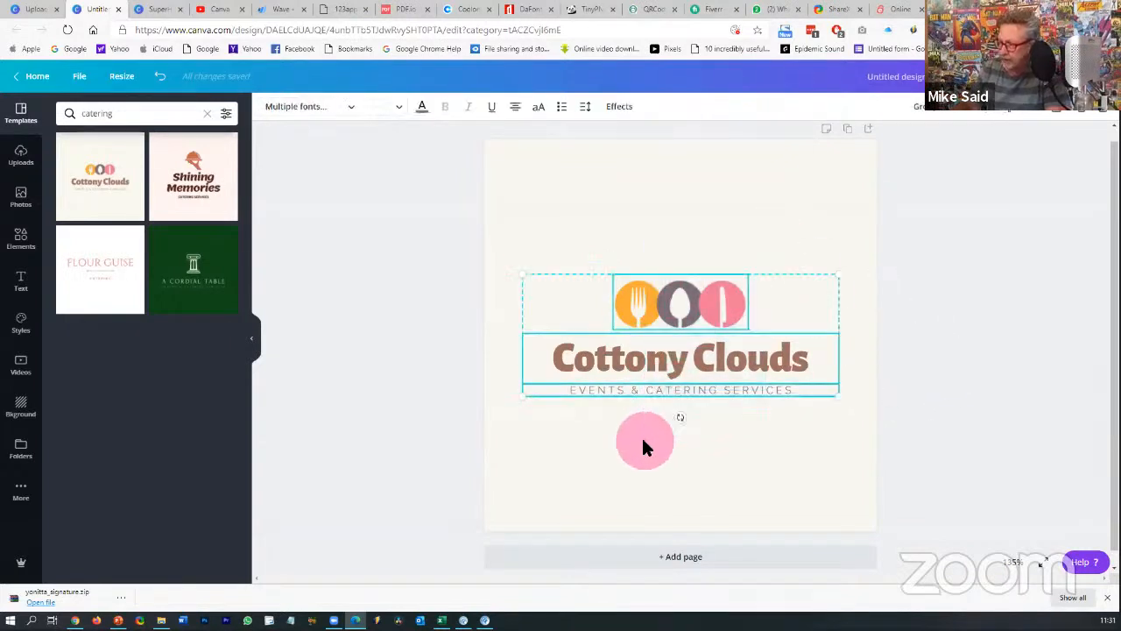
click(926, 110)
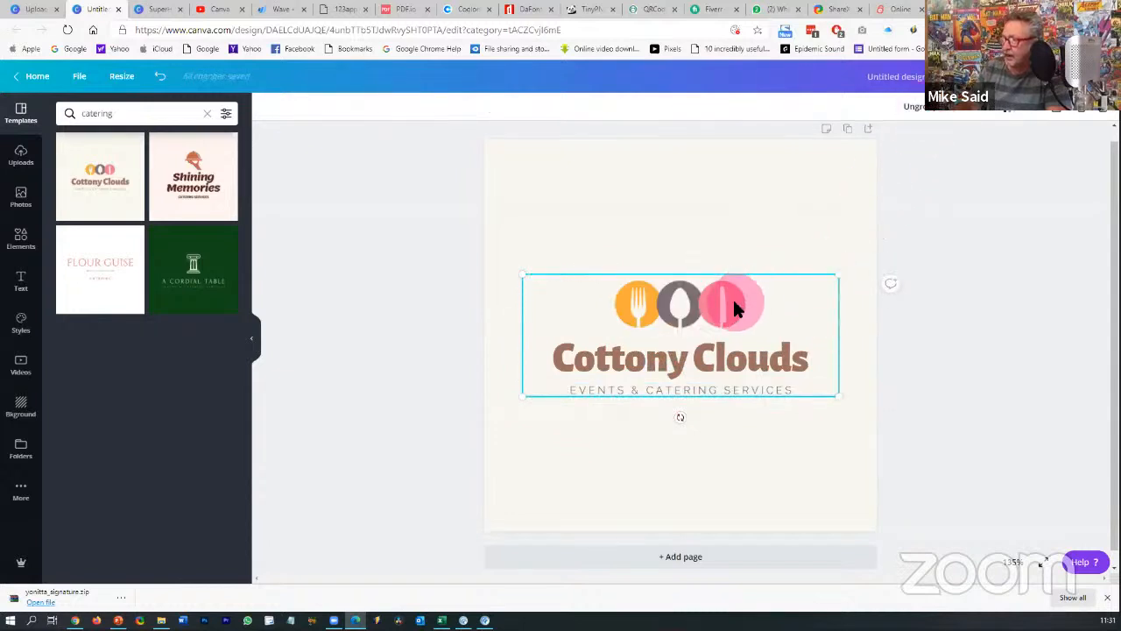
- Nudge the regrouped logo, ungroup it again and select the Cottony Clouds title
drag(731, 303, 796, 258)
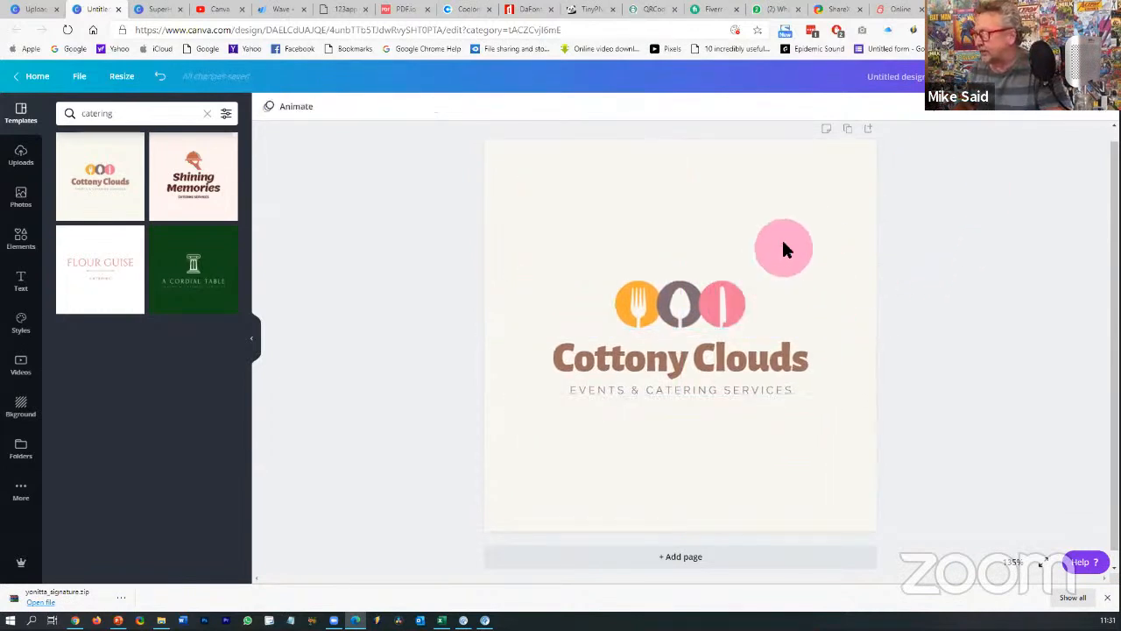
click(726, 363)
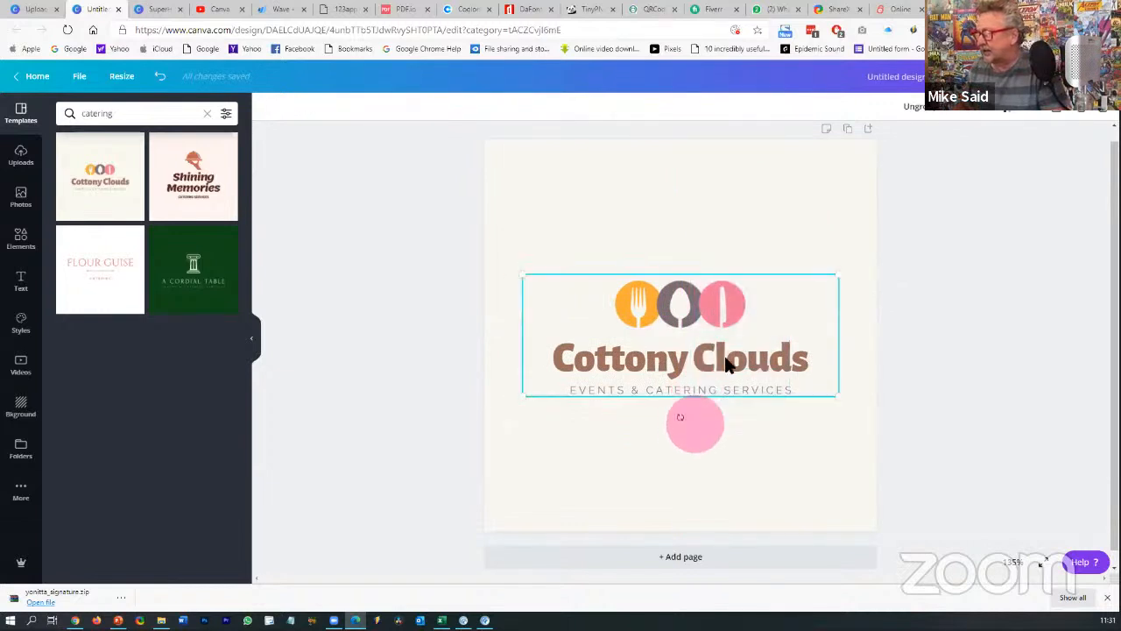
click(922, 111)
click(979, 284)
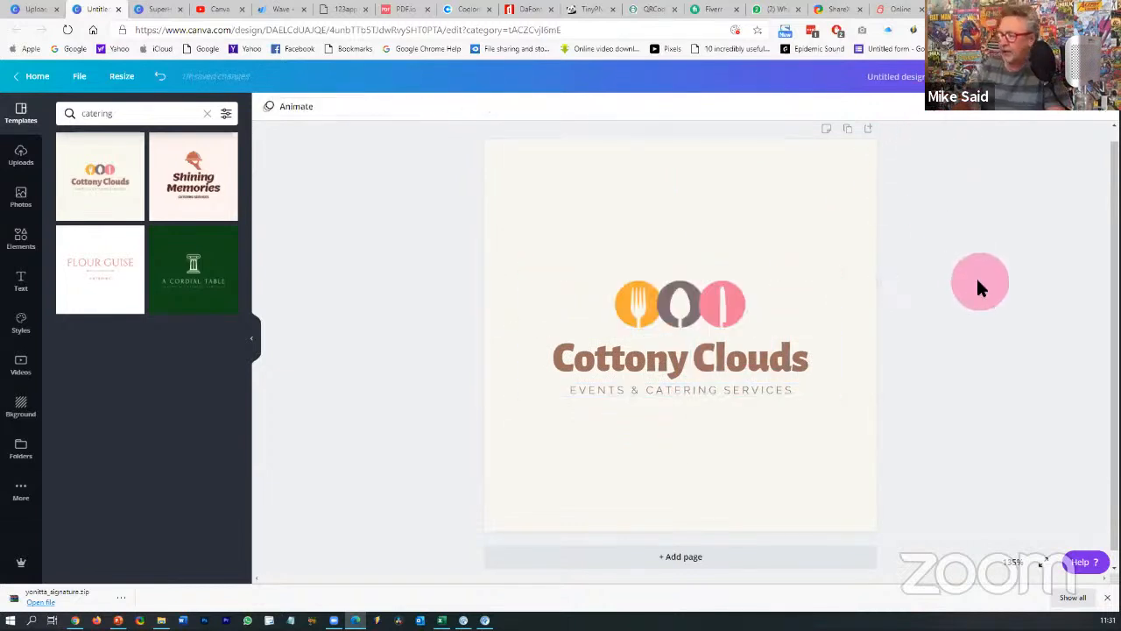
click(679, 352)
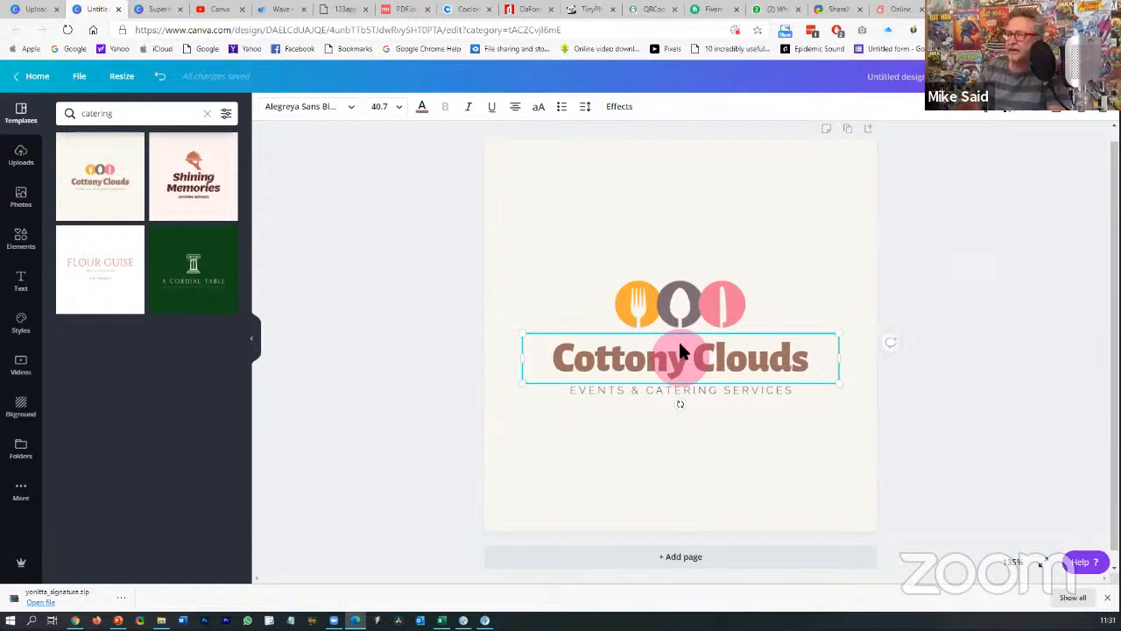
- Retype the logo title as 'Sasha's Delights' and reselect it
double_click(673, 359)
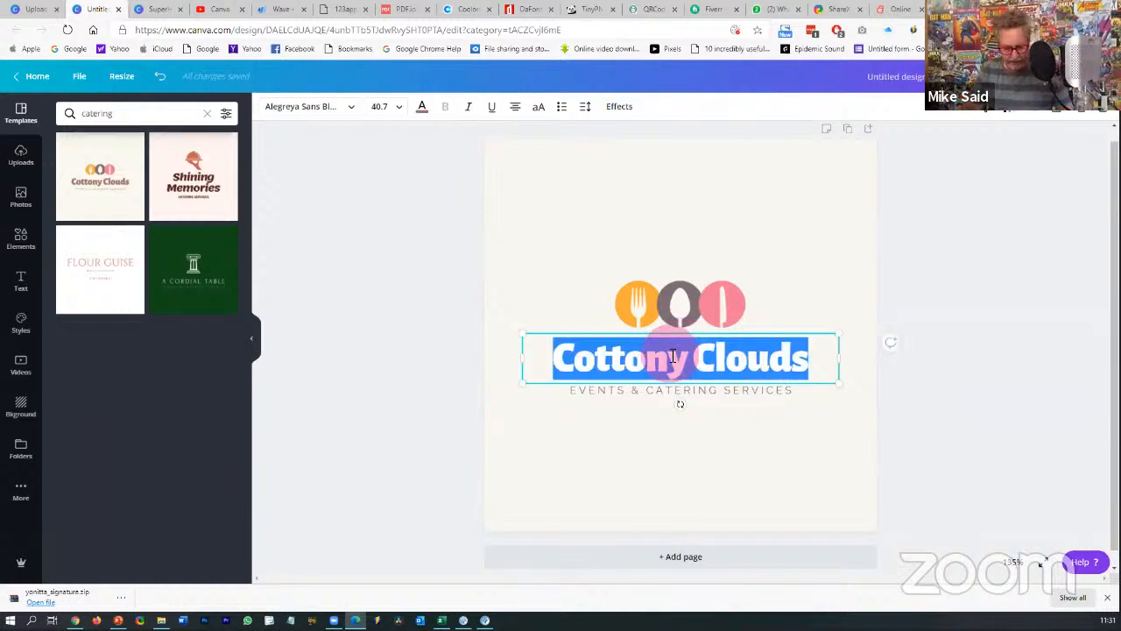
text(Sasha)
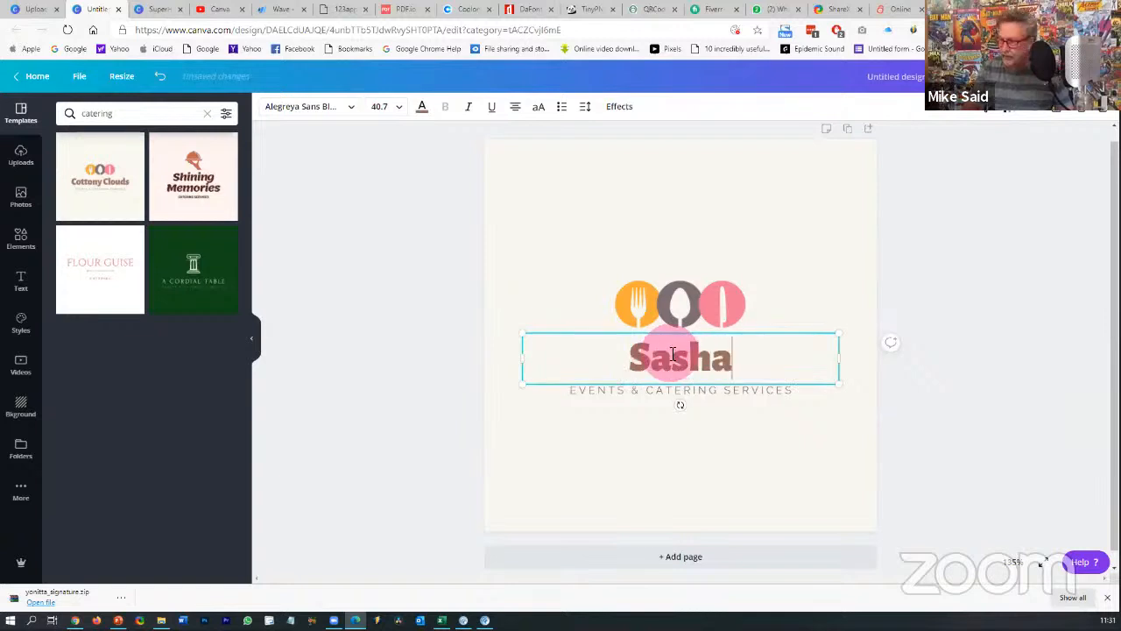
text('s )
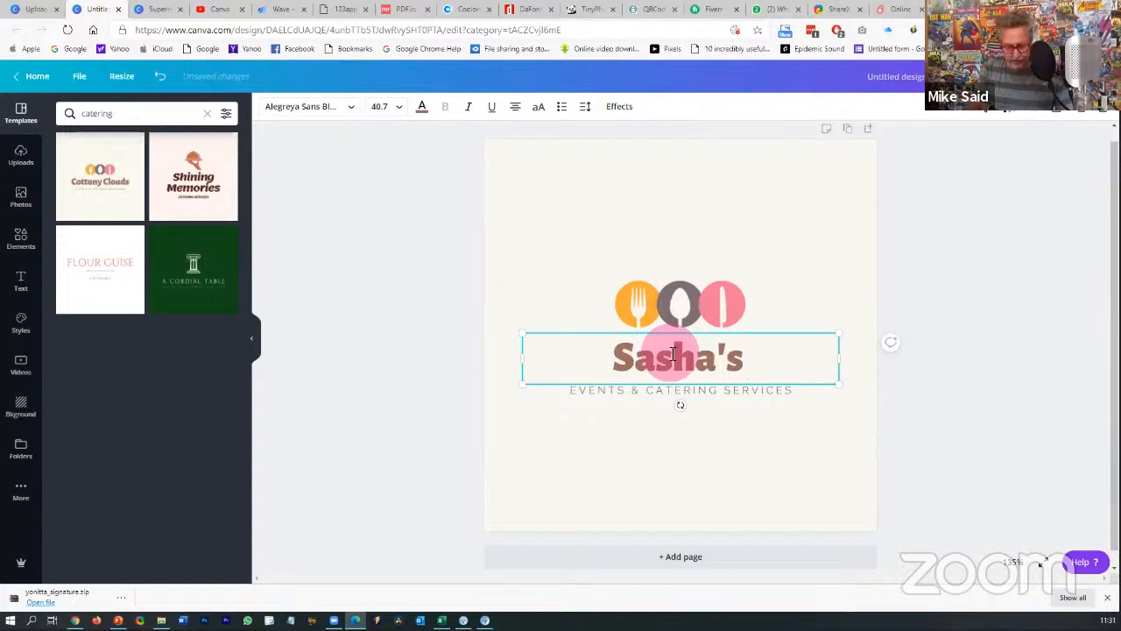
text(Delights)
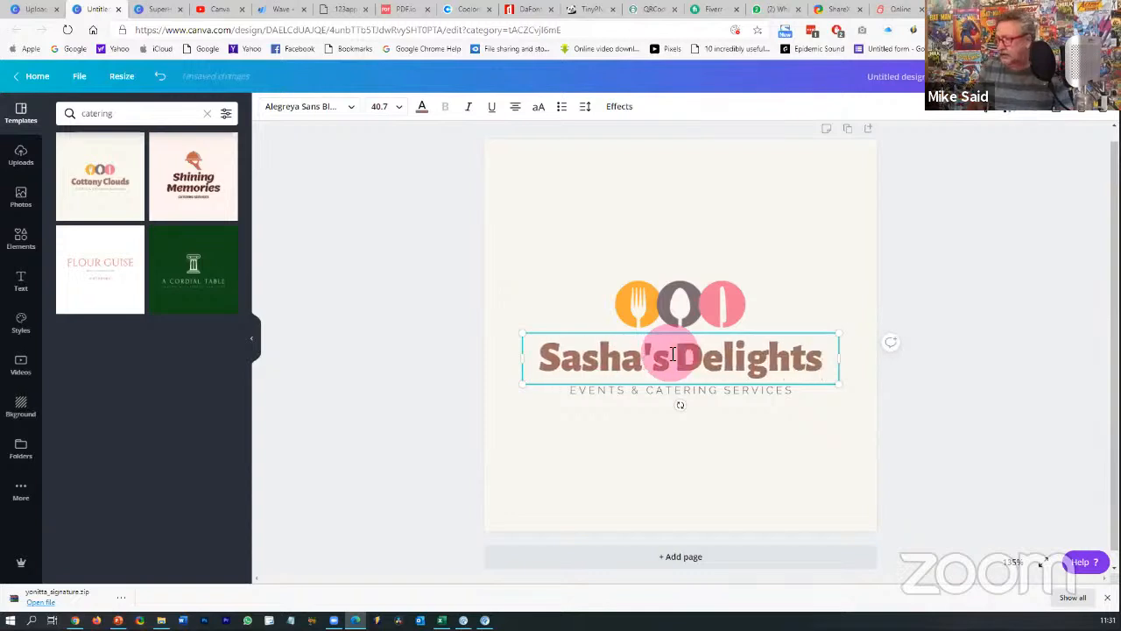
click(938, 326)
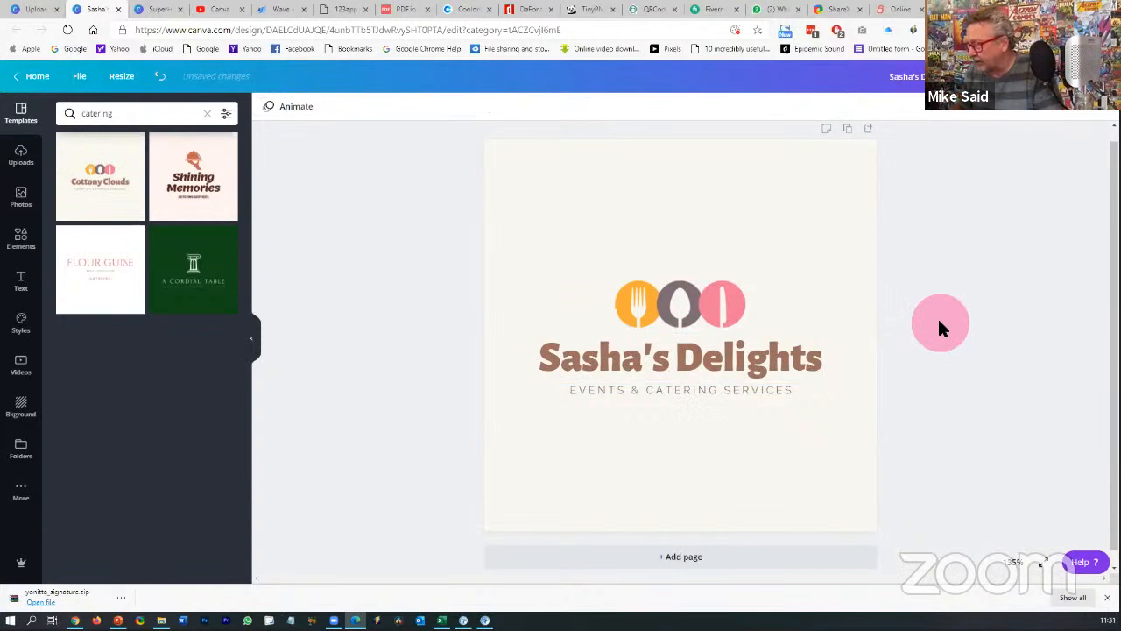
click(714, 368)
shift+click(686, 394)
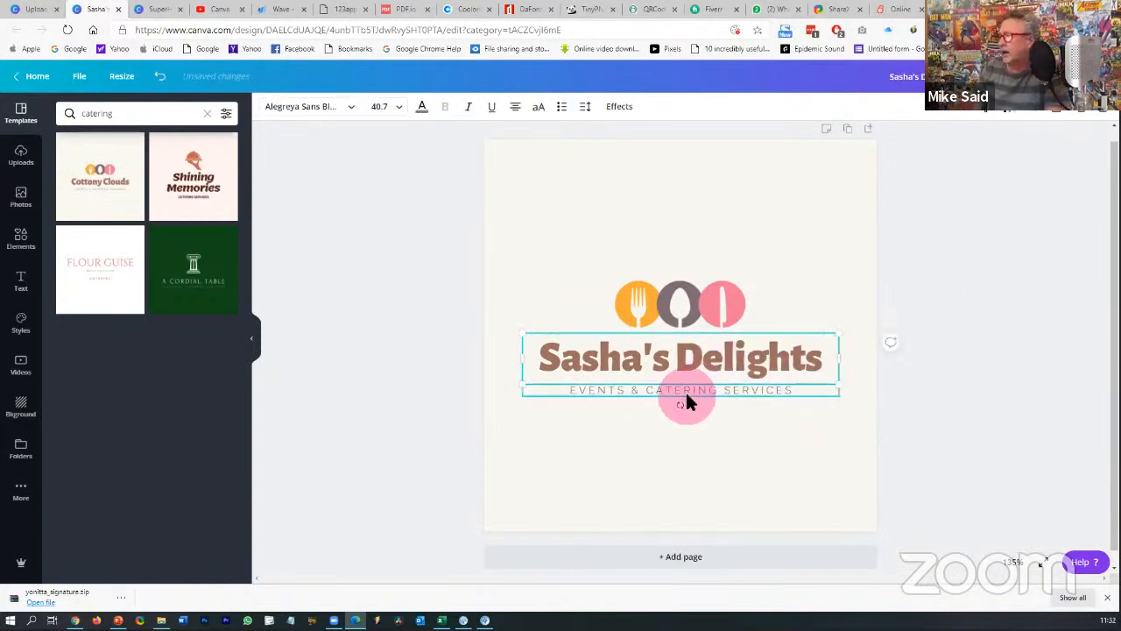
click(988, 325)
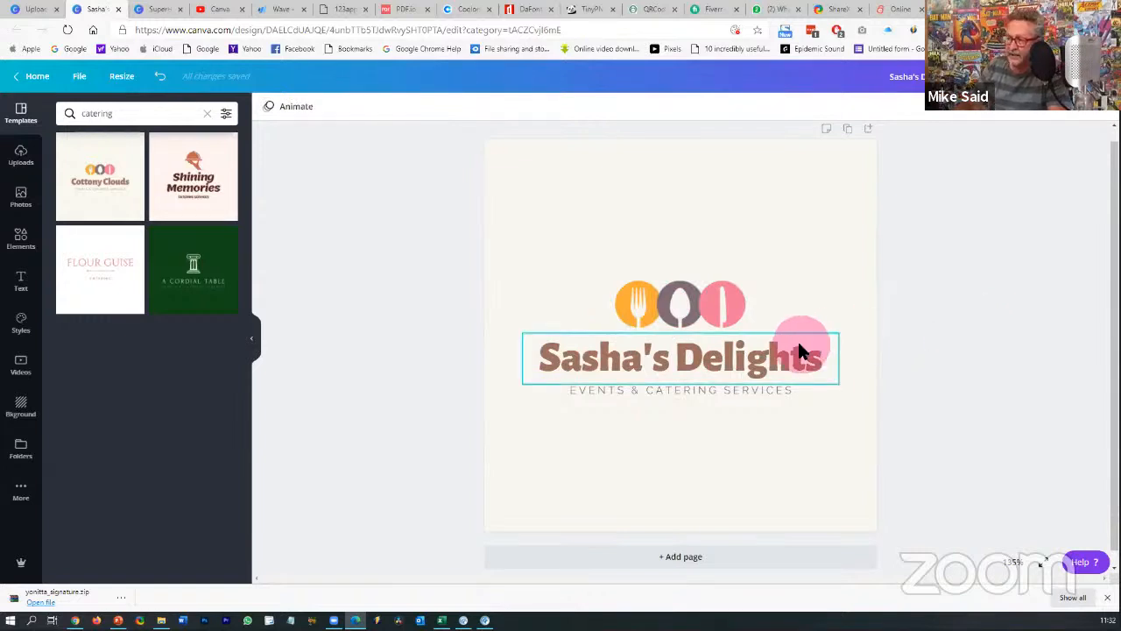
click(718, 364)
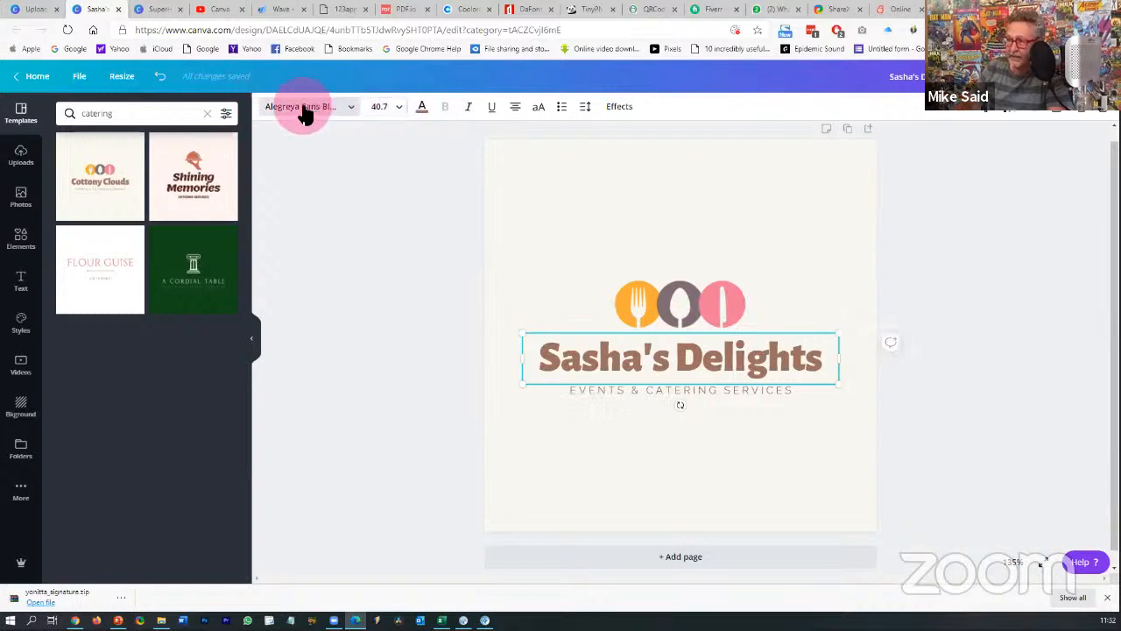
- Make the logo title text purple
click(421, 108)
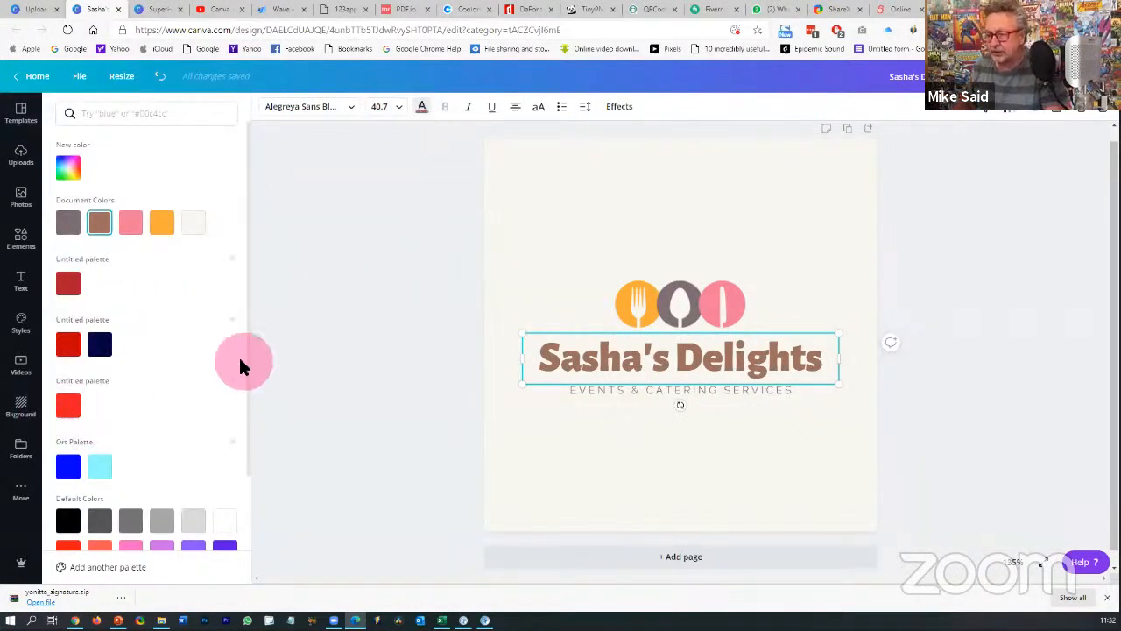
scroll(242, 364, down, 1)
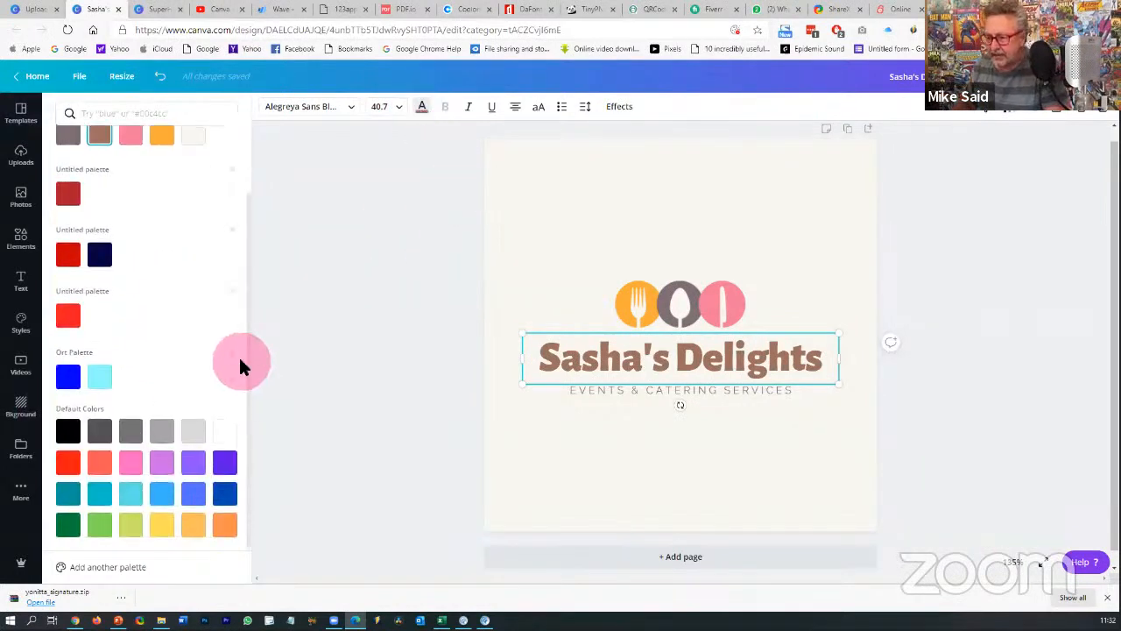
click(162, 464)
click(311, 298)
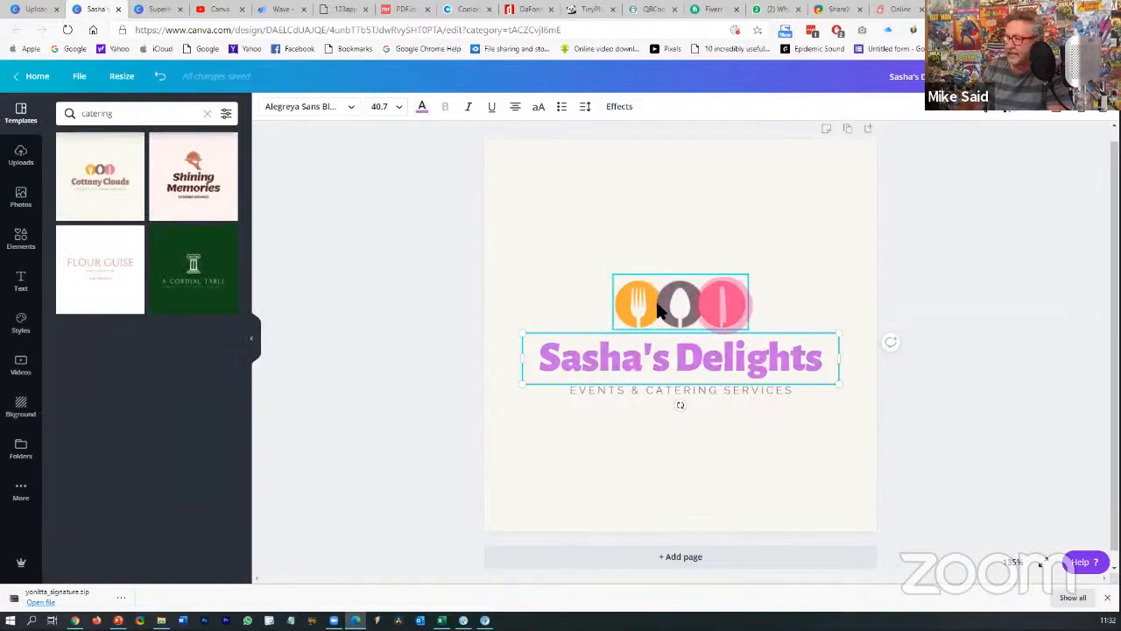
- Turn the knife circle in the icon row purple
click(730, 302)
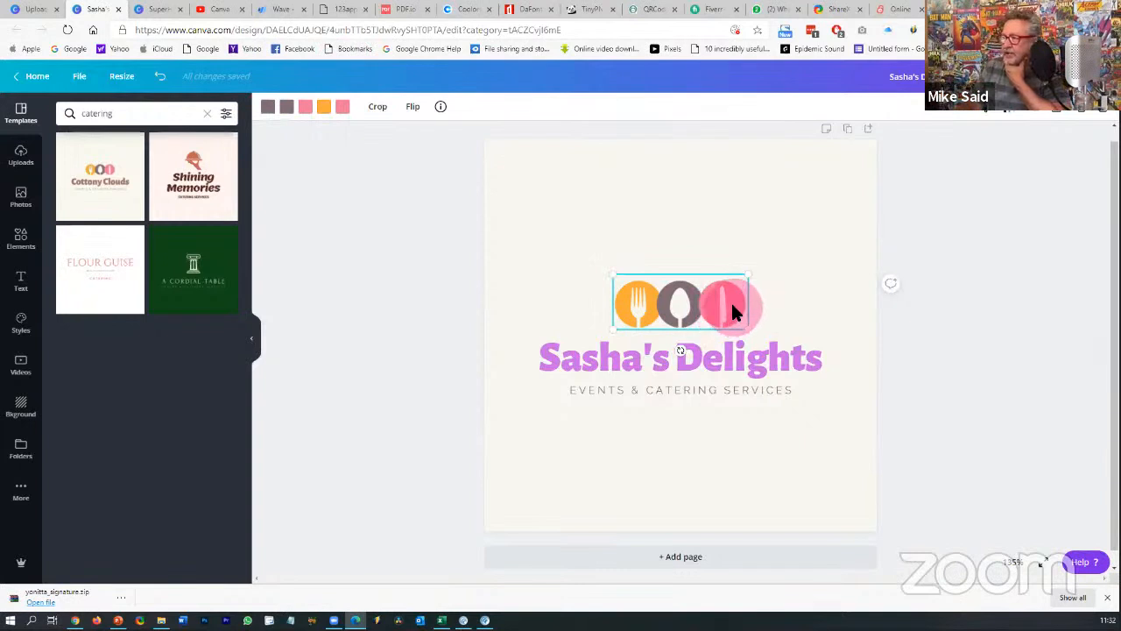
click(344, 108)
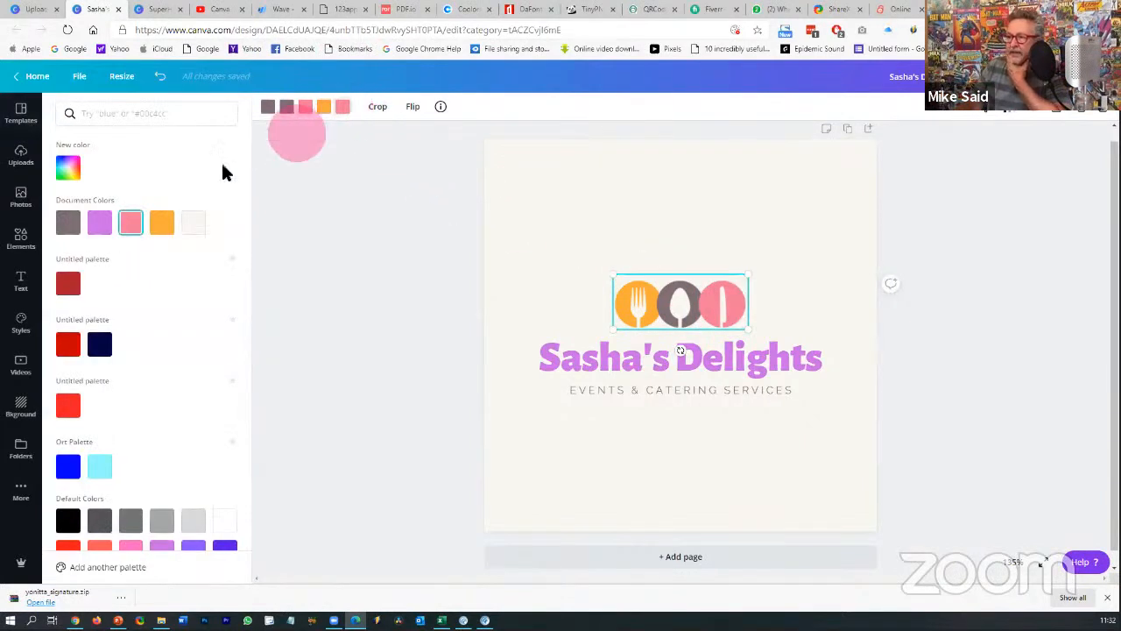
click(99, 225)
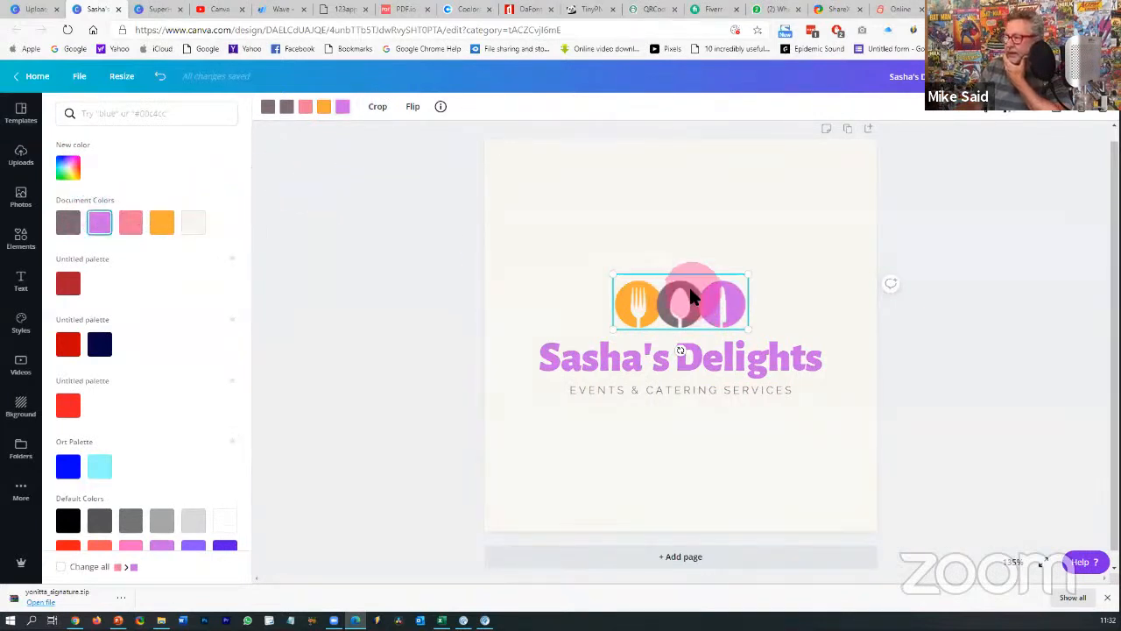
click(720, 314)
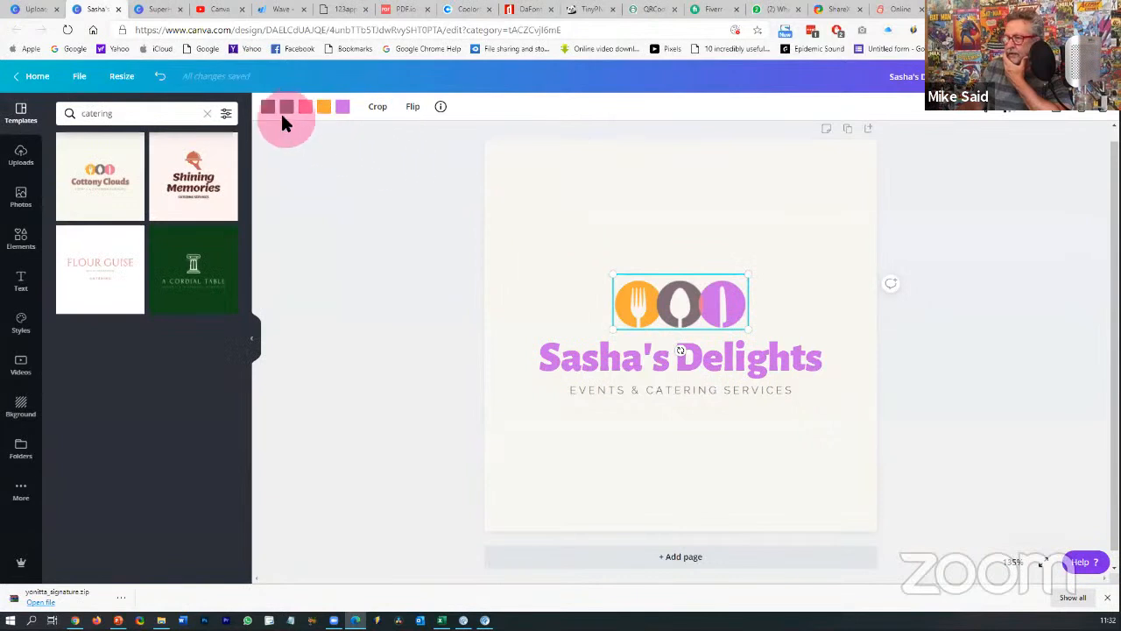
- Make the grey spoon circle black
click(286, 107)
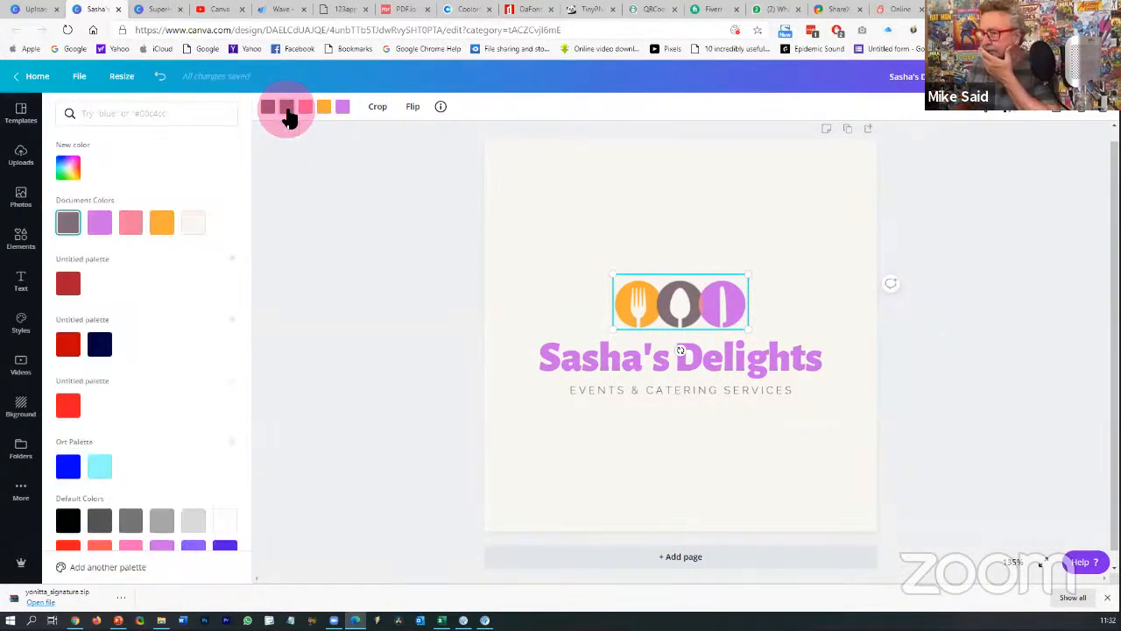
click(68, 520)
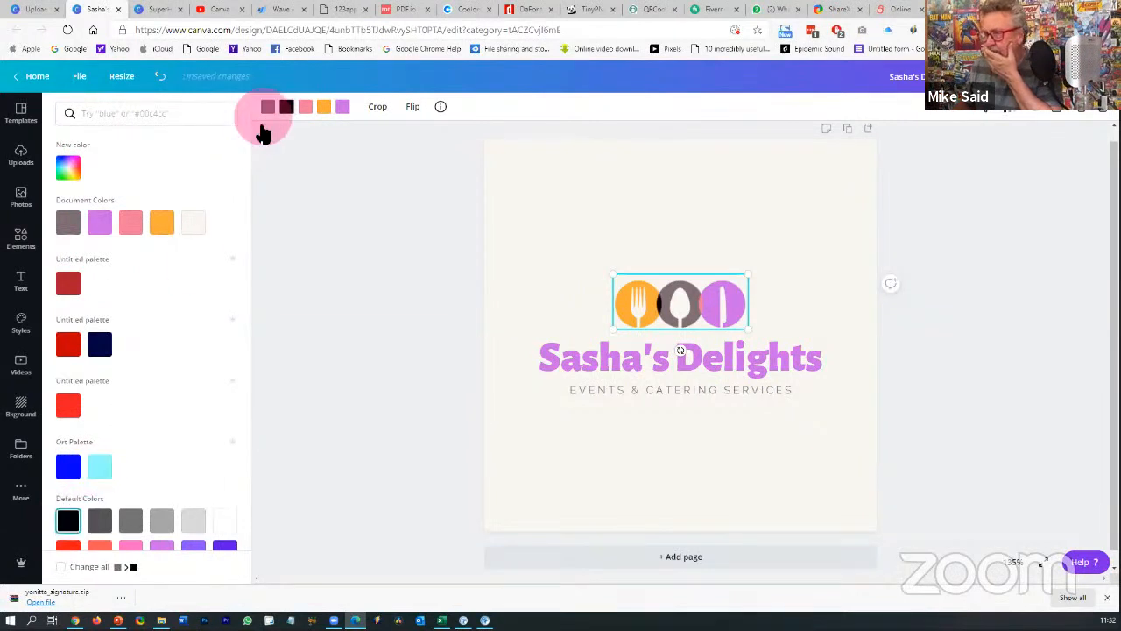
click(286, 106)
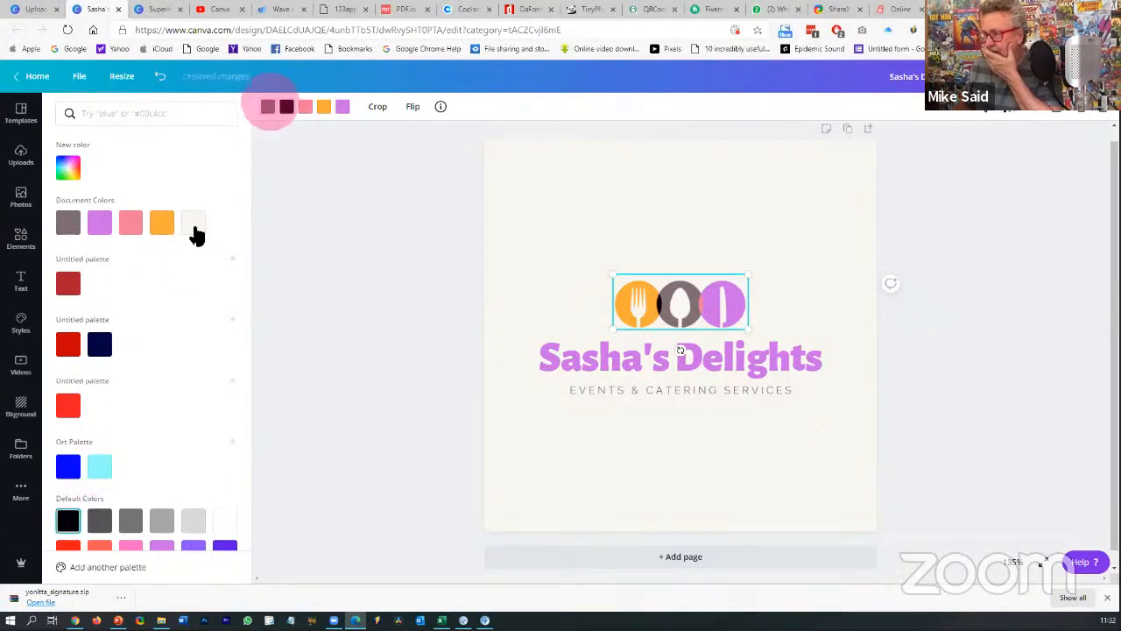
click(68, 520)
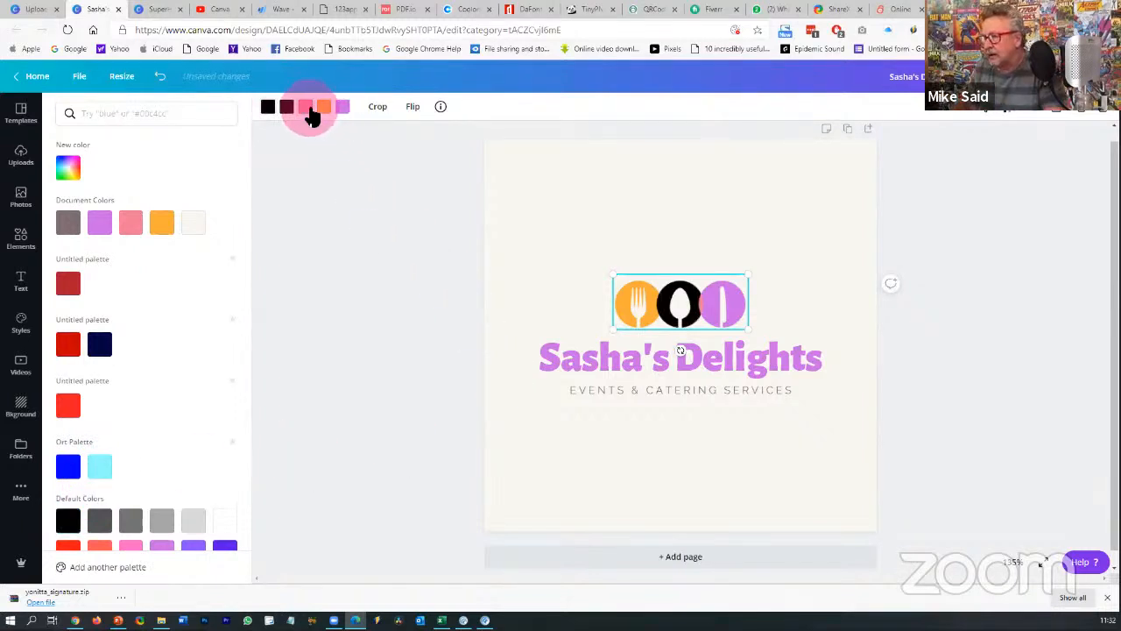
click(102, 222)
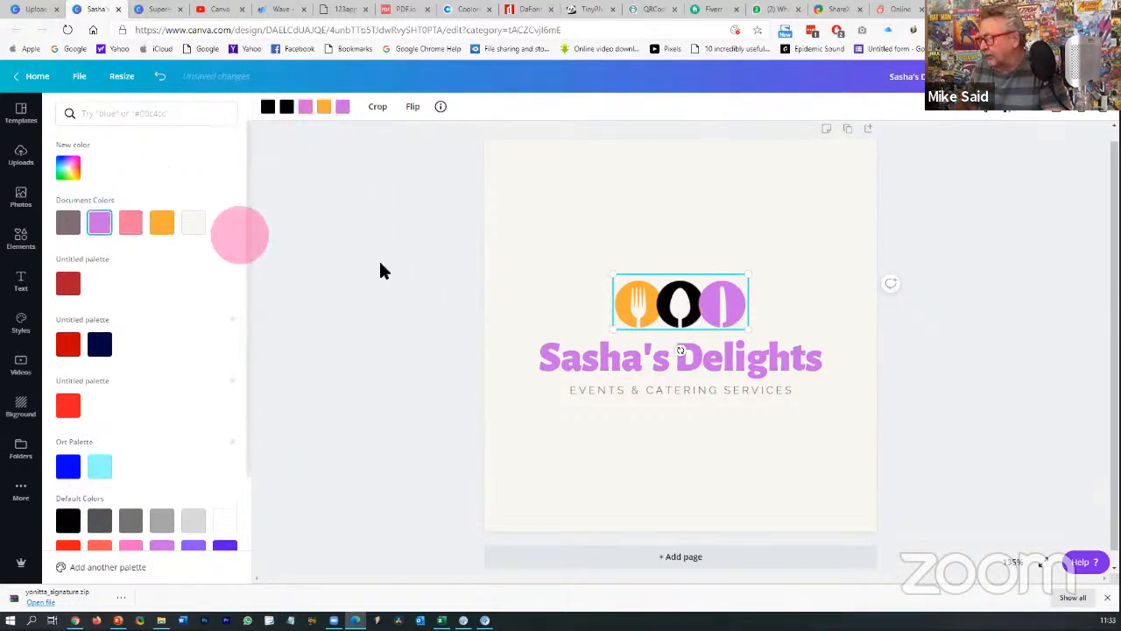
- Try other colours on the fork circle, then restore its original orange
click(331, 117)
scroll(112, 425, down, 1)
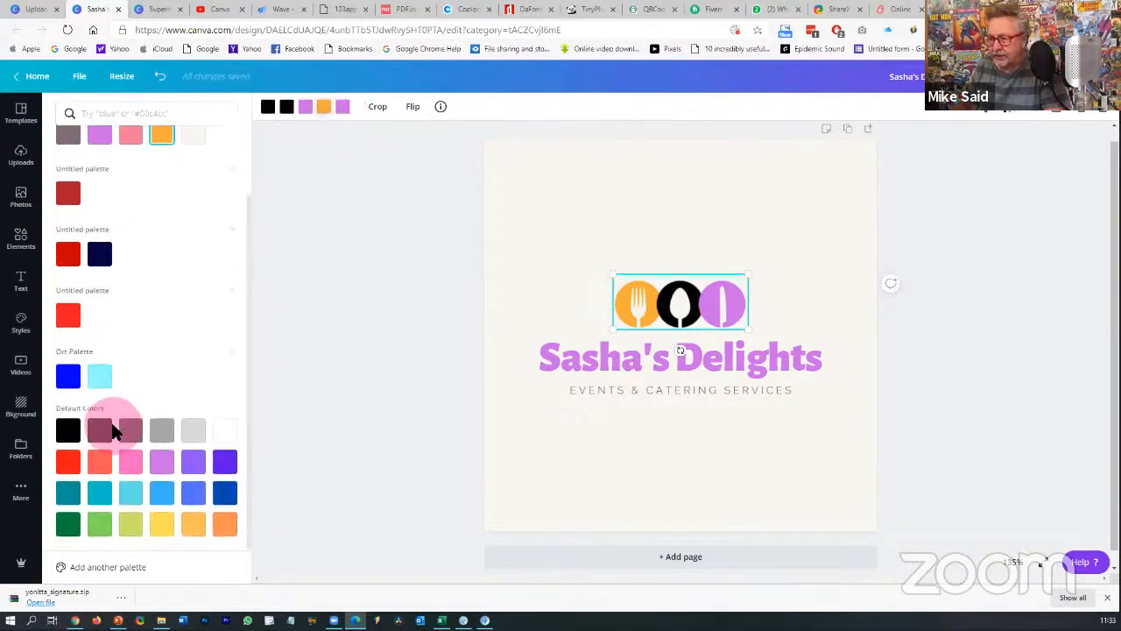
click(193, 525)
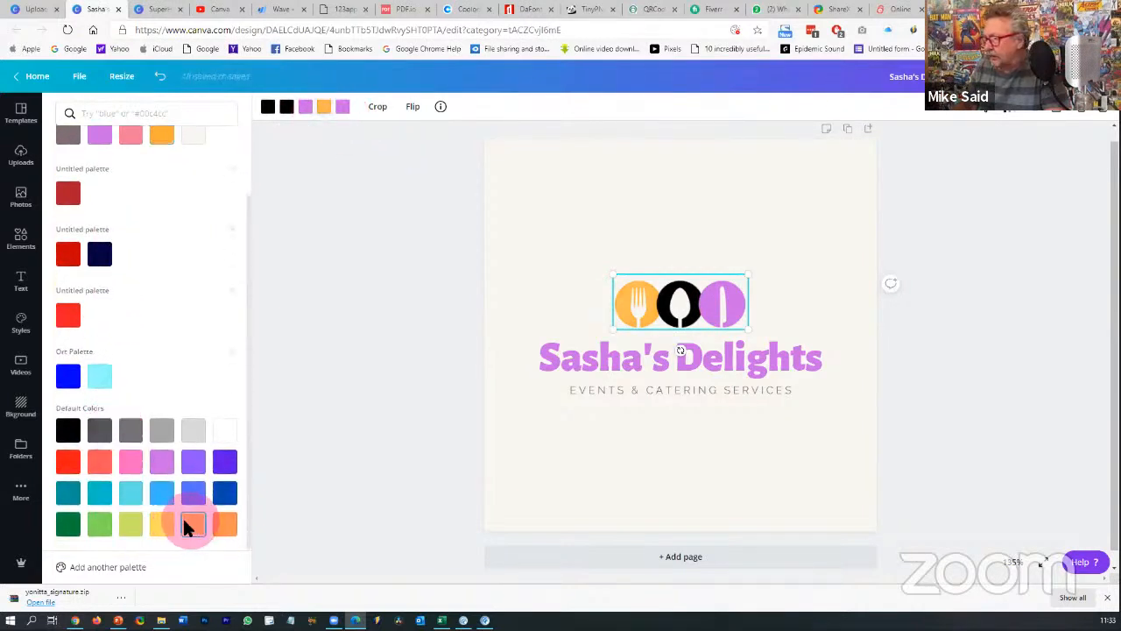
click(162, 525)
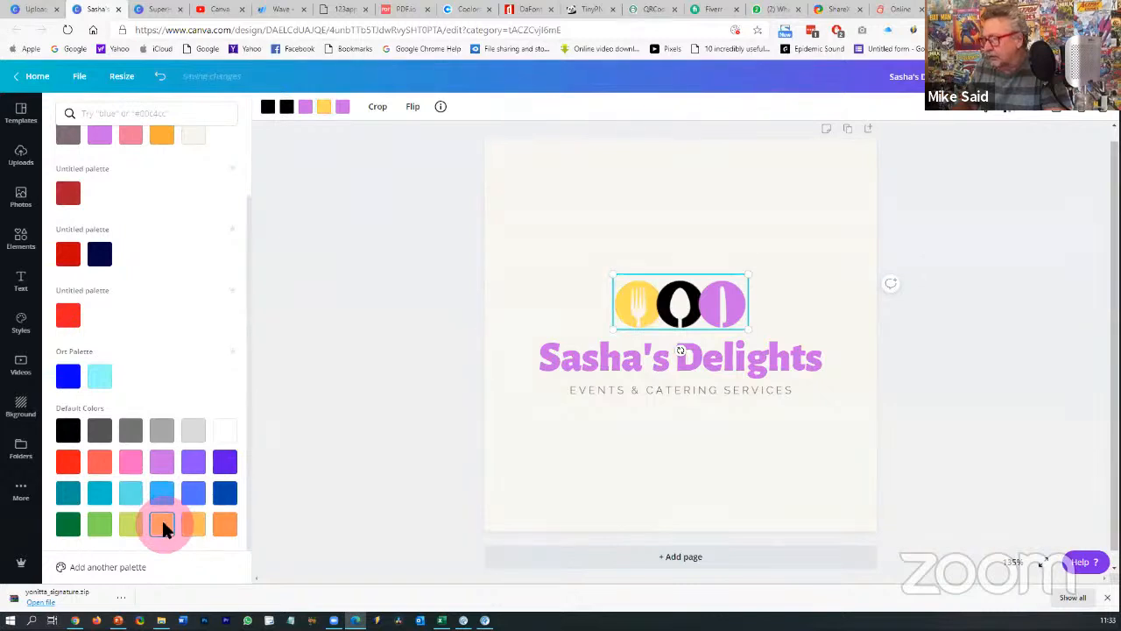
click(163, 140)
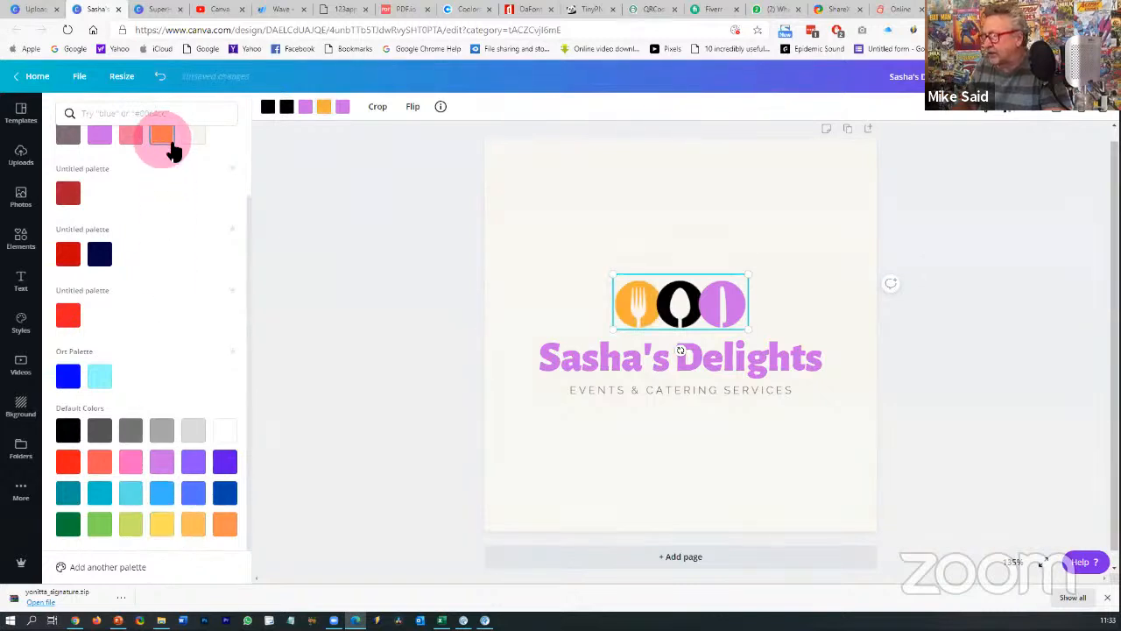
click(1051, 339)
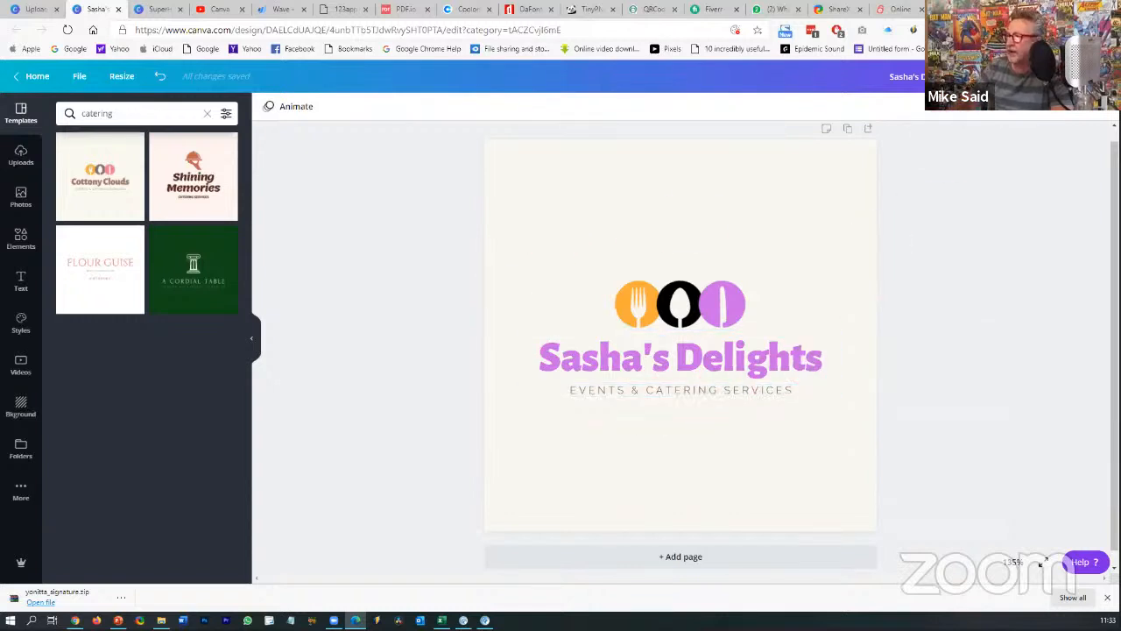
- Download the design as a PNG with a transparent background
click(1060, 76)
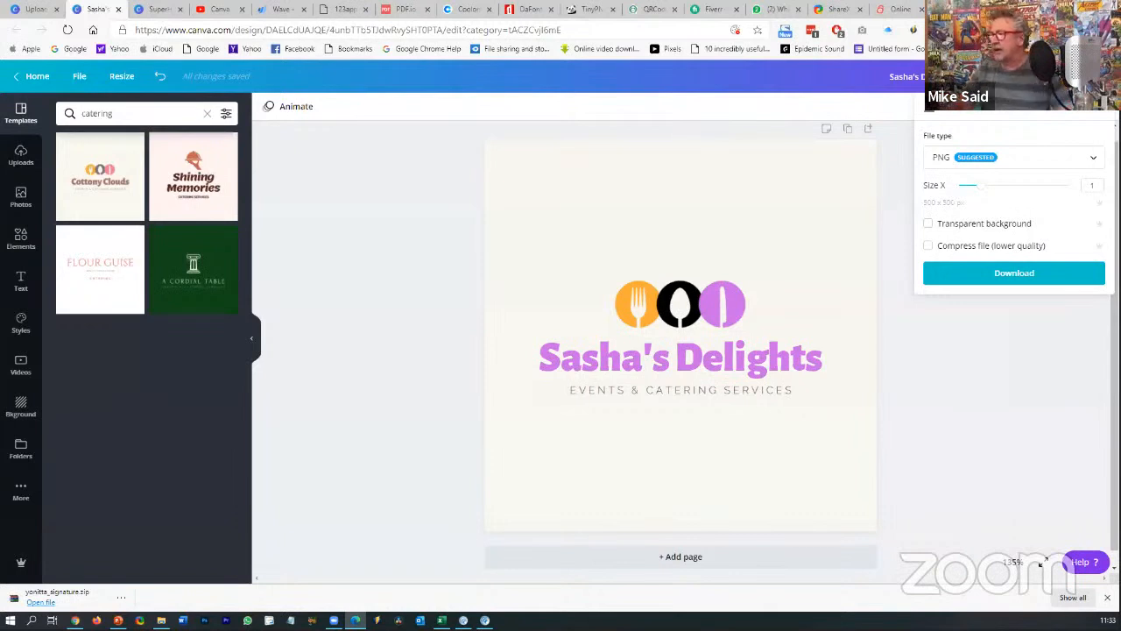
click(933, 224)
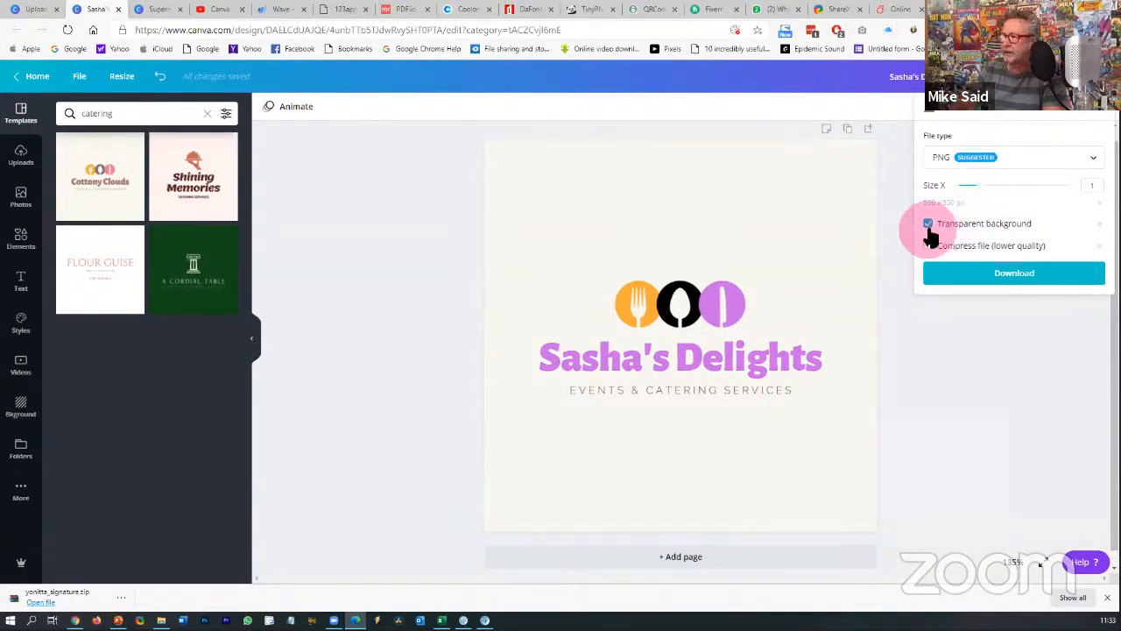
click(1001, 276)
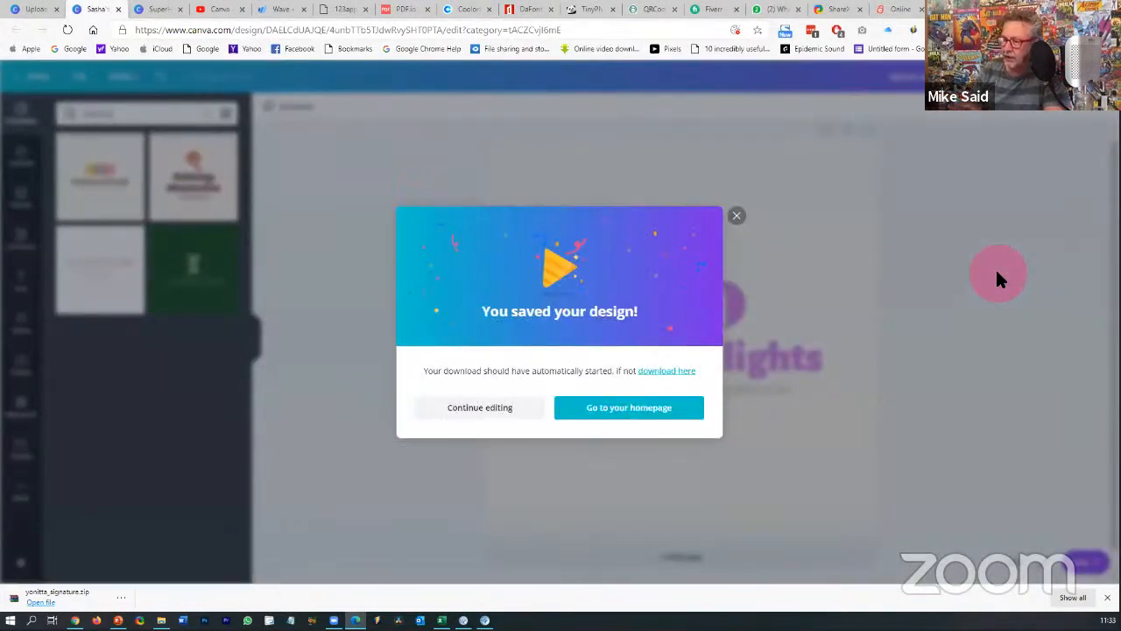
click(465, 406)
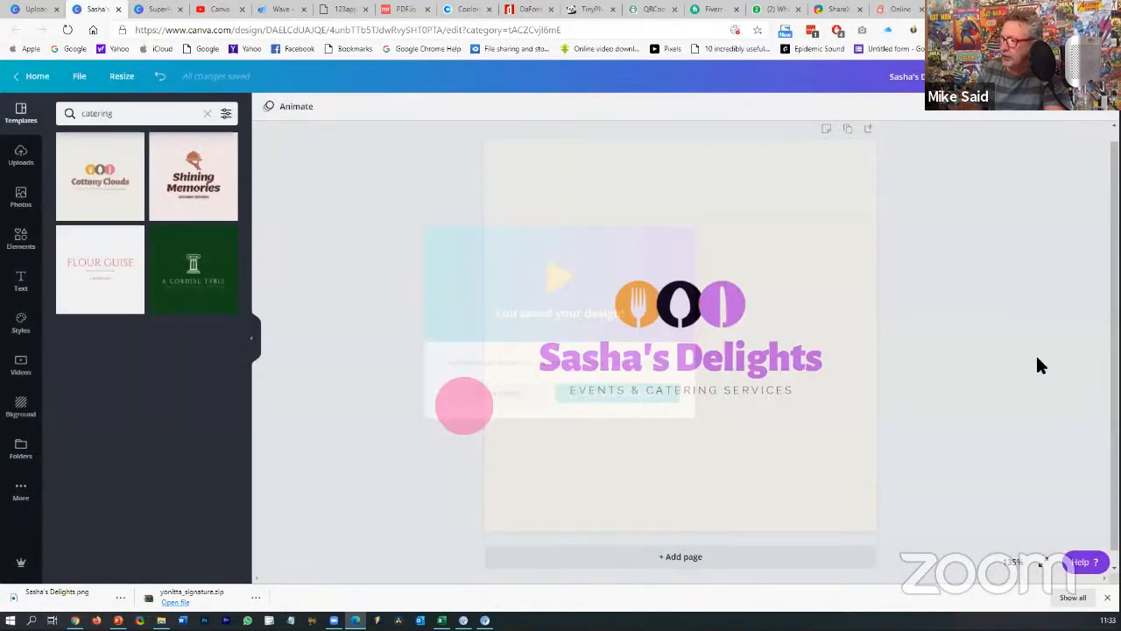
click(1037, 358)
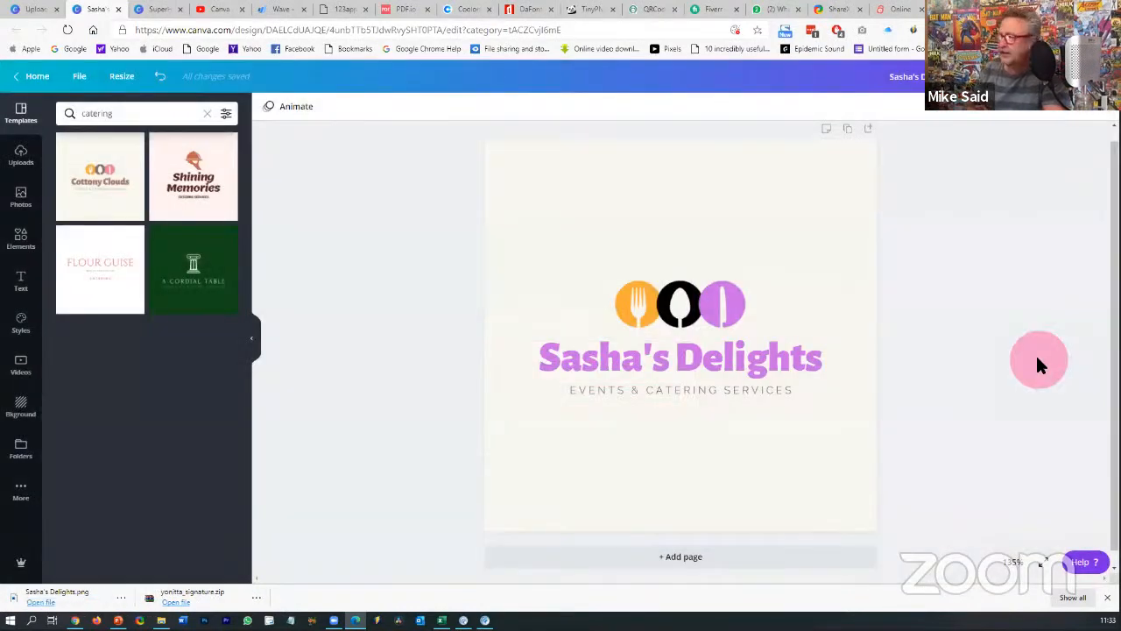
- Download the PNG again and bring the FreeStuff spreadsheet in Excel forward
click(1044, 77)
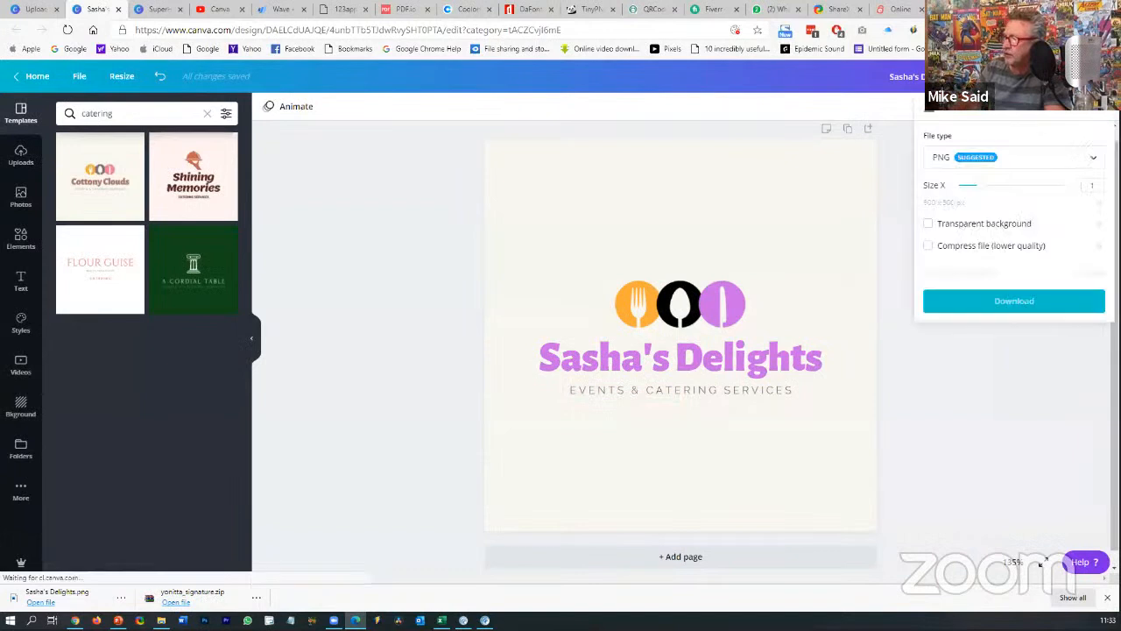
click(1001, 133)
click(969, 281)
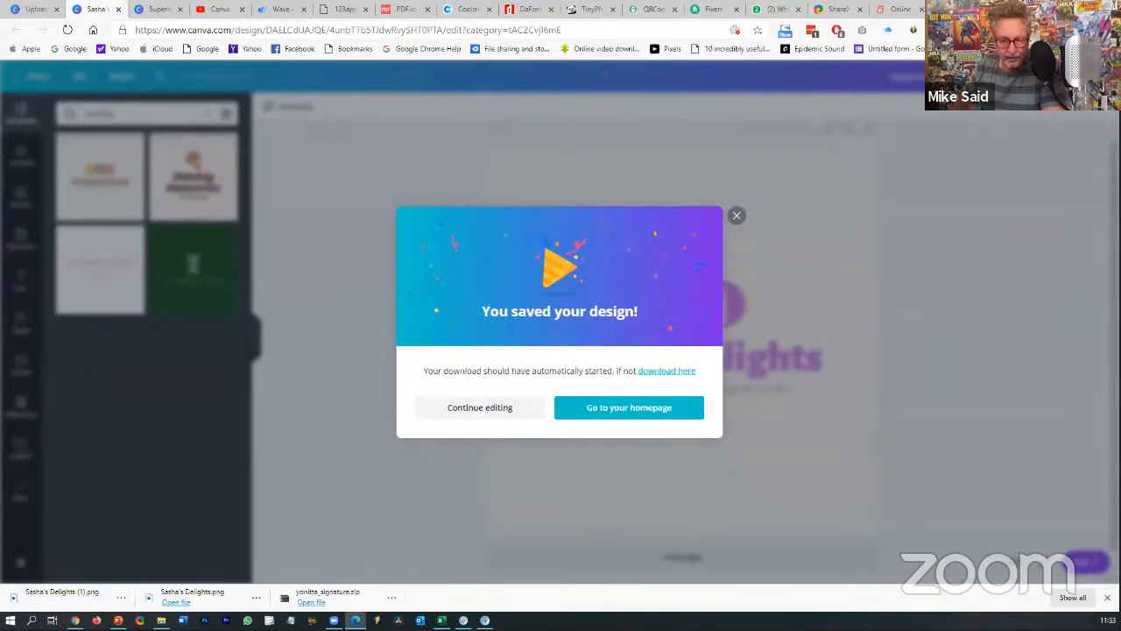
click(441, 620)
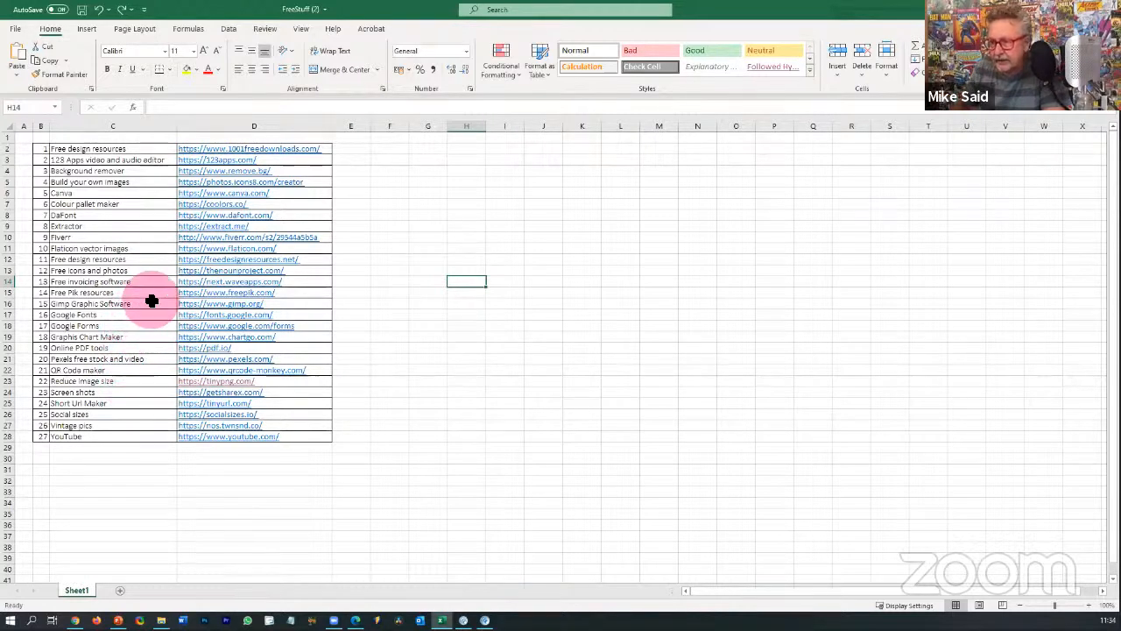
- Copy the remove.bg URL from cell D4 and return to the browser
click(274, 171)
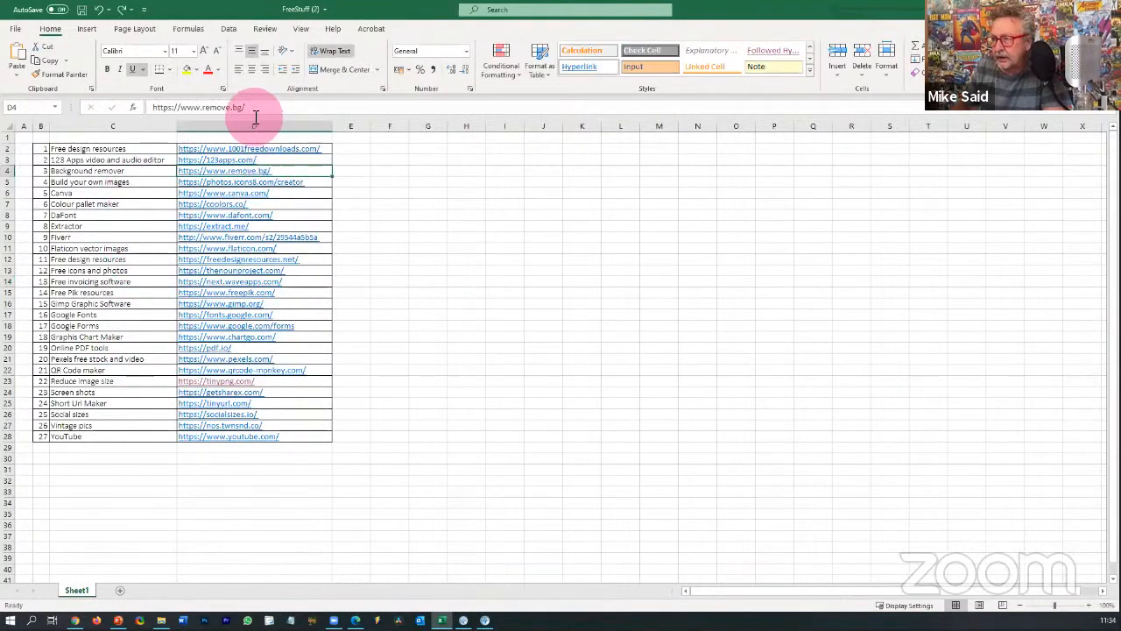
drag(252, 107, 144, 106)
key(ctrl+c)
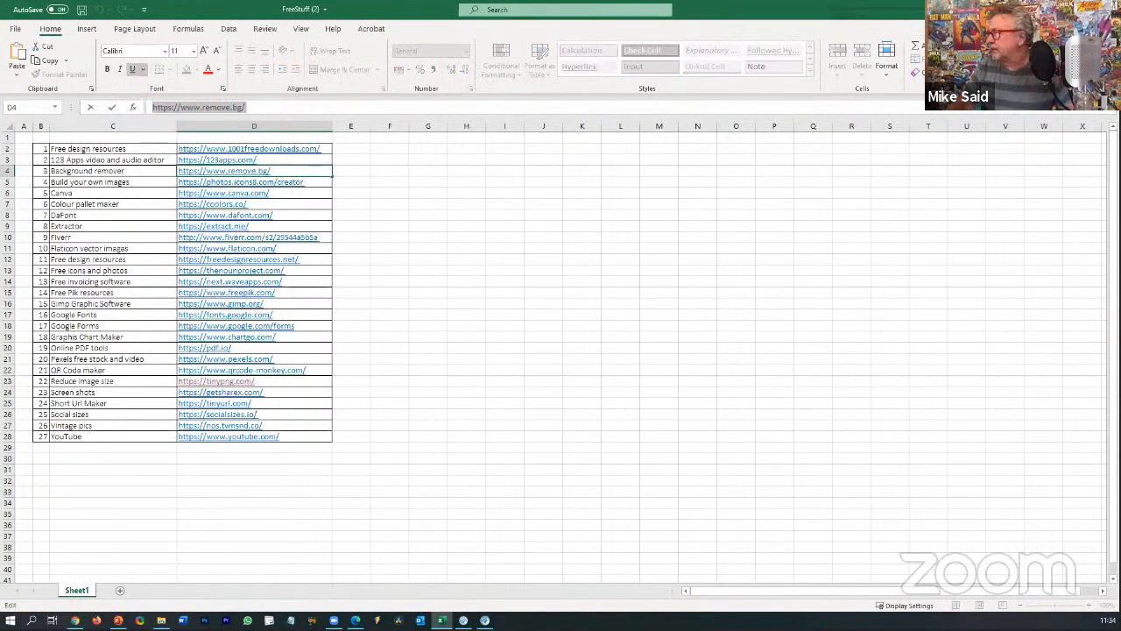
click(1054, 8)
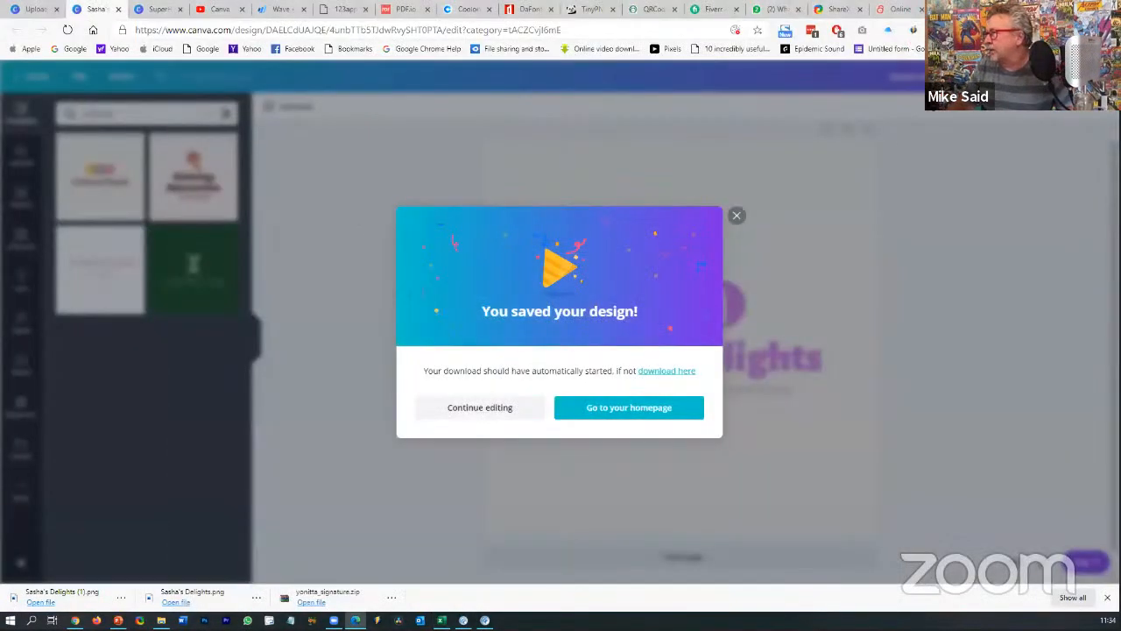
- Open remove.bg in a new tab using the copied link
click(524, 409)
key(ctrl+t)
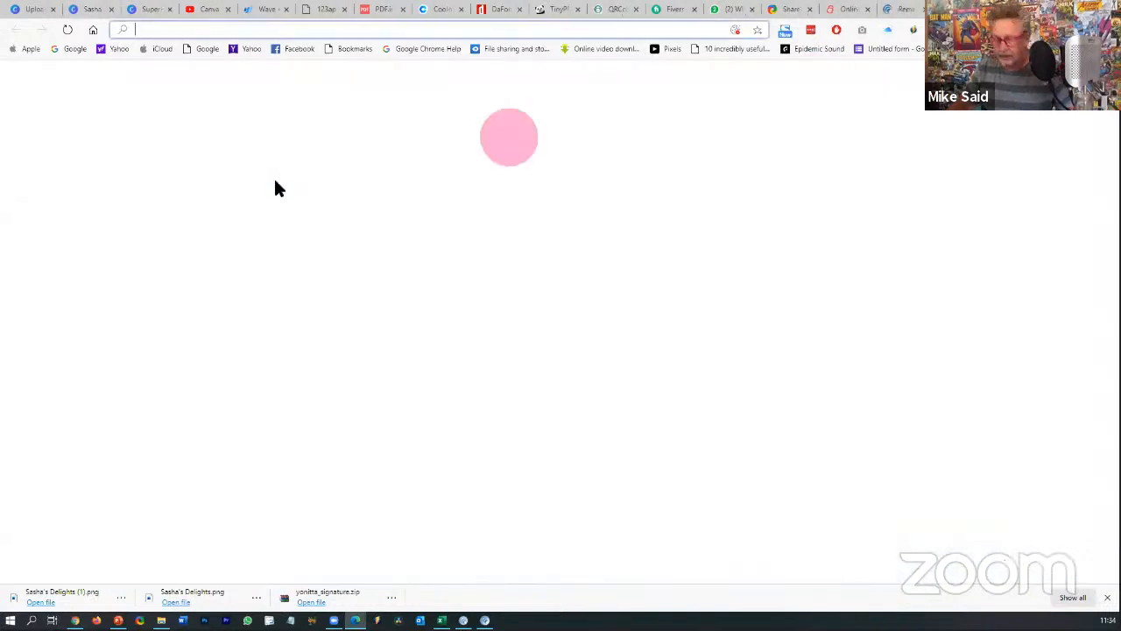
key(ctrl+v)
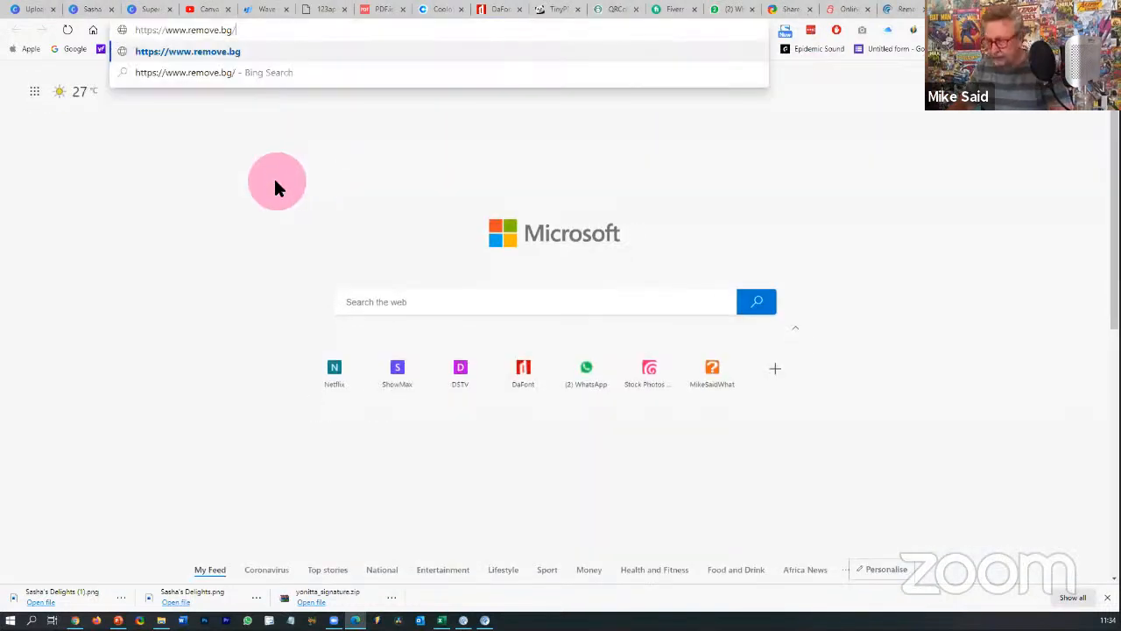
key(Return)
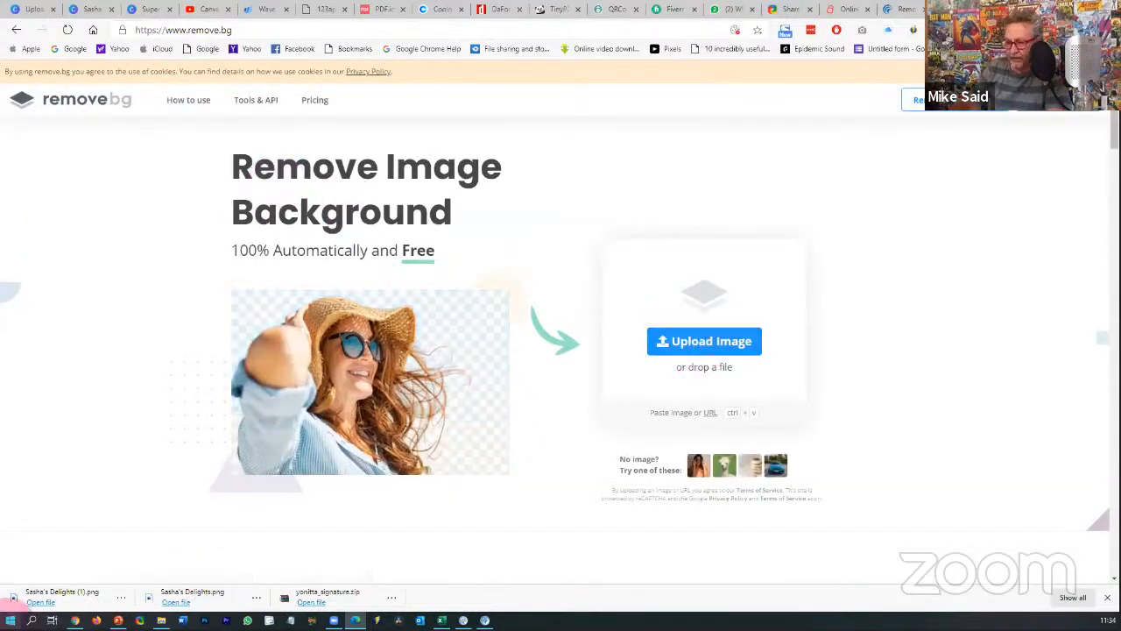
- Upload the Sasha's Delights PNG and download the background-free 500 × 500 preview
drag(61, 594, 673, 339)
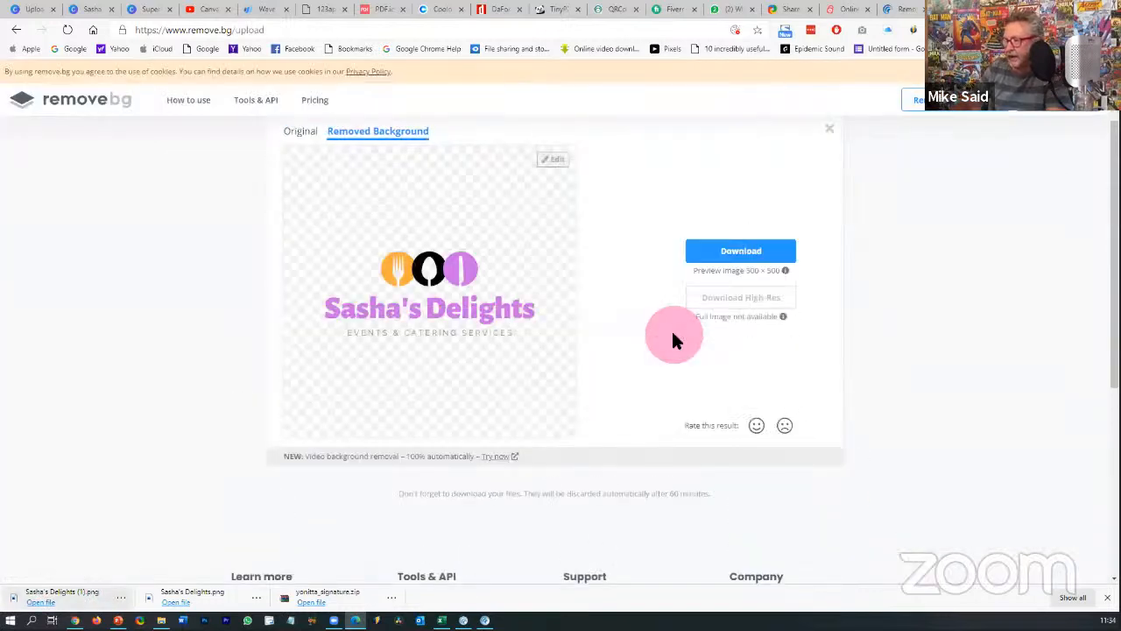
click(740, 254)
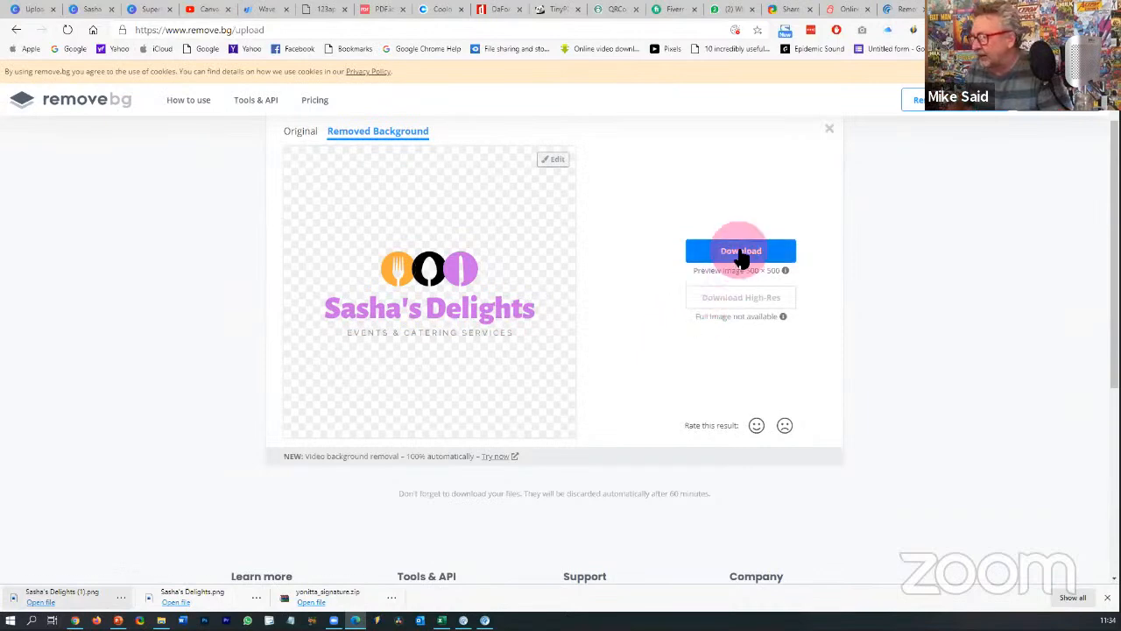
click(740, 253)
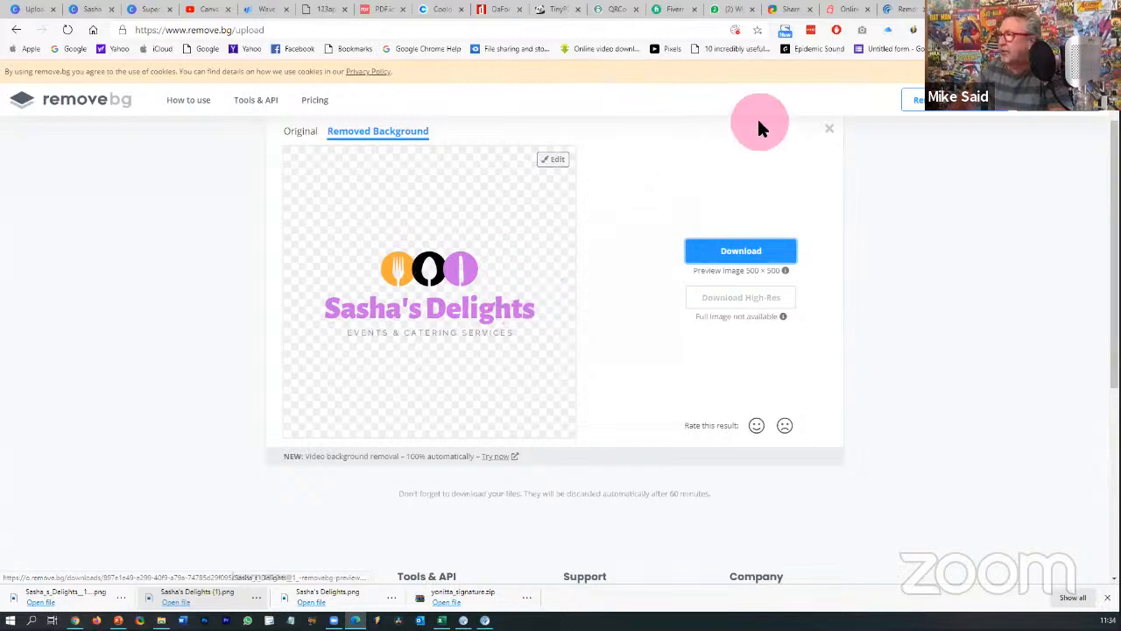
click(900, 9)
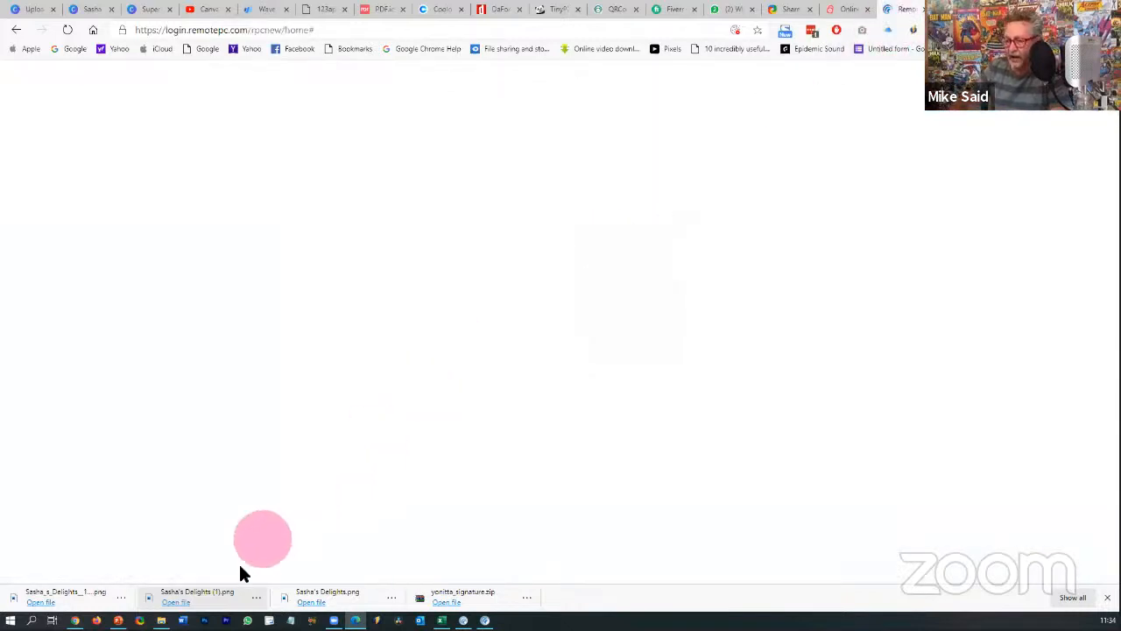
- Close the Superman comic design and return to the uploads page
click(32, 9)
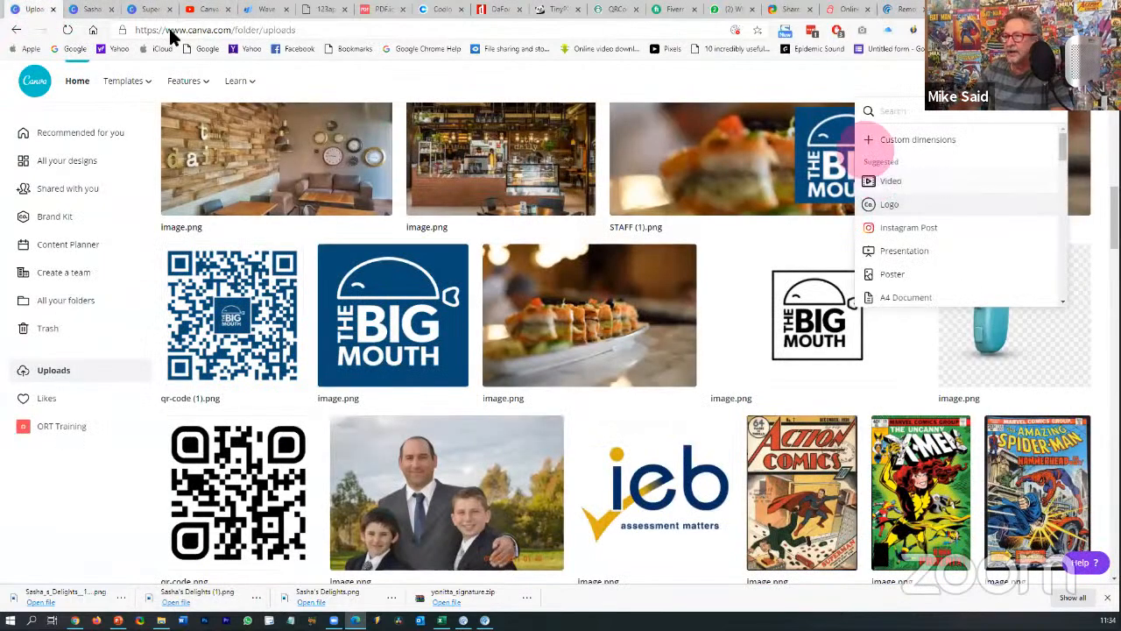
click(92, 10)
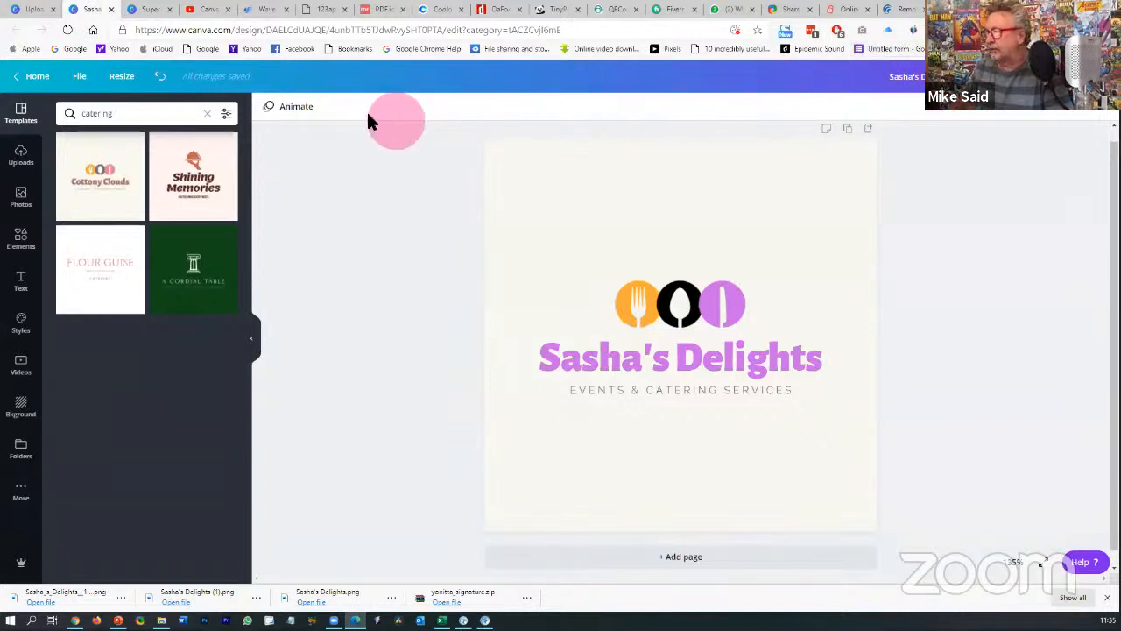
click(151, 12)
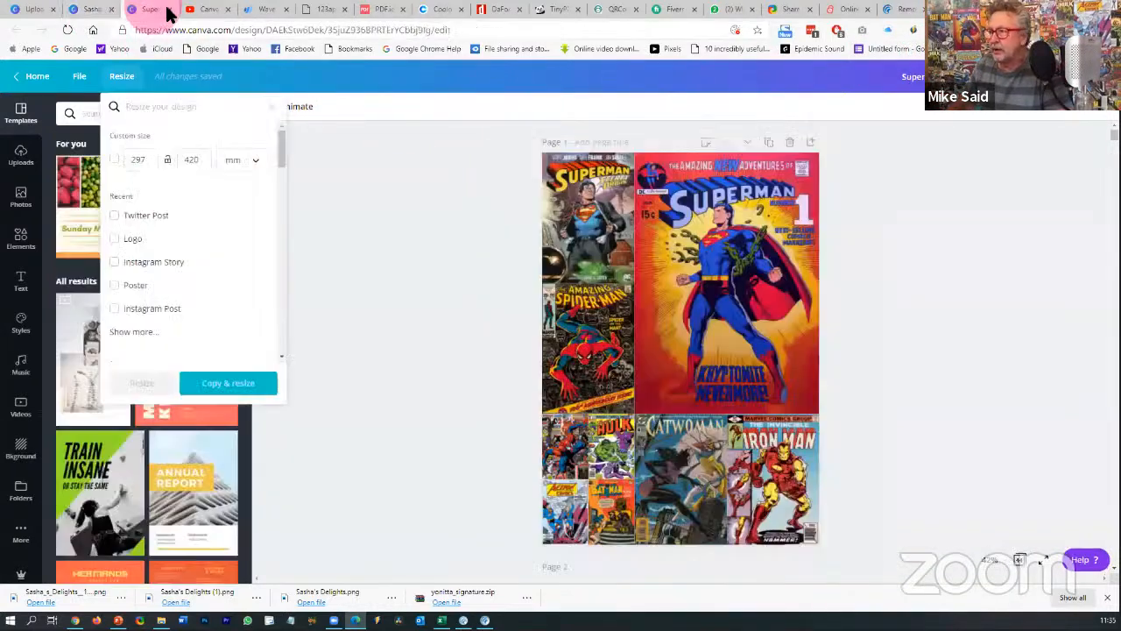
click(170, 10)
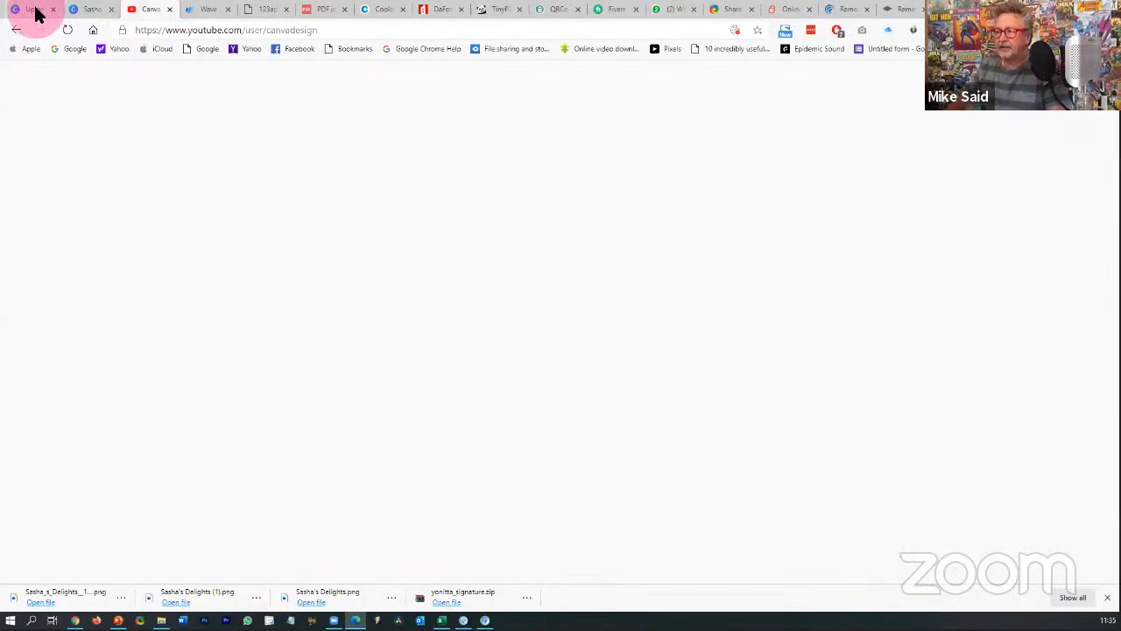
click(35, 11)
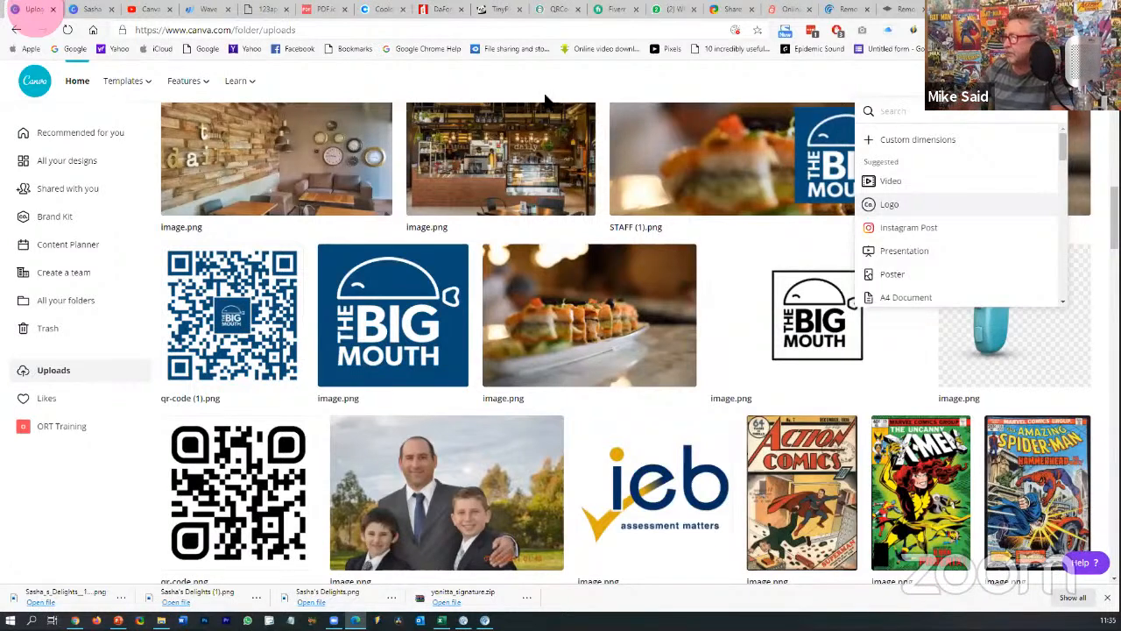
- Search design types for 'fa' and create a new Facebook Cover
click(934, 112)
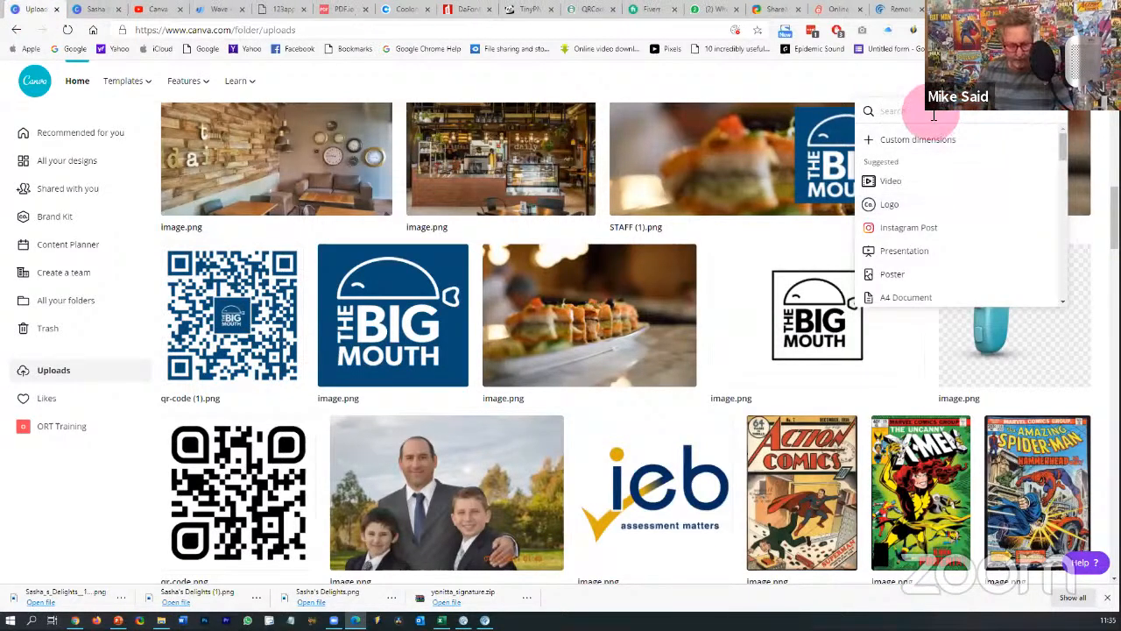
text(facebook)
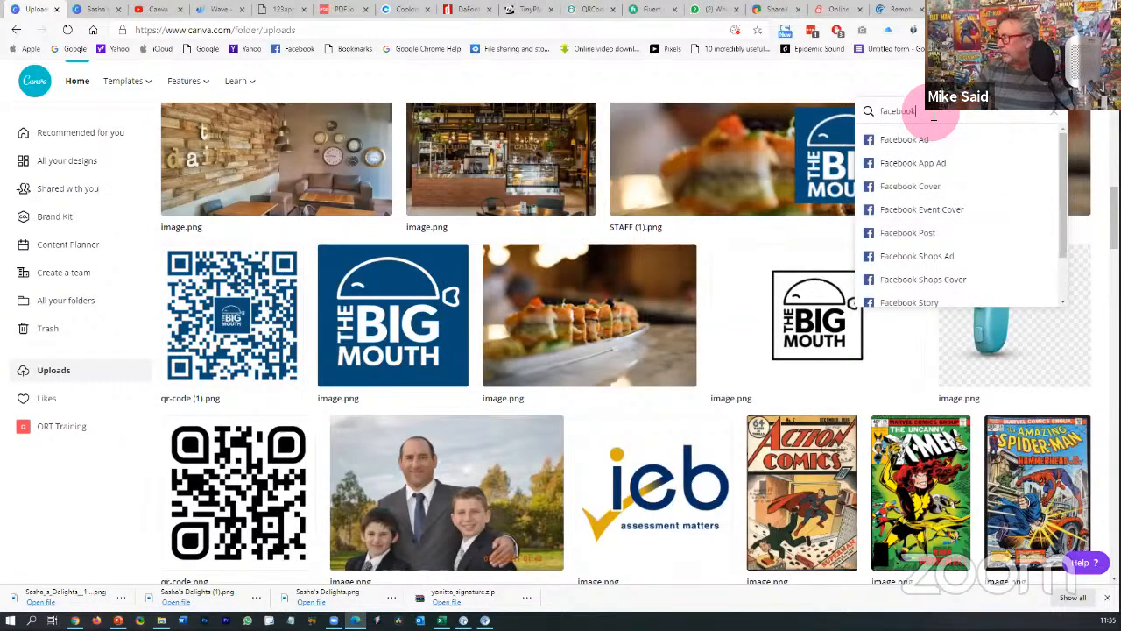
click(920, 184)
- Search All your designs for Facebook and open the Facebook Cover with the 820 × 461 guide
click(841, 266)
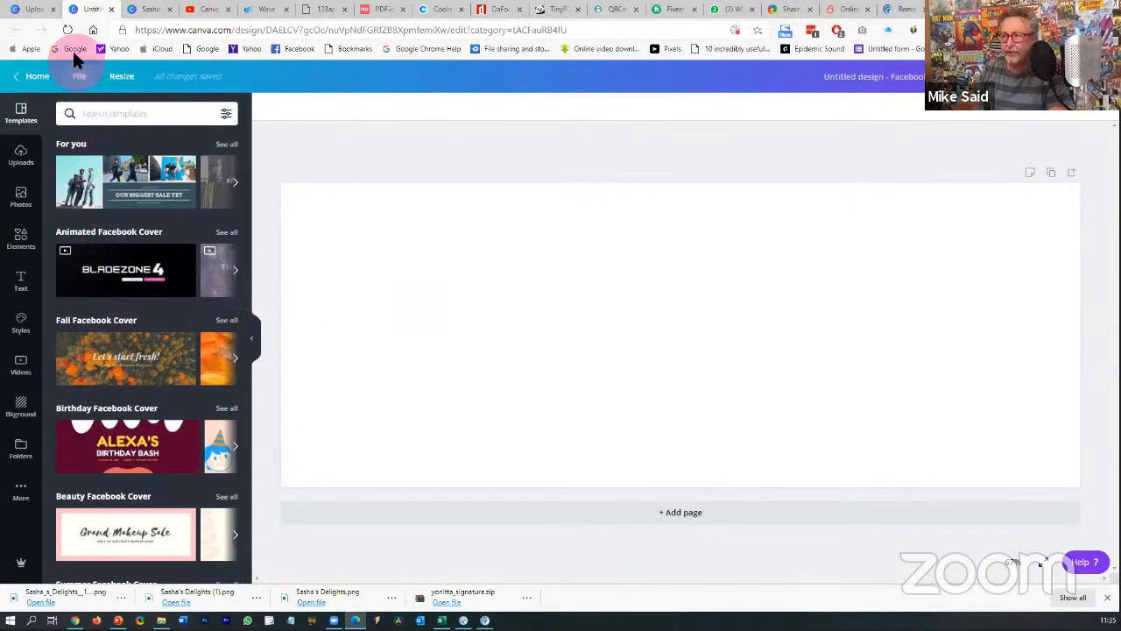
click(39, 10)
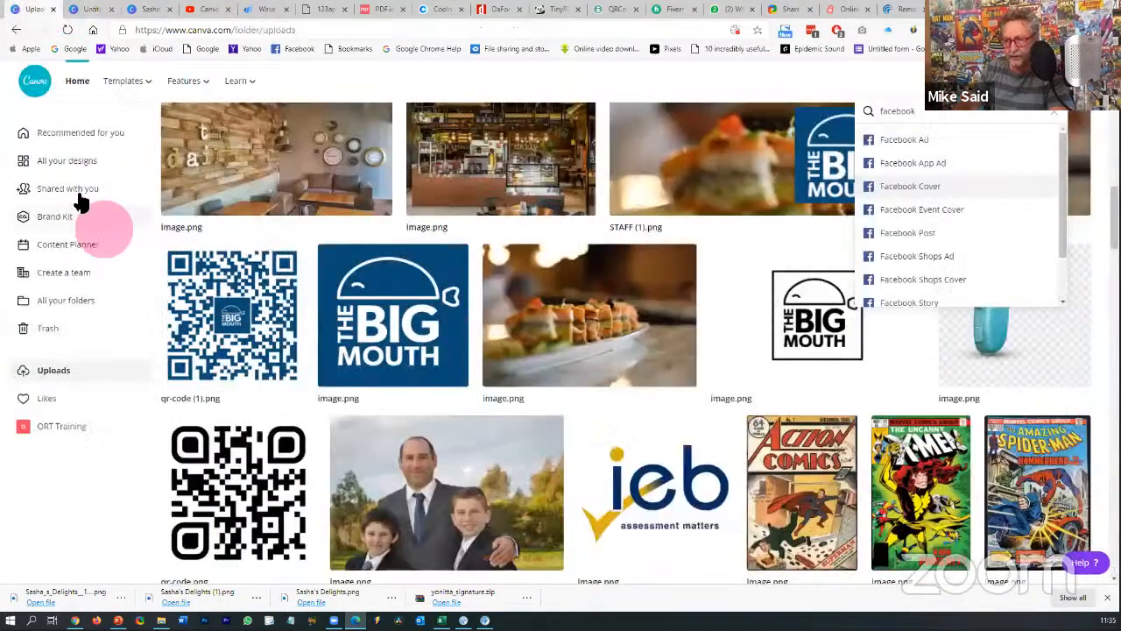
click(64, 167)
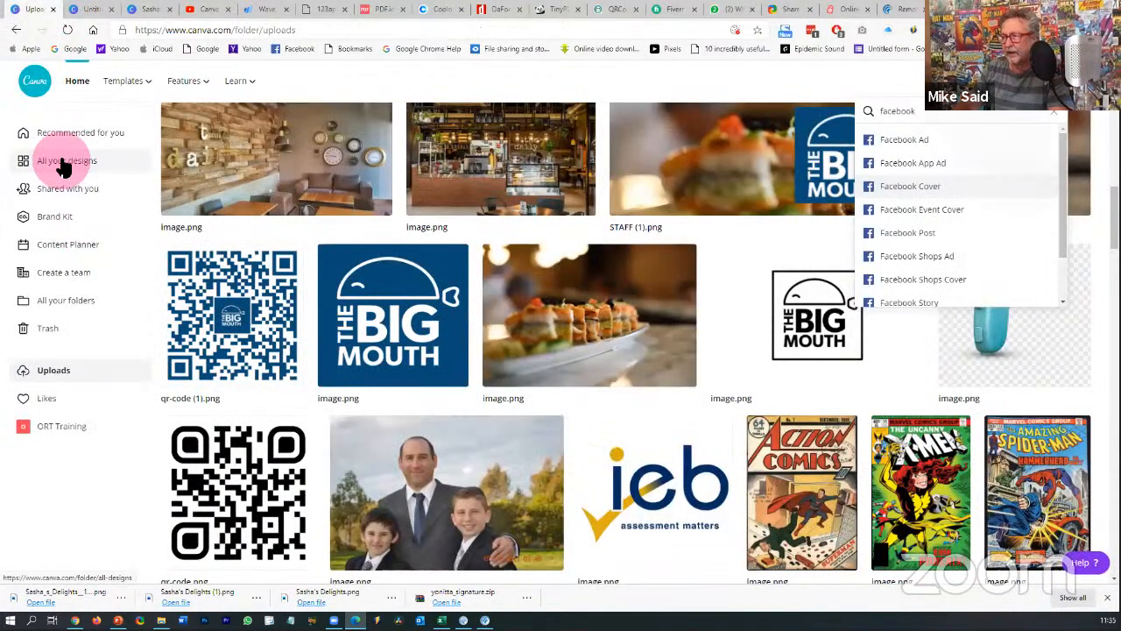
click(758, 84)
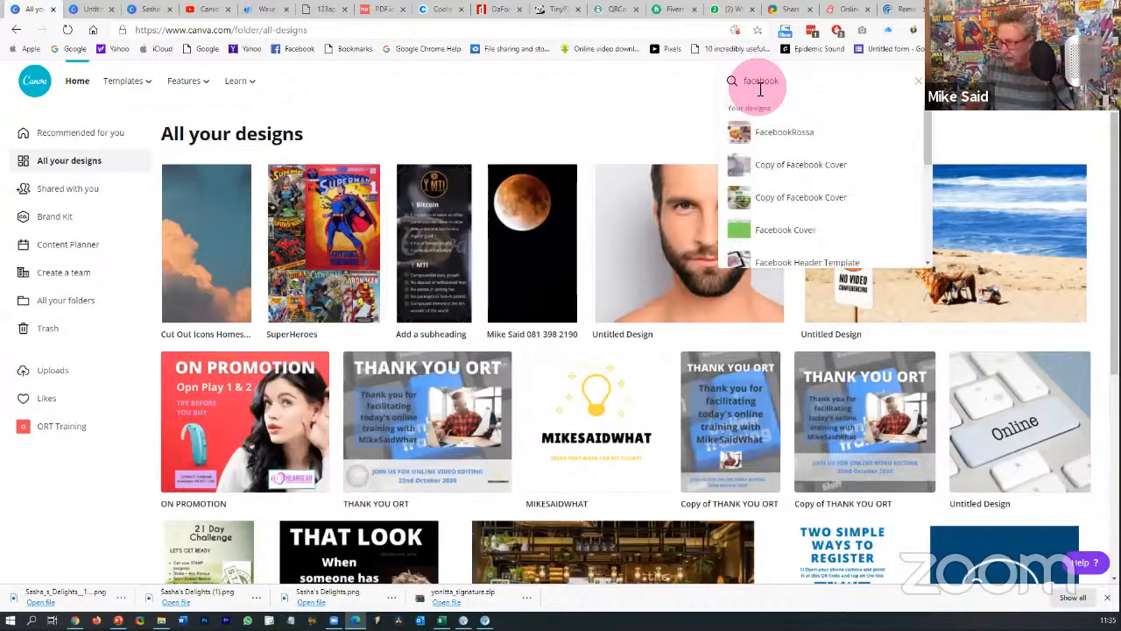
click(764, 229)
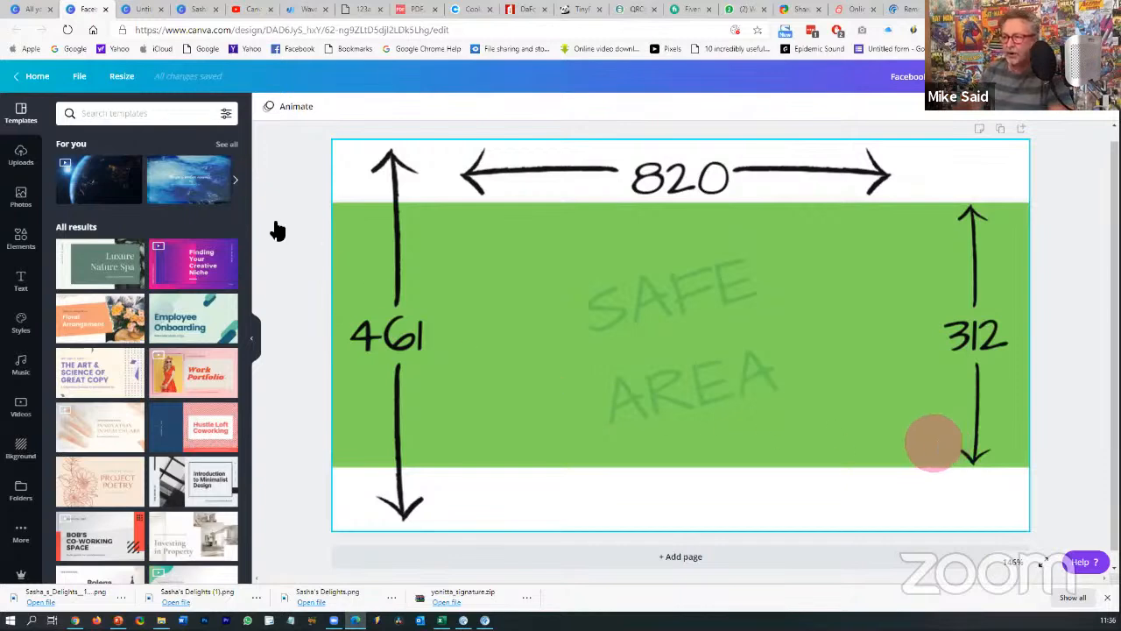
- Duplicate the Facebook Cover via File > Make a copy, close the original, and open the copy
click(81, 80)
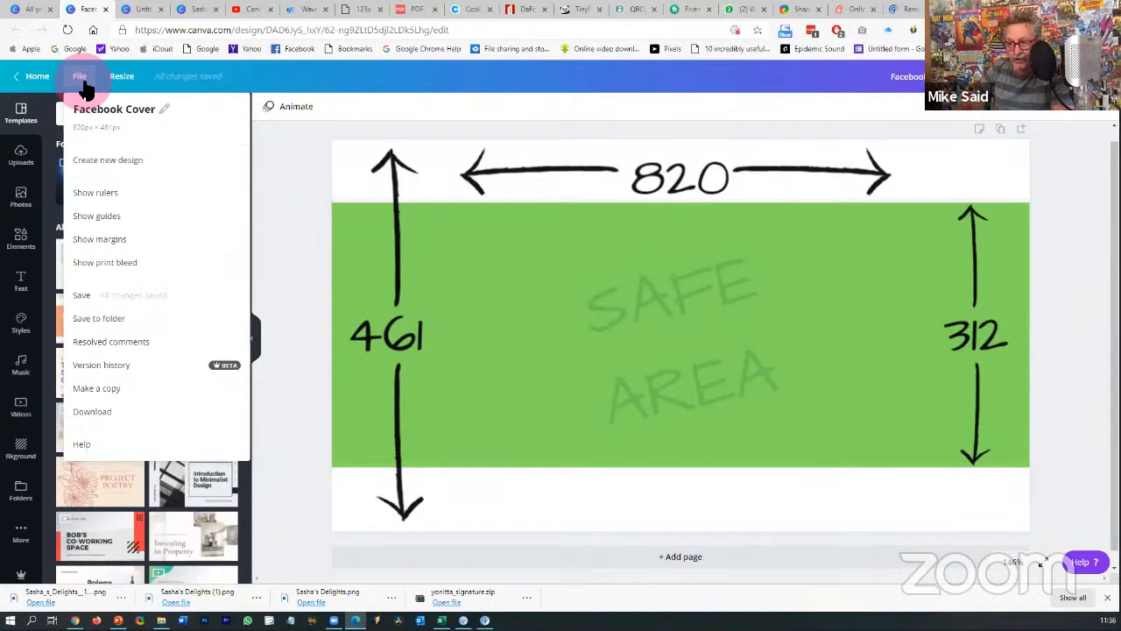
click(102, 391)
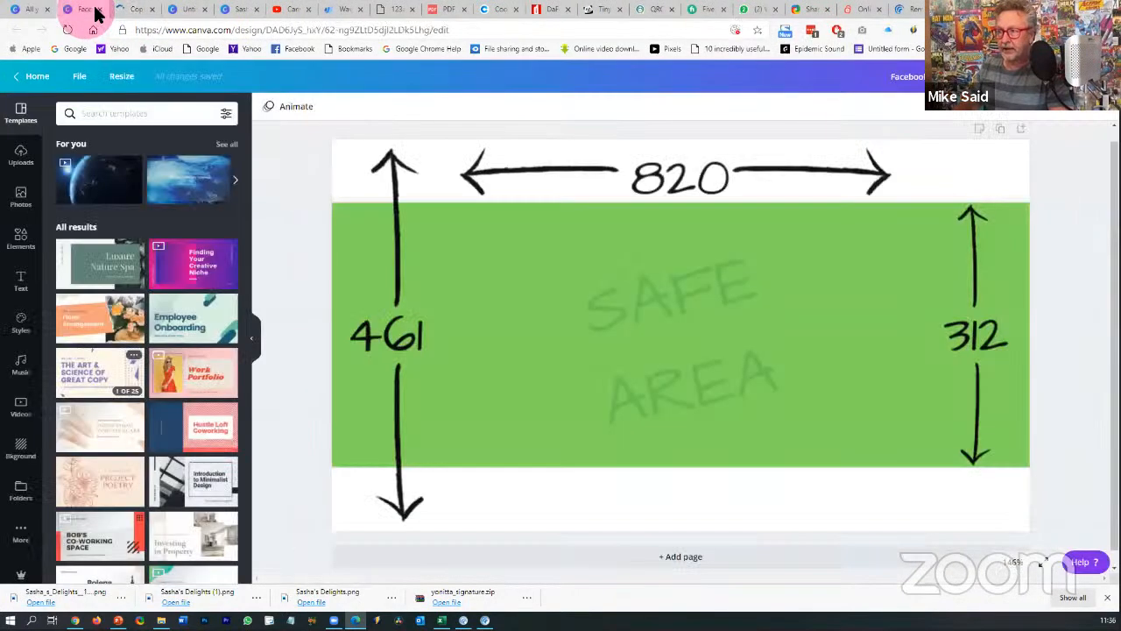
click(98, 10)
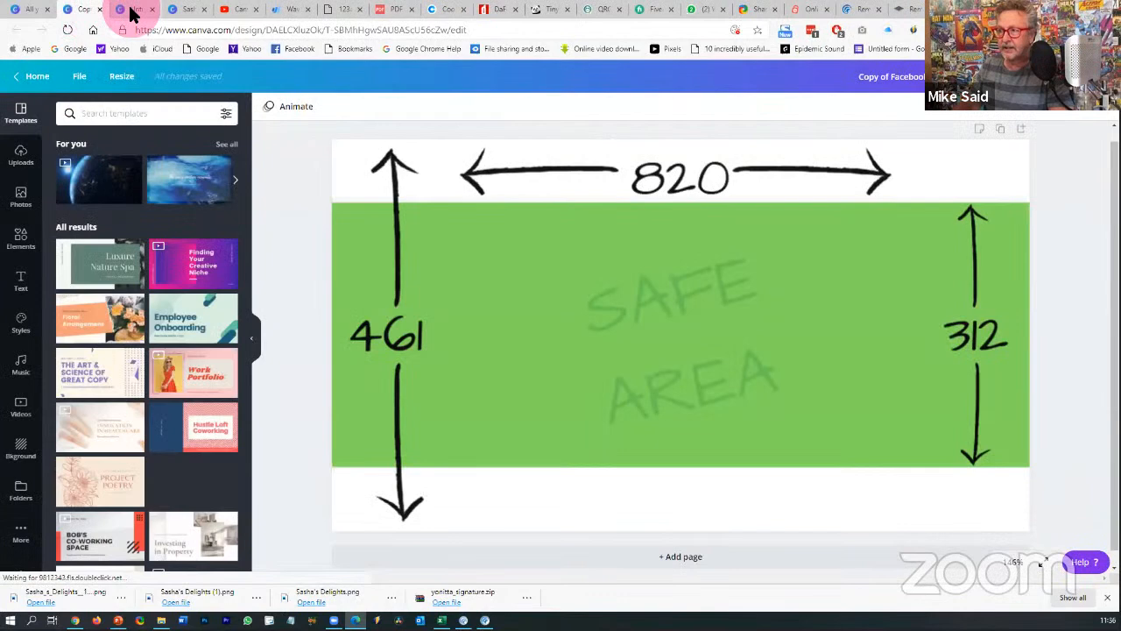
click(126, 10)
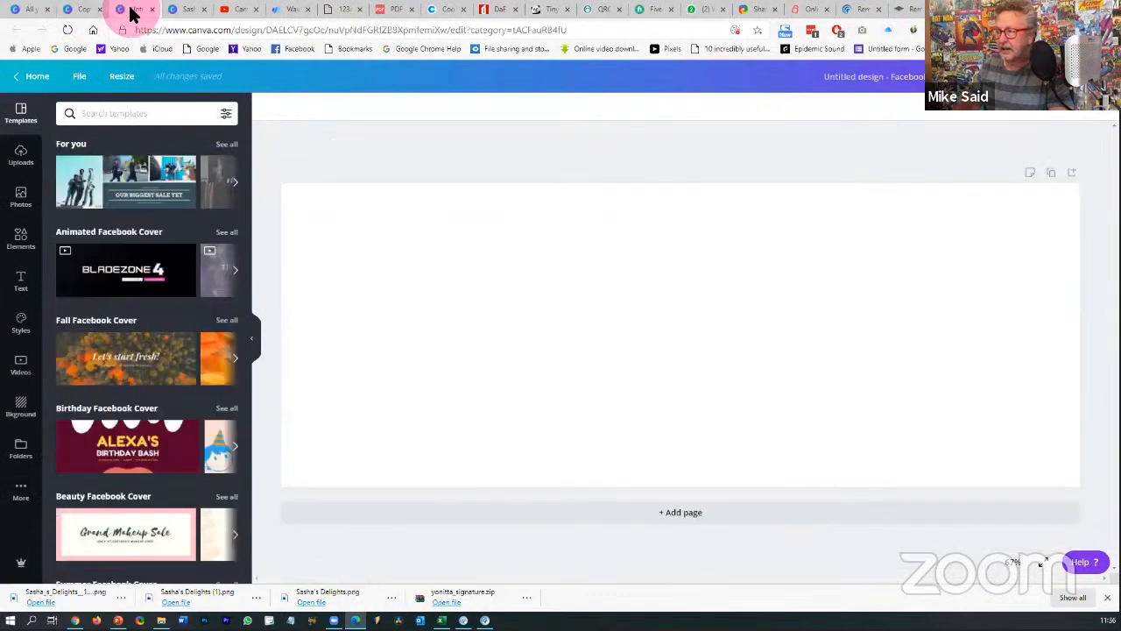
click(92, 10)
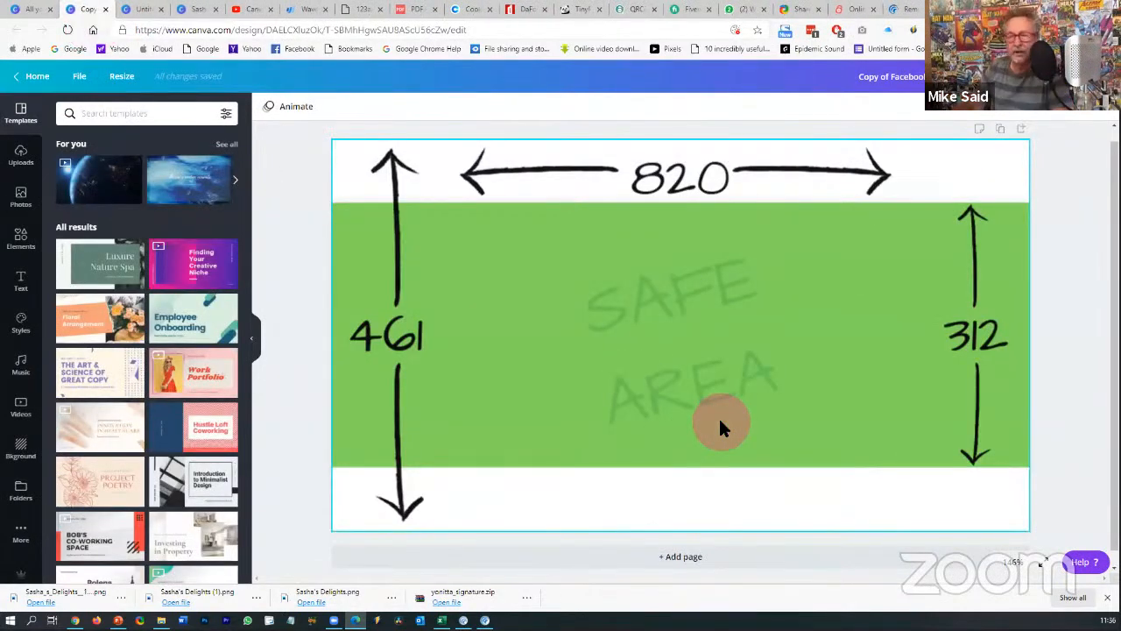
- Delete the safe-area guide image and widen the grey band to 820 px
click(665, 184)
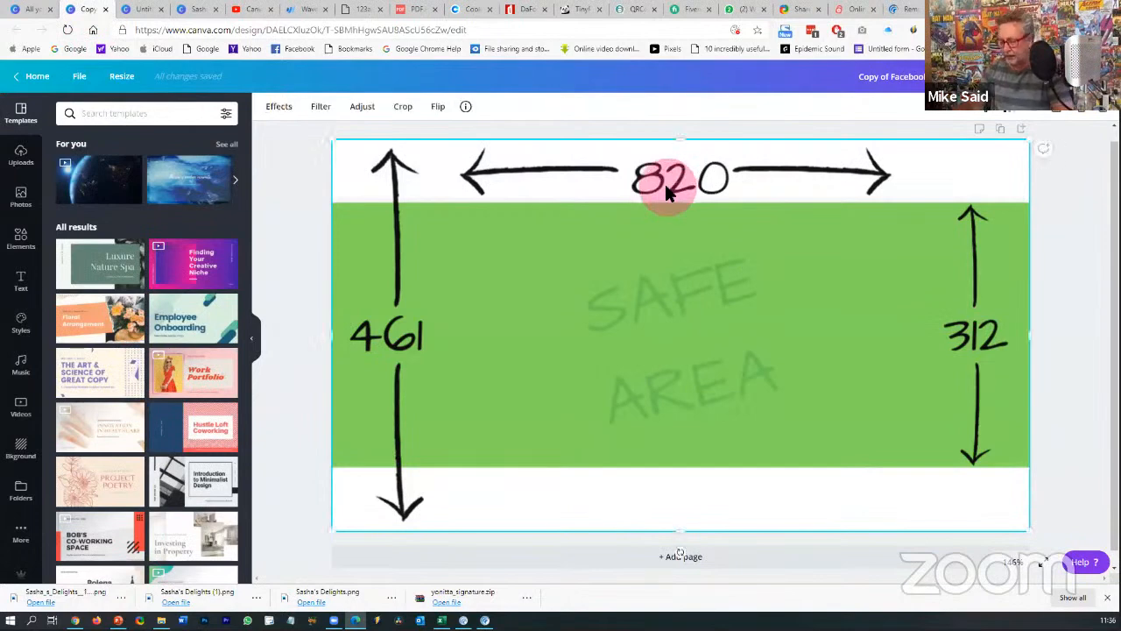
key(Delete)
click(675, 213)
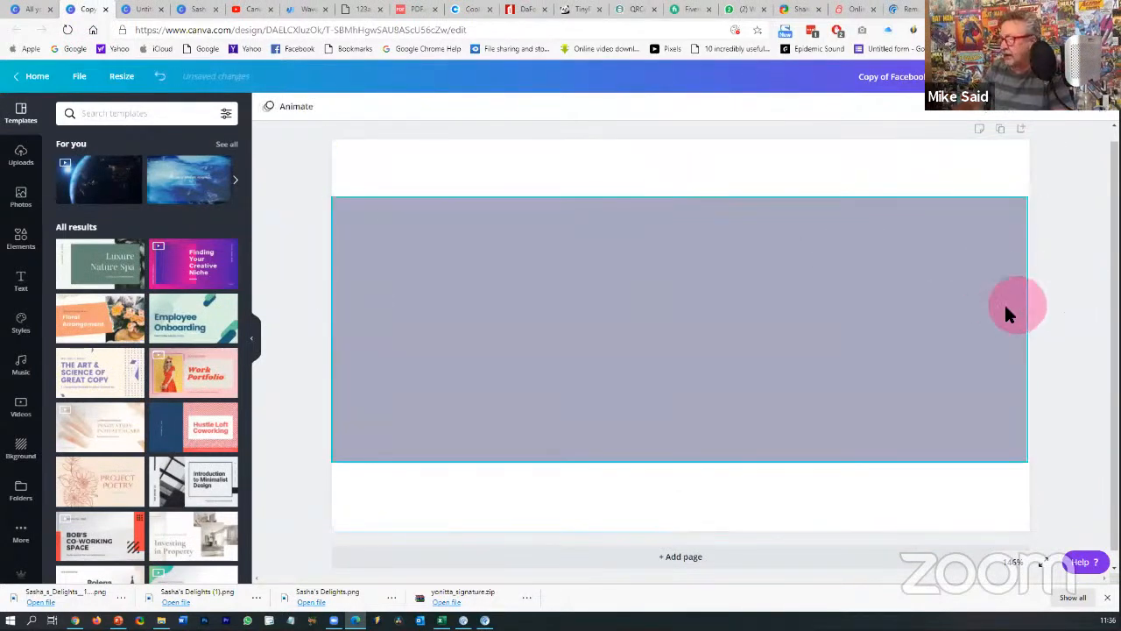
drag(1033, 330, 1055, 330)
click(1054, 331)
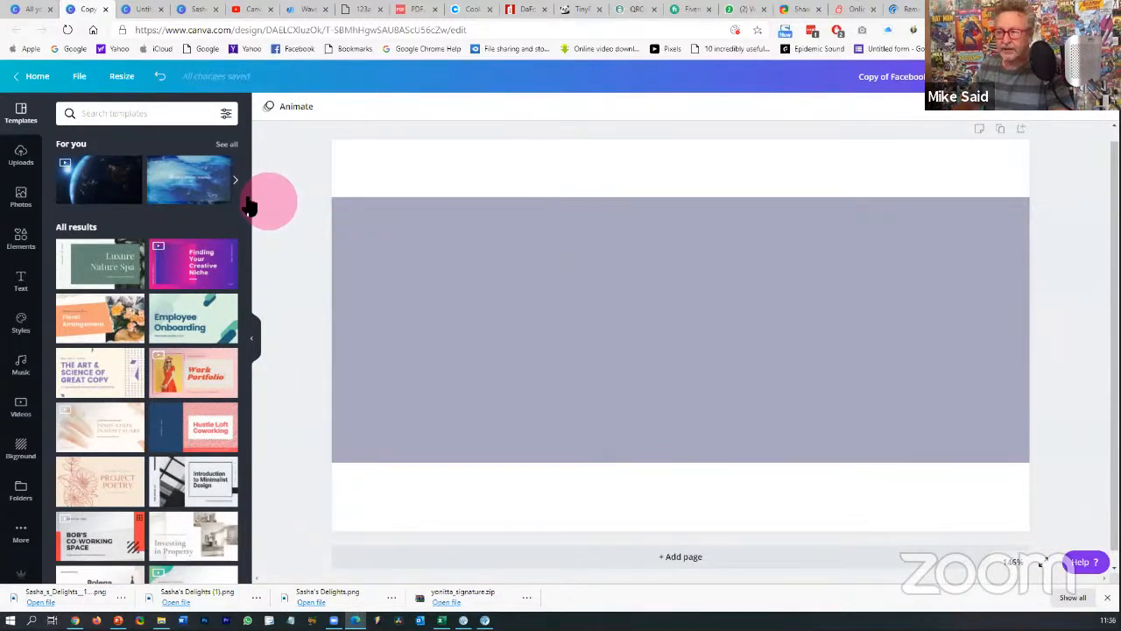
- Search the stock Photos library for 'catering'
click(21, 197)
click(114, 113)
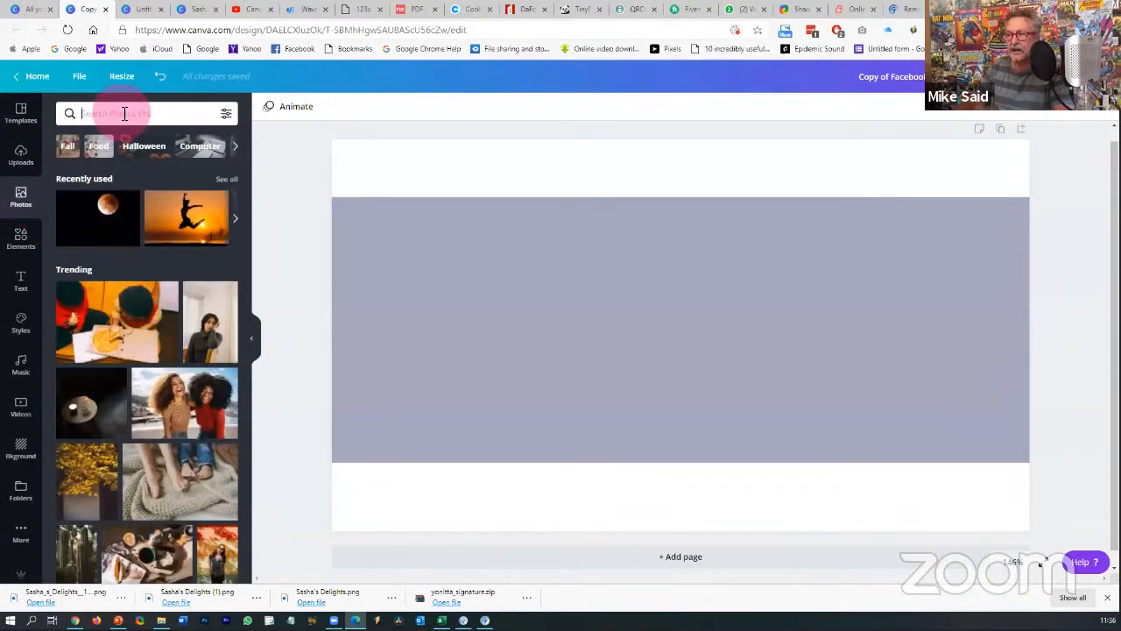
text(cateri)
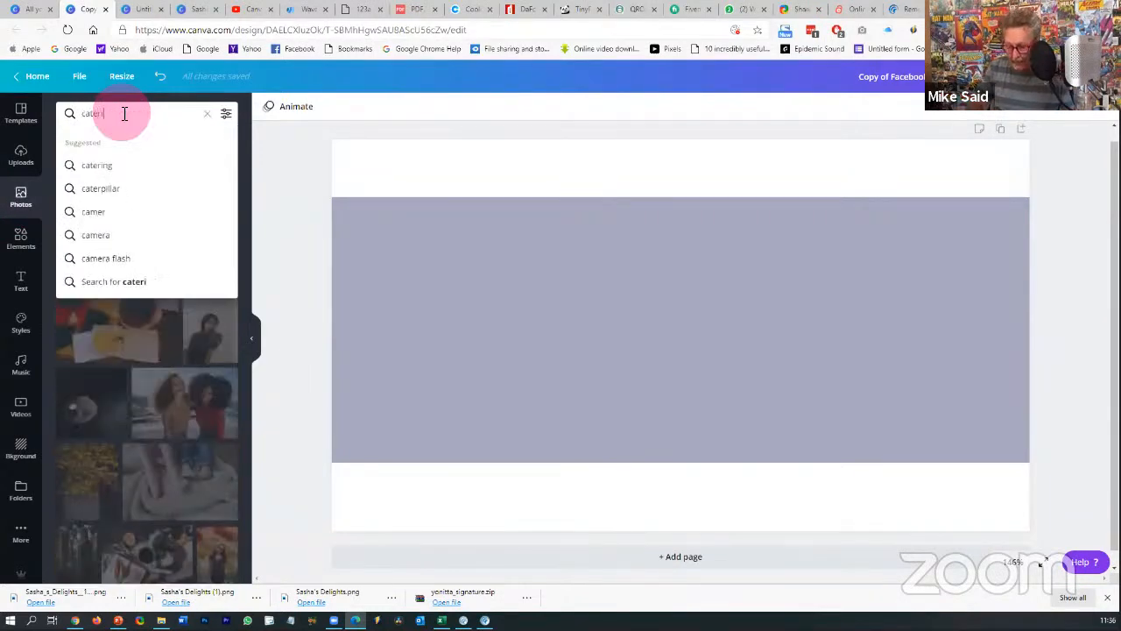
text(ng)
key(Return)
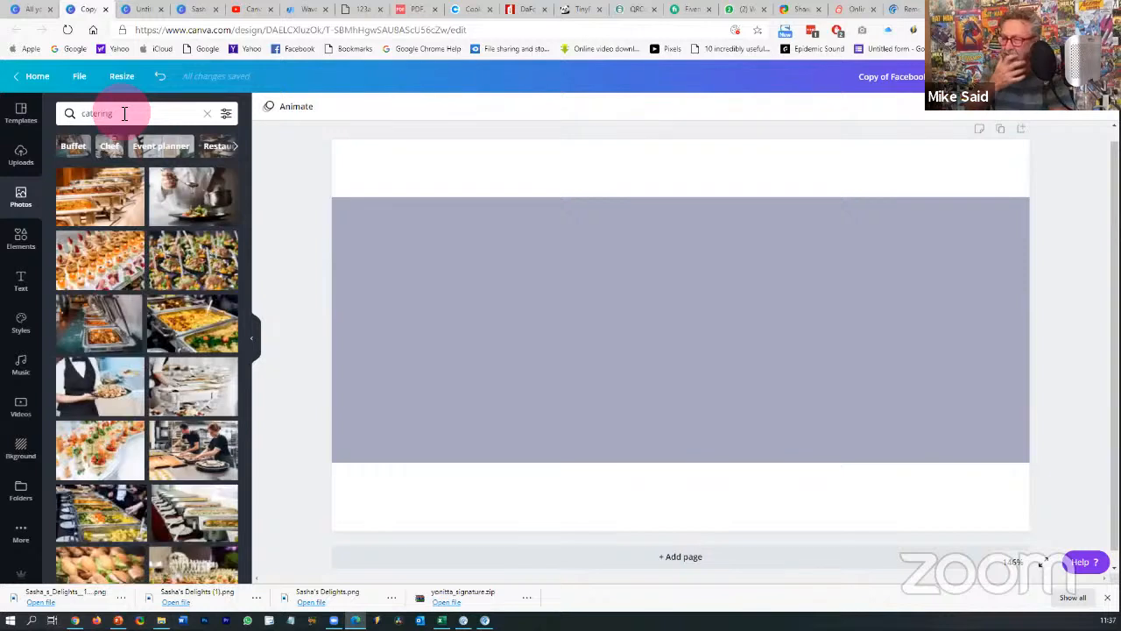
- Try the Free and pink colour filters, then clear them and browse the catering results
click(226, 113)
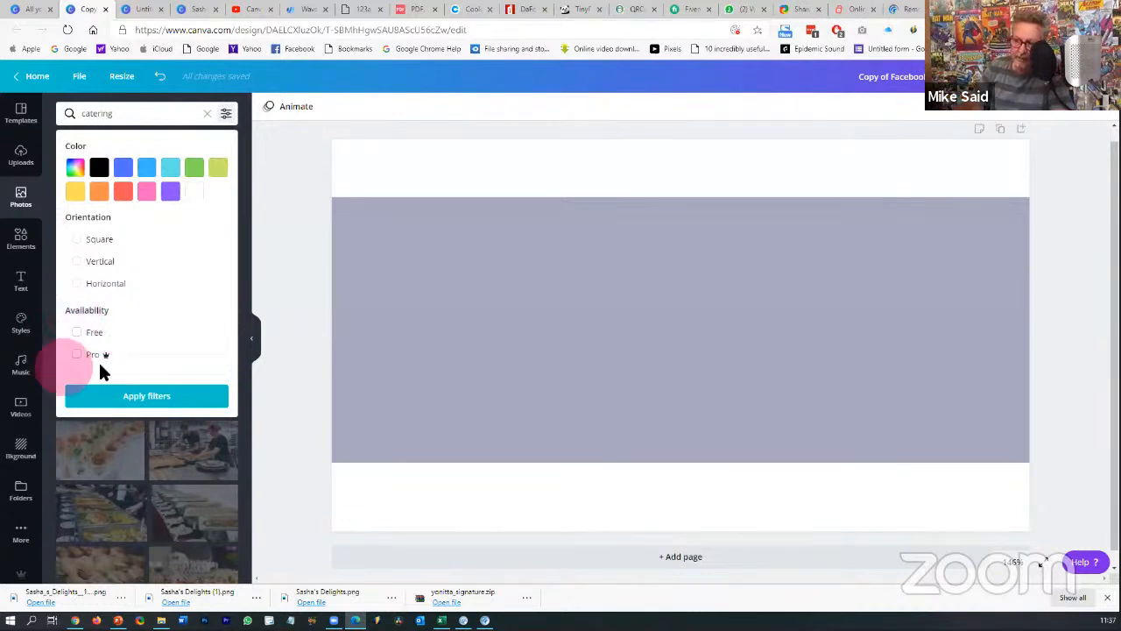
click(77, 333)
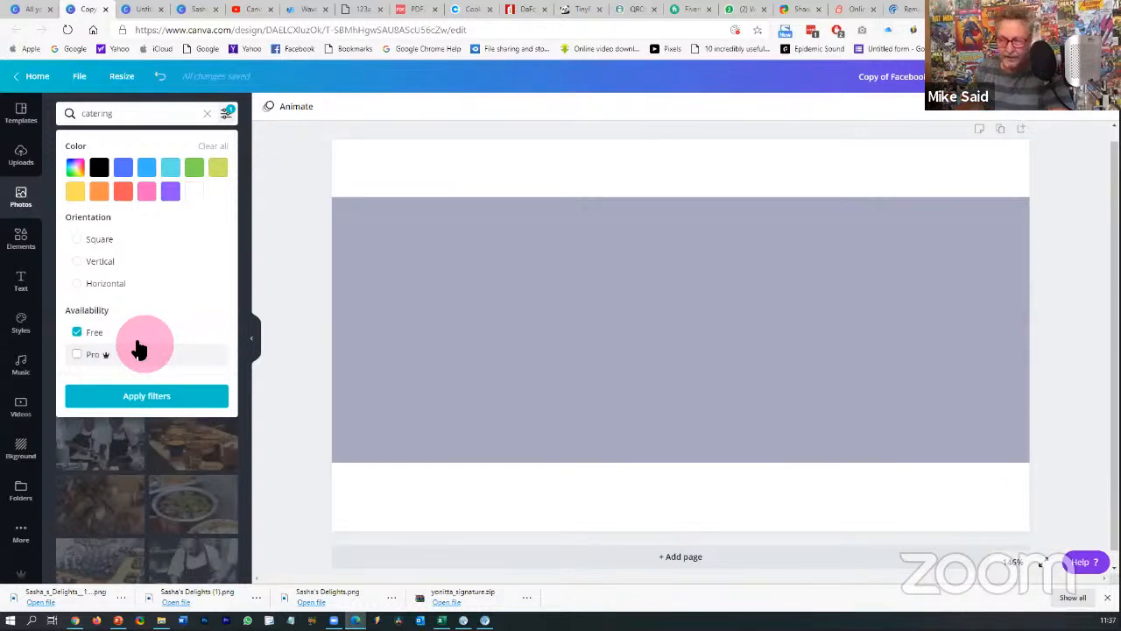
click(81, 333)
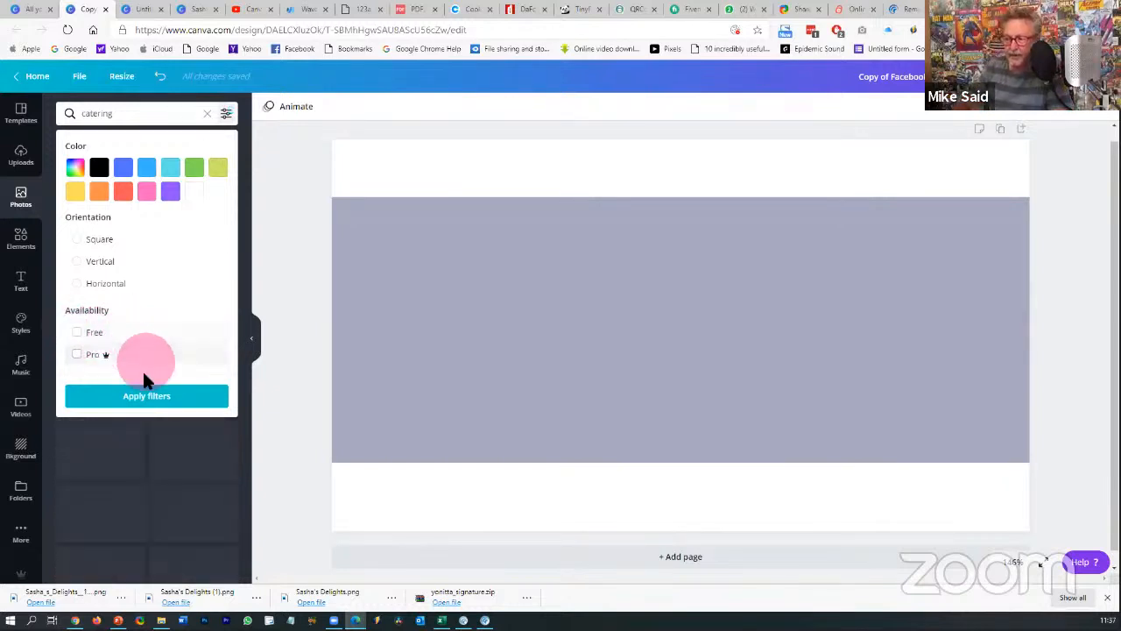
click(143, 395)
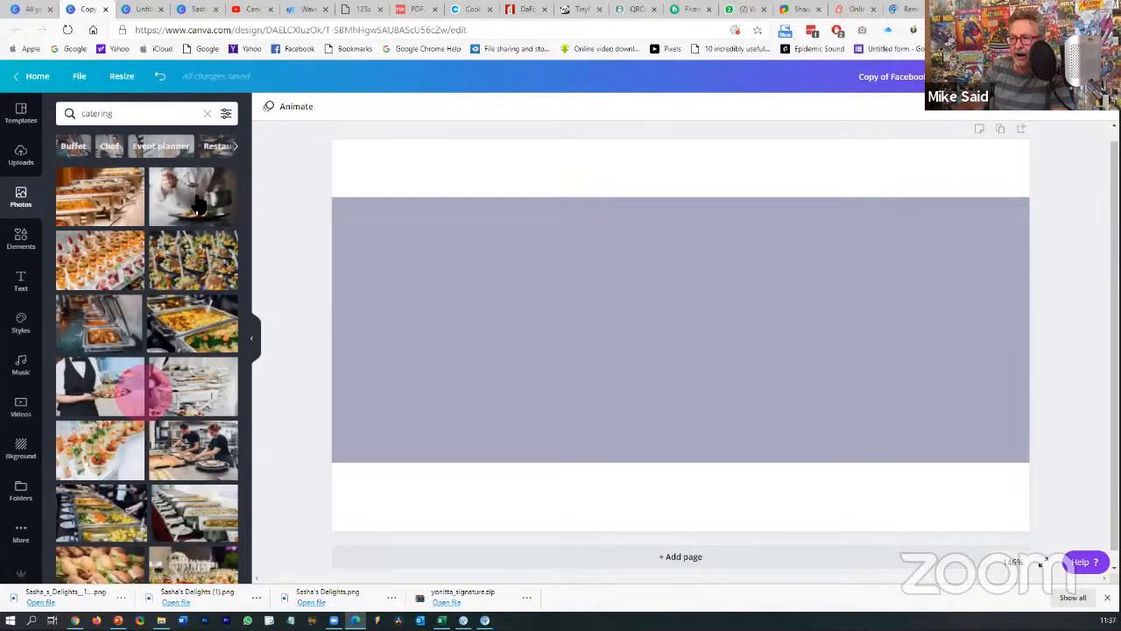
click(225, 114)
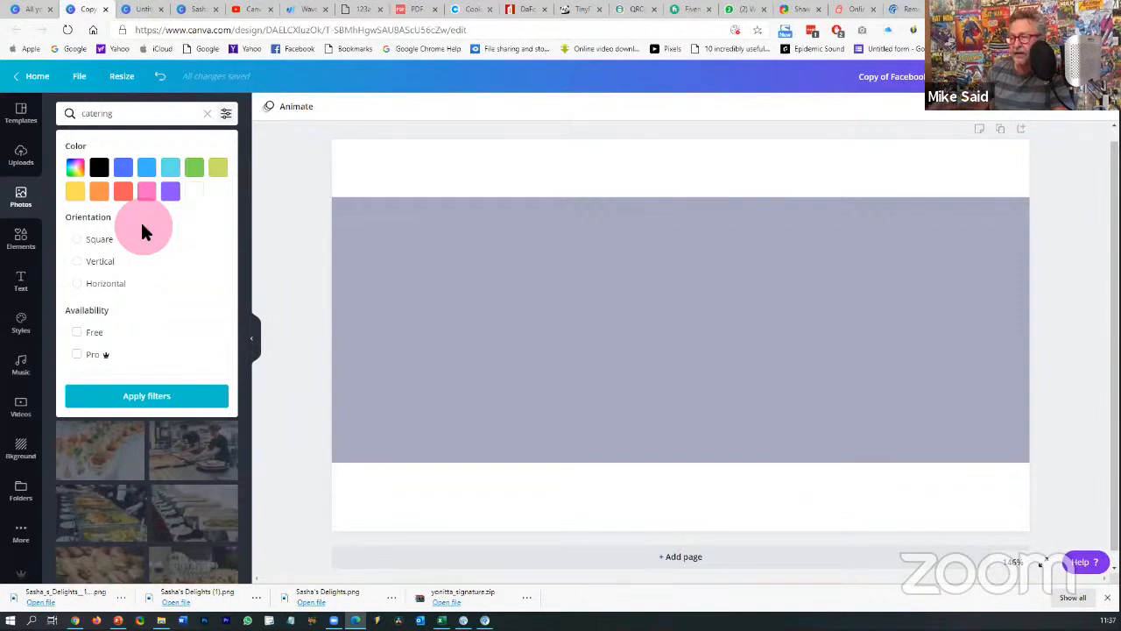
click(145, 194)
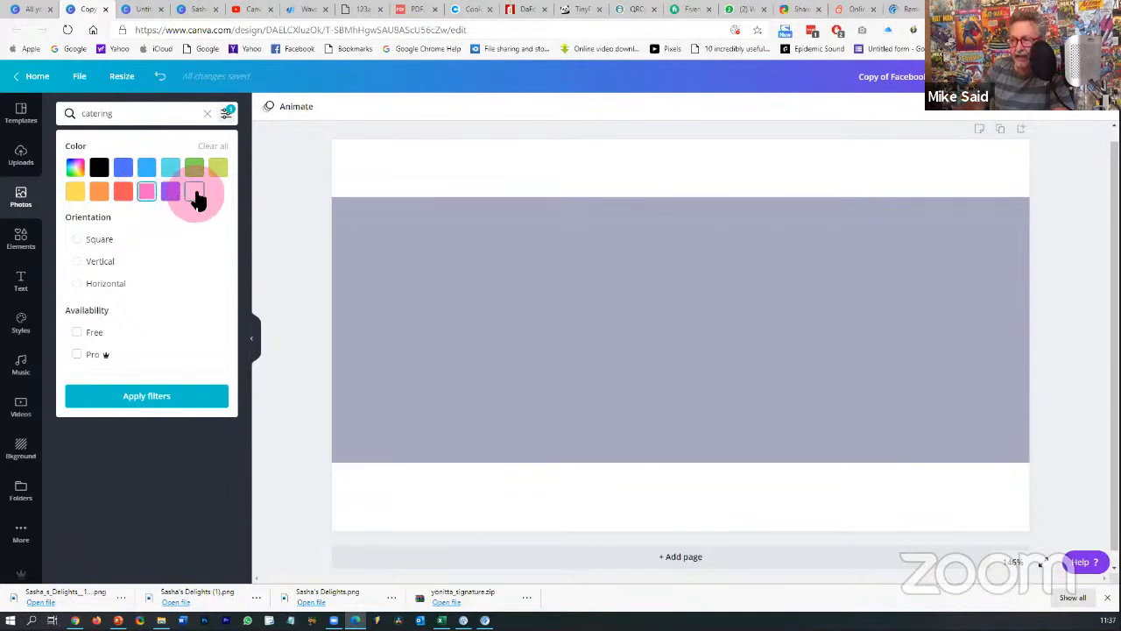
click(212, 147)
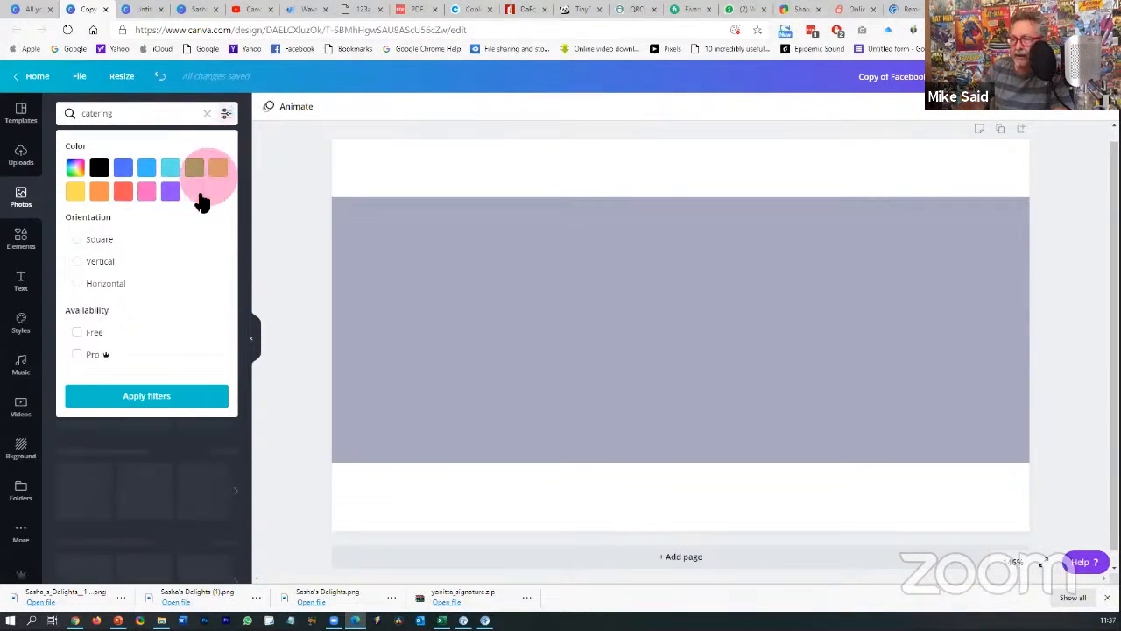
click(147, 399)
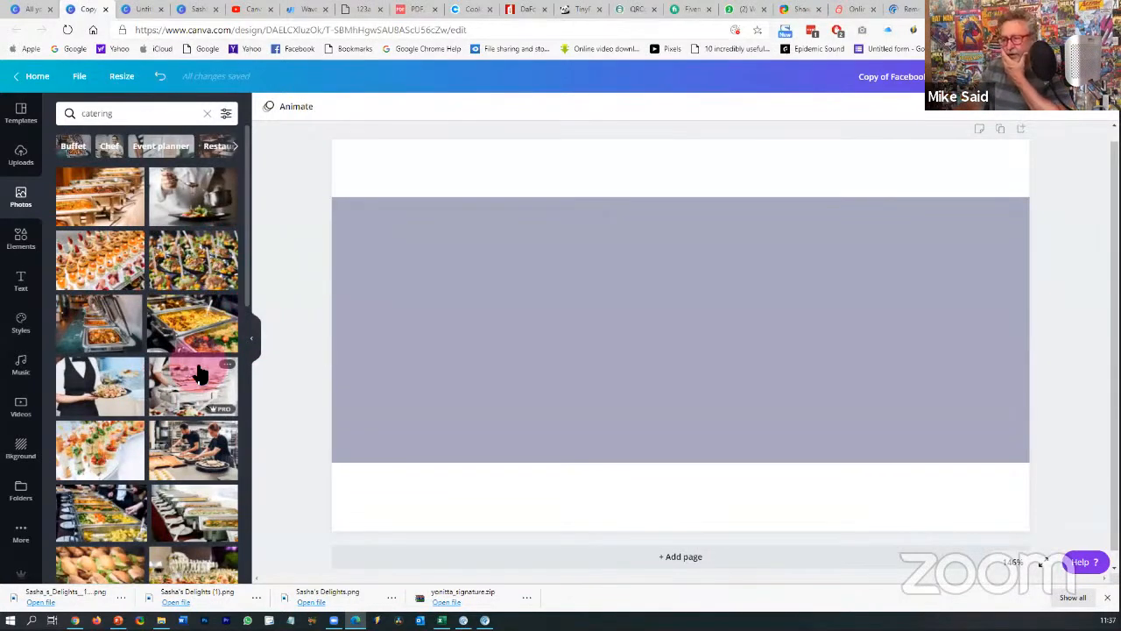
scroll(200, 371, down, 2)
scroll(200, 374, down, 5)
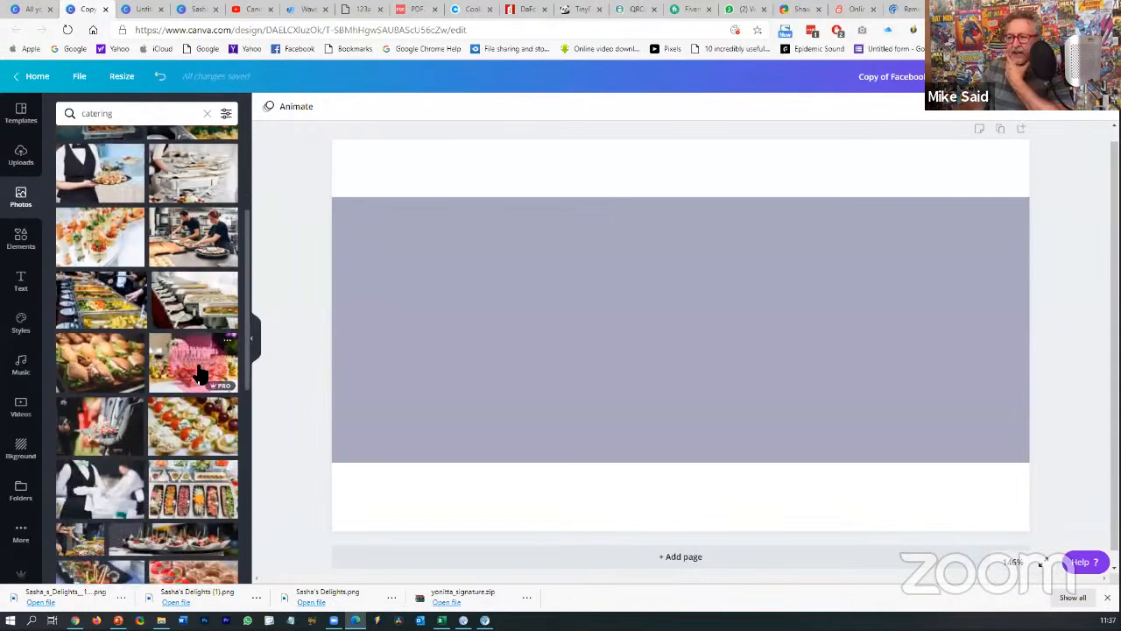
scroll(200, 374, down, 1)
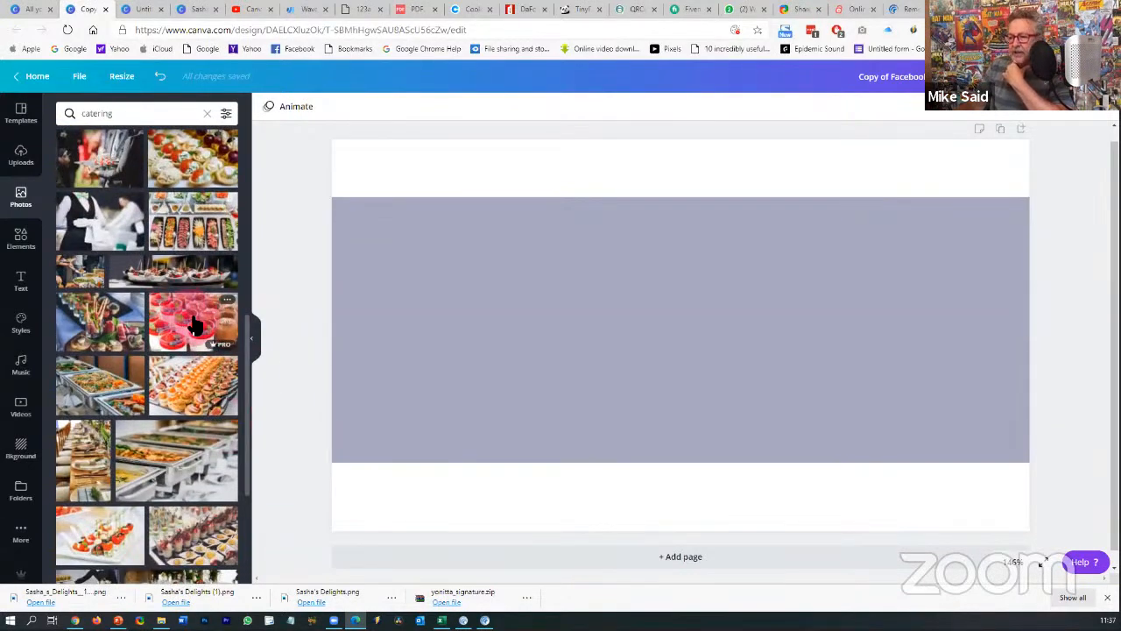
- Add the pink dessert-cups photo and make it the page background
click(195, 324)
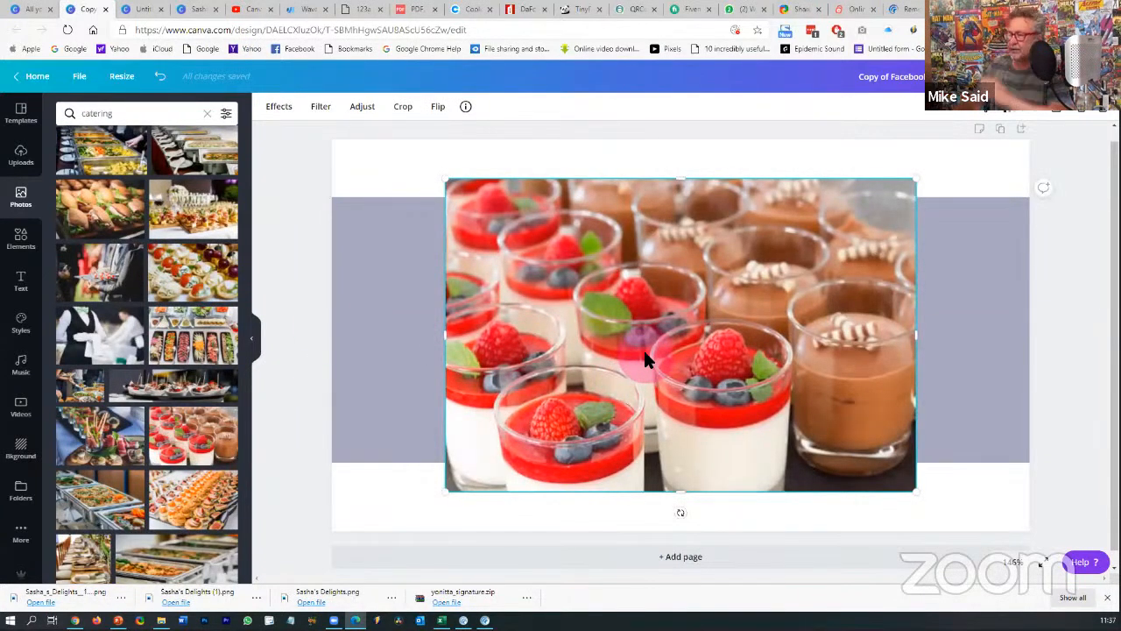
right_click(644, 359)
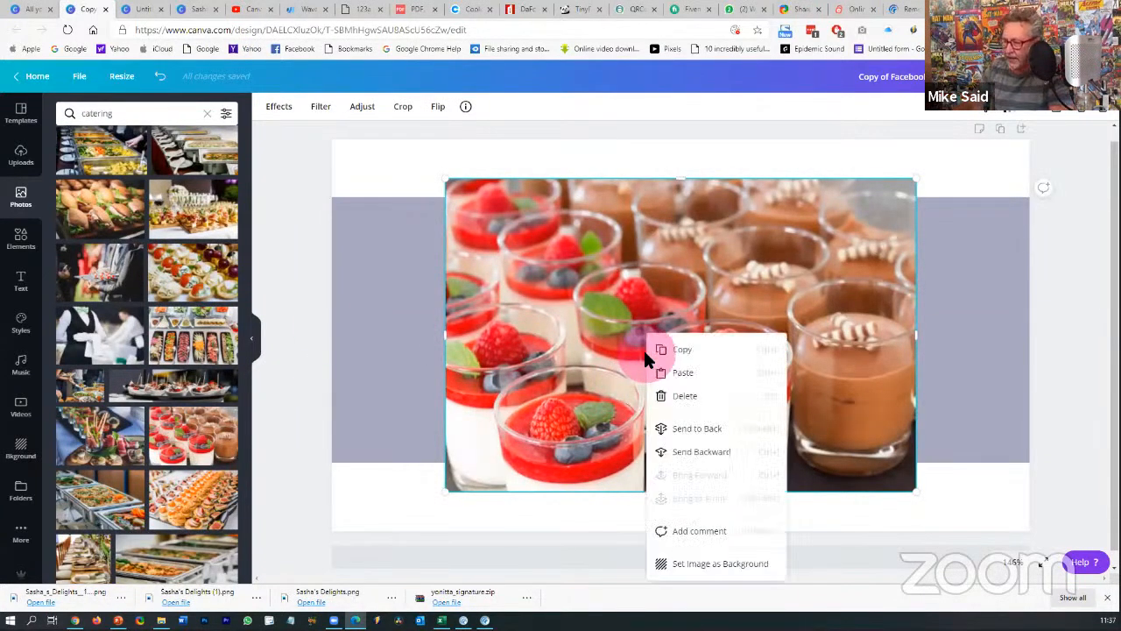
click(693, 566)
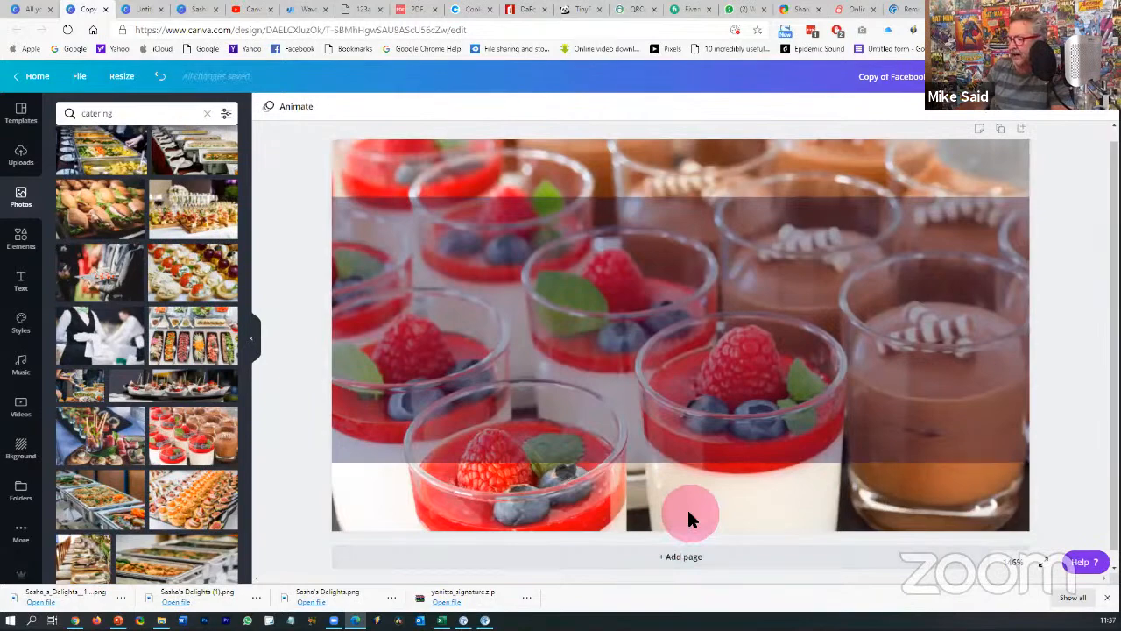
- Crop the background photo to shift it down, then add the downloaded Sasha's Delights logo
click(689, 517)
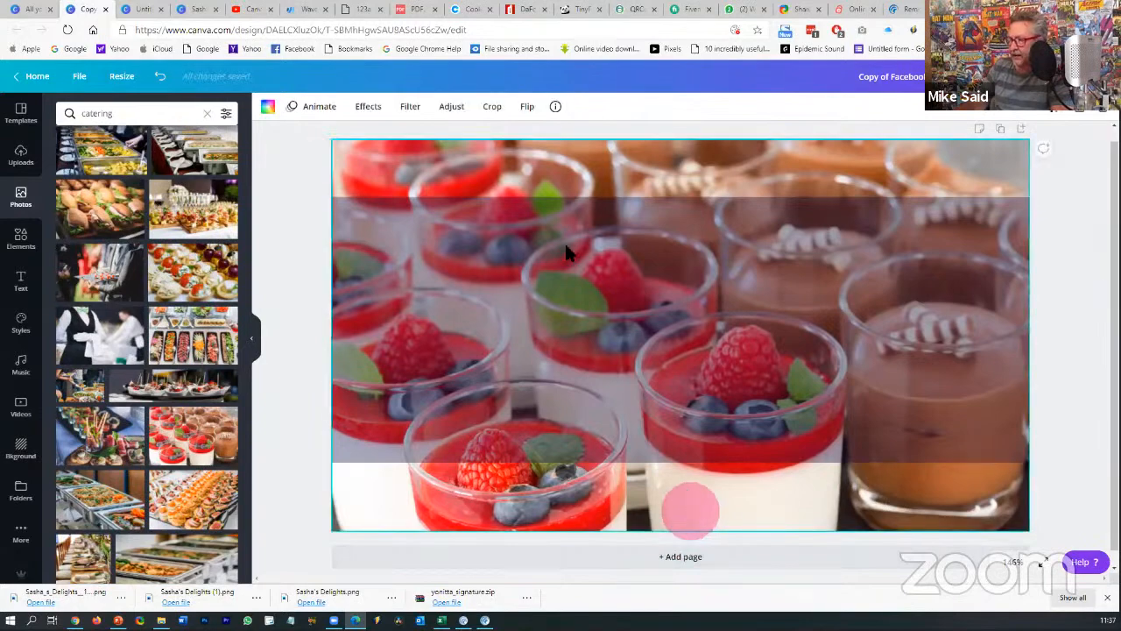
click(495, 109)
drag(546, 303, 551, 246)
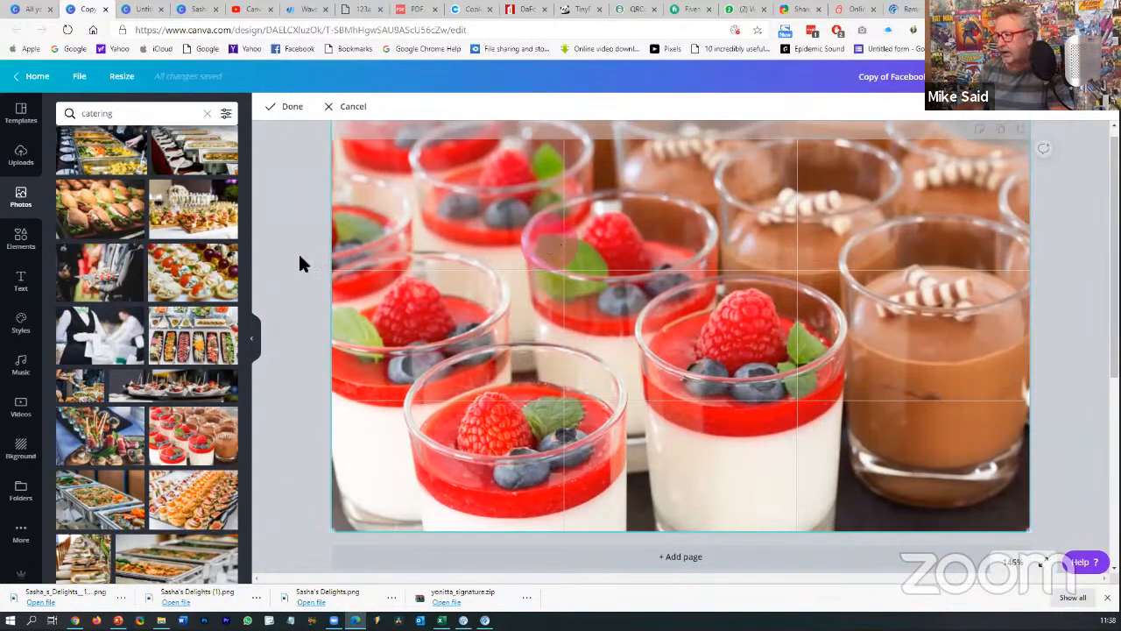
click(300, 259)
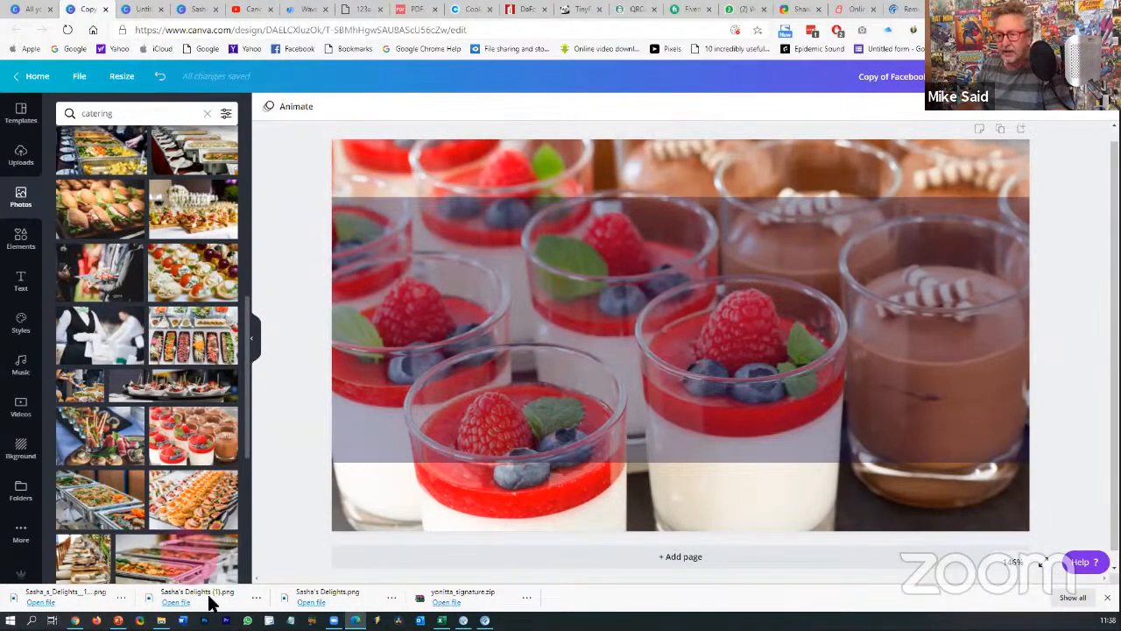
drag(211, 604, 517, 383)
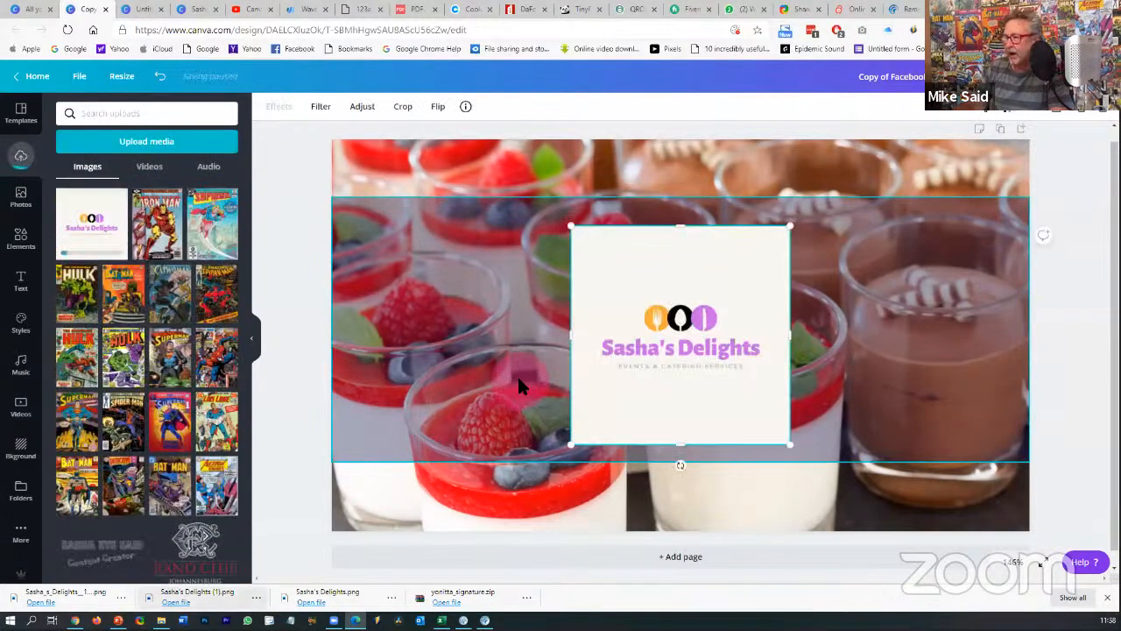
- Swap the white-boxed logo for the transparent Sasha's Delights logo, placed toward the lower right
click(699, 401)
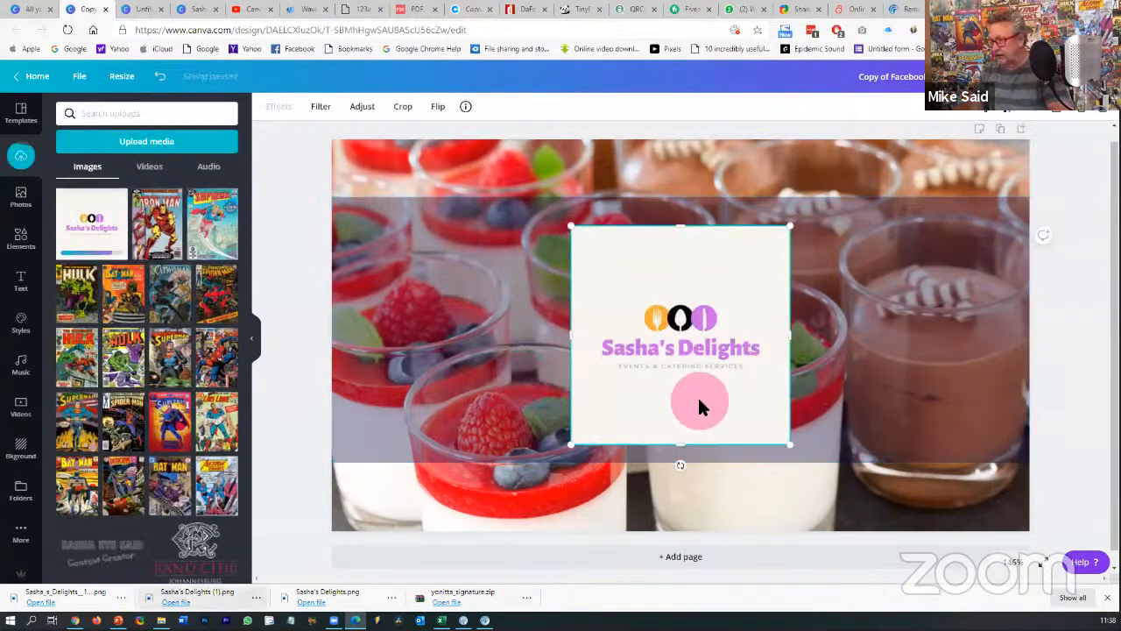
key(Delete)
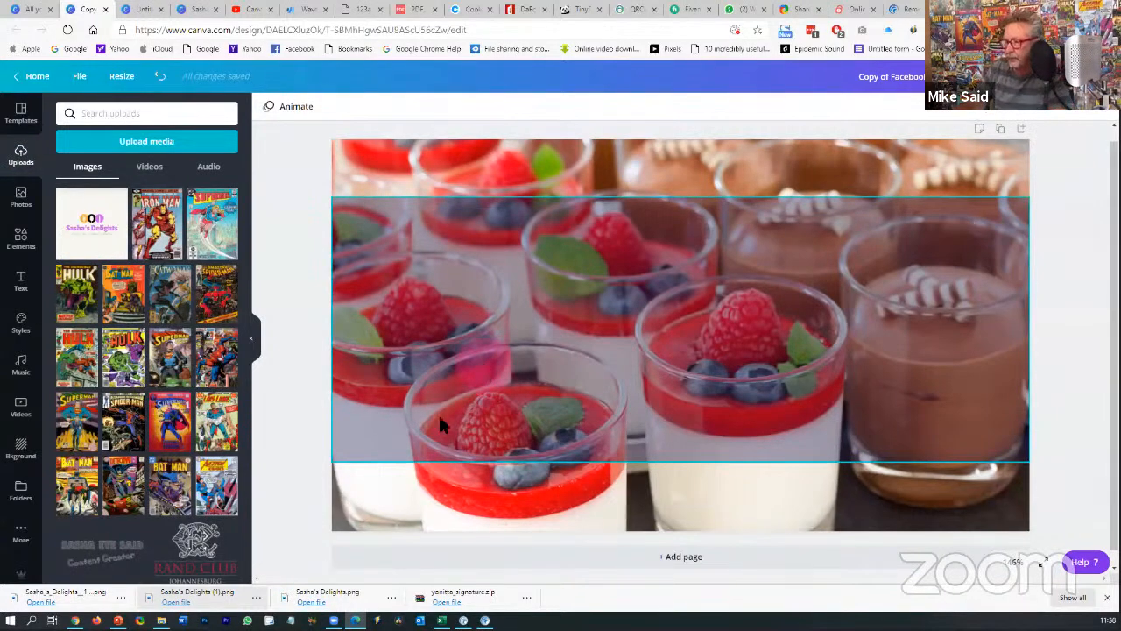
drag(340, 599, 492, 306)
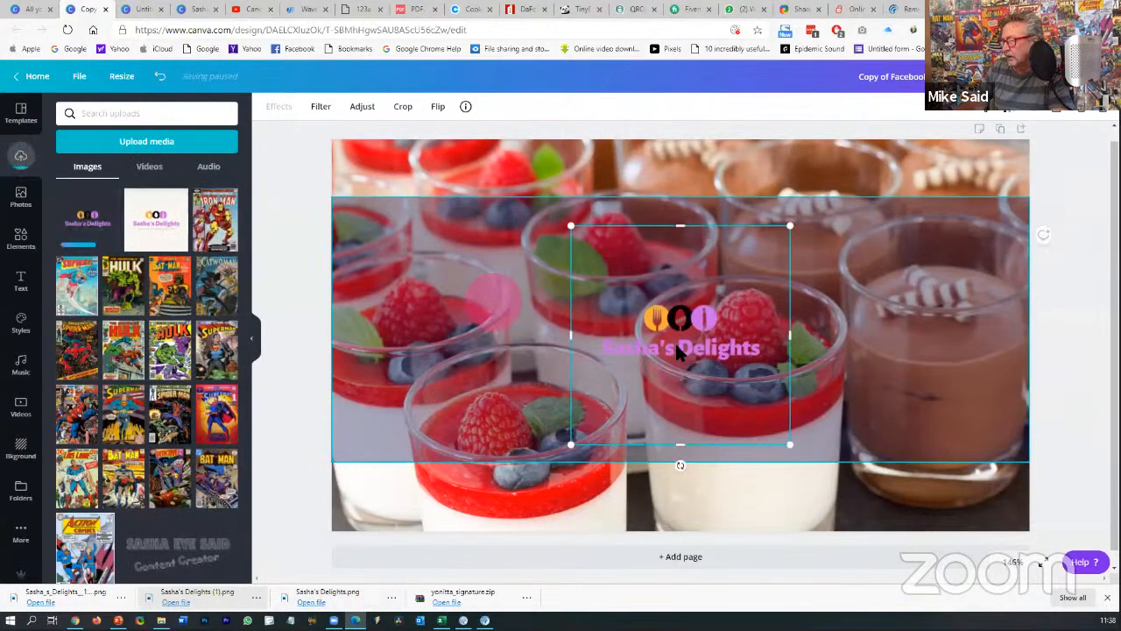
drag(755, 363, 919, 428)
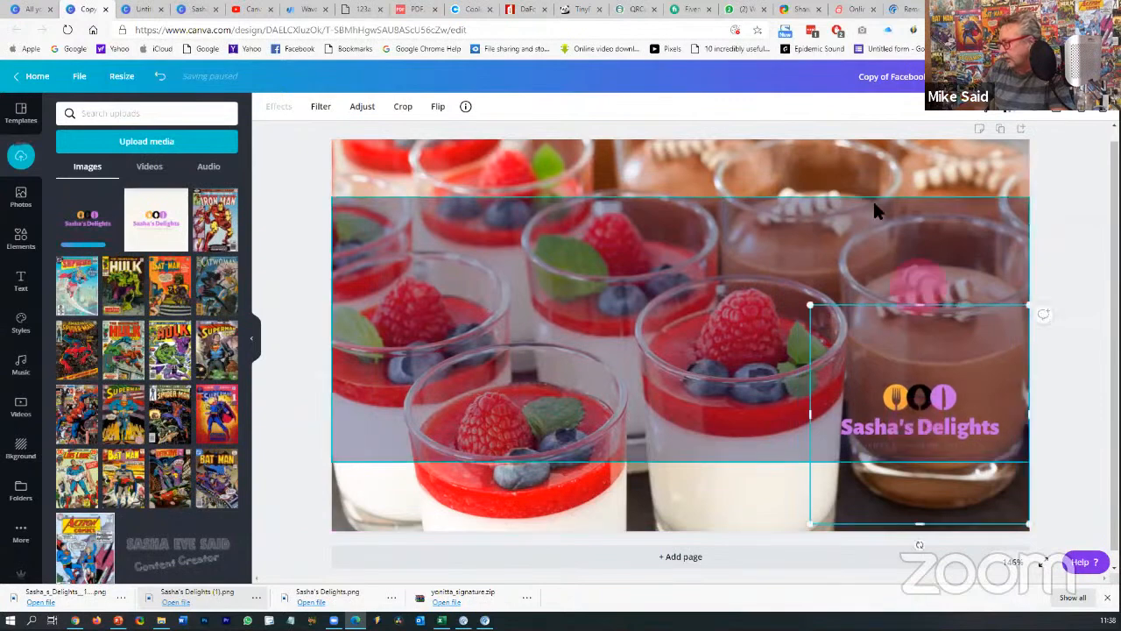
- Move the translucent band down slightly and align it with the page edges
click(860, 162)
click(856, 214)
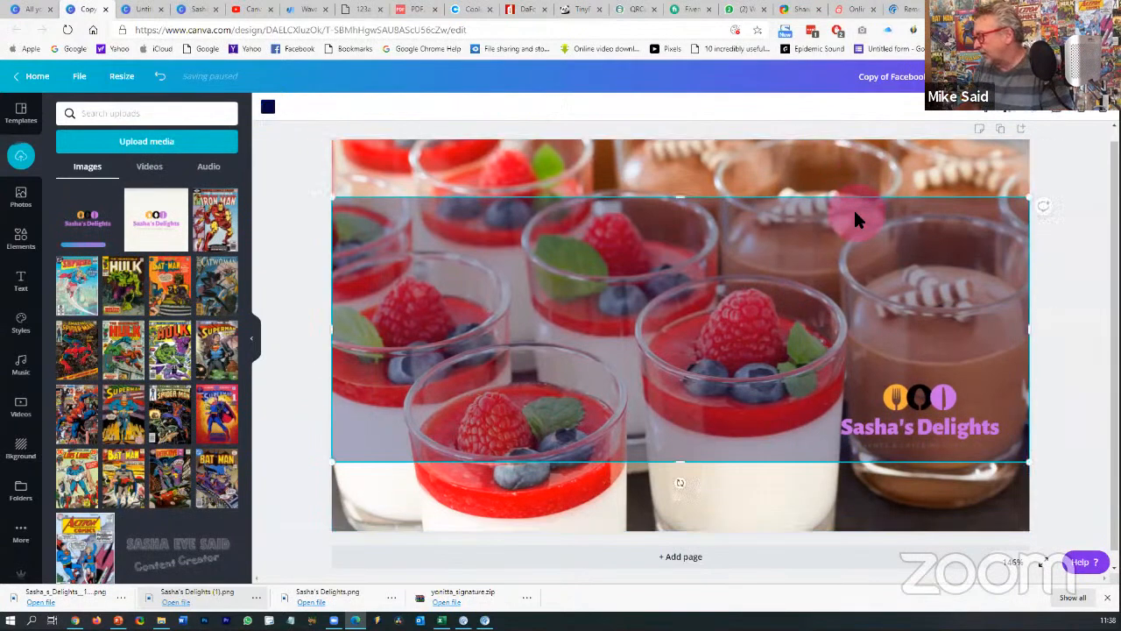
drag(854, 215, 850, 239)
click(1061, 333)
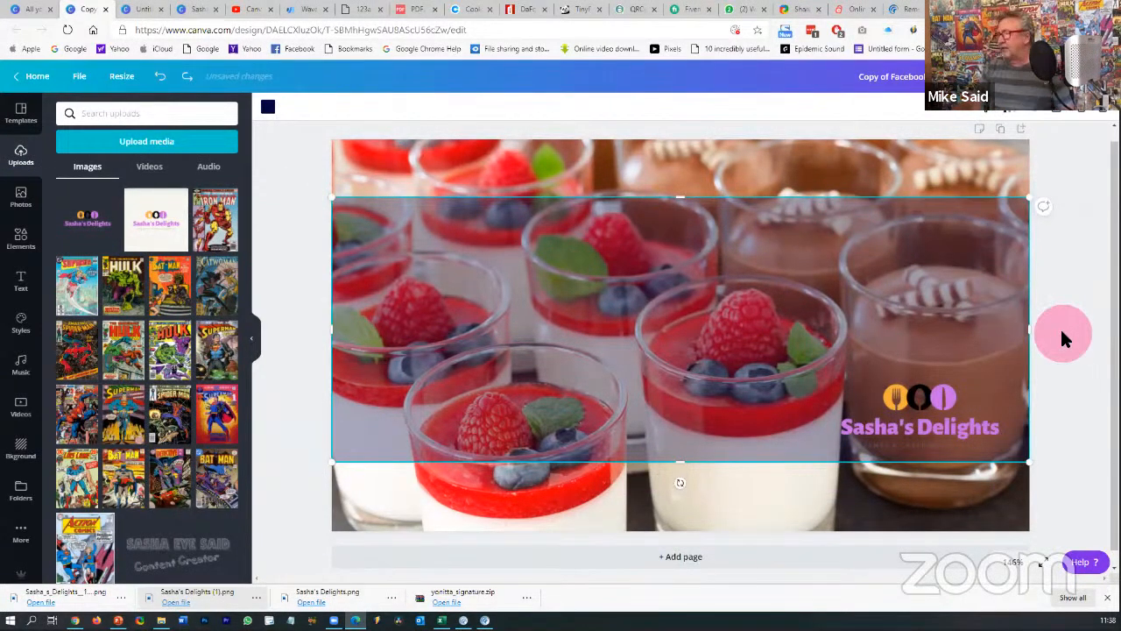
- Enlarge the logo and snap it to the page's bottom-right corner
click(908, 396)
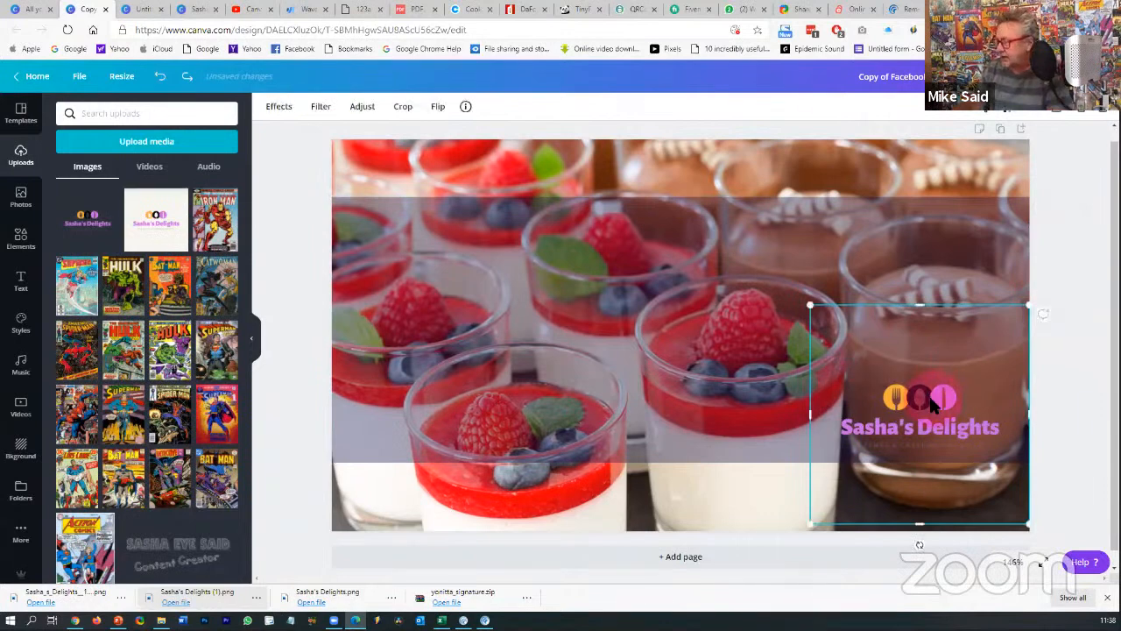
drag(811, 307, 760, 288)
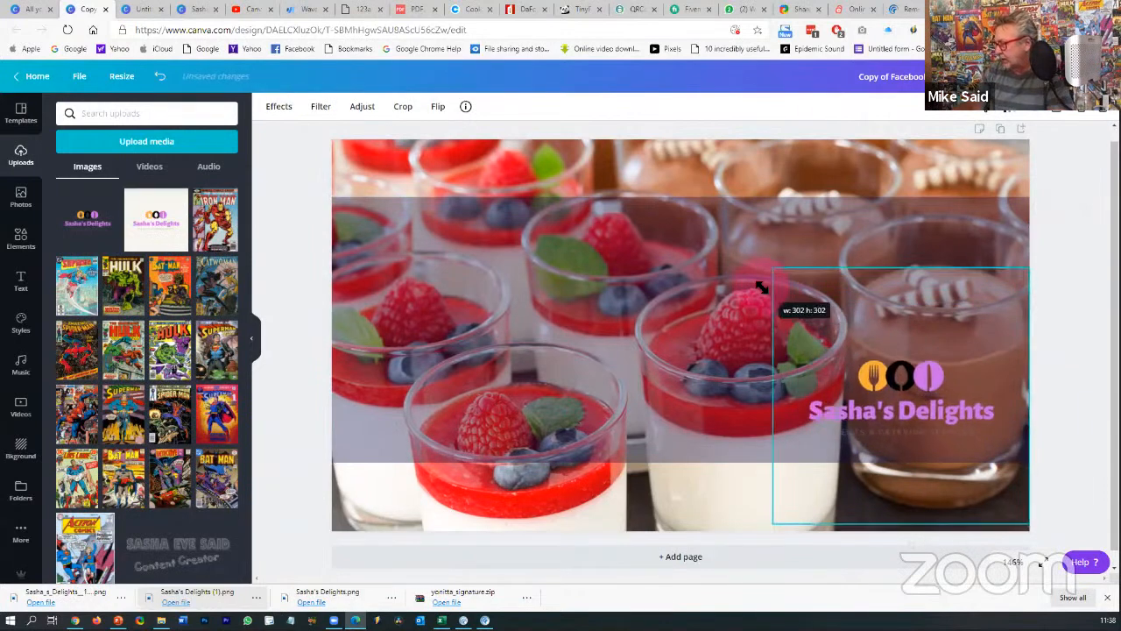
drag(887, 384, 896, 397)
click(681, 257)
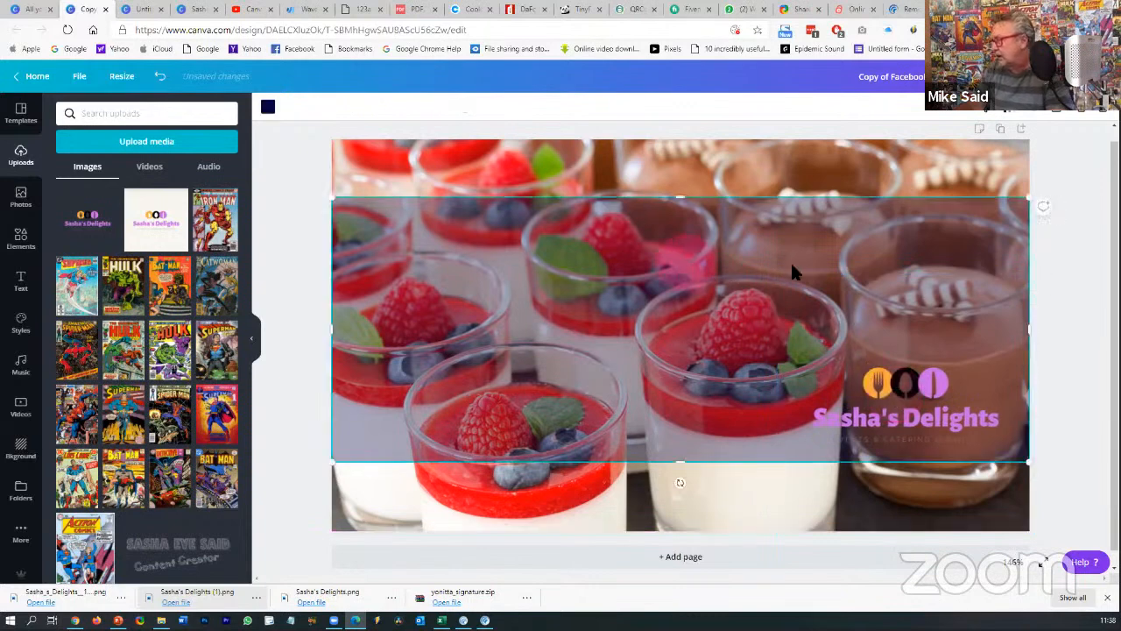
- Copy the Sasha's Delights text from the logo design and paste it into the cover
click(200, 10)
click(657, 341)
click(659, 348)
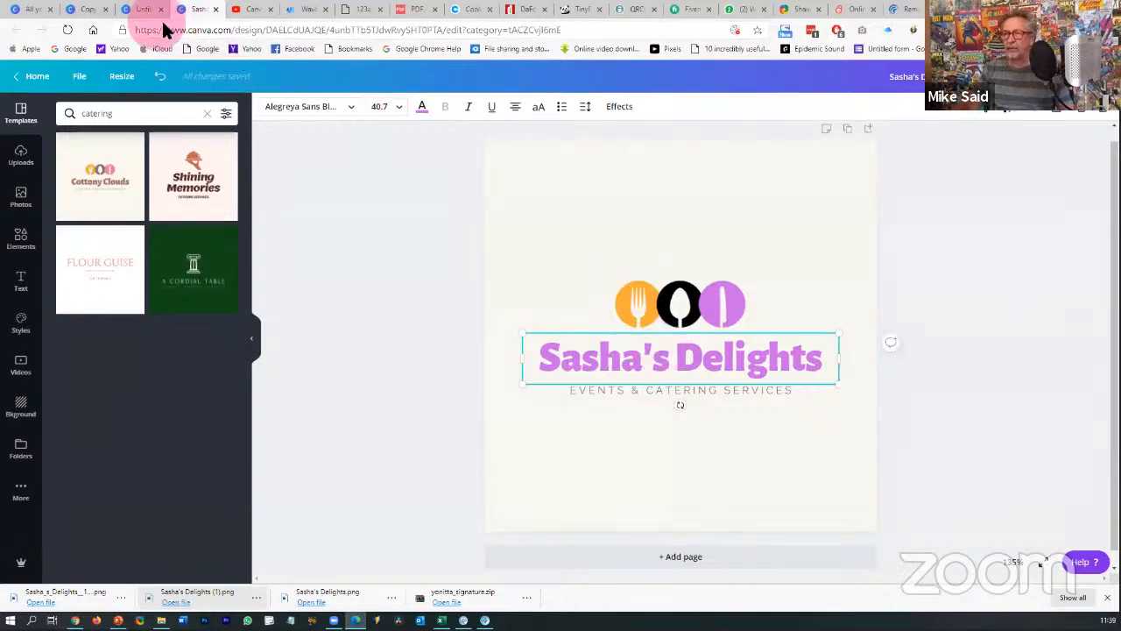
click(87, 9)
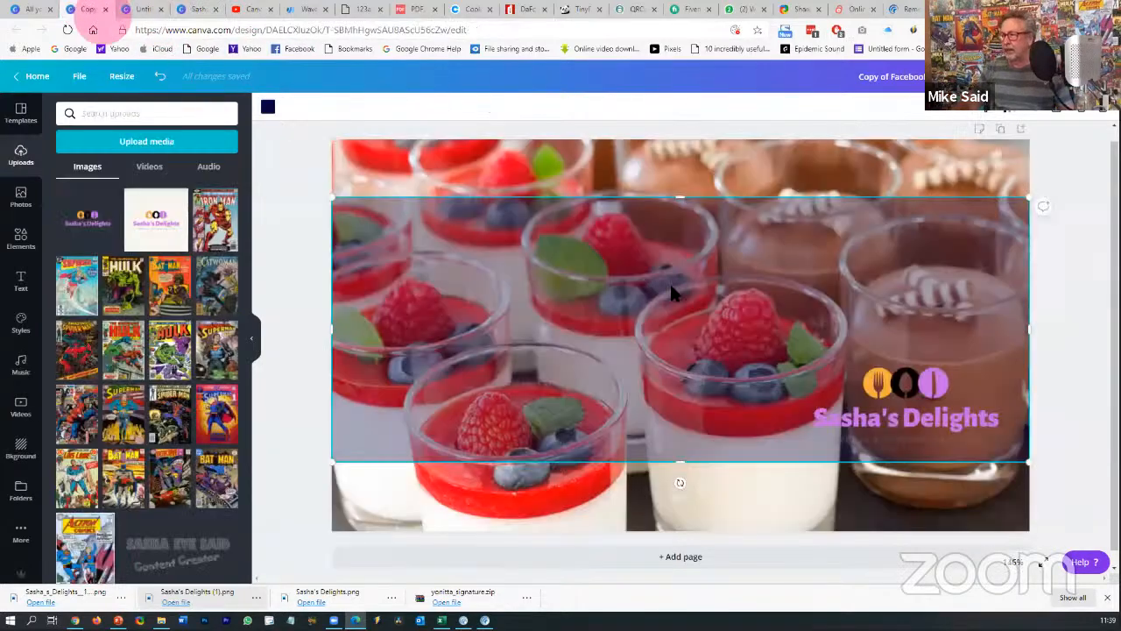
key(ctrl+v)
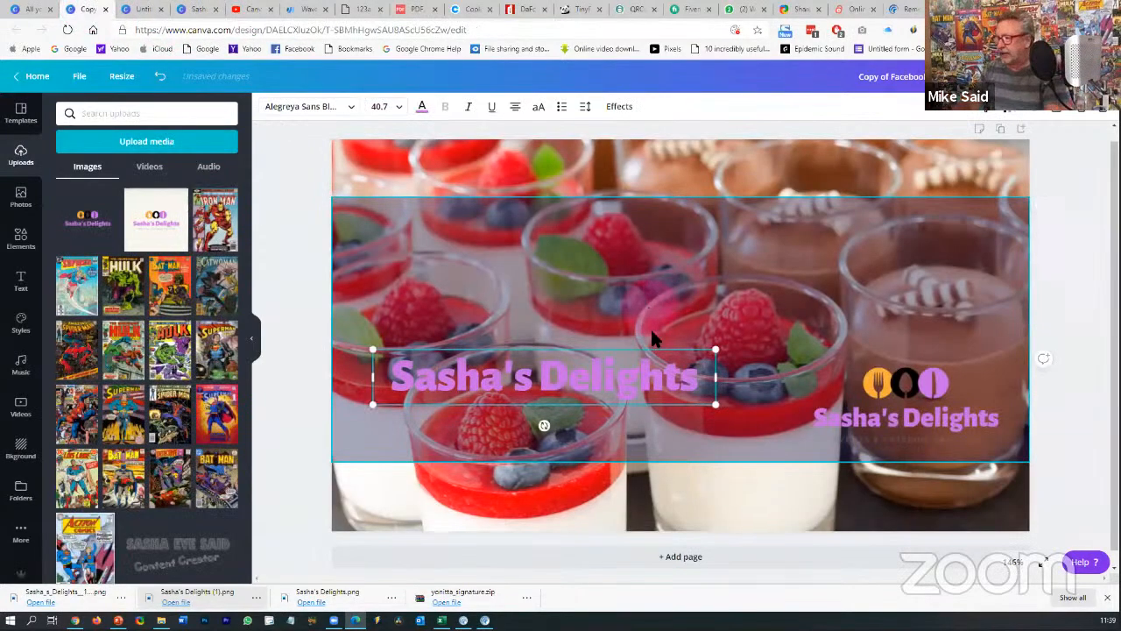
- Enlarge the headline to about 73.5 pt and spread it across the translucent band
drag(716, 350, 905, 318)
drag(713, 353, 714, 249)
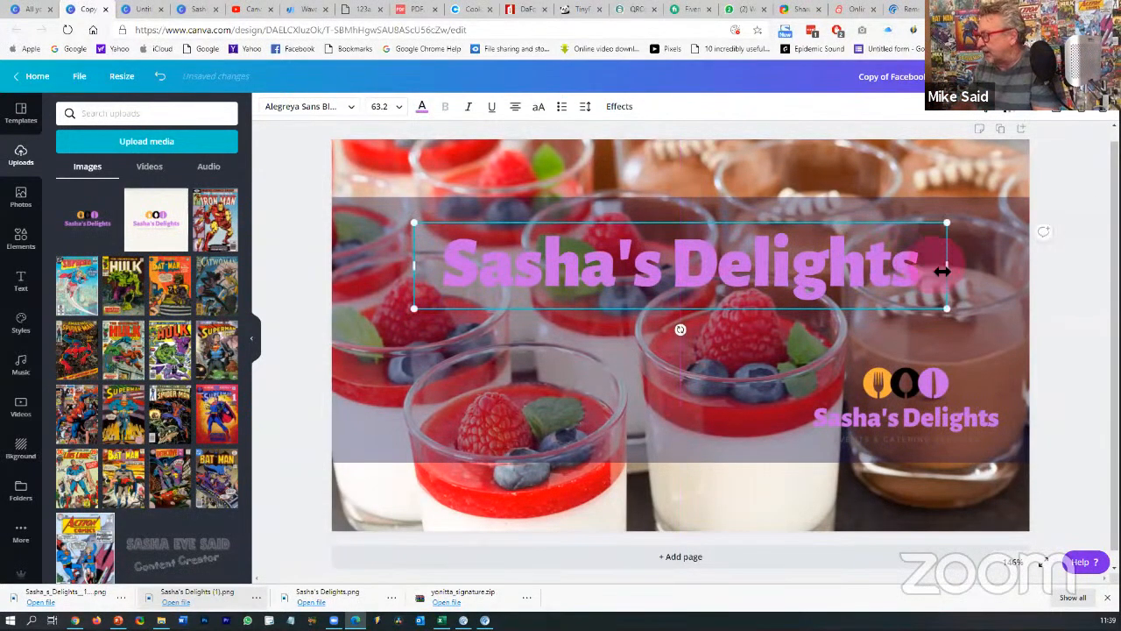
drag(952, 317, 984, 366)
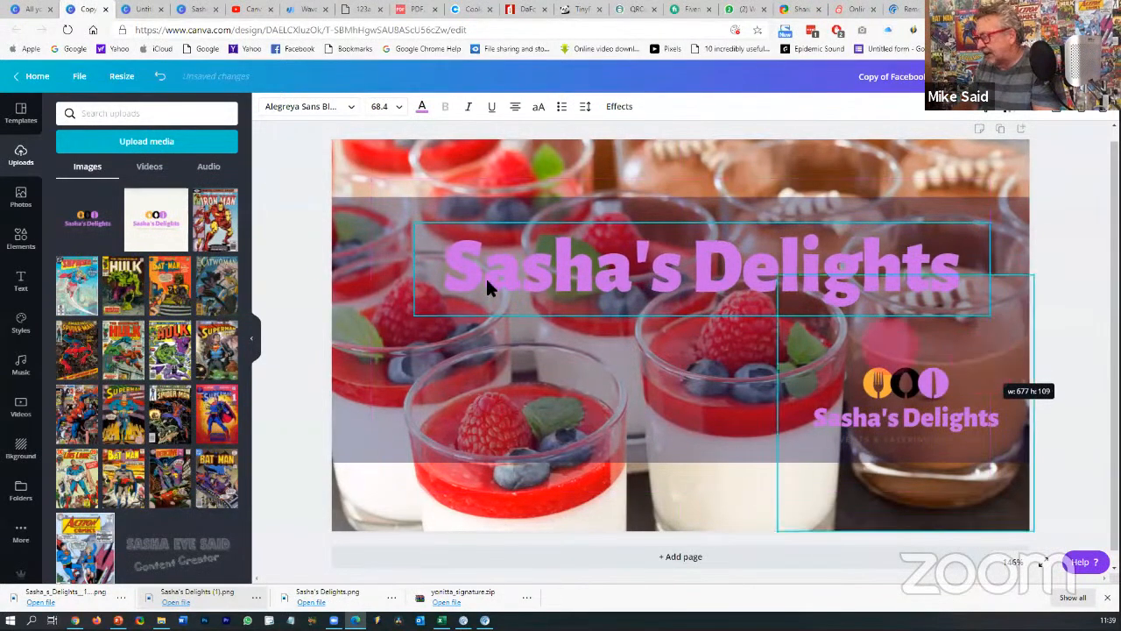
drag(413, 319, 373, 330)
click(452, 388)
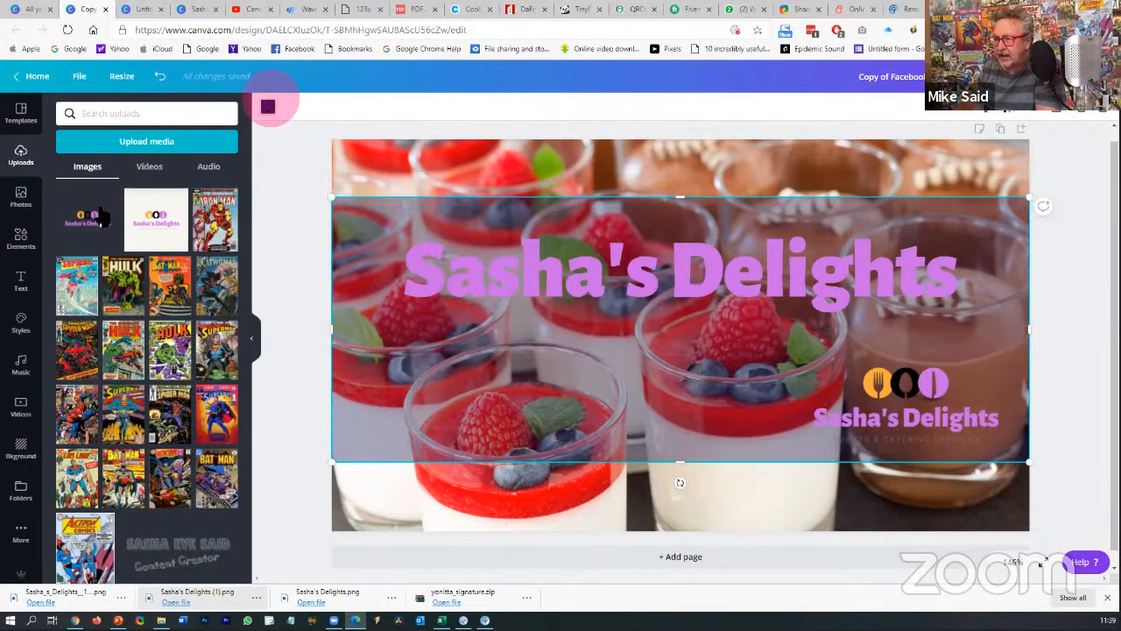
- Recolour the band behind the headline with the light pink document colour
click(268, 106)
click(130, 222)
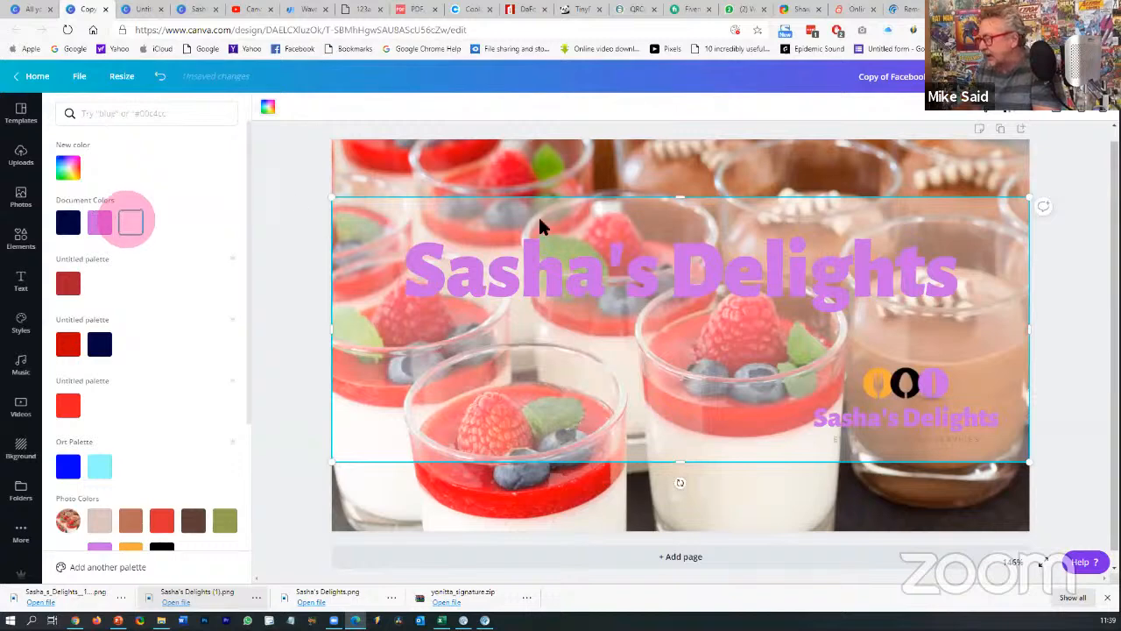
click(1097, 304)
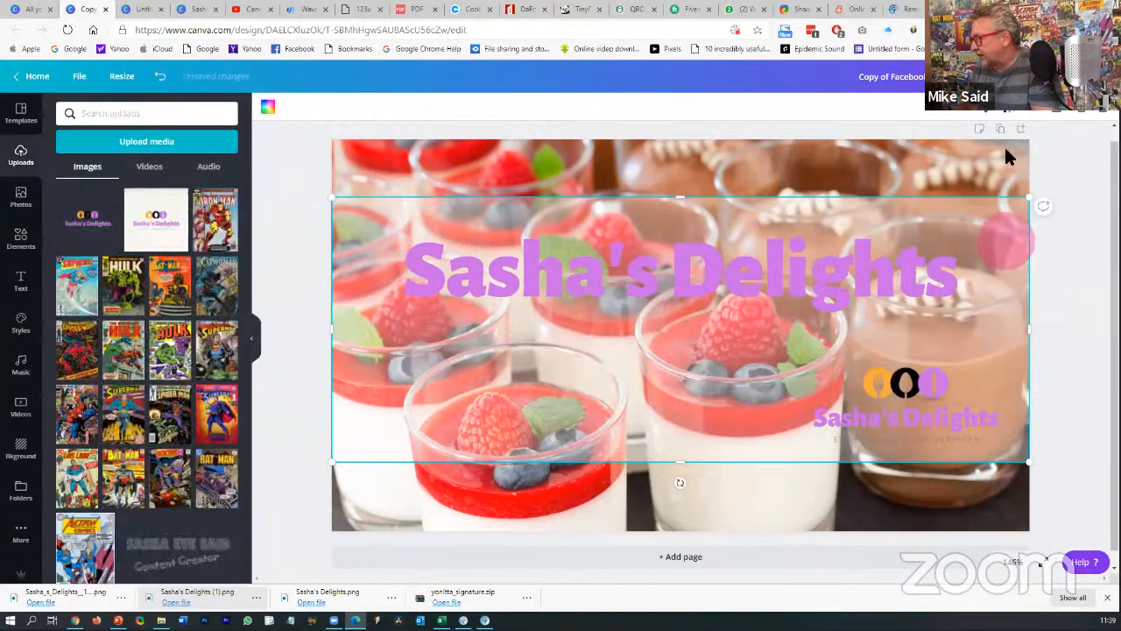
- Set the band's transparency to 23 so the dessert photo shows through
click(1014, 121)
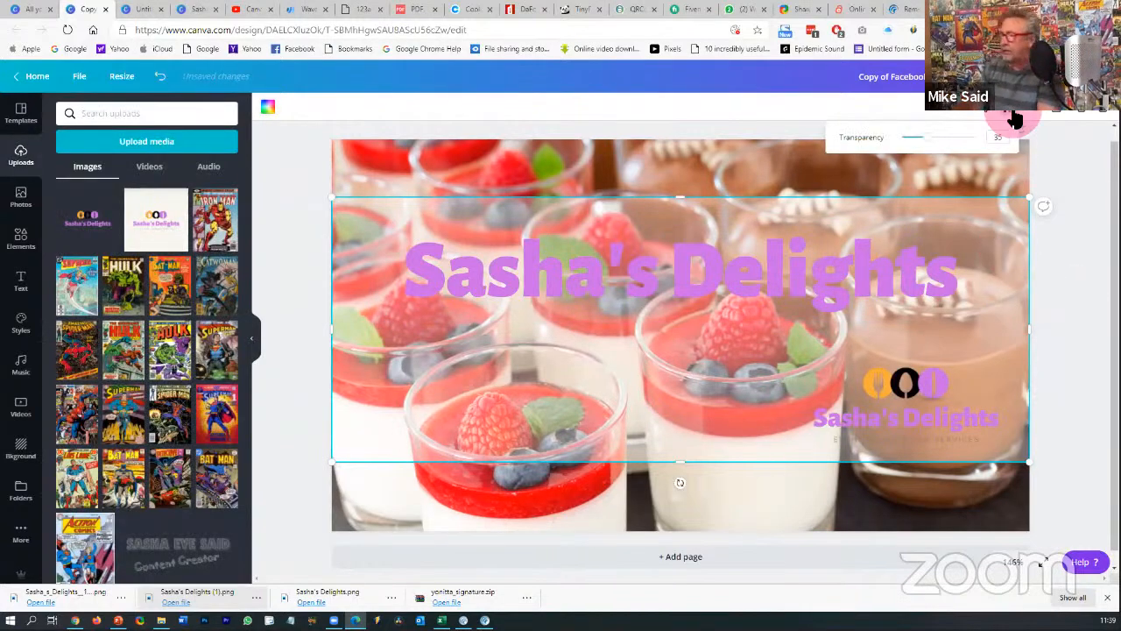
drag(929, 144, 993, 145)
mouse_move(916, 154)
mouse_down()
mouse_move(889, 155)
mouse_move(926, 154)
mouse_up()
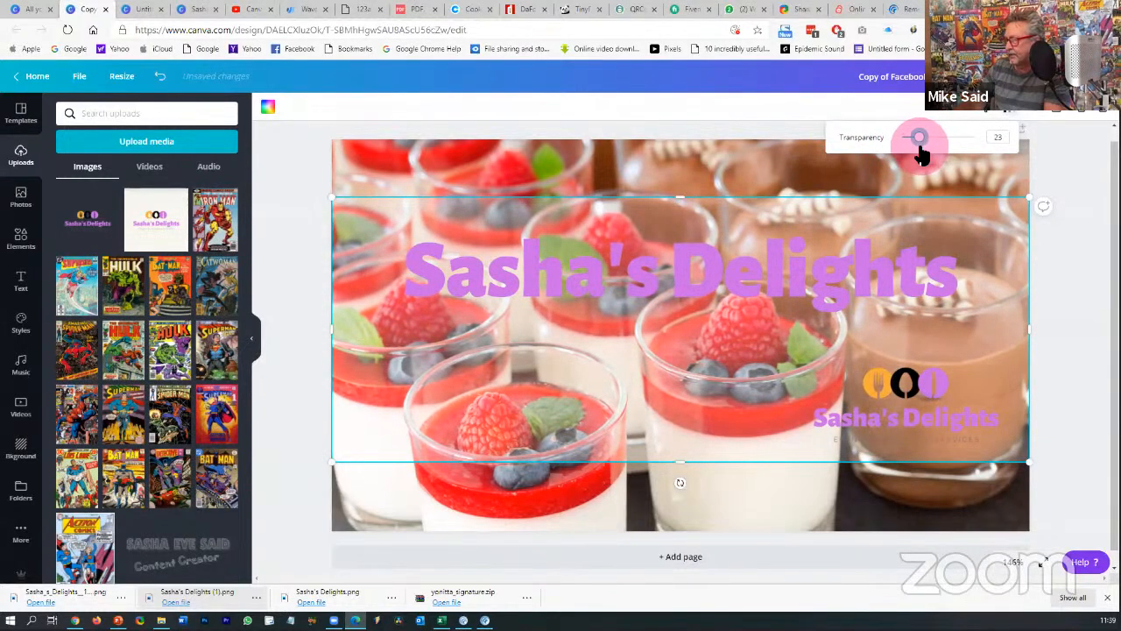
click(1054, 299)
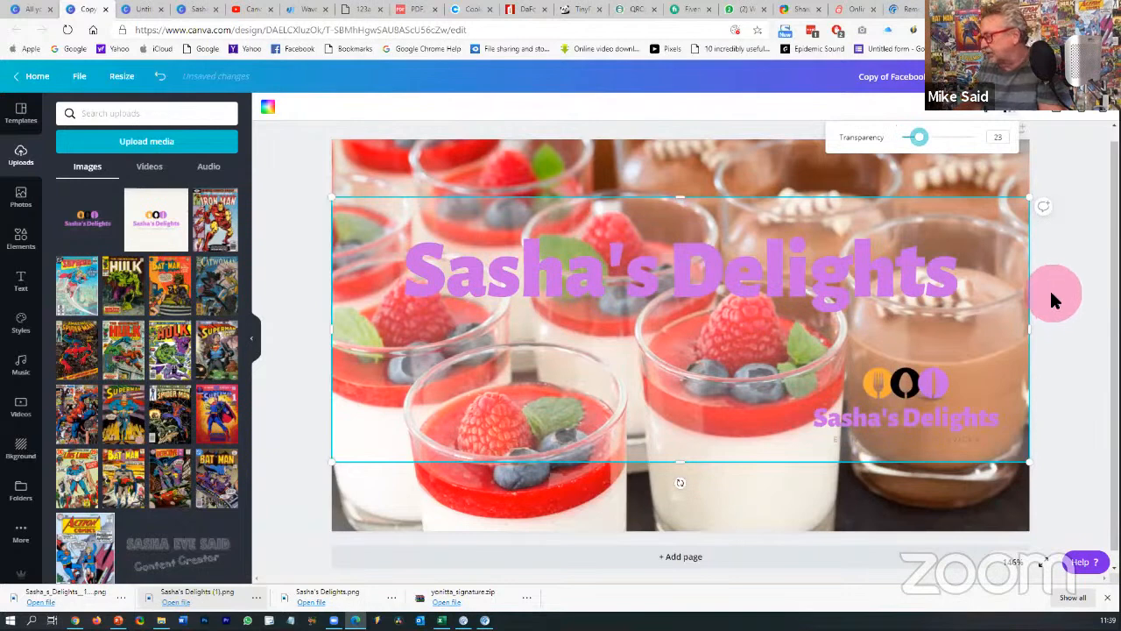
click(854, 270)
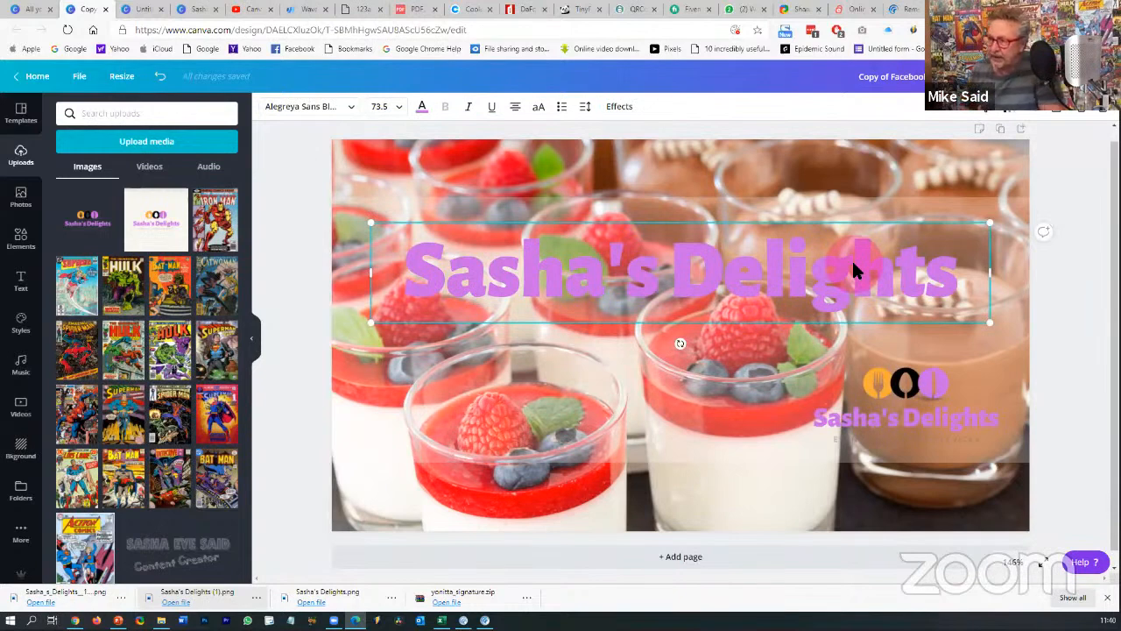
- Add a black shadow to the headline, adjusting its transparency, blur and offset
click(619, 107)
click(145, 164)
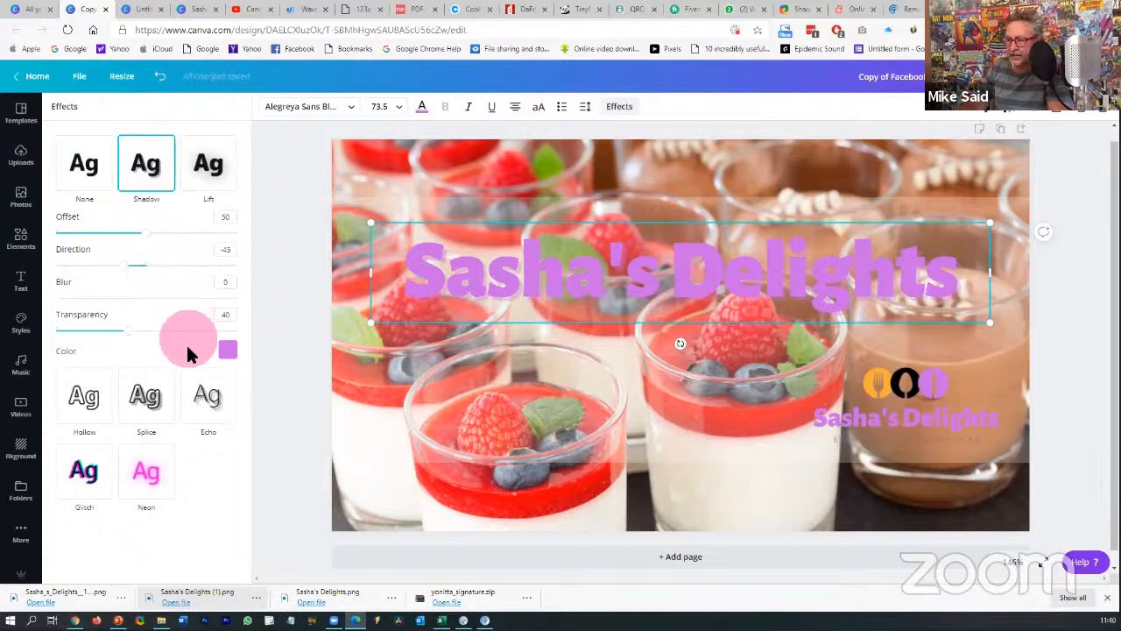
click(226, 352)
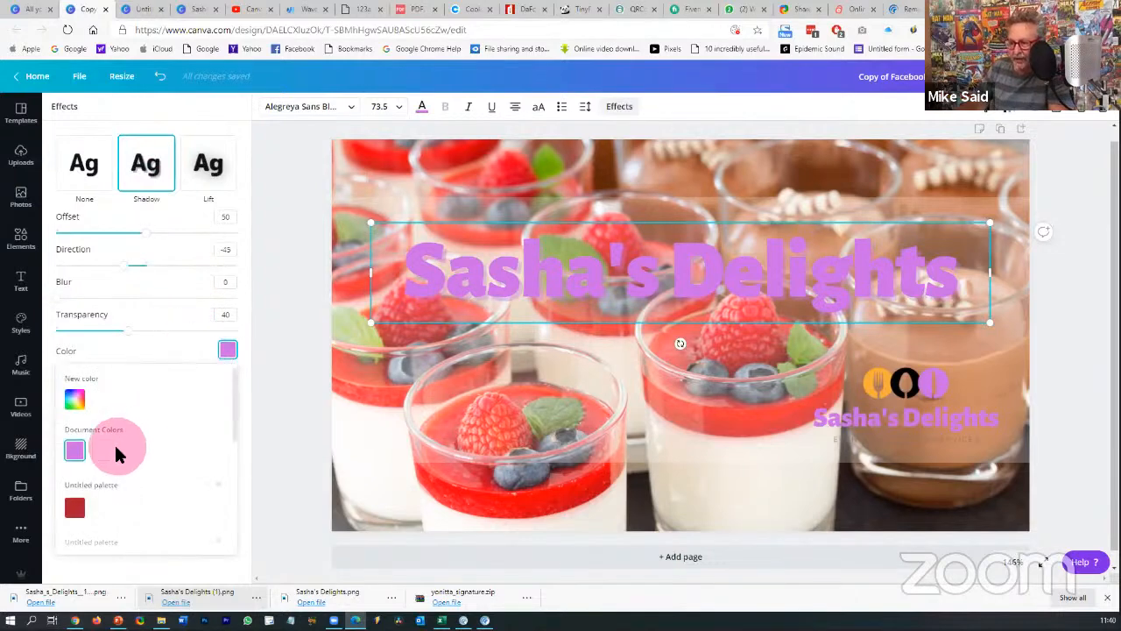
scroll(114, 442, down, 1)
scroll(108, 425, down, 4)
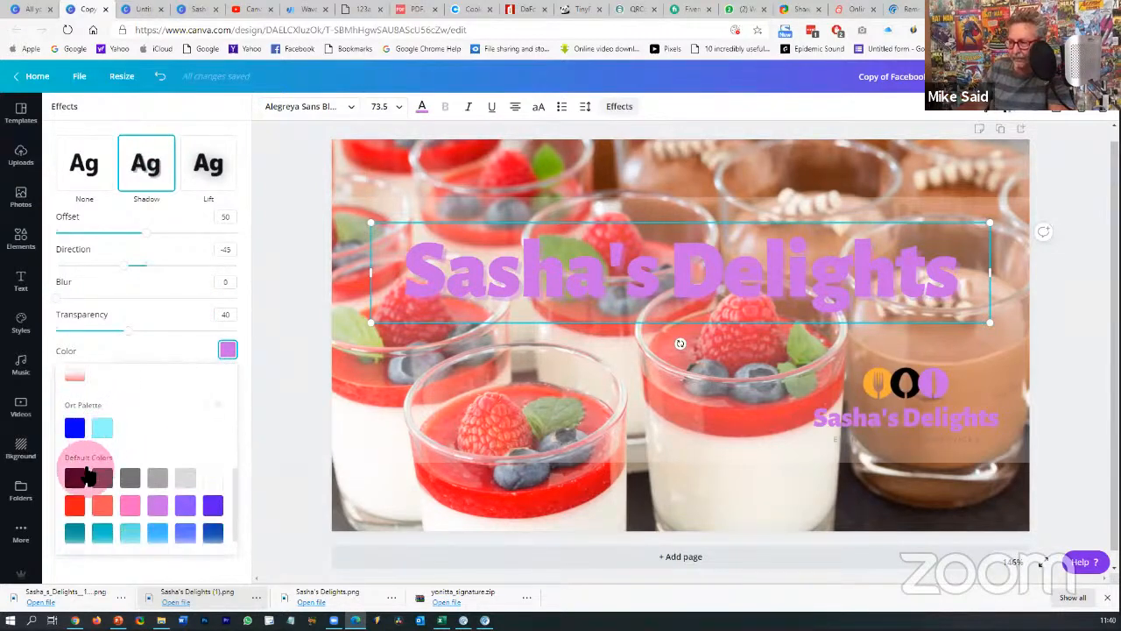
click(88, 476)
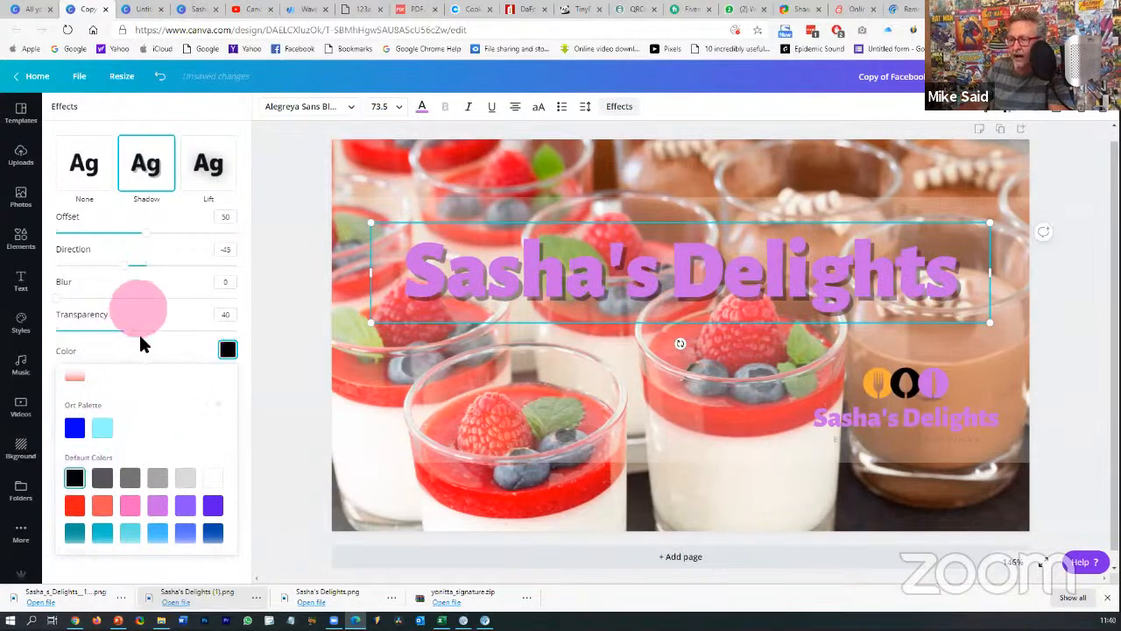
drag(128, 330, 163, 332)
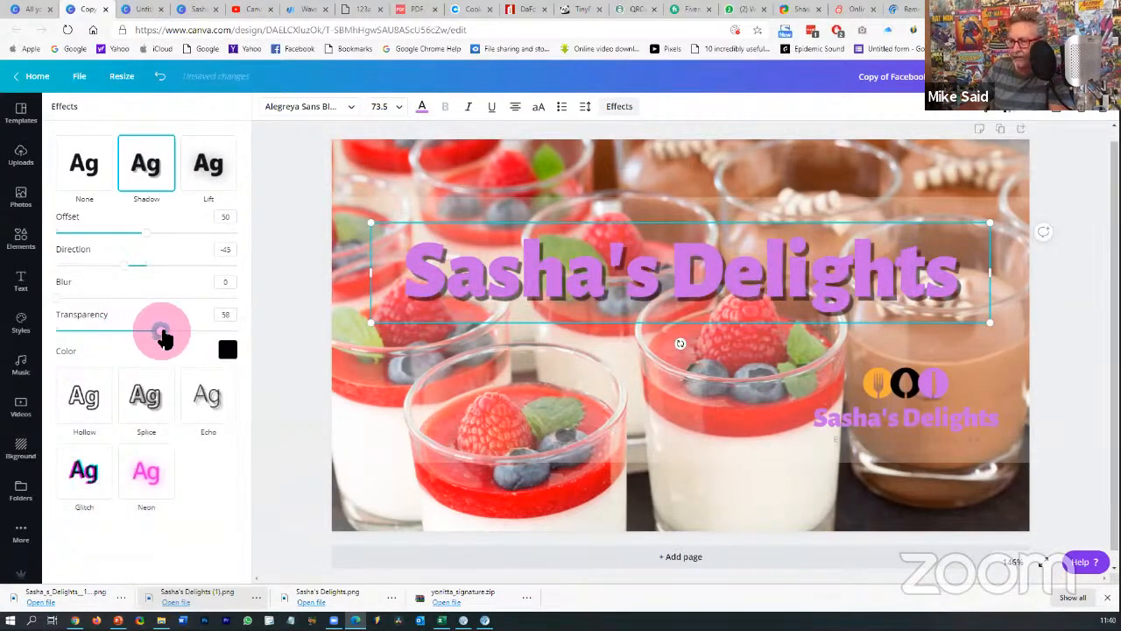
drag(57, 299, 96, 308)
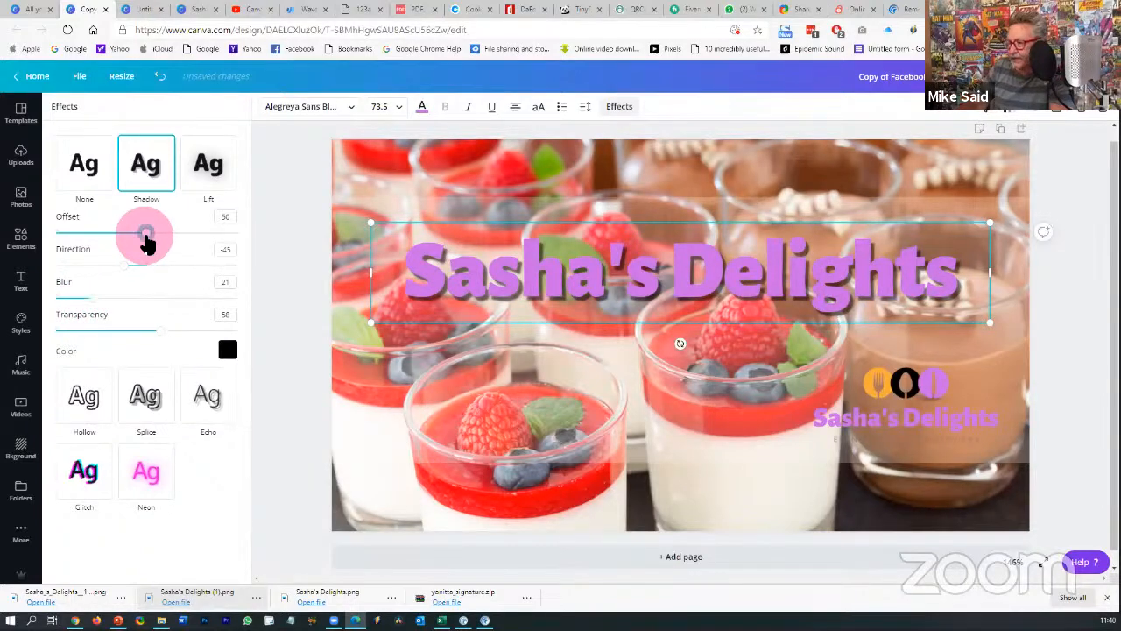
drag(146, 242, 138, 243)
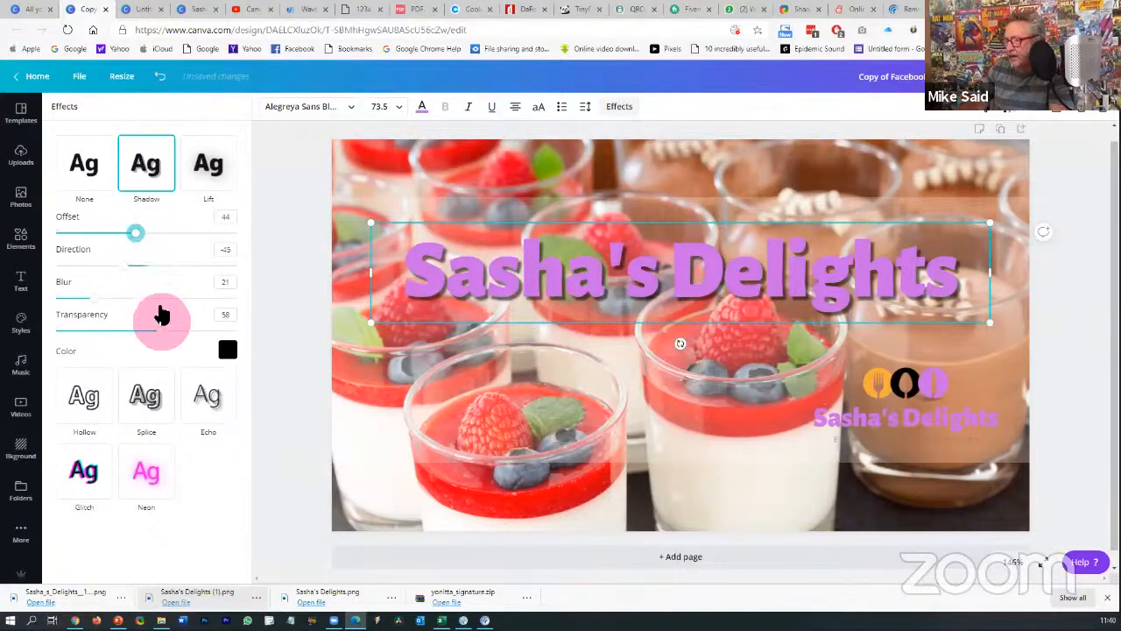
click(280, 388)
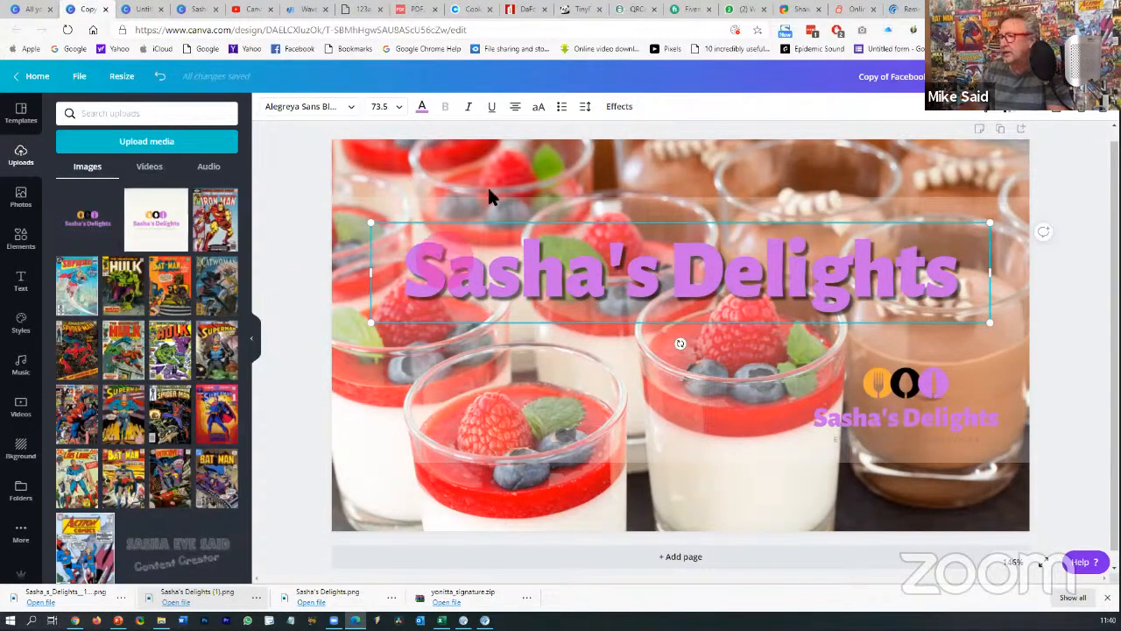
- Reapply the black shadow with transparency 70, blur 25 and offset 39
click(620, 107)
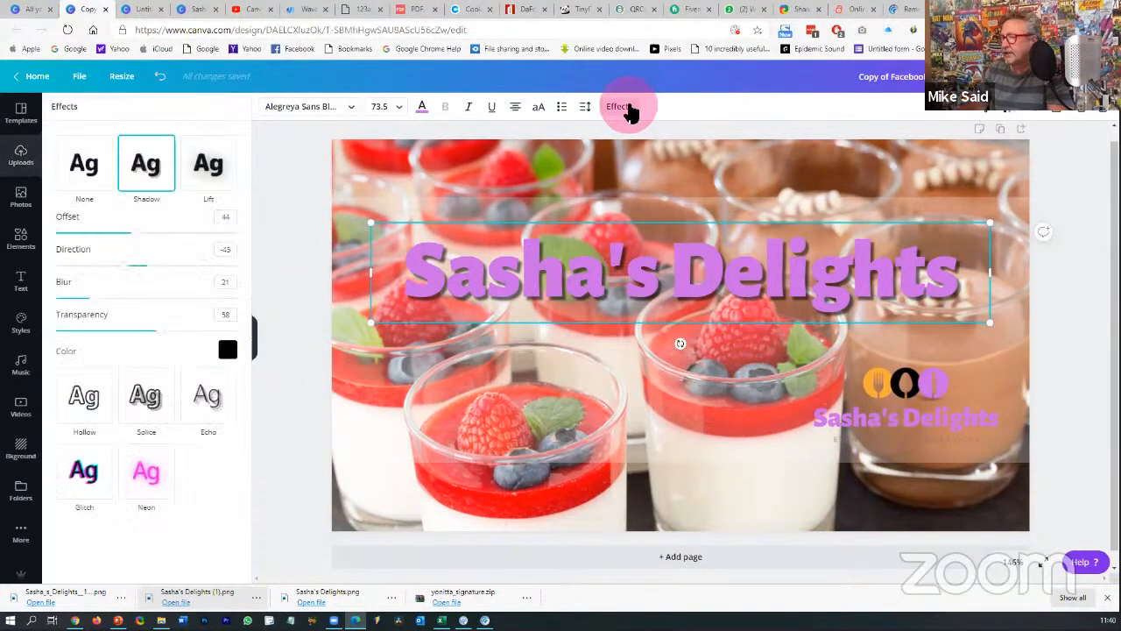
click(93, 163)
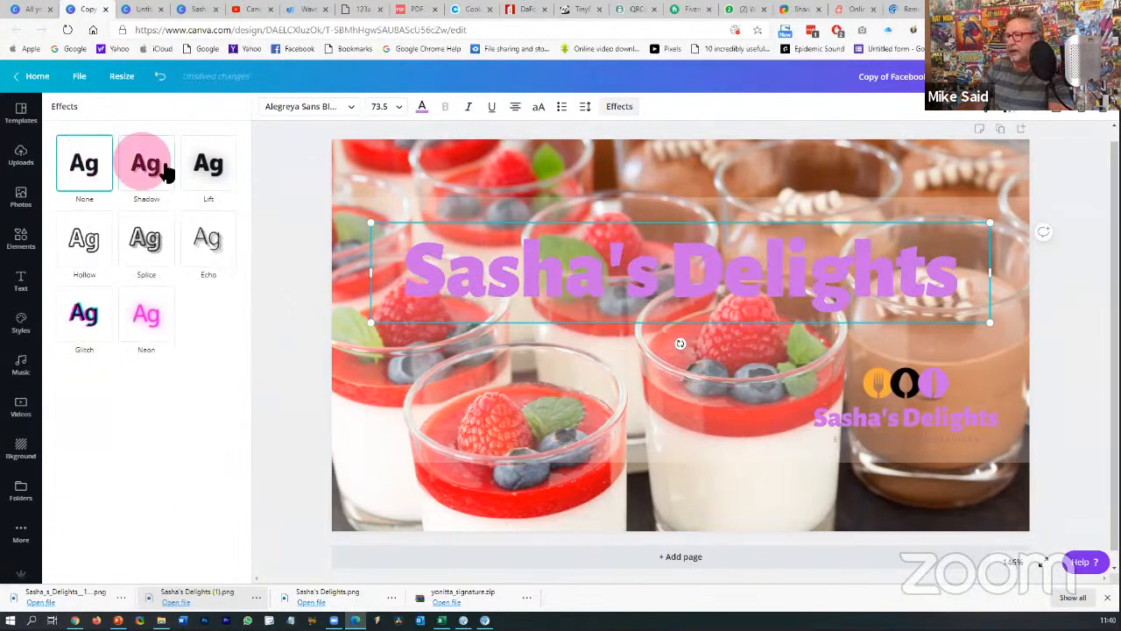
click(146, 176)
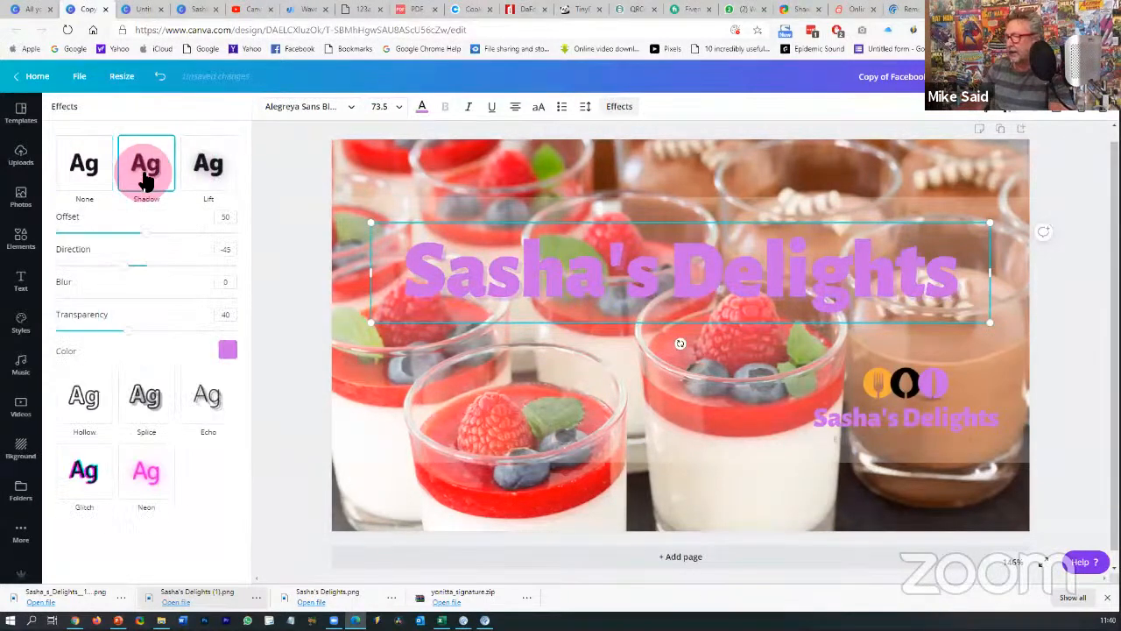
click(228, 350)
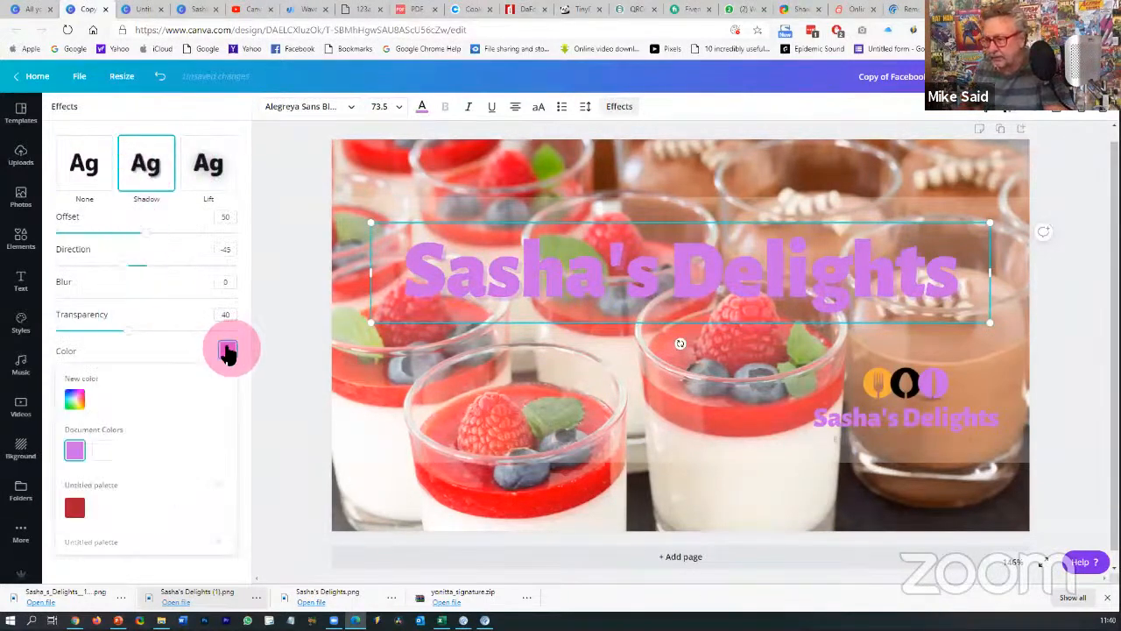
scroll(102, 465, down, 5)
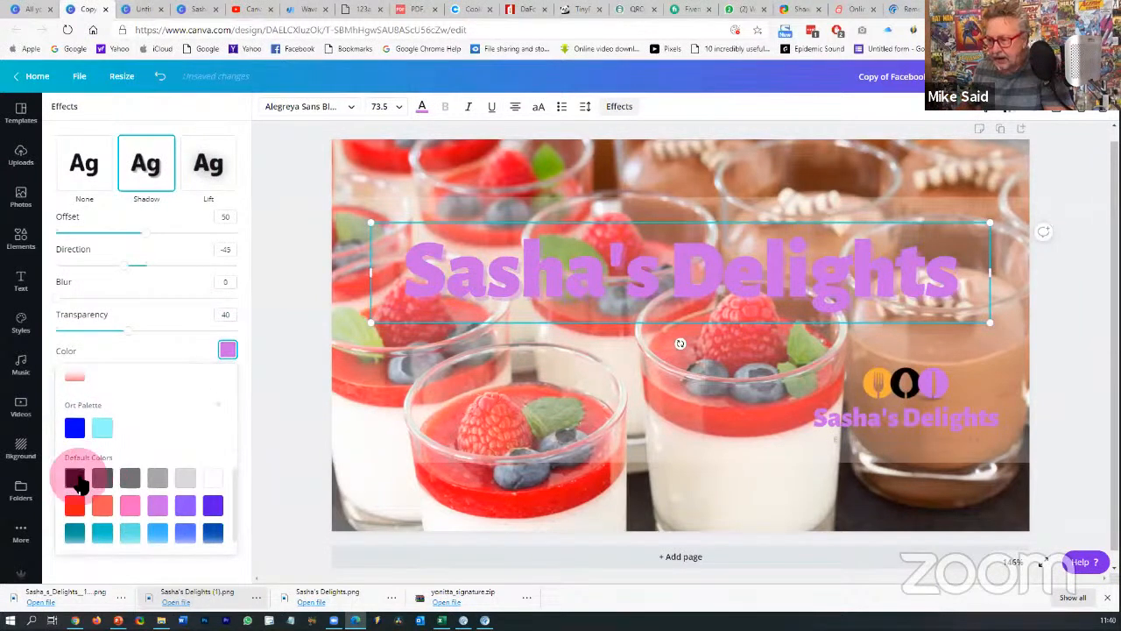
click(74, 477)
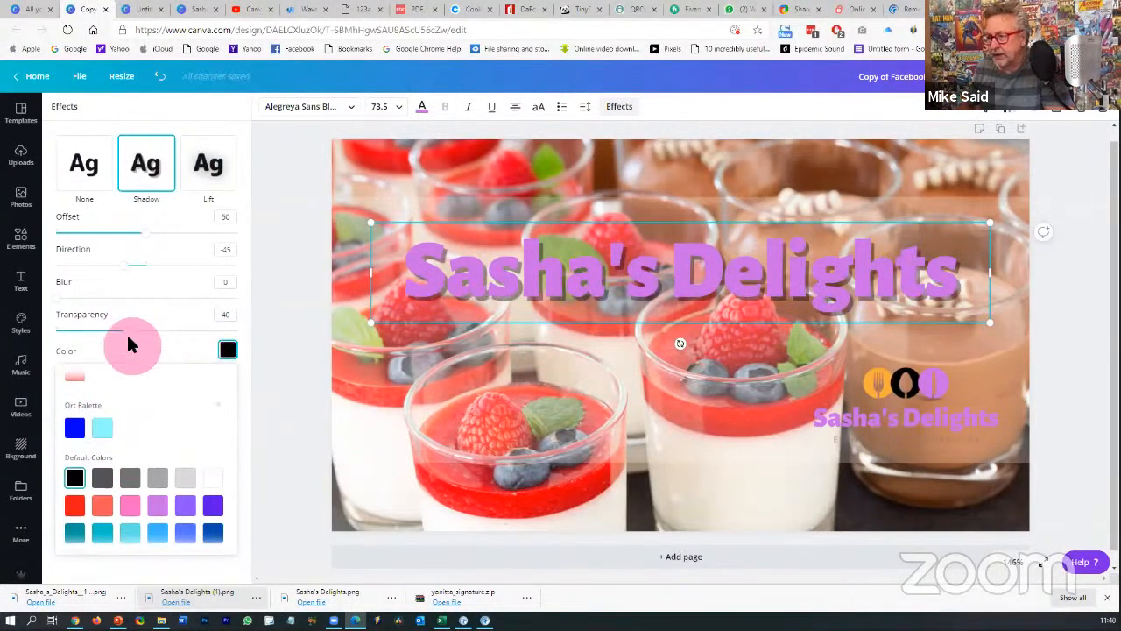
drag(132, 337, 182, 332)
drag(59, 302, 102, 296)
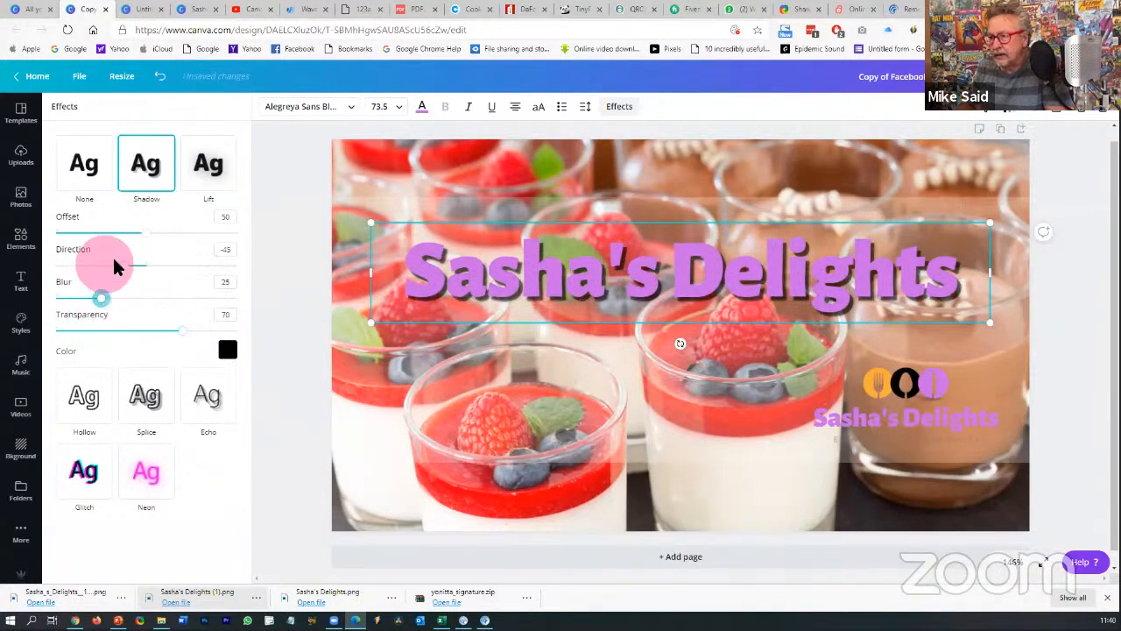
drag(142, 234, 125, 234)
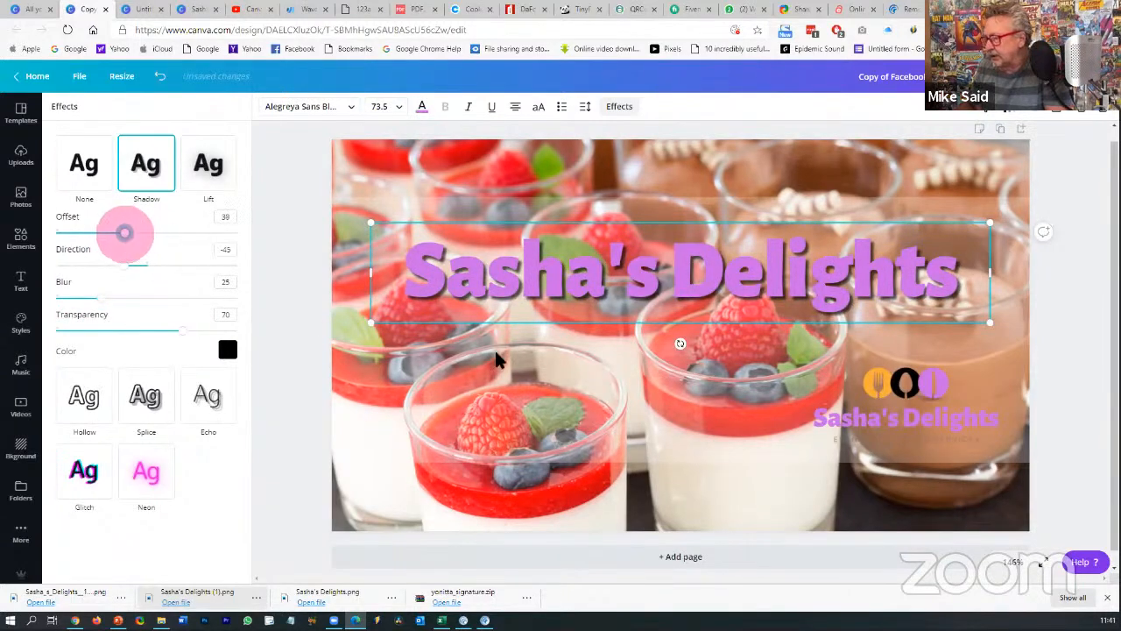
click(1083, 370)
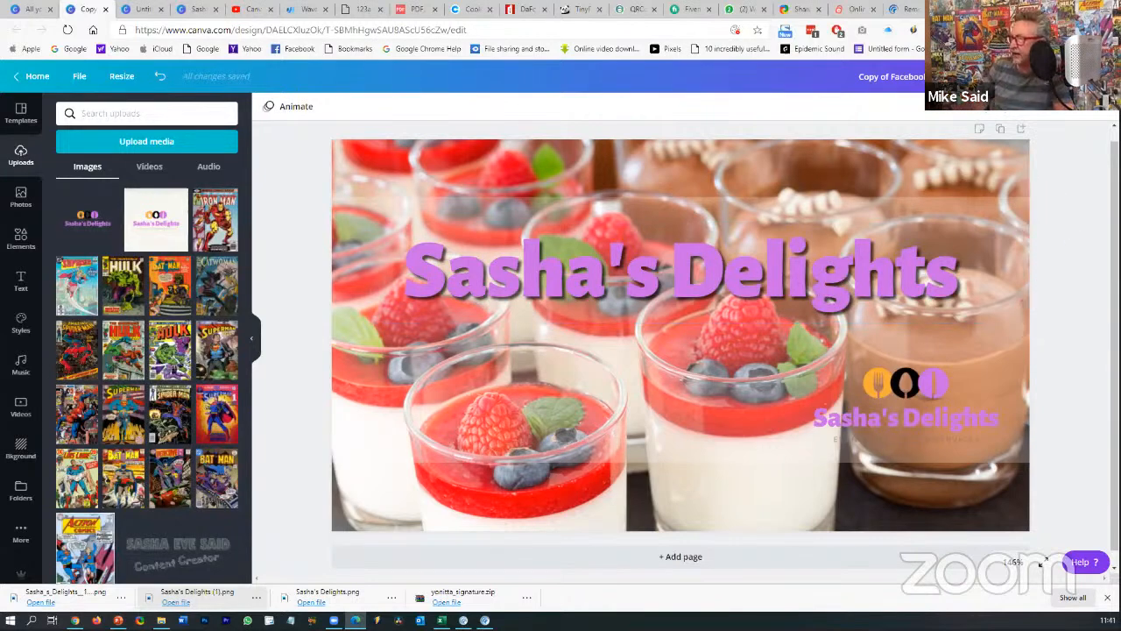
- Export the finished Sasha's Delights cover as a PNG file
click(1016, 76)
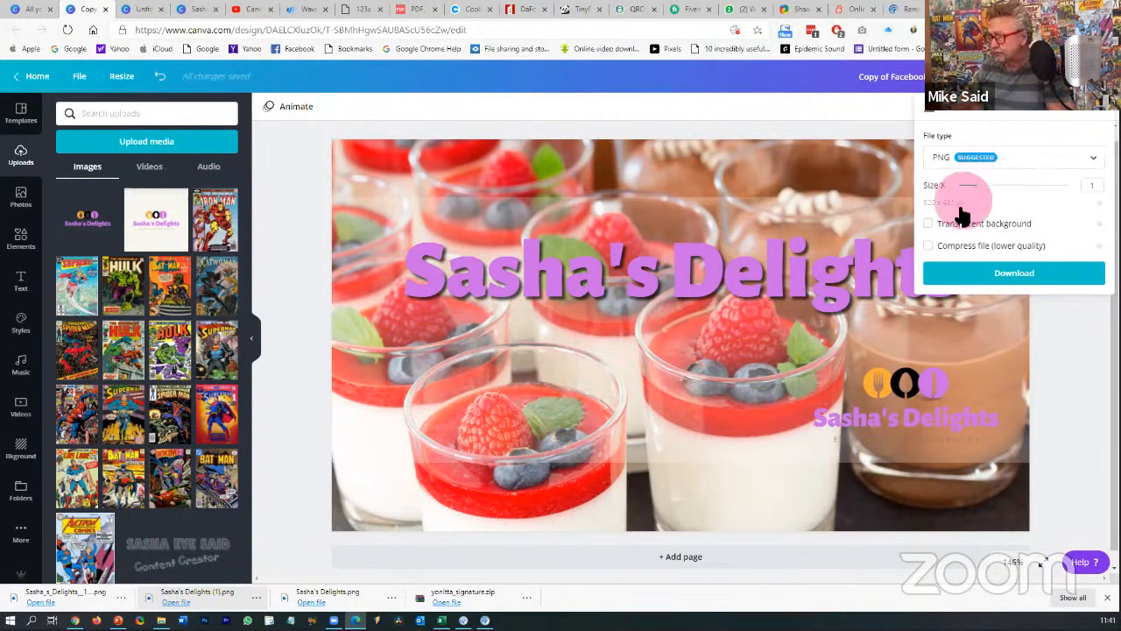
click(996, 273)
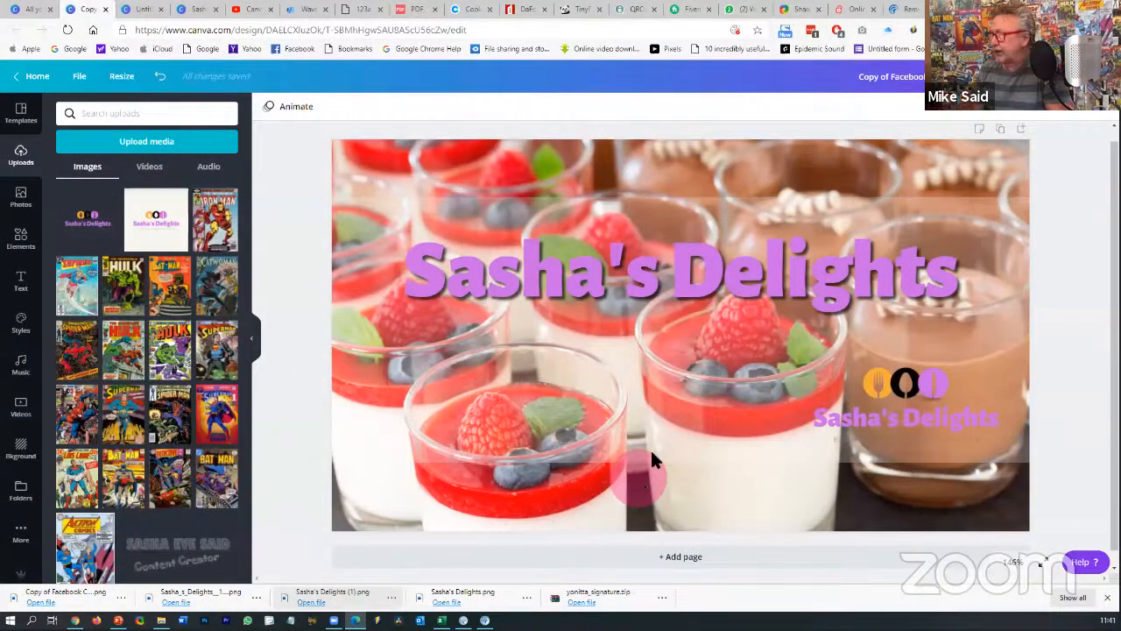
- Search the All your designs page for Instagram design formats
click(26, 9)
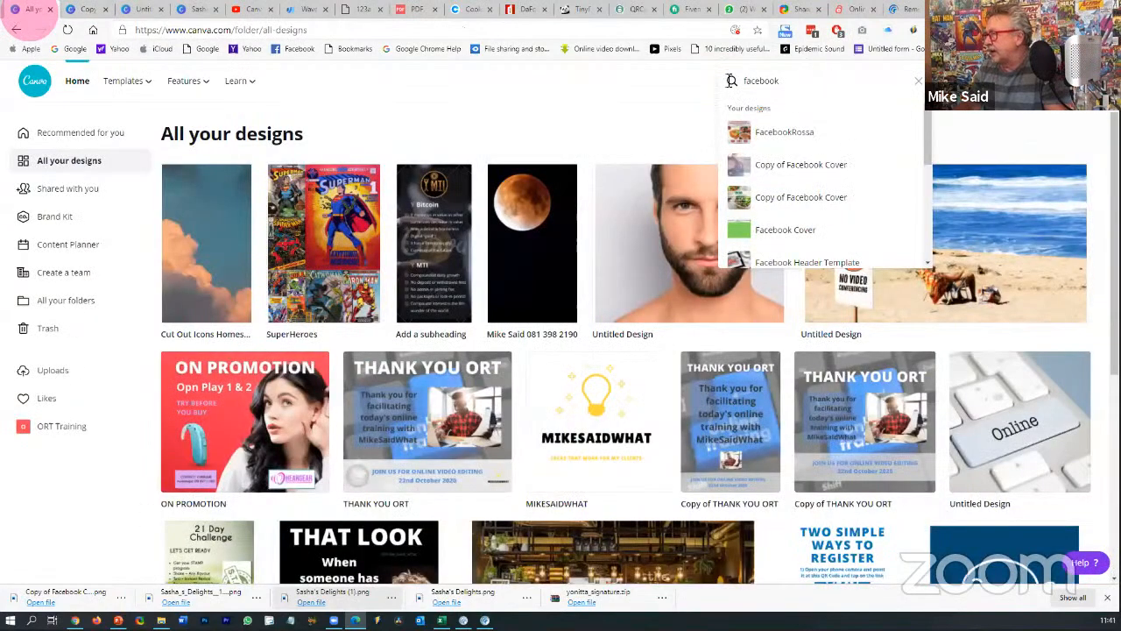
click(732, 80)
text(inst)
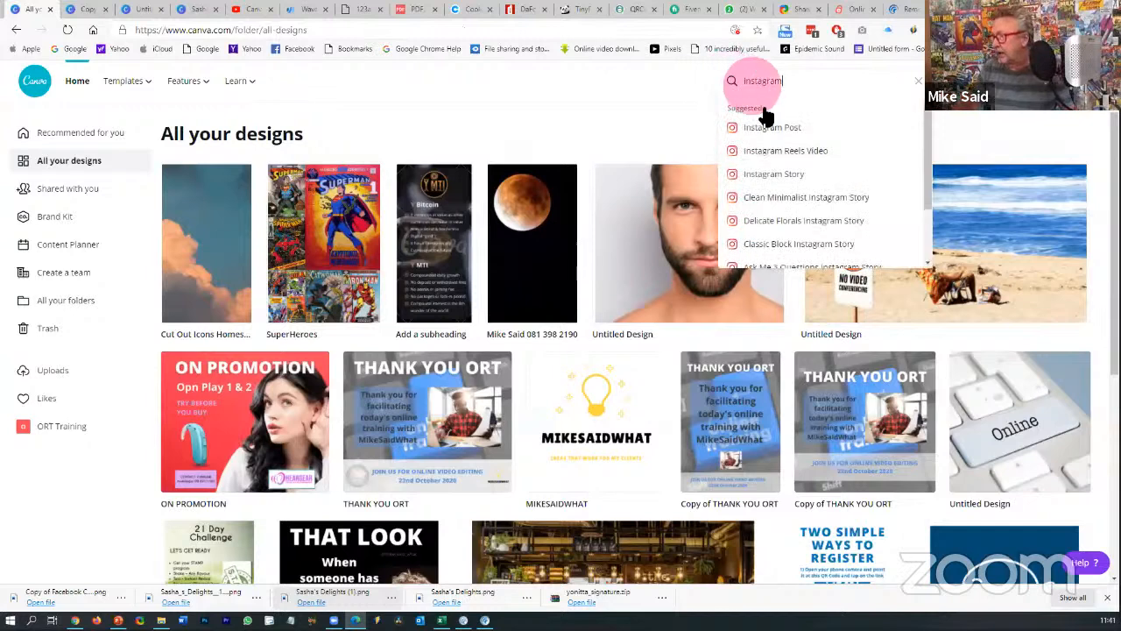
click(776, 129)
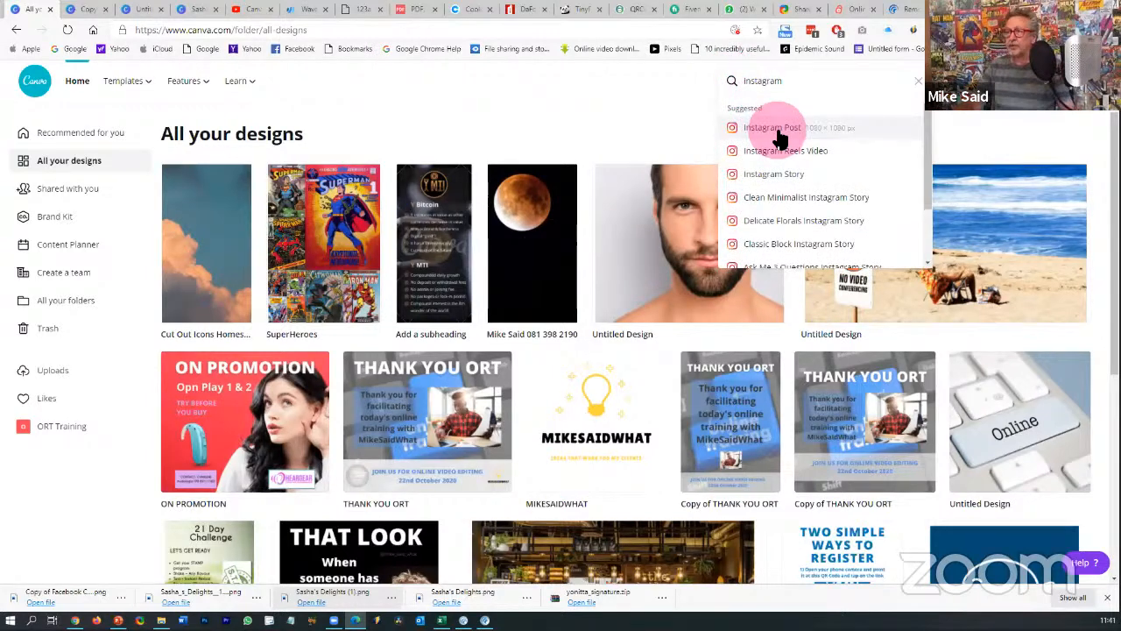
- Resize the design into a 1080 × 1080 Instagram Post copy
click(87, 11)
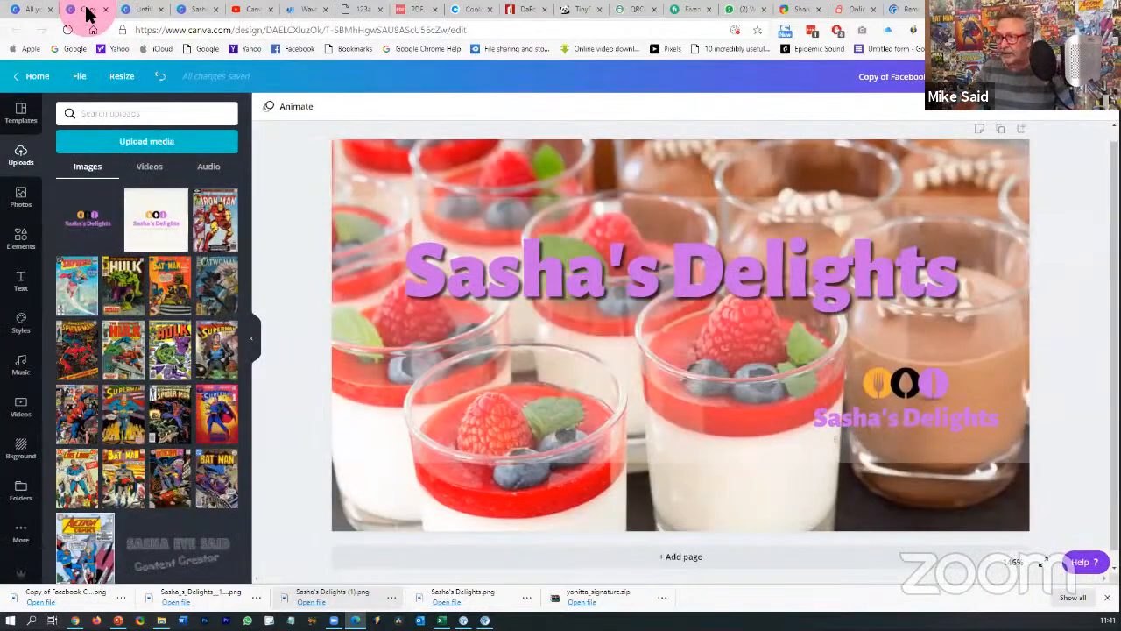
click(123, 78)
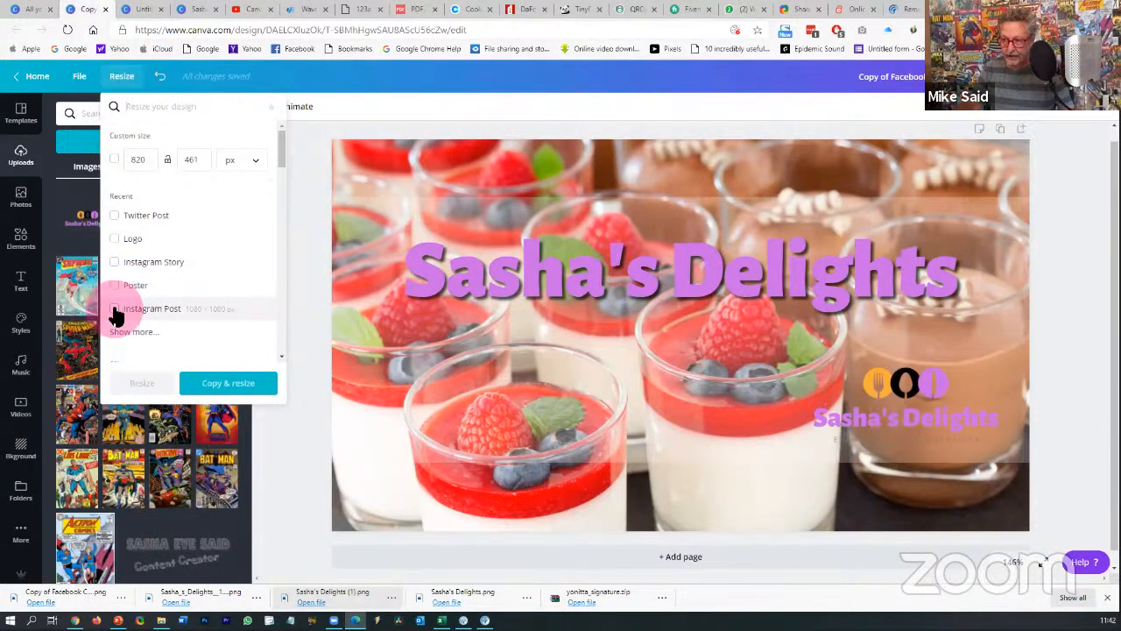
click(114, 311)
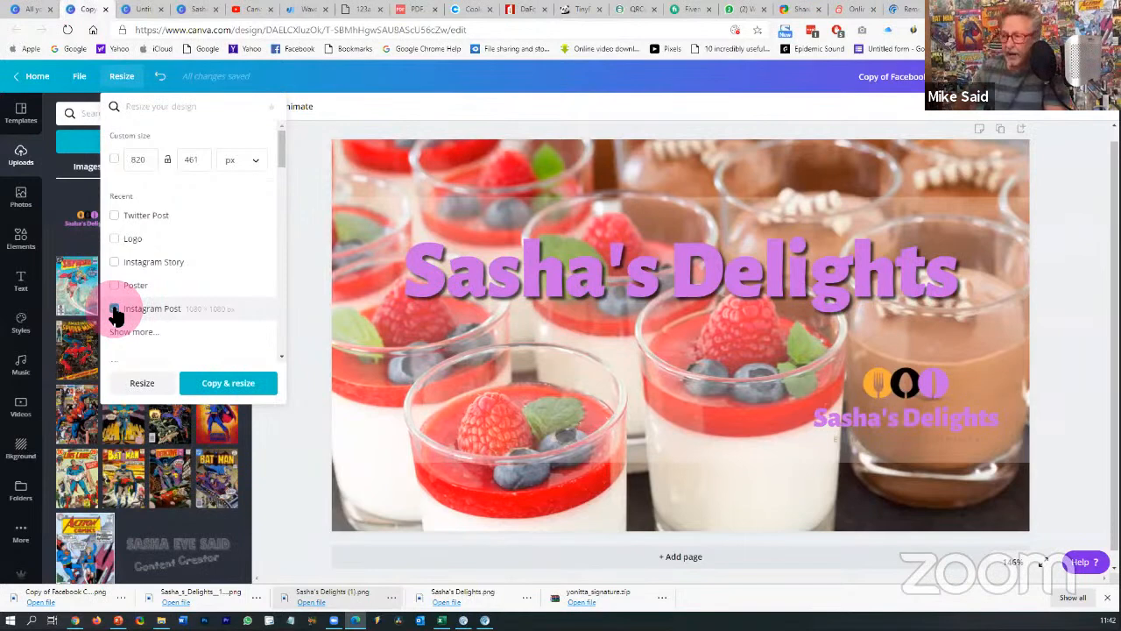
click(226, 383)
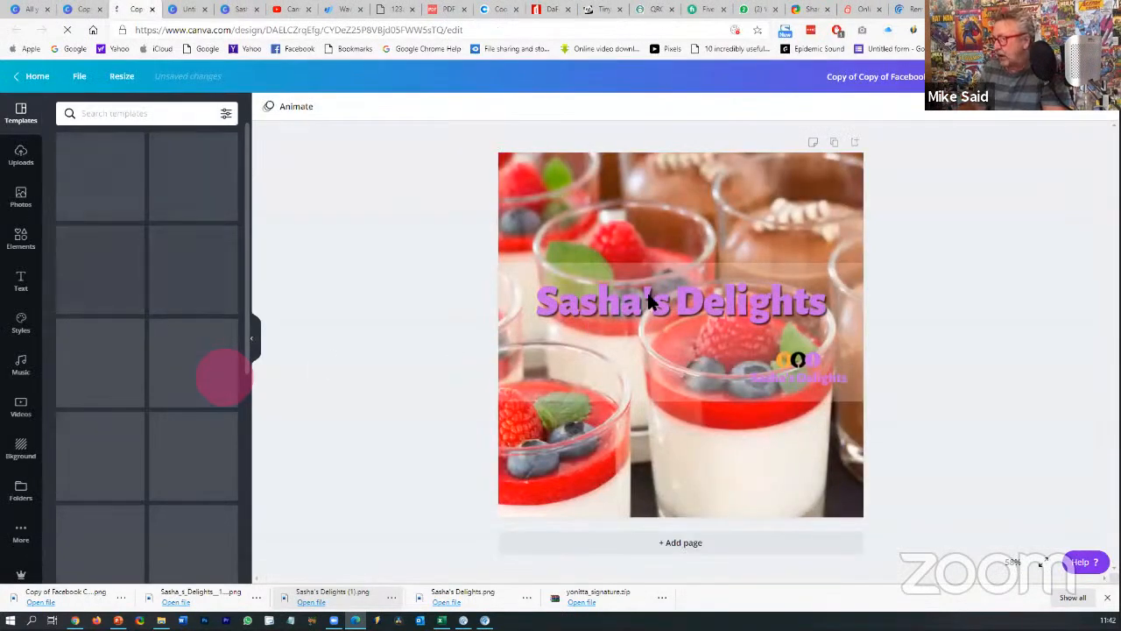
- Move the logo to the lower right and enlarge it, then raise the title to the top
click(658, 307)
drag(776, 355, 784, 480)
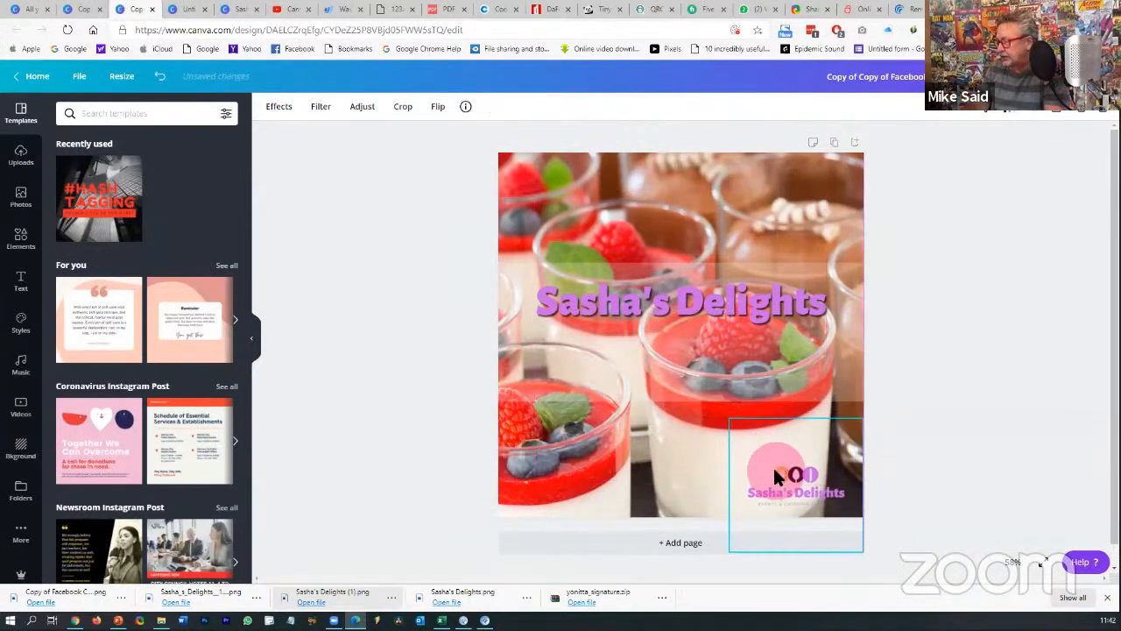
drag(734, 429, 732, 453)
click(835, 266)
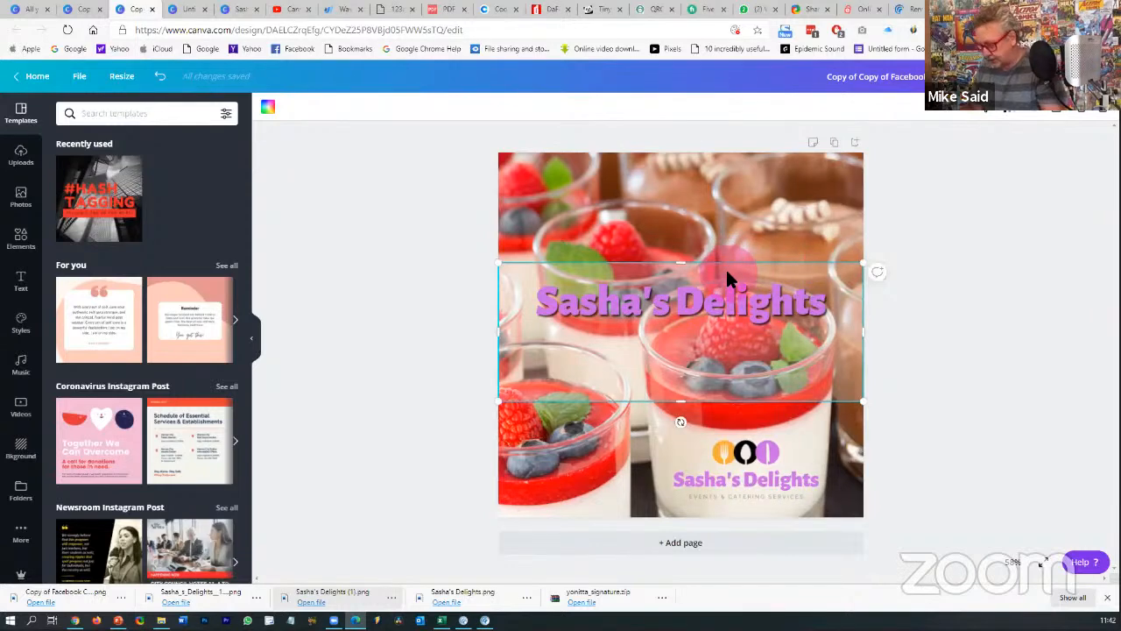
drag(676, 299, 679, 208)
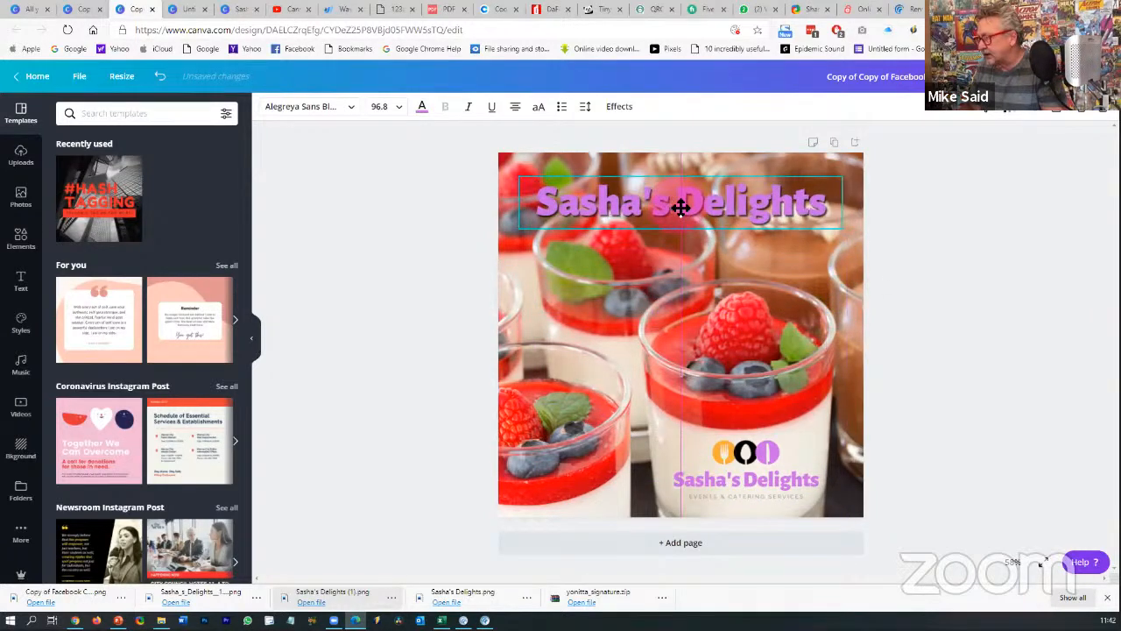
click(932, 285)
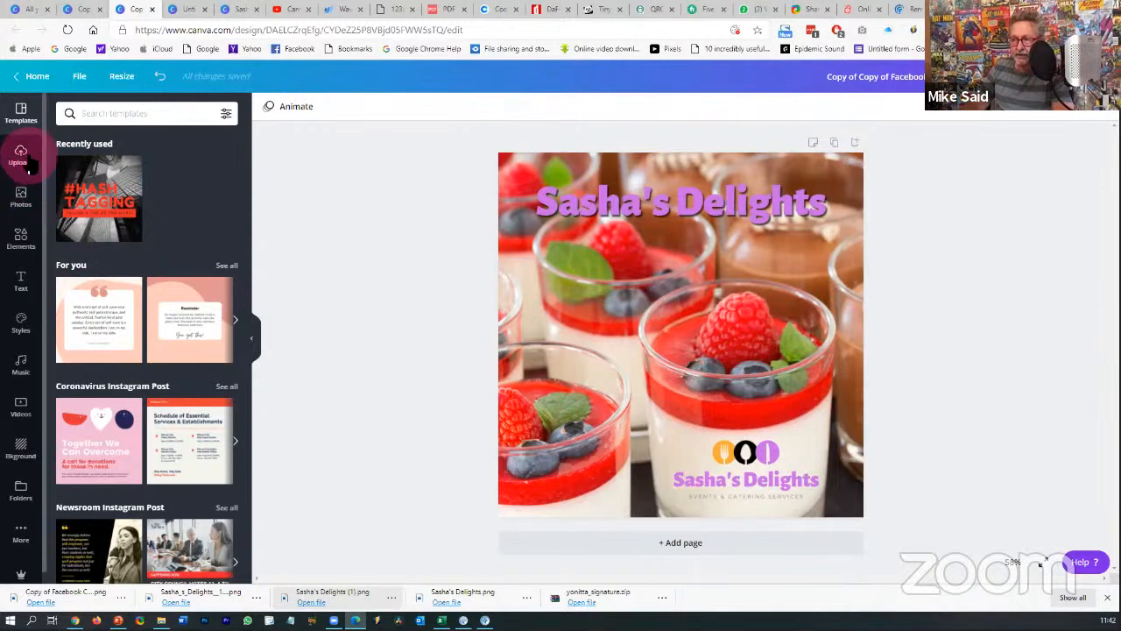
- Search Elements for 'Order now', then narrow the search to 'Order'
click(21, 237)
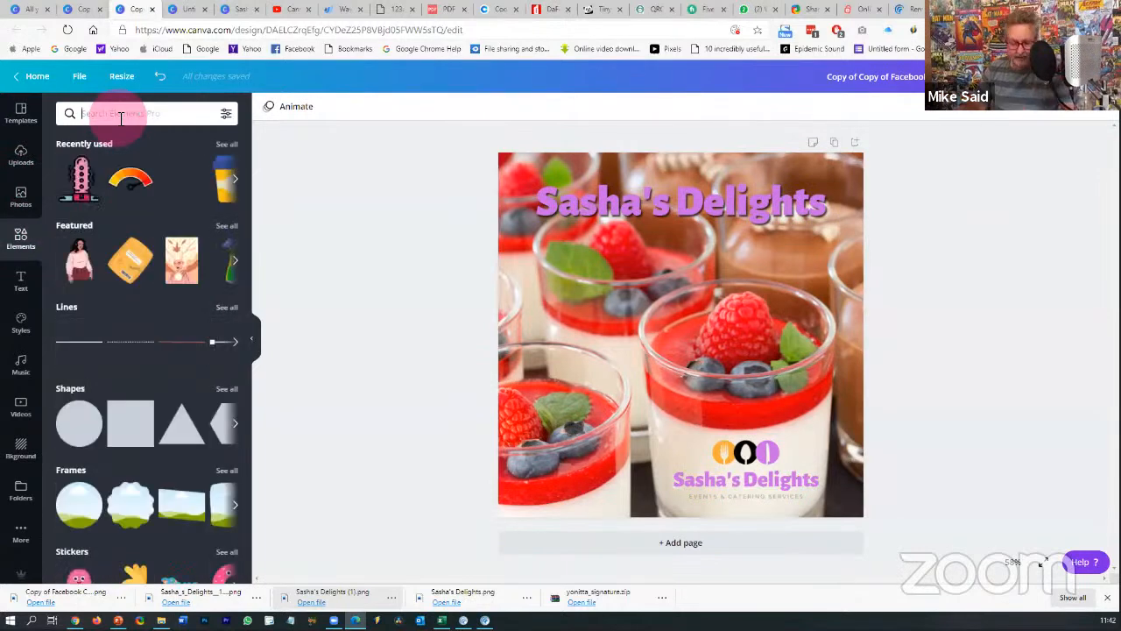
text(Order)
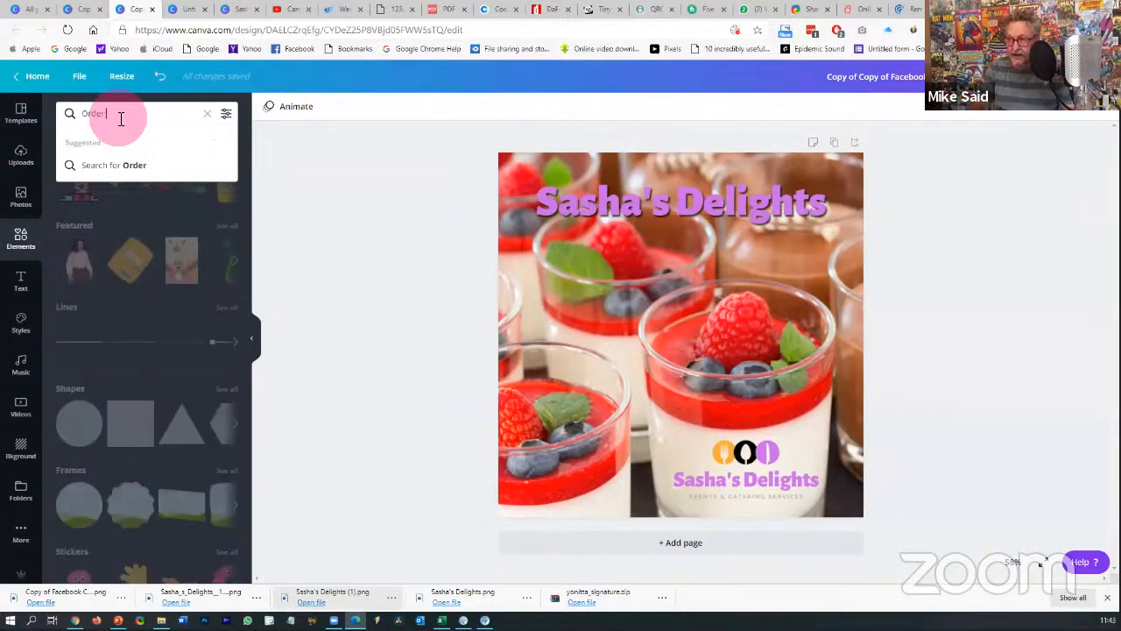
text( now)
key(Return)
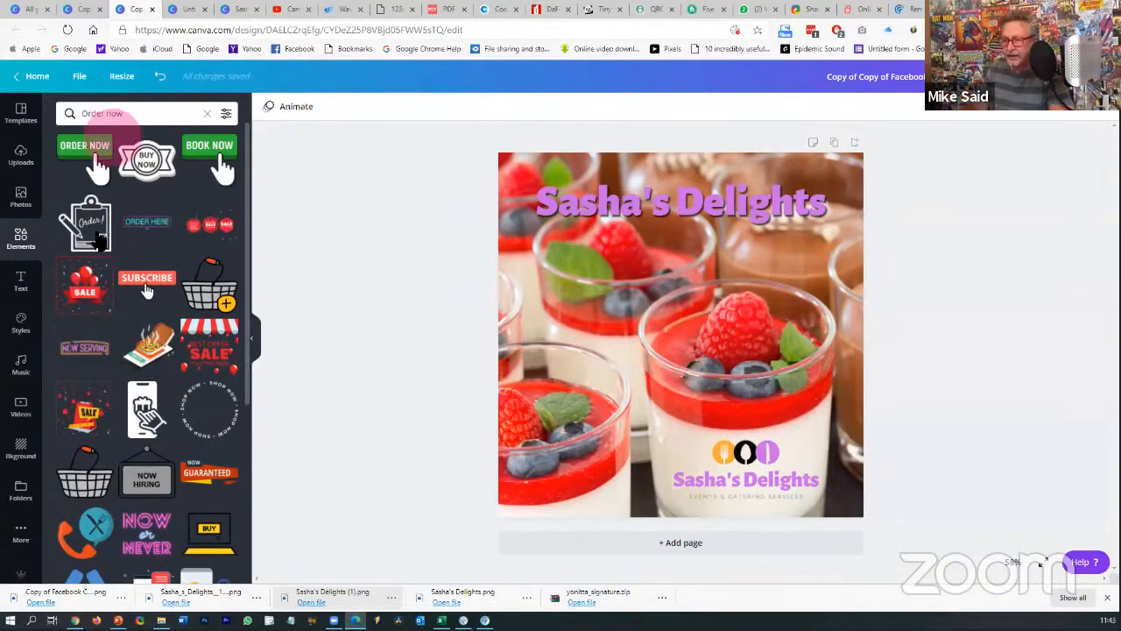
scroll(151, 357, down, 3)
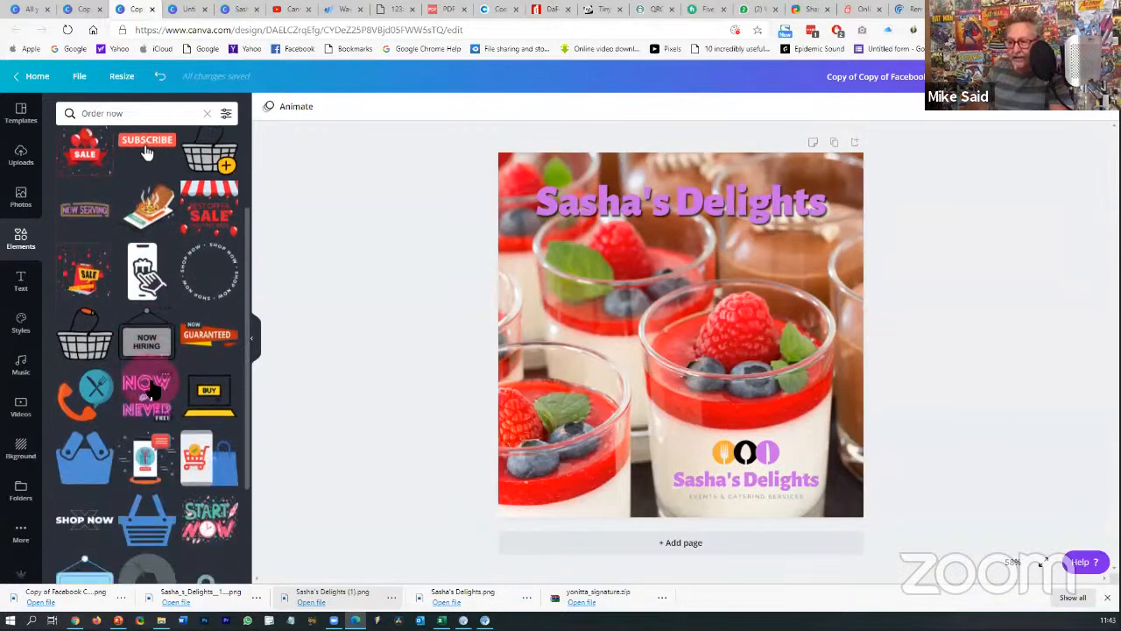
scroll(152, 390, up, 3)
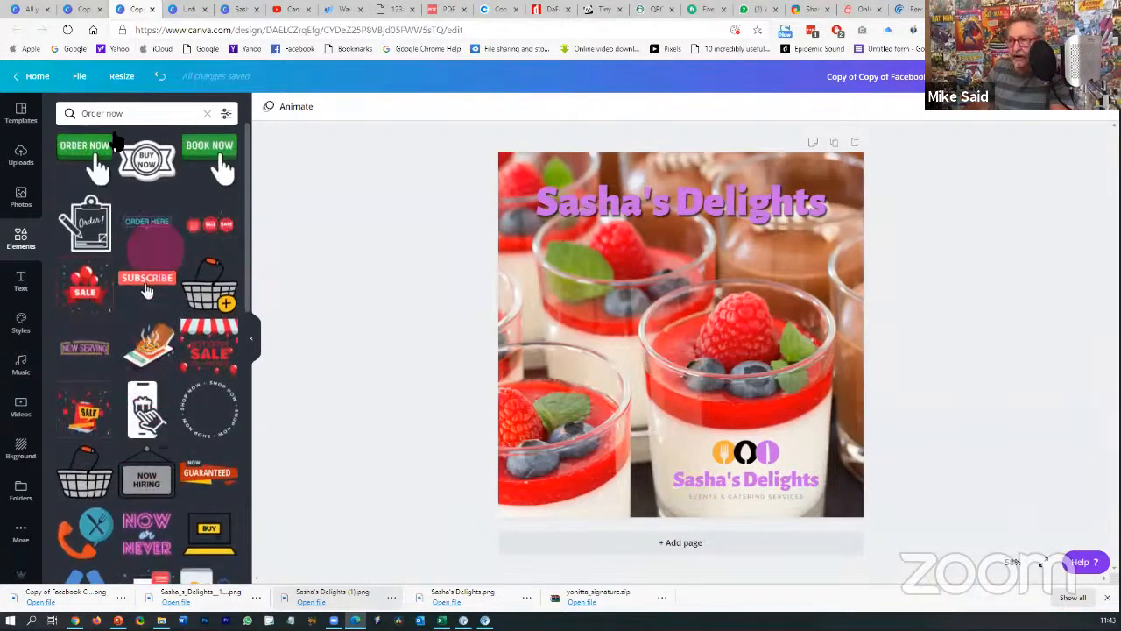
double_click(113, 114)
key(BackSpace)
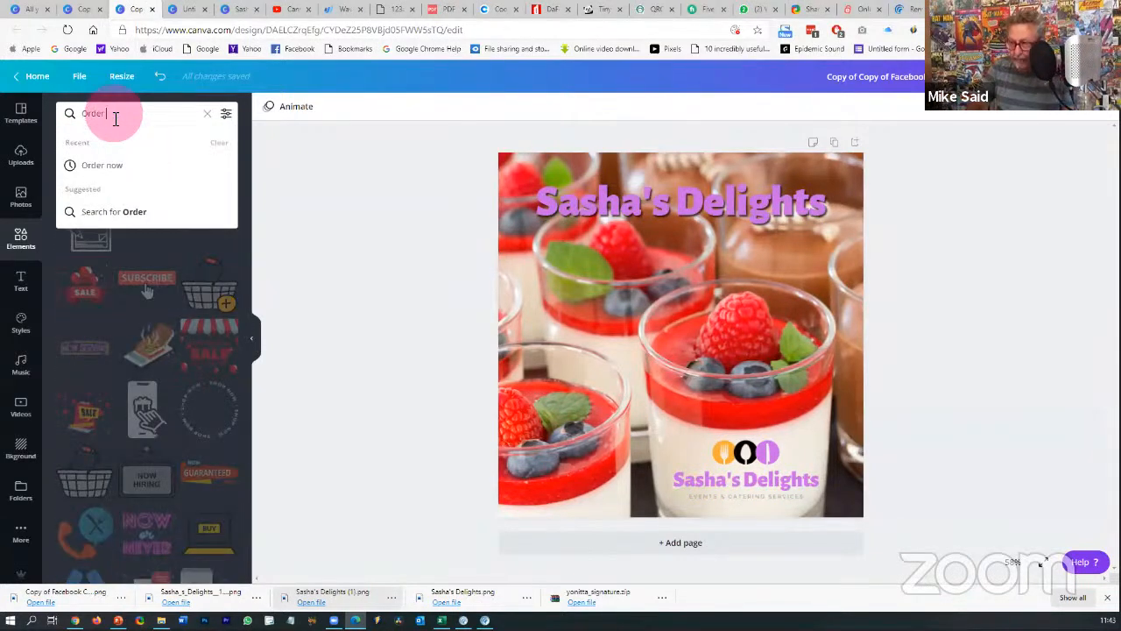
key(Return)
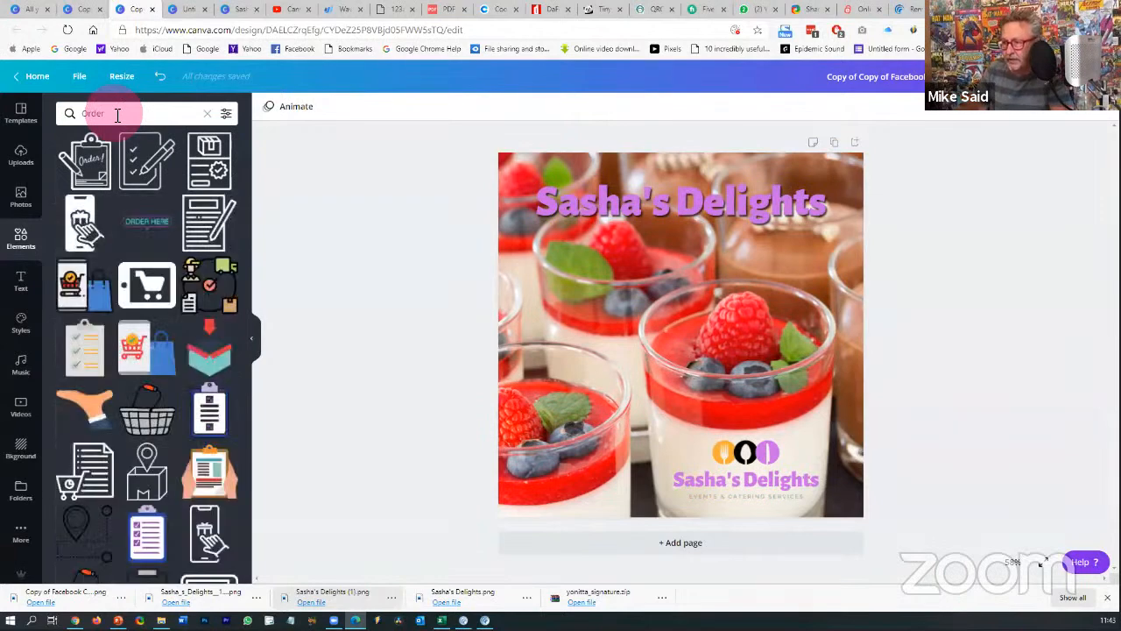
scroll(153, 381, down, 4)
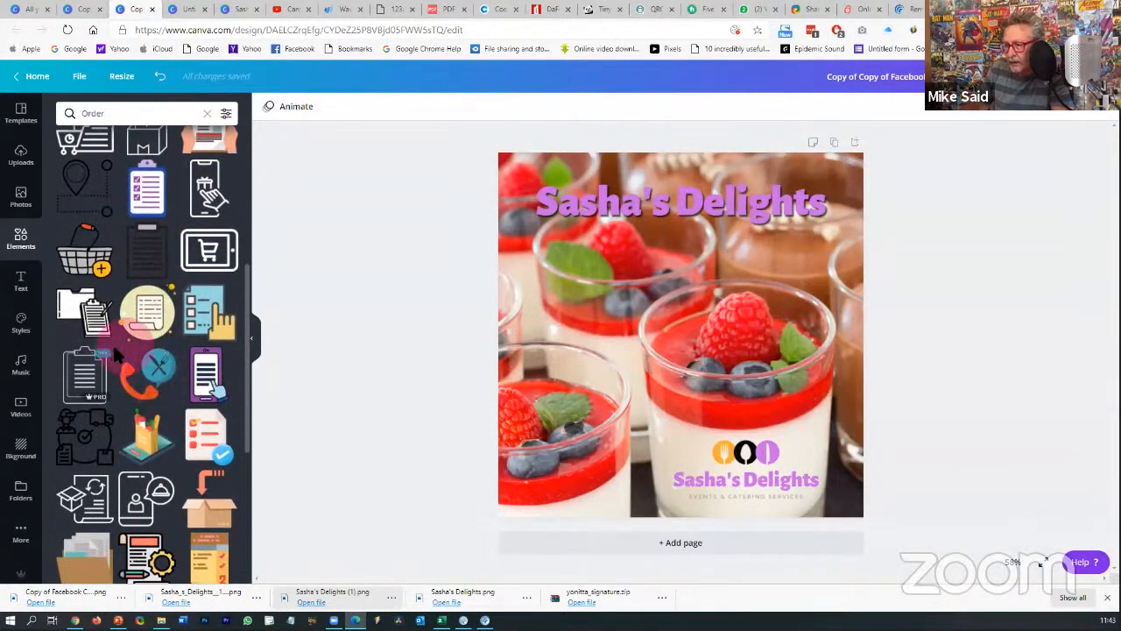
- Add the purple phone-ordering graphic and place it on the left of the post
click(205, 377)
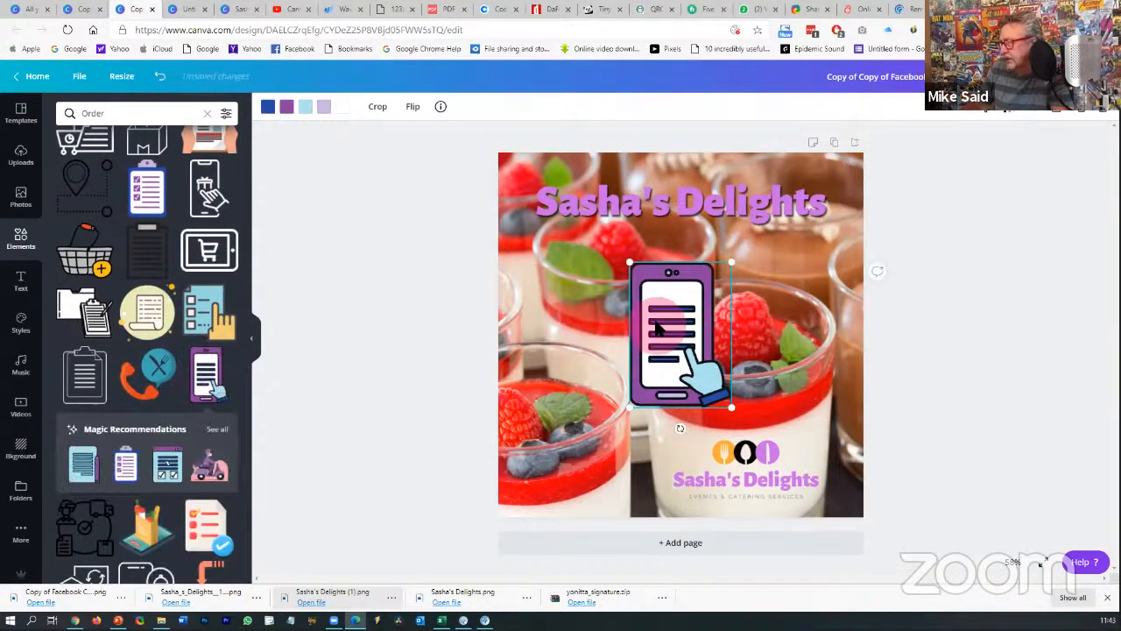
drag(651, 315, 550, 327)
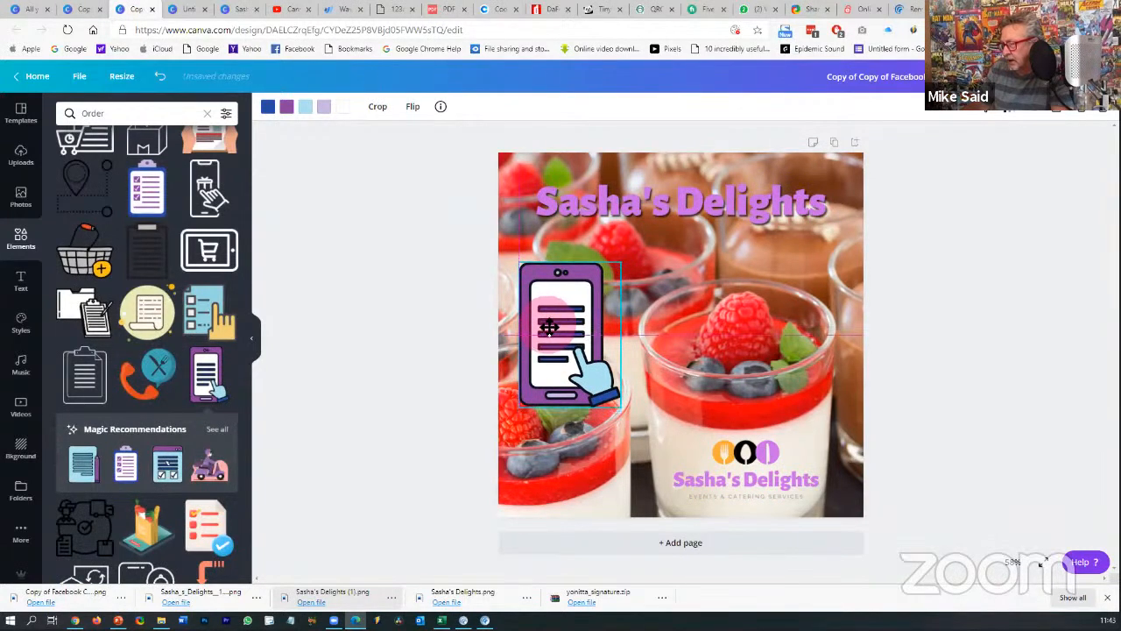
click(970, 330)
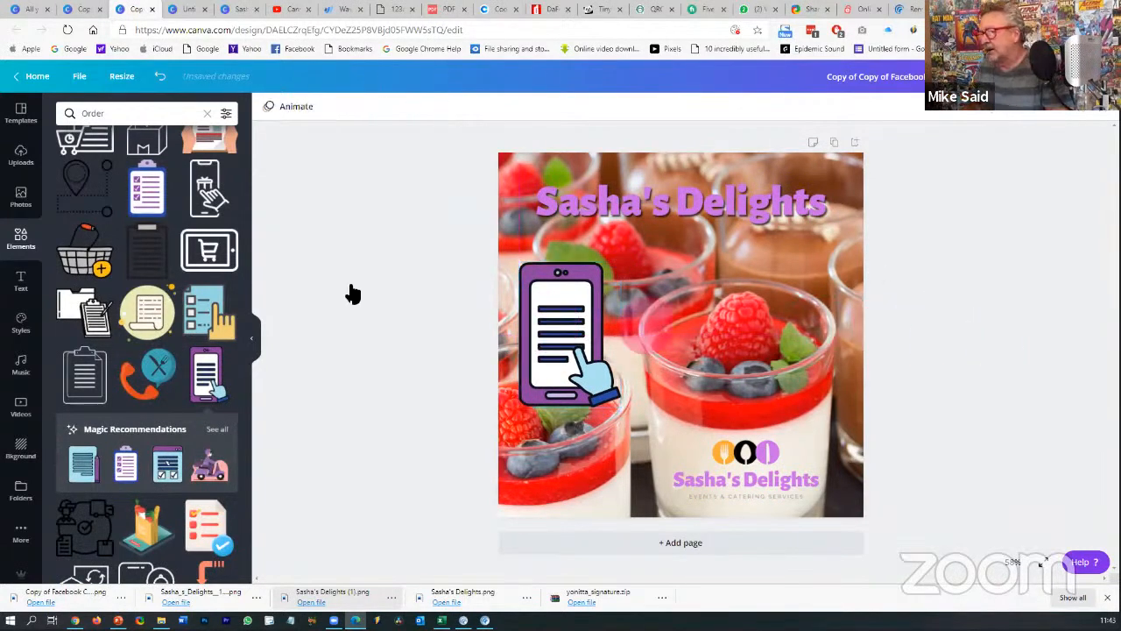
click(22, 282)
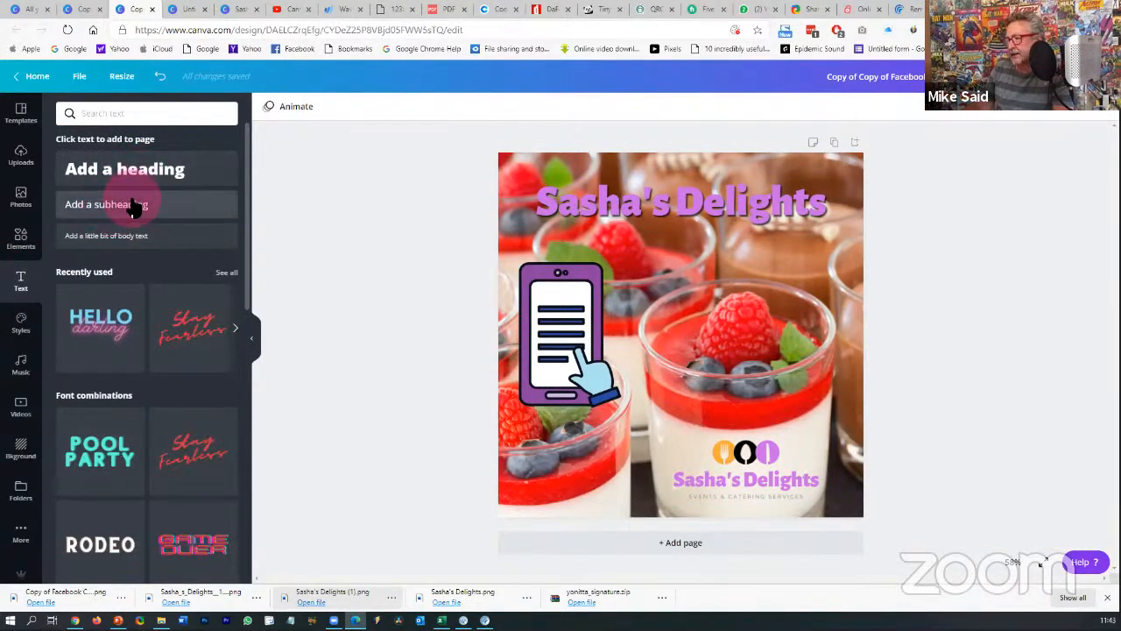
click(142, 205)
drag(693, 368, 713, 310)
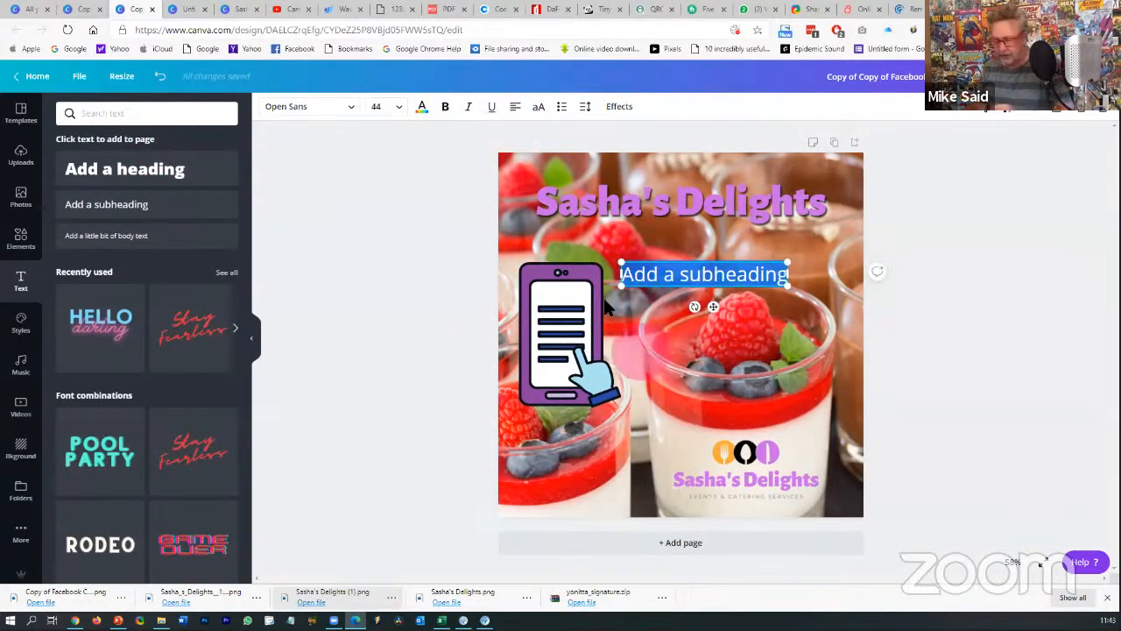
text(ORDER)
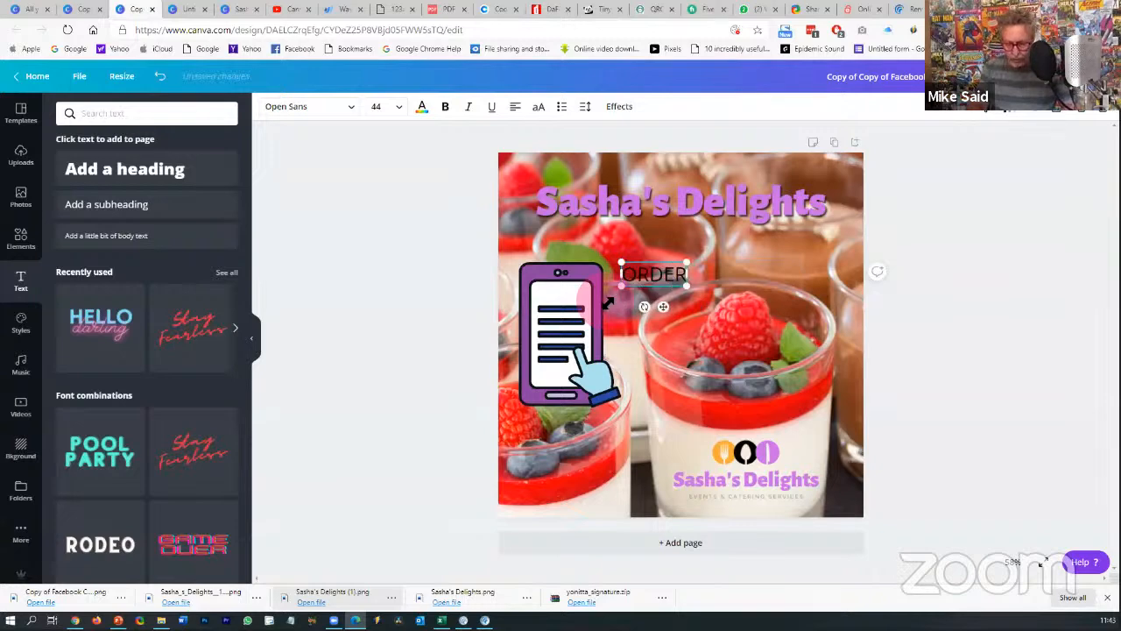
text( ONLINE)
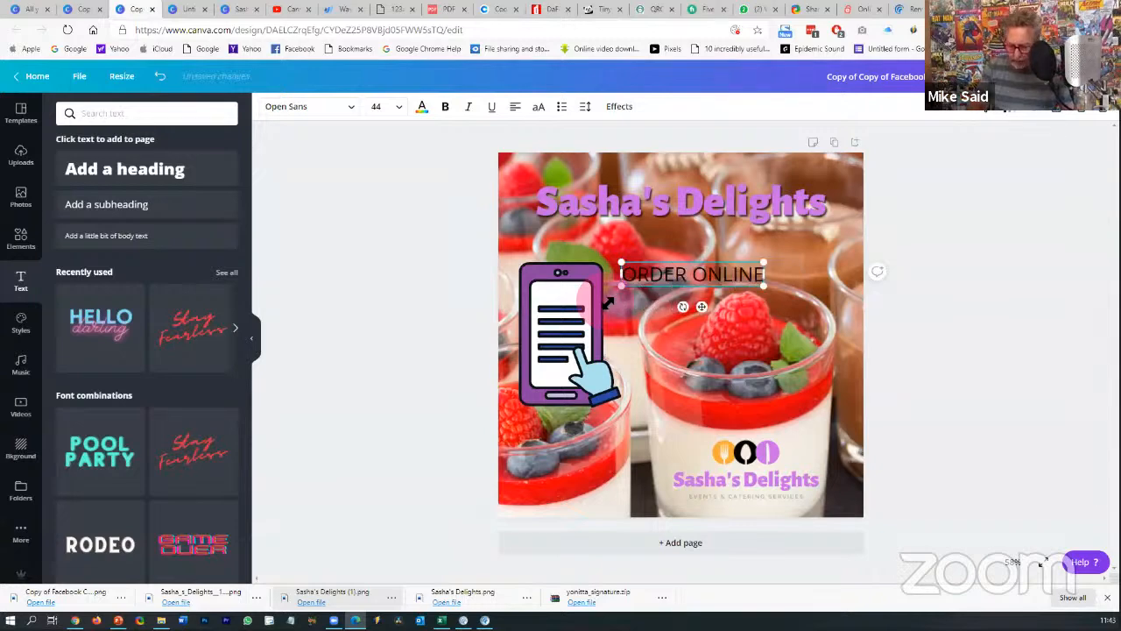
text( OT)
key(BackSpace)
key(BackSpace)
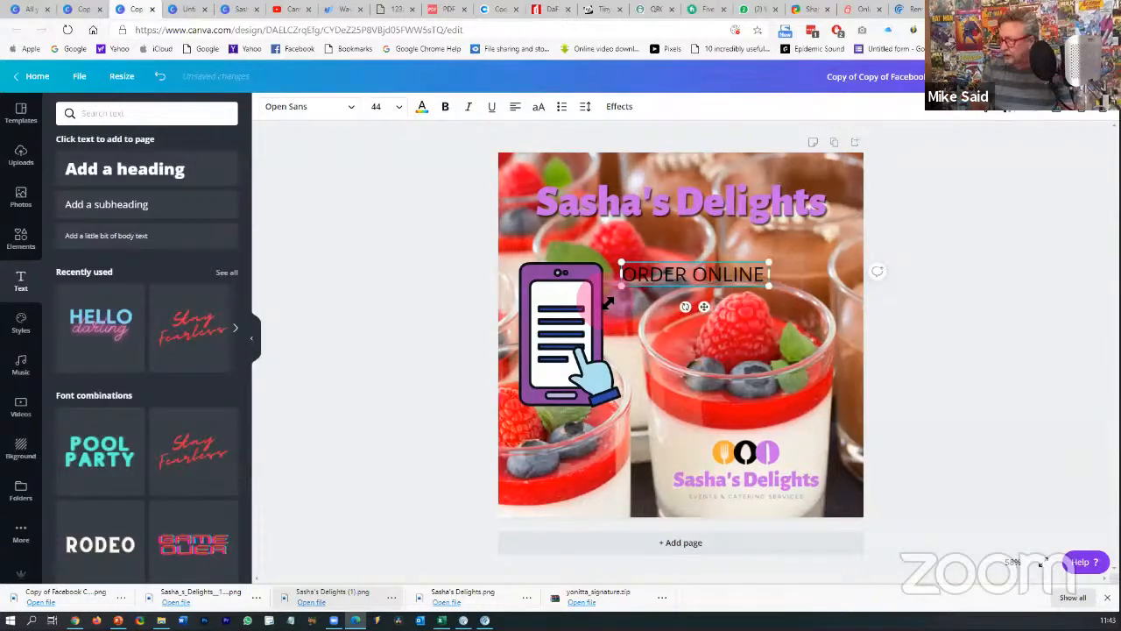
text(TODAY)
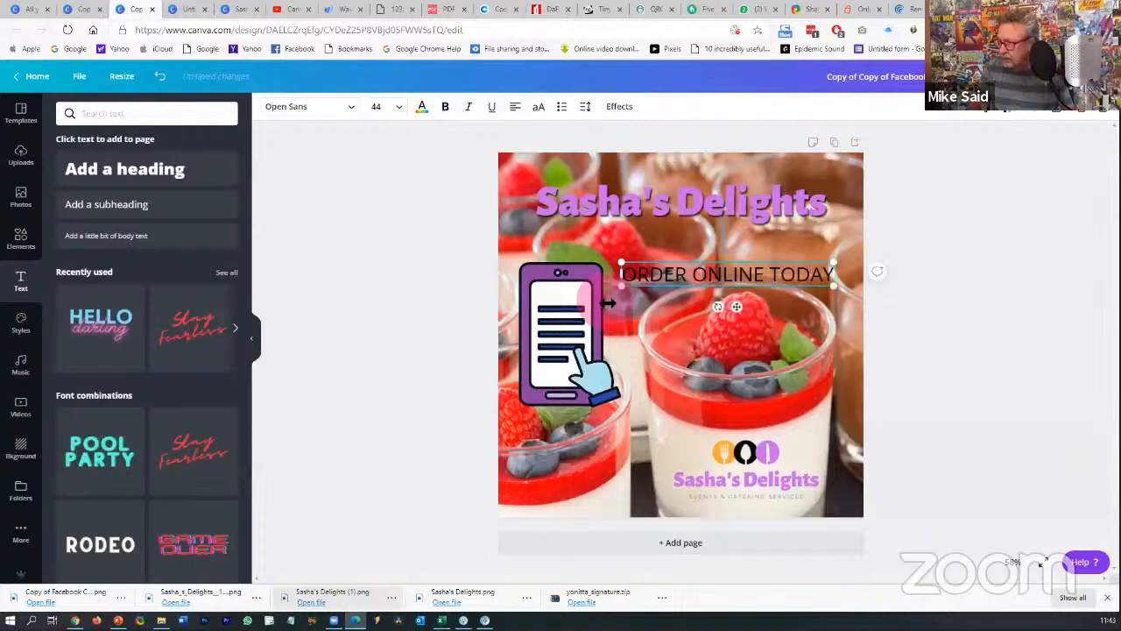
key(Return)
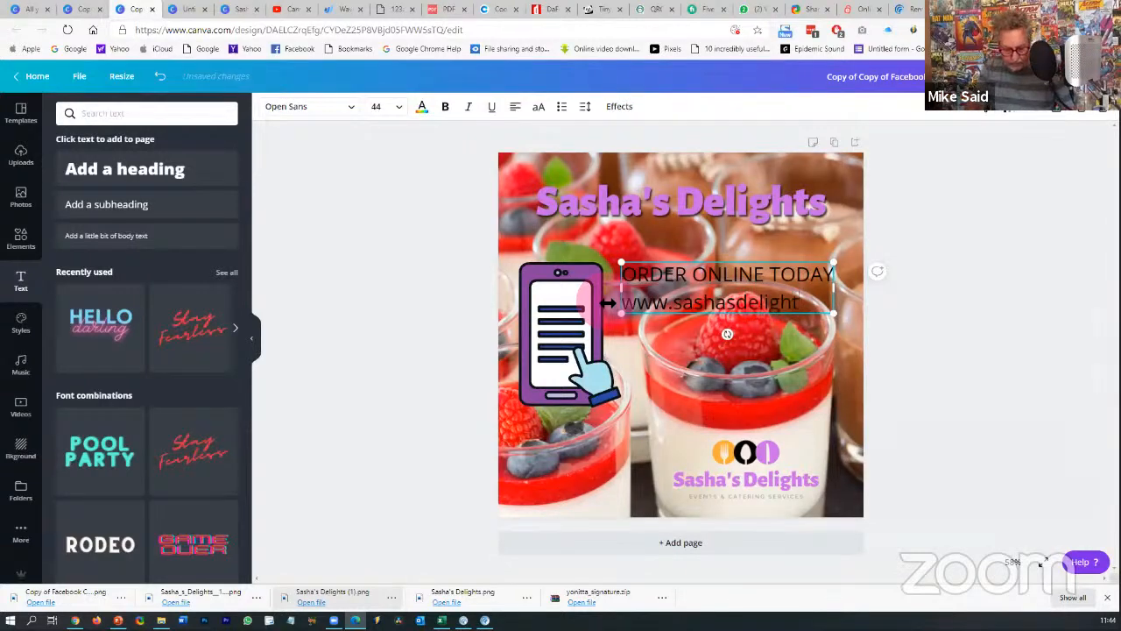
text(co)
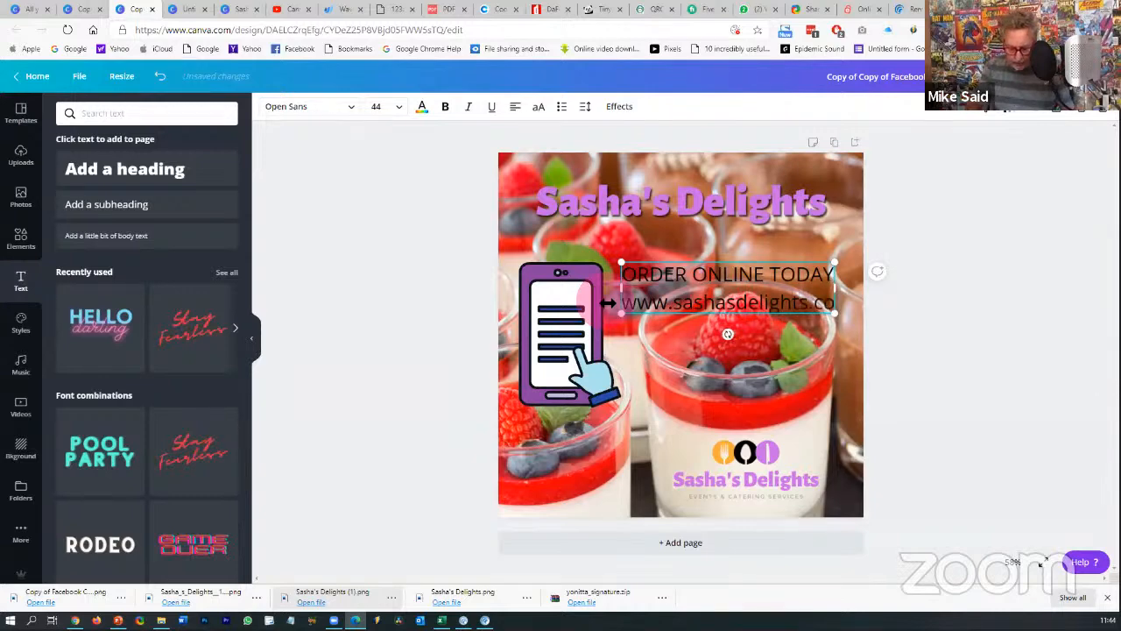
text(.za)
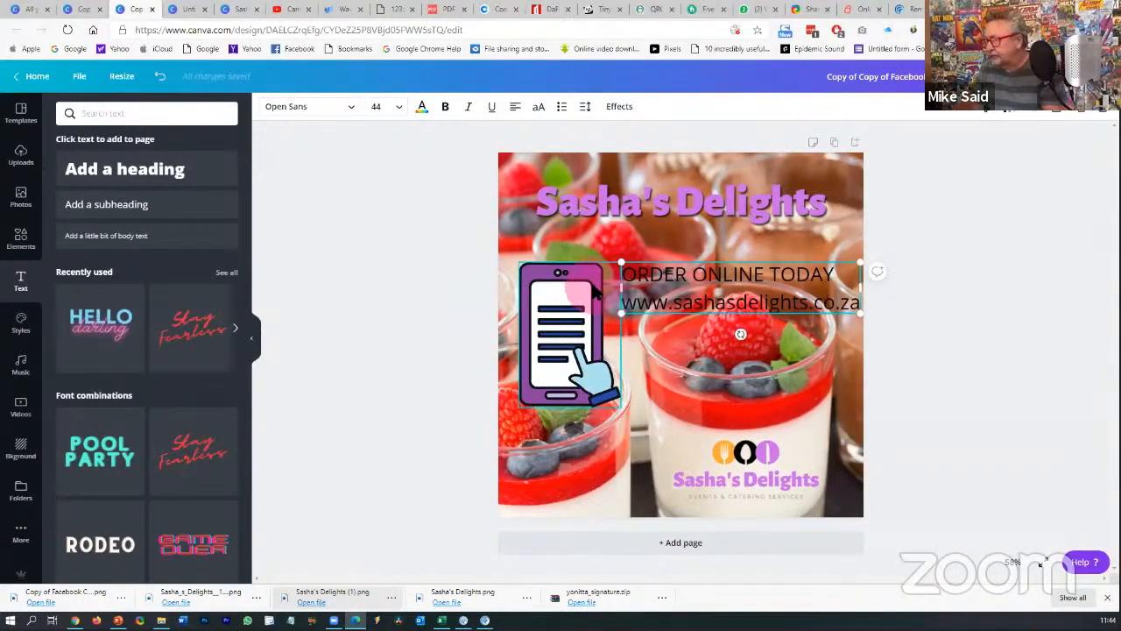
drag(593, 289, 580, 284)
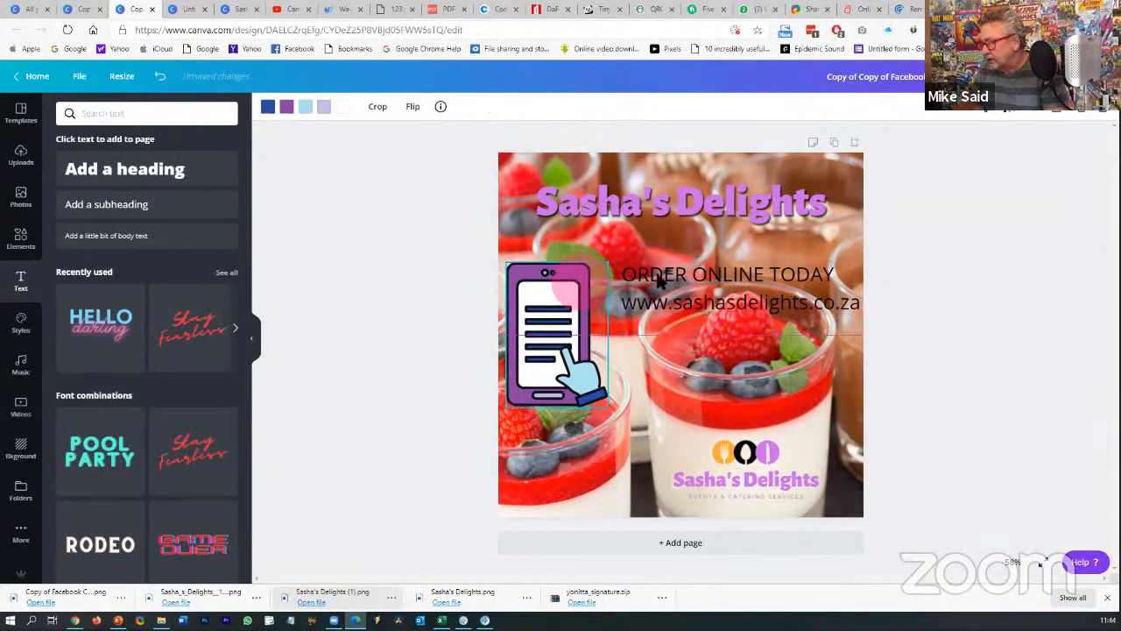
drag(677, 274, 666, 273)
- Make both text lines white, bold and font size 42
triple_click(666, 274)
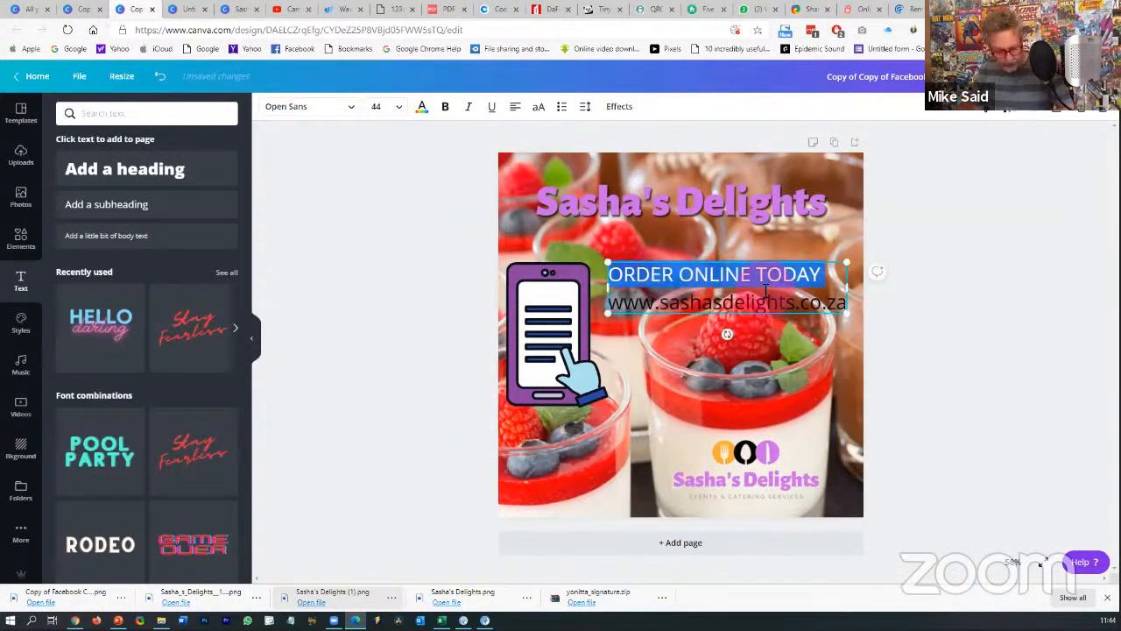
drag(765, 289, 762, 307)
click(422, 107)
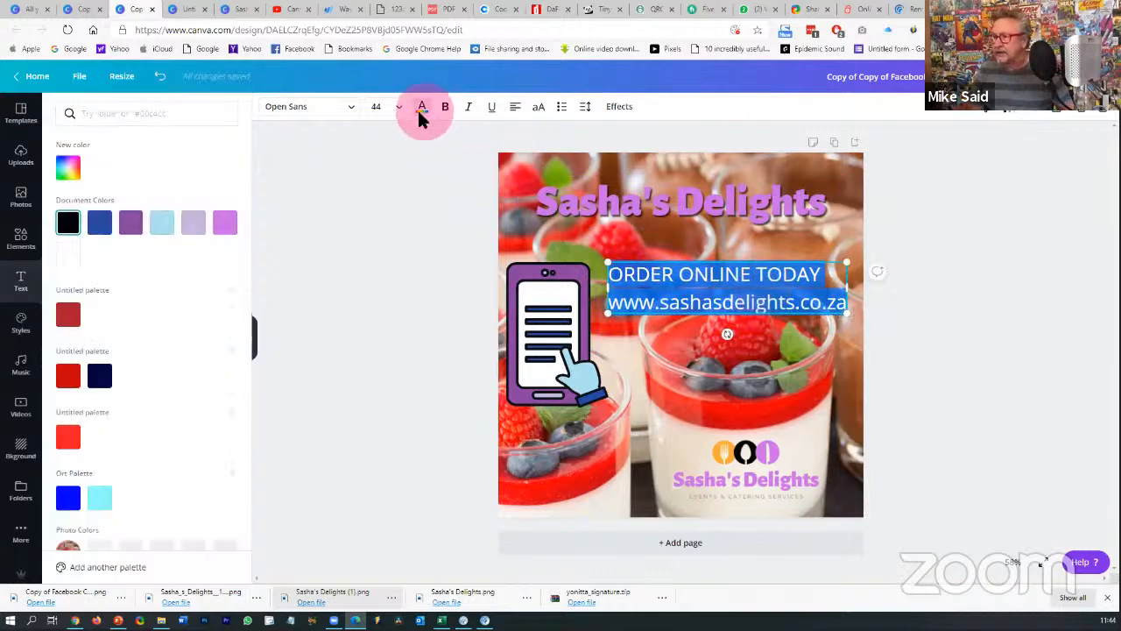
click(68, 255)
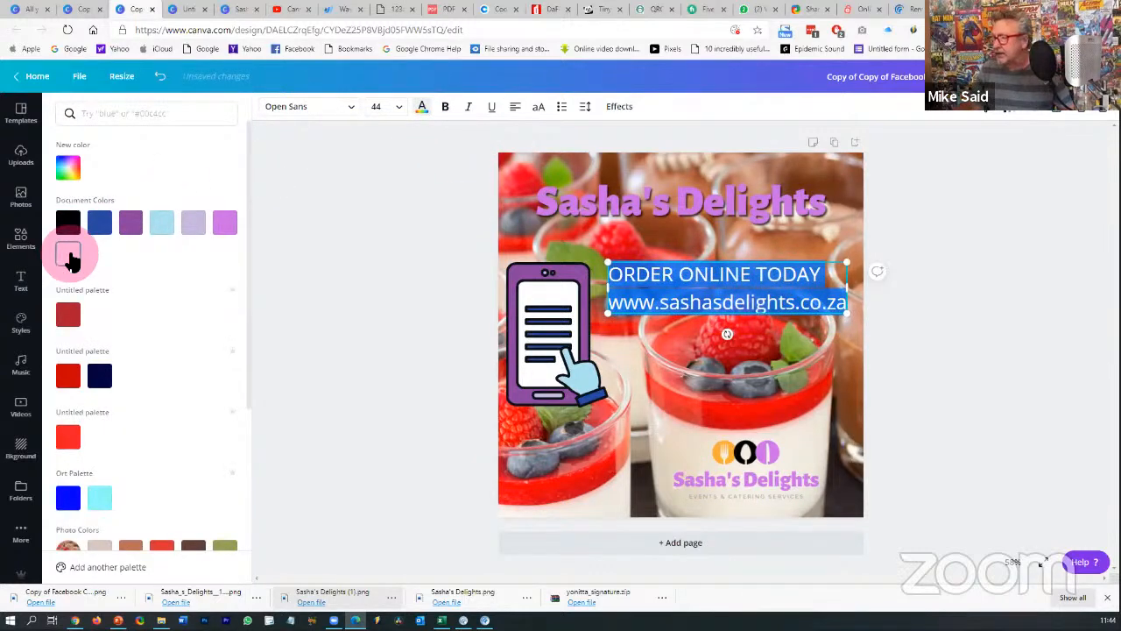
click(446, 108)
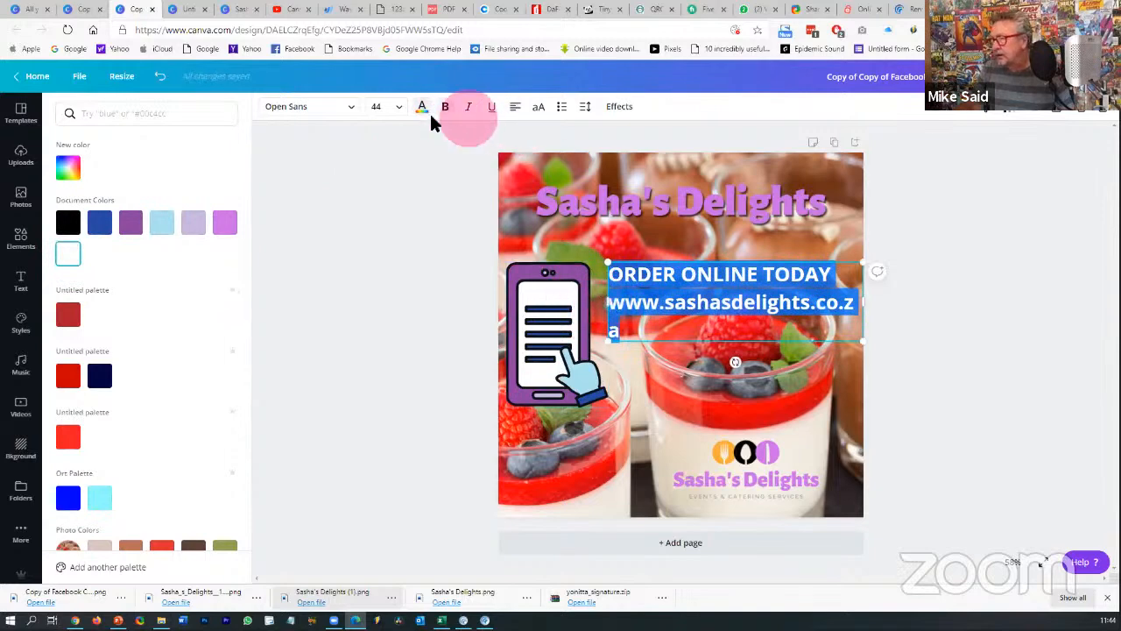
click(403, 114)
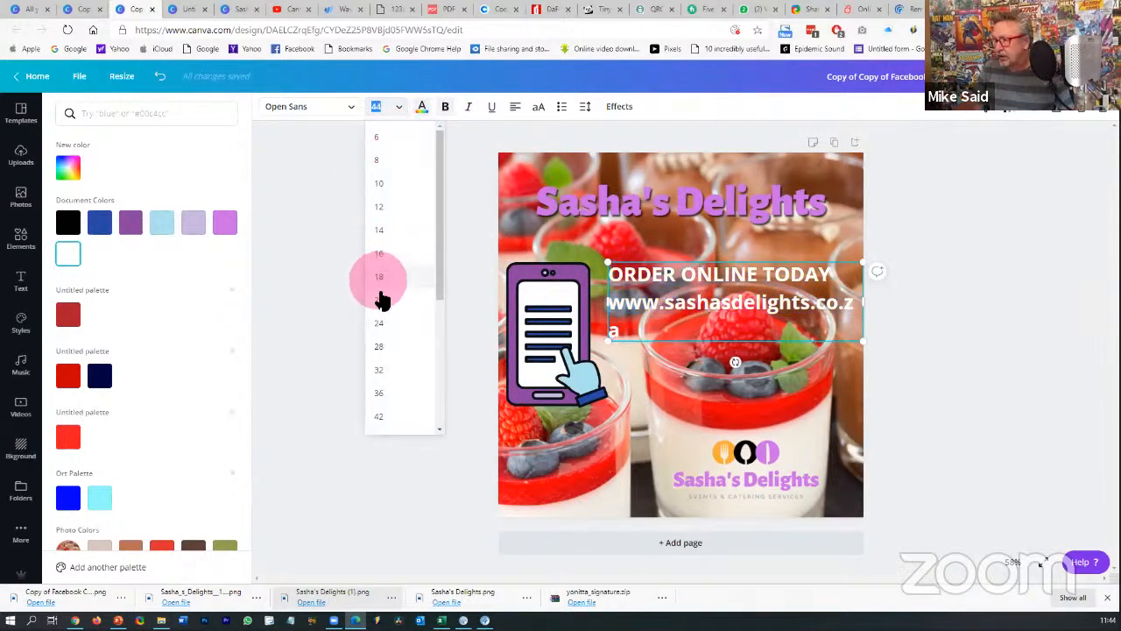
click(386, 416)
- Nudge the ORDER ONLINE TODAY text box slightly left and reselect it
click(989, 347)
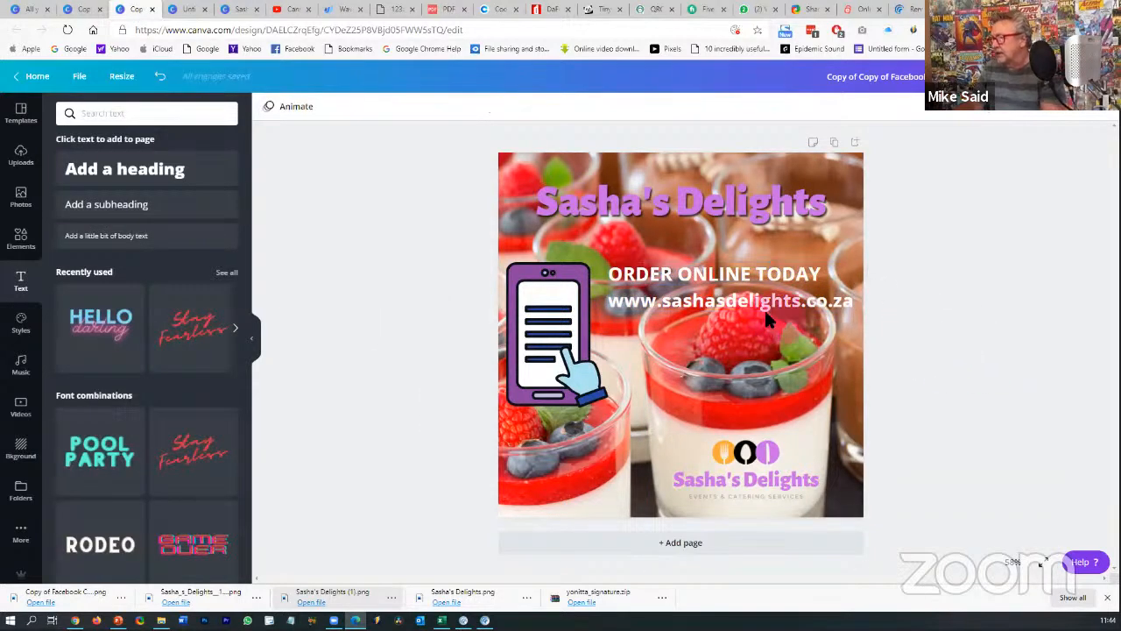
drag(764, 314, 757, 313)
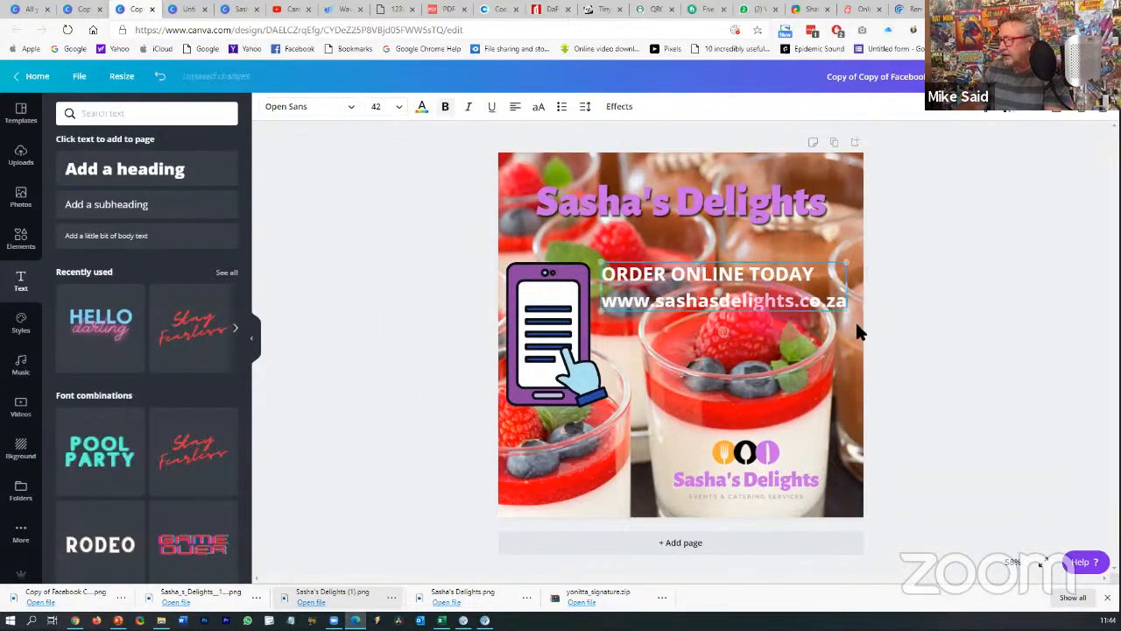
click(945, 325)
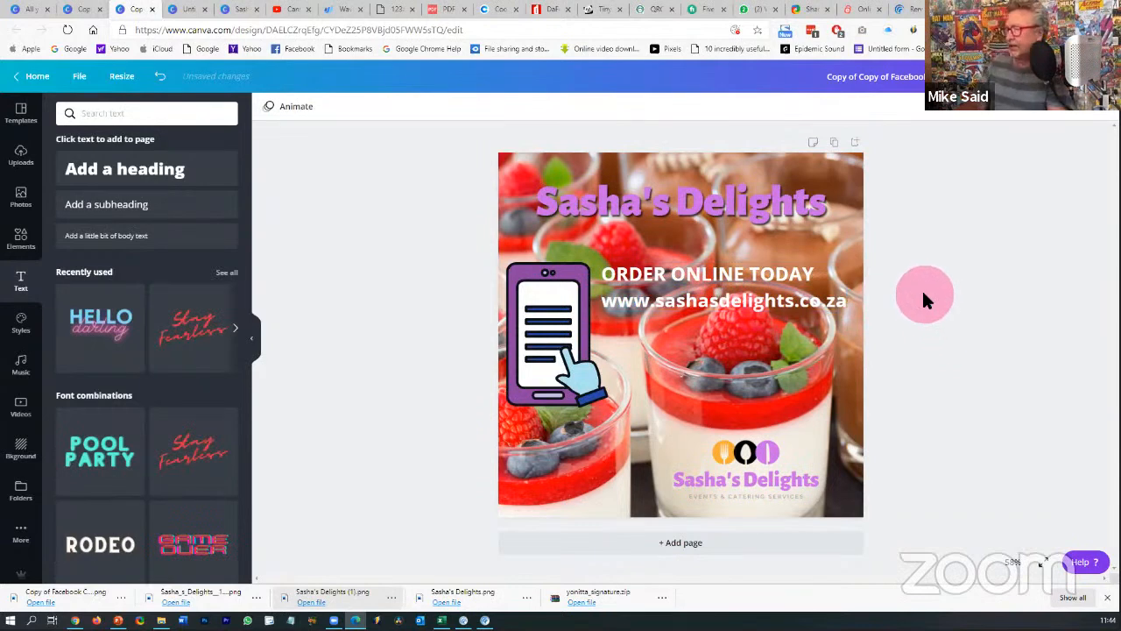
click(754, 272)
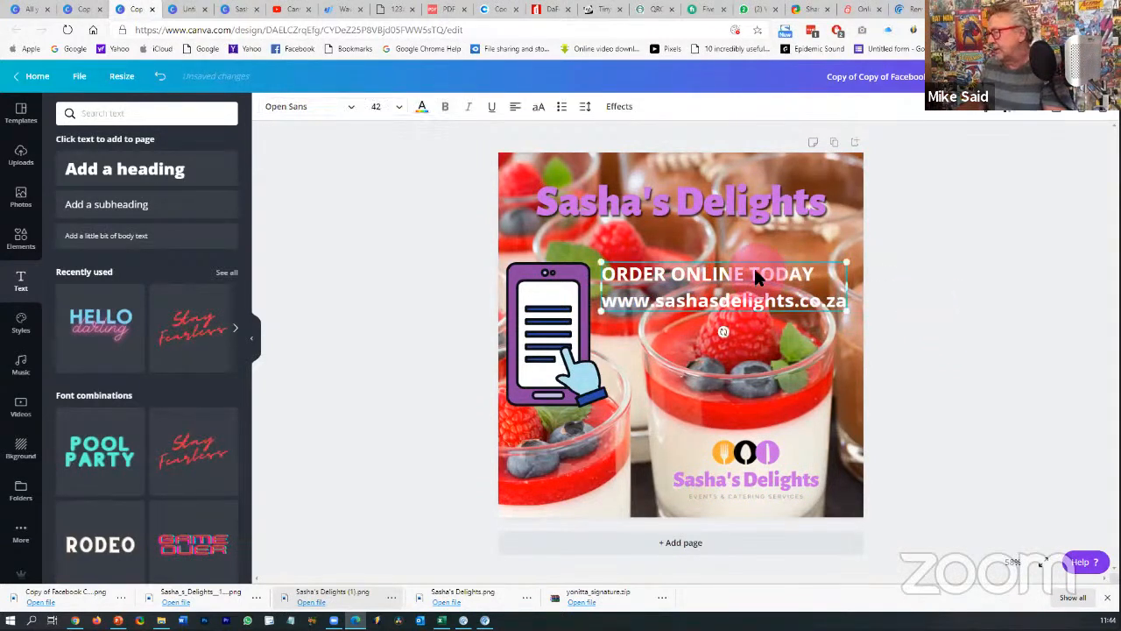
click(619, 106)
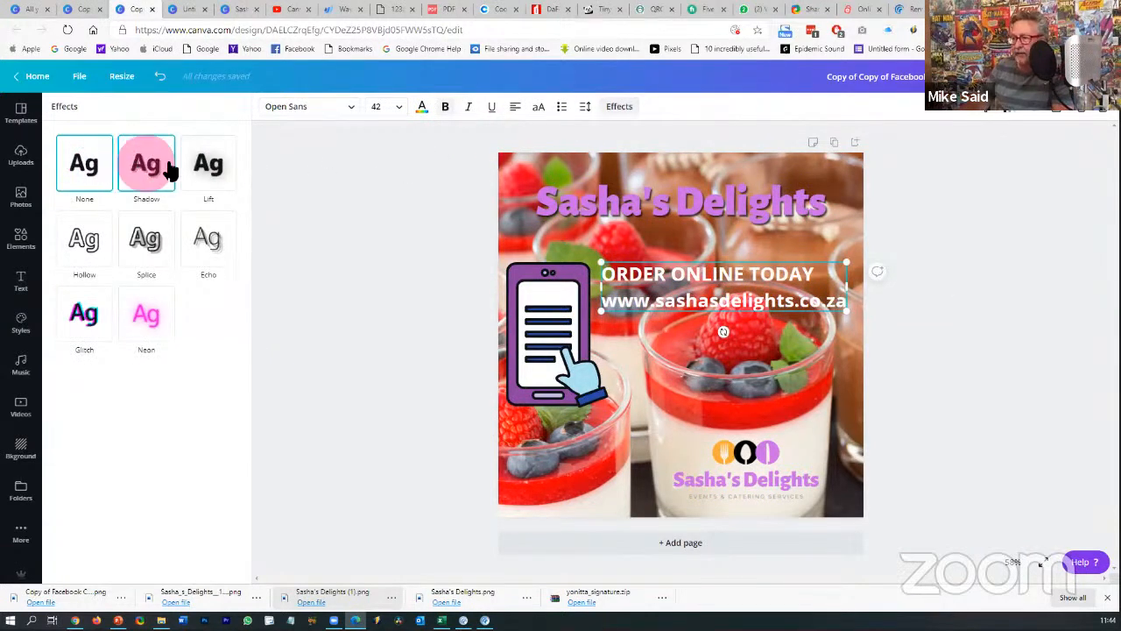
- Apply a Lift effect at intensity 99 to the text, then reselect the website line
click(204, 171)
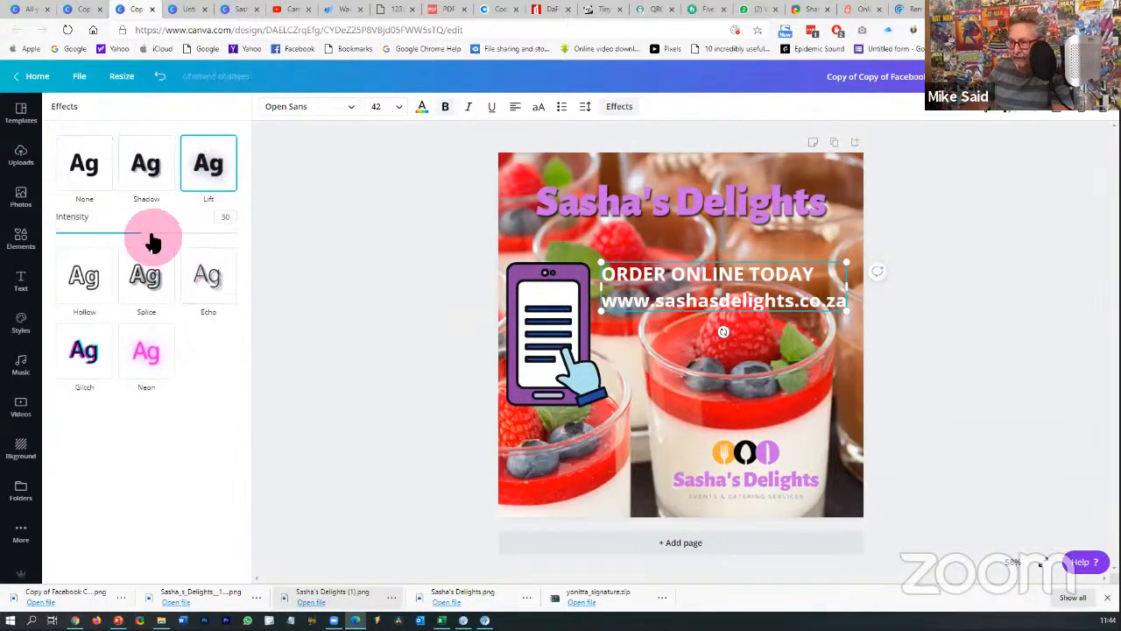
drag(150, 240, 238, 251)
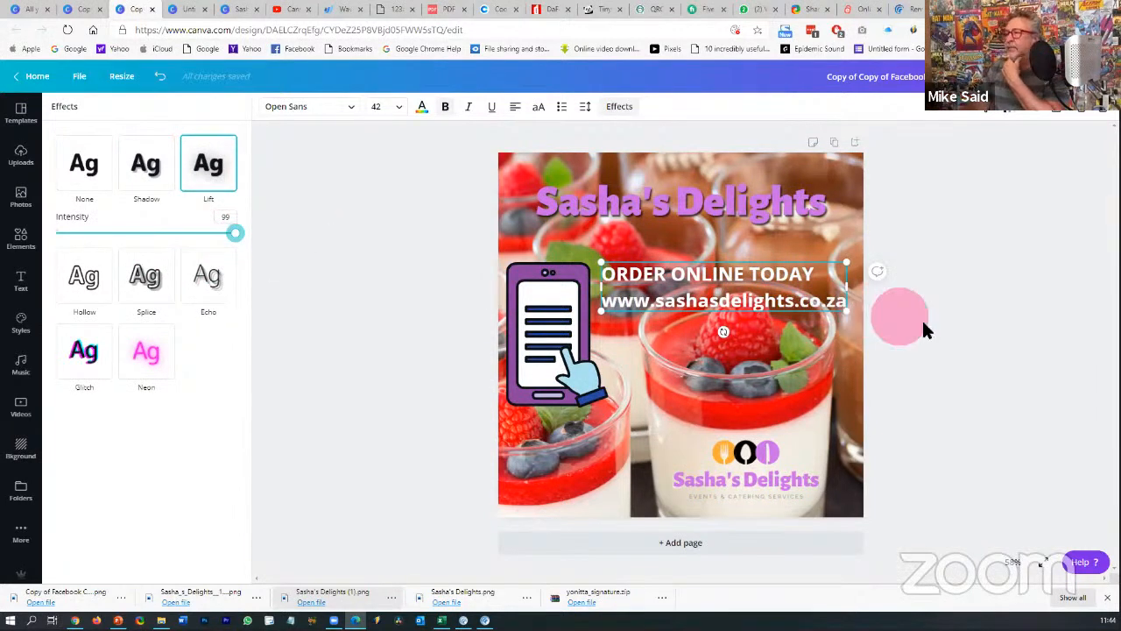
click(925, 324)
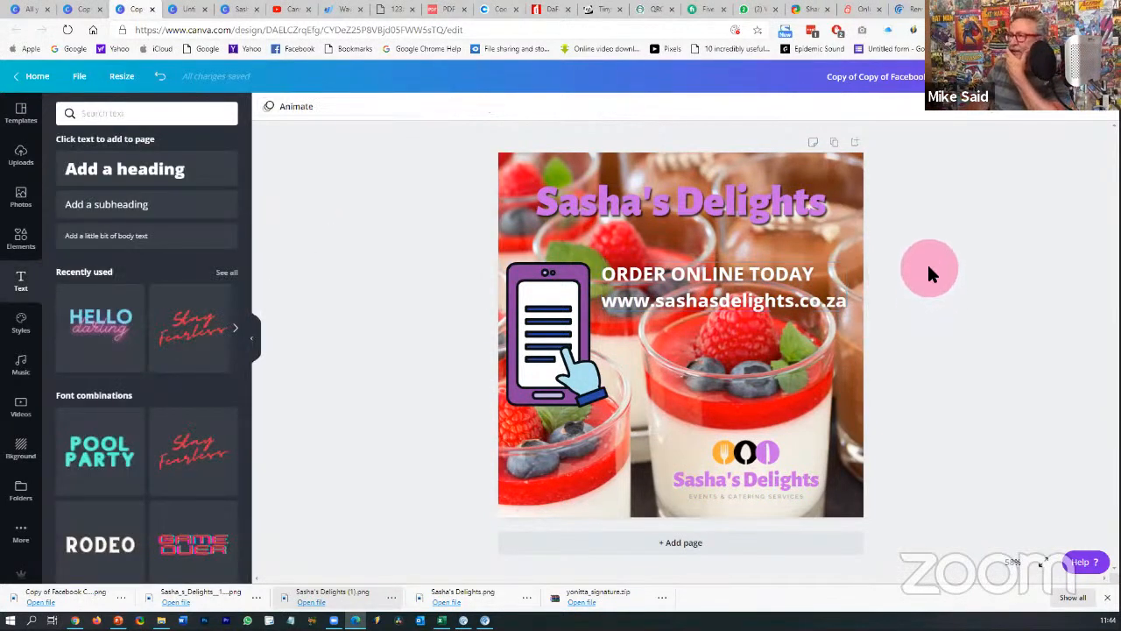
click(748, 307)
double_click(750, 304)
key(ctrl+c)
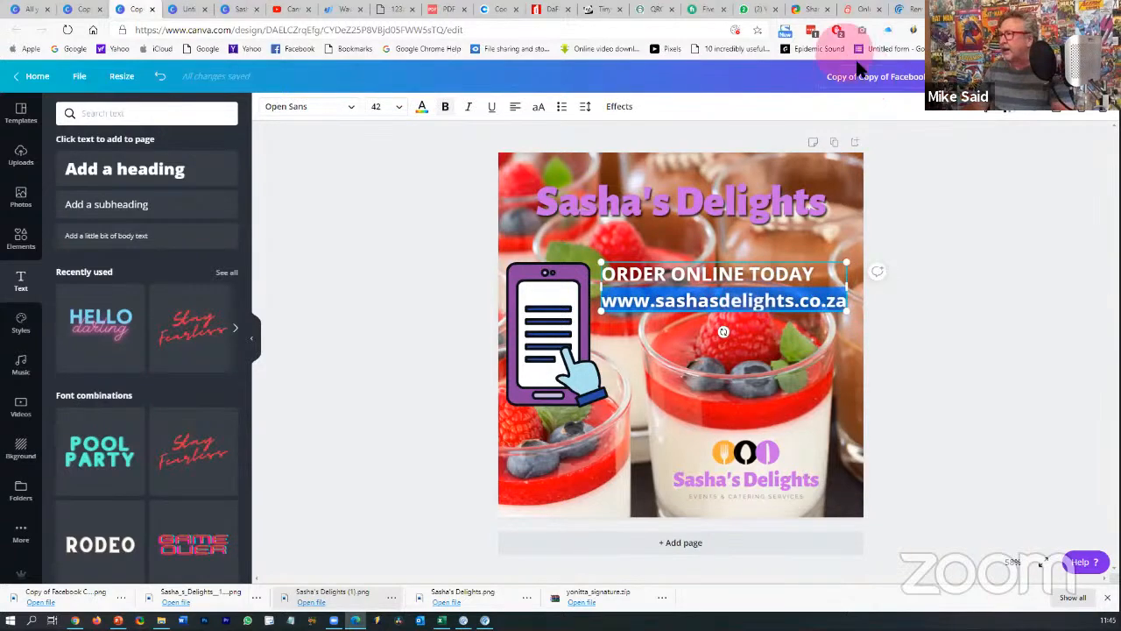
click(652, 13)
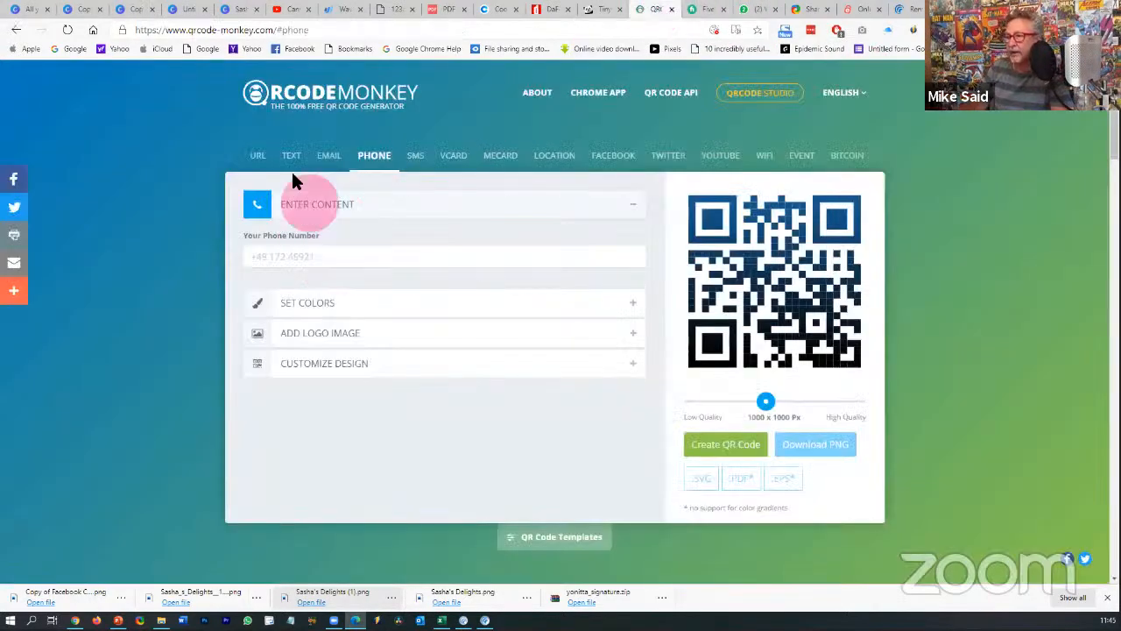
click(261, 155)
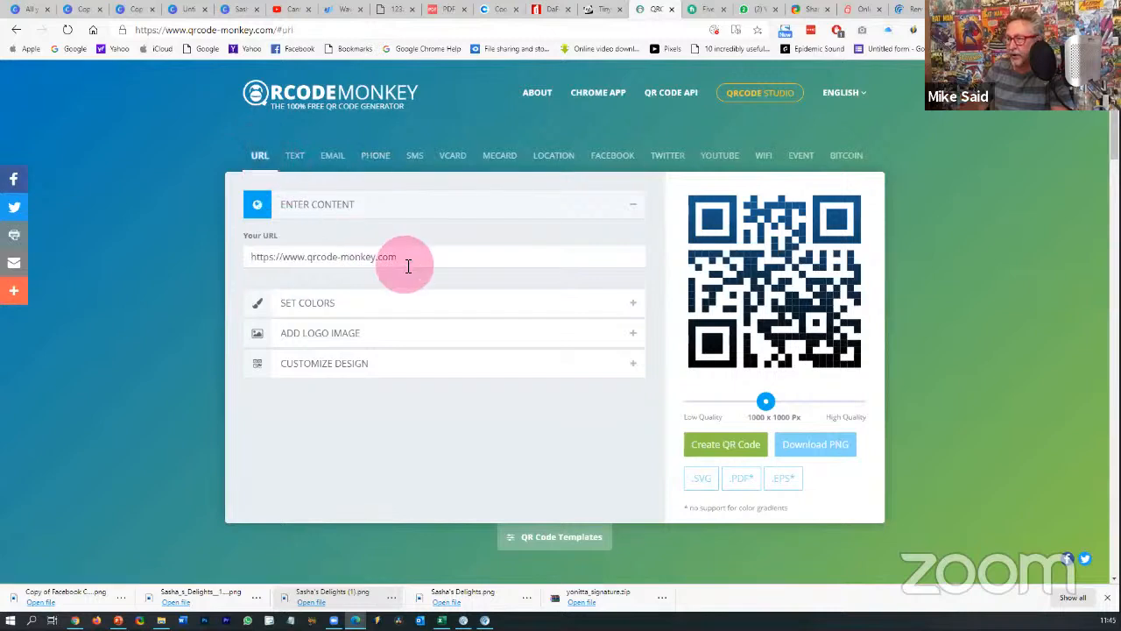
drag(406, 260, 247, 255)
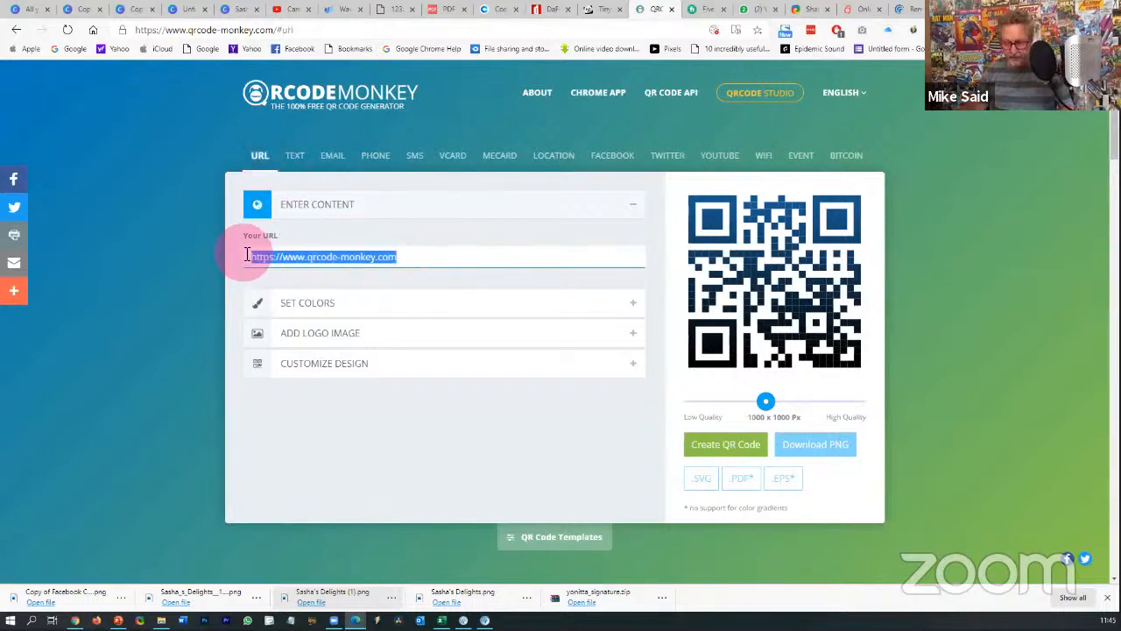
key(ctrl+v)
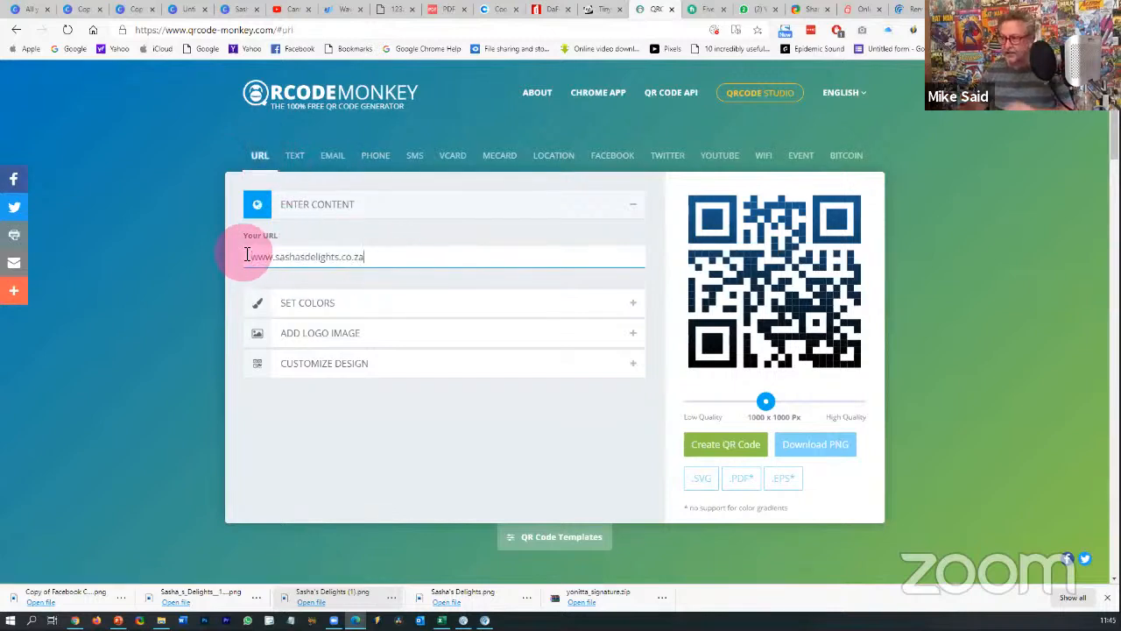
- Upload the Sasha's Delights (1) logo from Downloads and enable Remove Background Behind Logo
click(310, 331)
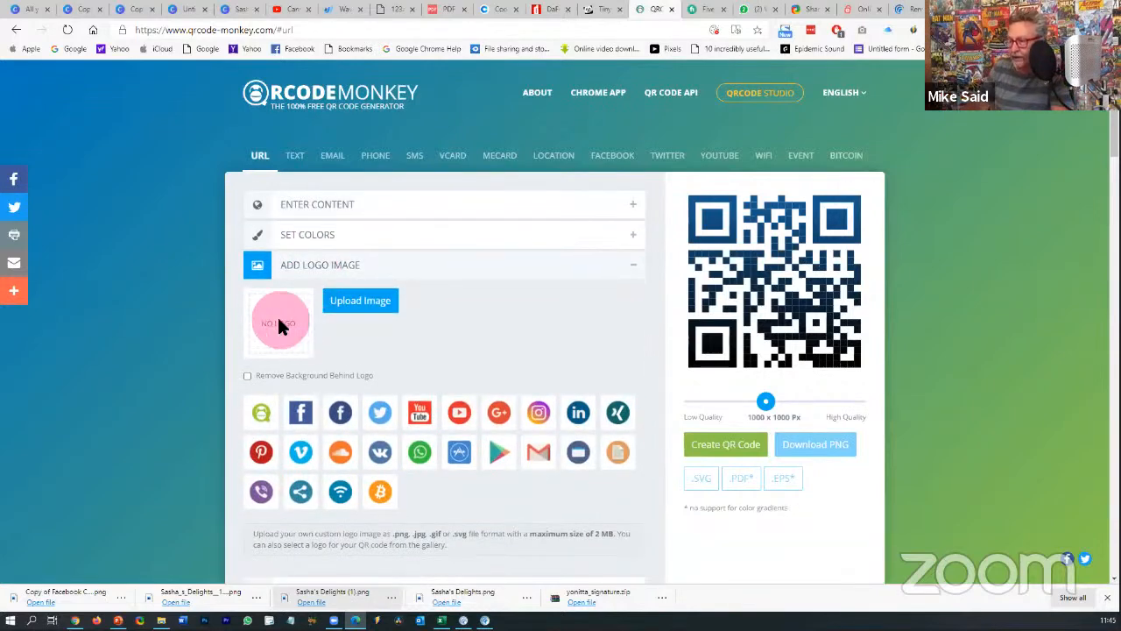
click(350, 300)
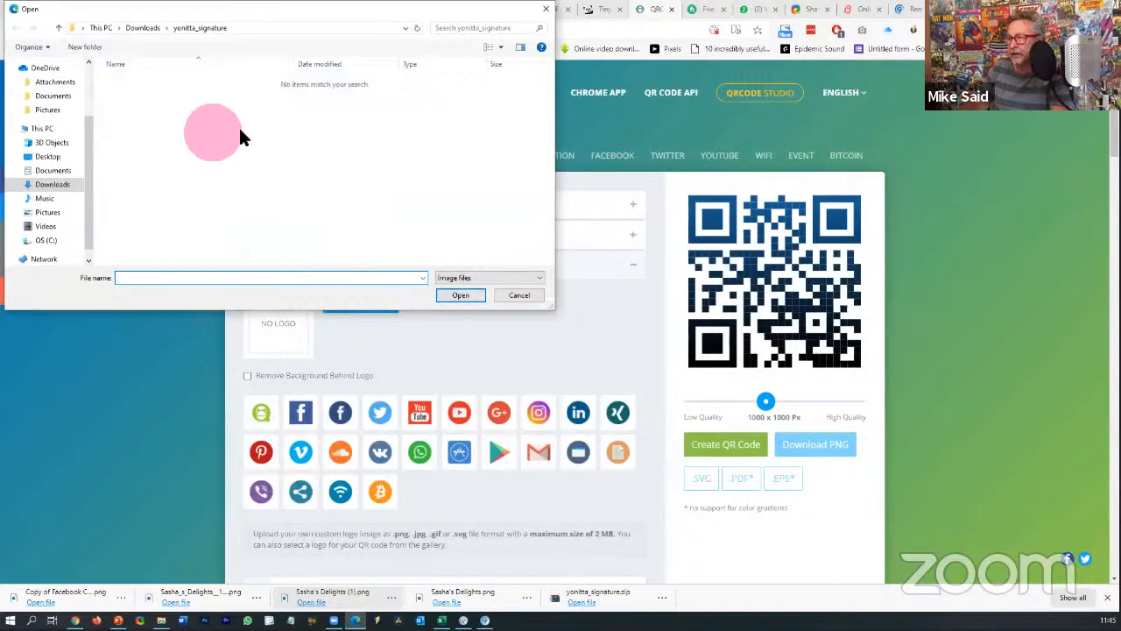
click(52, 184)
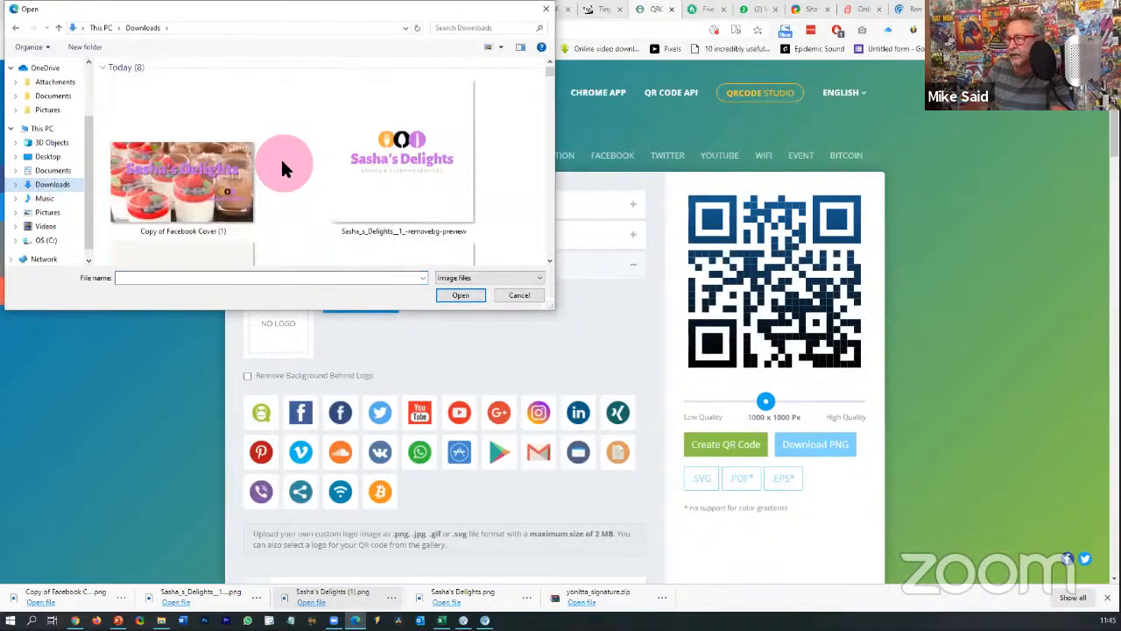
scroll(280, 157, down, 2)
scroll(280, 157, up, 2)
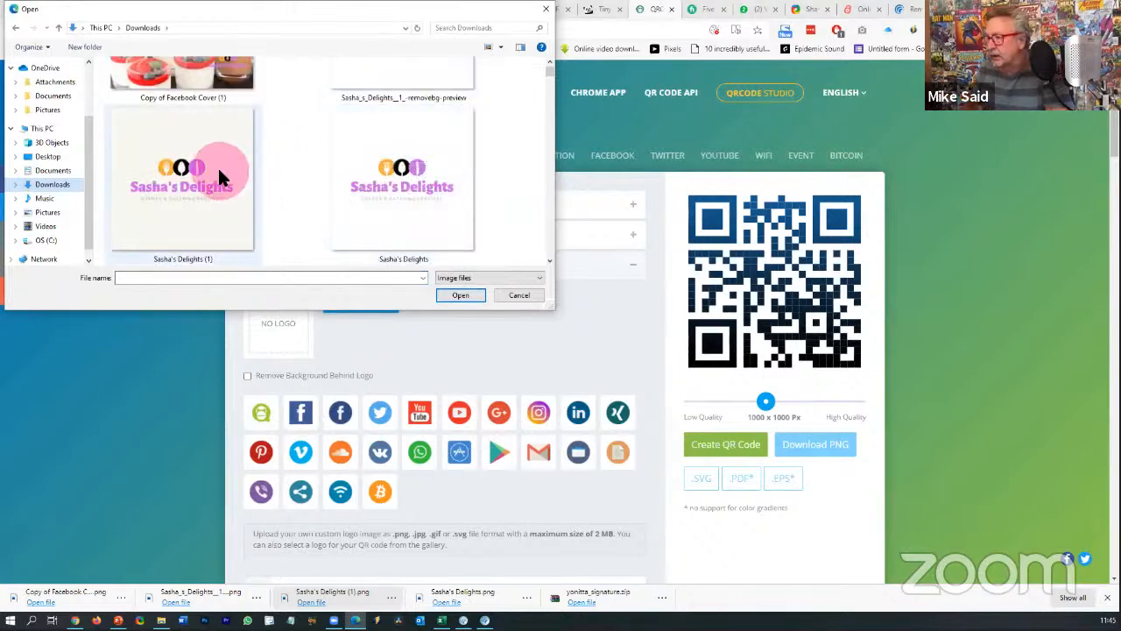
double_click(221, 171)
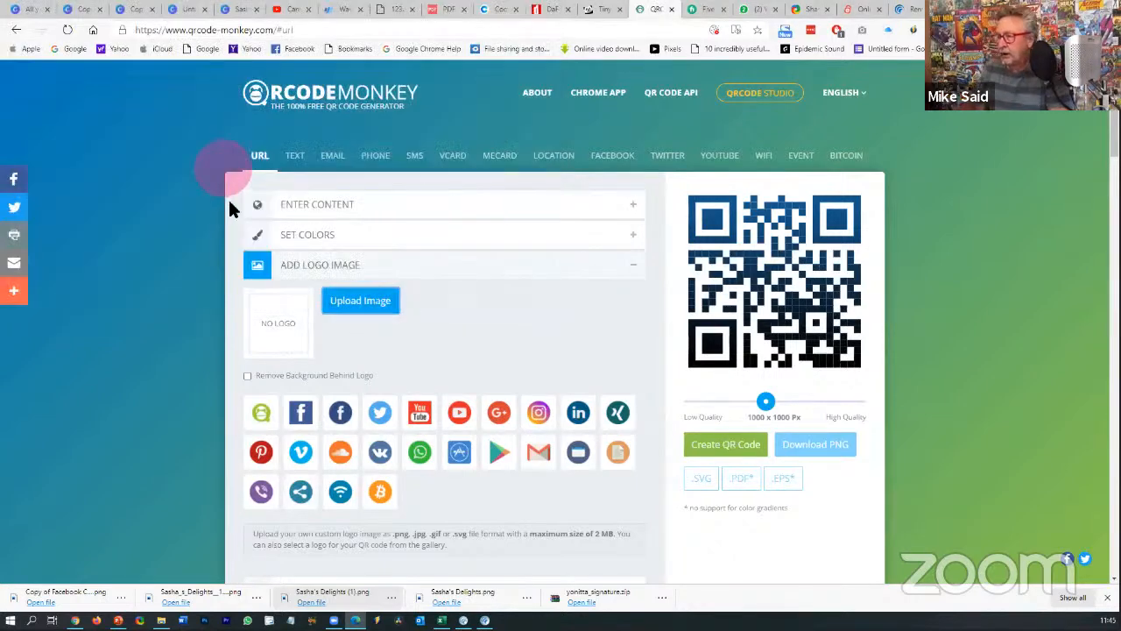
click(247, 375)
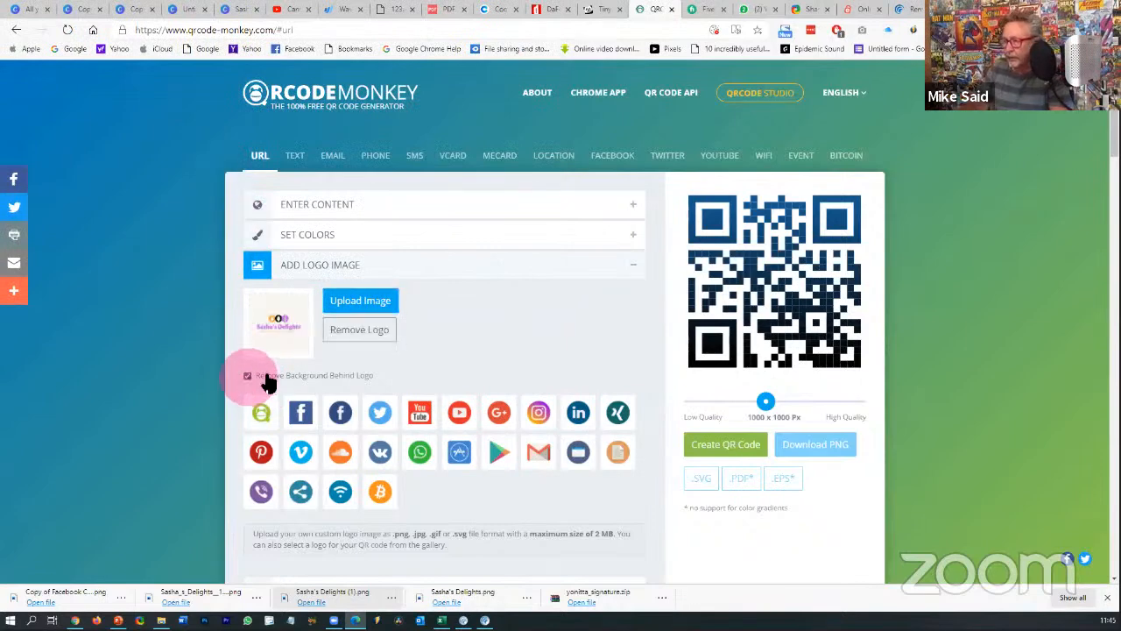
click(716, 438)
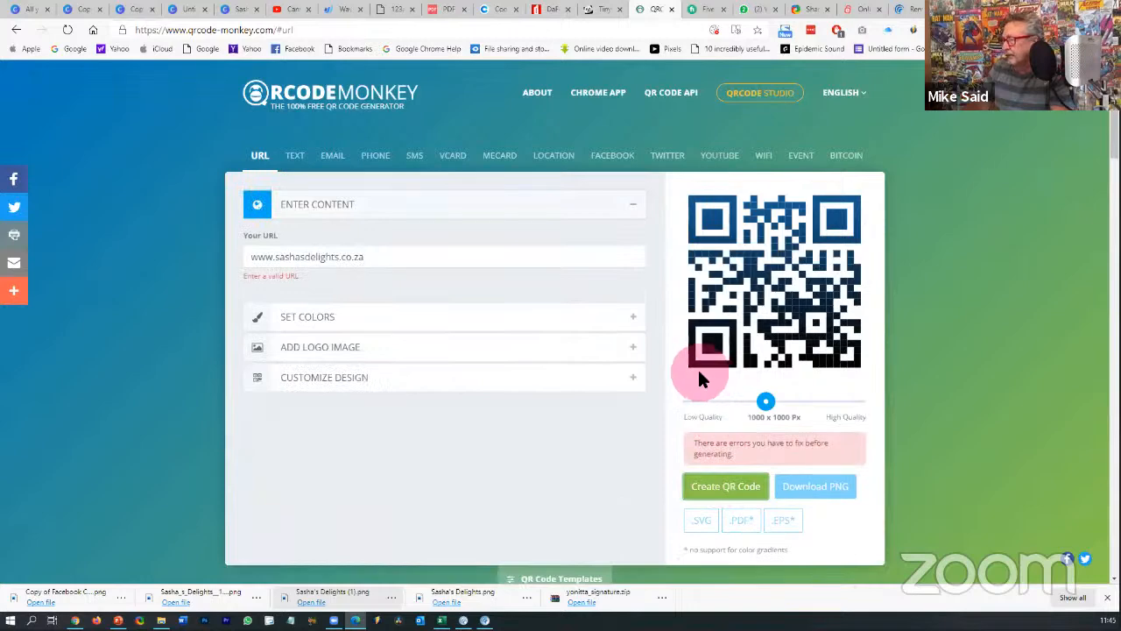
click(256, 258)
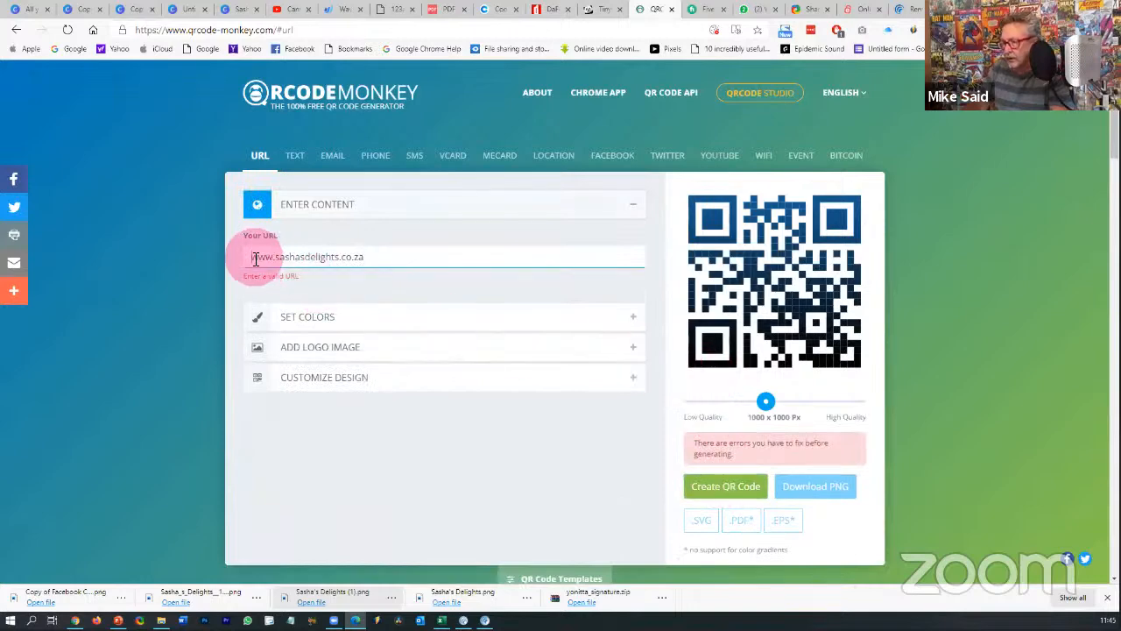
text(http:)
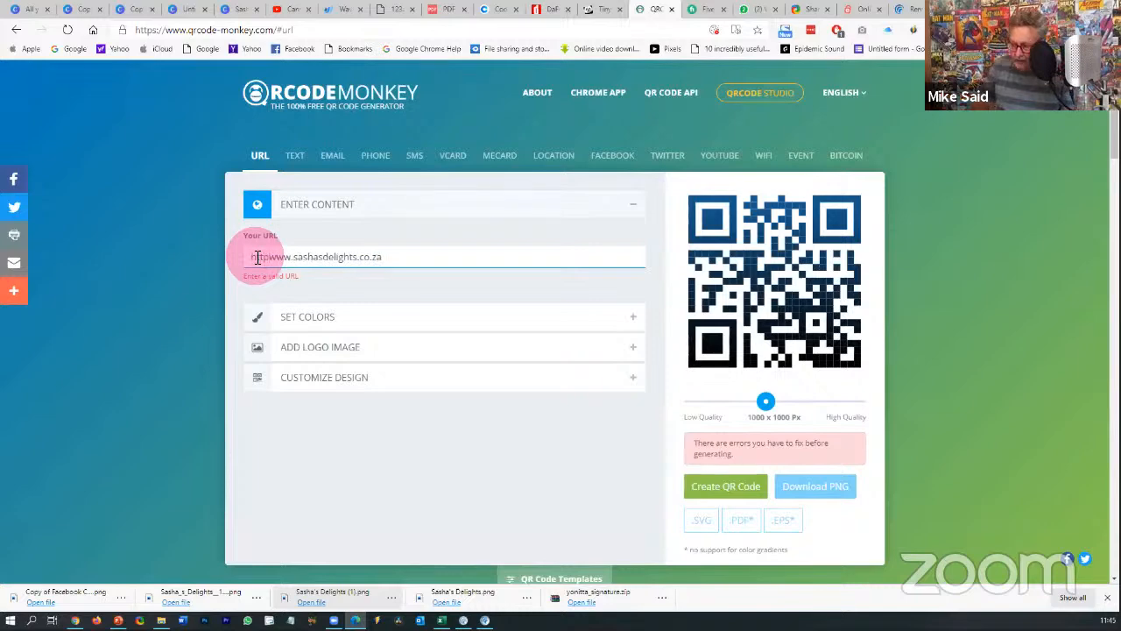
text(//)
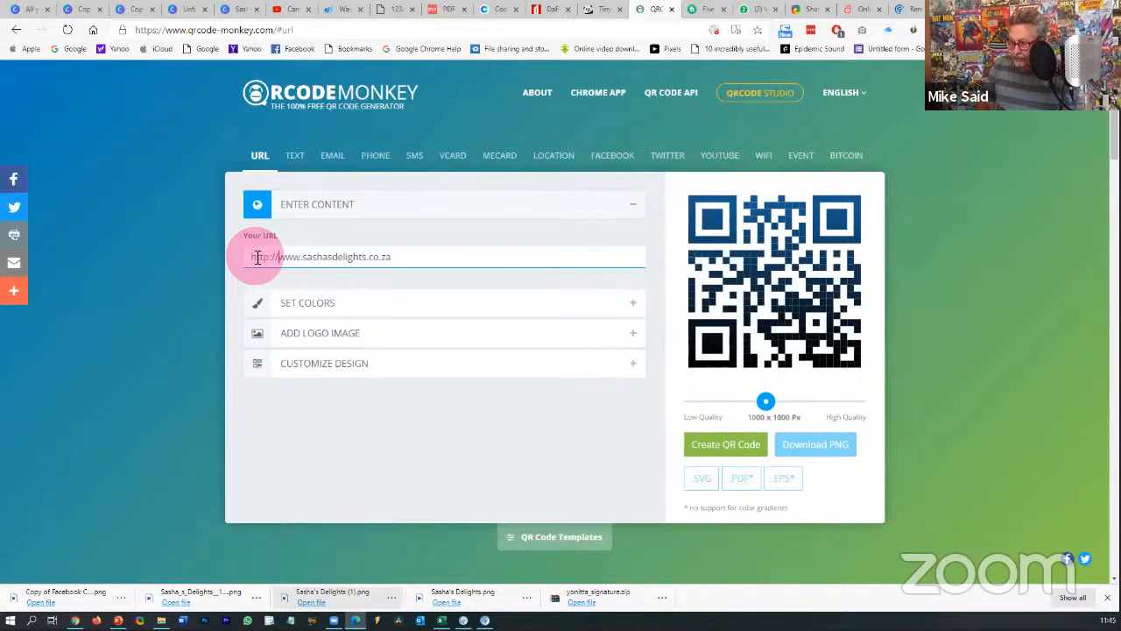
click(735, 452)
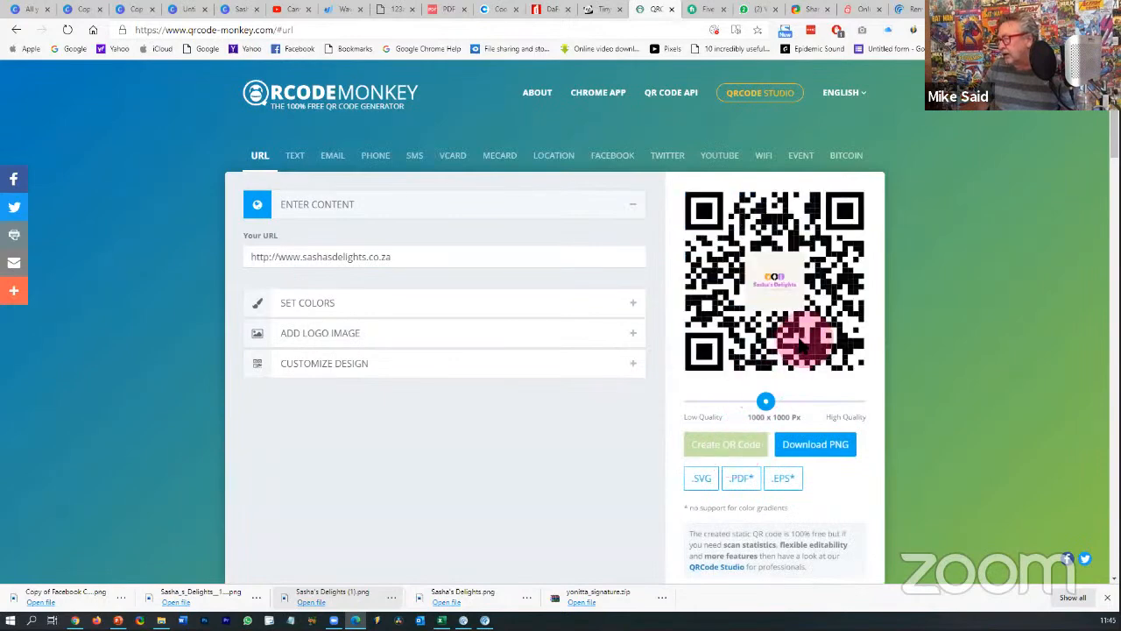
- Set quality to 2000 x 2000 px, create the QR code and download it as PNG
drag(767, 400, 863, 415)
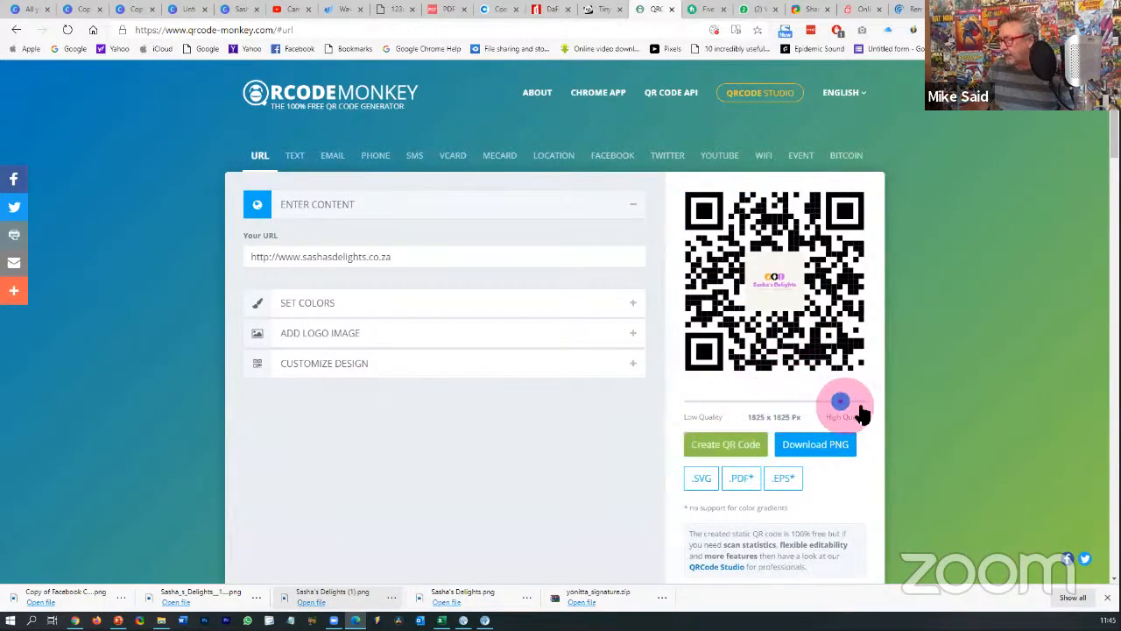
click(736, 443)
click(814, 445)
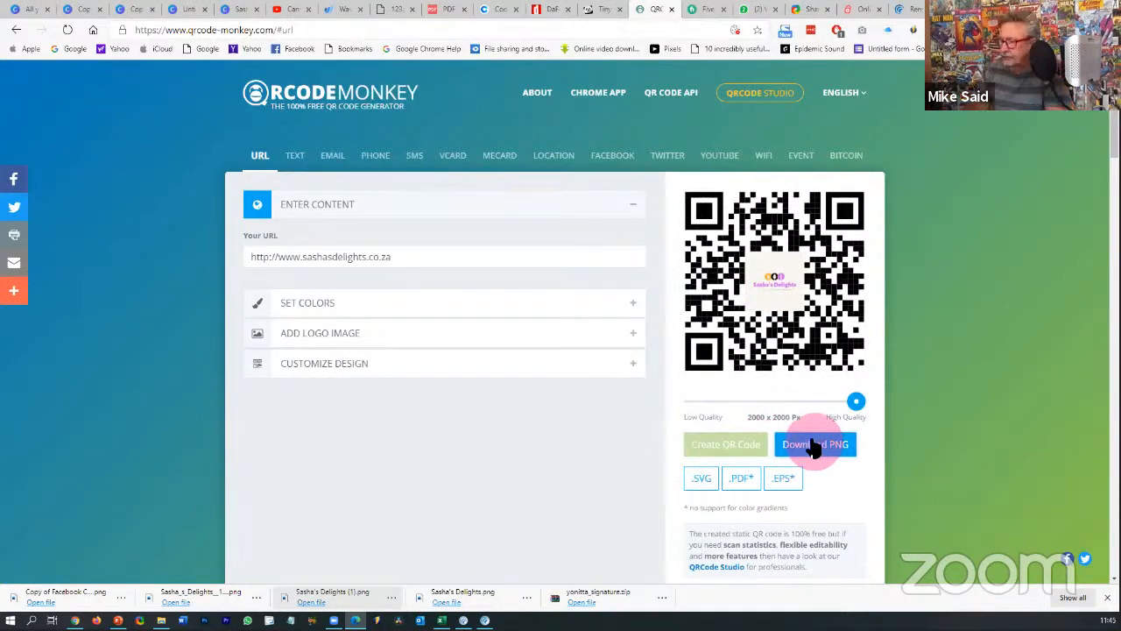
click(98, 9)
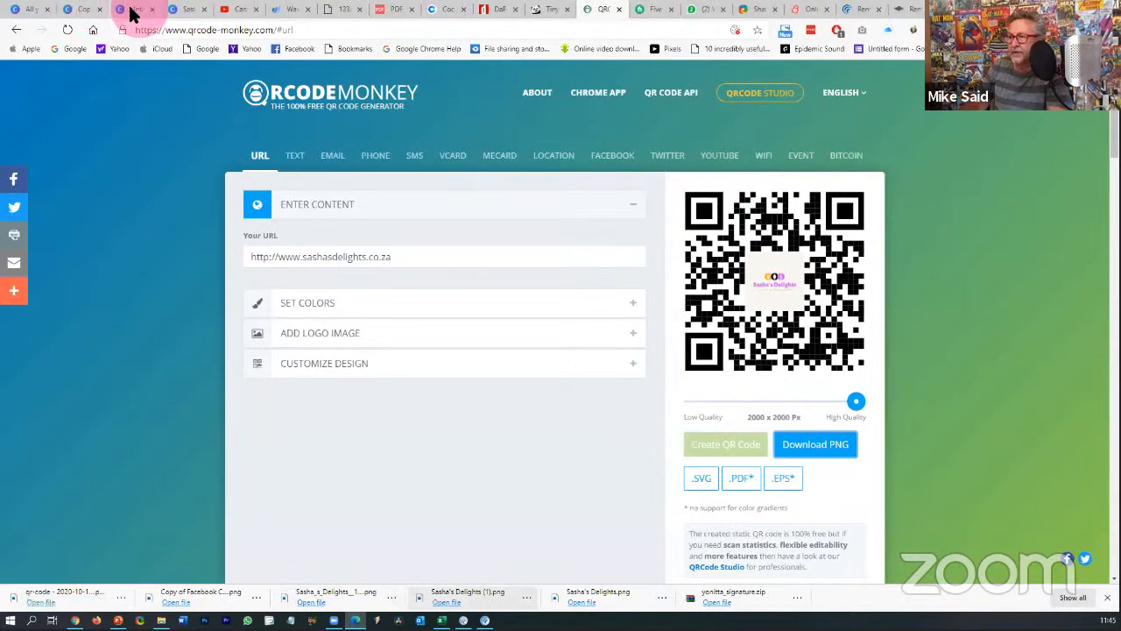
- Drag the qr-code PNG onto the post and shrink it to 442 x 442 above the logo
click(130, 10)
click(85, 12)
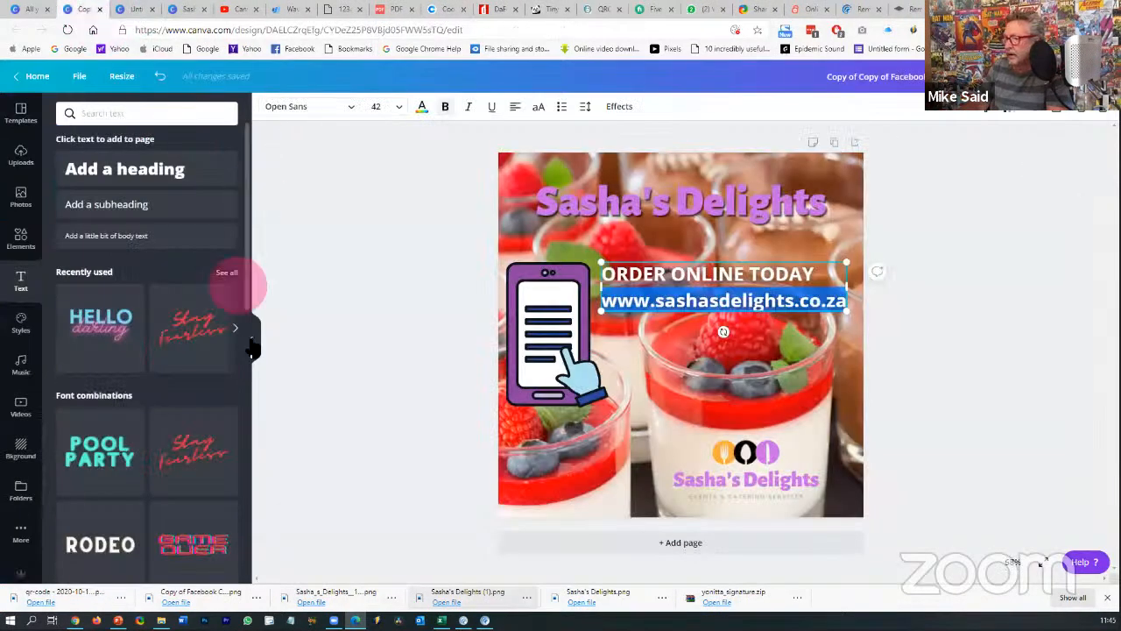
click(348, 334)
drag(69, 592, 706, 401)
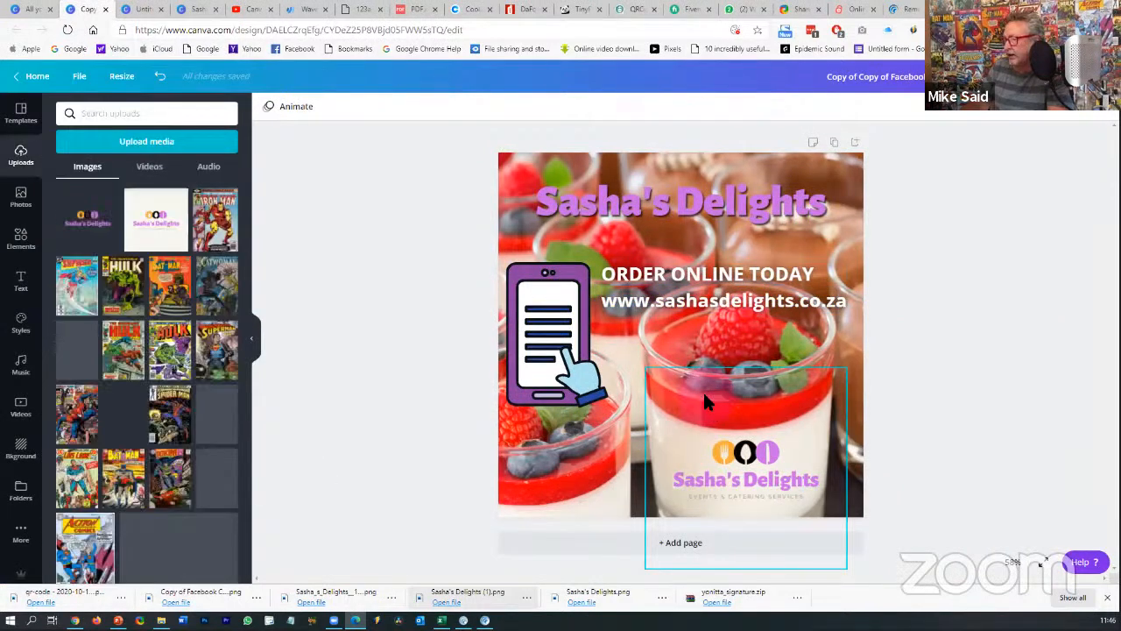
drag(825, 203, 744, 371)
click(937, 369)
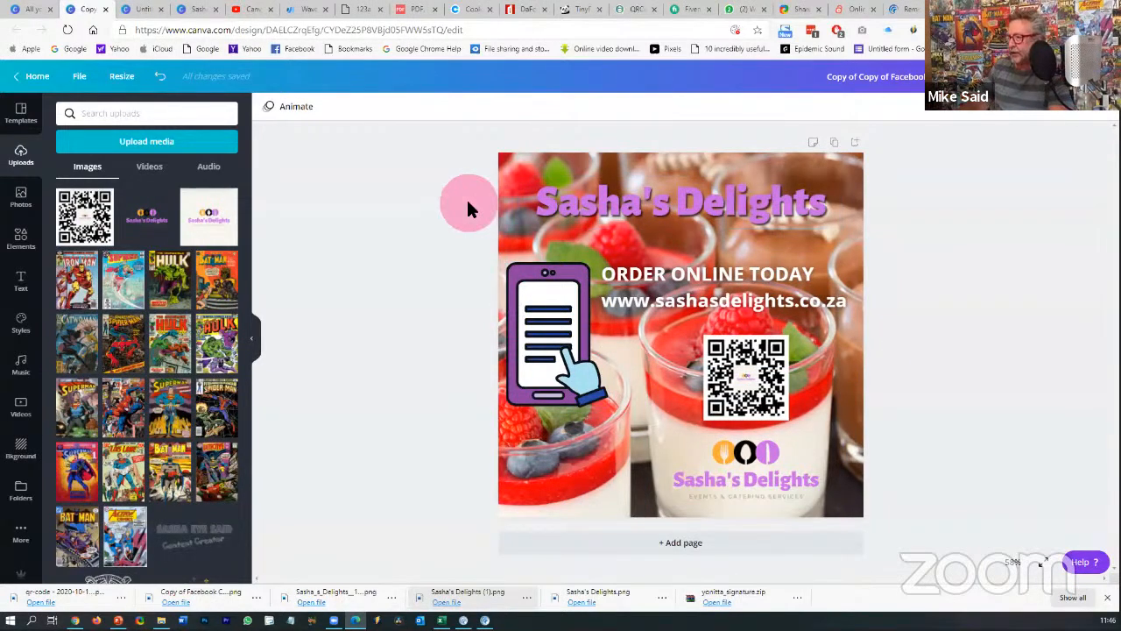
- From All your designs, search design types for 'facebook' and create a Facebook Post
click(33, 13)
click(561, 97)
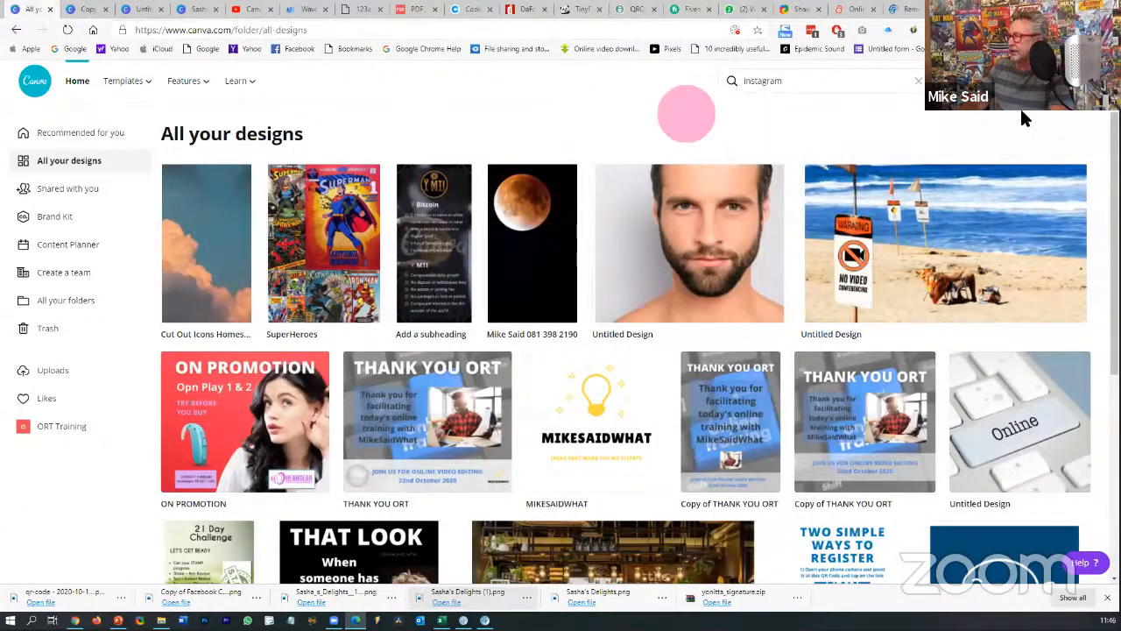
click(1033, 85)
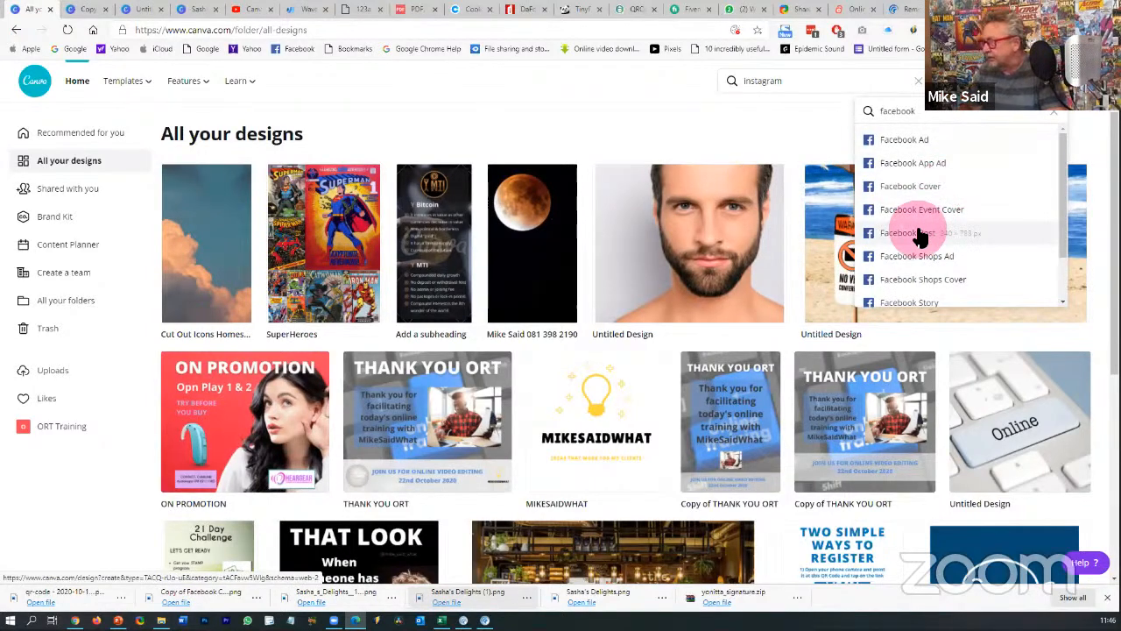
click(1054, 111)
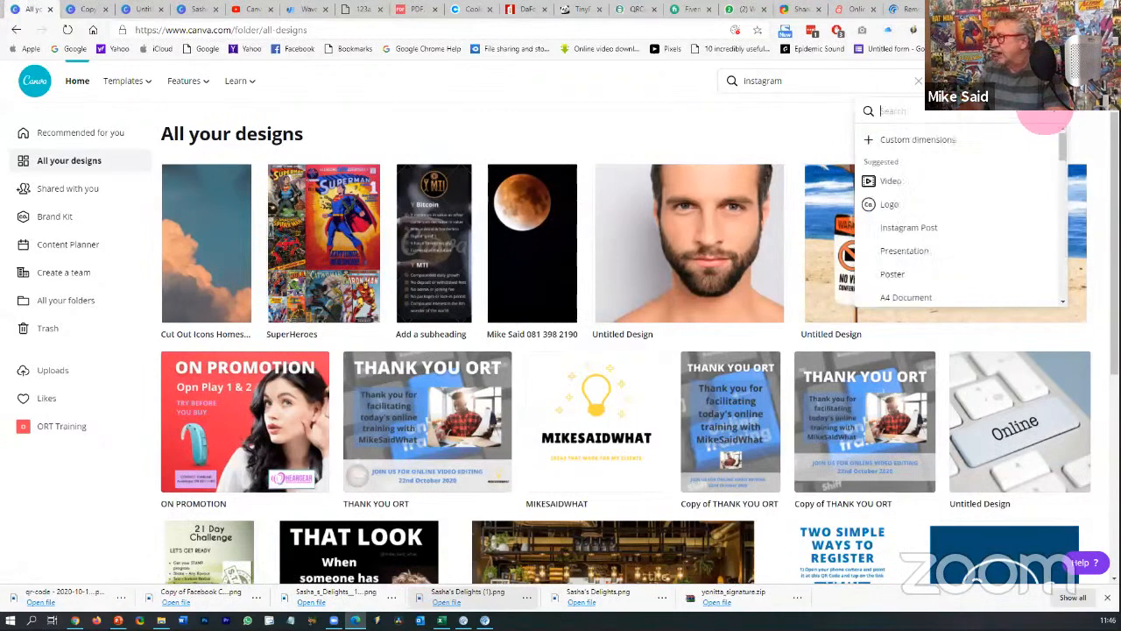
click(918, 80)
click(1018, 82)
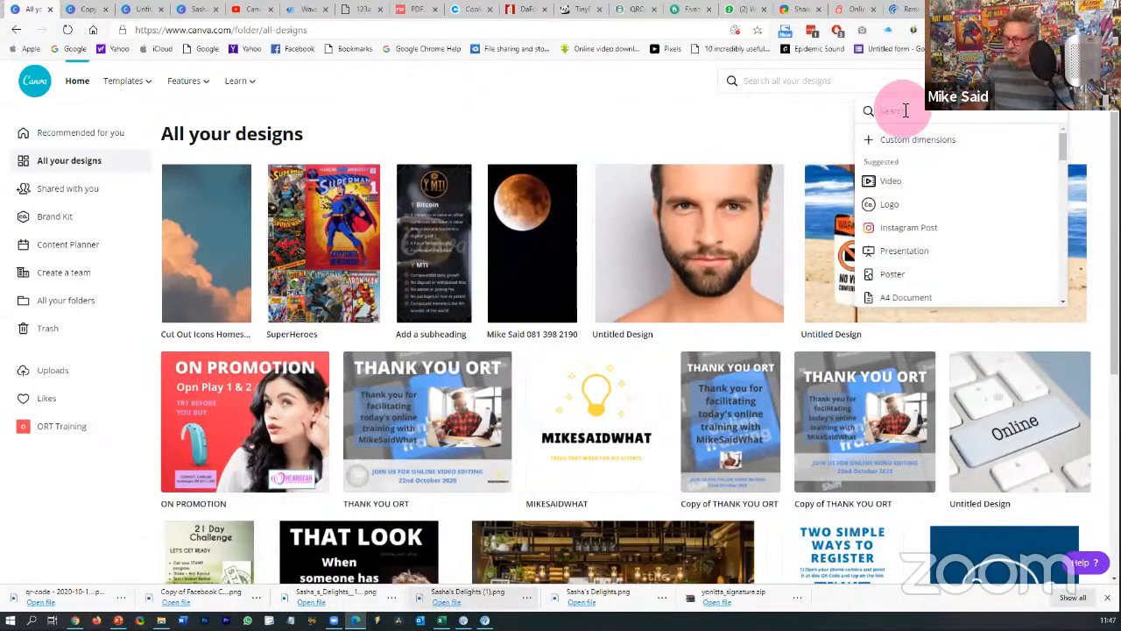
text(facebook)
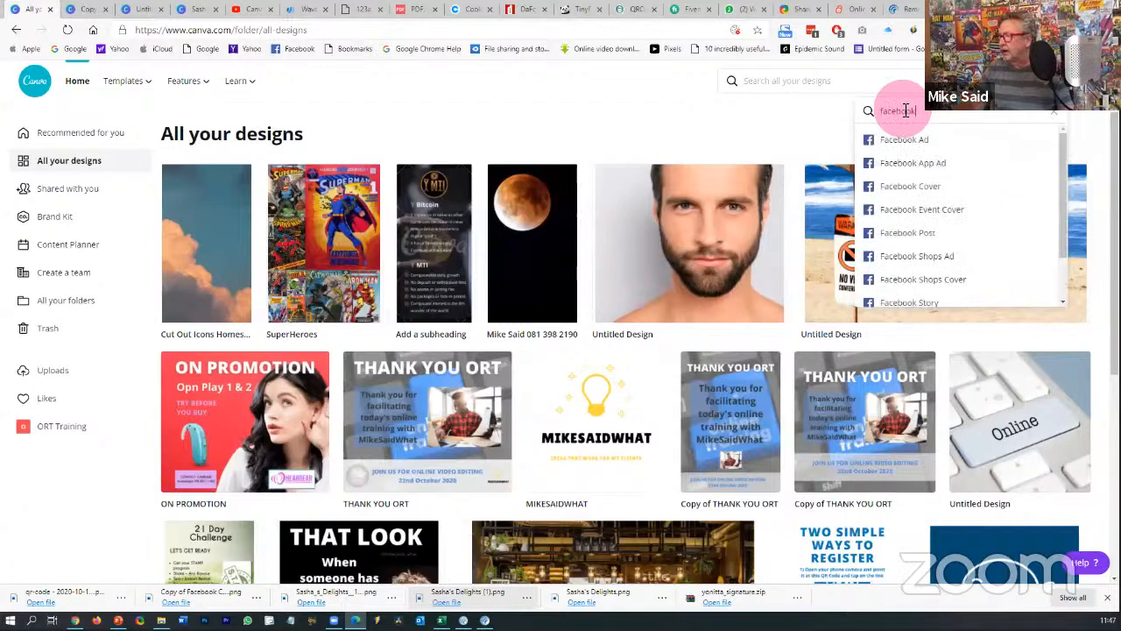
click(908, 238)
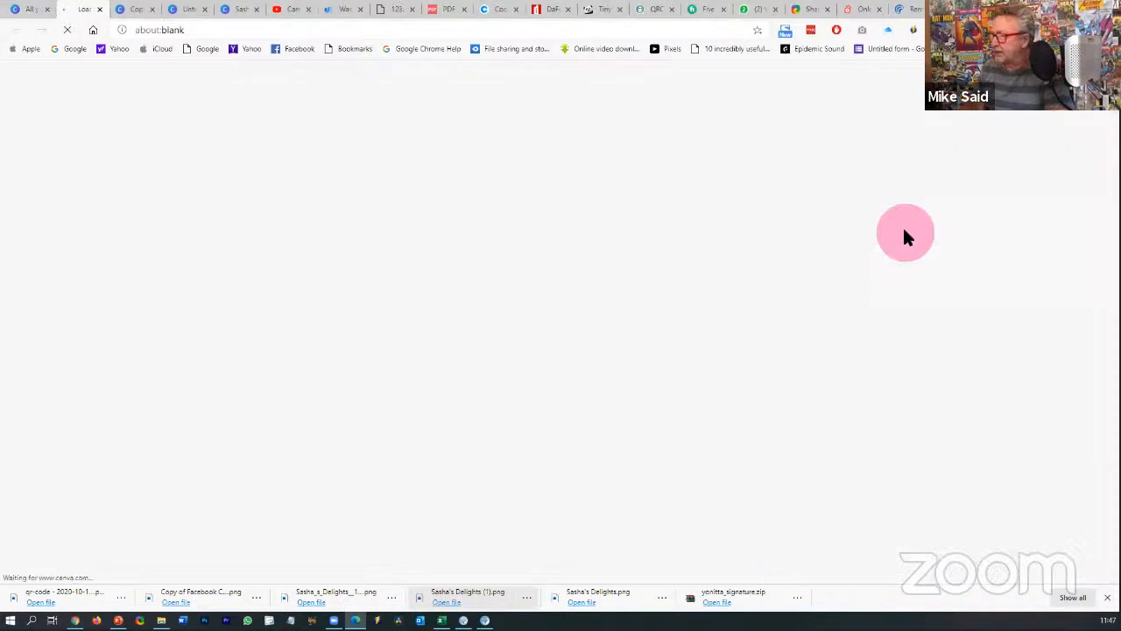
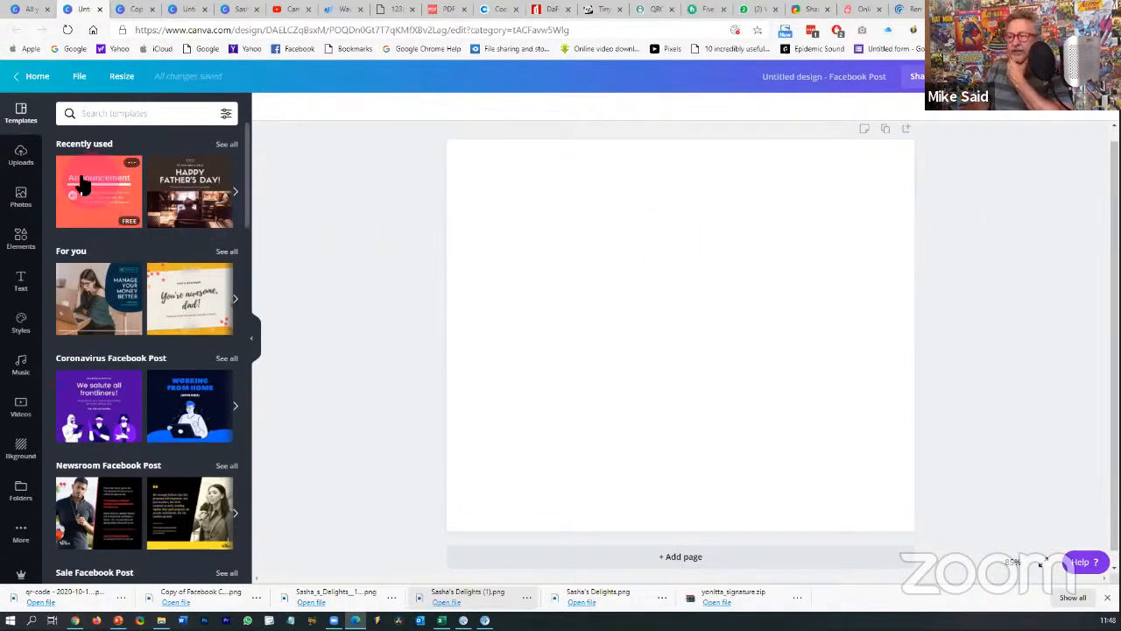
- Search stock photos for 'catering', browse the results, then switch to Elements
click(36, 198)
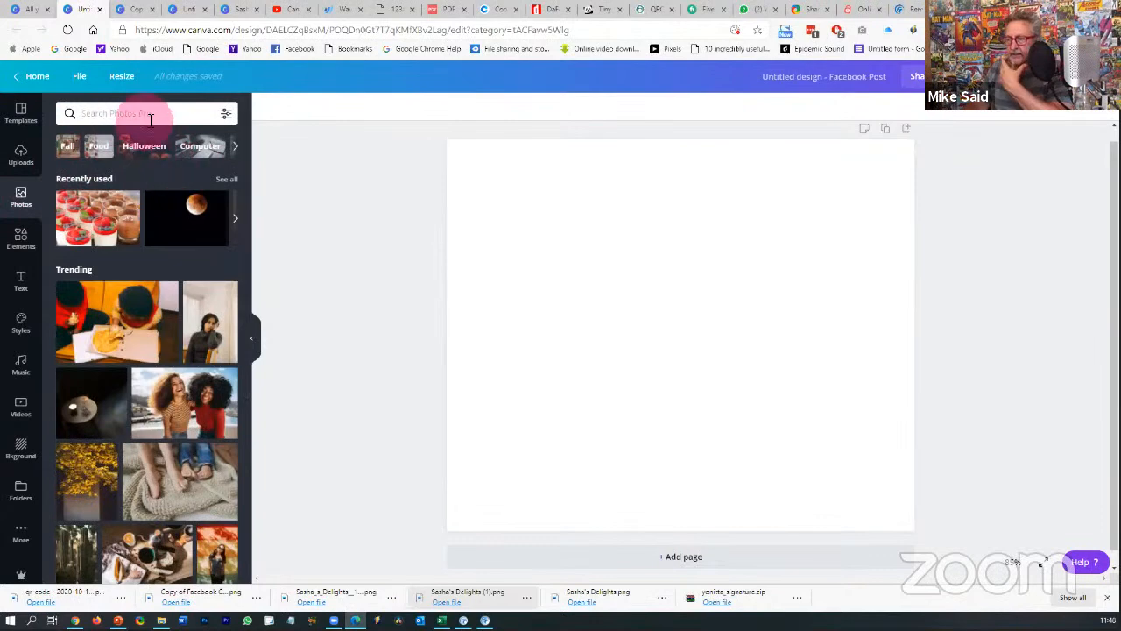
click(115, 111)
text(c)
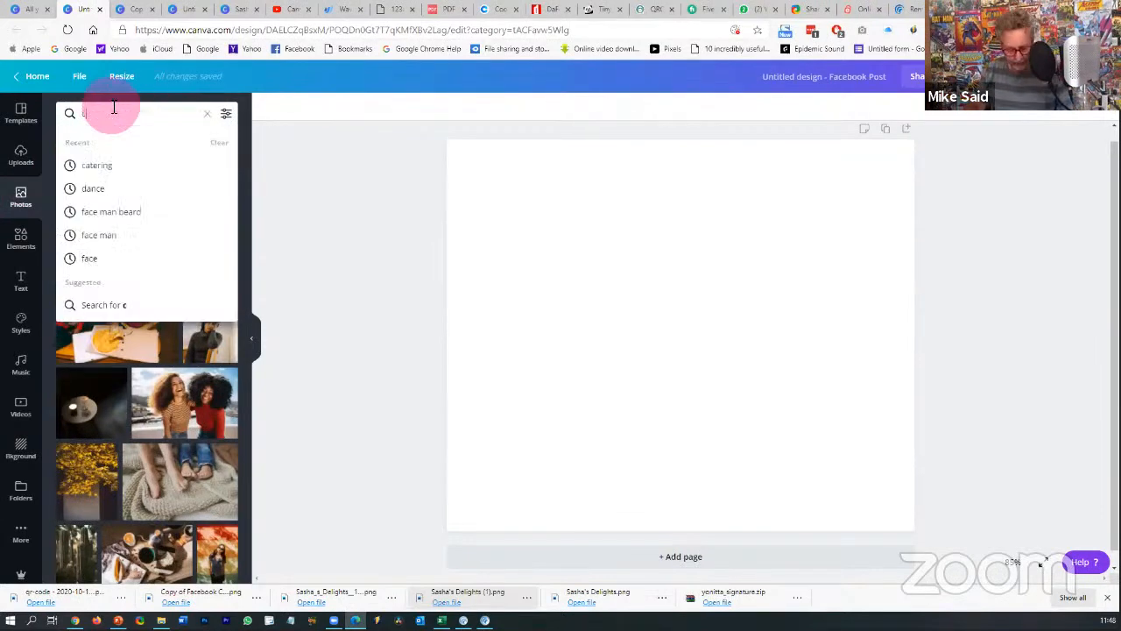
text(atering)
key(Return)
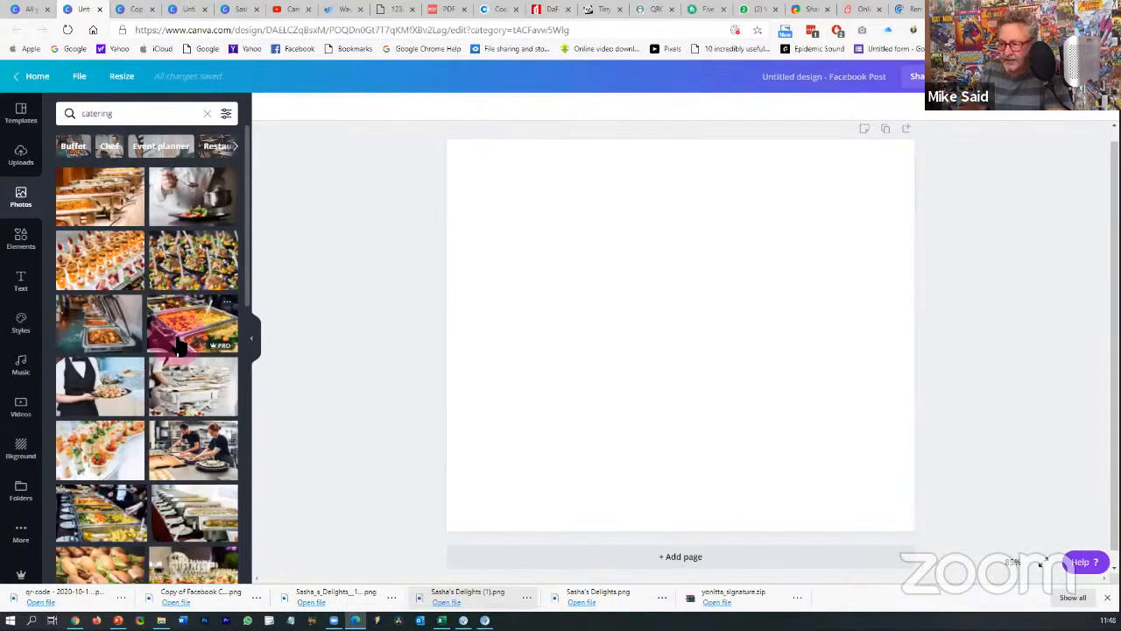
scroll(180, 346, down, 2)
scroll(179, 346, down, 1)
scroll(181, 340, down, 10)
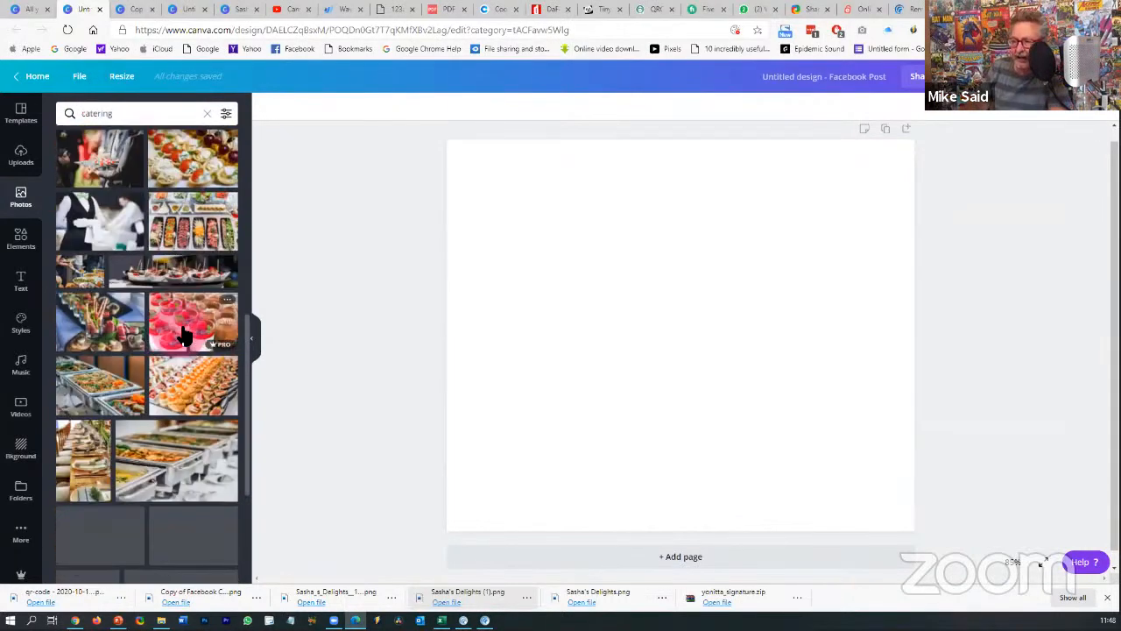
scroll(181, 339, down, 10)
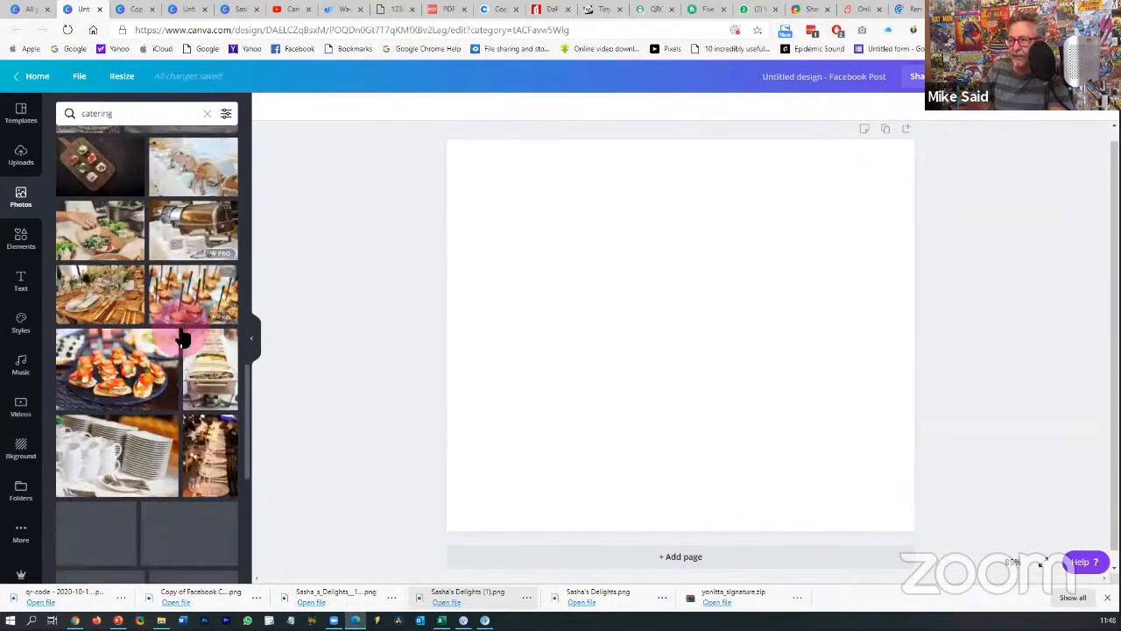
scroll(181, 340, down, 10)
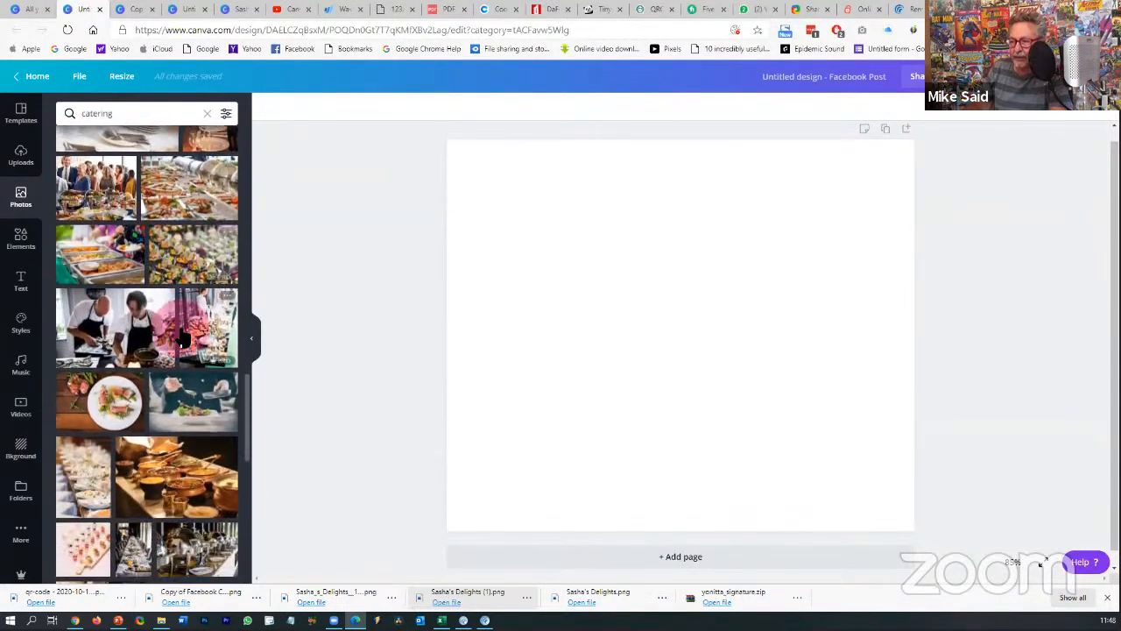
scroll(182, 324, down, 10)
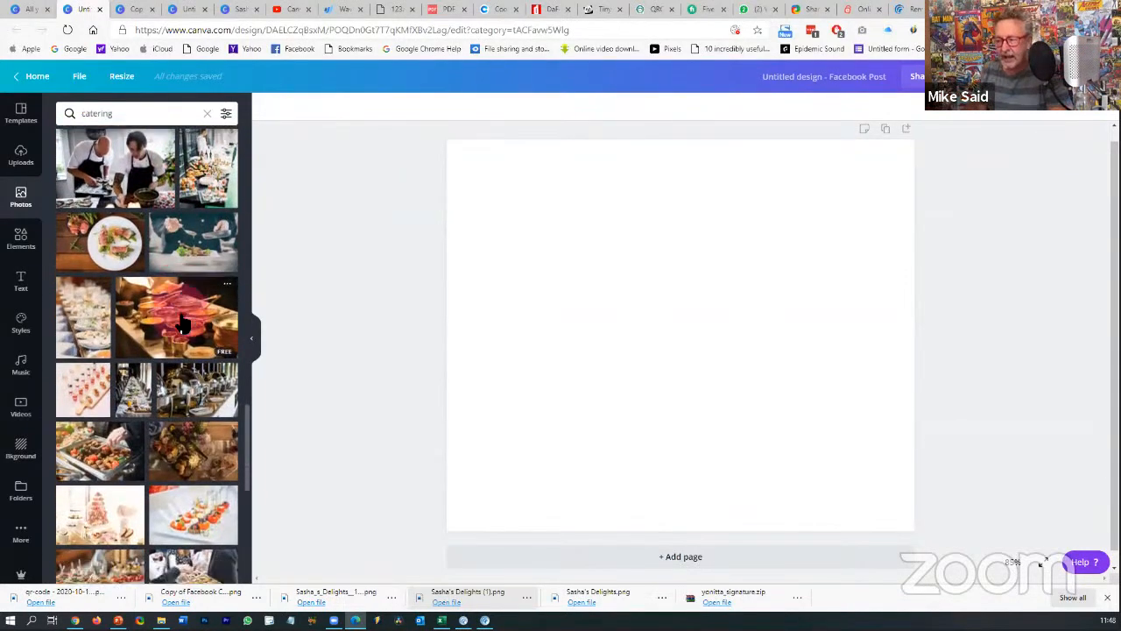
scroll(181, 322, up, 10)
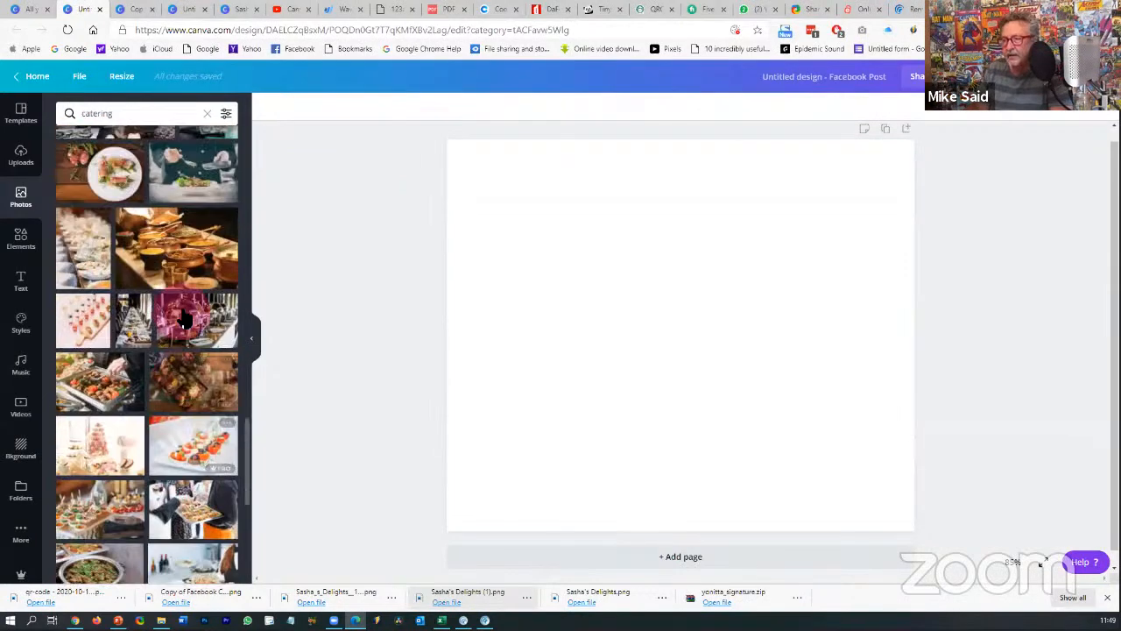
click(17, 250)
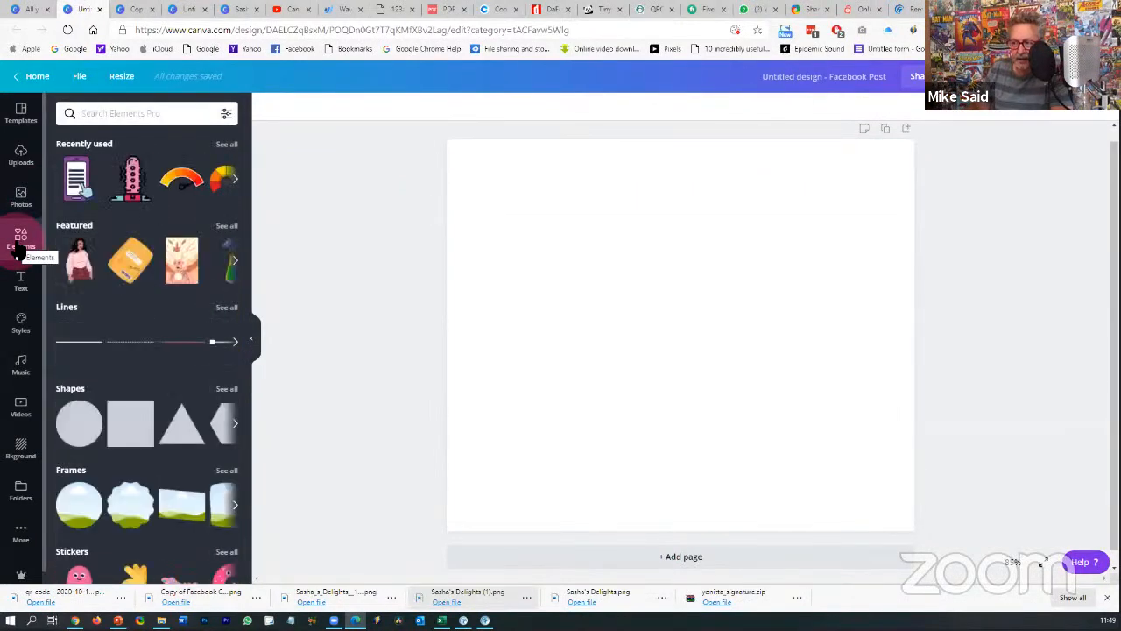
- Search Elements for grids and add the three-cell grid: one tall cell, two stacked
scroll(113, 338, down, 5)
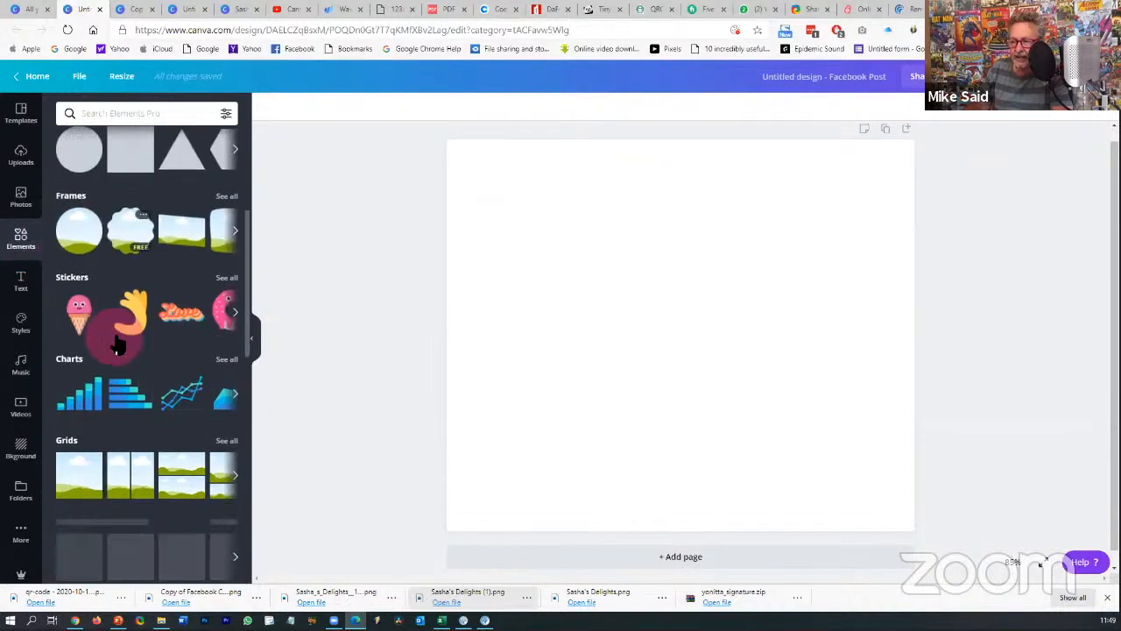
scroll(131, 219, up, 5)
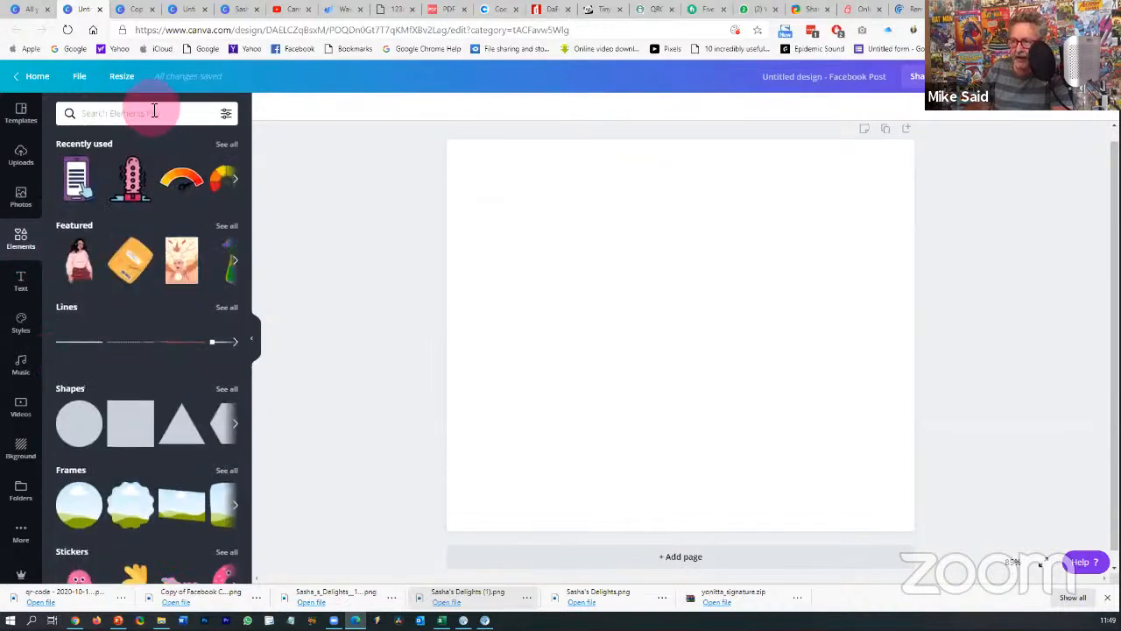
click(154, 111)
text(grids)
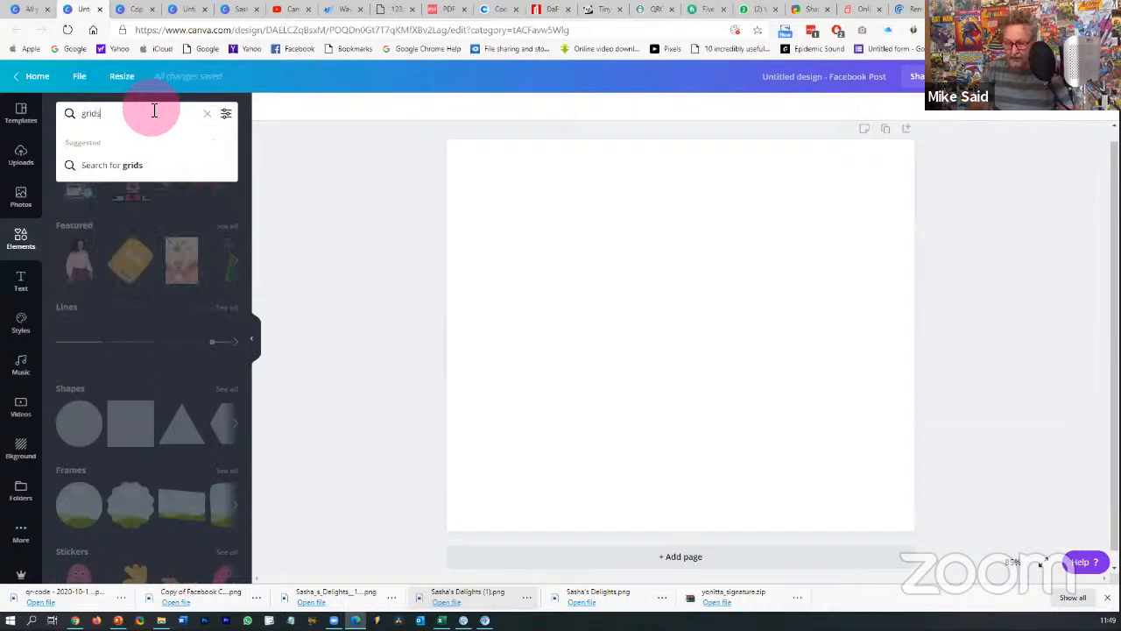
key(Return)
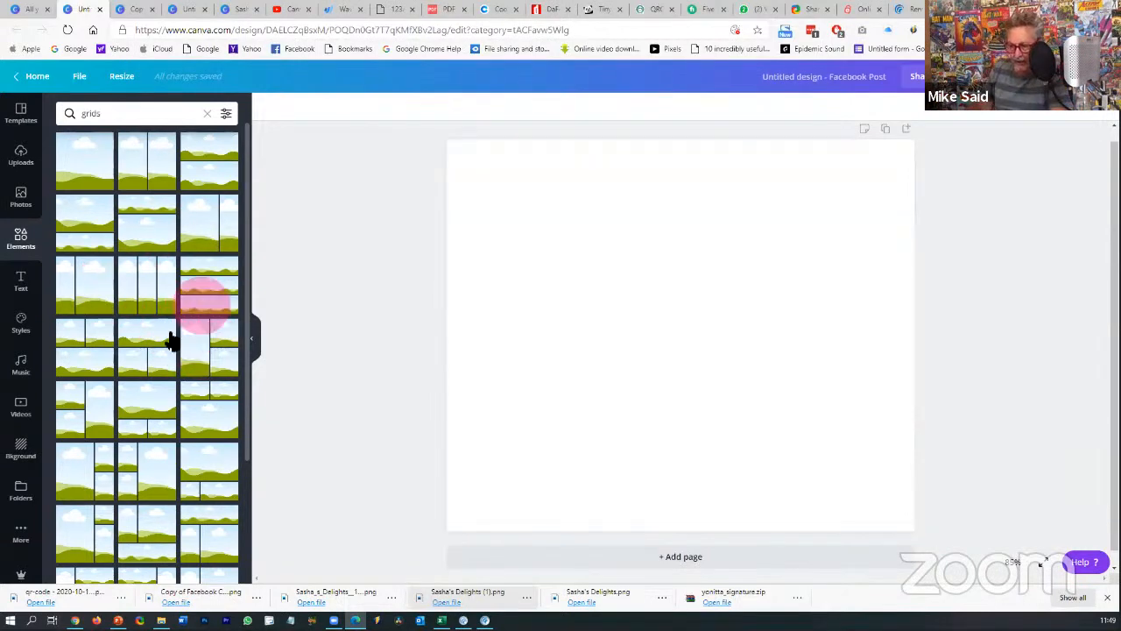
click(206, 355)
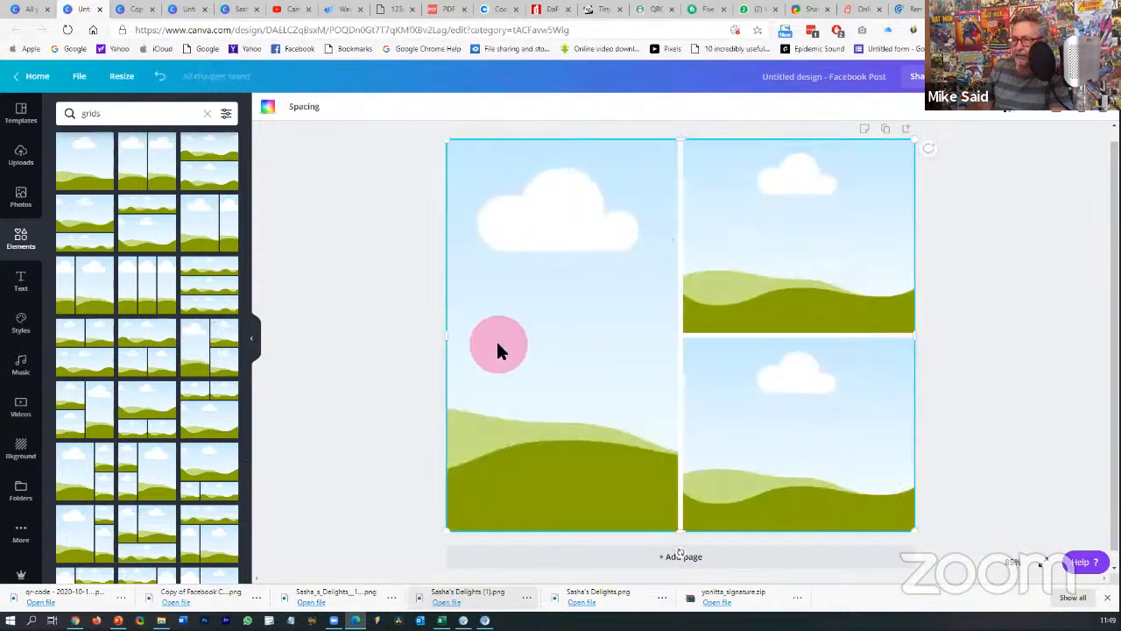
- Go back to the catering photo results and scroll through them
click(26, 199)
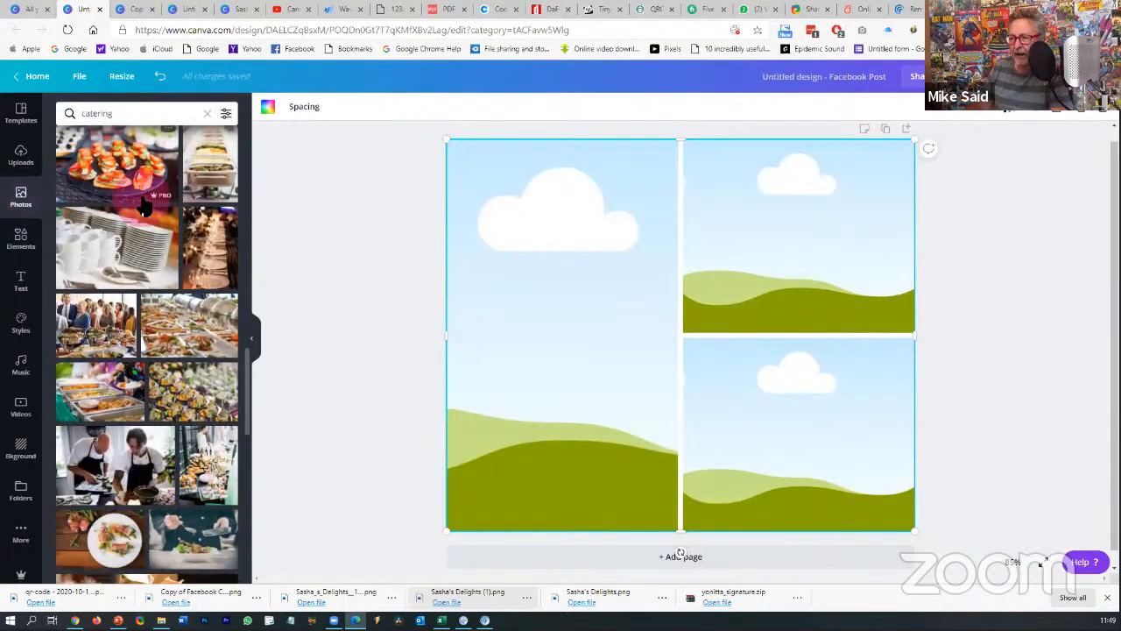
scroll(144, 207, down, 5)
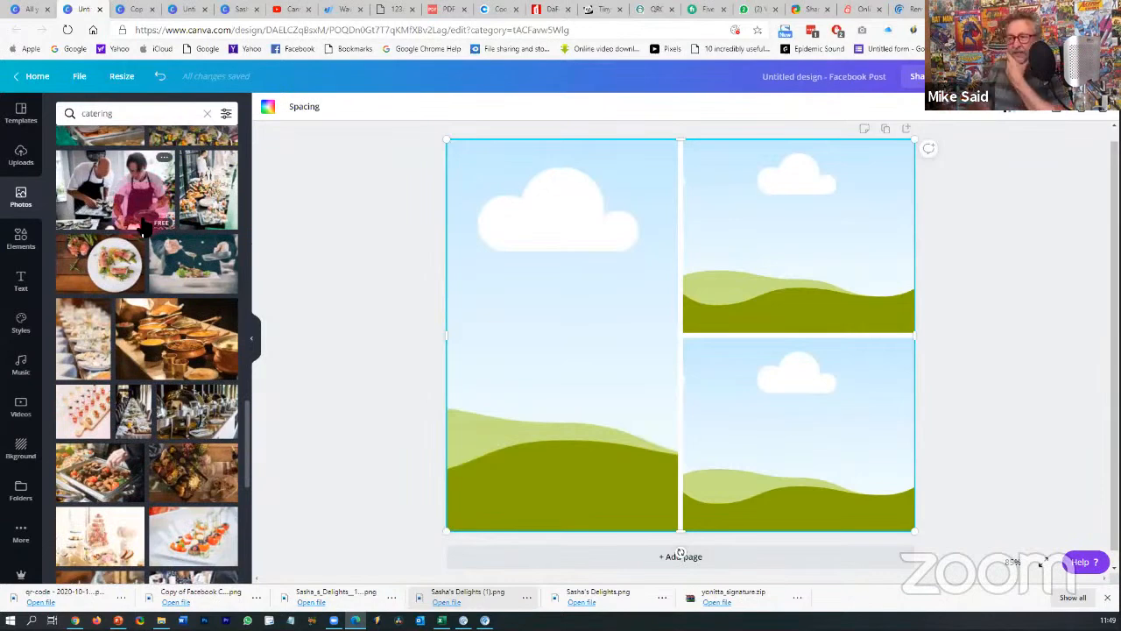
scroll(180, 315, down, 4)
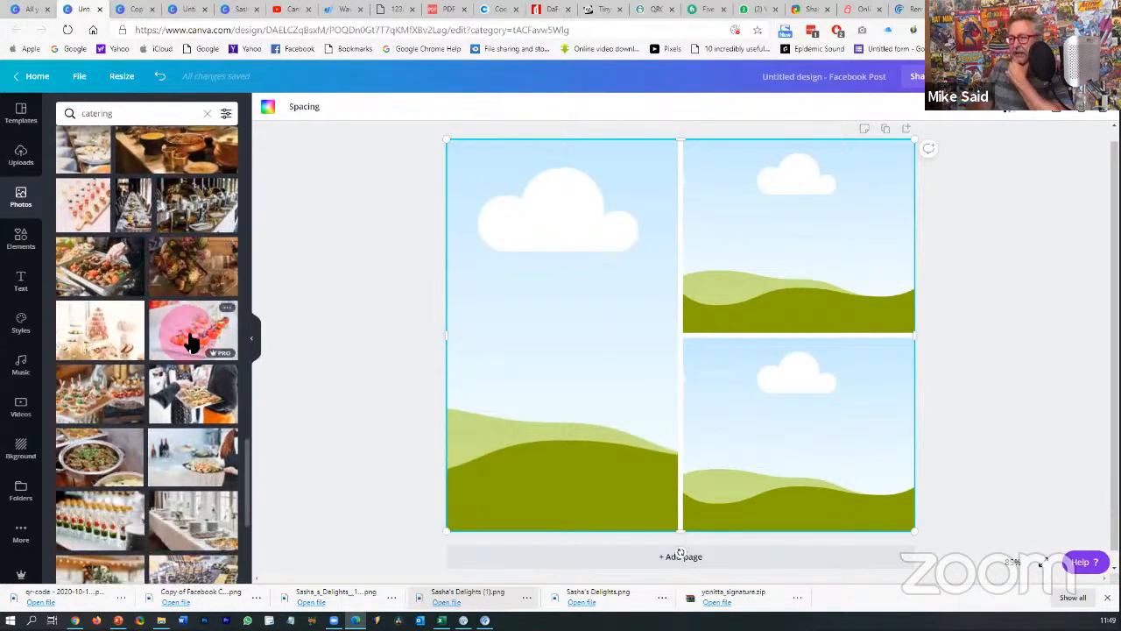
- Fill the grid's top-right cell with the canapé spoons photo, undoing an accidental grid move
drag(188, 338, 775, 254)
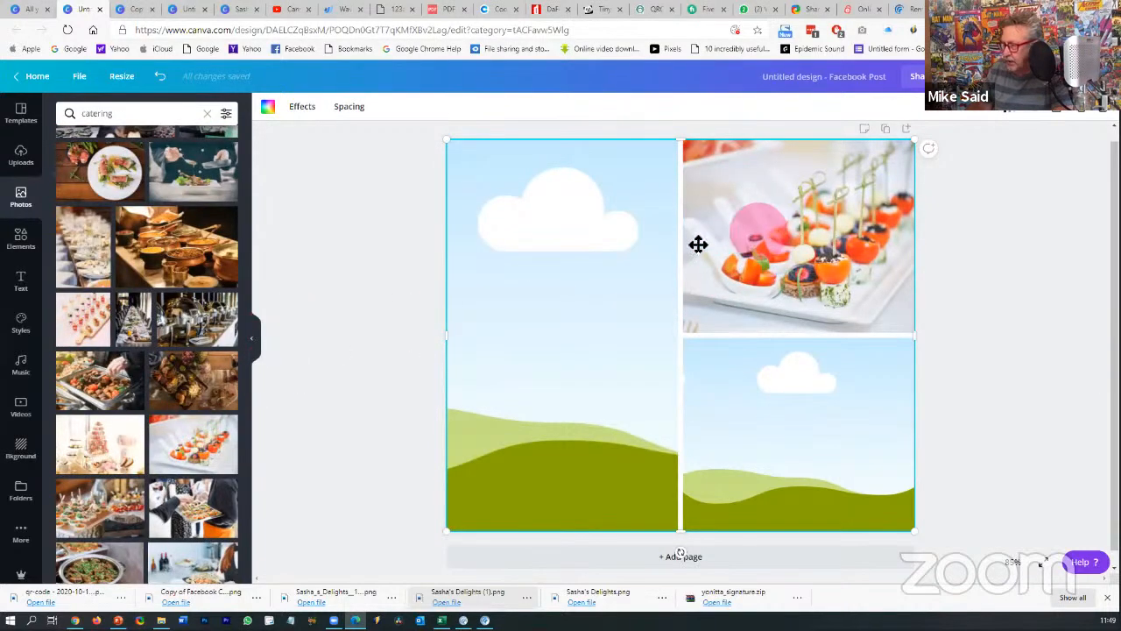
drag(698, 245, 751, 216)
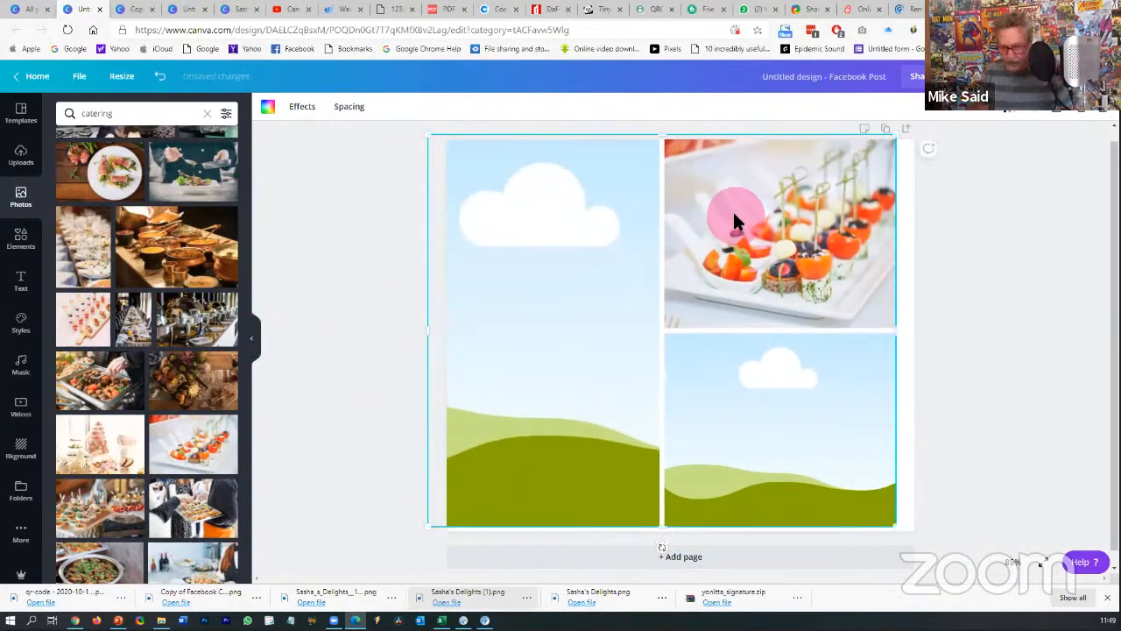
key(ctrl+z)
click(742, 193)
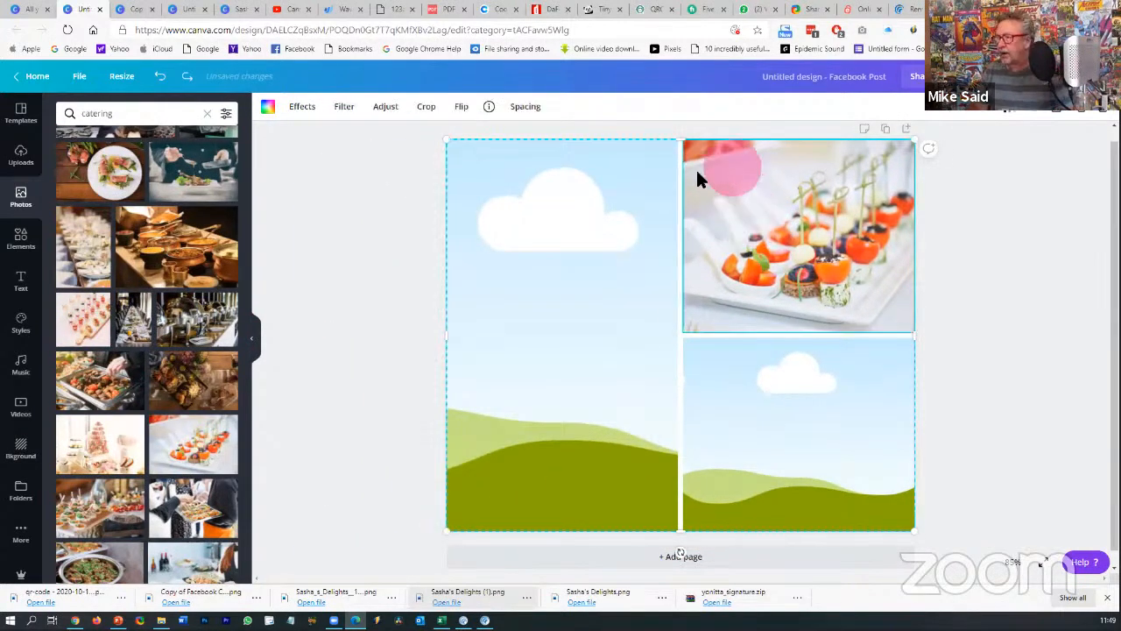
- Try out photos in the grid cells, including moving the left photo to bottom-right
scroll(152, 303, down, 2)
scroll(152, 302, down, 6)
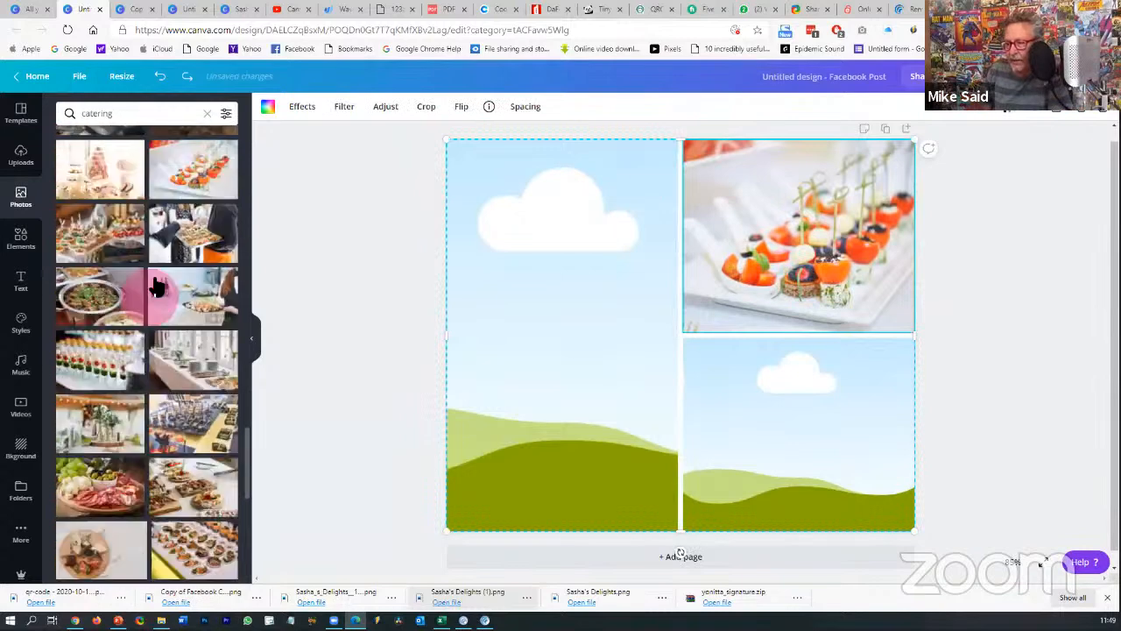
scroll(154, 284, down, 4)
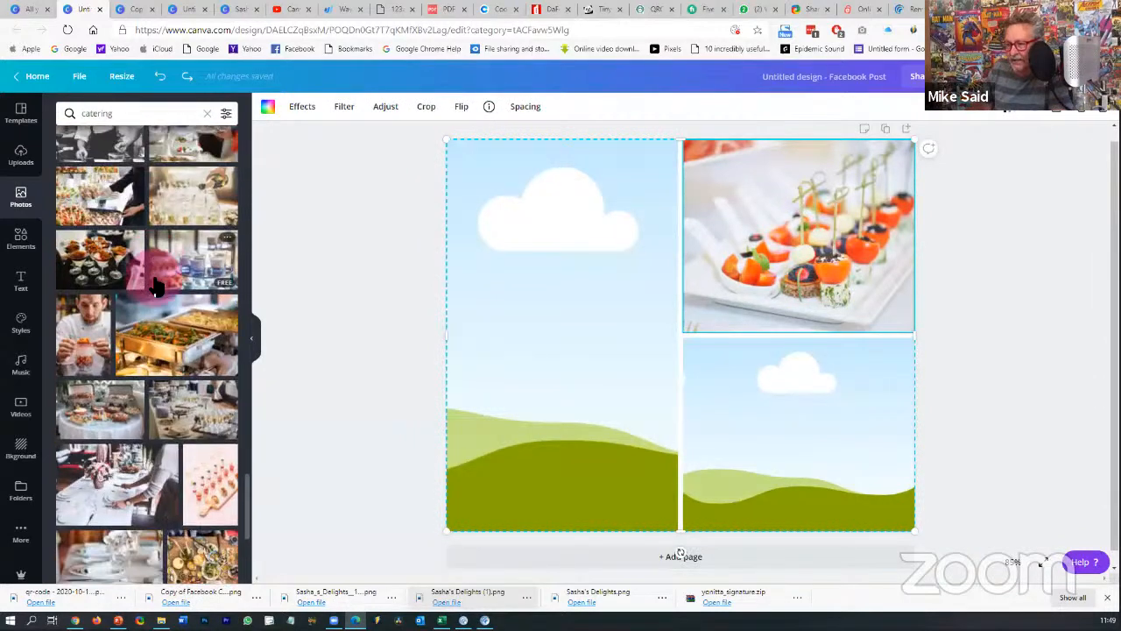
drag(209, 341, 538, 396)
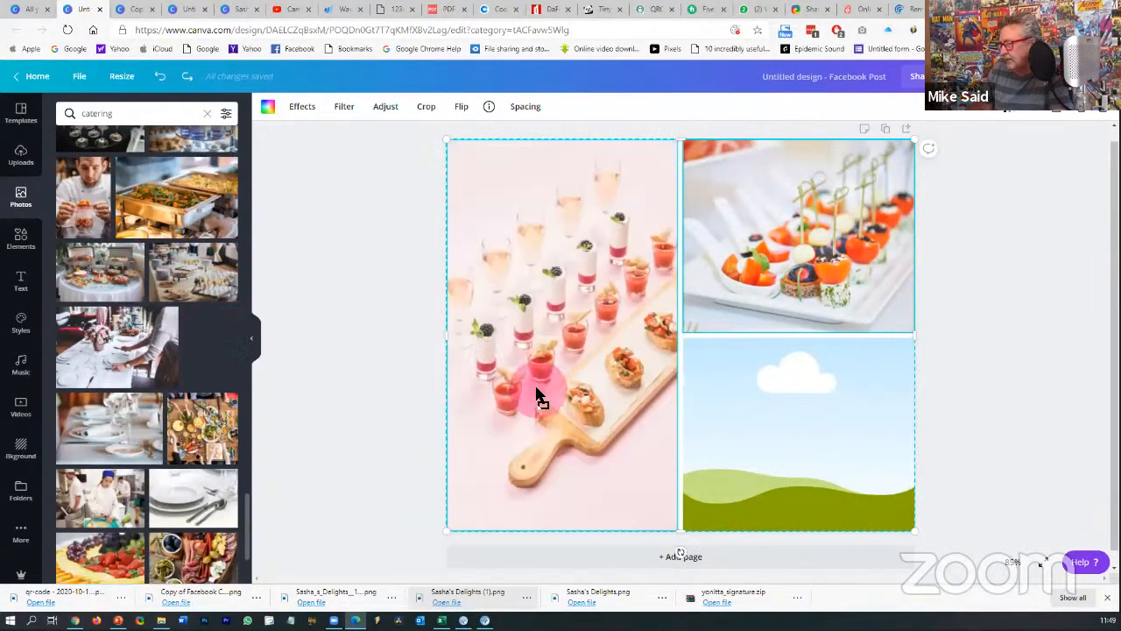
drag(661, 436, 563, 406)
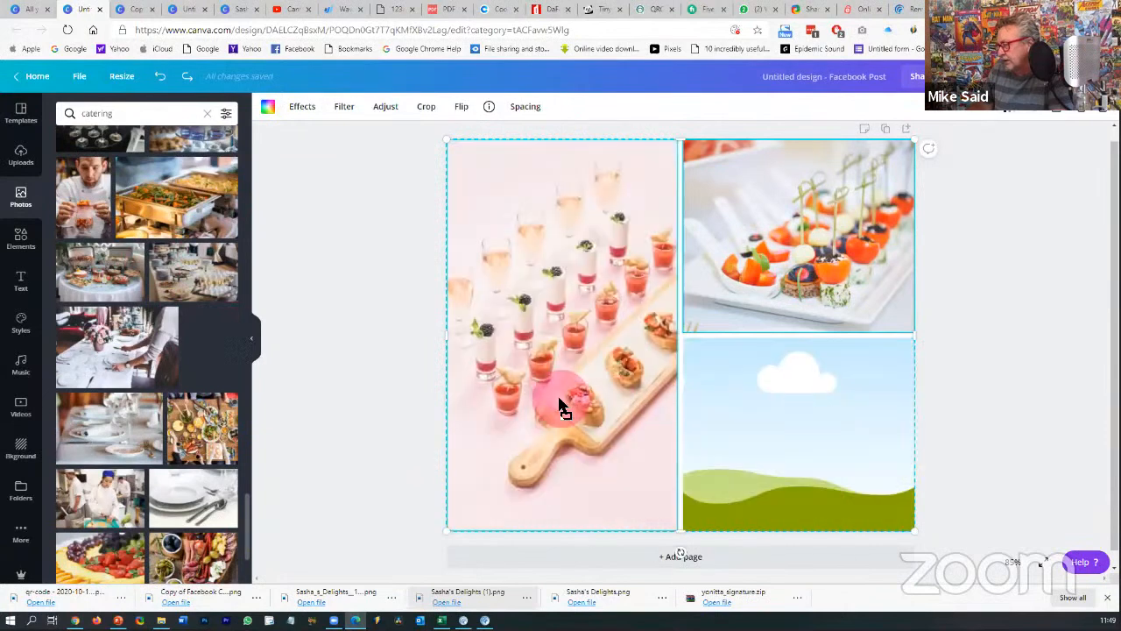
drag(705, 423, 563, 419)
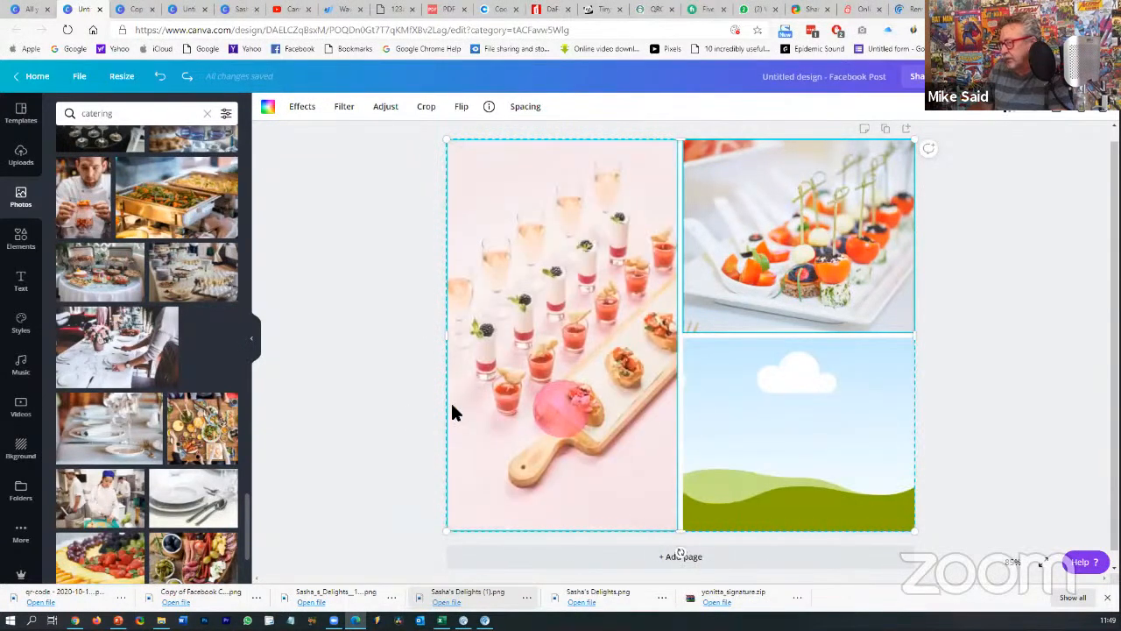
drag(452, 412, 194, 405)
- Find the chef photo and drop it into the bottom-right grid cell
scroll(195, 405, down, 5)
scroll(193, 405, down, 4)
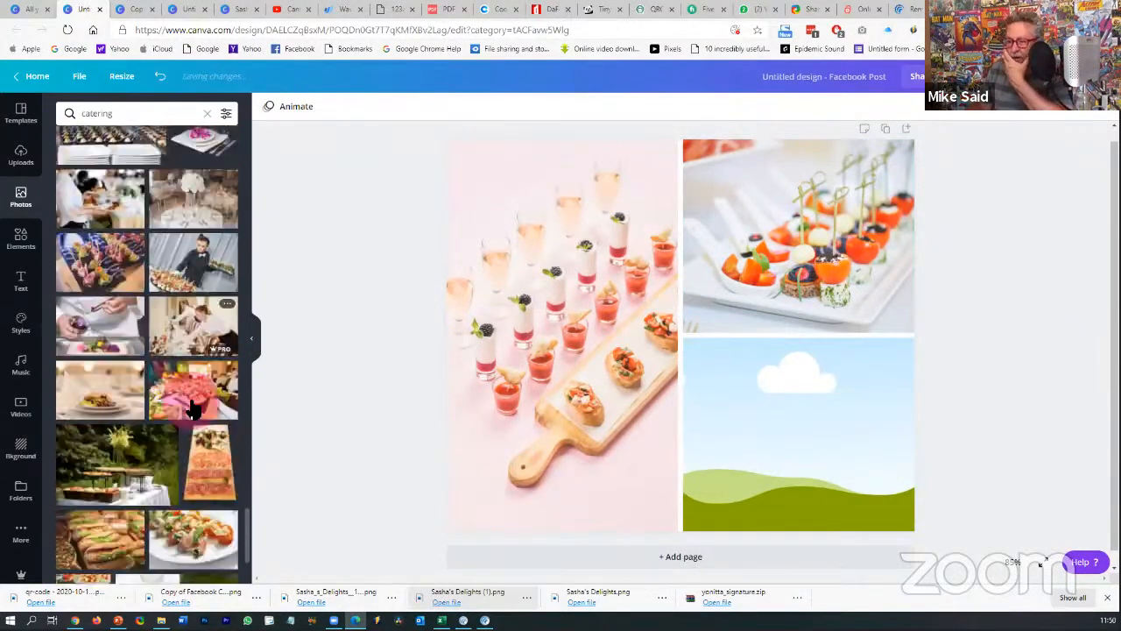
scroll(193, 408, down, 3)
scroll(205, 427, down, 1)
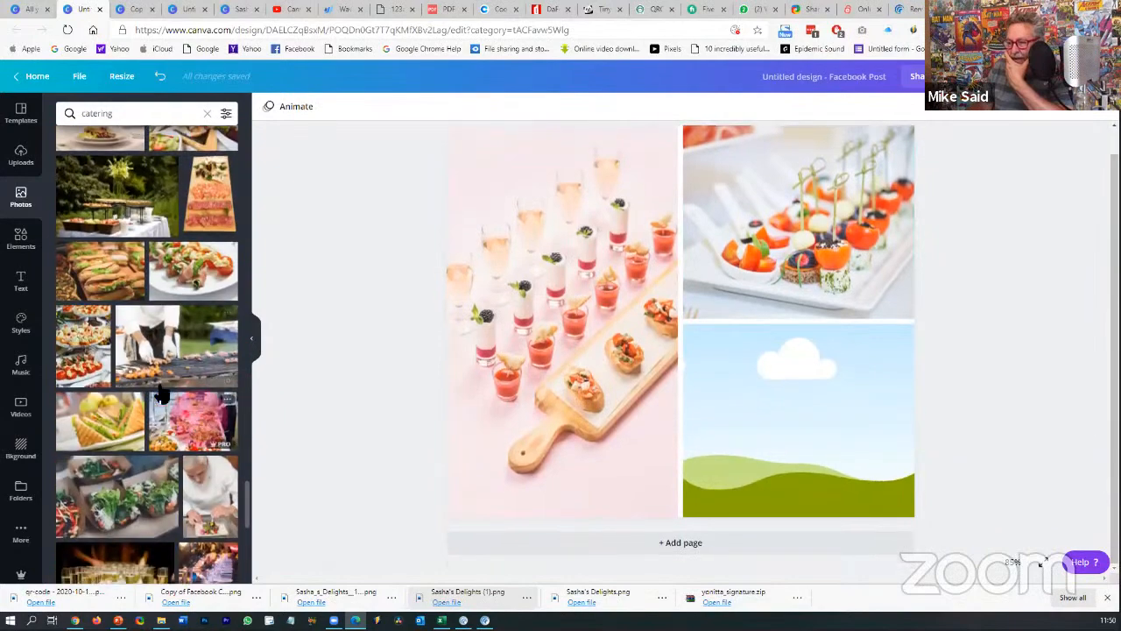
scroll(162, 395, down, 5)
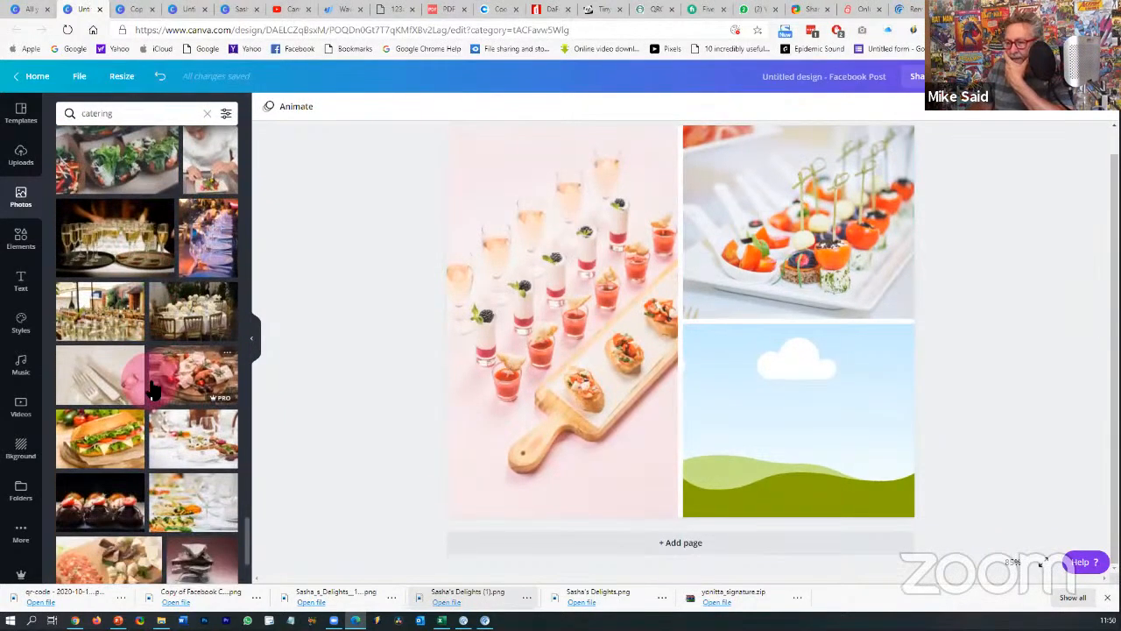
scroll(153, 388, down, 3)
scroll(156, 381, up, 3)
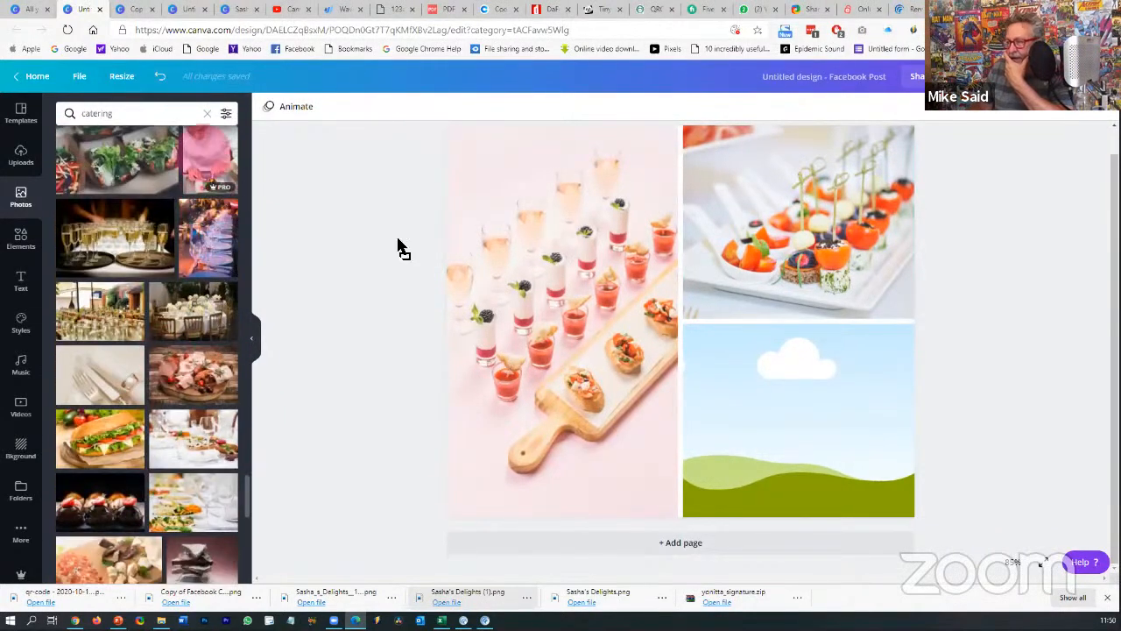
drag(398, 248, 734, 370)
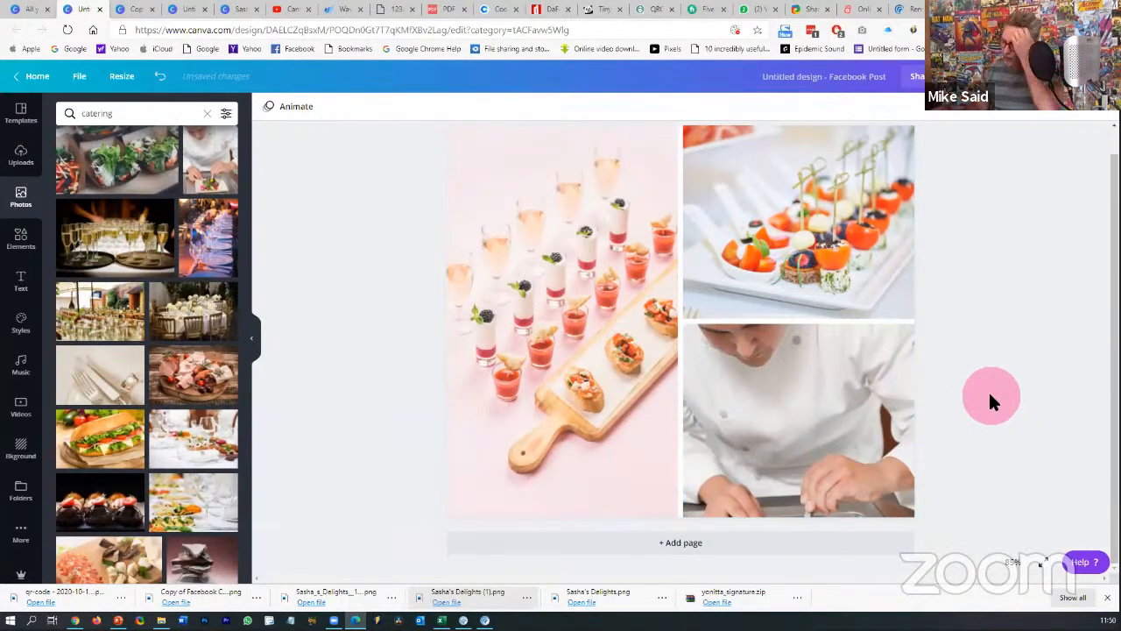
- Crop the chef photo, shifting it up so the plated dish shows
click(834, 371)
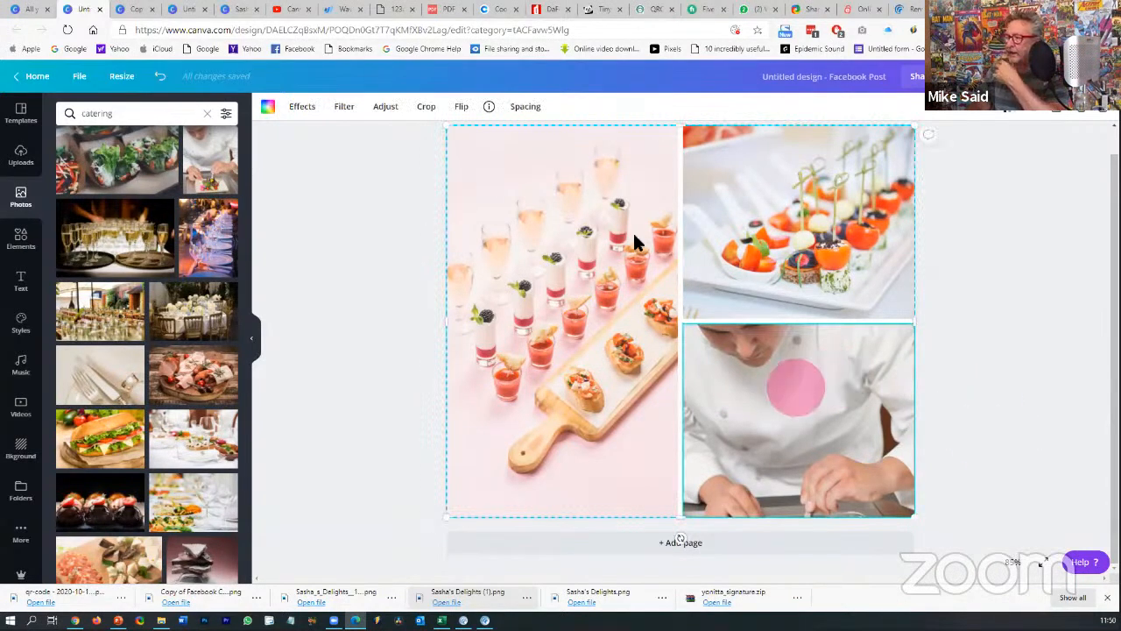
click(427, 110)
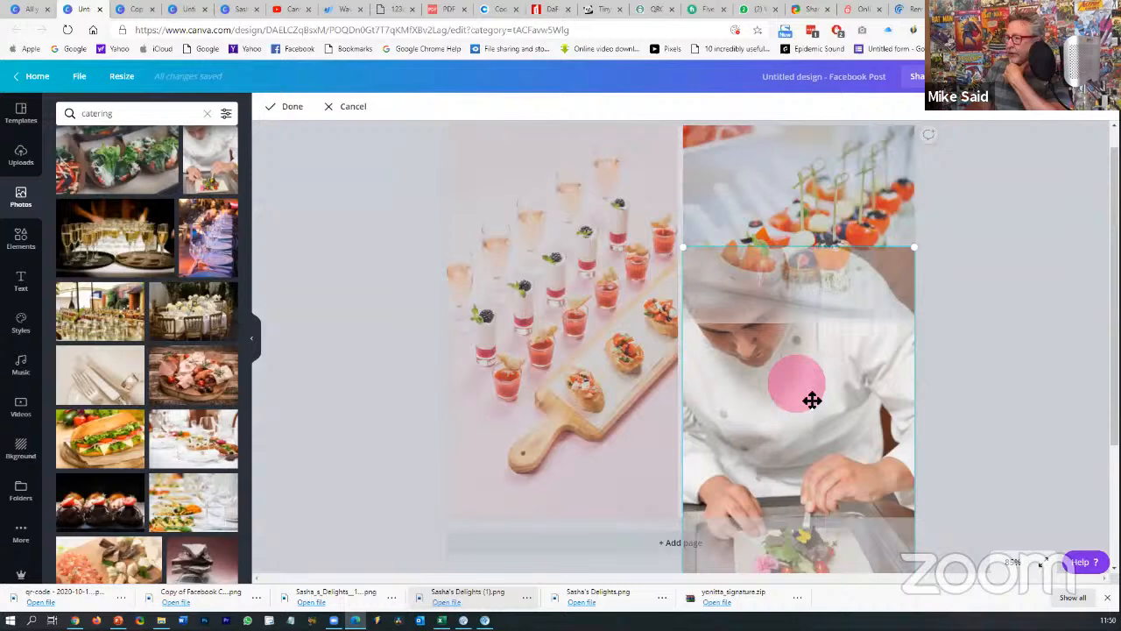
drag(811, 400, 816, 315)
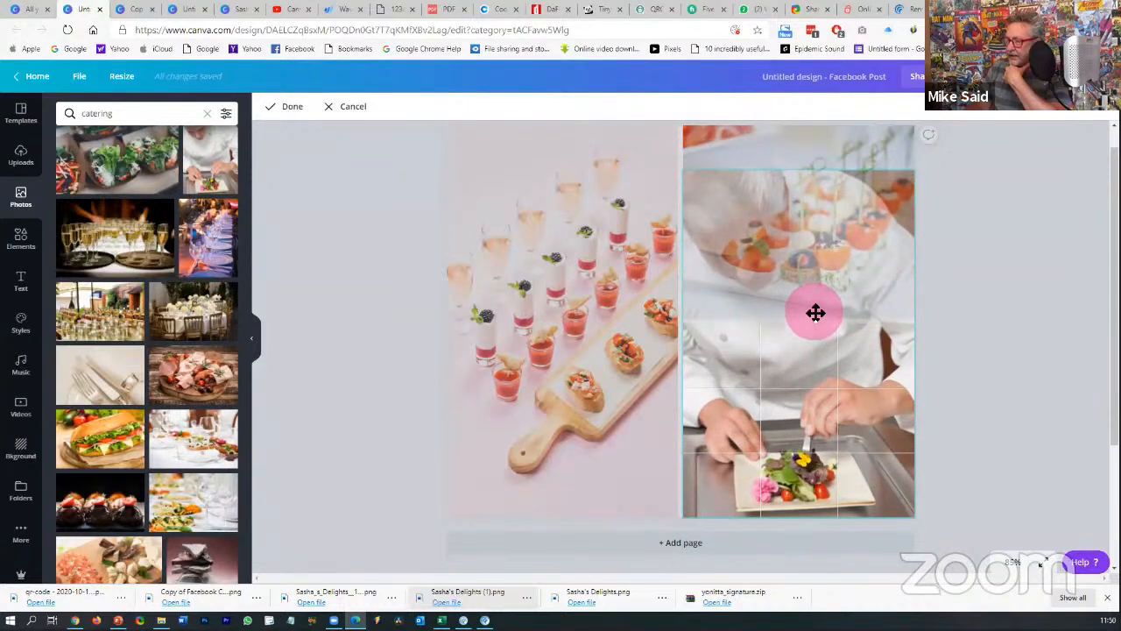
click(1030, 383)
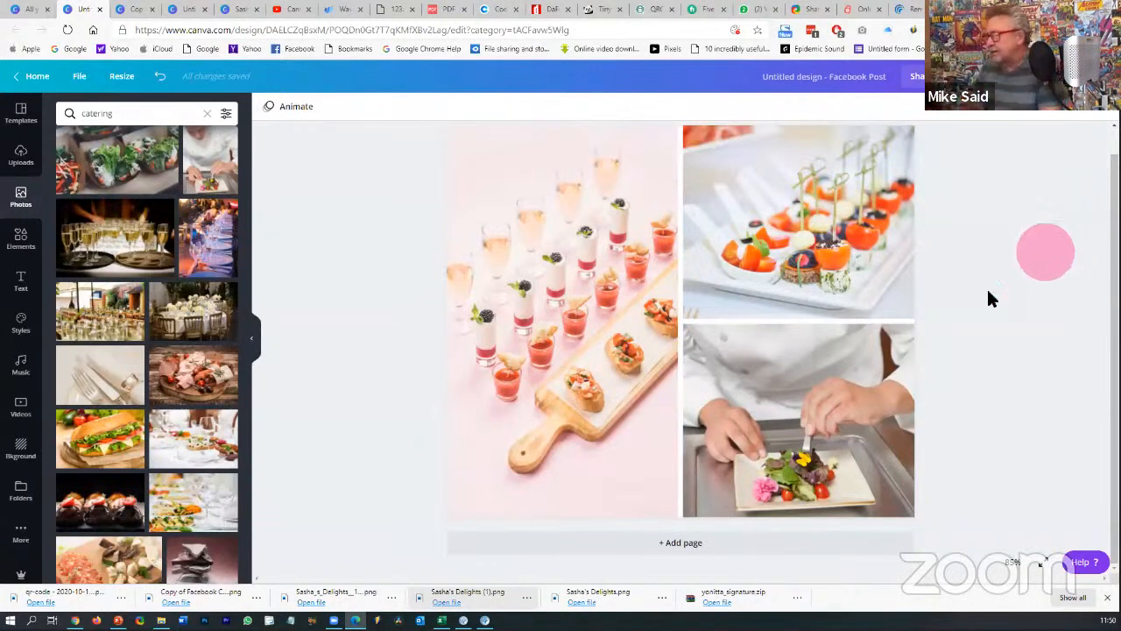
click(828, 355)
click(829, 355)
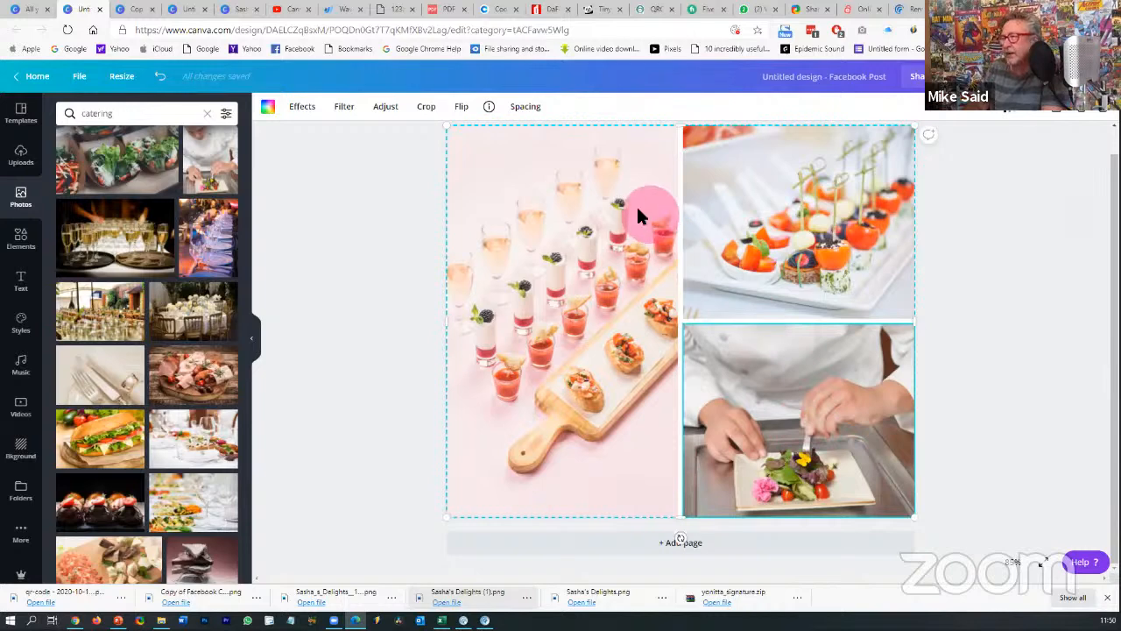
click(386, 108)
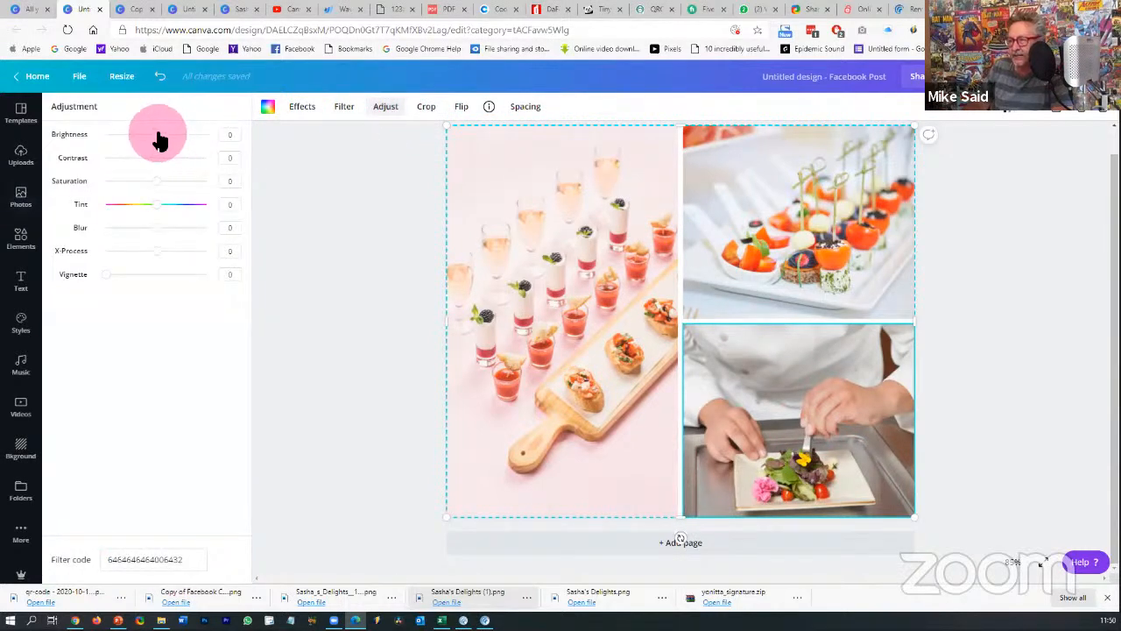
drag(163, 141, 151, 162)
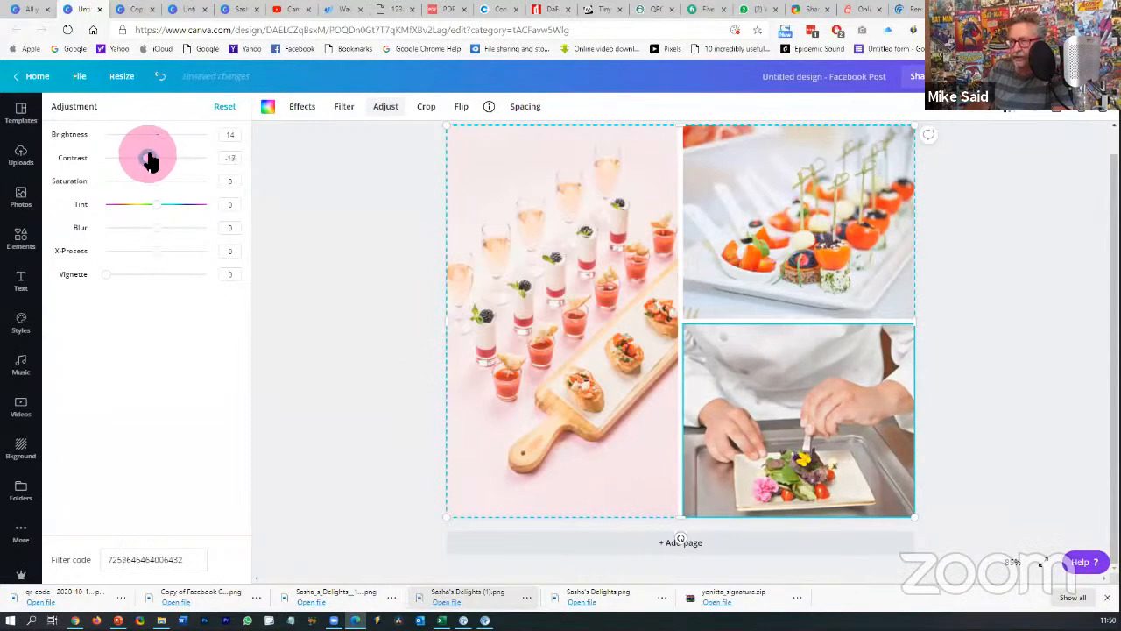
click(234, 135)
text(0)
click(235, 157)
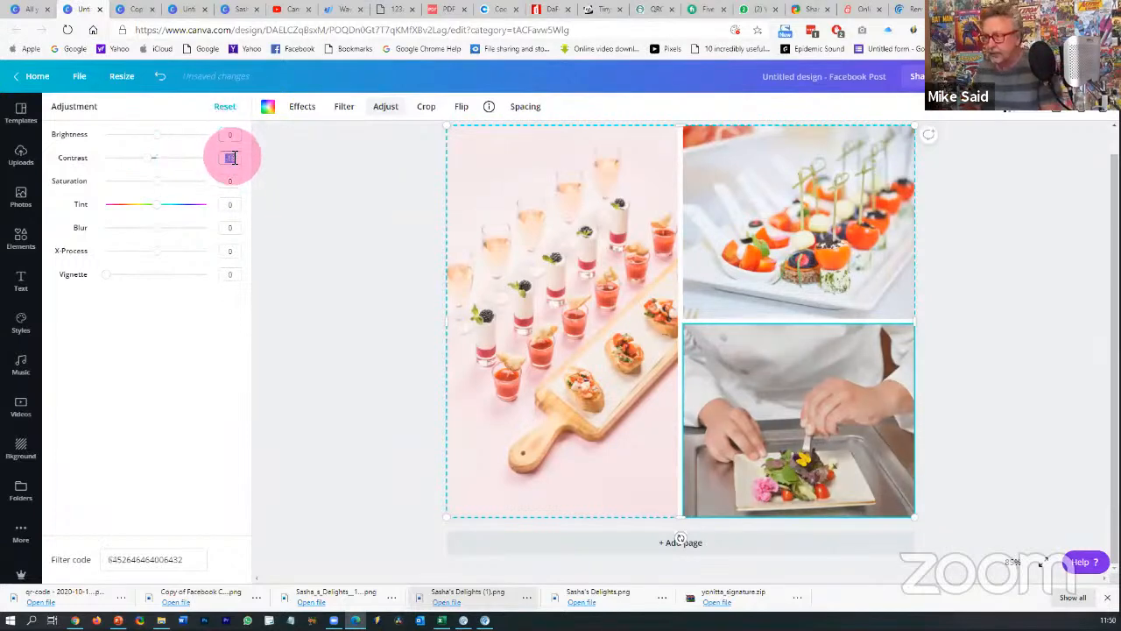
click(286, 176)
click(830, 444)
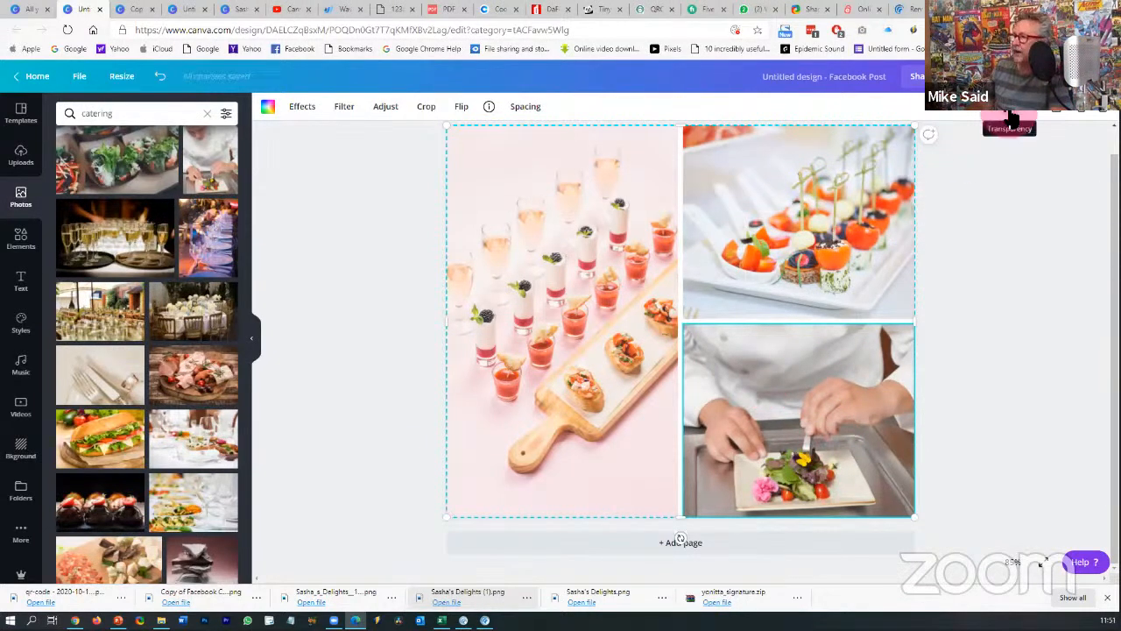
- Lower the photo grid's transparency to 39 so all three photos look washed out
click(1012, 117)
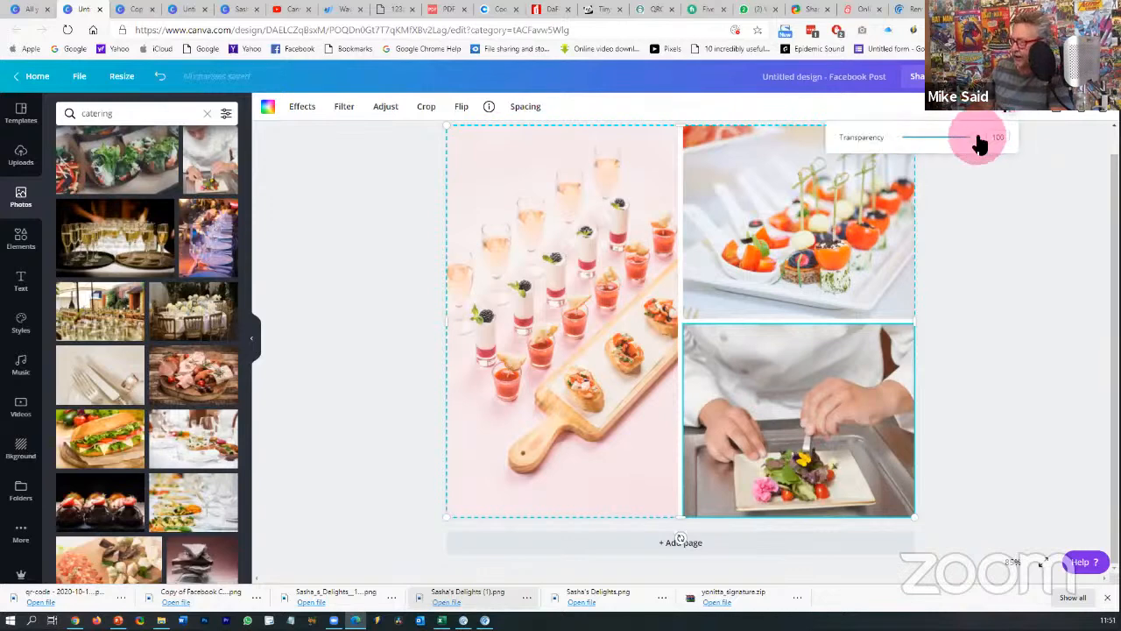
drag(973, 144, 941, 148)
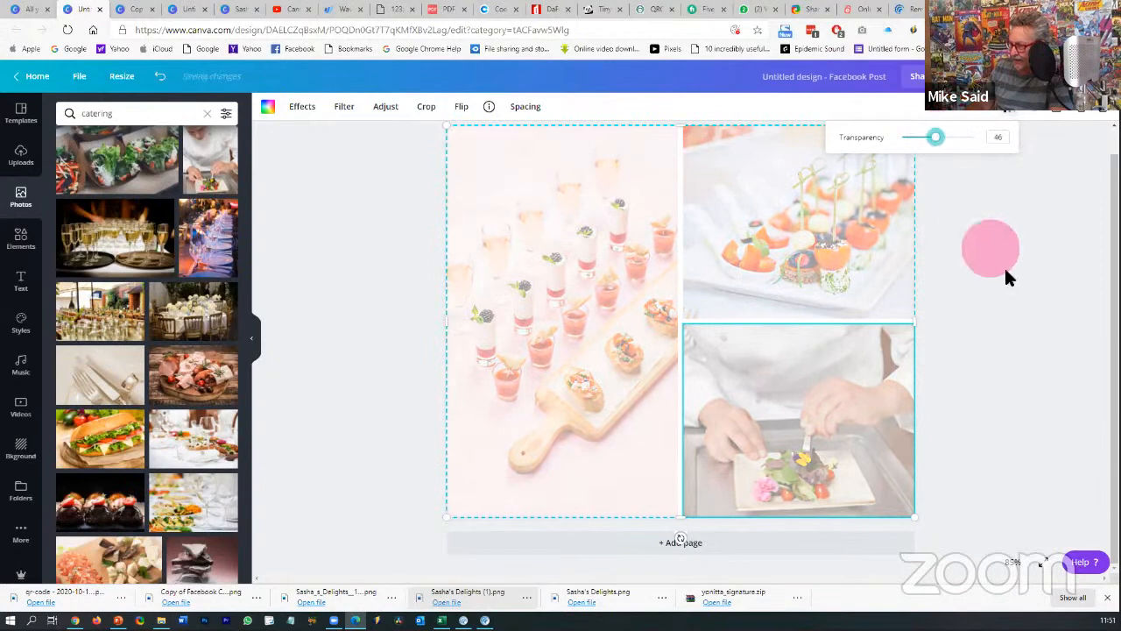
click(1021, 292)
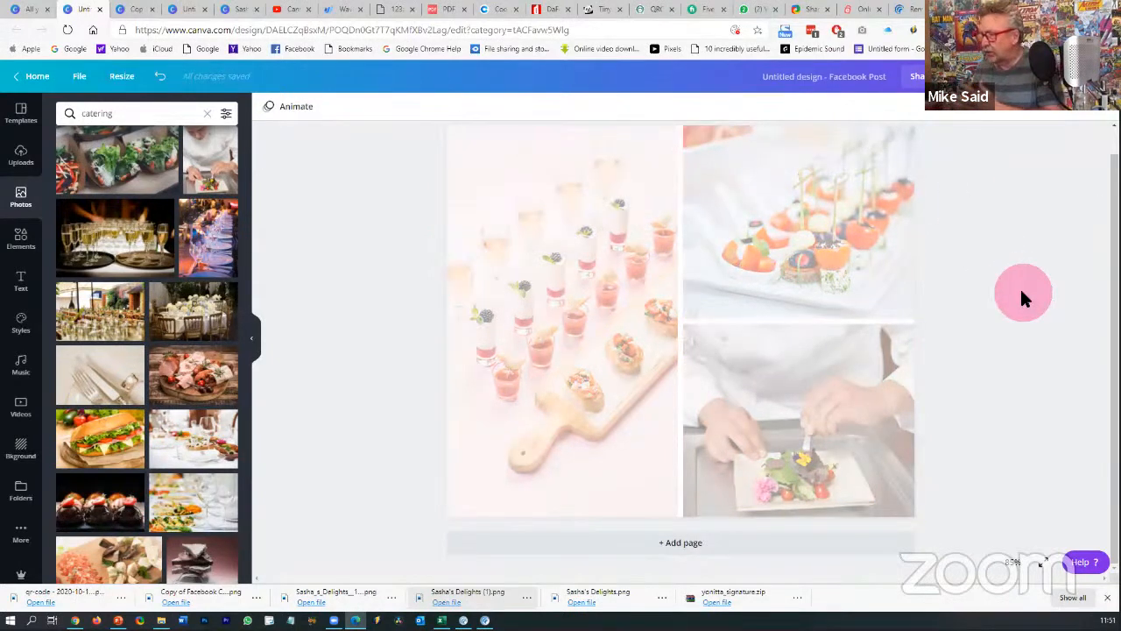
click(819, 247)
click(818, 248)
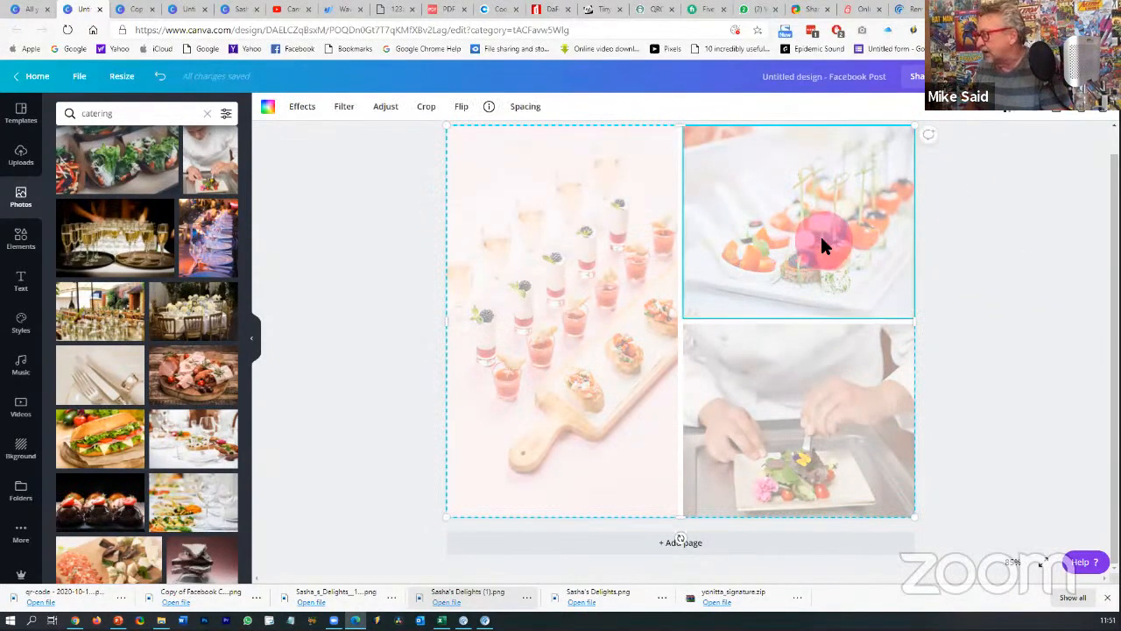
click(1015, 112)
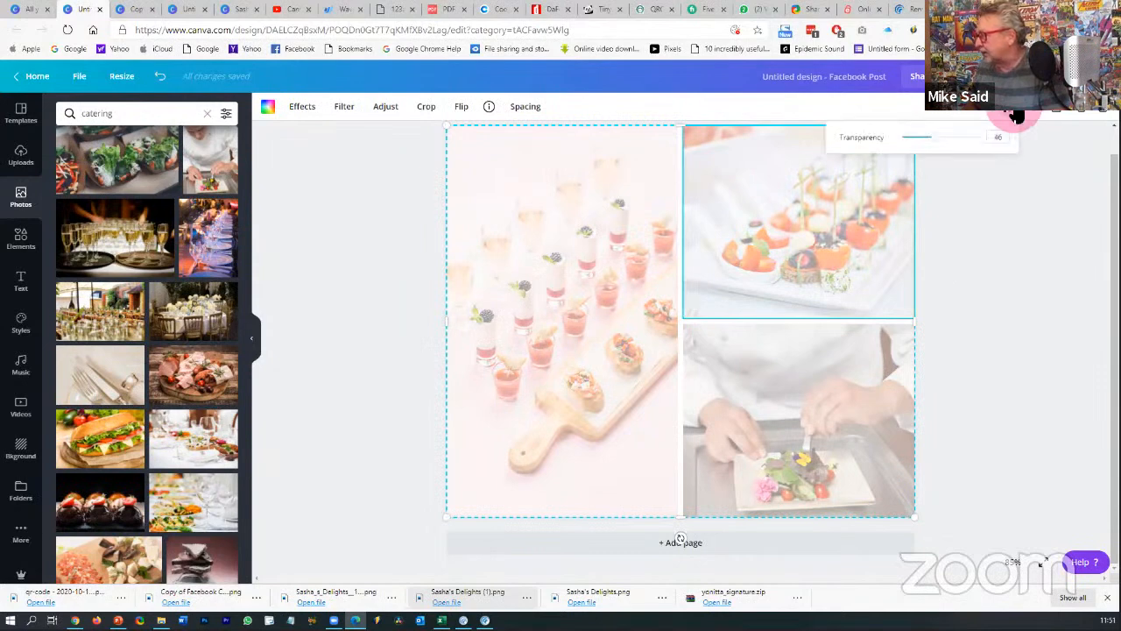
click(938, 141)
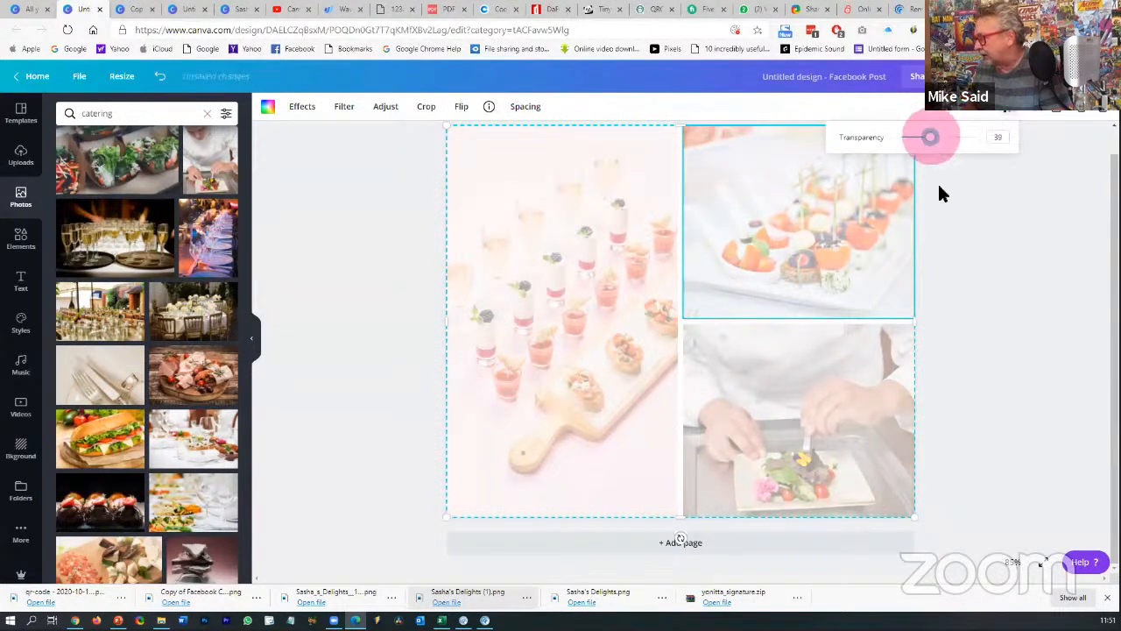
click(958, 239)
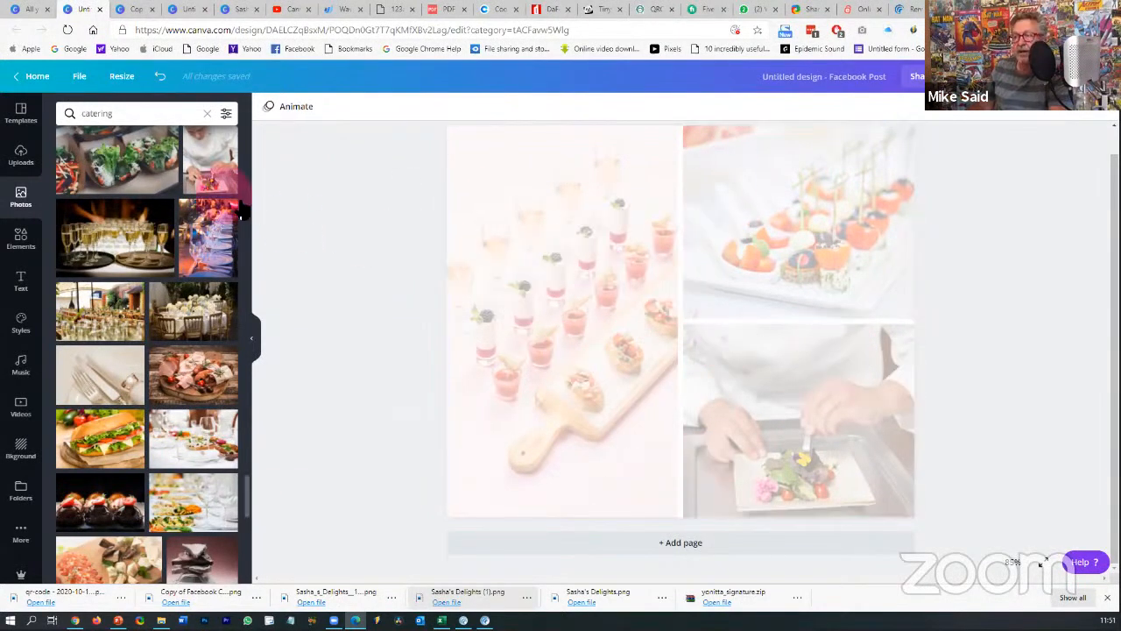
- Add the Sasha's Delights logo from Uploads and place it low over the shot-glass photo
click(21, 154)
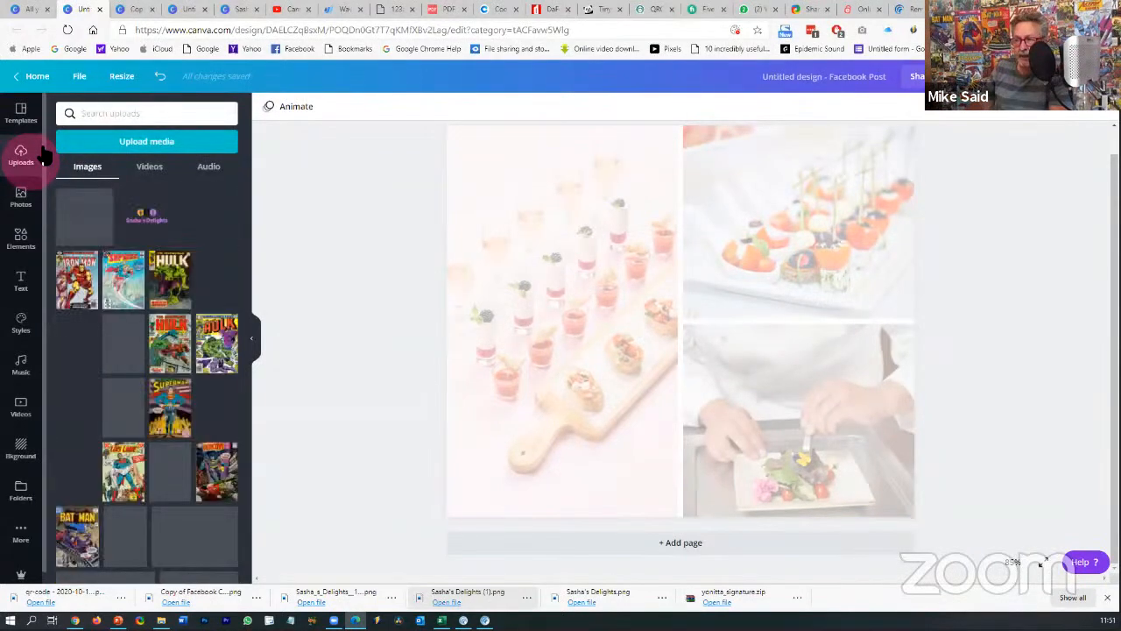
click(140, 230)
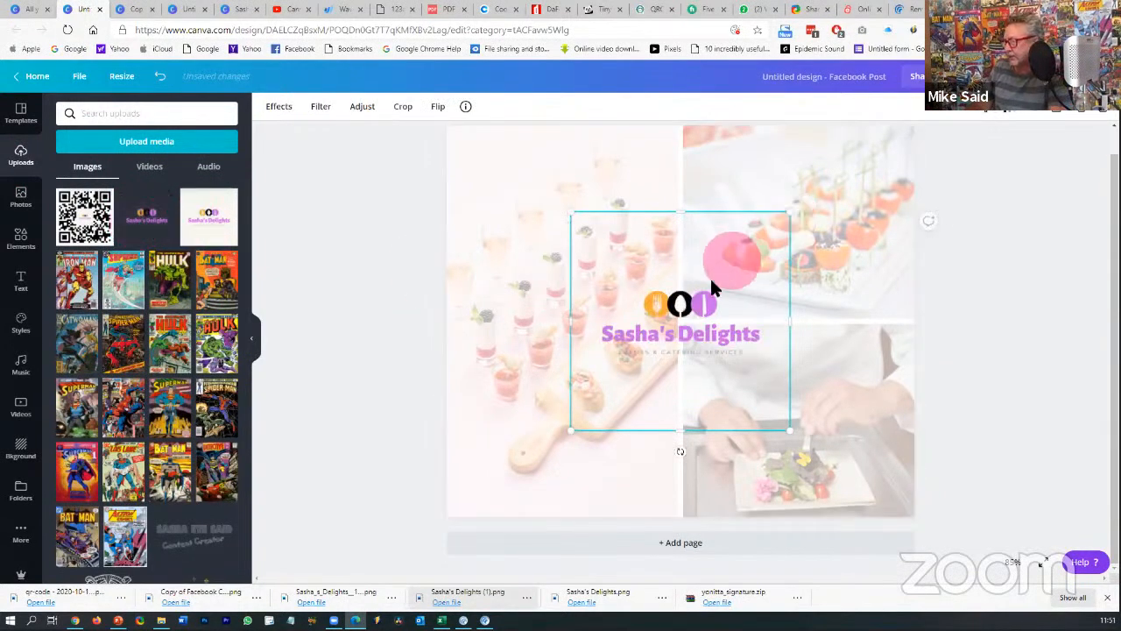
drag(712, 281, 673, 216)
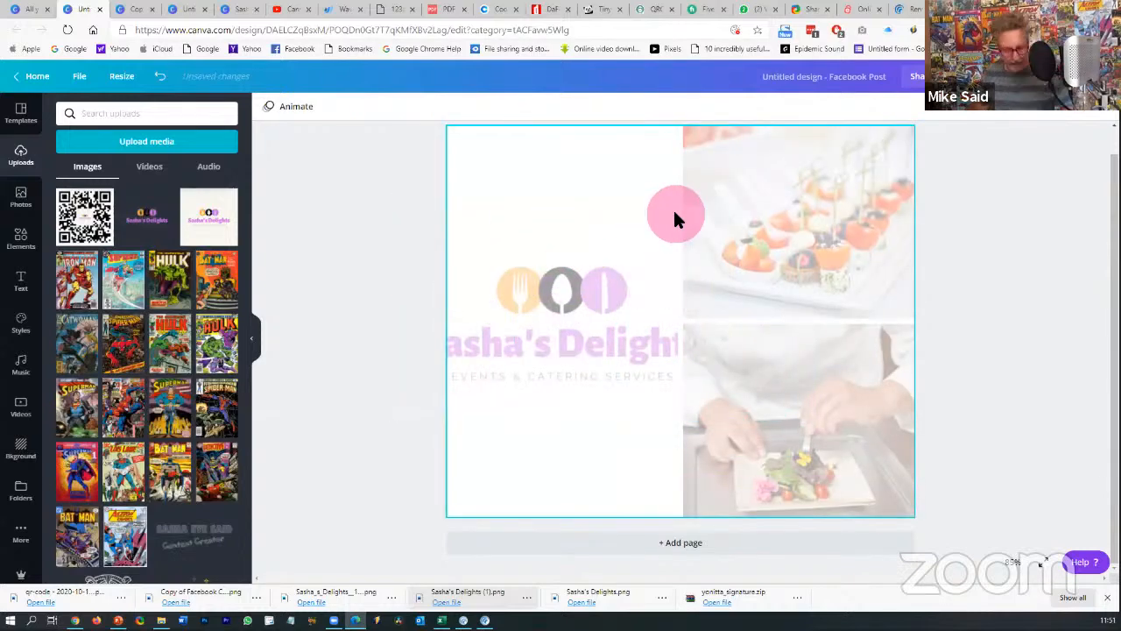
key(ctrl+z)
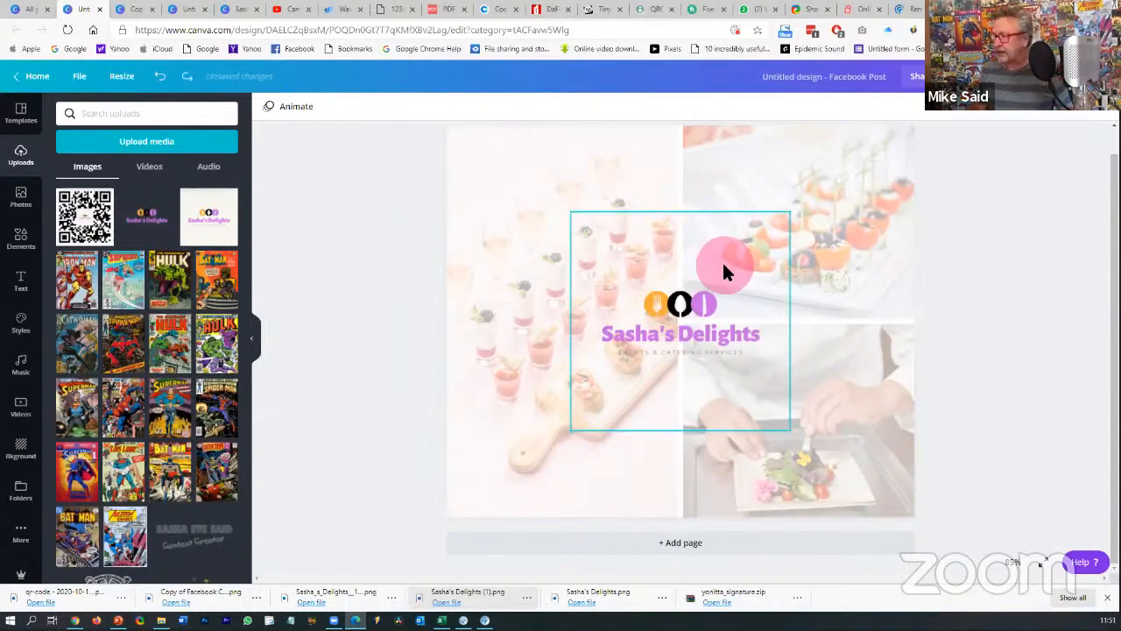
drag(723, 269, 608, 409)
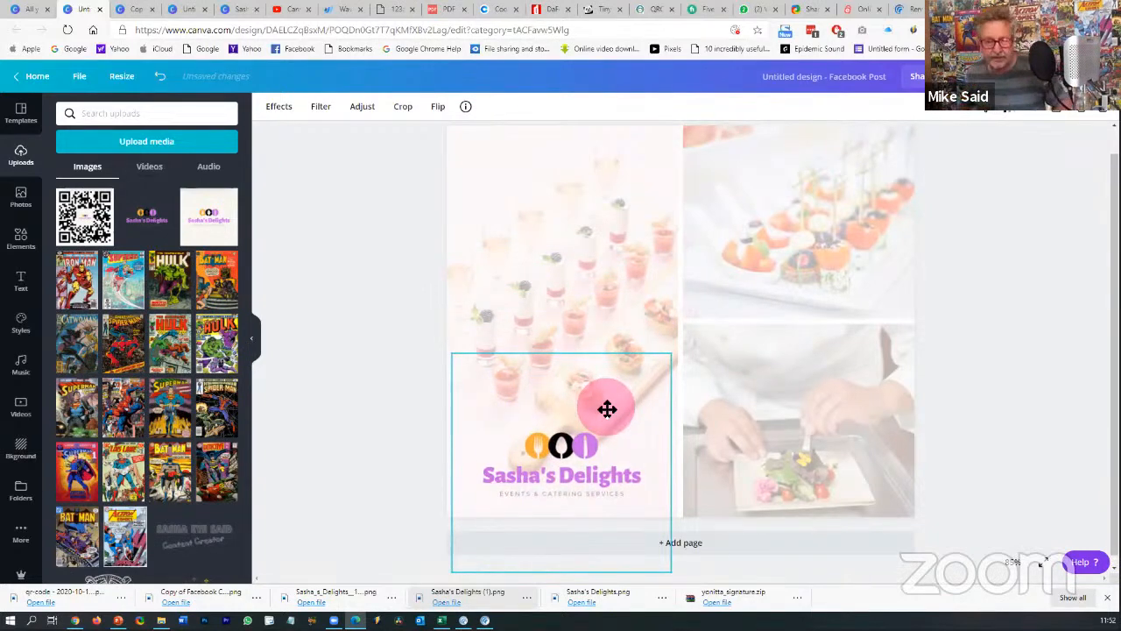
drag(607, 407, 607, 404)
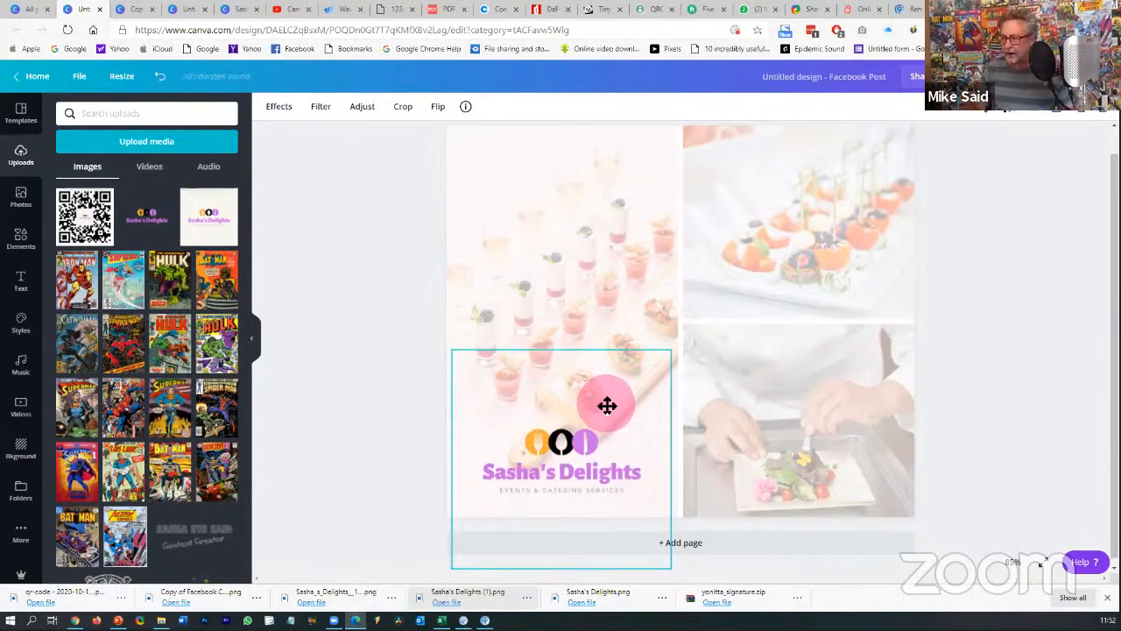
drag(605, 403, 604, 403)
click(1016, 354)
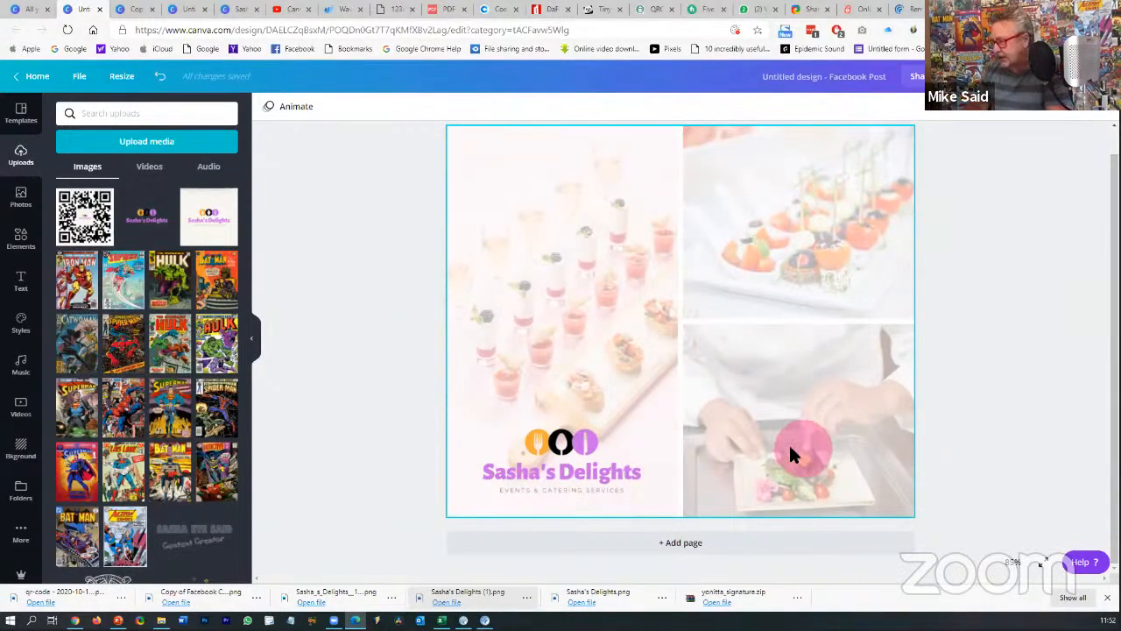
click(789, 418)
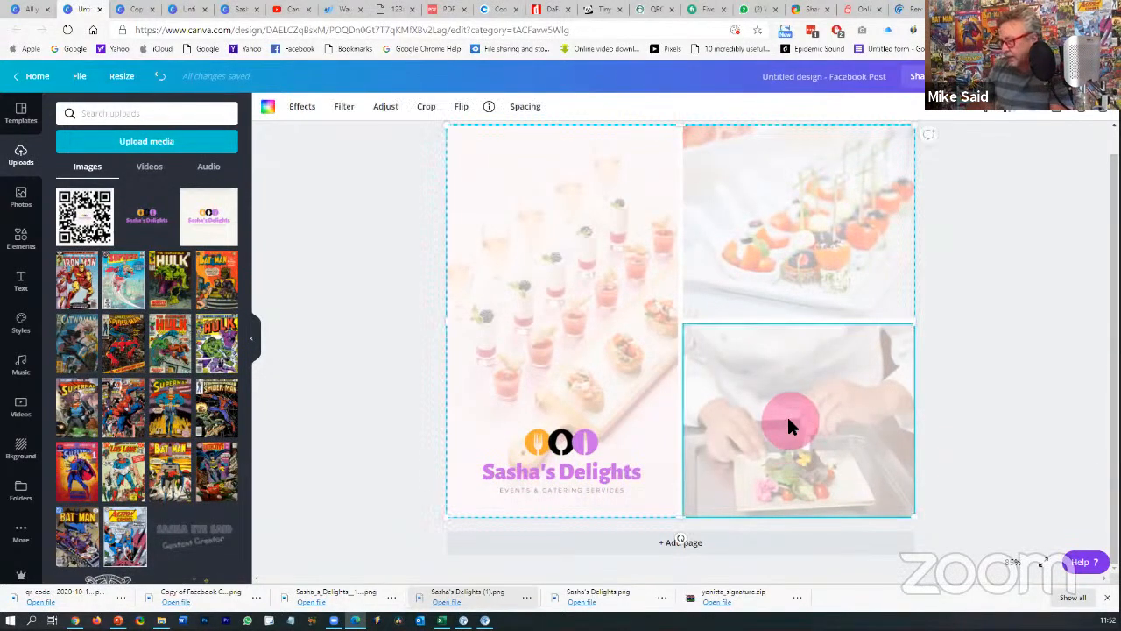
- Add the QR code to the page and shrink it to 246 x 246
click(990, 407)
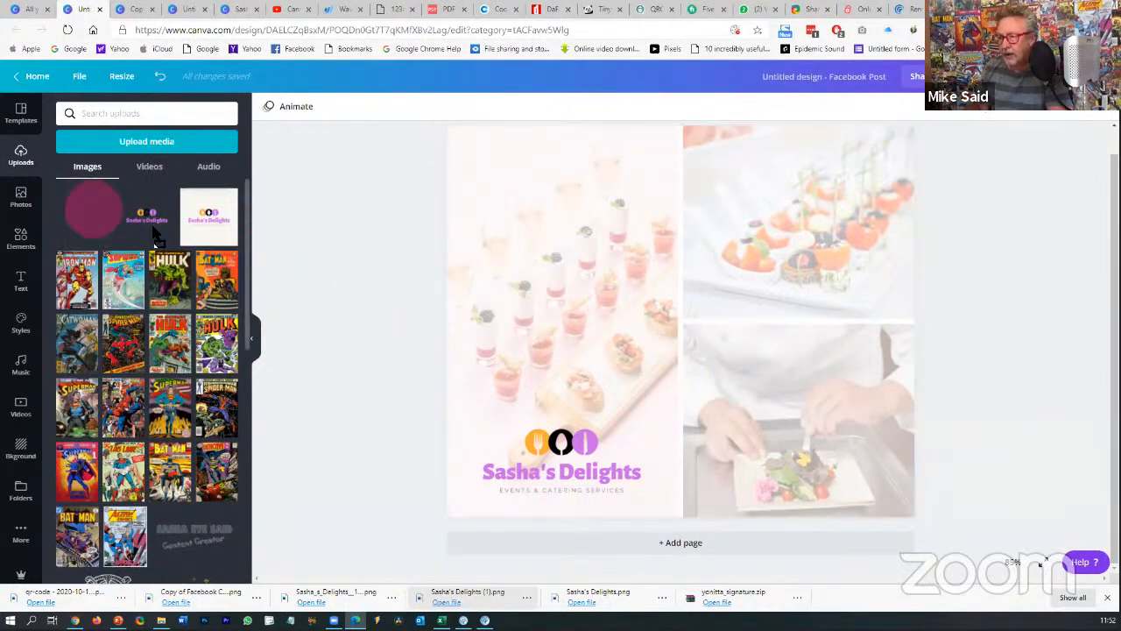
drag(87, 210, 758, 394)
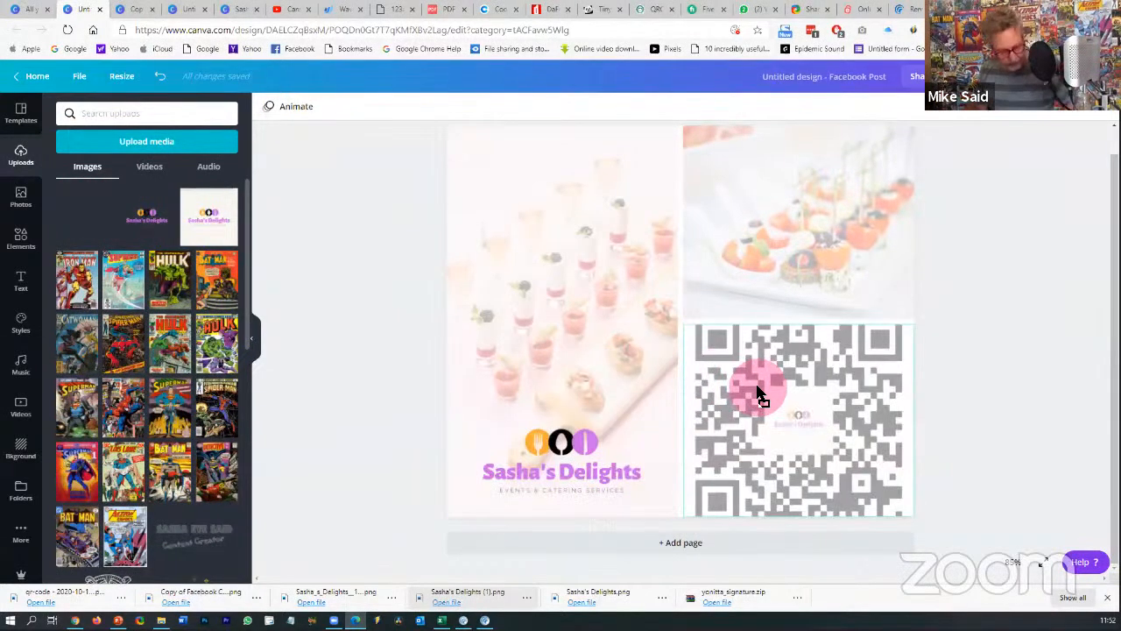
drag(742, 393, 81, 210)
click(82, 222)
drag(149, 246, 613, 322)
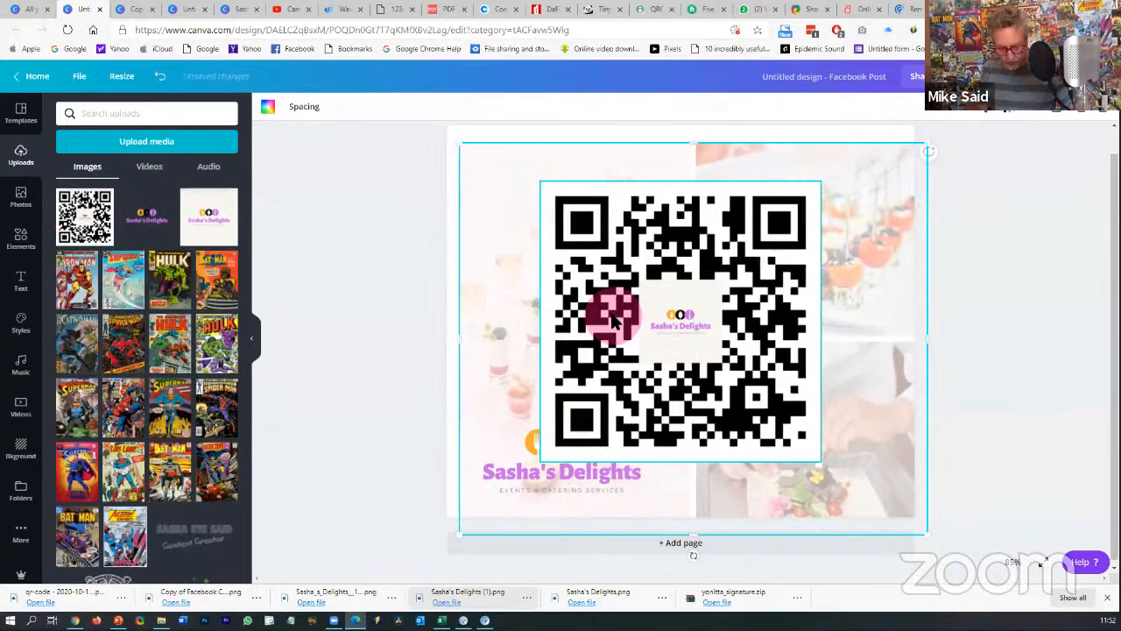
key(ctrl+z)
click(557, 197)
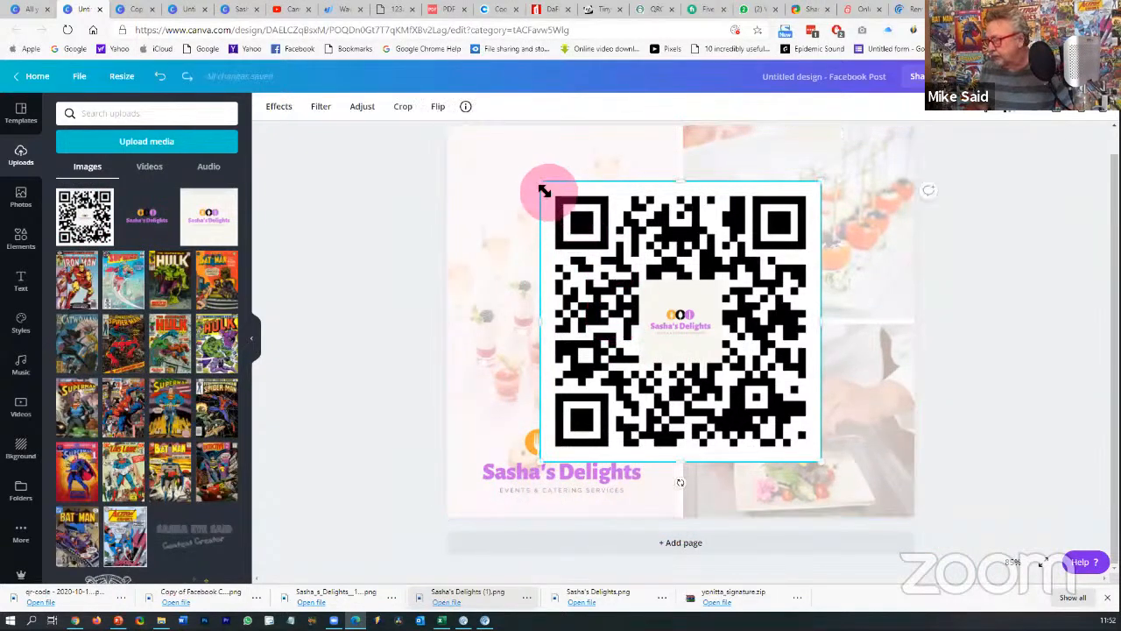
drag(544, 191, 709, 351)
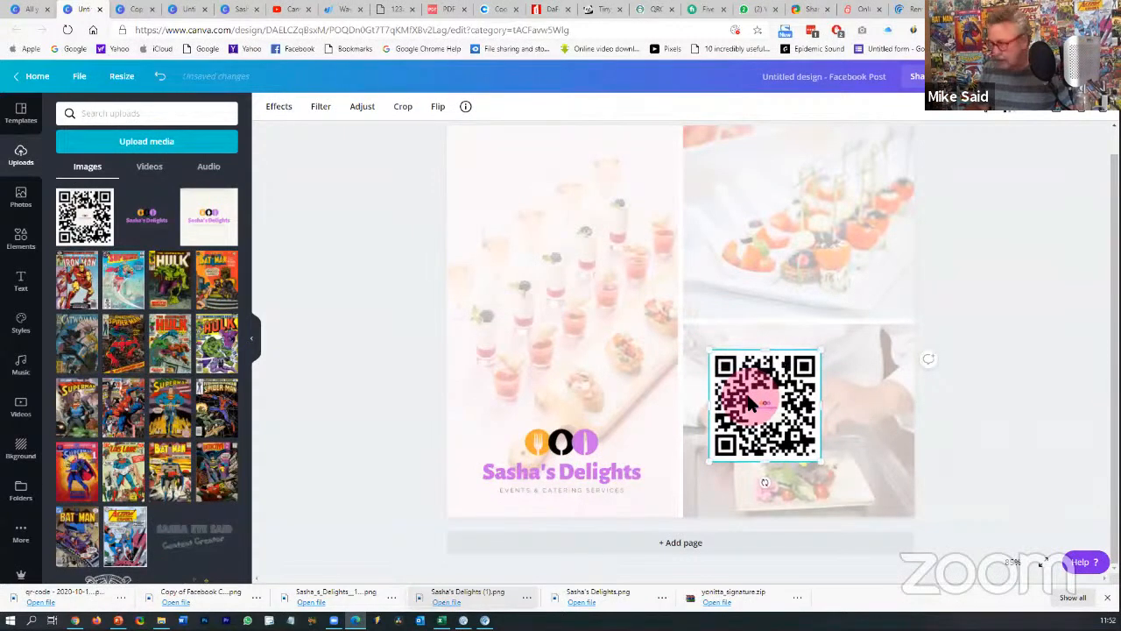
- Move the QR code over the chef photo, undoing accidental grid shifts along the way
mouse_move(749, 401)
mouse_down()
mouse_move(765, 380)
mouse_move(749, 401)
mouse_up()
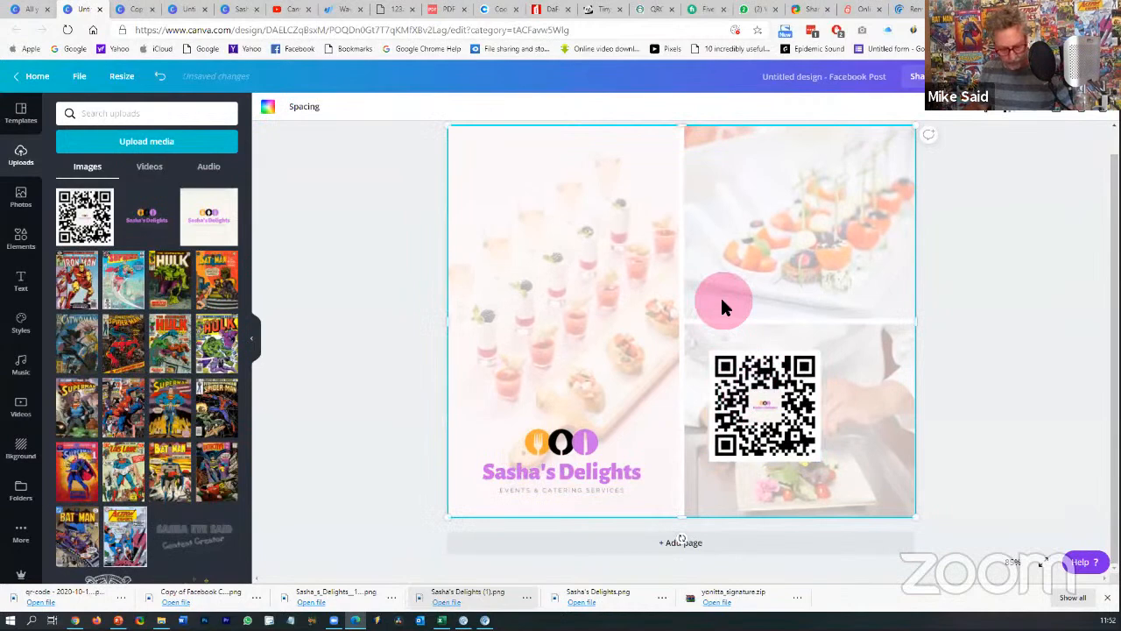
key(ctrl+z)
click(763, 382)
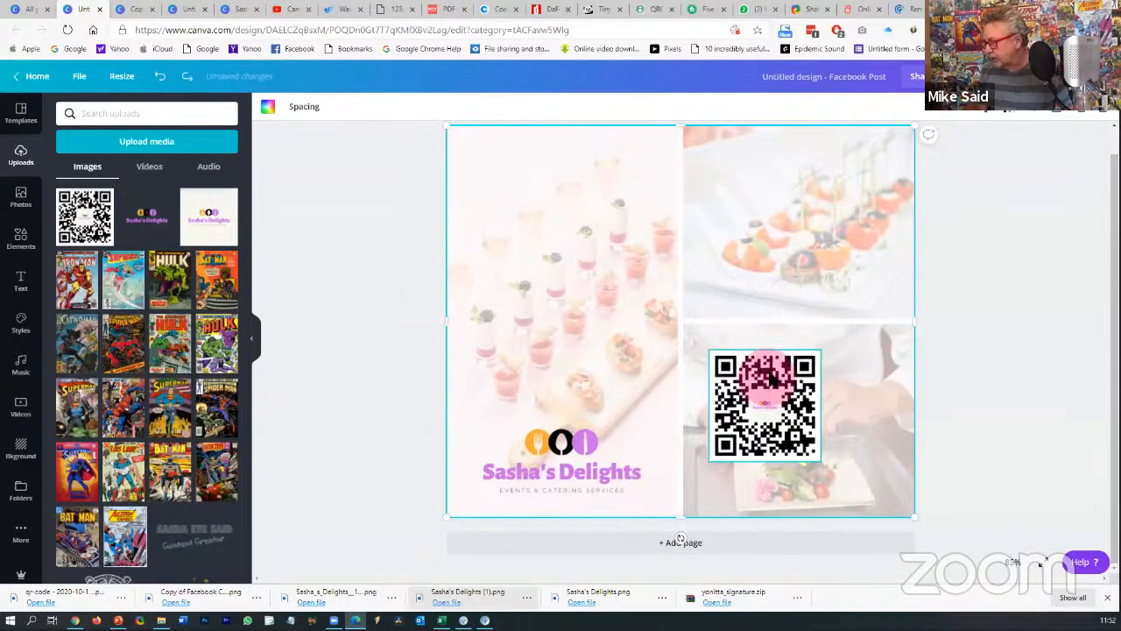
drag(764, 380, 783, 371)
key(ctrl+z)
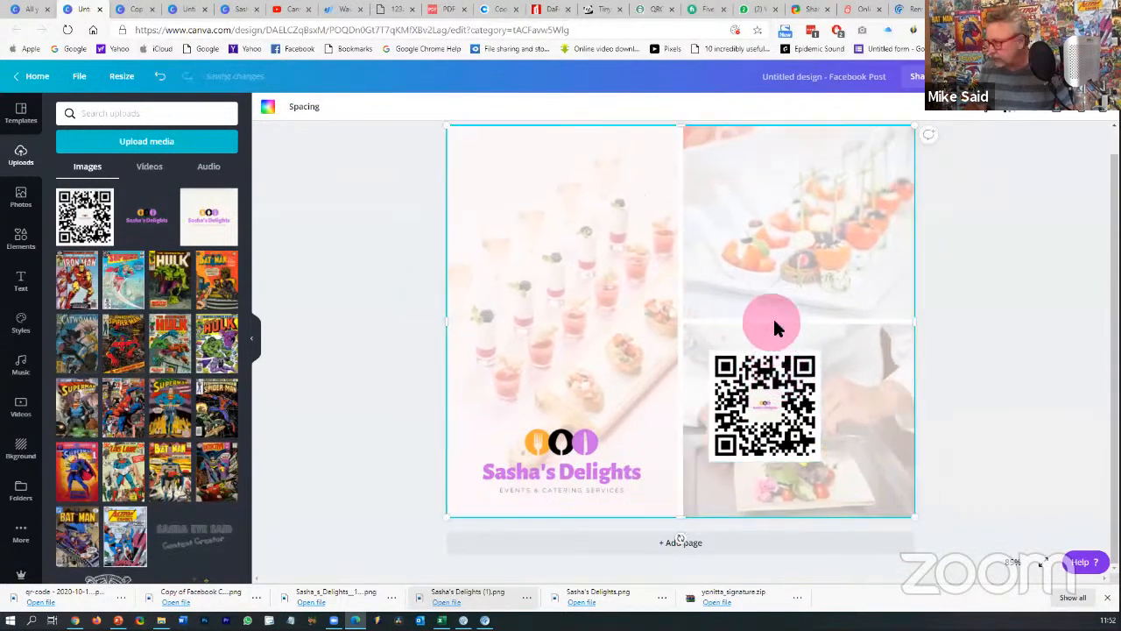
click(764, 363)
click(963, 106)
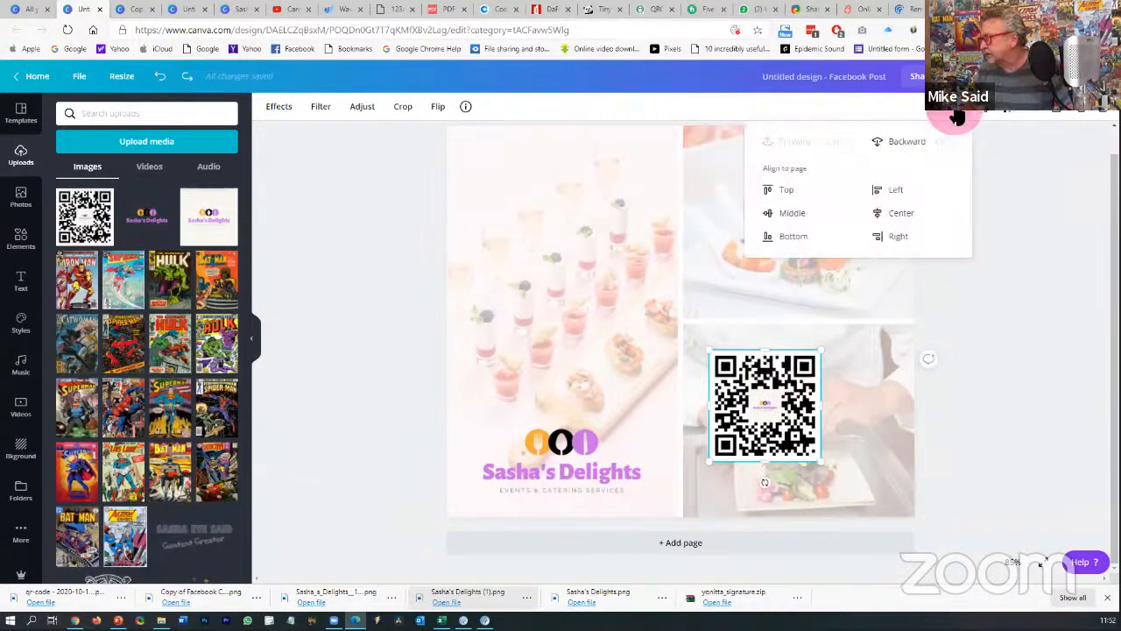
click(943, 307)
drag(762, 406, 801, 382)
click(983, 388)
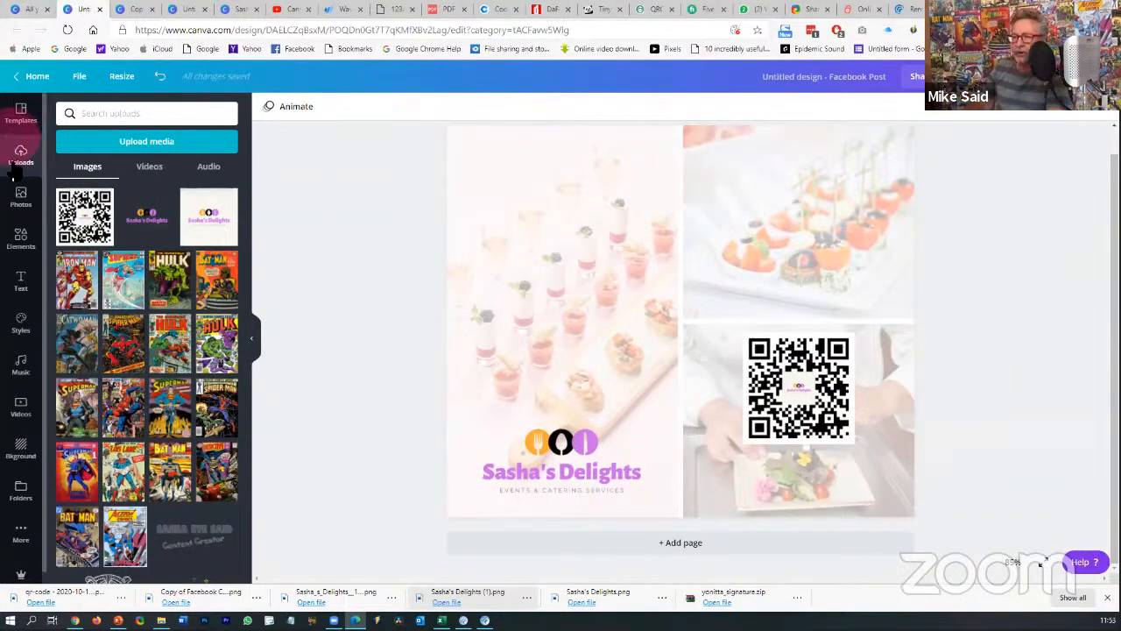
- Add an 'ORDER NOW' heading, shrunk to size 27.8, just below the QR code
click(20, 280)
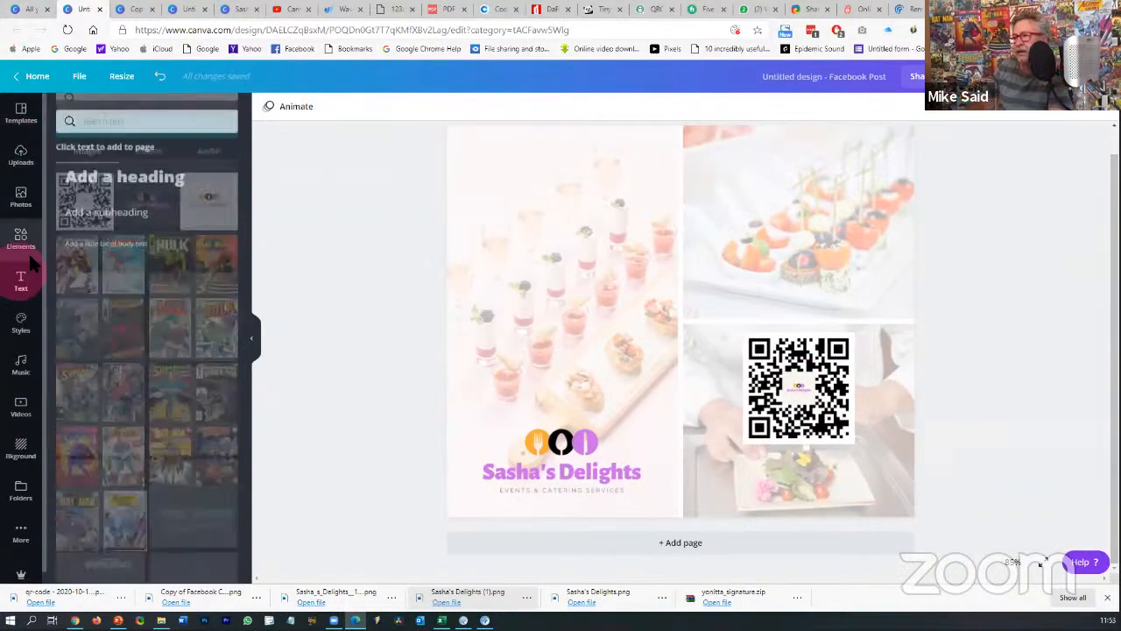
click(117, 175)
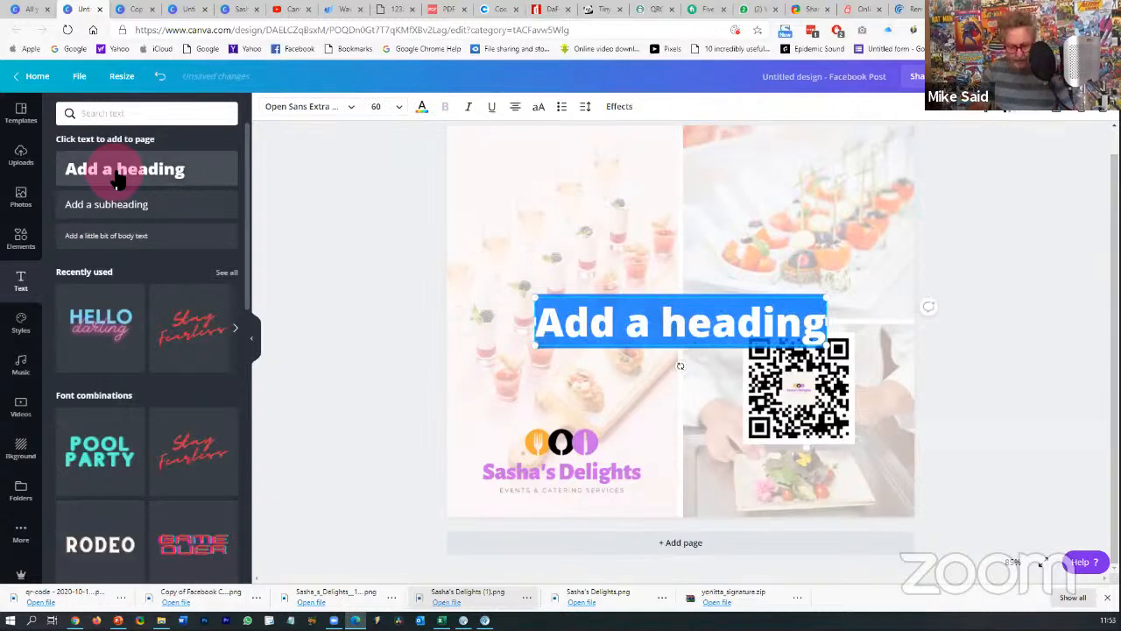
text(ORDER)
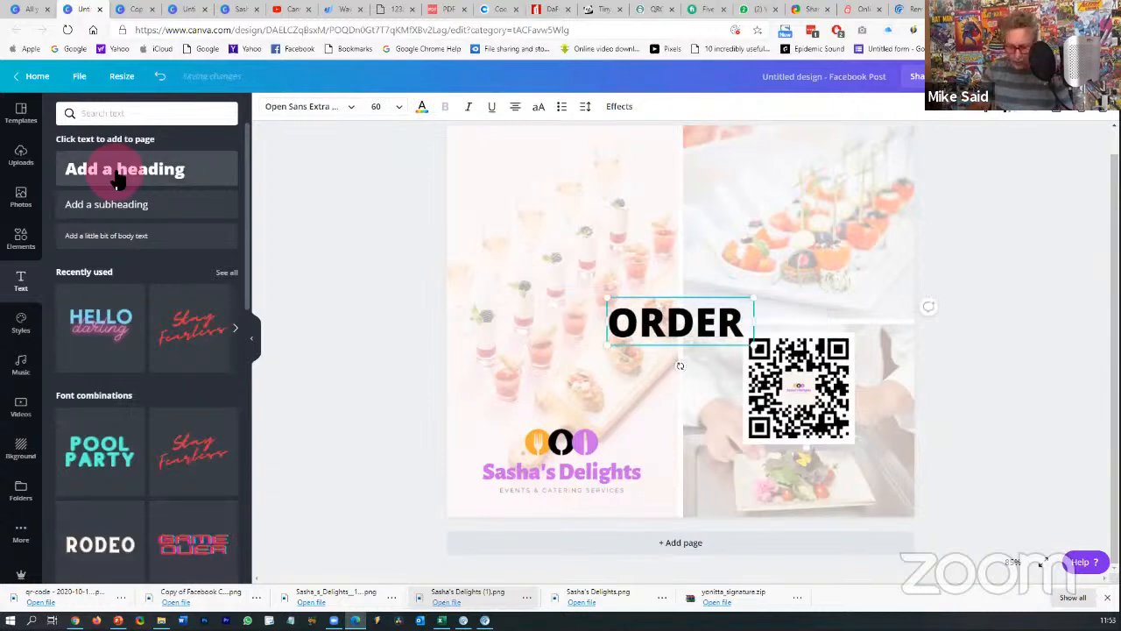
text( N)
key(BackSpace)
key(BackSpace)
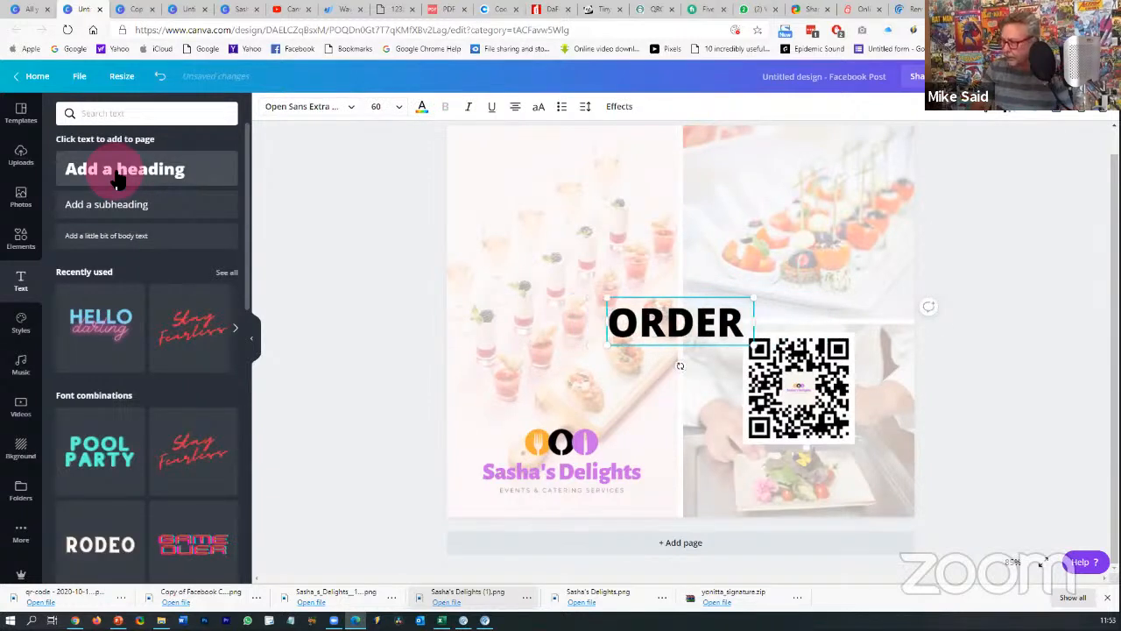
text(NOW)
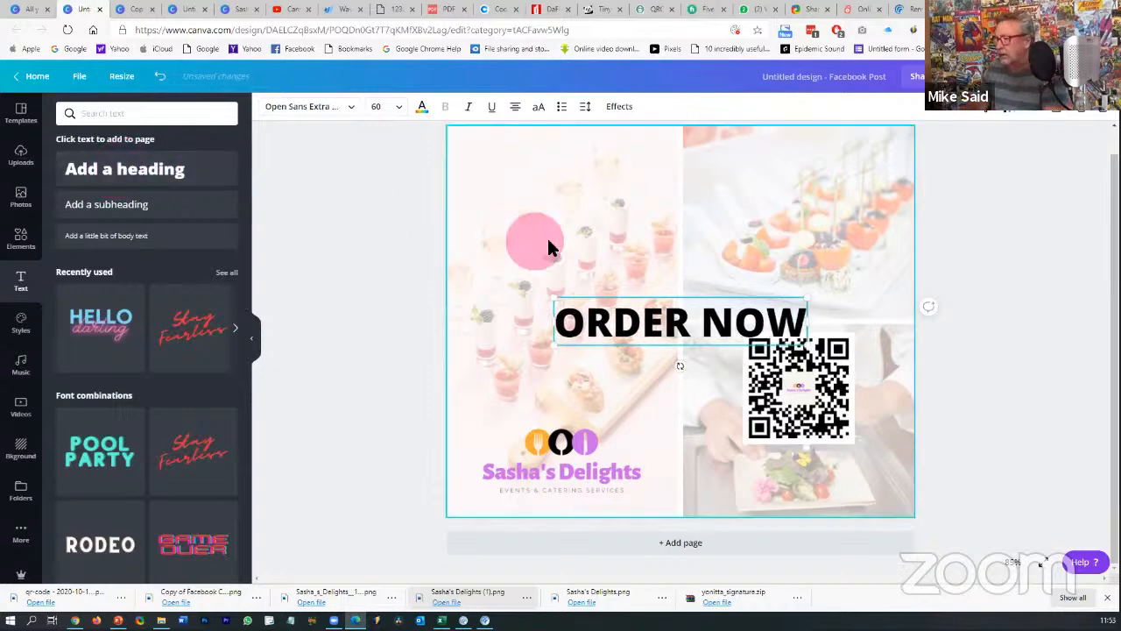
drag(802, 293, 805, 488)
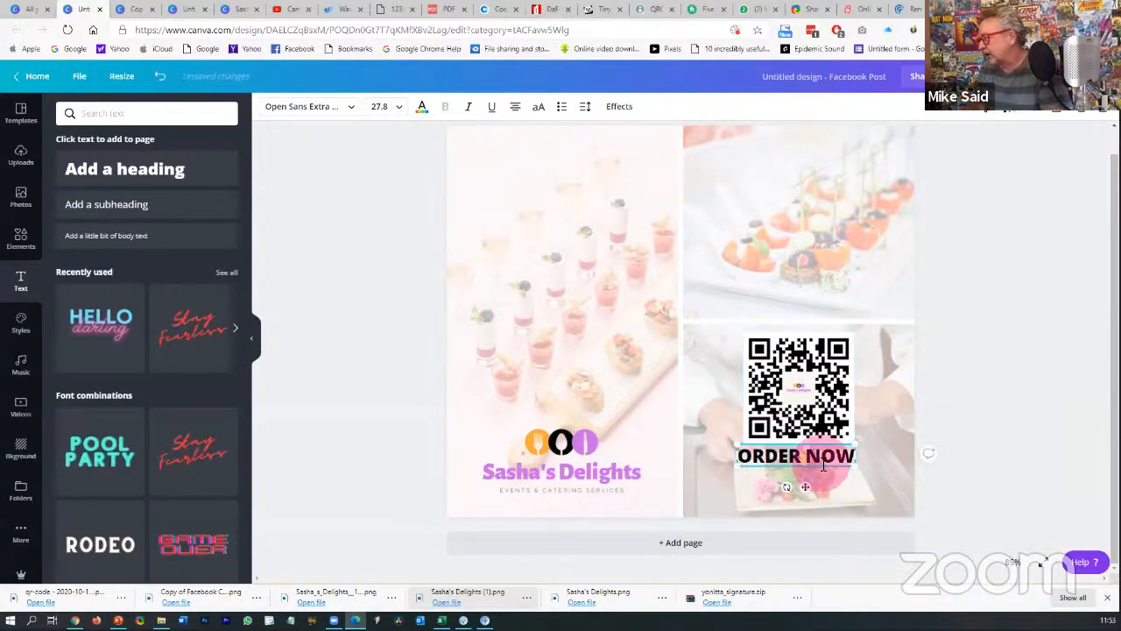
- Check the logo design's font, then set ORDER NOW to Alegreya Sans Black
click(320, 114)
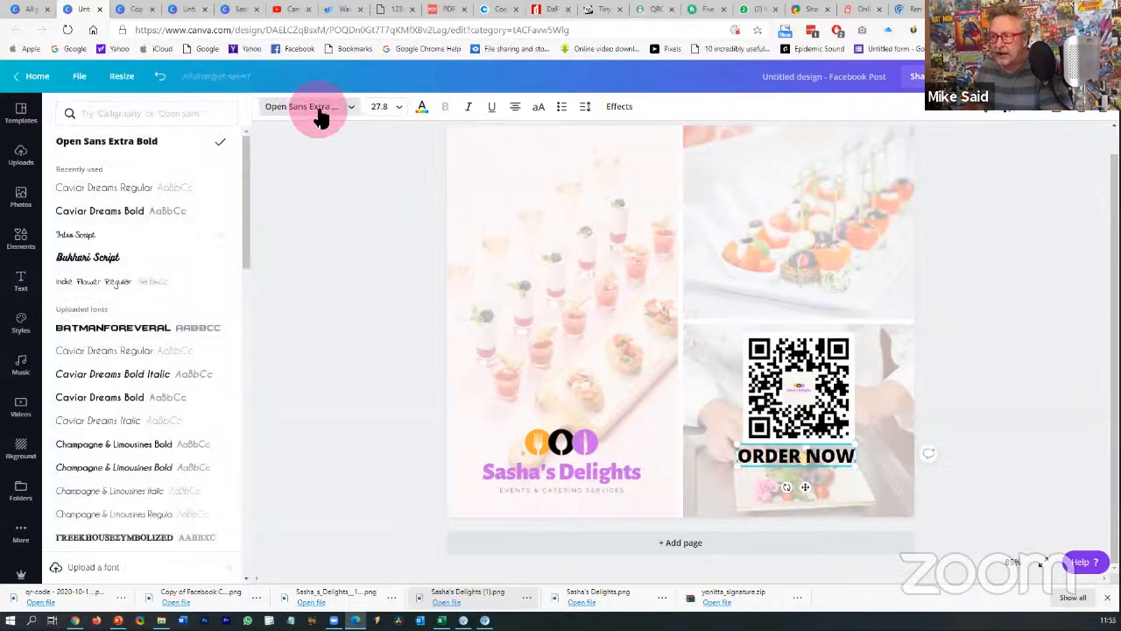
scroll(149, 285, down, 4)
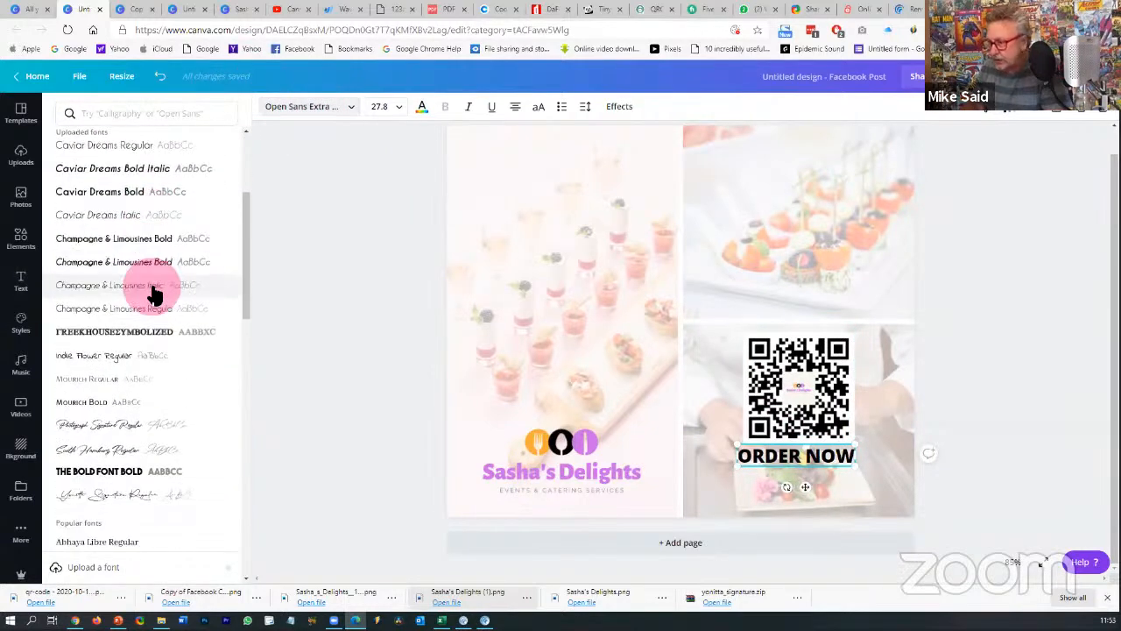
scroll(153, 296, up, 4)
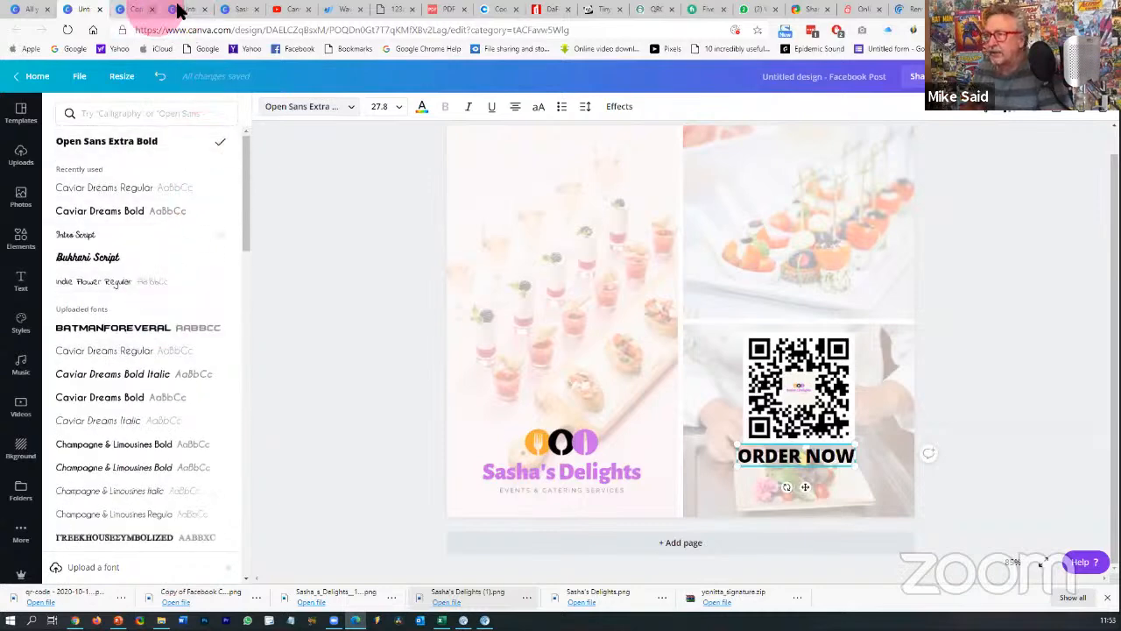
click(242, 10)
click(624, 396)
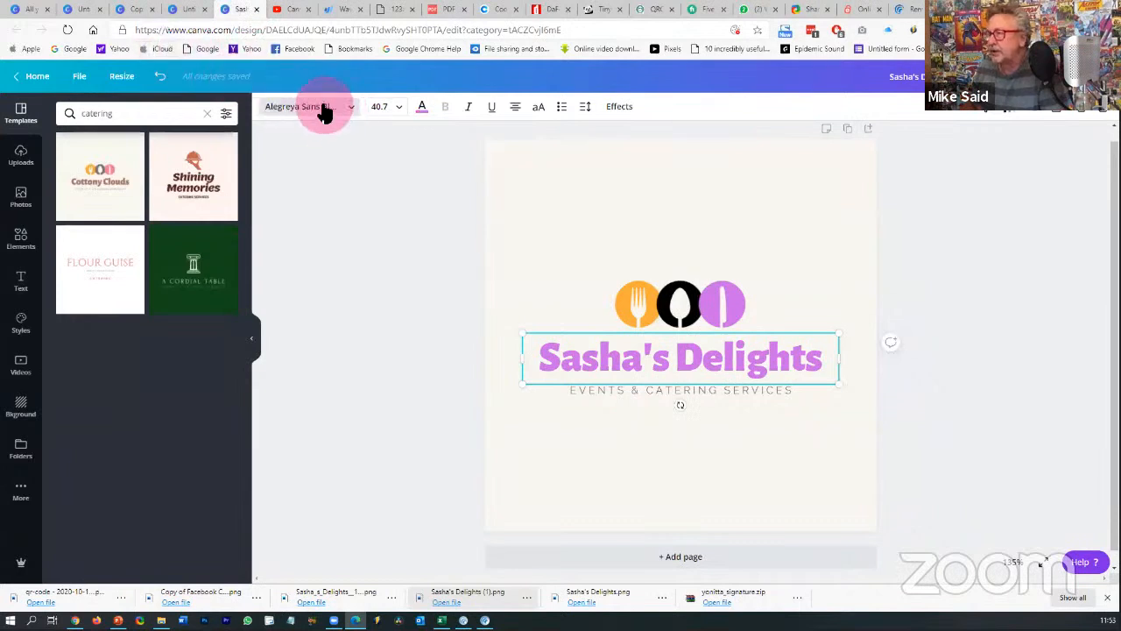
click(86, 12)
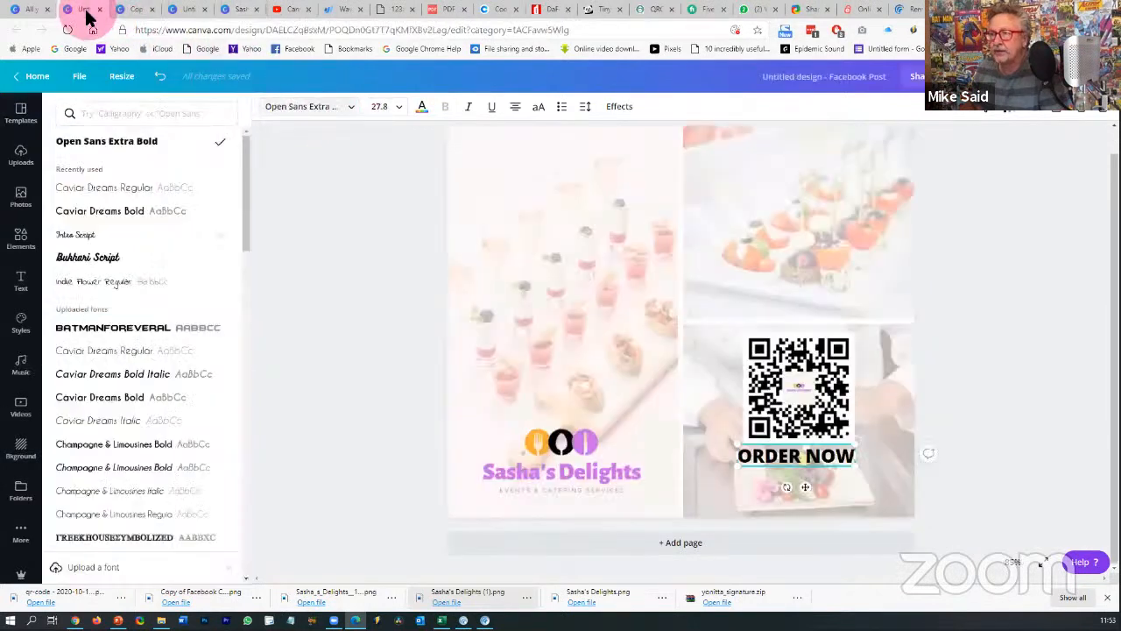
click(311, 109)
click(311, 110)
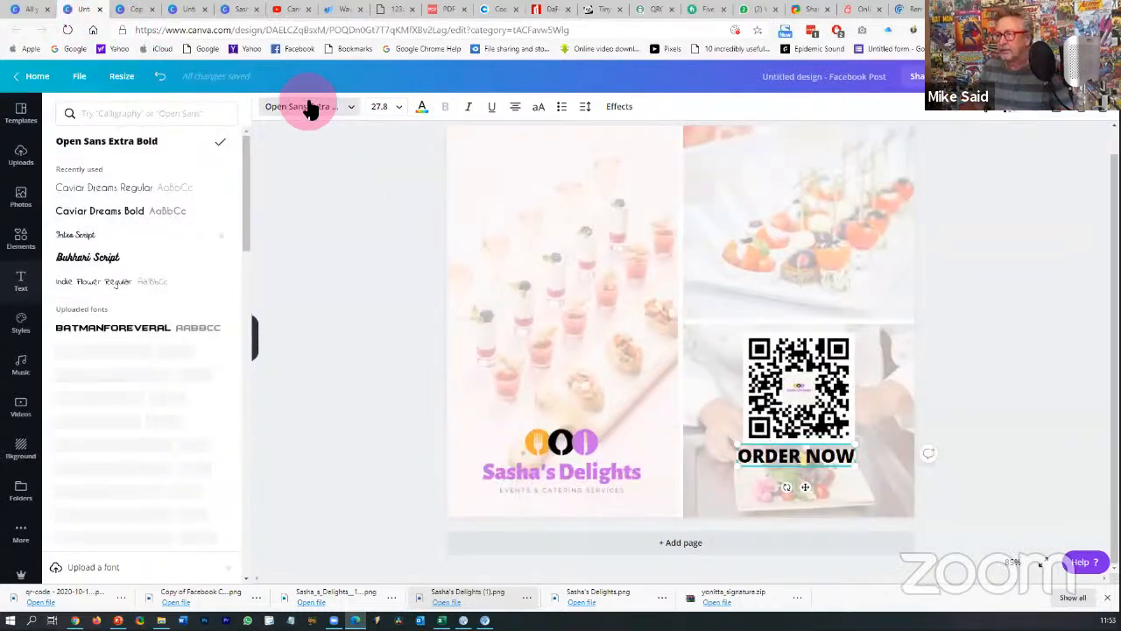
click(191, 118)
text(a)
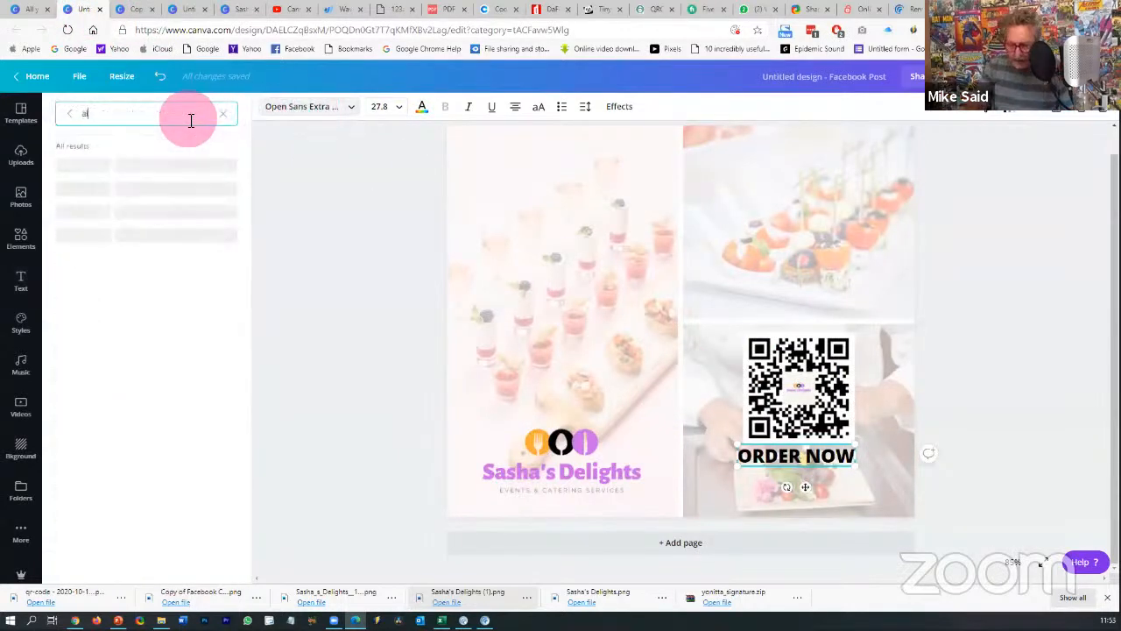
text(ly)
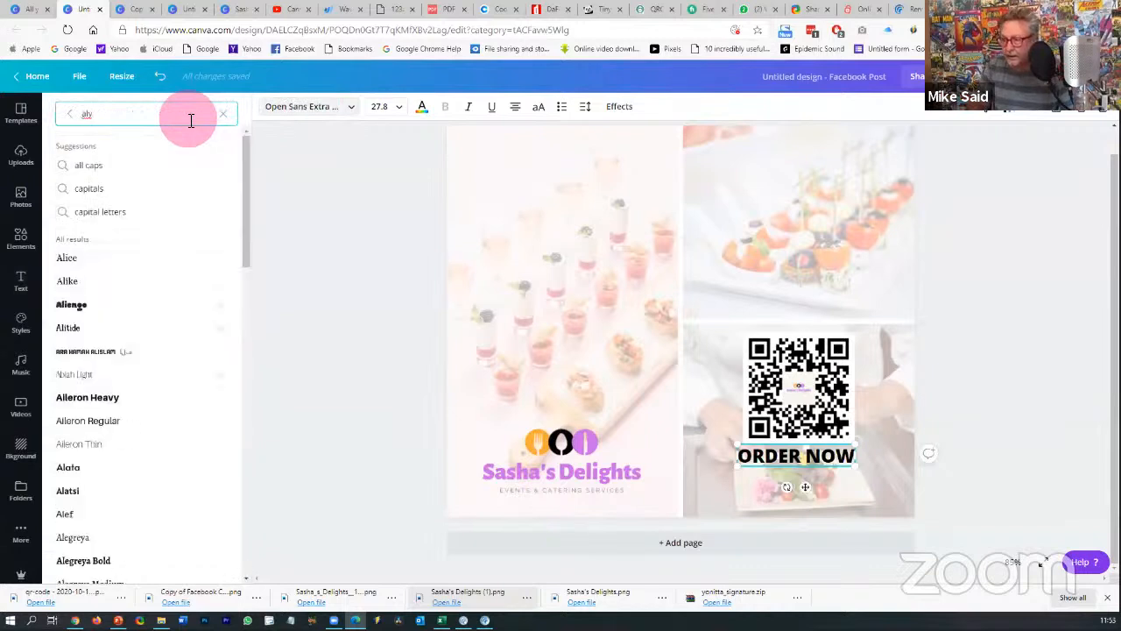
text(g)
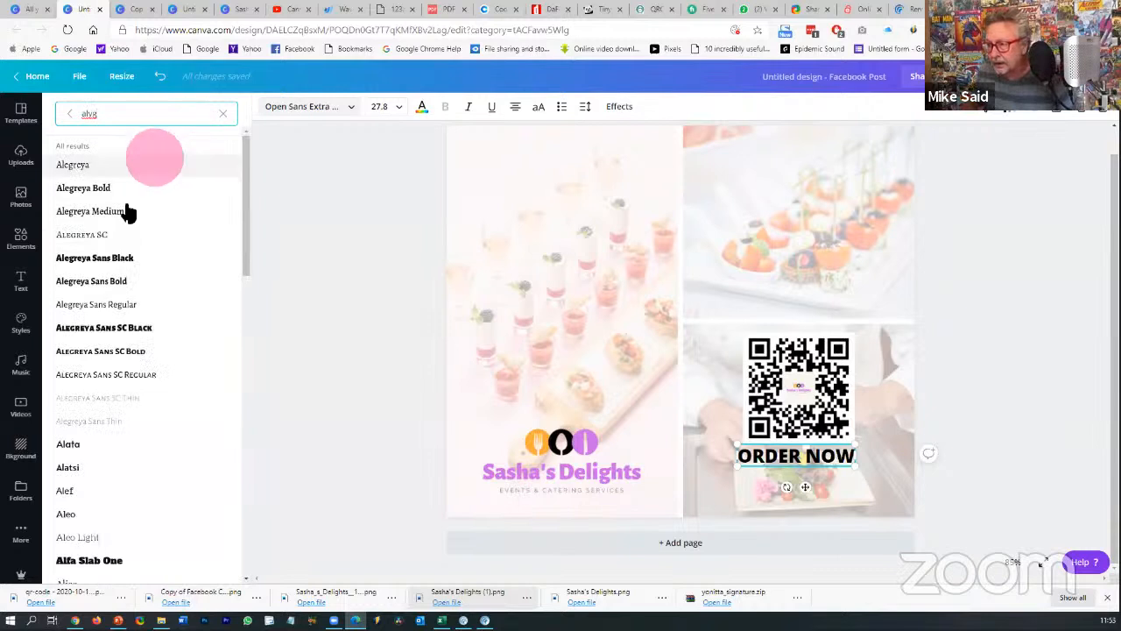
click(112, 265)
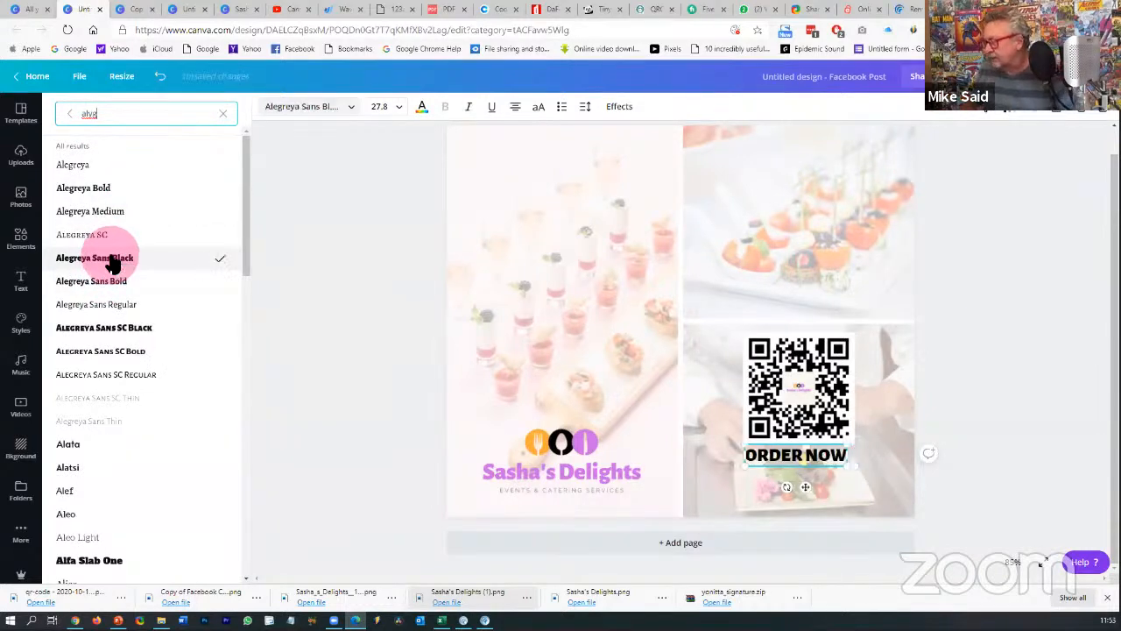
- Copy the purple hex code #CB6CE6 from the Sasha's Delights logo text colour
click(422, 107)
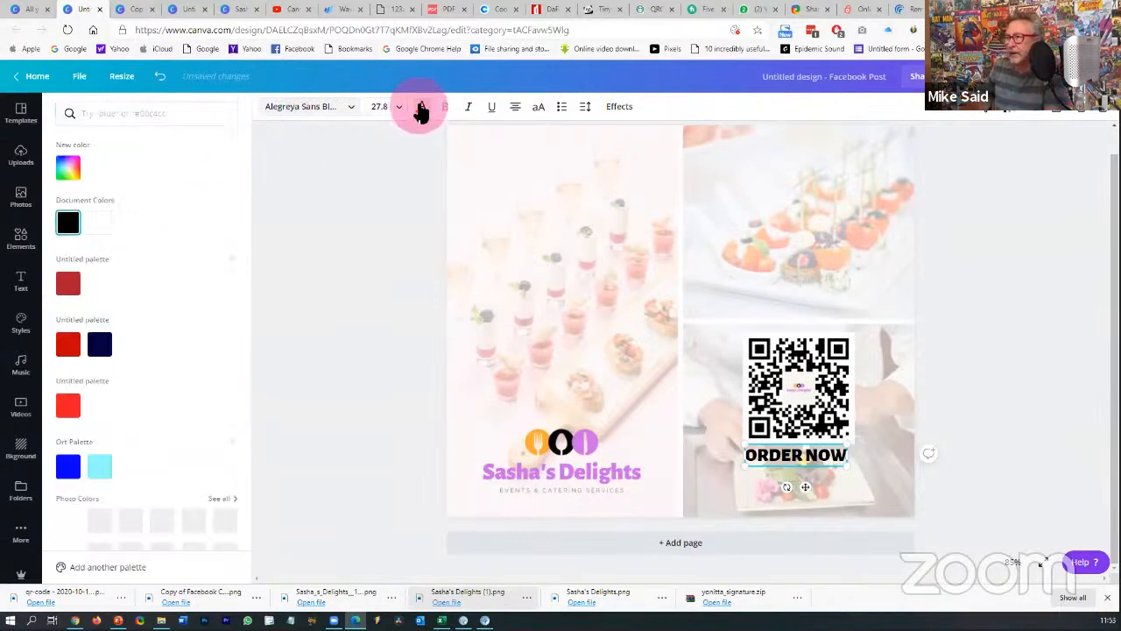
scroll(176, 250, down, 2)
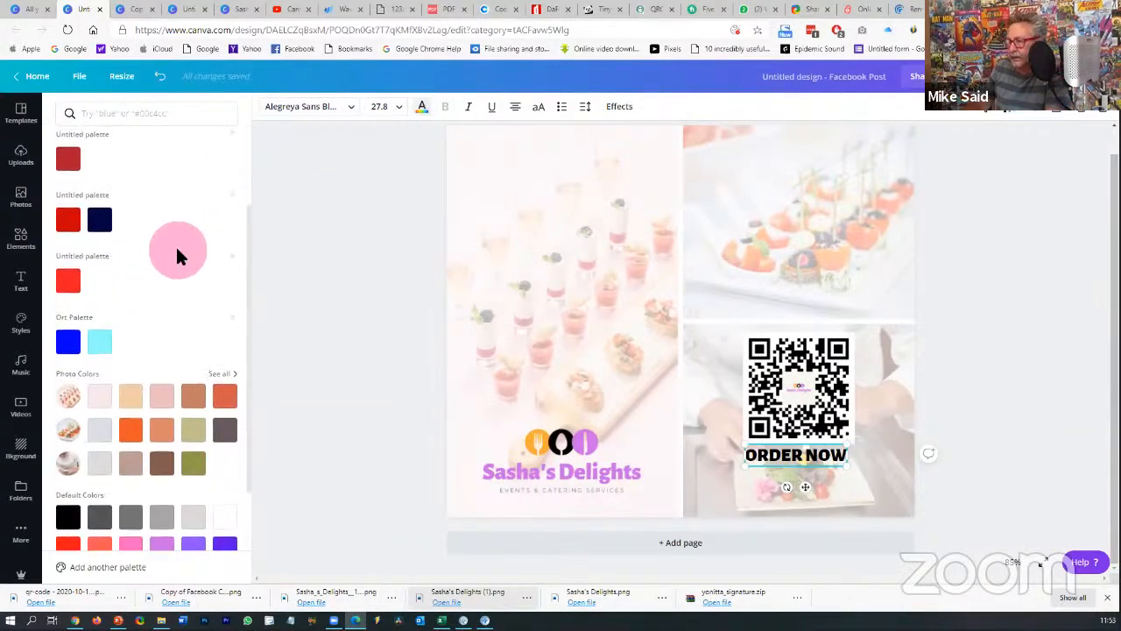
scroll(175, 245, down, 2)
scroll(176, 246, up, 3)
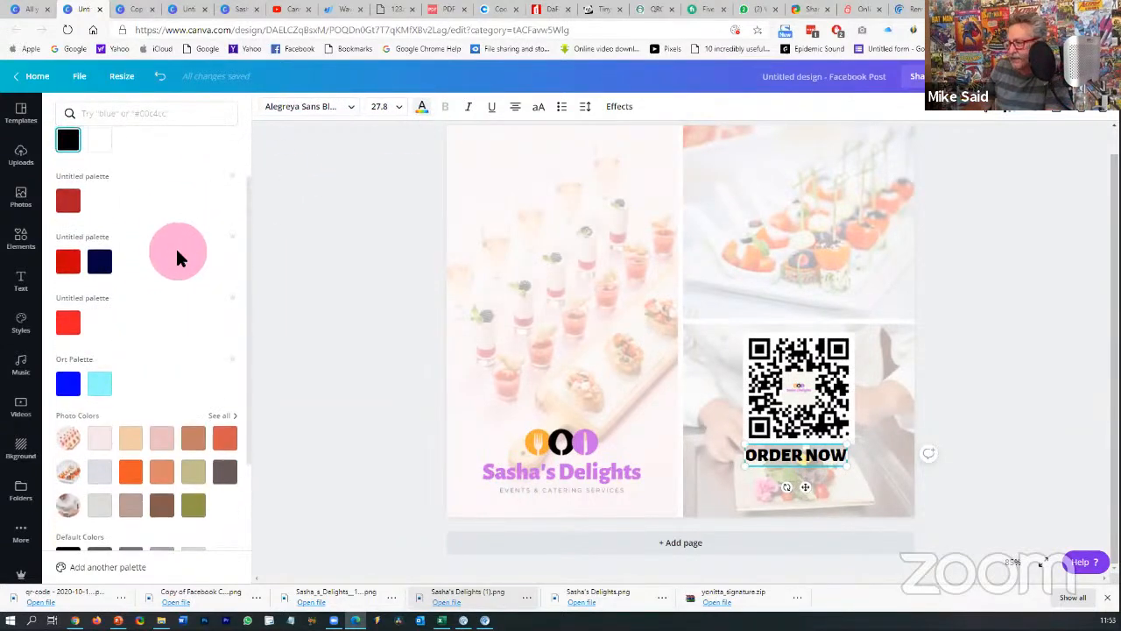
click(187, 12)
click(244, 16)
click(525, 330)
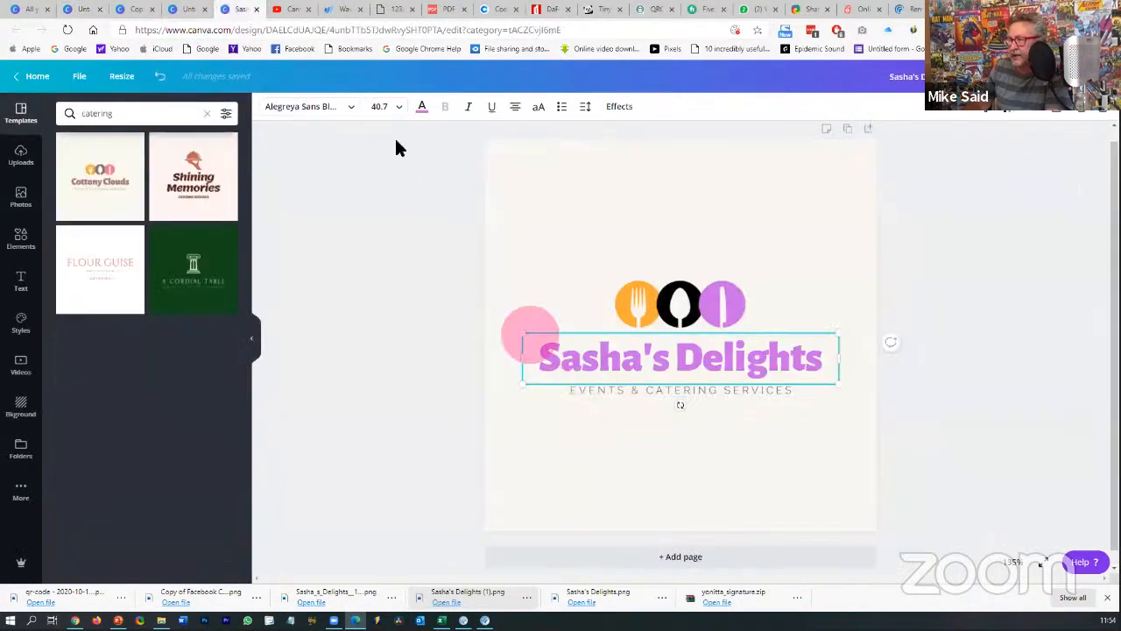
click(421, 112)
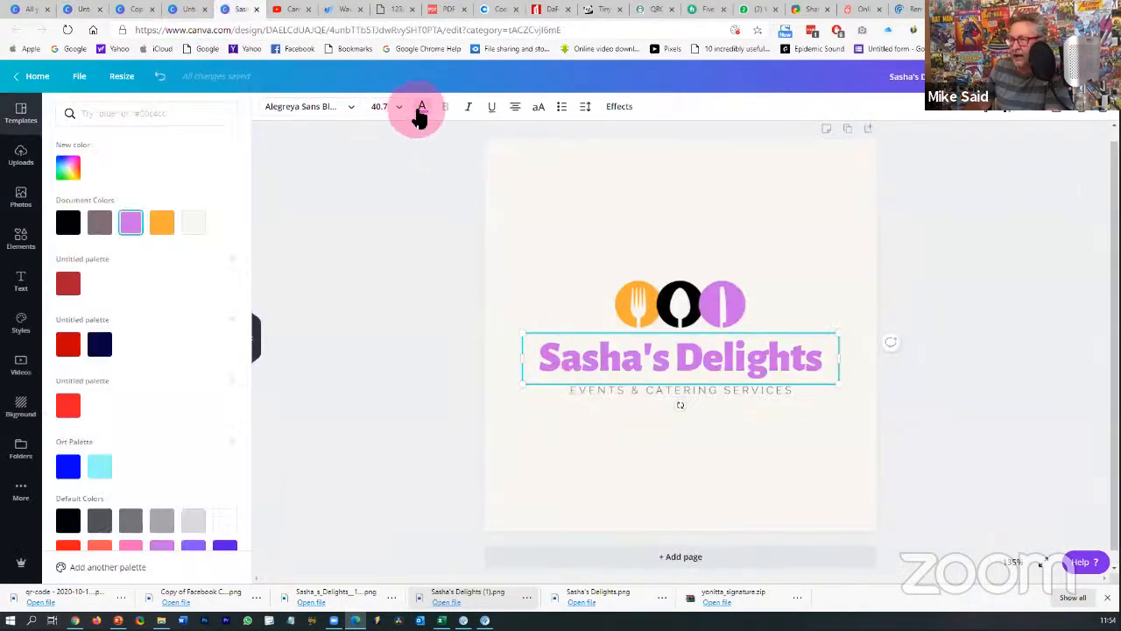
right_click(132, 224)
click(69, 167)
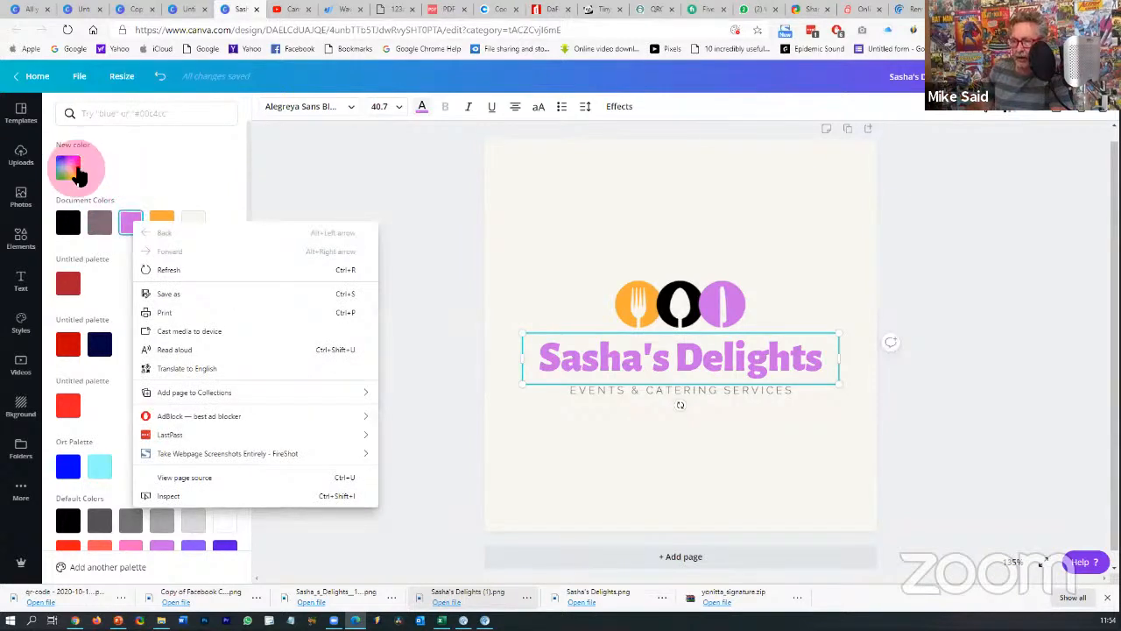
click(174, 293)
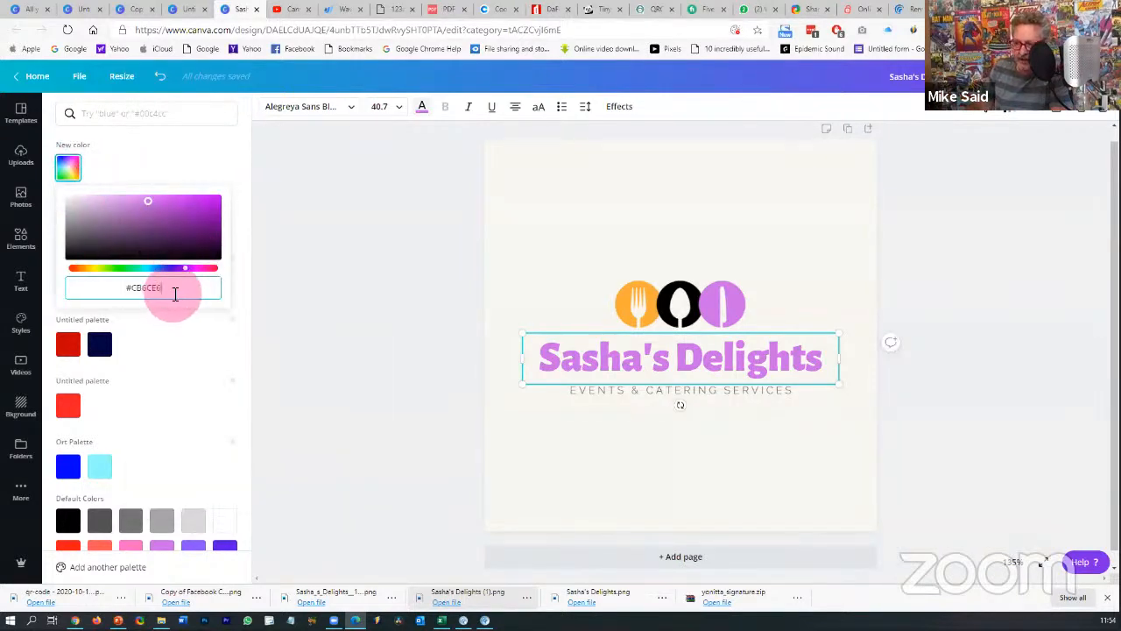
drag(162, 290, 132, 286)
key(ctrl+c)
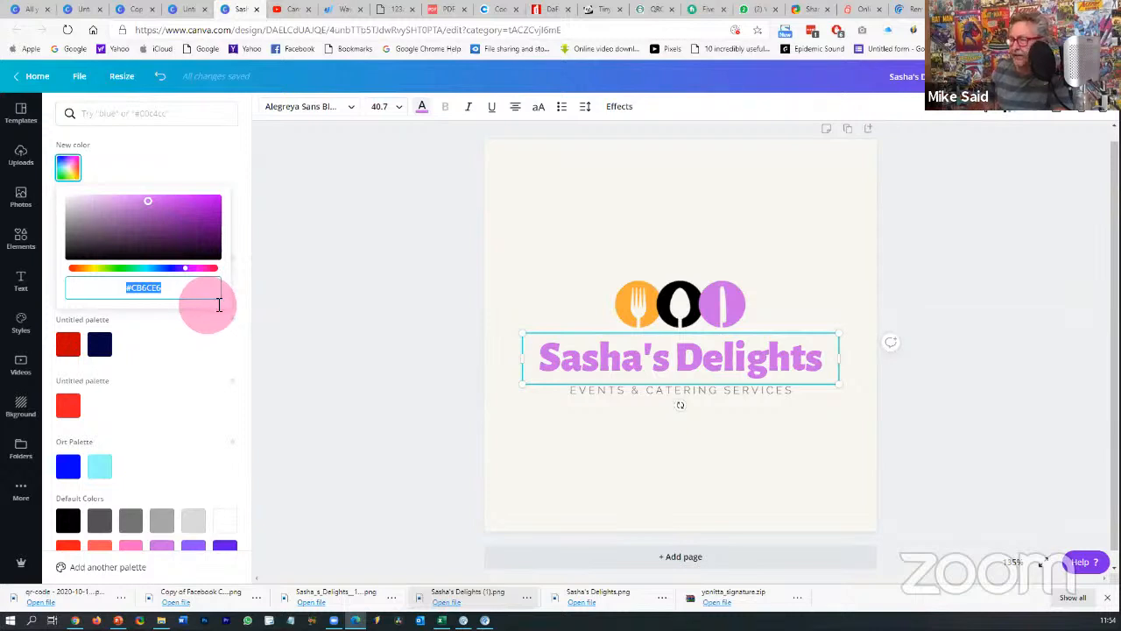
- Paste #CB6CE6 as the ORDER NOW text colour, replacing black
click(88, 16)
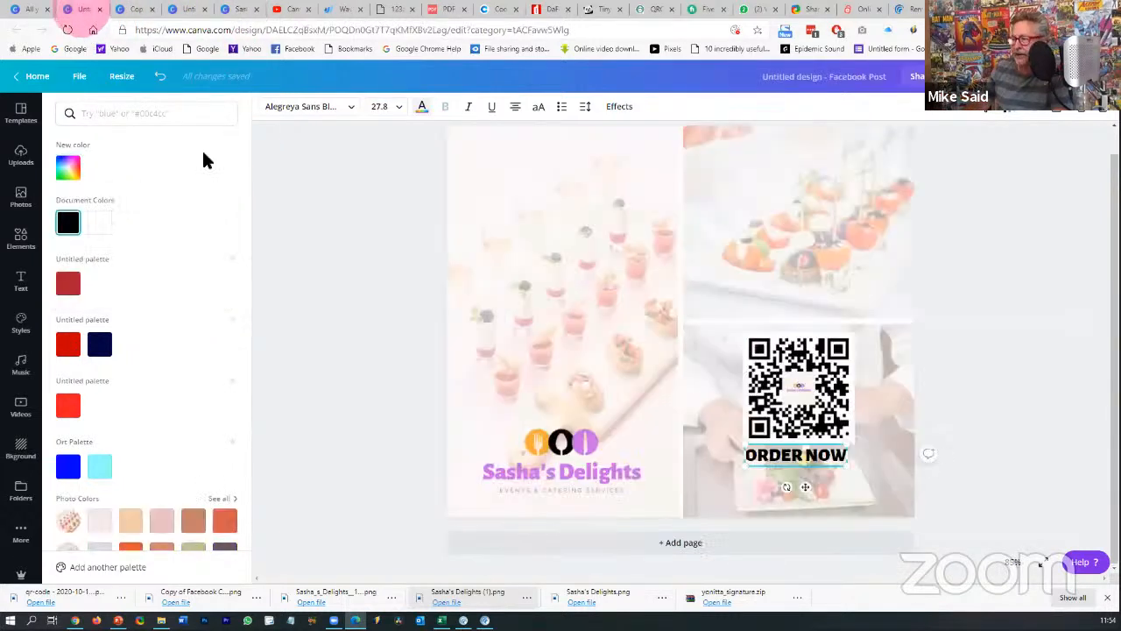
click(68, 169)
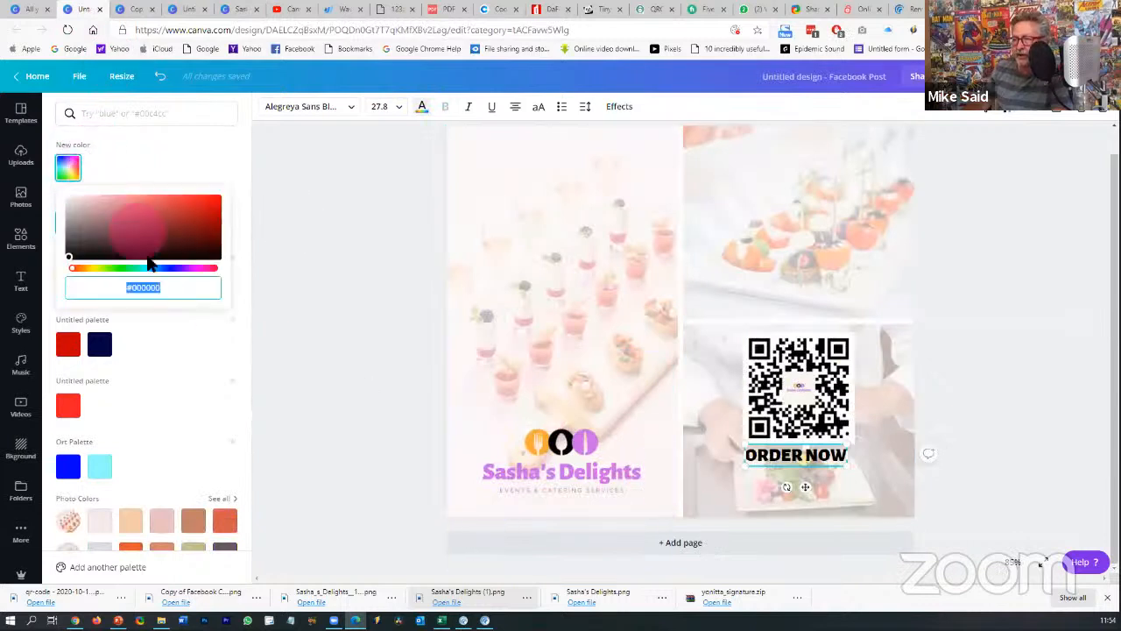
drag(170, 290, 110, 284)
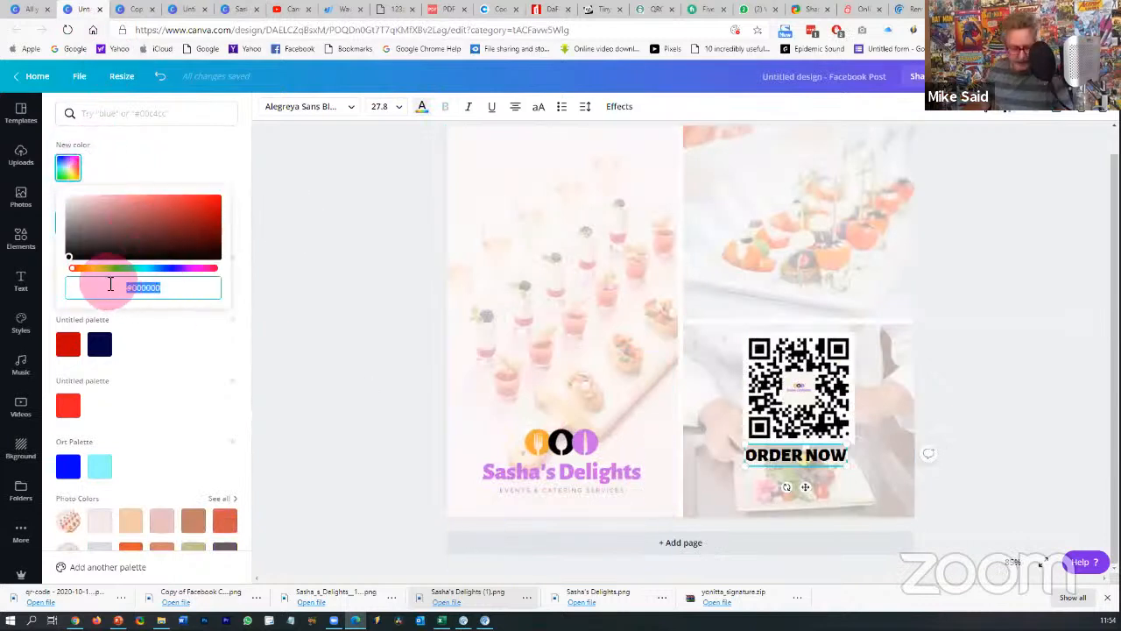
key(ctrl+v)
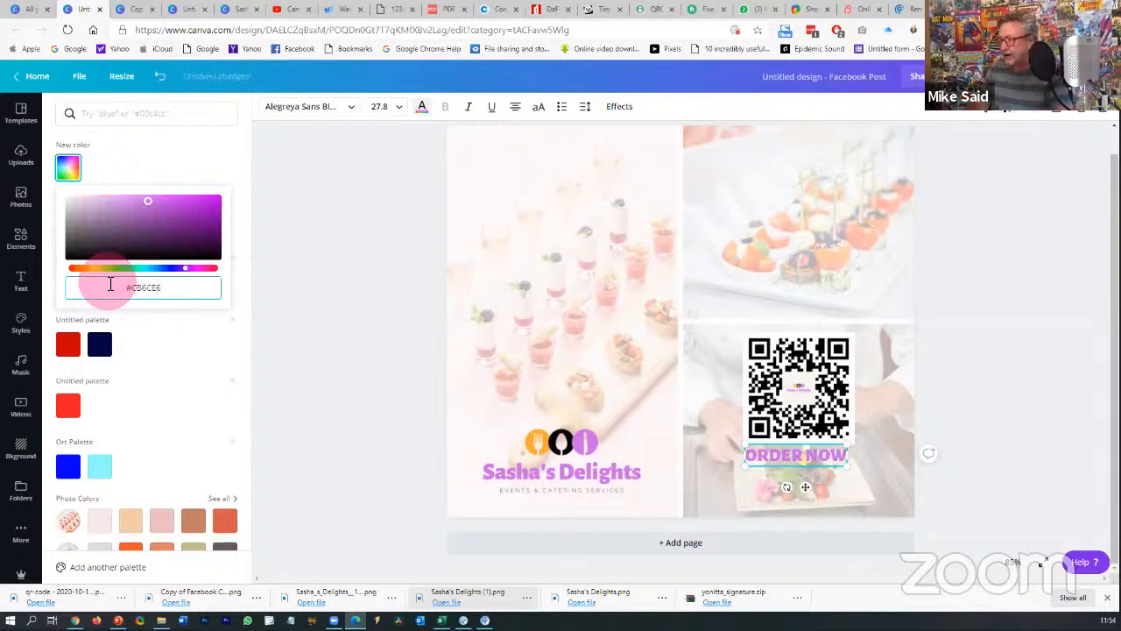
- Swap ORDER NOW's Lift effect for a black Shadow effect
click(619, 110)
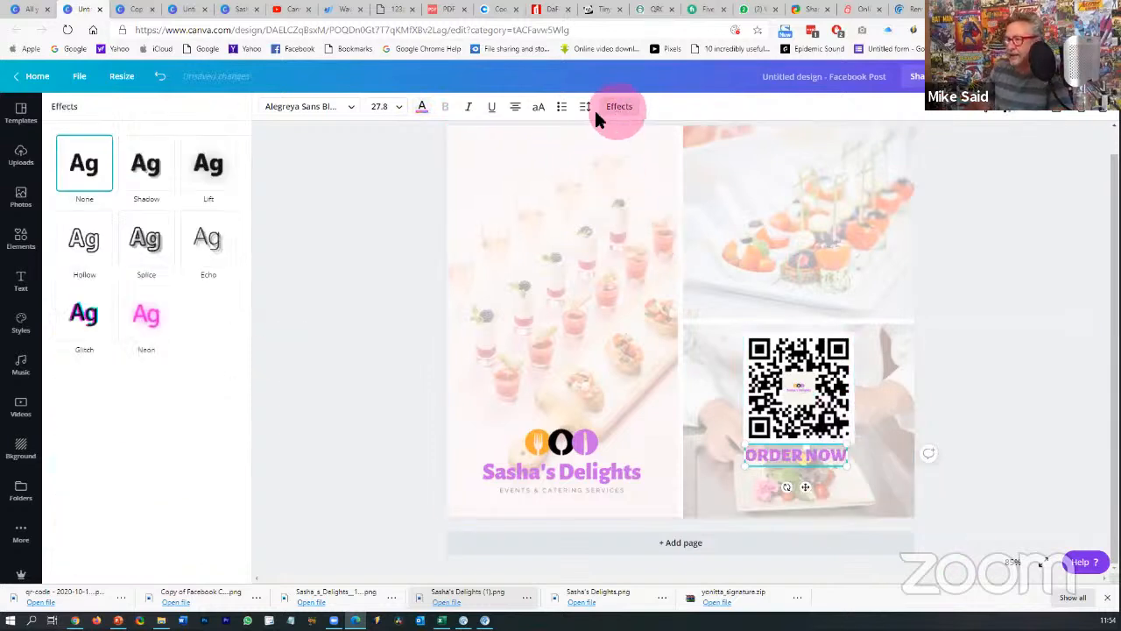
click(226, 177)
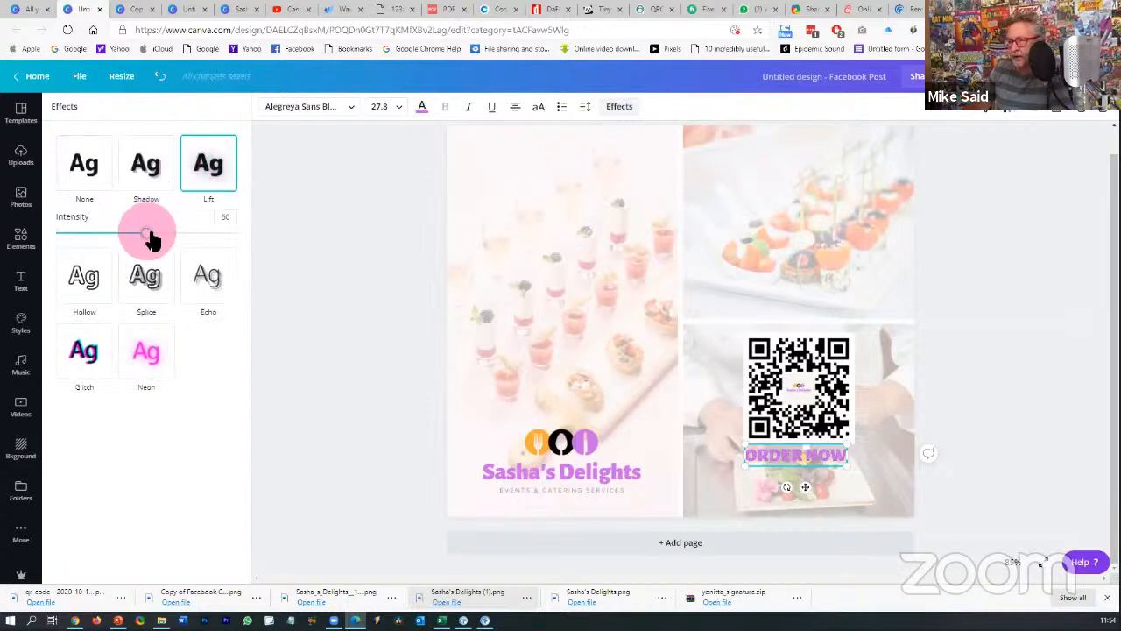
mouse_move(149, 237)
mouse_down()
mouse_move(233, 251)
mouse_move(95, 247)
mouse_move(150, 249)
mouse_up()
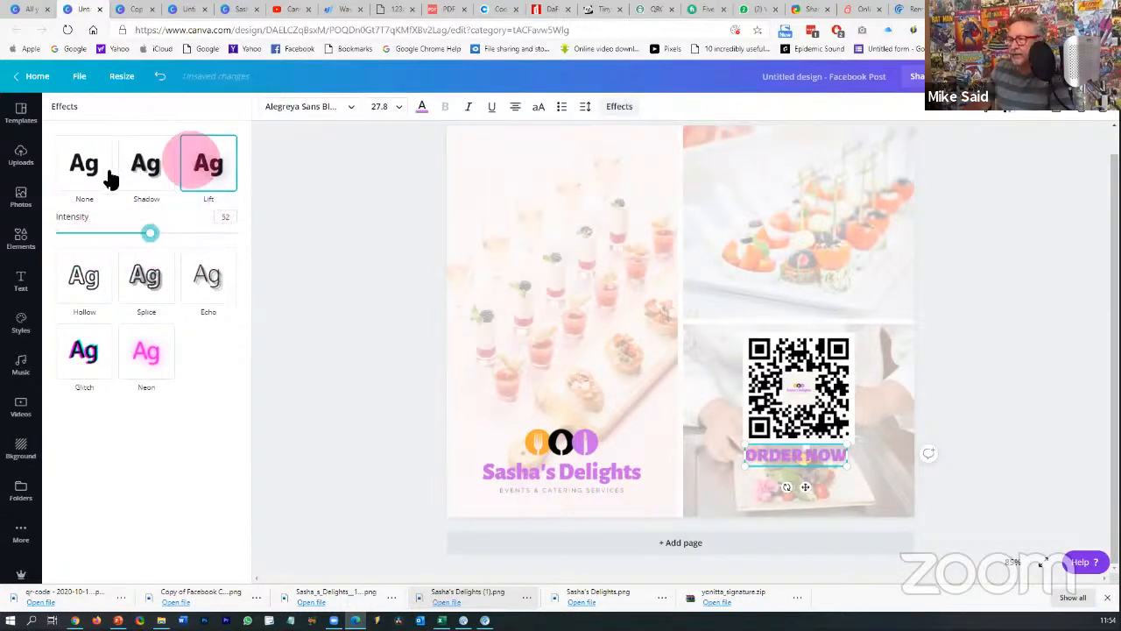
click(155, 180)
click(226, 350)
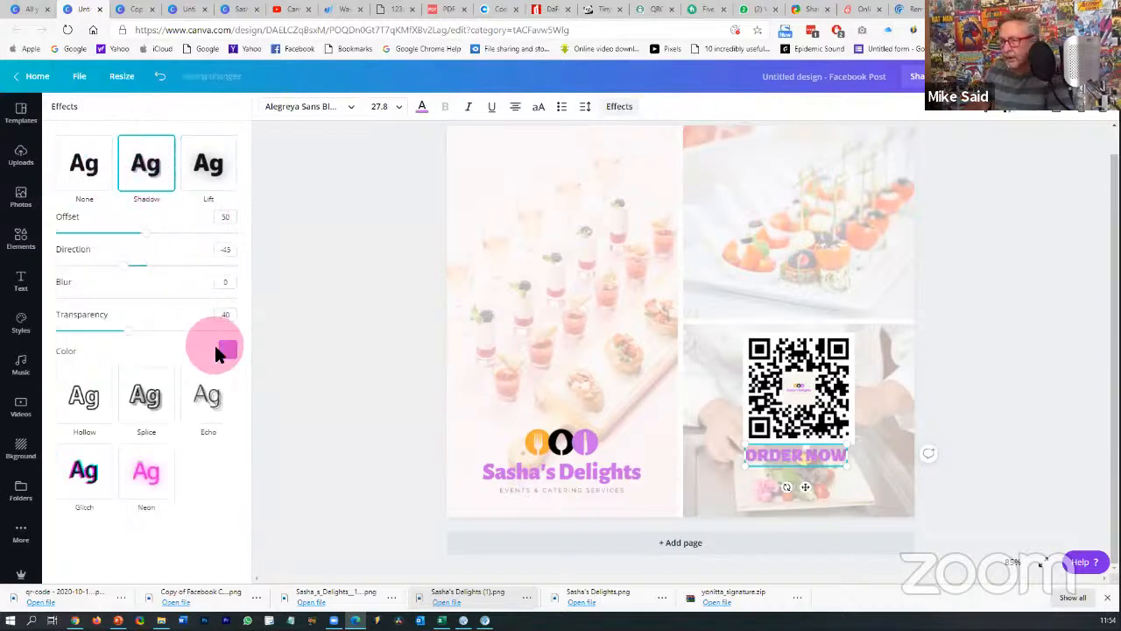
click(89, 451)
scroll(100, 473, down, 2)
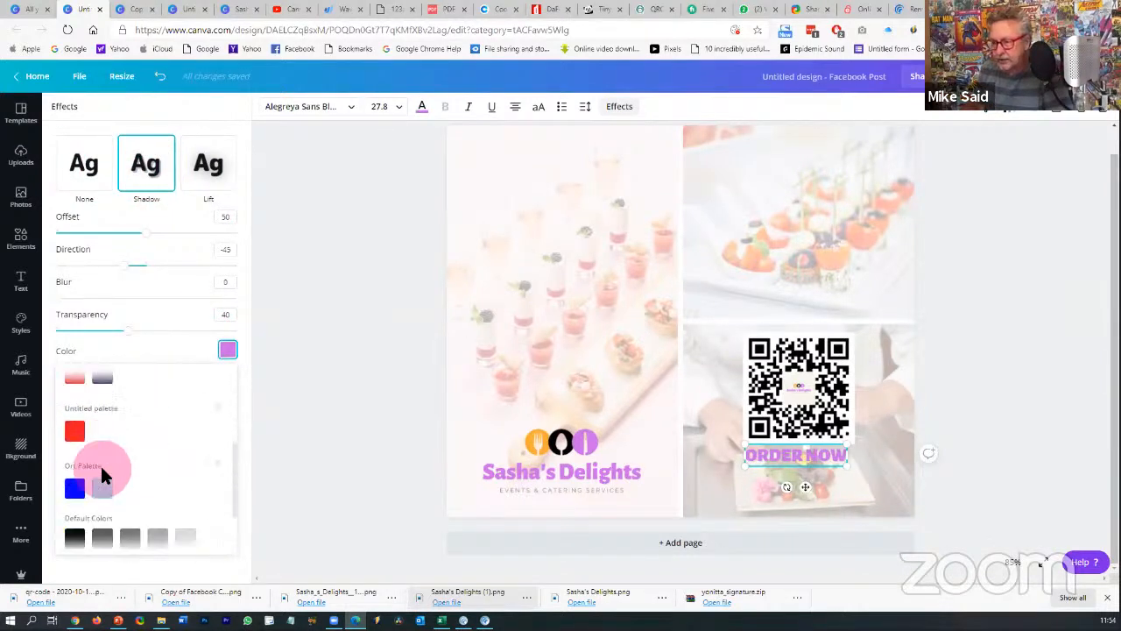
click(74, 534)
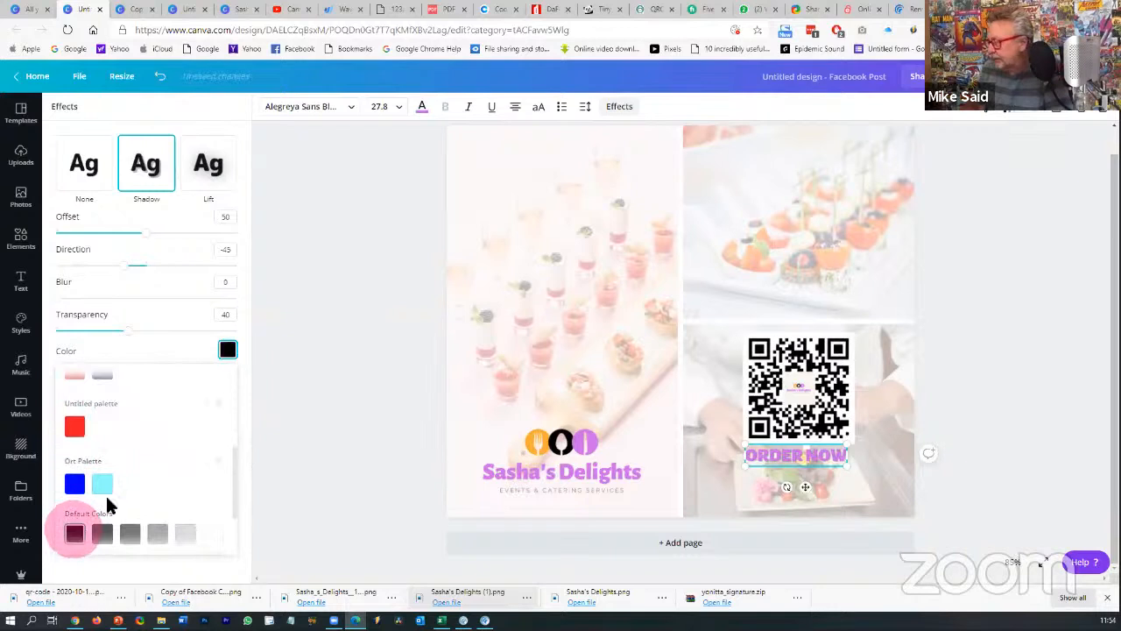
click(302, 254)
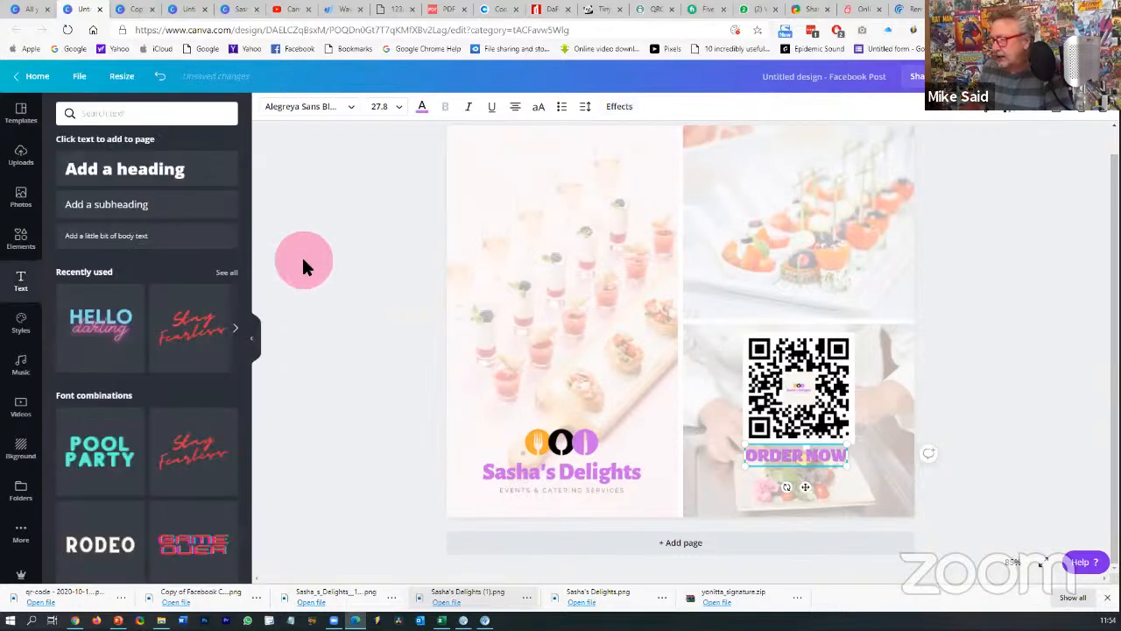
click(609, 343)
click(1076, 427)
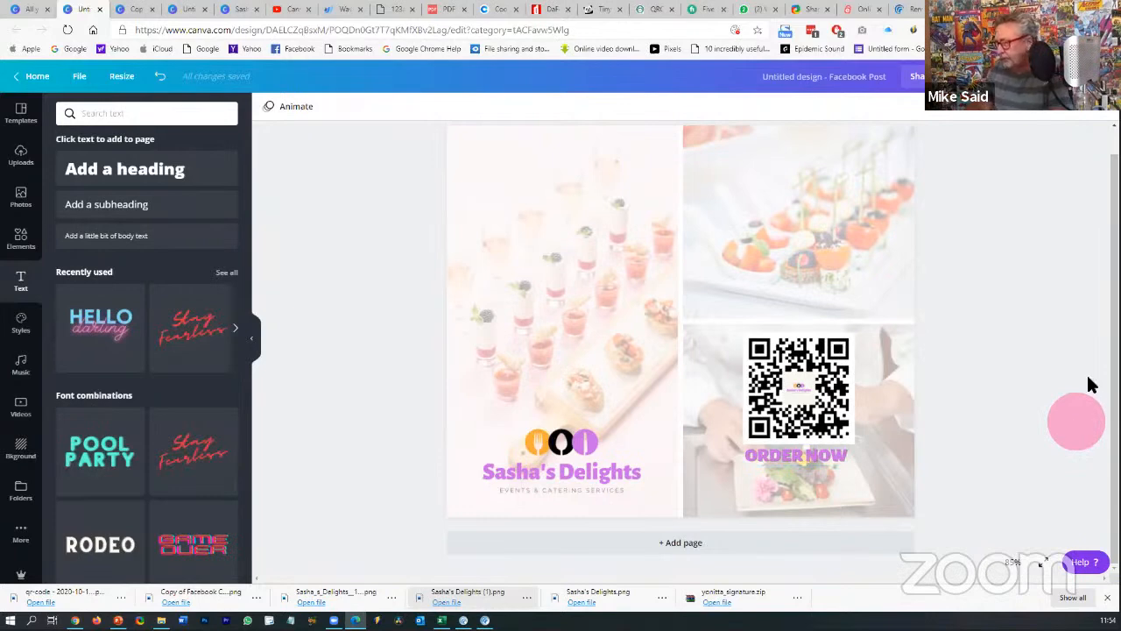
scroll(985, 316, up, 1)
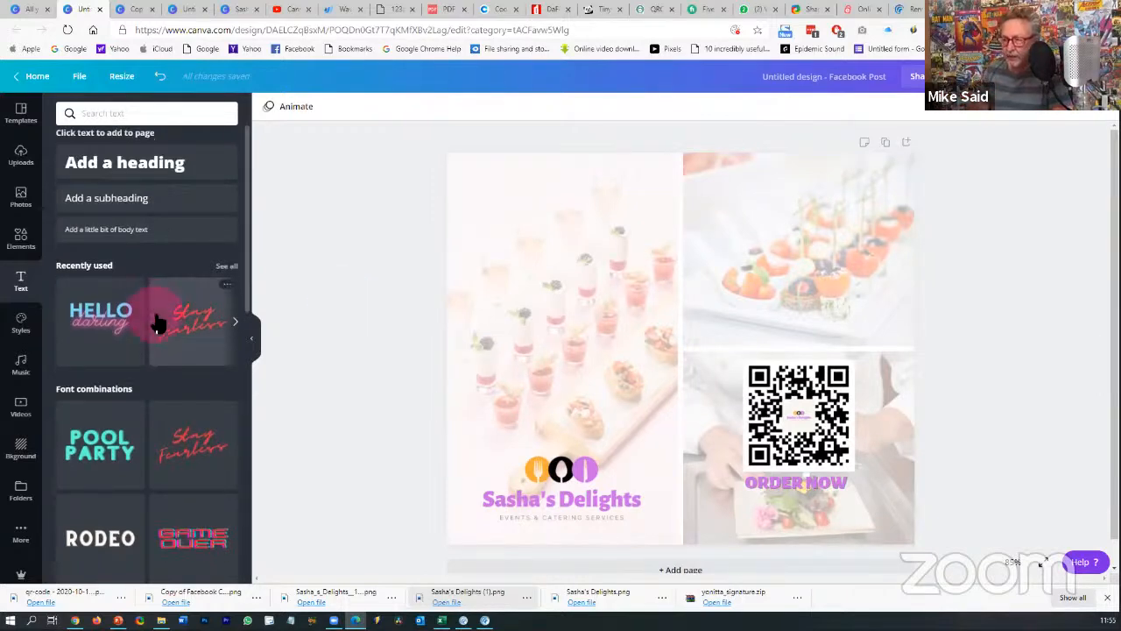
scroll(151, 319, down, 3)
scroll(154, 317, down, 7)
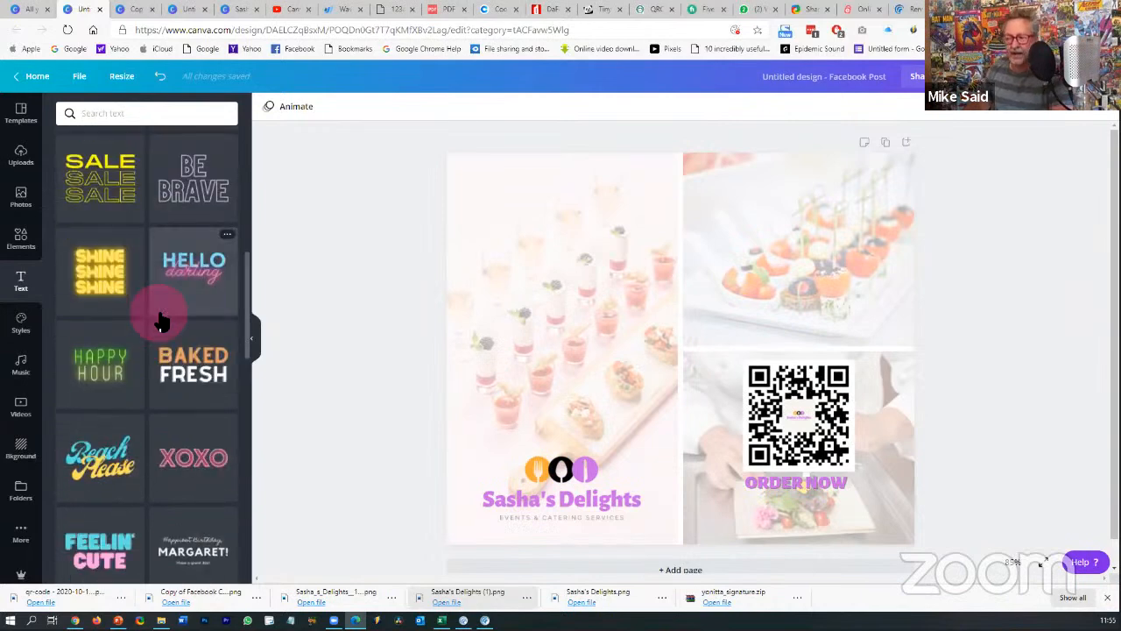
scroll(160, 321, down, 4)
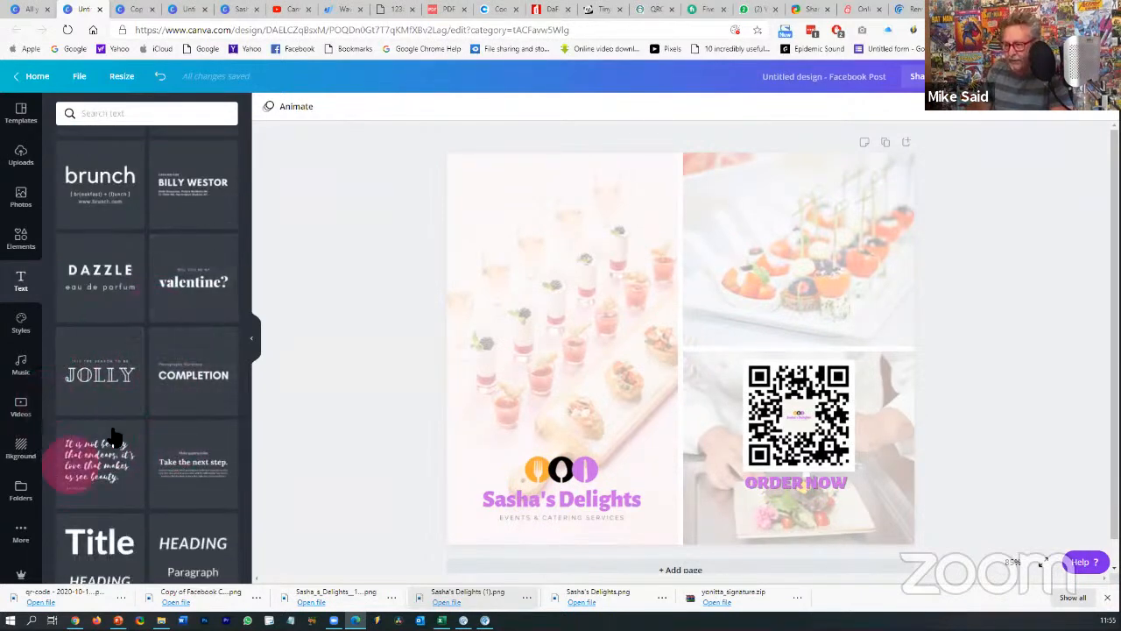
scroll(111, 440, down, 1)
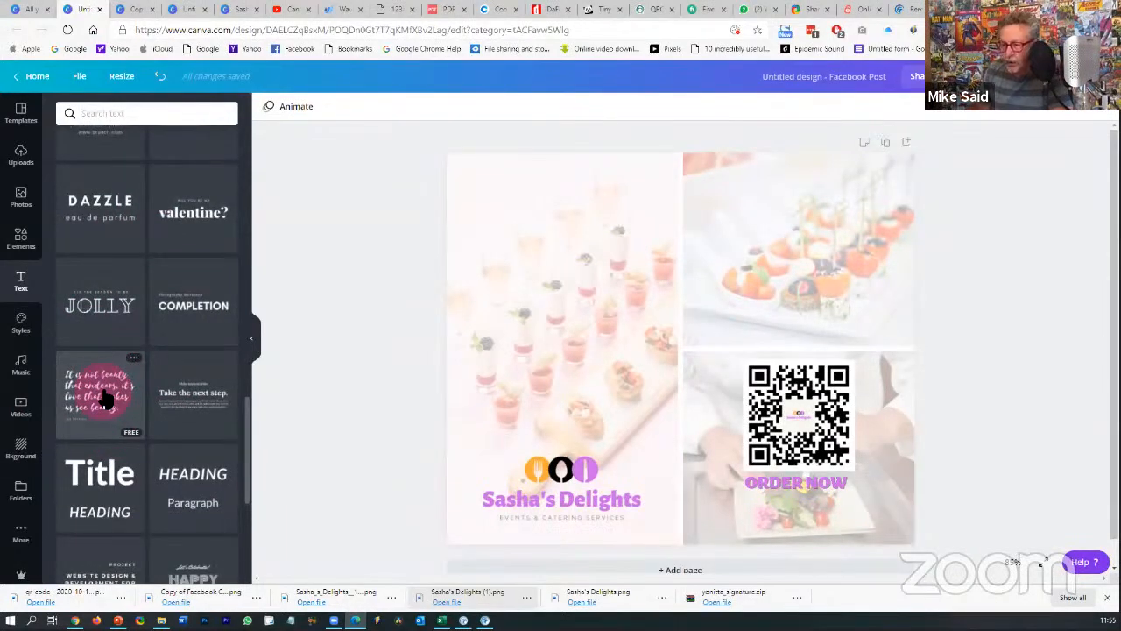
scroll(103, 399, down, 2)
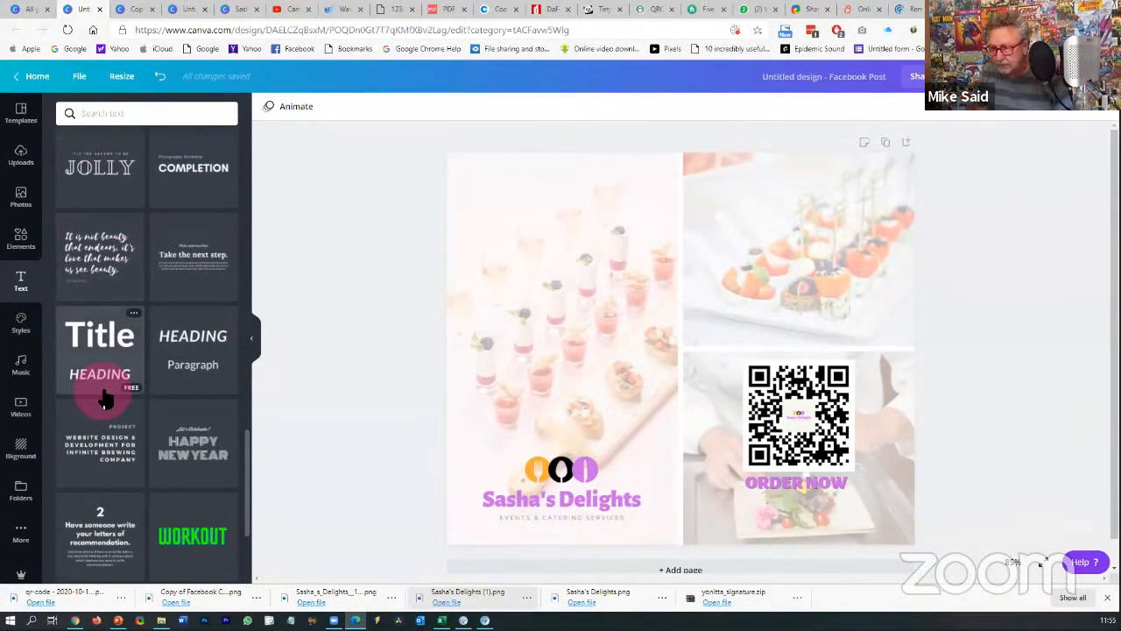
scroll(103, 398, down, 7)
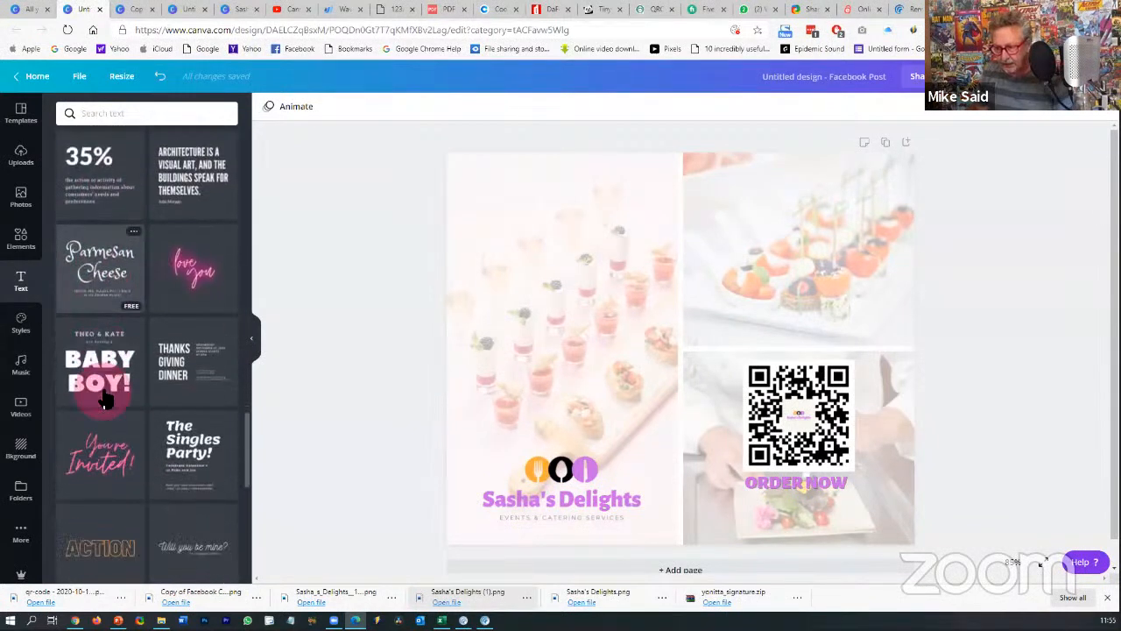
scroll(104, 398, down, 6)
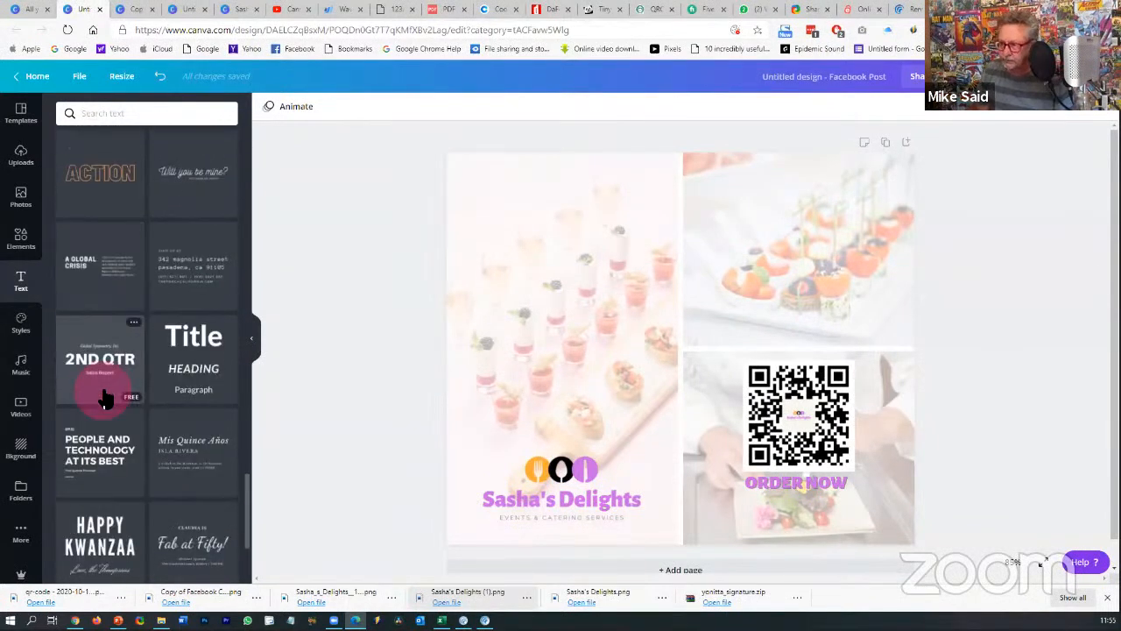
scroll(103, 399, down, 1)
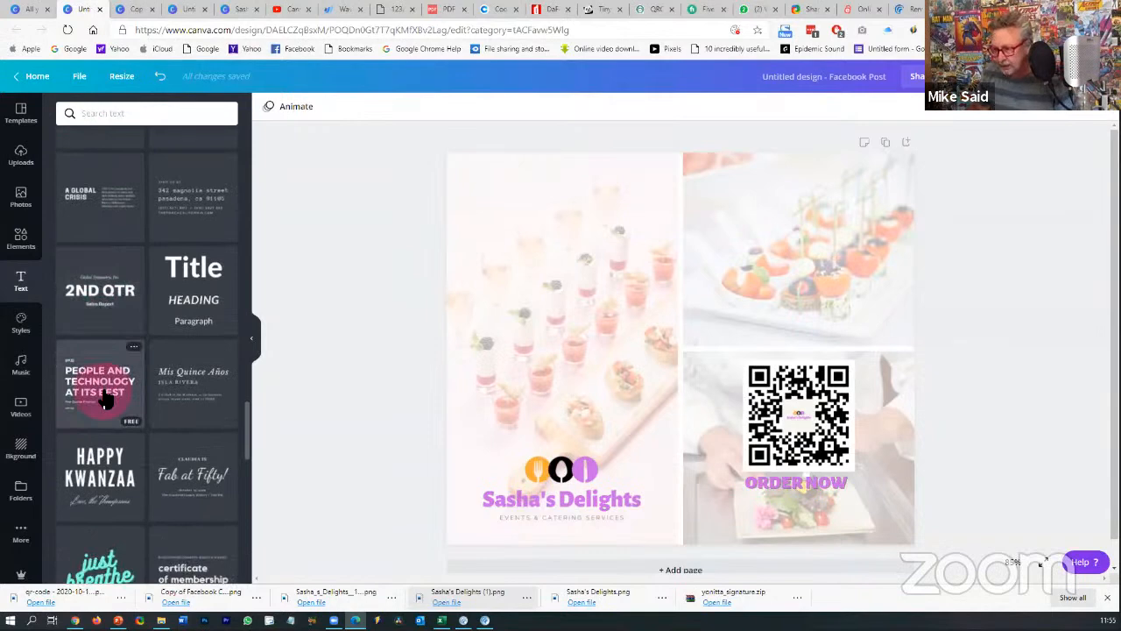
scroll(103, 398, down, 5)
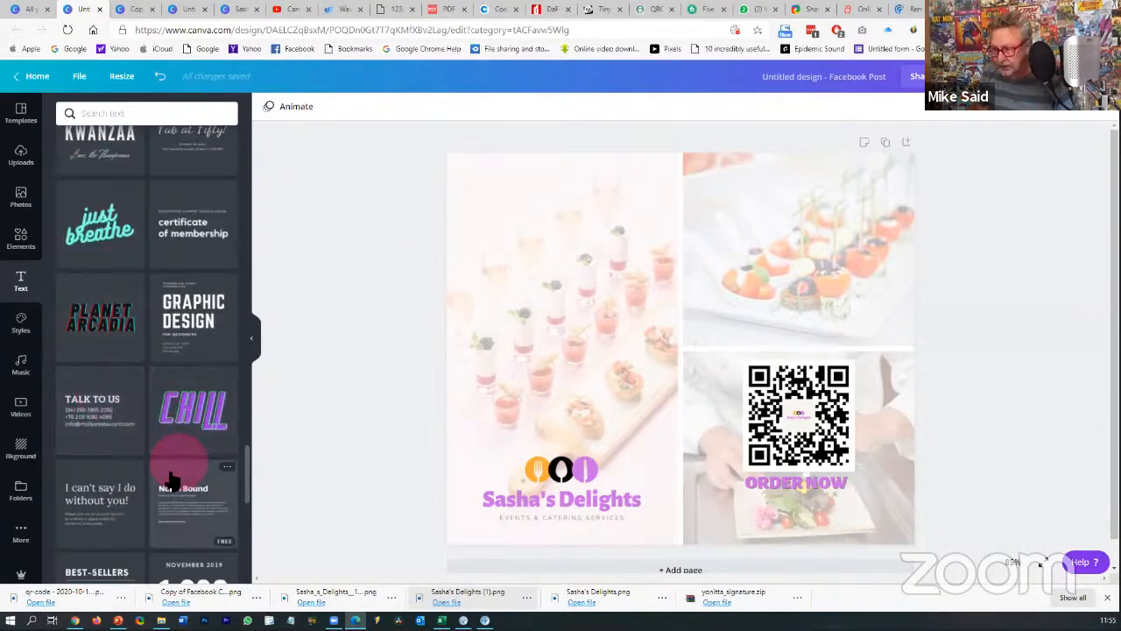
scroll(70, 464, down, 1)
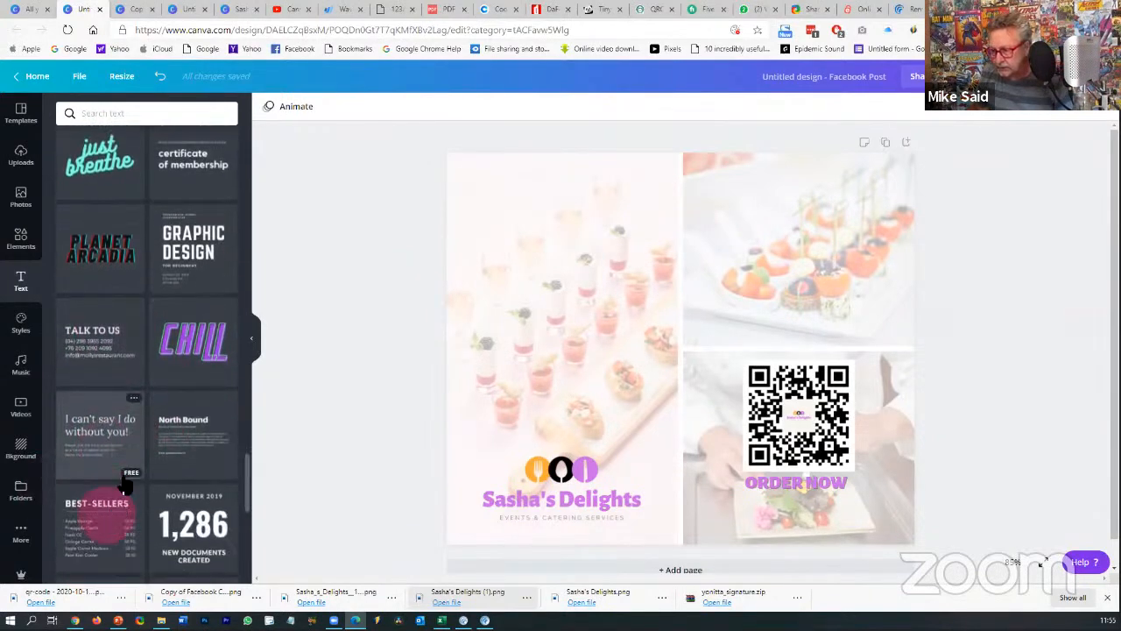
- Add the 'I can't say I do without you!' quote template and move it top-left, narrower
click(94, 434)
drag(649, 364, 585, 318)
drag(769, 322, 662, 300)
- Resize the quote text group to fit the upper-left photo panel
click(581, 149)
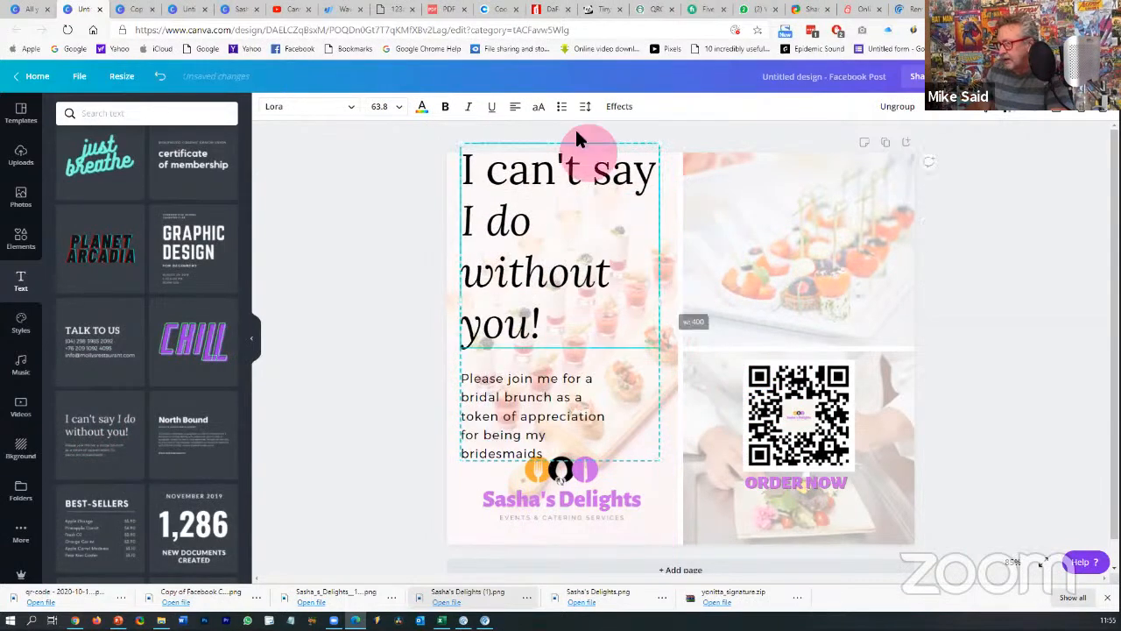
click(547, 140)
click(640, 475)
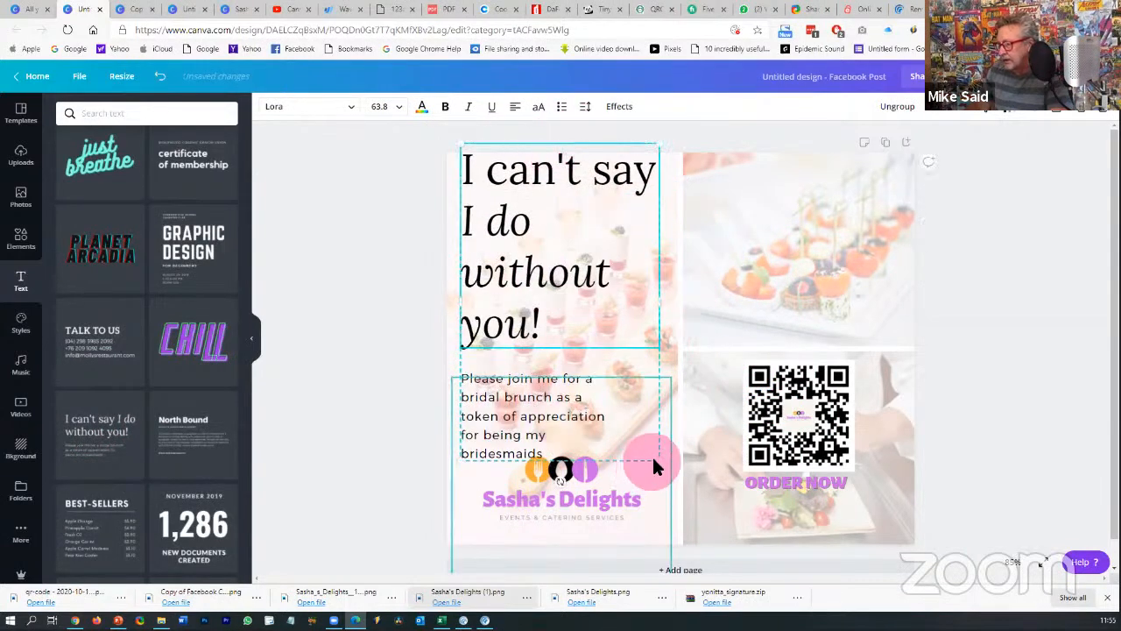
drag(663, 458, 604, 337)
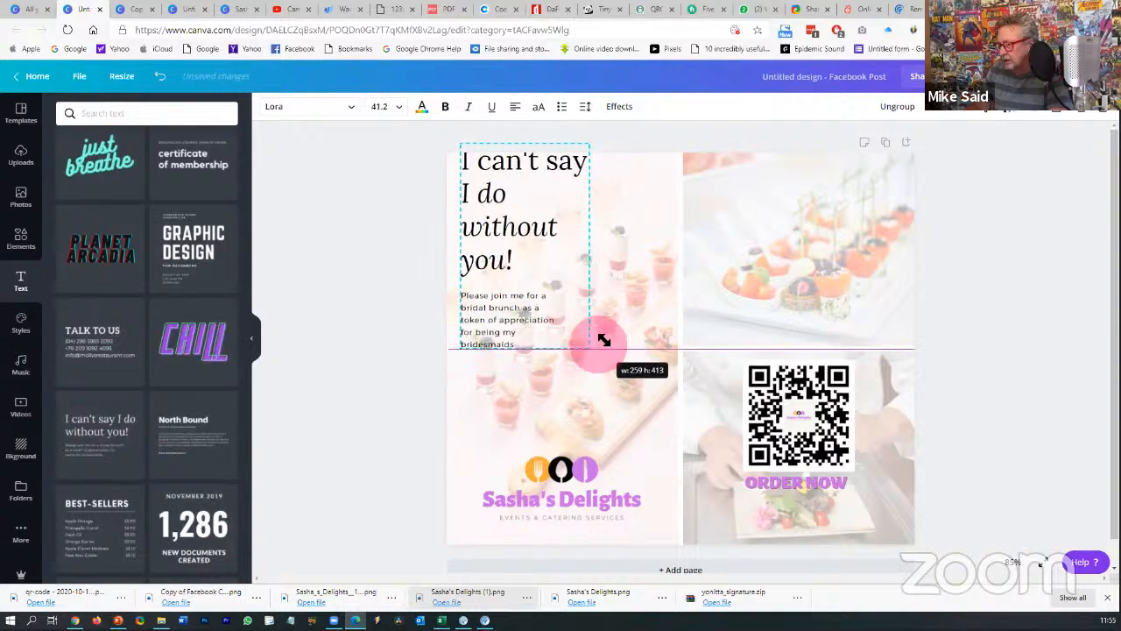
drag(591, 248, 469, 237)
- Retype the heading as a testimonial praising the caterer and her team, adding an opening quotation mark
text(Always a )
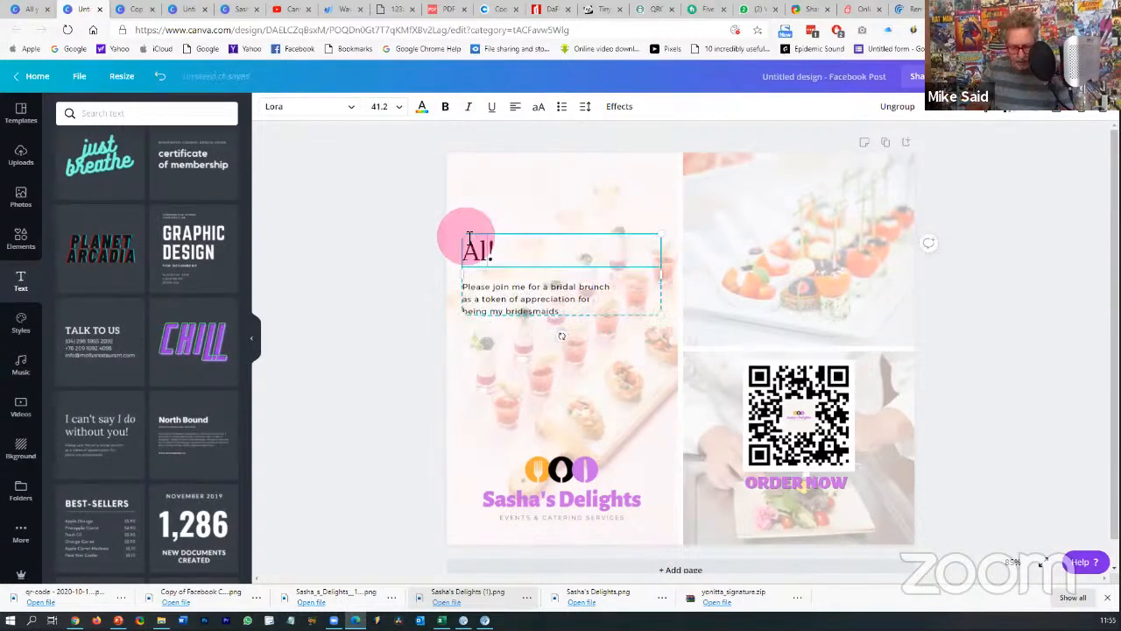
text(p)
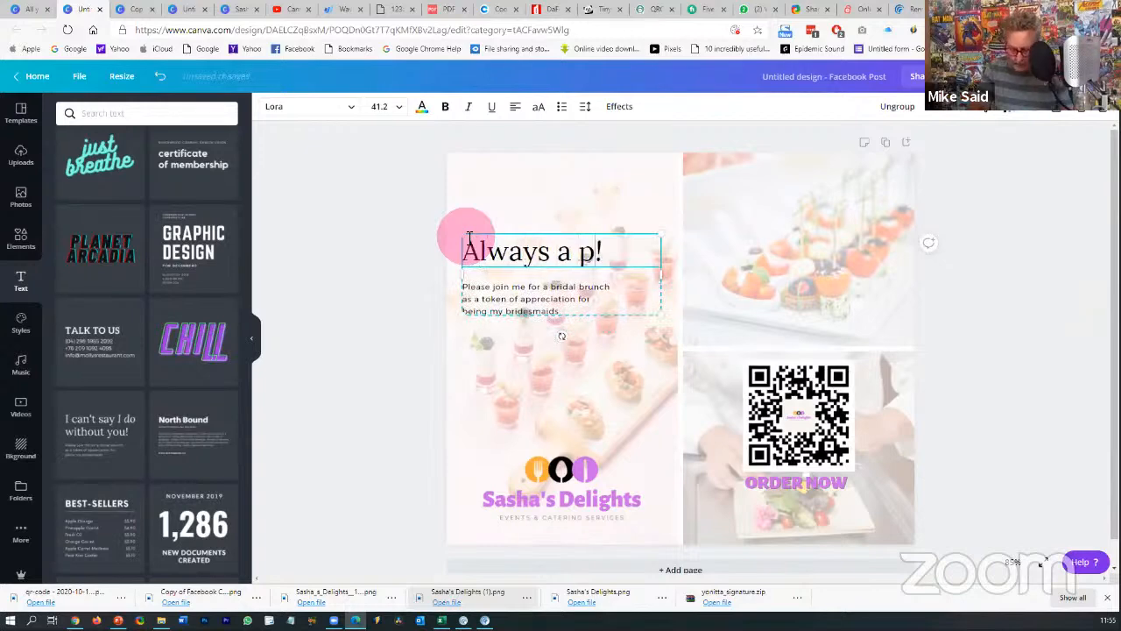
text(leasure to )
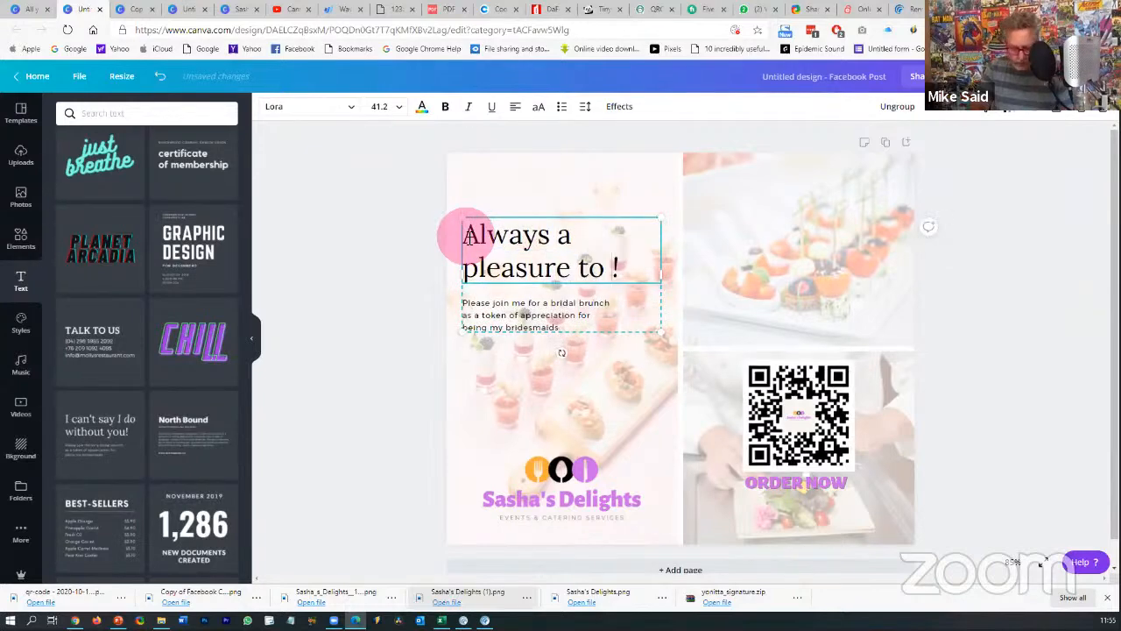
text(deal with )
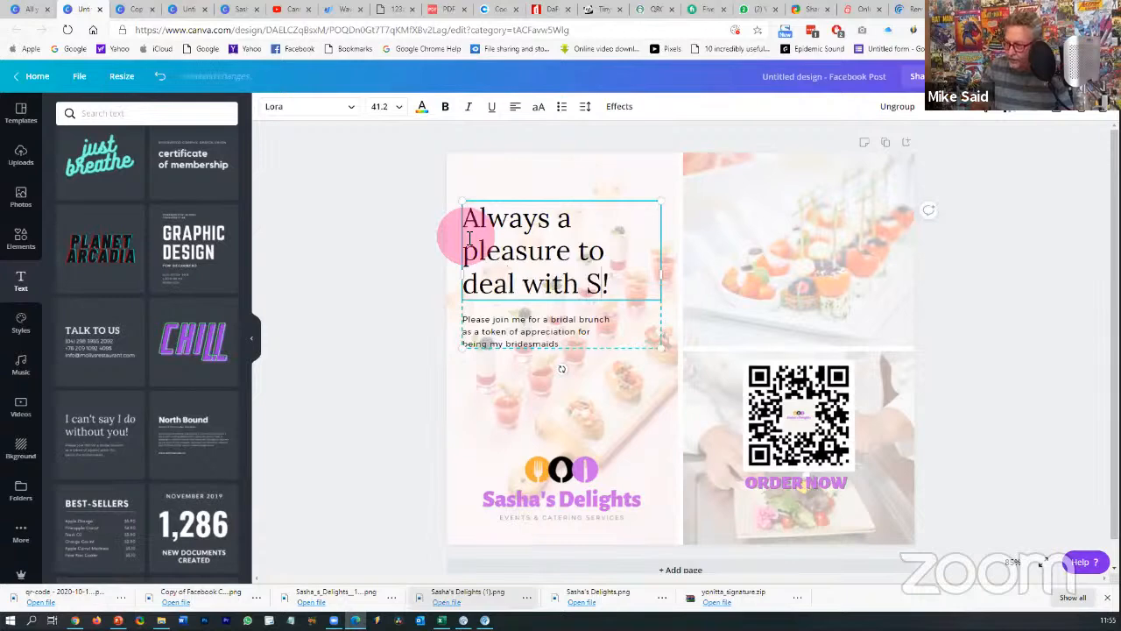
text(Sasha and h)
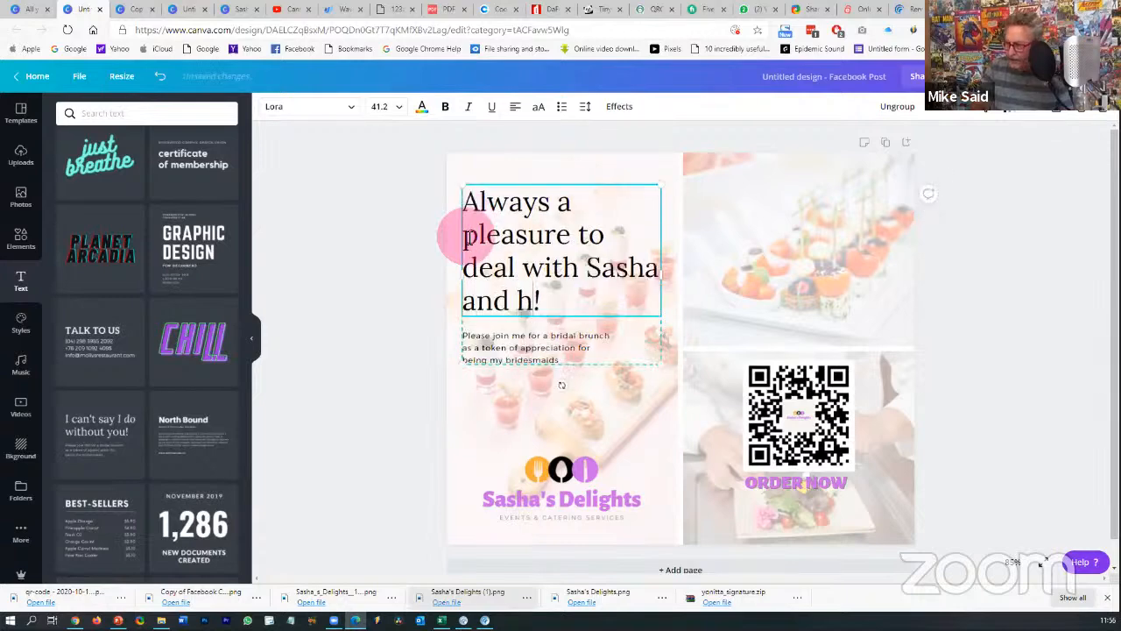
text(er team)
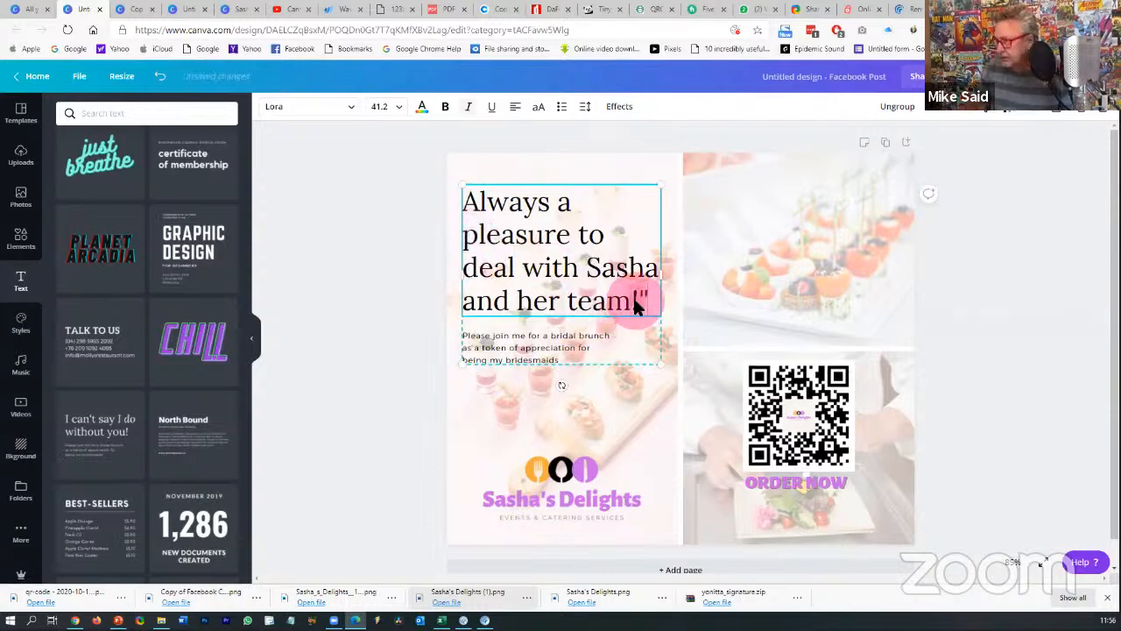
click(467, 203)
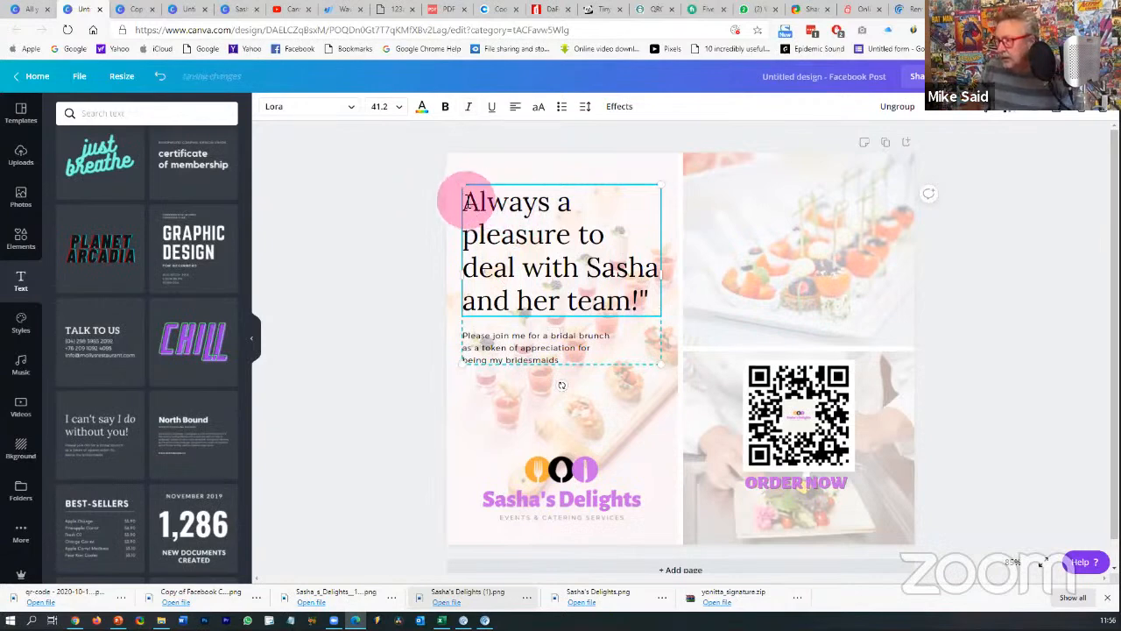
text(")
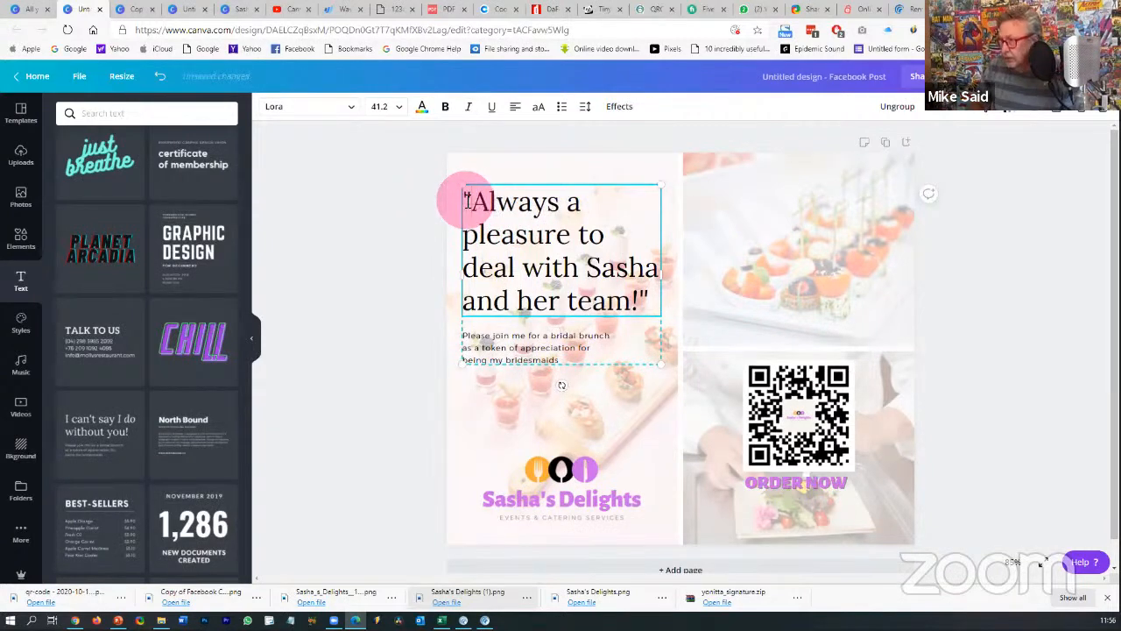
- Italicise the testimonial heading, then select the bridal brunch body paragraph for replacing
drag(652, 301, 630, 302)
drag(573, 273, 464, 202)
click(469, 110)
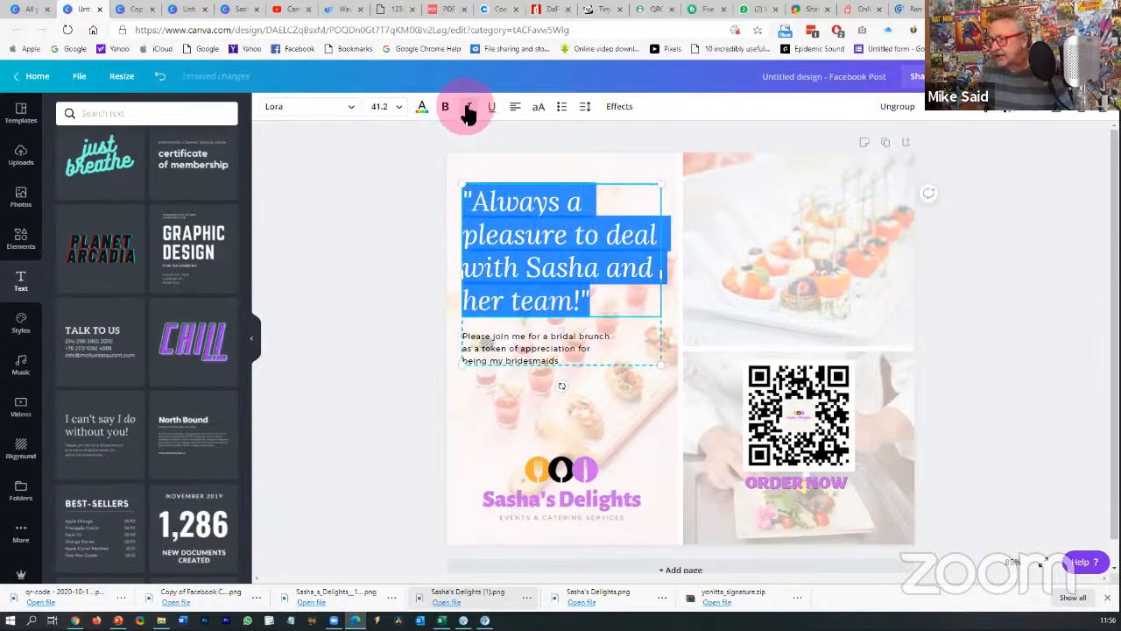
click(1023, 326)
click(582, 342)
double_click(567, 346)
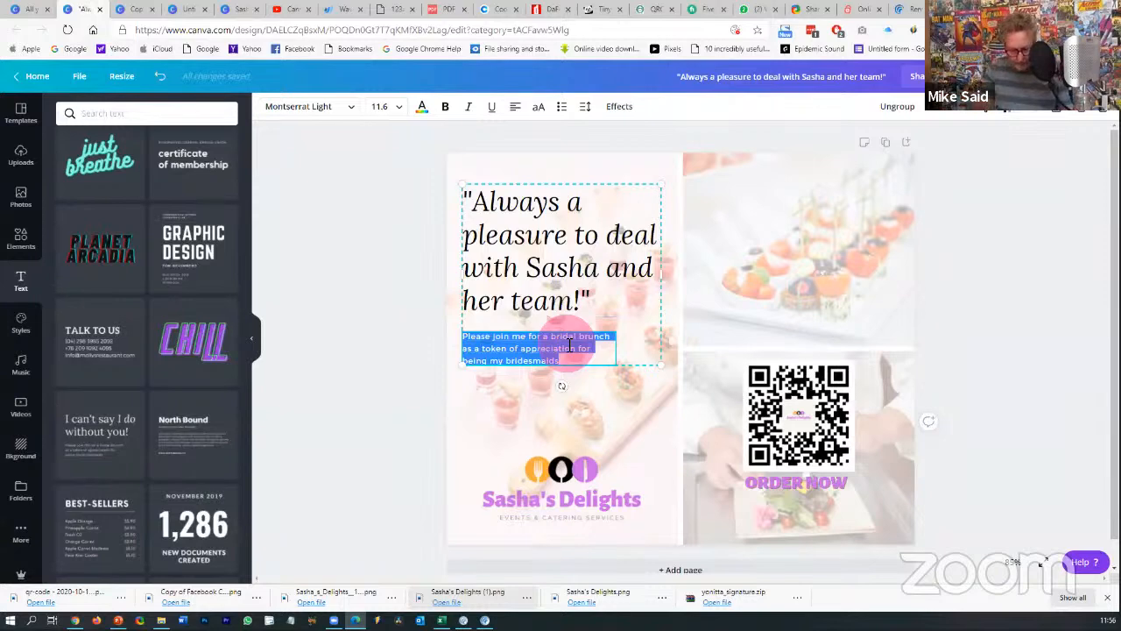
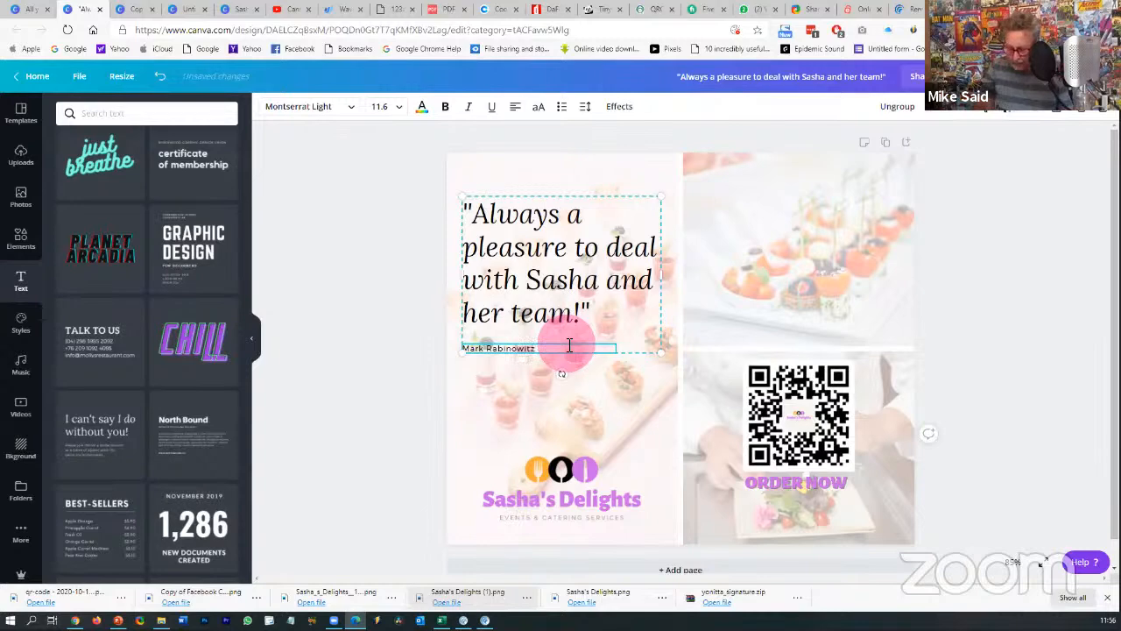
- Type the customer's name in place of the body text and start a new line for the job title
key(Return)
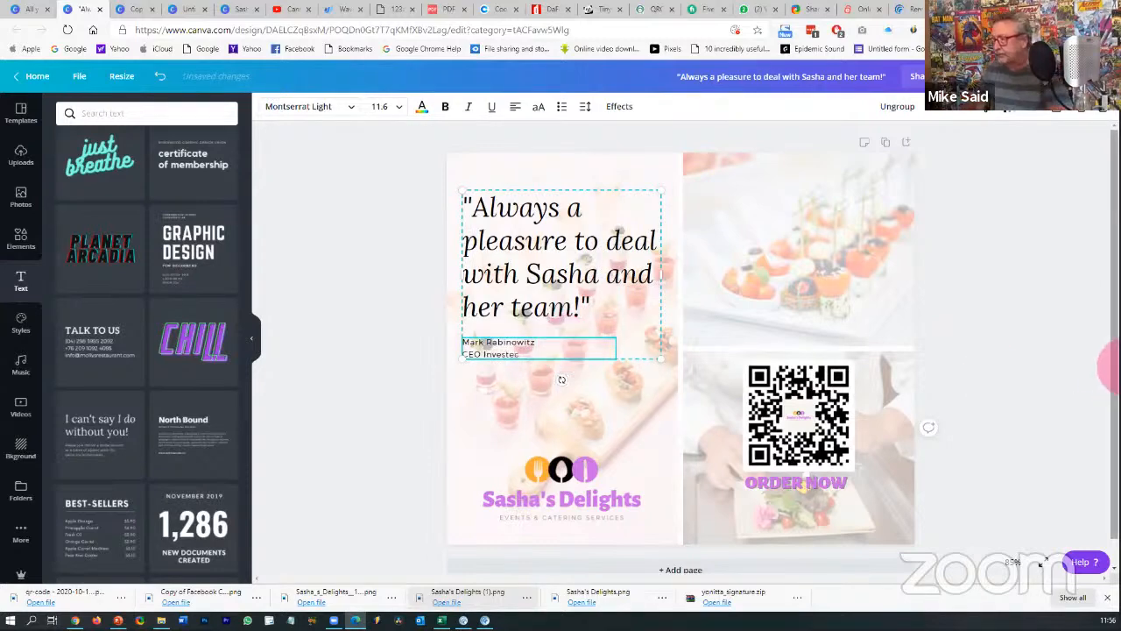
click(979, 275)
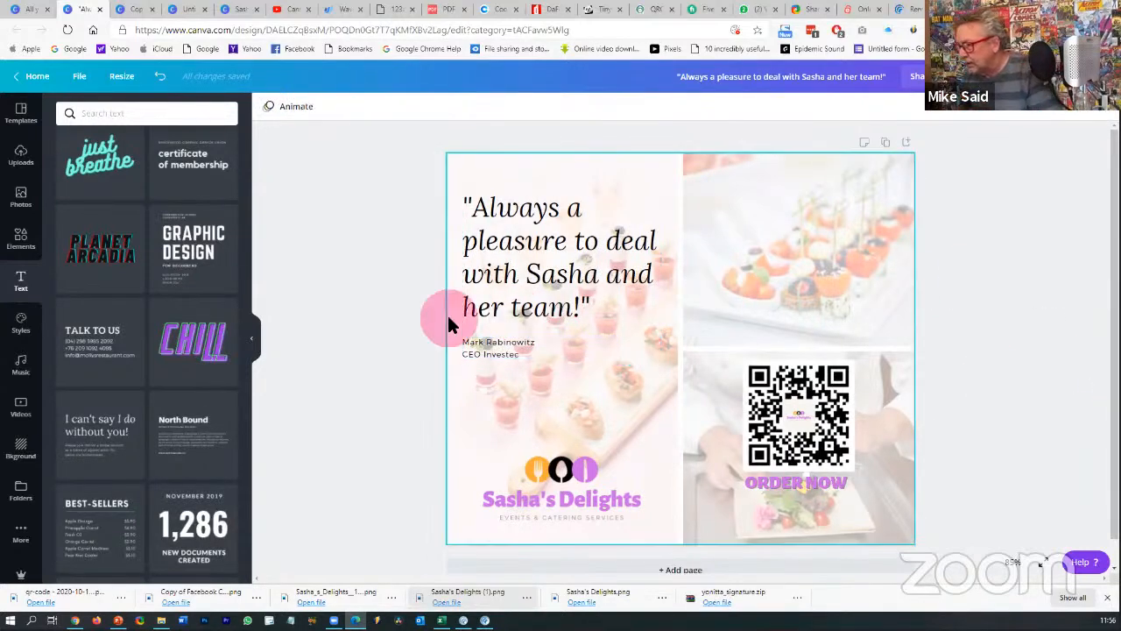
- Select the name and job title text beneath the quote and make it bold
click(493, 310)
click(1067, 478)
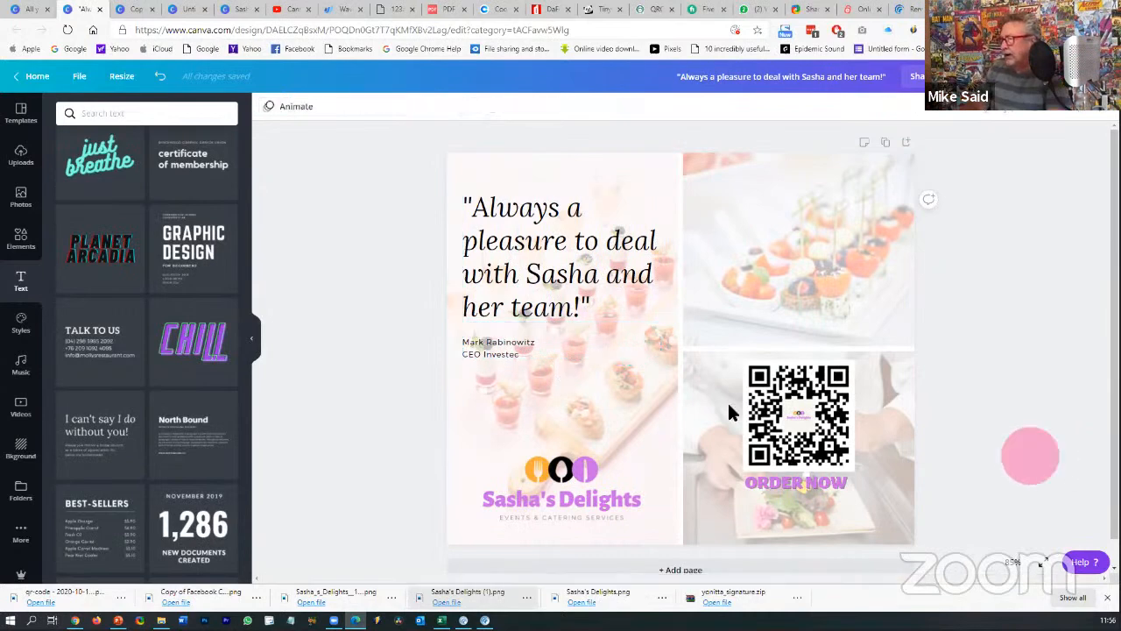
click(510, 340)
click(509, 342)
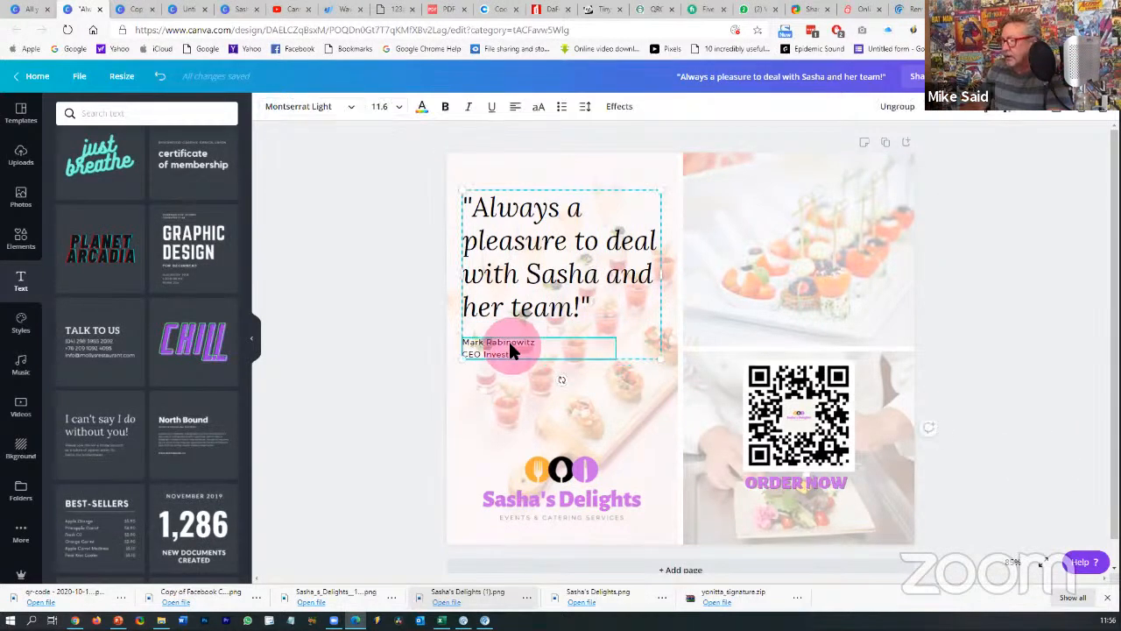
click(445, 106)
click(986, 320)
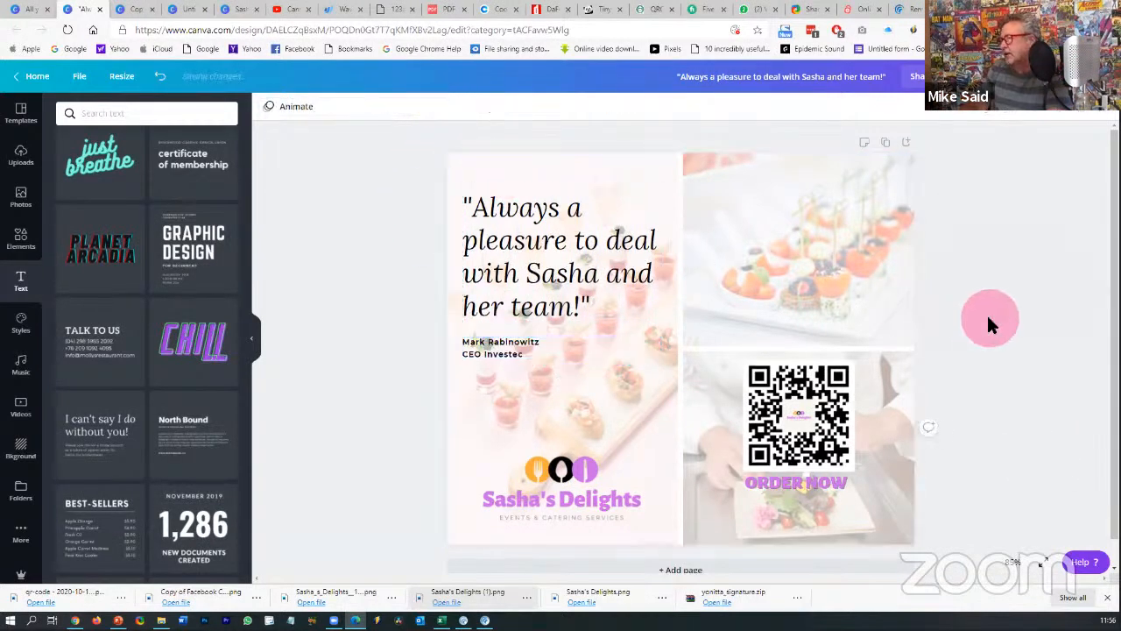
click(775, 221)
click(1030, 279)
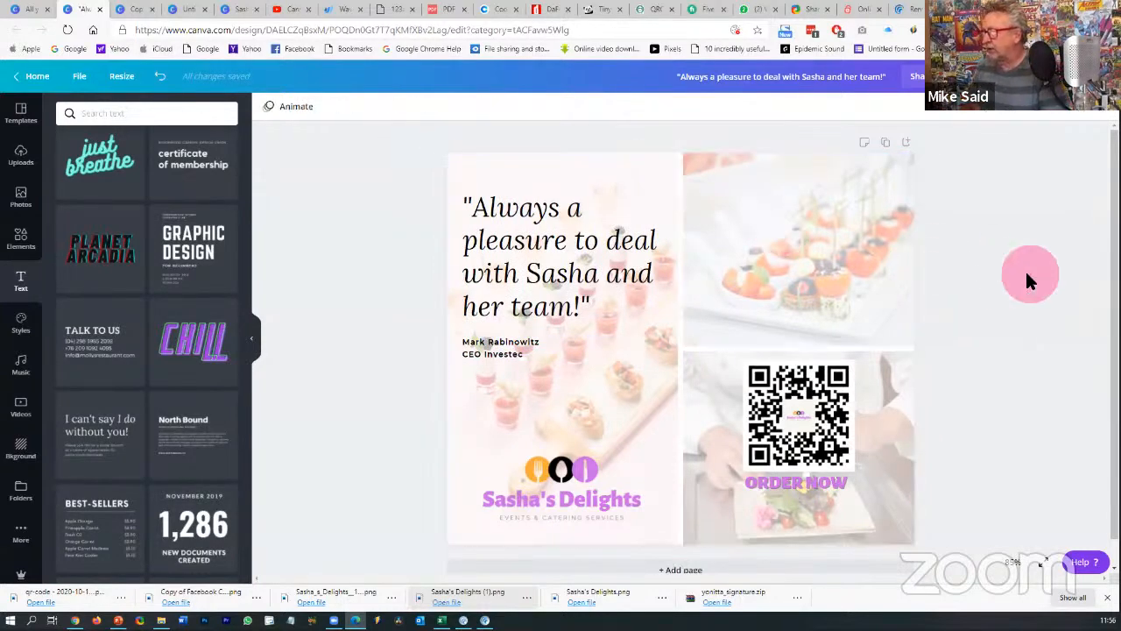
scroll(192, 326, down, 5)
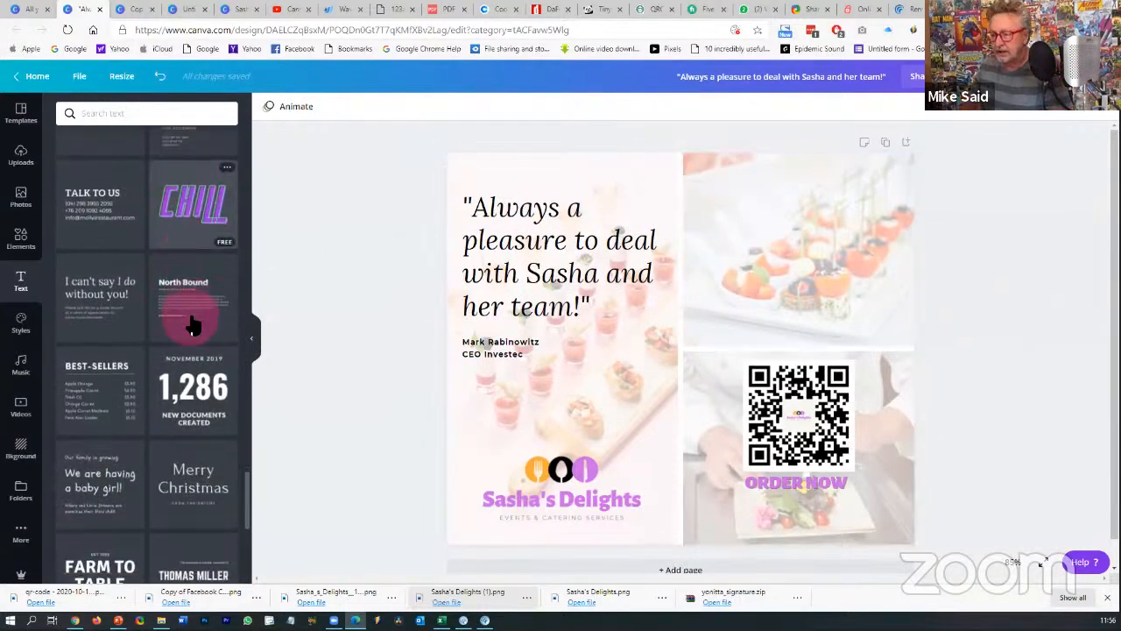
scroll(193, 326, down, 7)
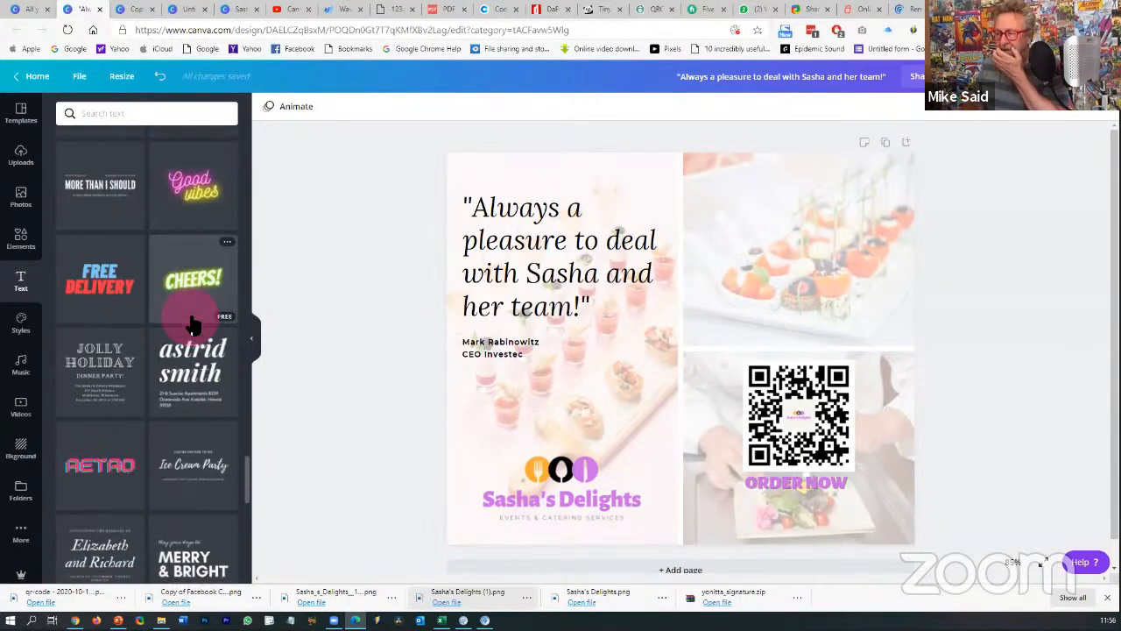
scroll(192, 326, down, 6)
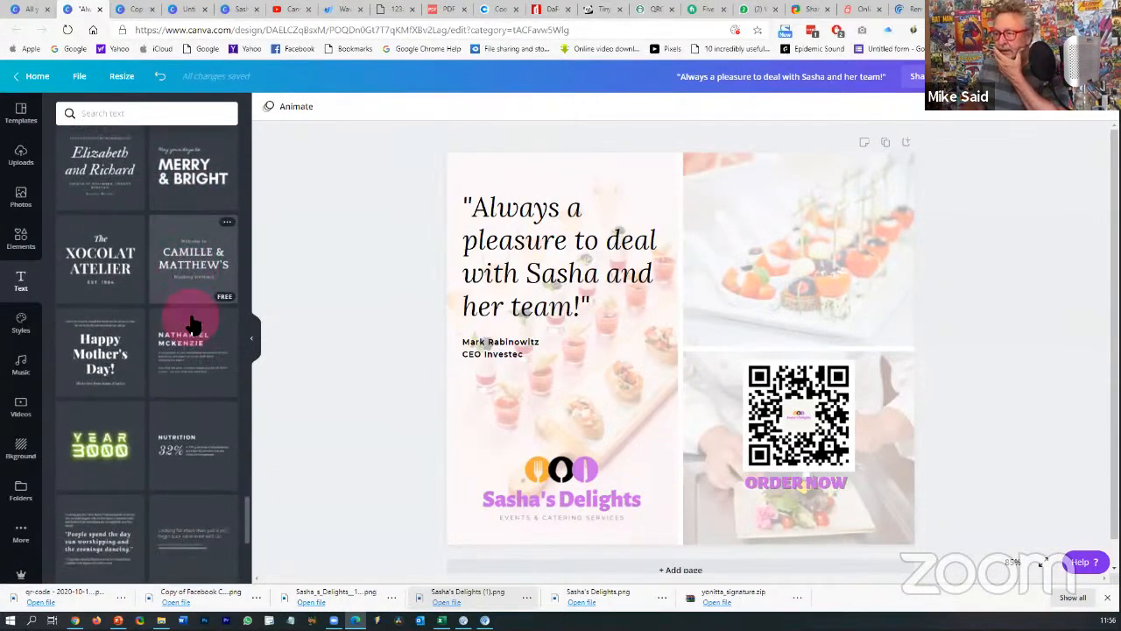
scroll(193, 326, down, 5)
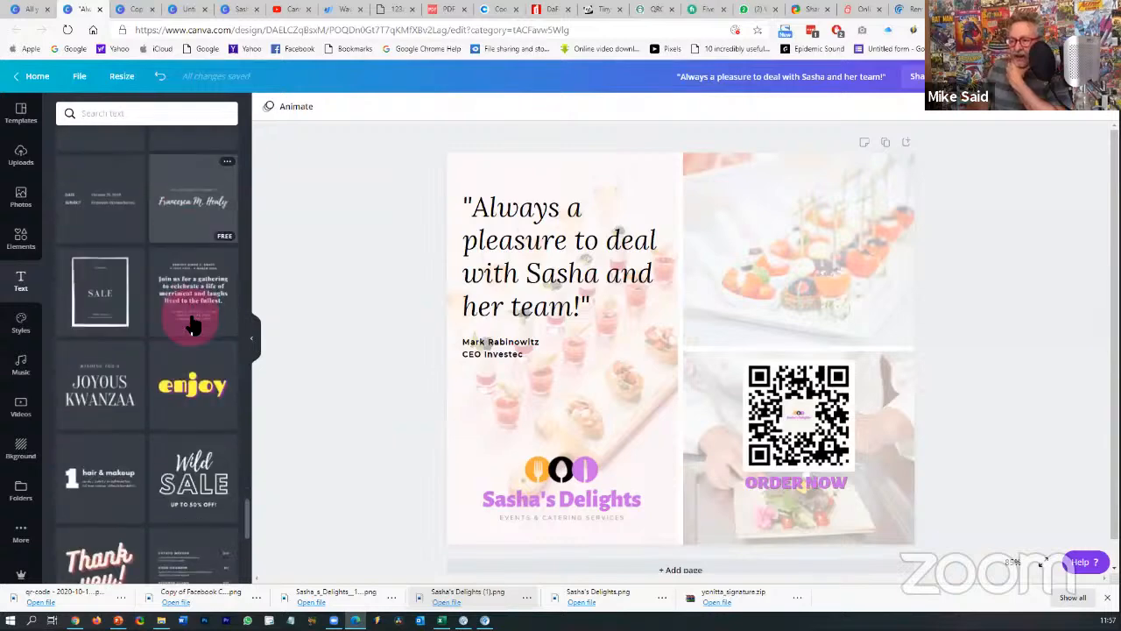
scroll(193, 326, down, 6)
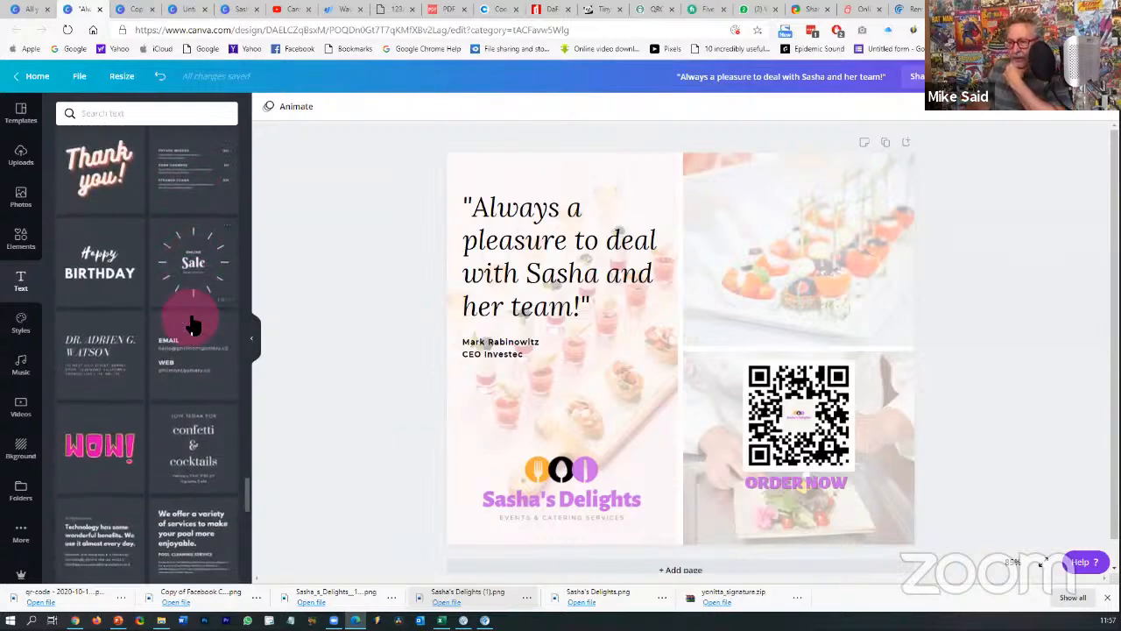
scroll(192, 325, down, 6)
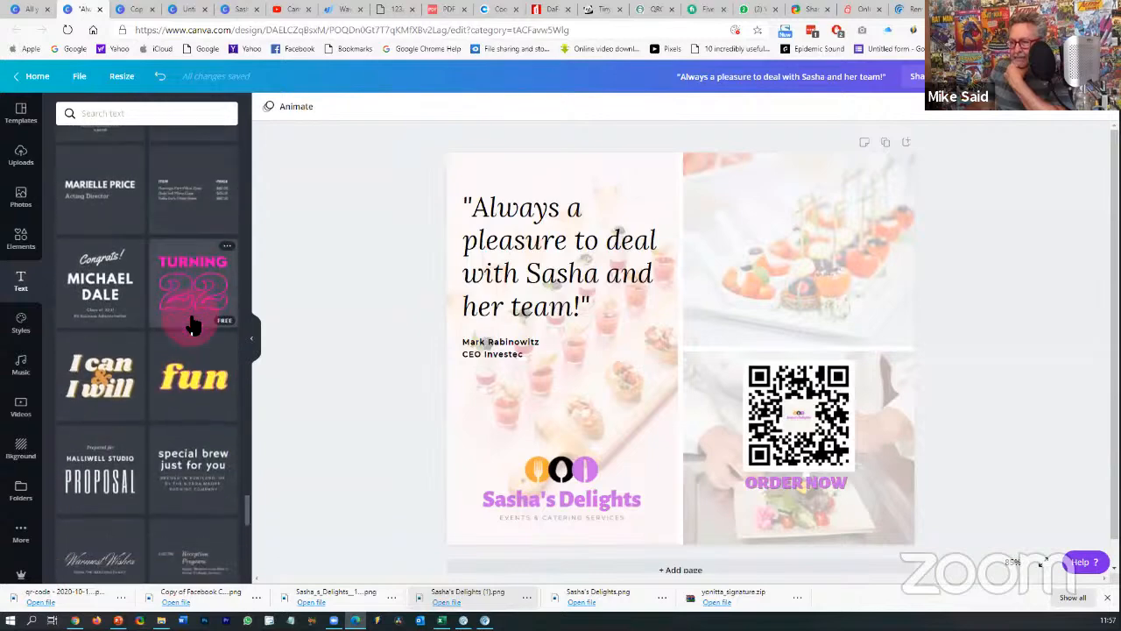
scroll(193, 326, down, 6)
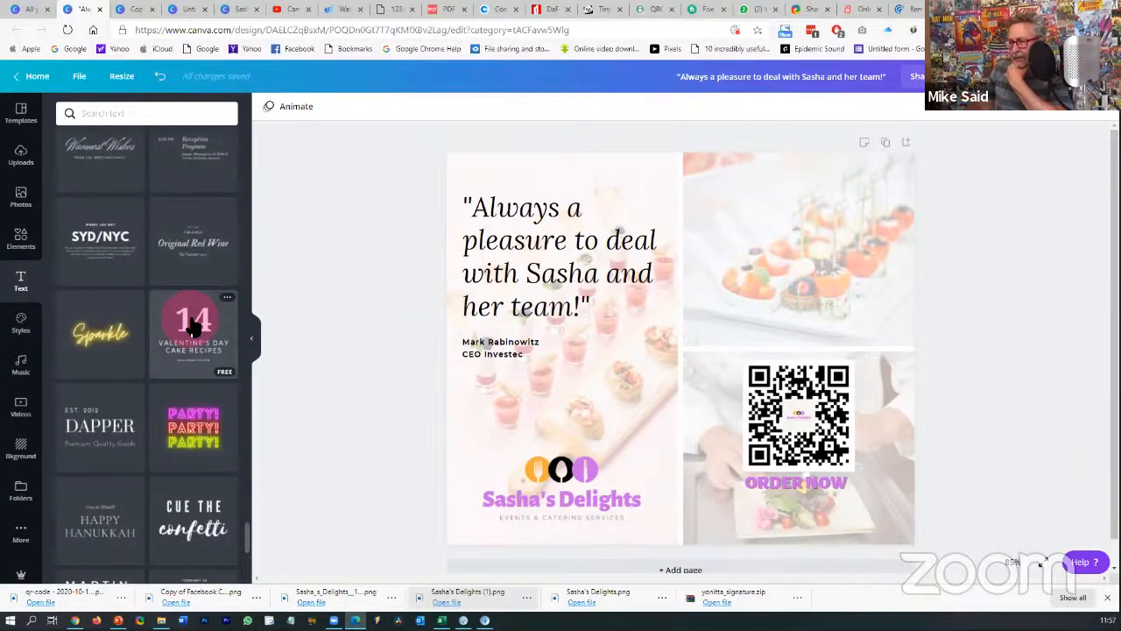
- Add the '14 Valentine's Day Cake Recipes' template over the top-right photo and change 14 to 15%
click(194, 326)
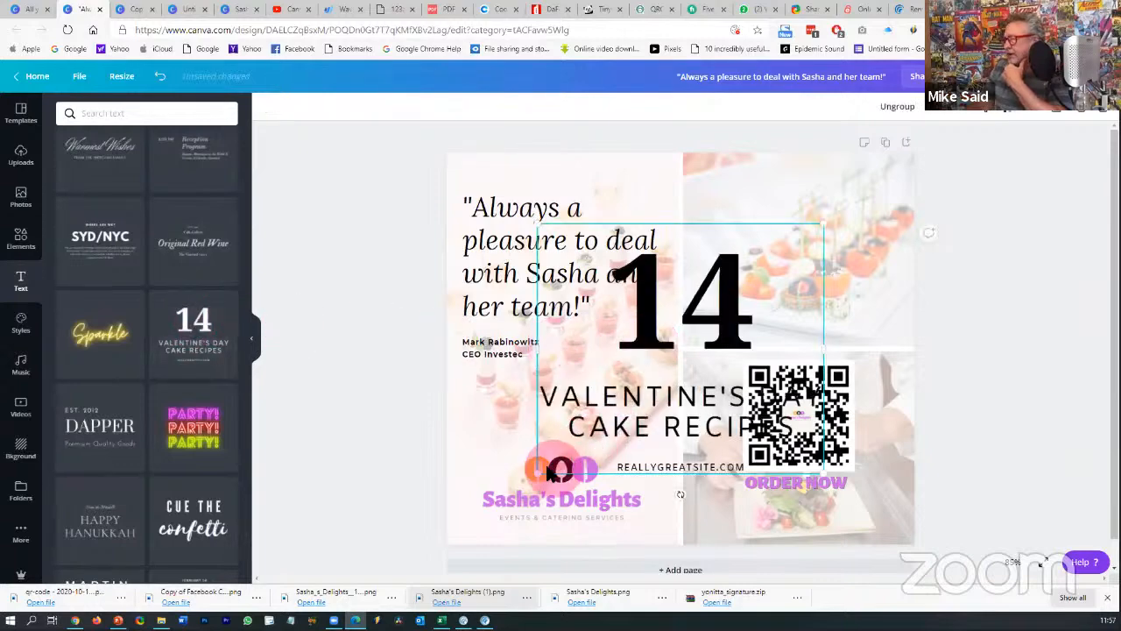
drag(536, 471, 891, 300)
drag(753, 311, 736, 316)
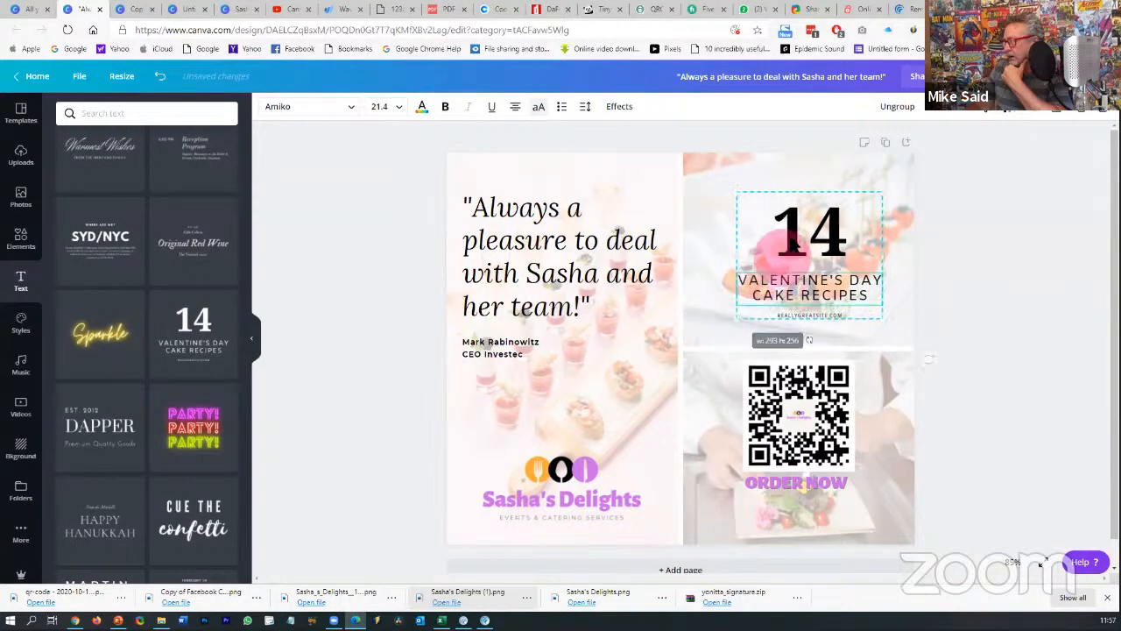
double_click(797, 235)
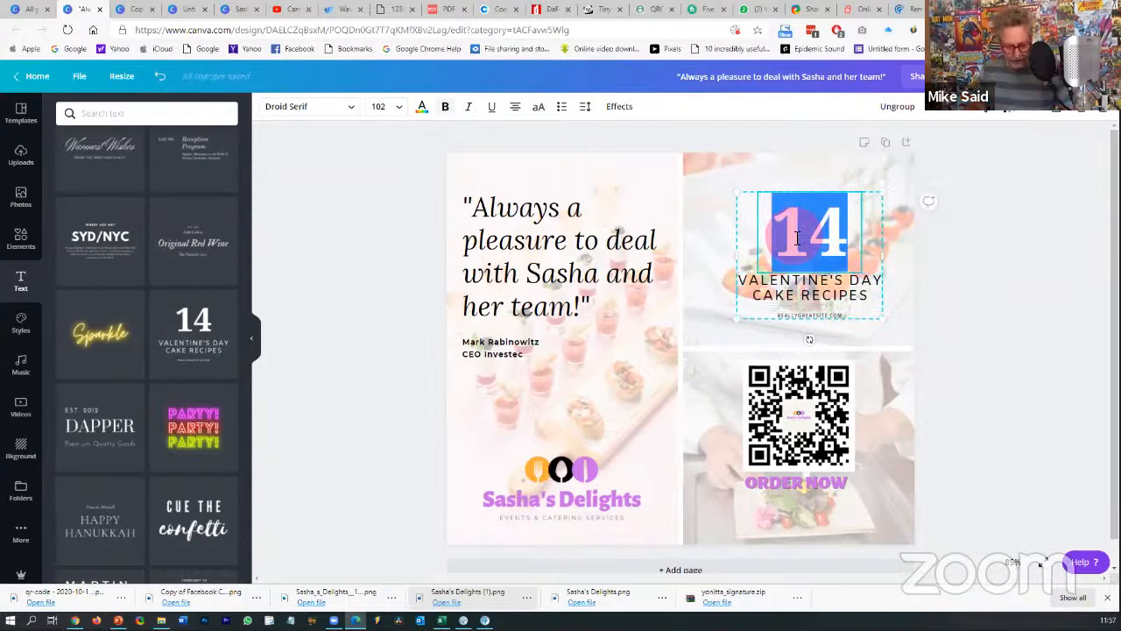
text(15%)
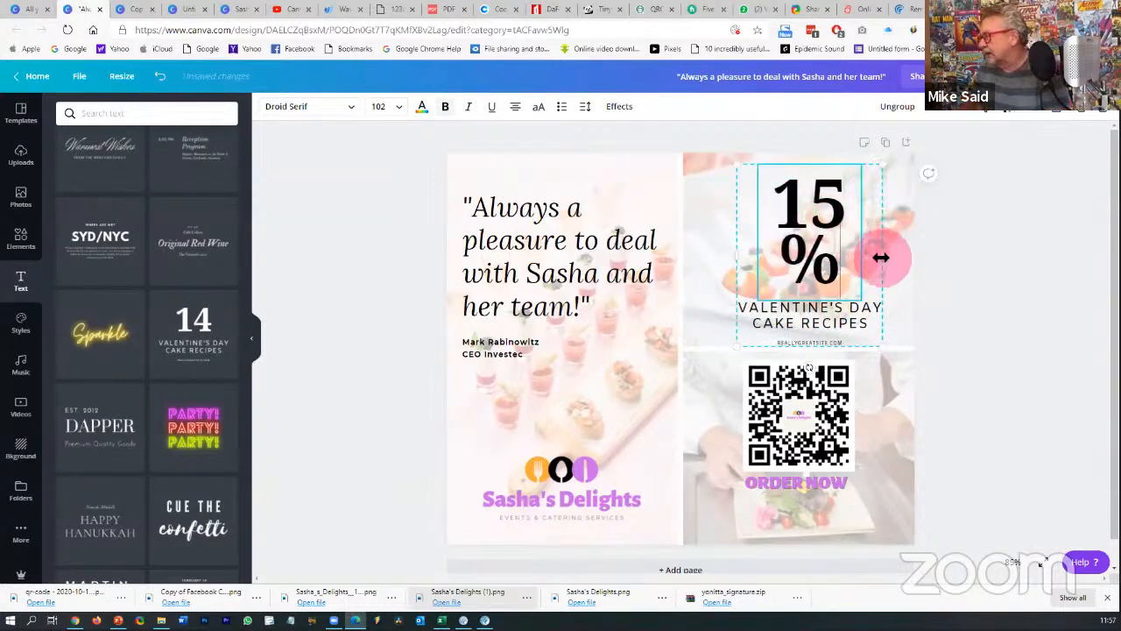
drag(881, 256, 906, 261)
- Widen the box so 15% fits one line, retype the caption 'DISCOUNT ON YOUR FIRST ORDER', and highlight the website line
drag(737, 257, 707, 256)
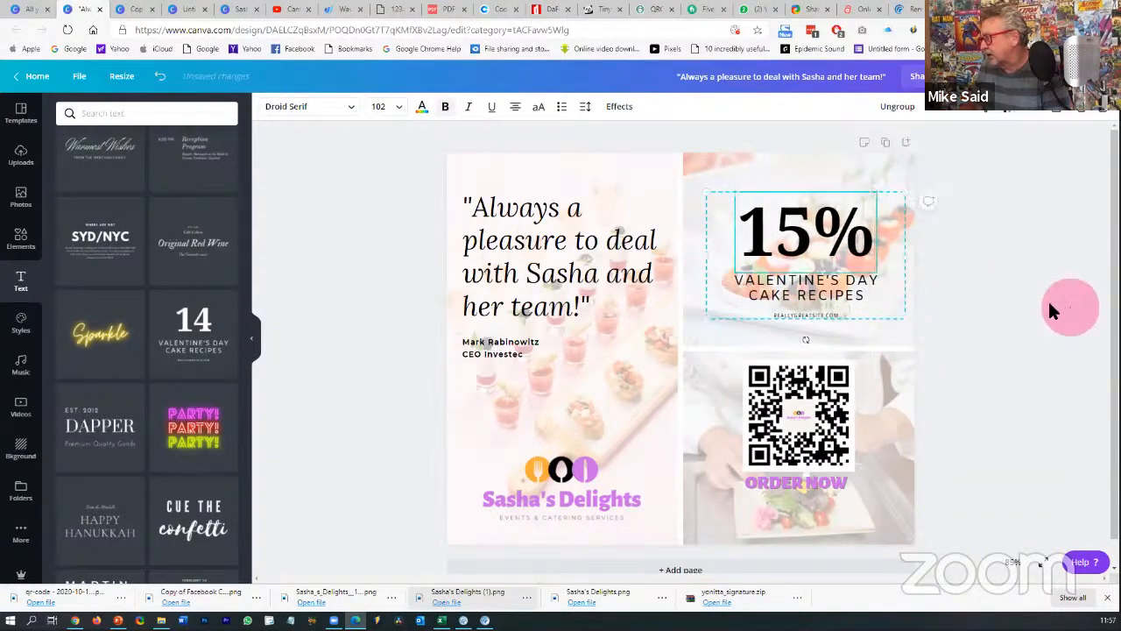
drag(806, 246, 798, 239)
triple_click(802, 274)
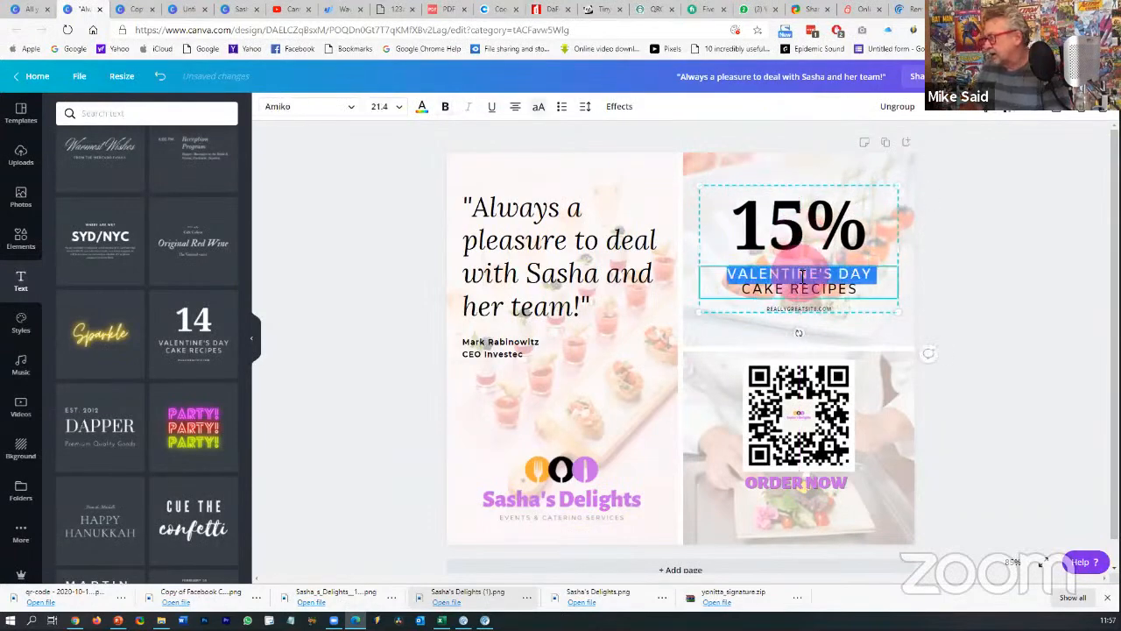
text(A)
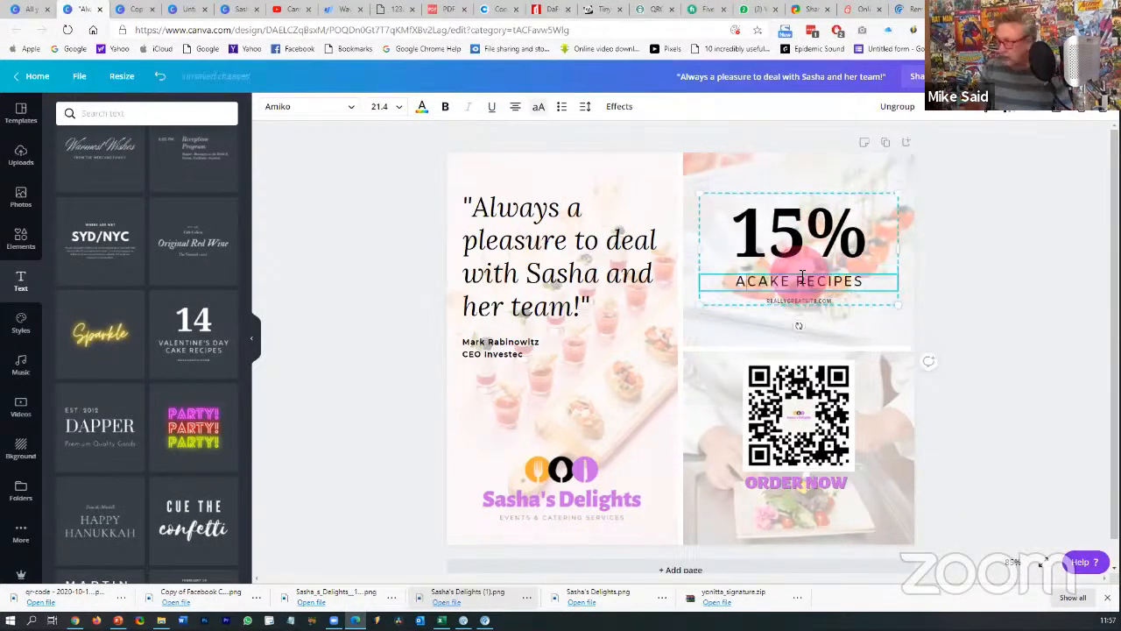
triple_click(824, 281)
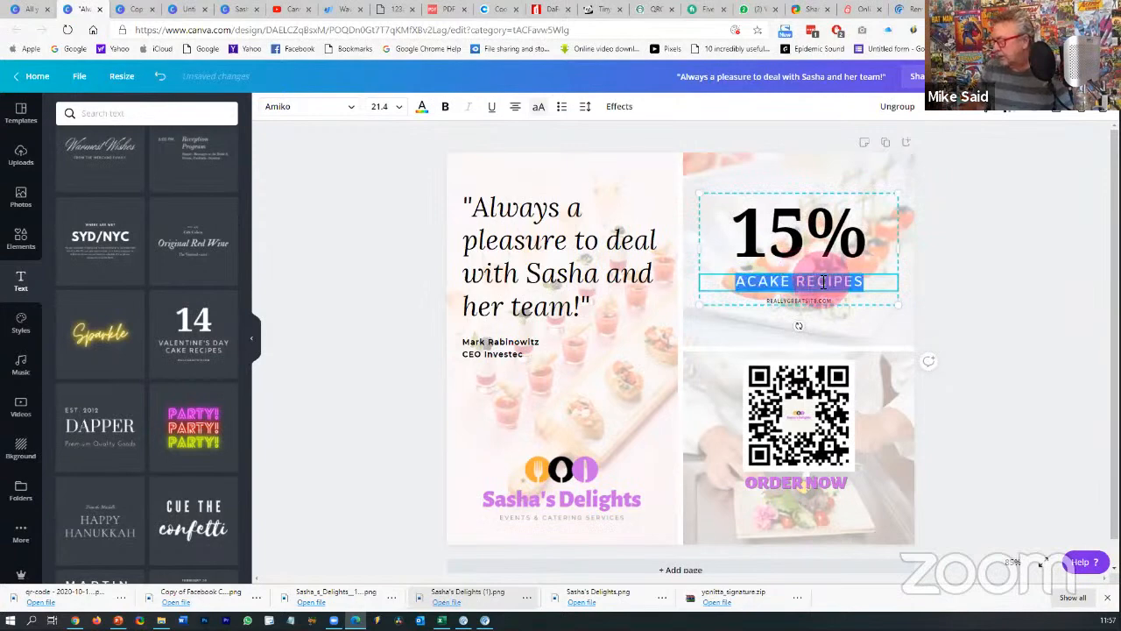
text(DISC)
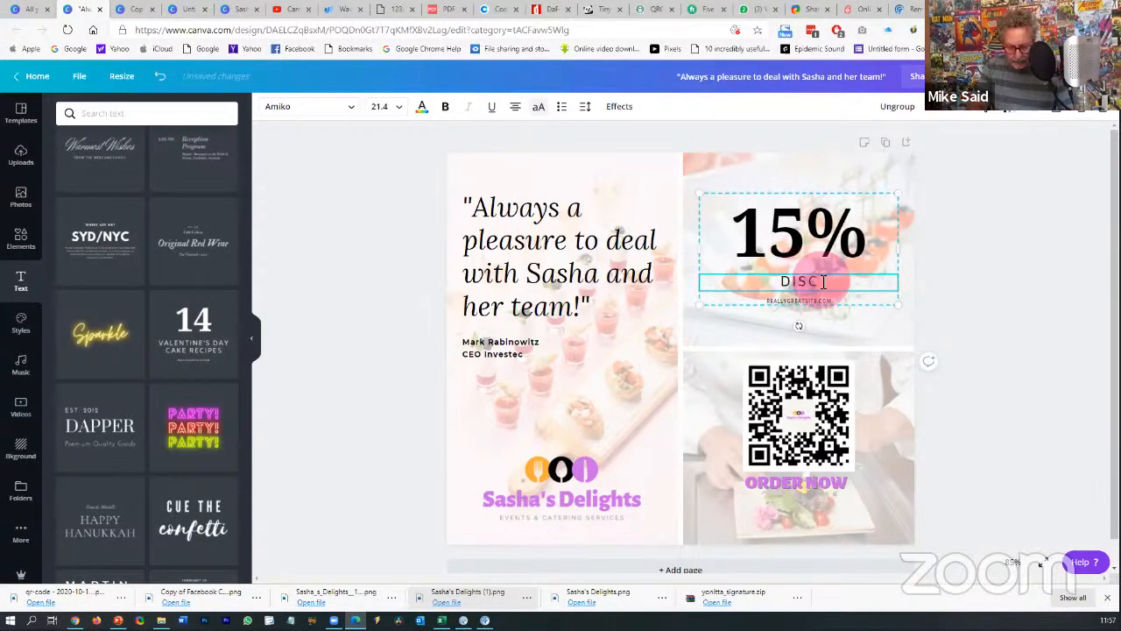
text(OUNT)
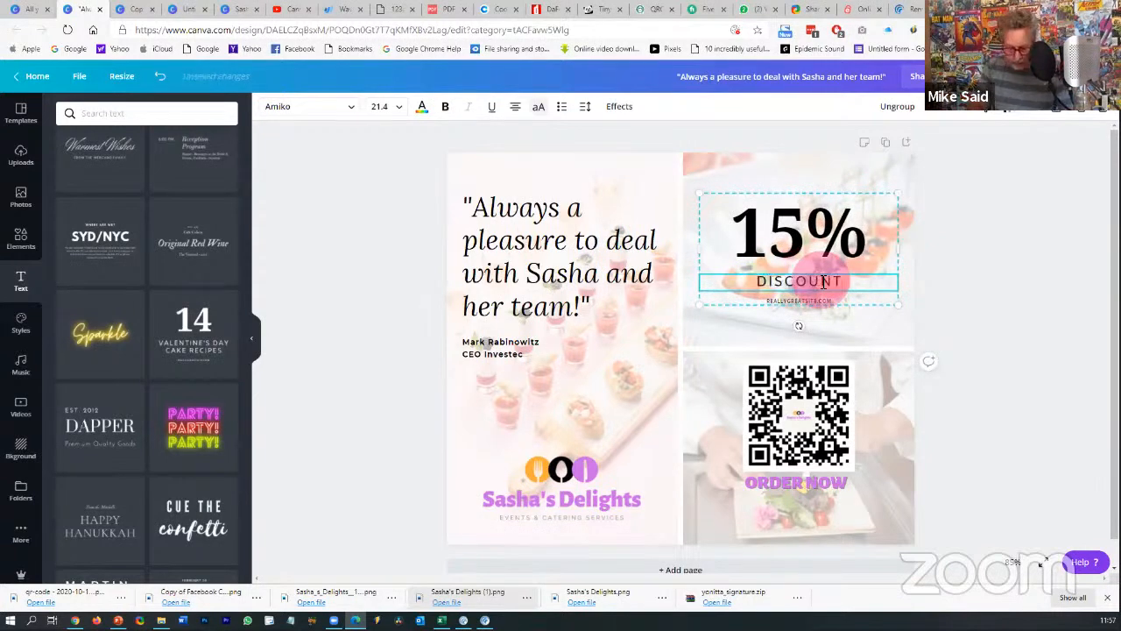
text( ON)
key(BackSpace)
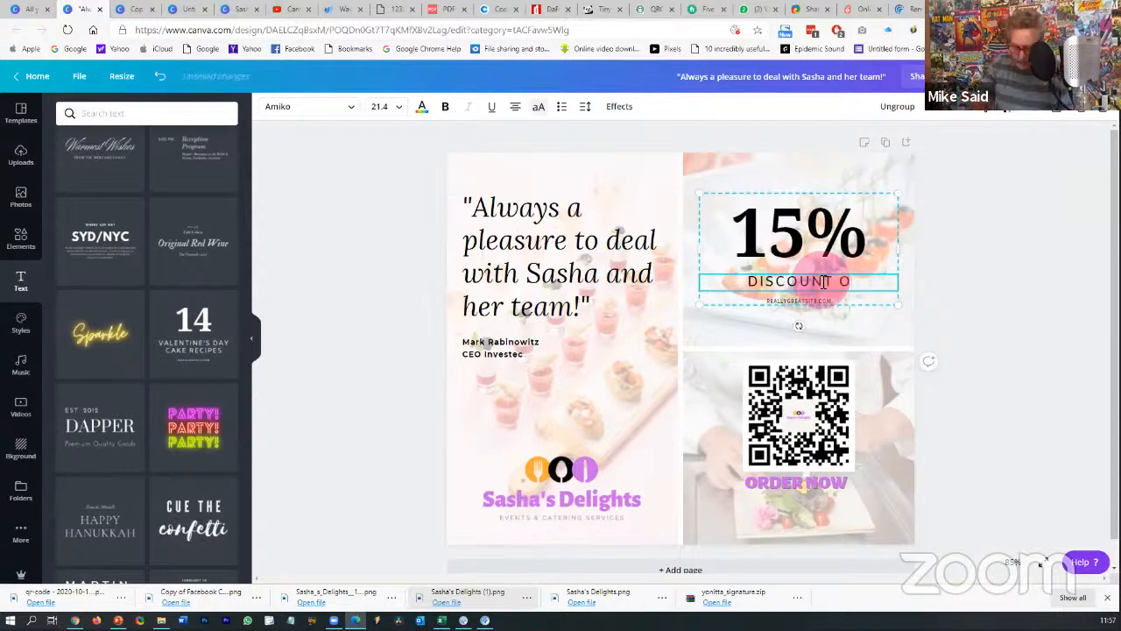
text(N YOUR FIRS)
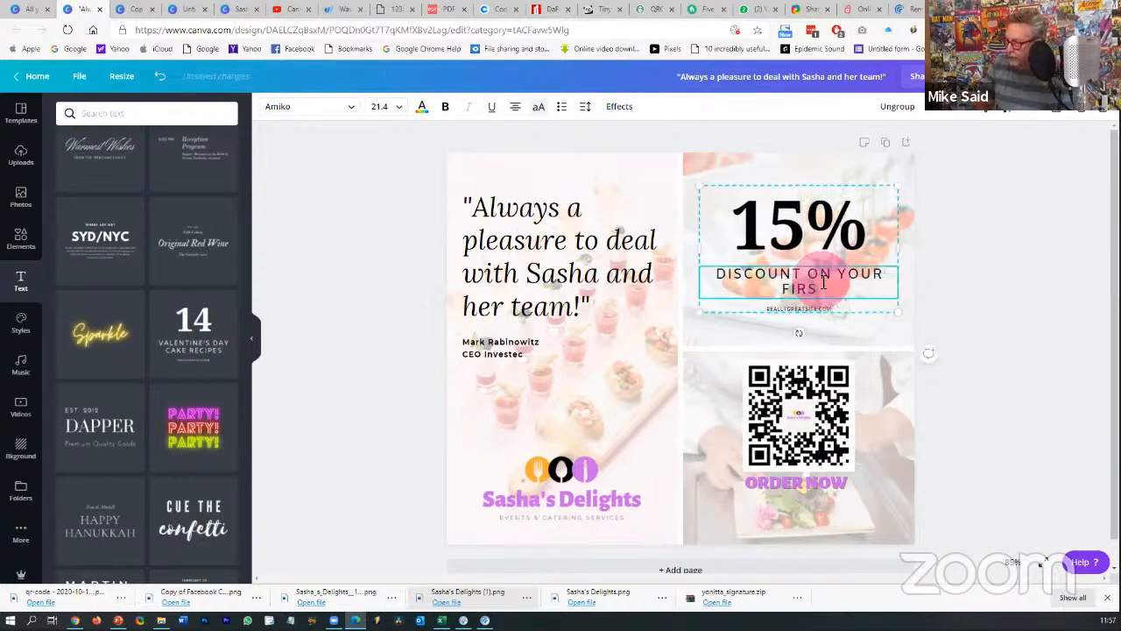
text(T ORDERE)
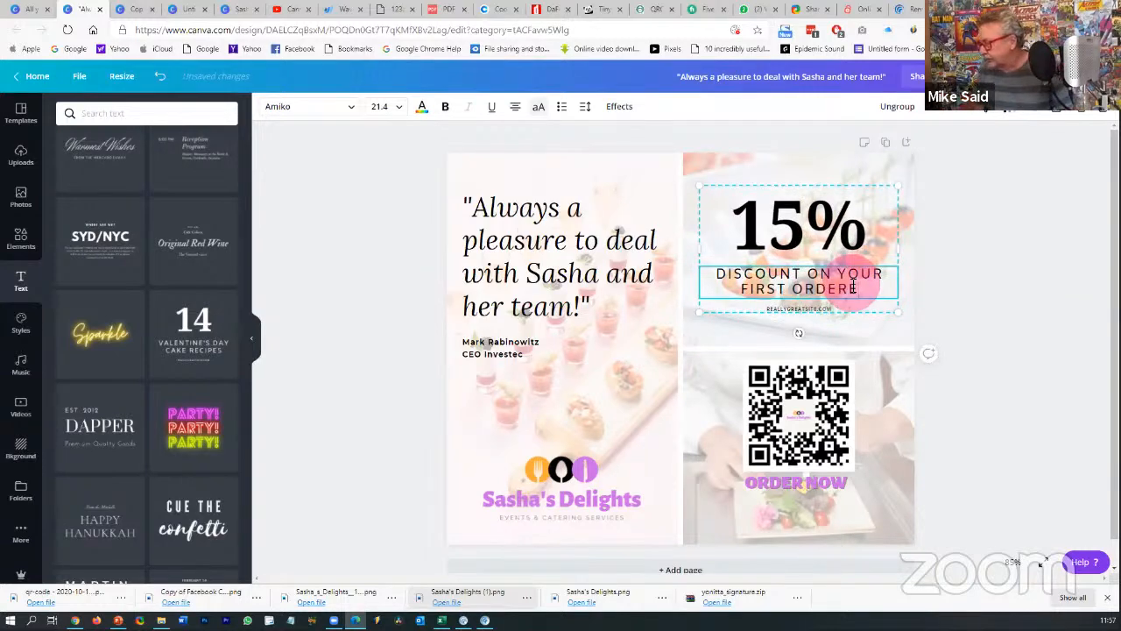
key(BackSpace)
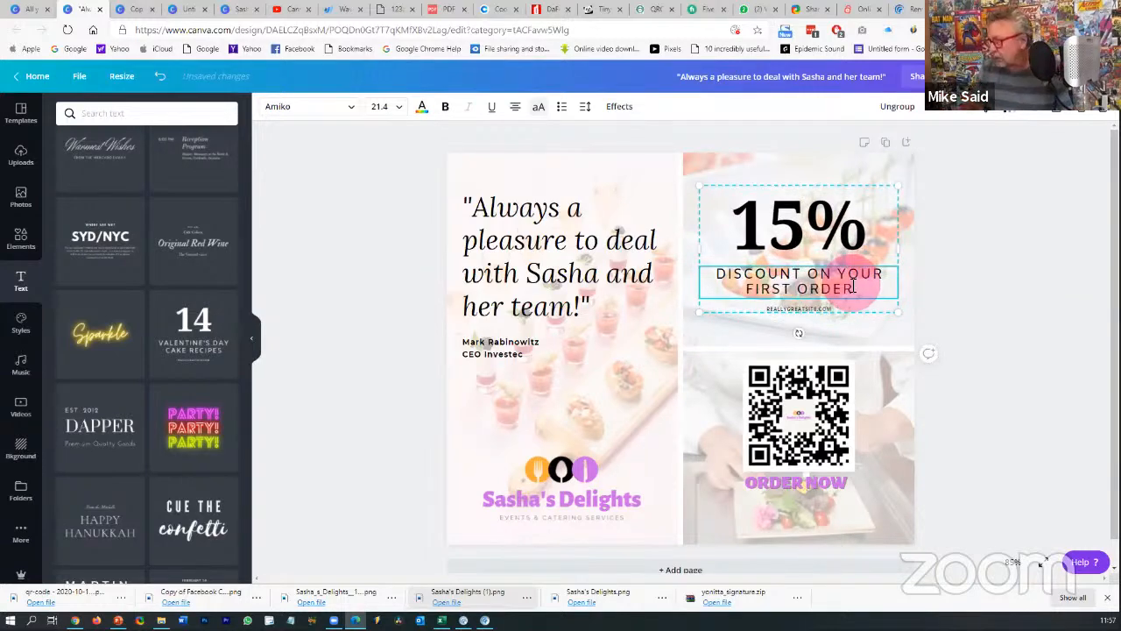
double_click(805, 311)
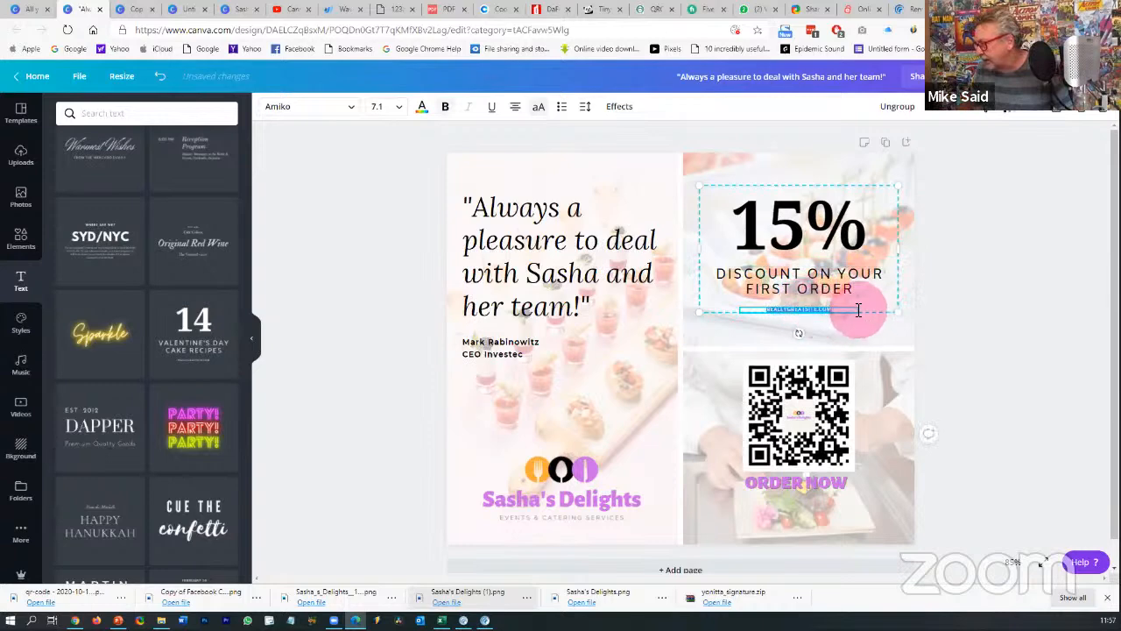
drag(852, 310, 765, 310)
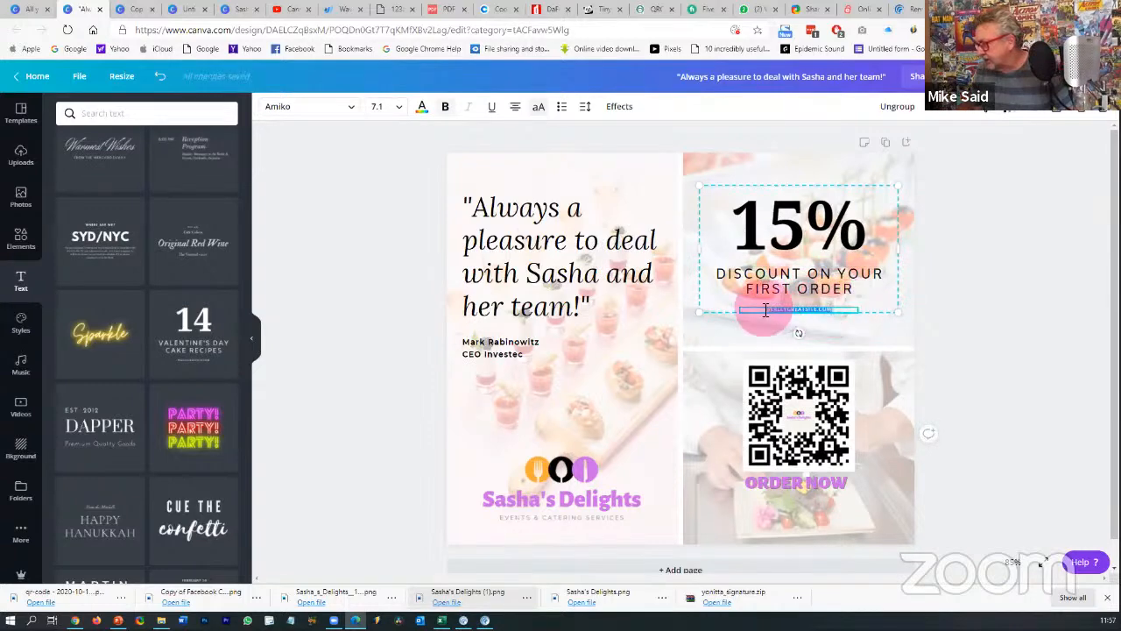
- Delete the website line and move ORDER NOW and the QR code slightly lower
key(Delete)
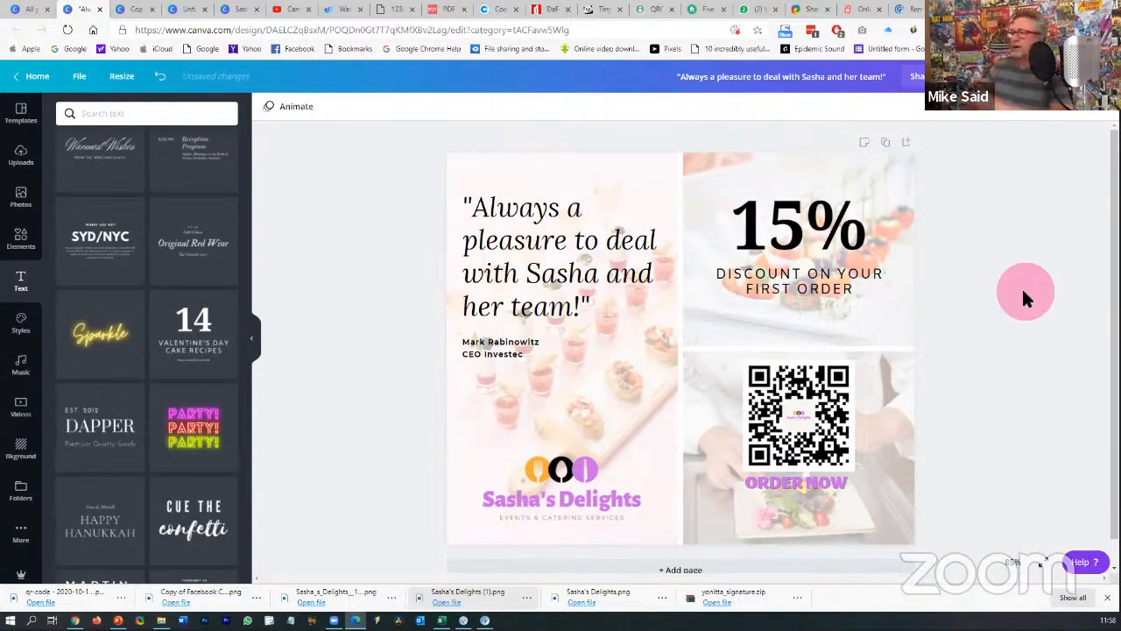
drag(801, 480, 807, 503)
drag(816, 439, 816, 454)
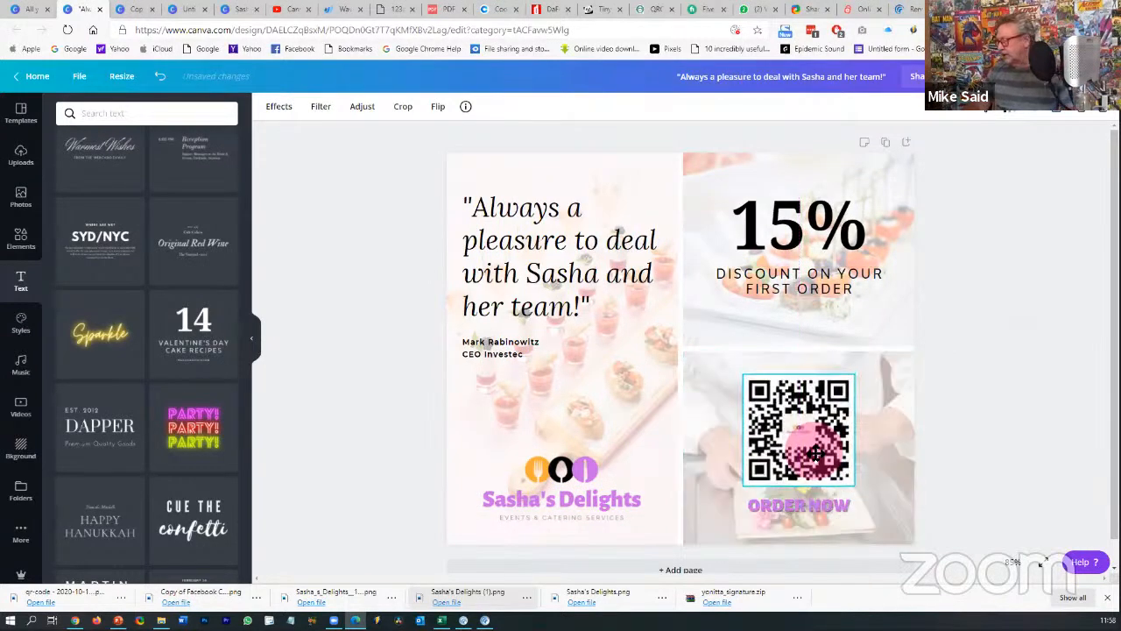
click(1025, 380)
- Set 15% in Alegreya Sans Black and the discount caption in Alegreya Sans Regular, broken after YOUR
click(782, 215)
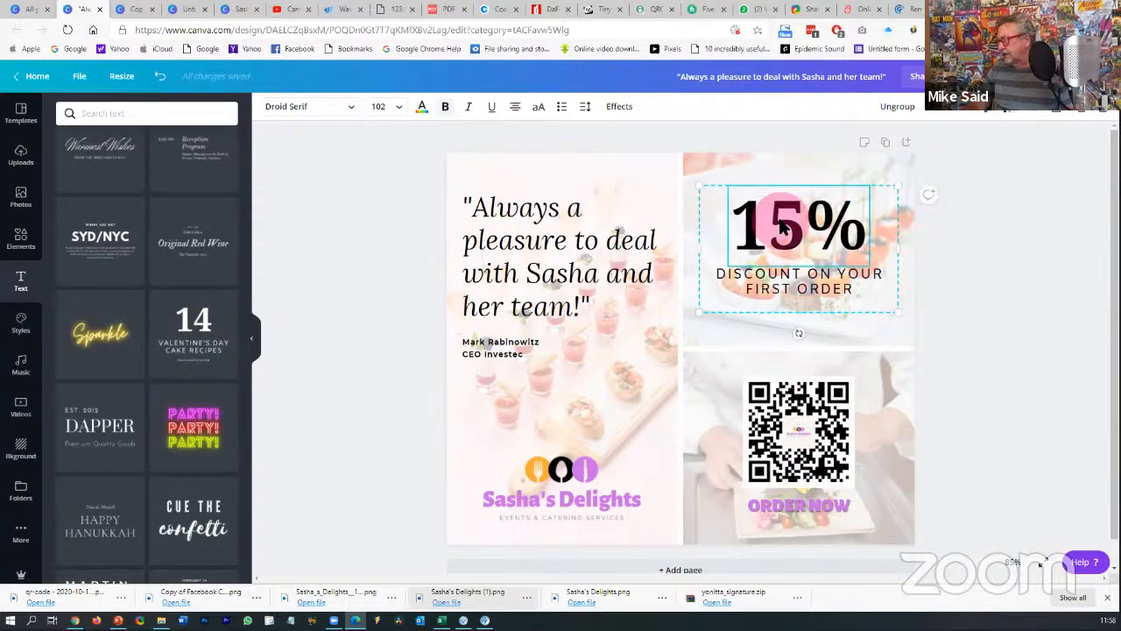
click(353, 108)
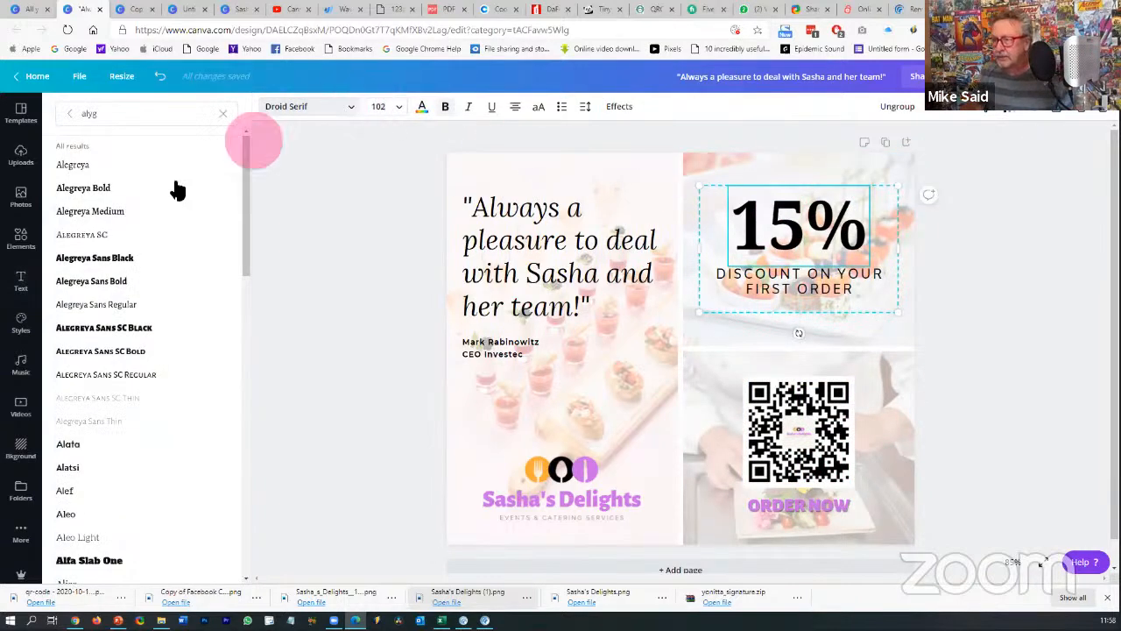
click(140, 259)
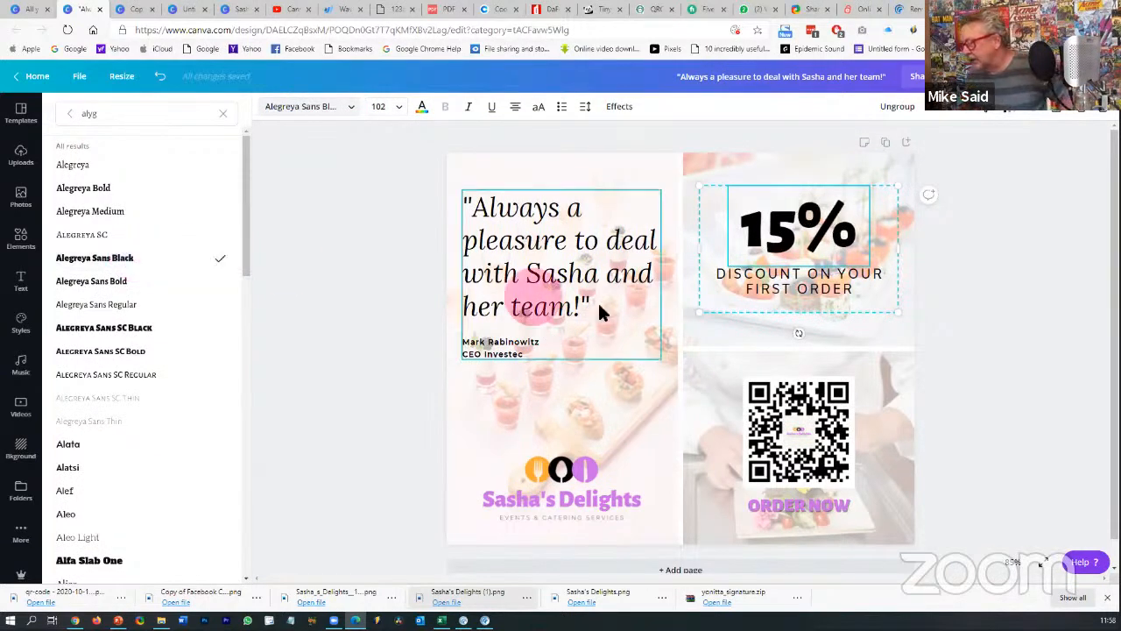
click(705, 276)
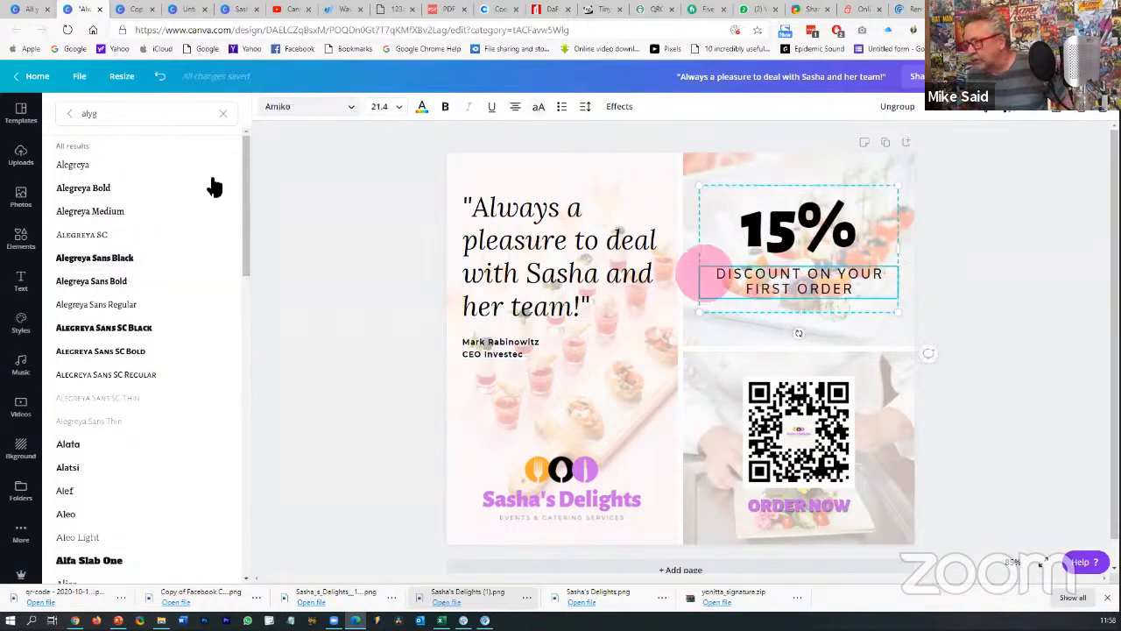
click(123, 260)
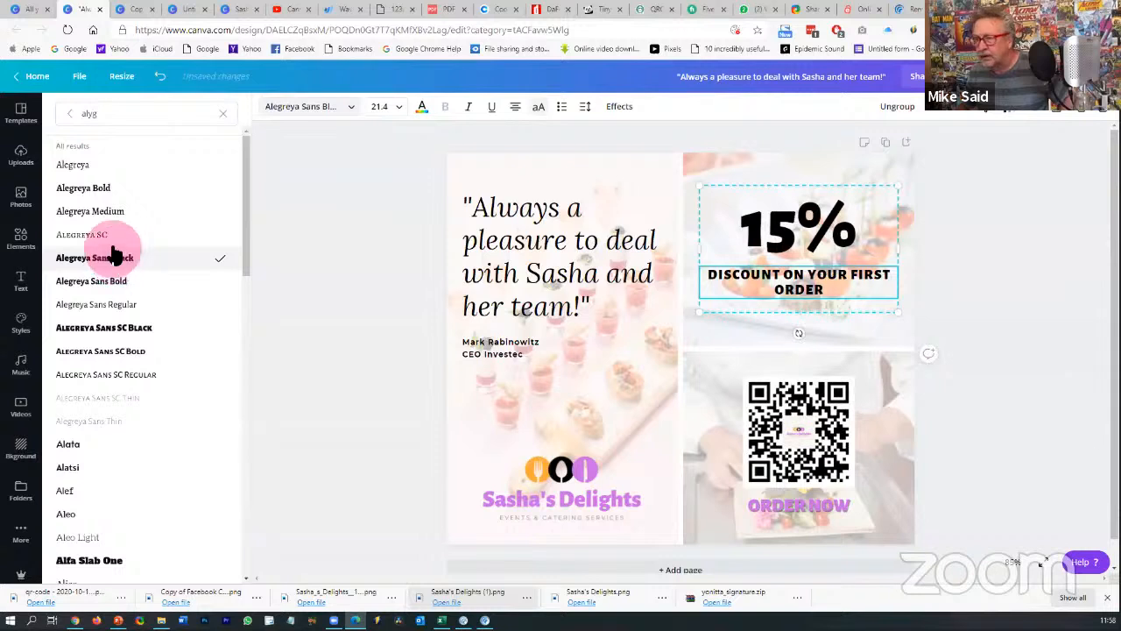
click(105, 286)
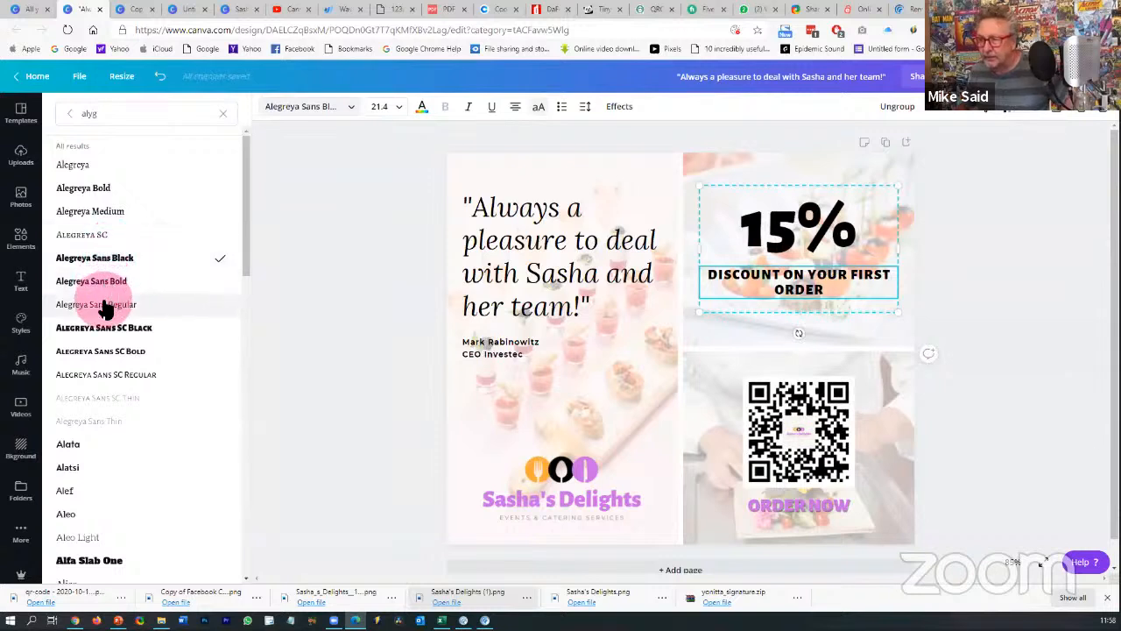
click(105, 307)
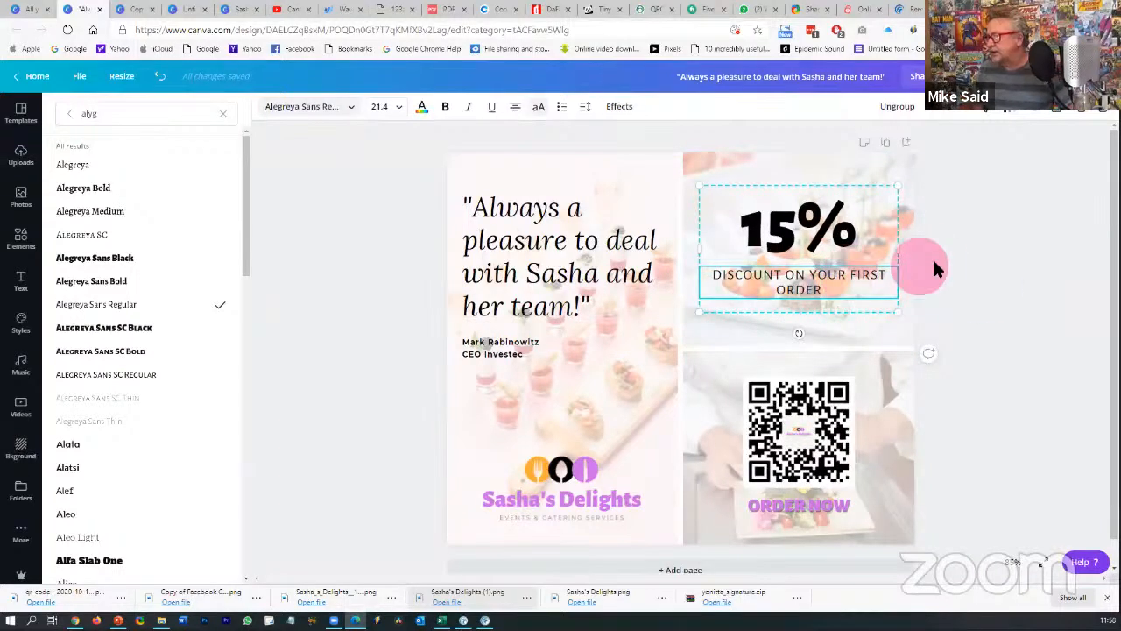
key(Return)
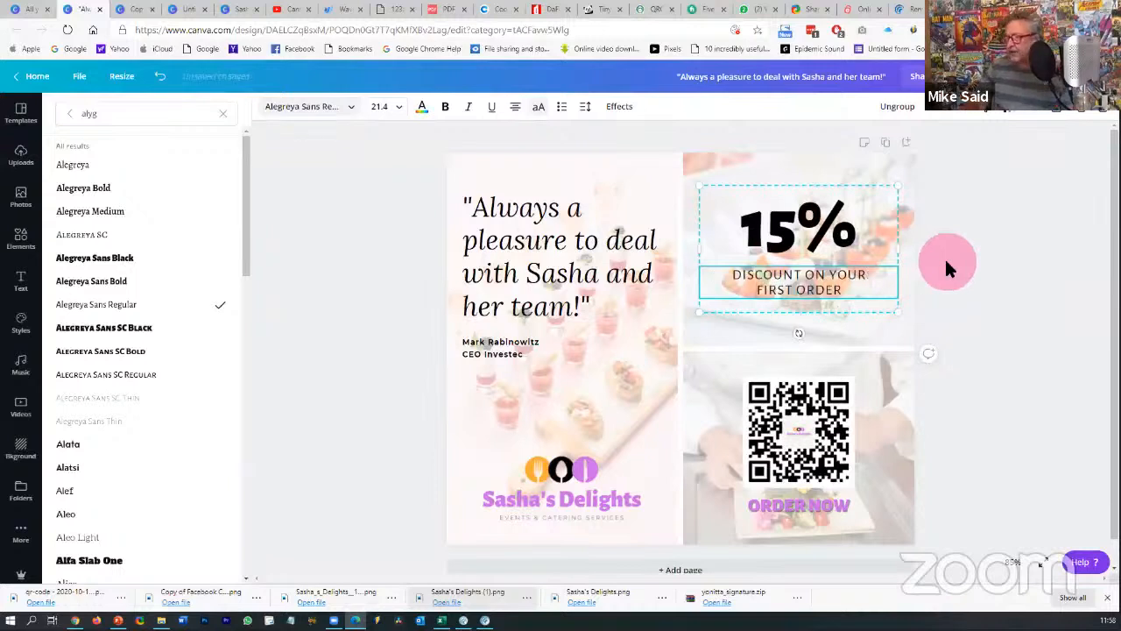
click(1009, 296)
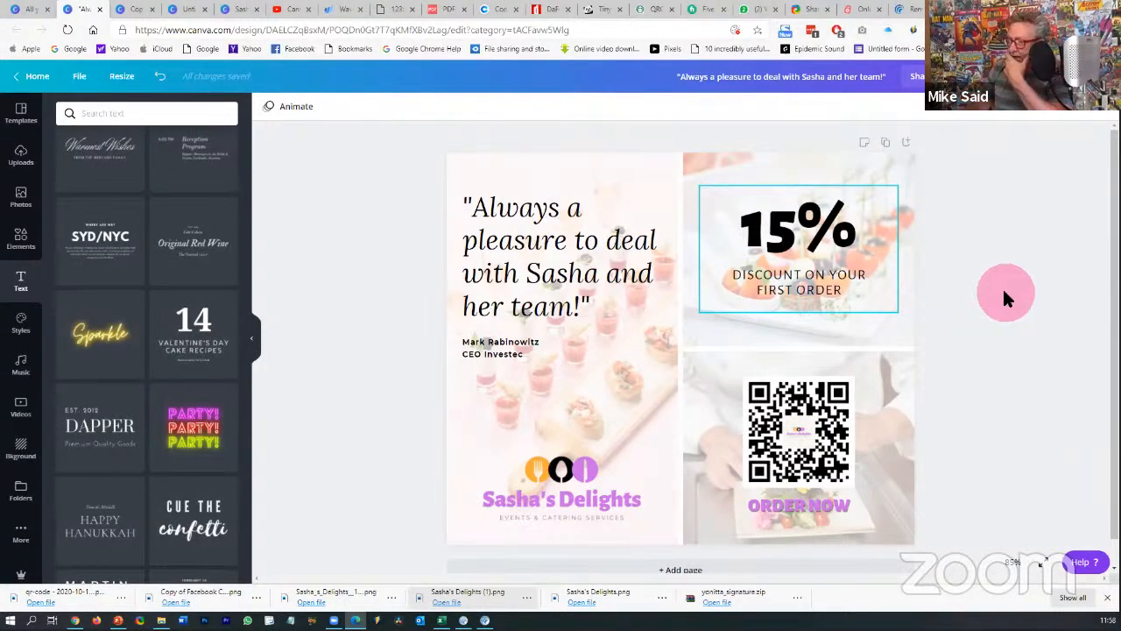
- Search the Elements library for 'border'
click(679, 137)
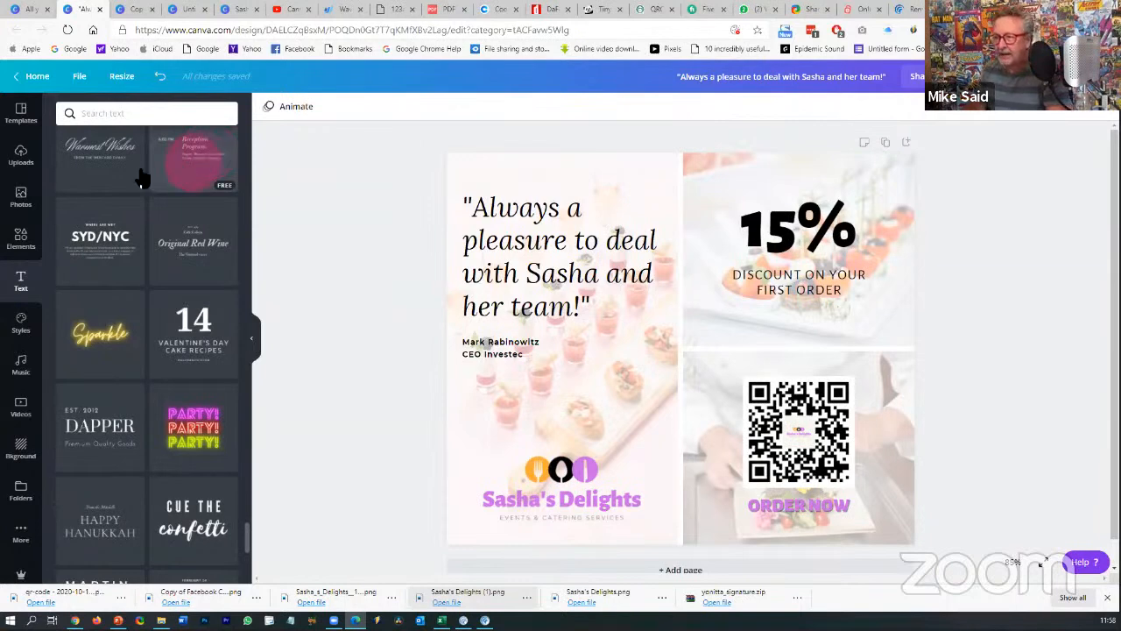
click(27, 202)
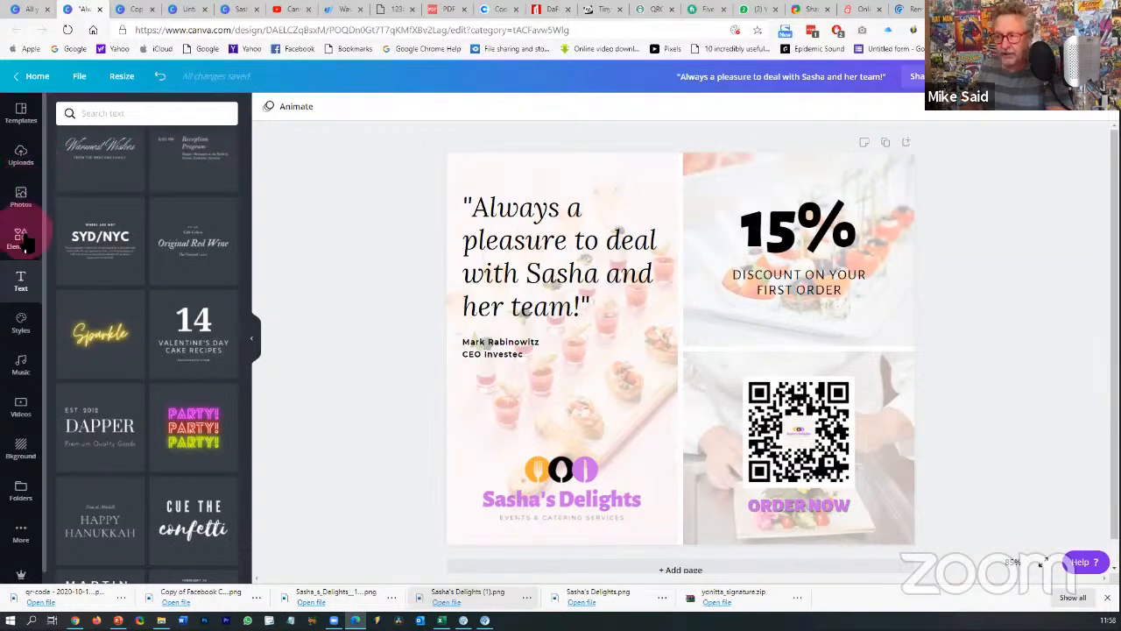
click(21, 237)
click(114, 117)
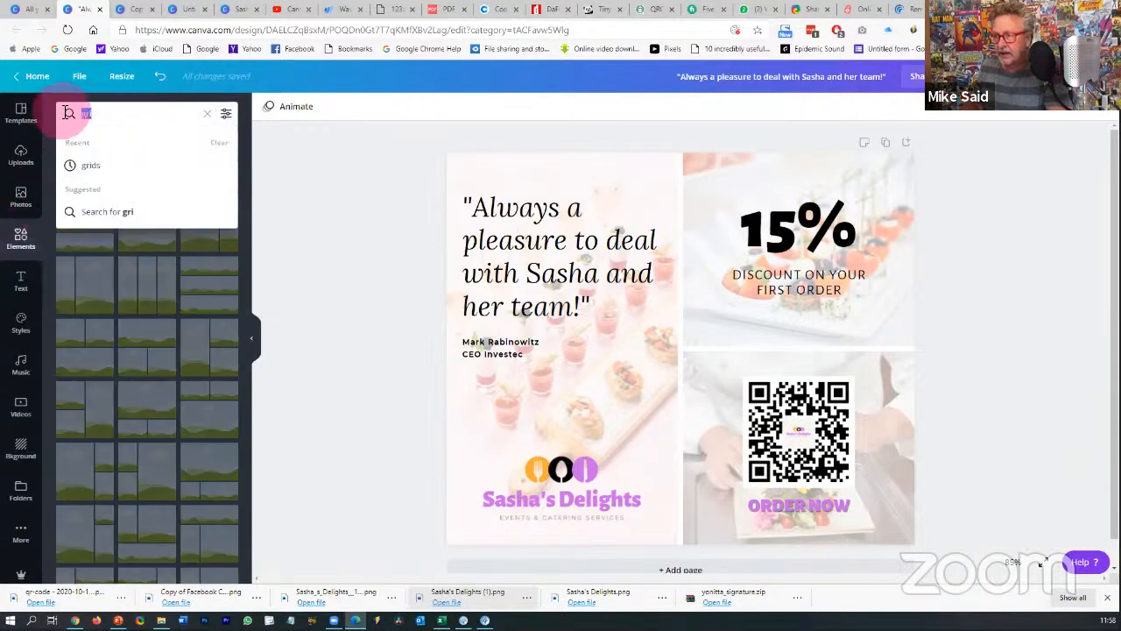
text(bord)
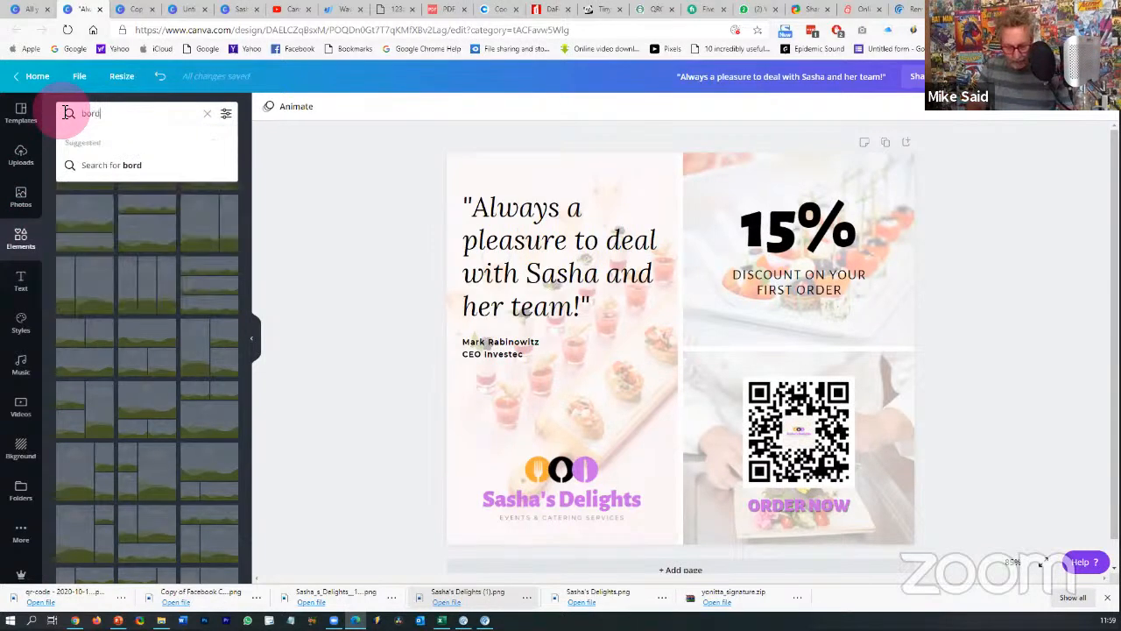
text(er)
key(Return)
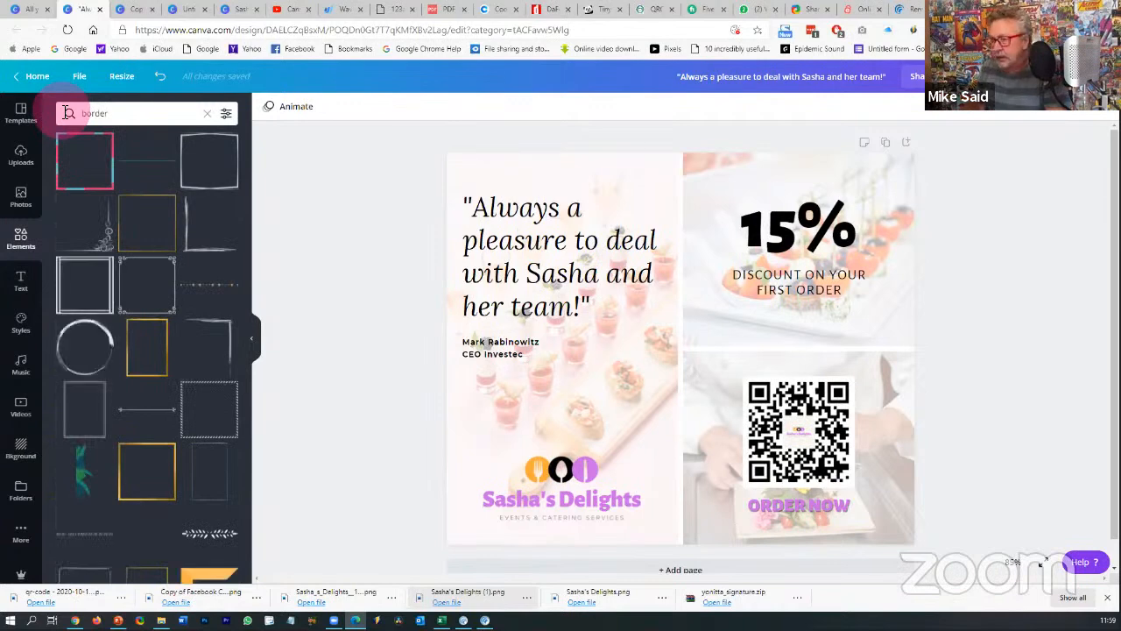
- Try a square border and a gold frame stretched across the page, deleting both
click(106, 289)
click(608, 281)
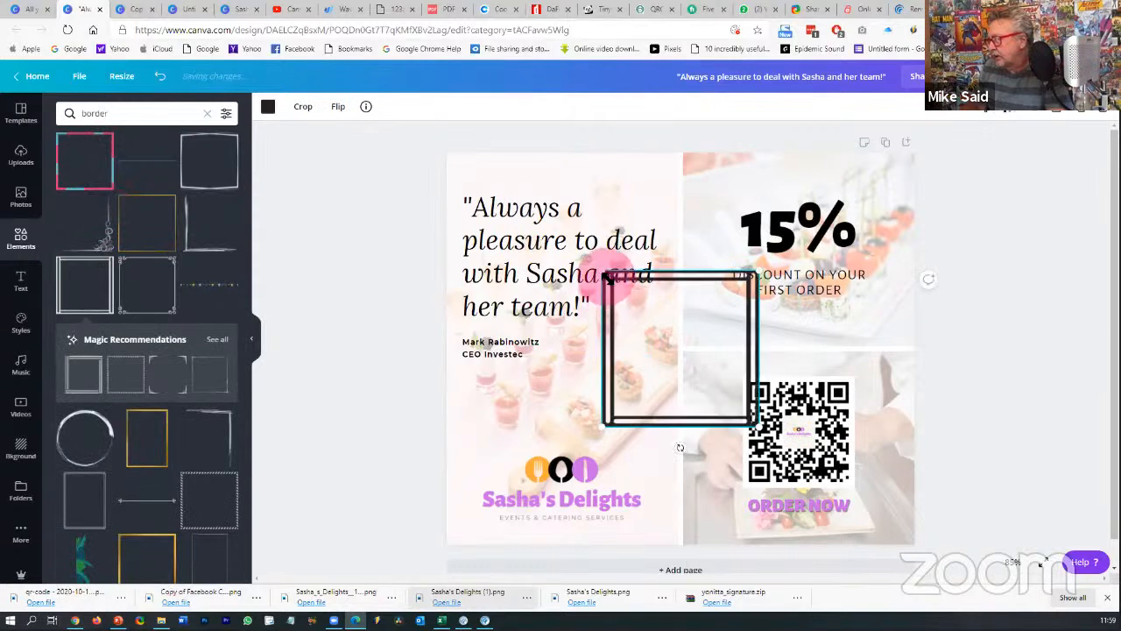
key(Delete)
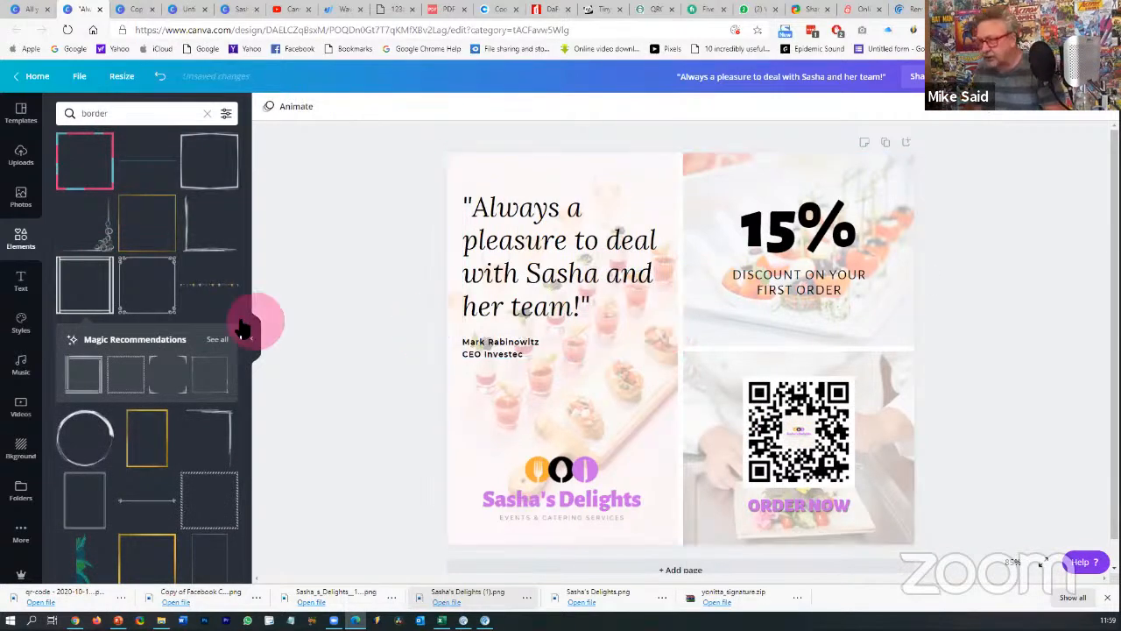
click(156, 219)
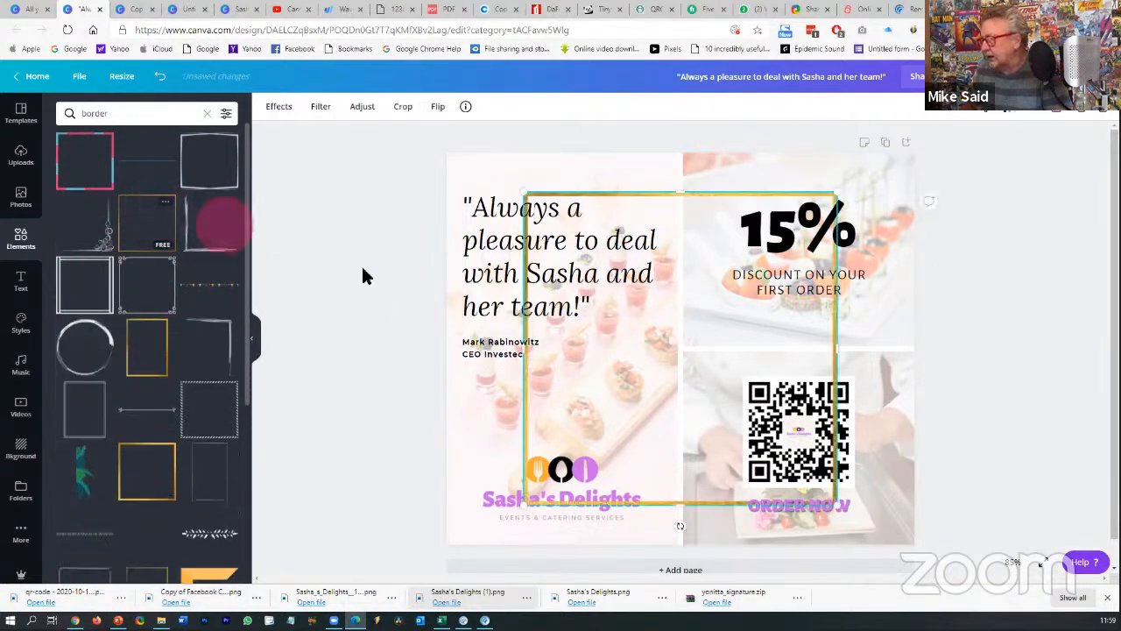
click(536, 360)
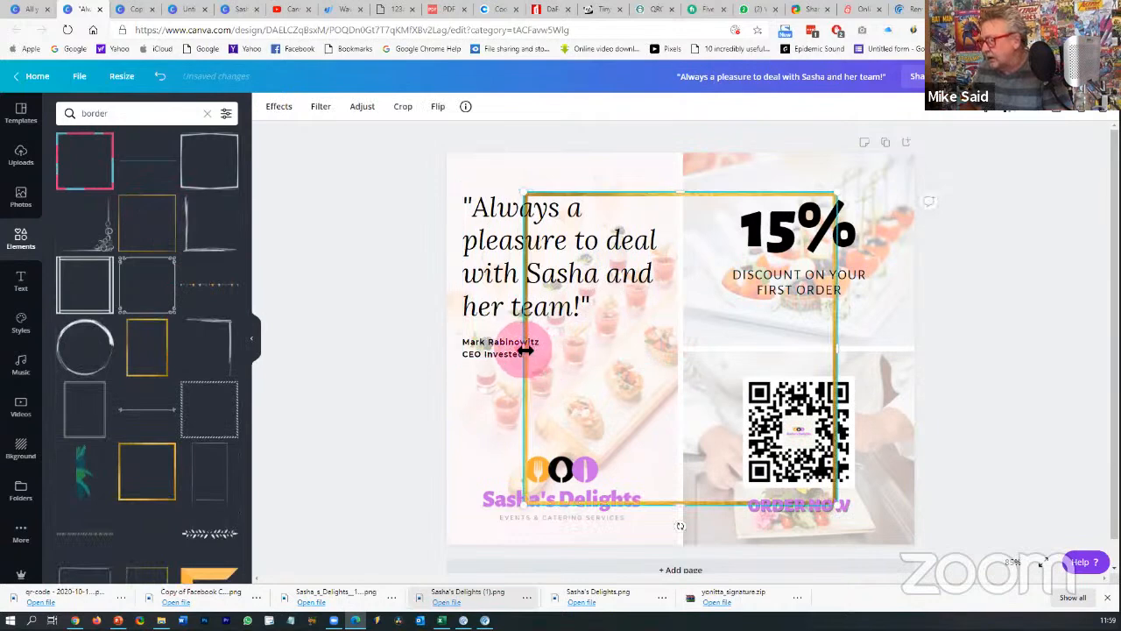
drag(515, 349, 456, 347)
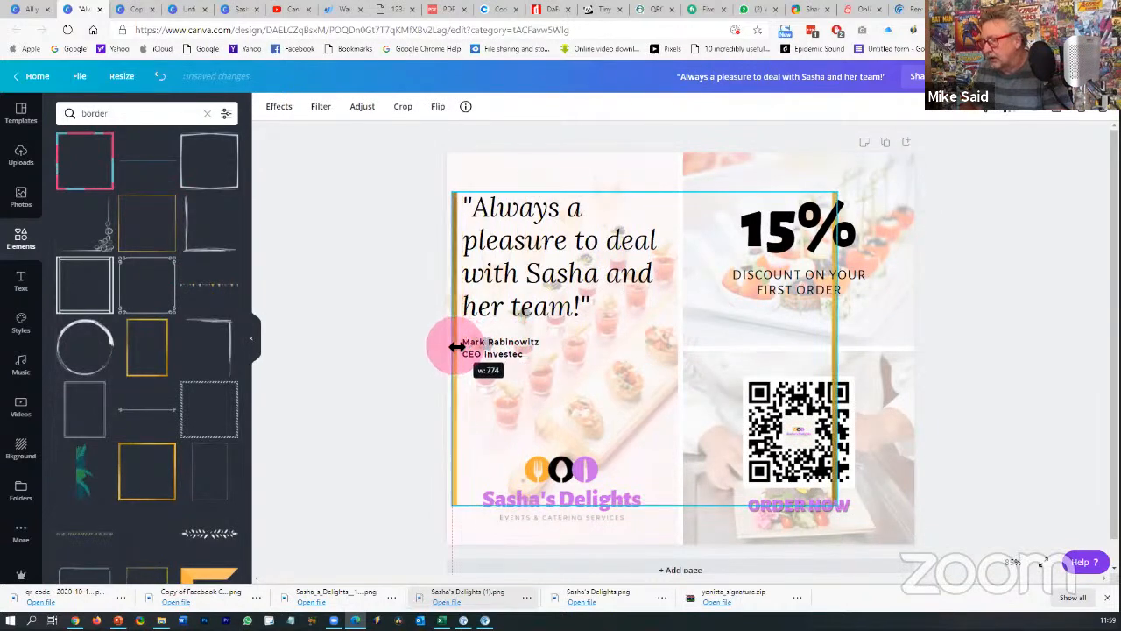
drag(846, 350, 902, 346)
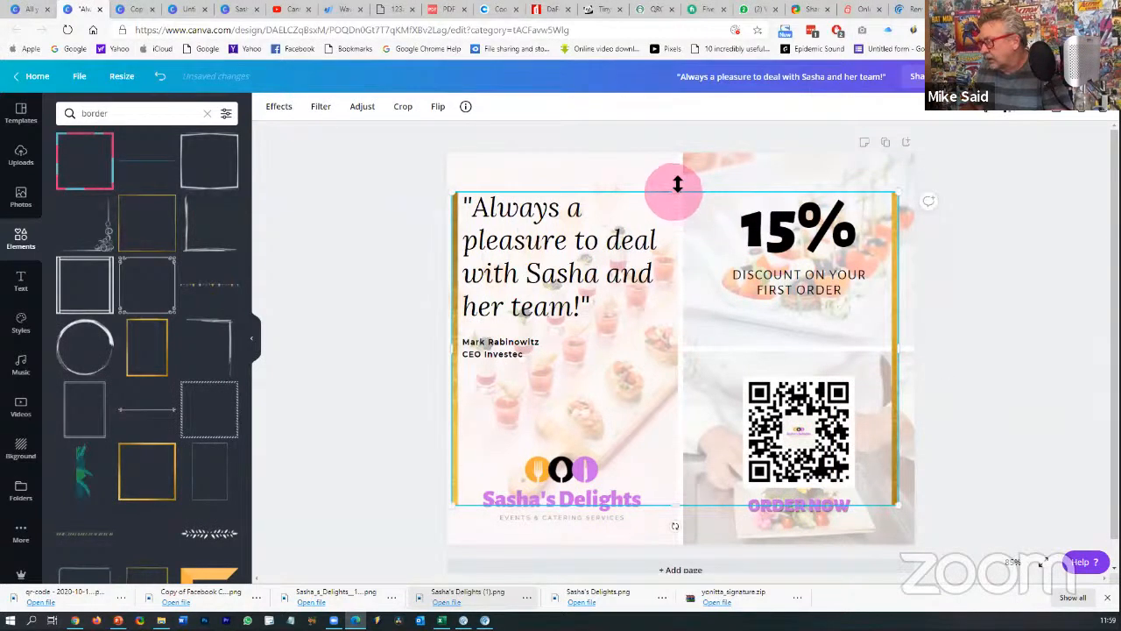
mouse_move(677, 184)
mouse_down()
mouse_move(677, 157)
mouse_move(677, 169)
mouse_up()
drag(688, 515, 680, 539)
key(Delete)
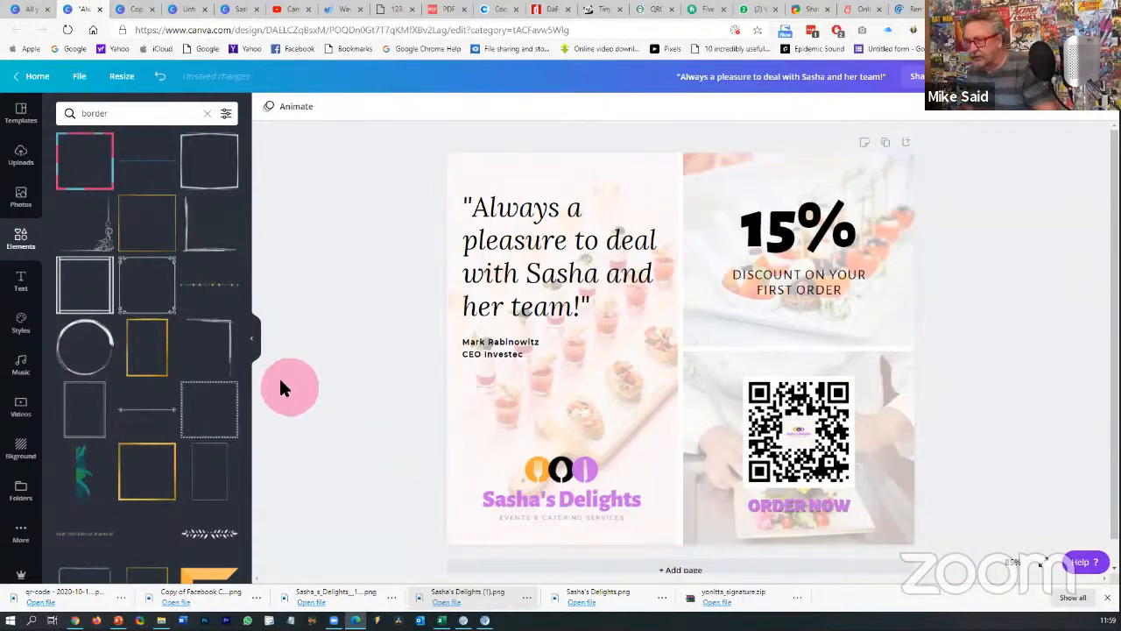
- Add another gold frame, adjust its width, and delete it
click(156, 353)
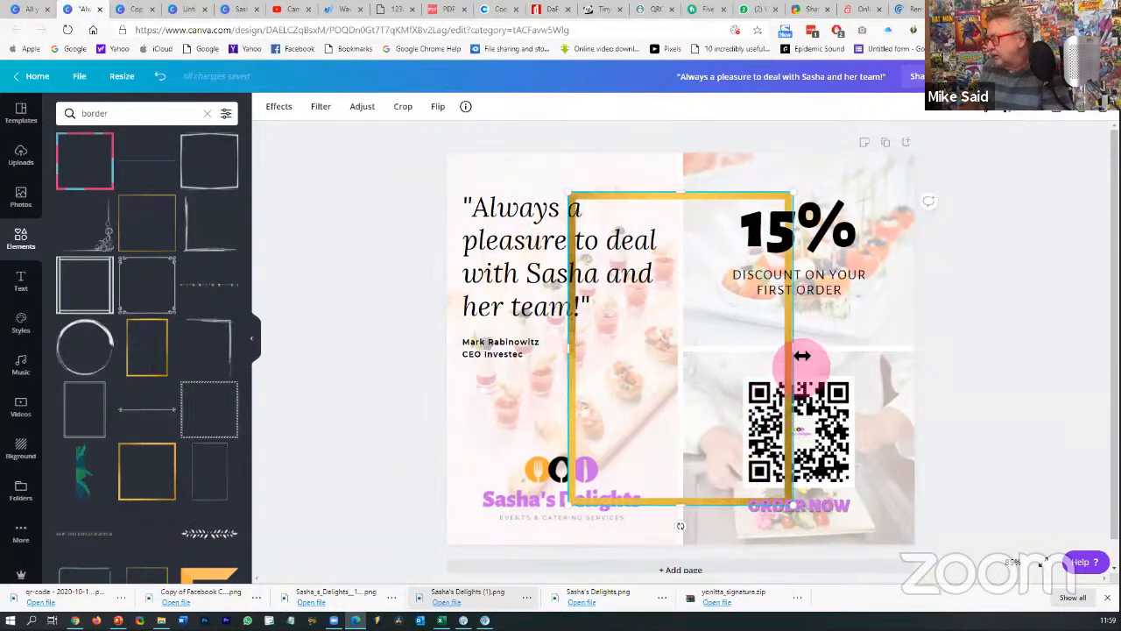
drag(804, 351, 783, 317)
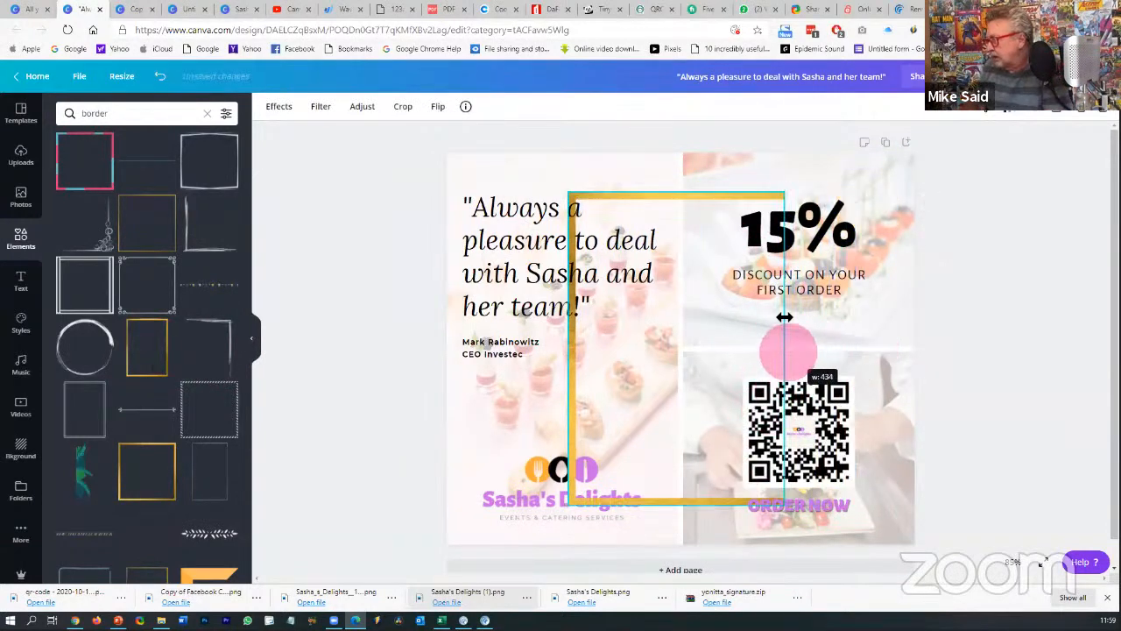
key(Delete)
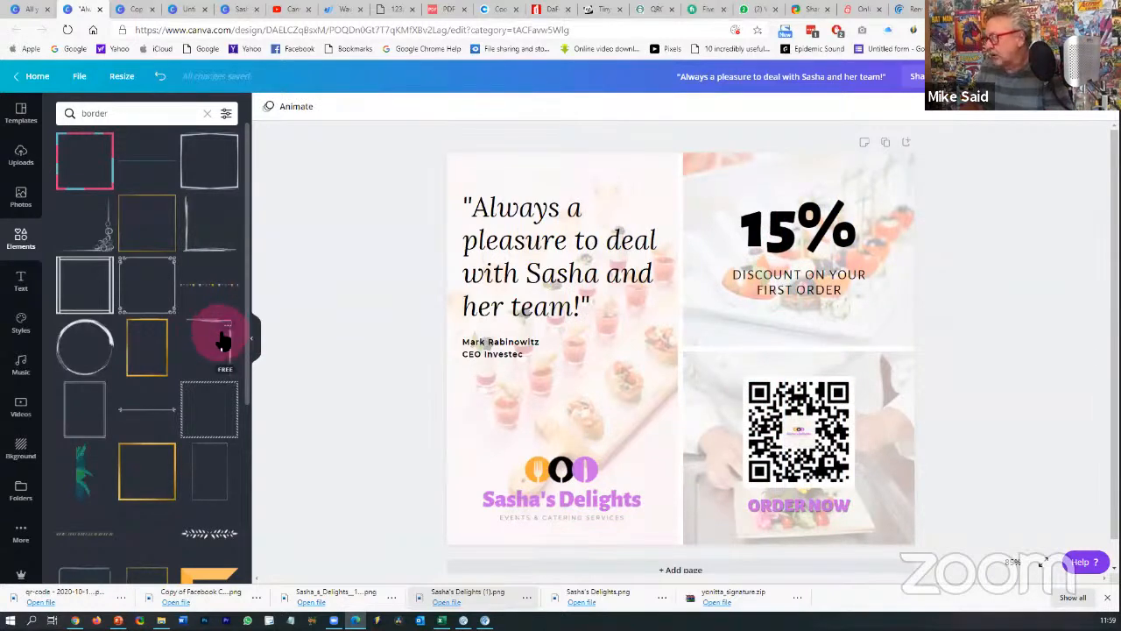
click(223, 340)
drag(728, 328, 886, 229)
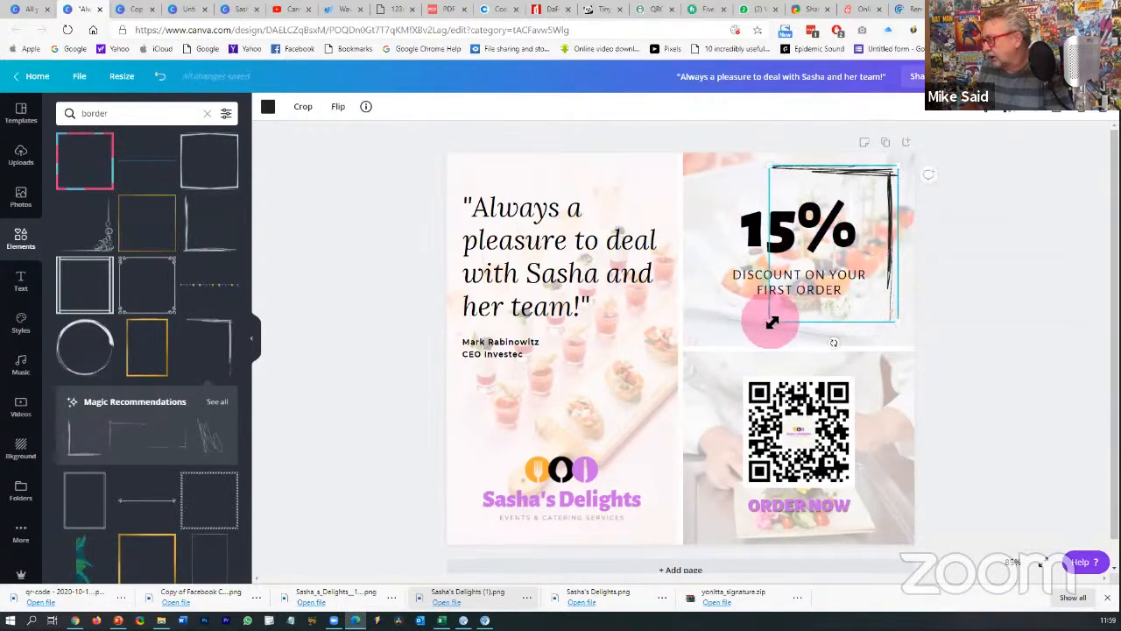
drag(769, 321, 644, 429)
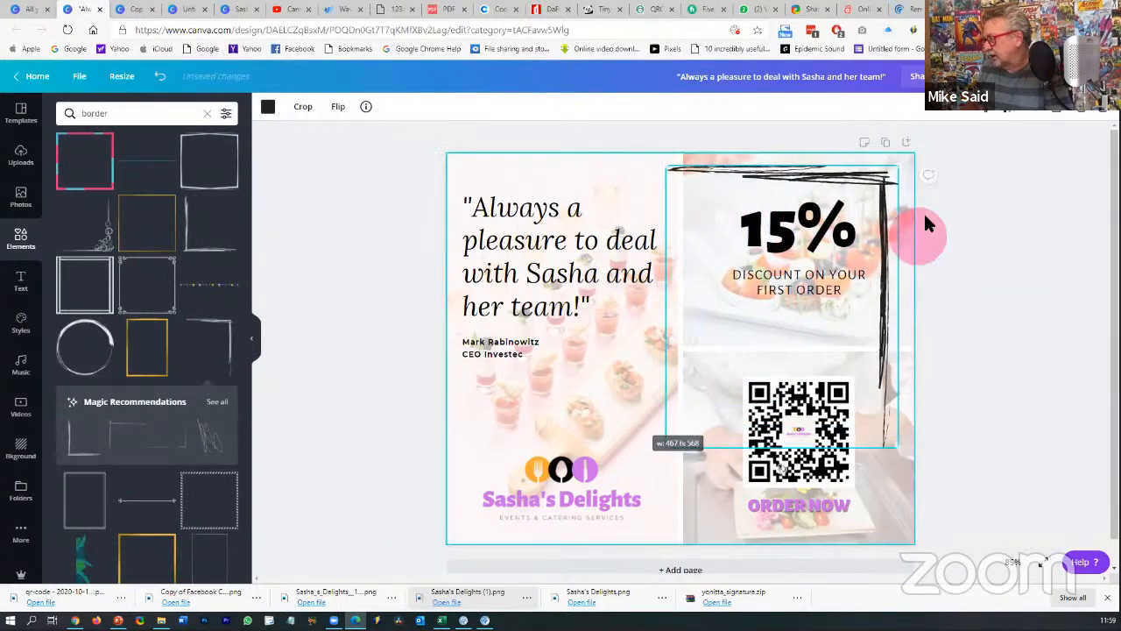
drag(880, 187, 891, 181)
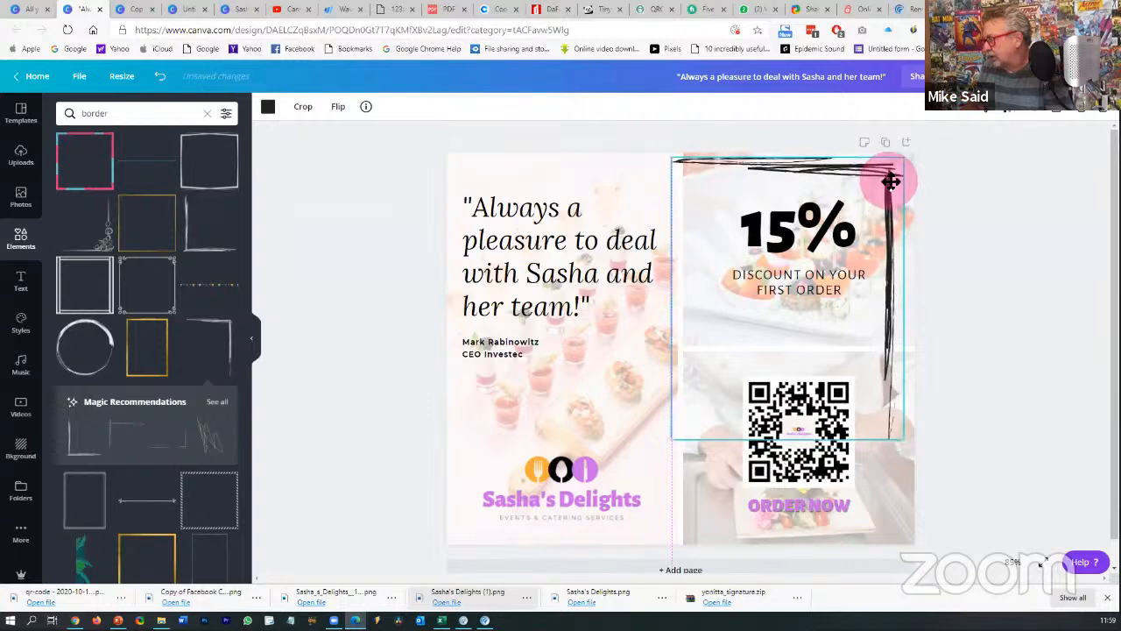
click(269, 109)
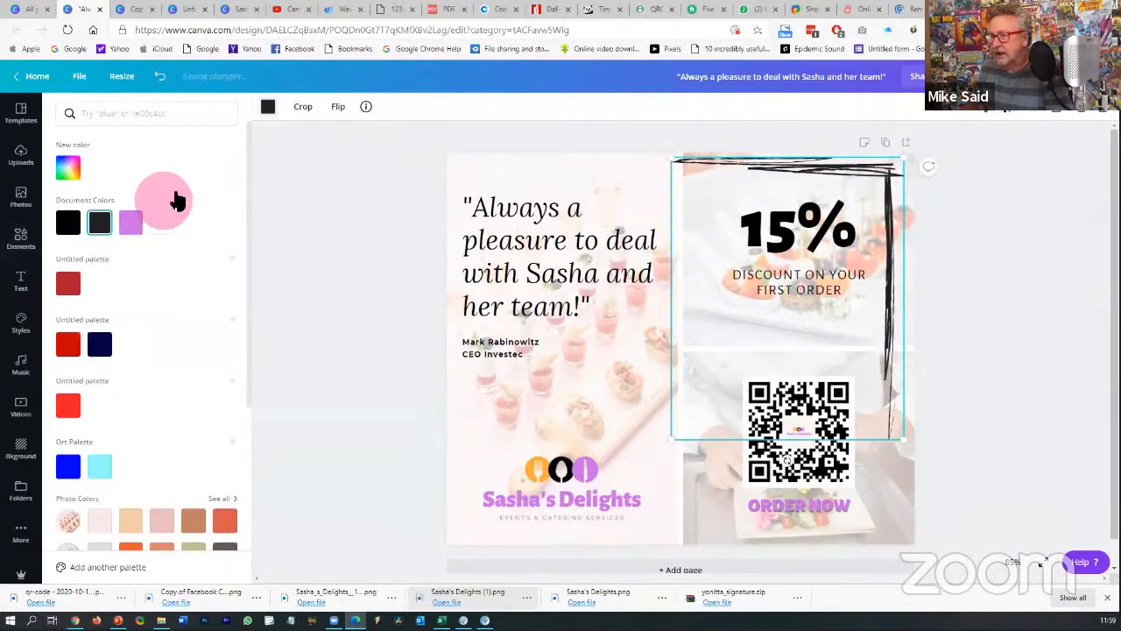
click(130, 222)
click(1030, 368)
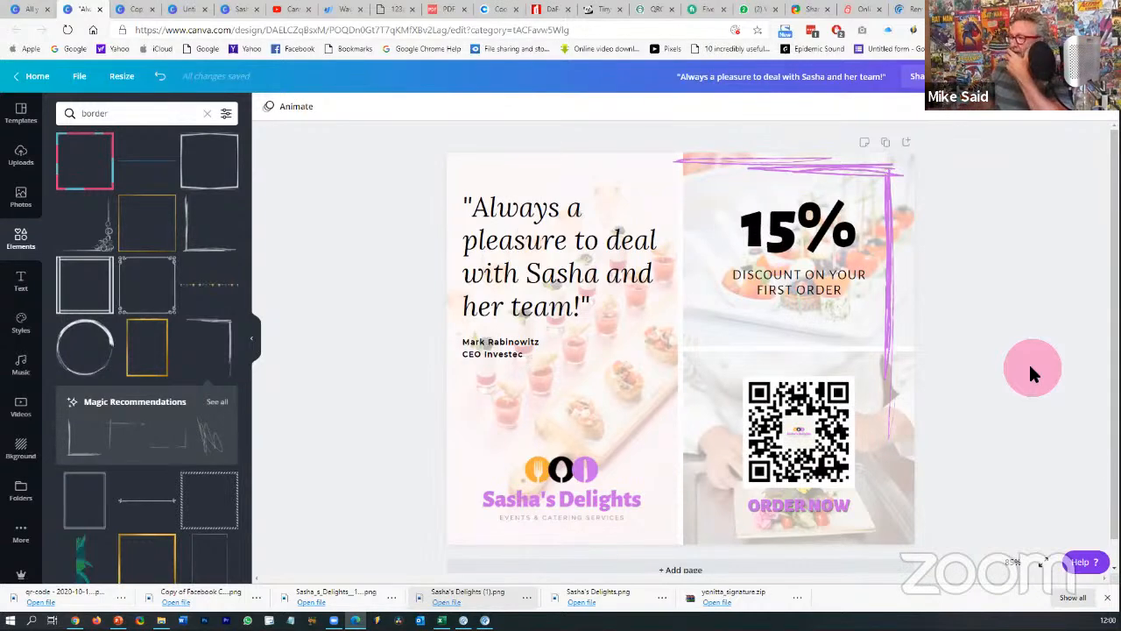
click(849, 178)
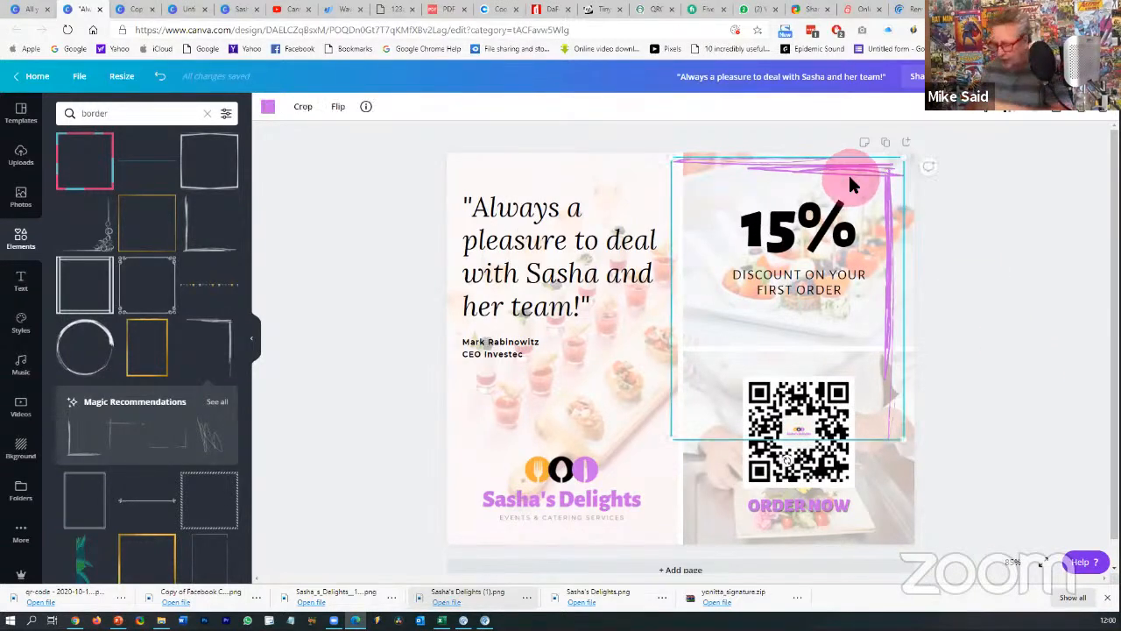
key(Delete)
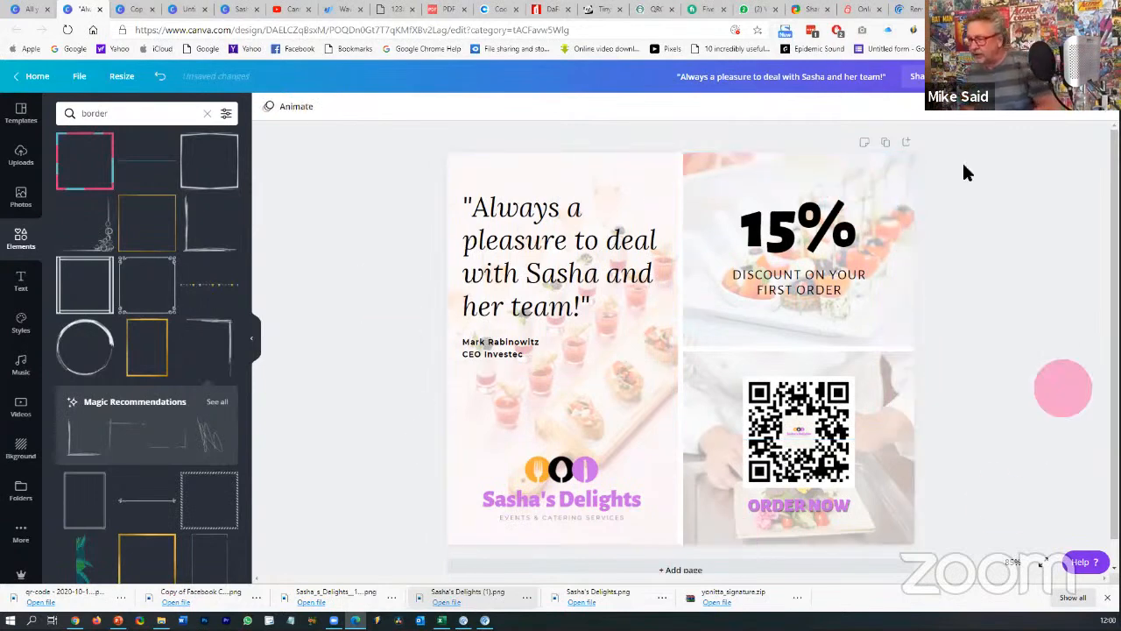
- Duplicate page 1 so the post has a second copy of the testimonial page
click(885, 145)
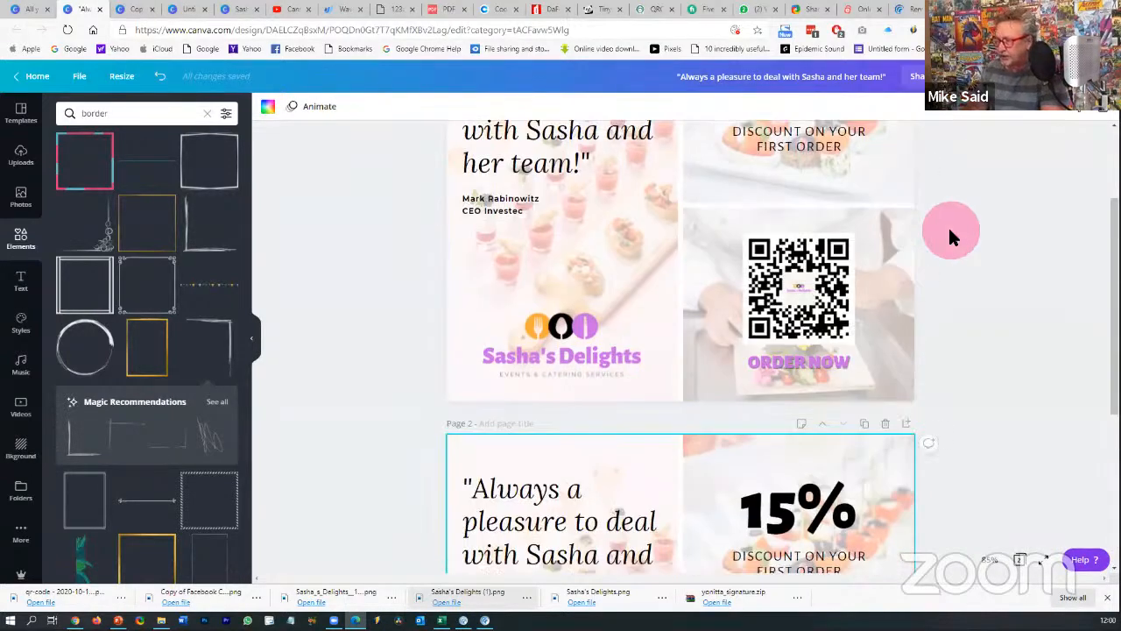
scroll(948, 225, up, 3)
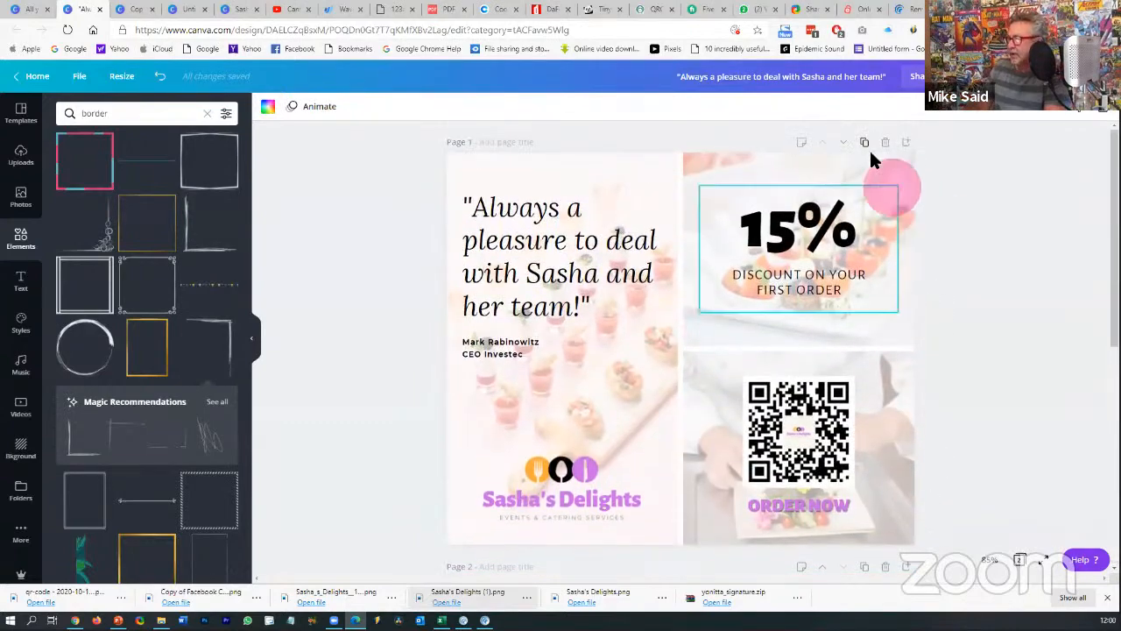
click(865, 145)
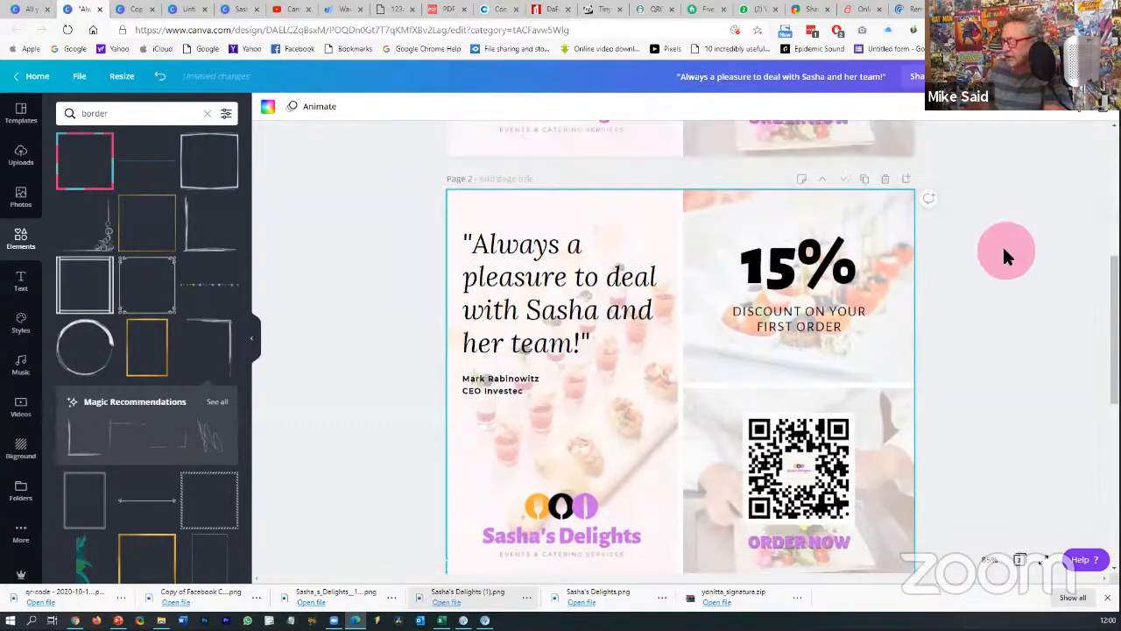
- Try a plain frame border, enlarge it, then delete it
scroll(1004, 255, up, 5)
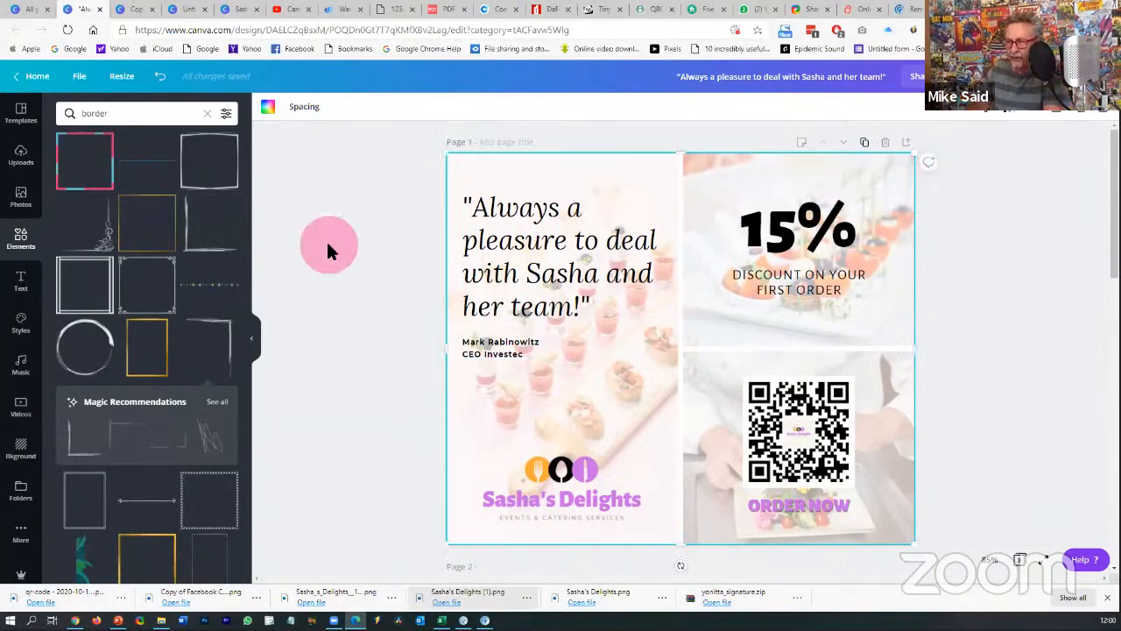
click(213, 162)
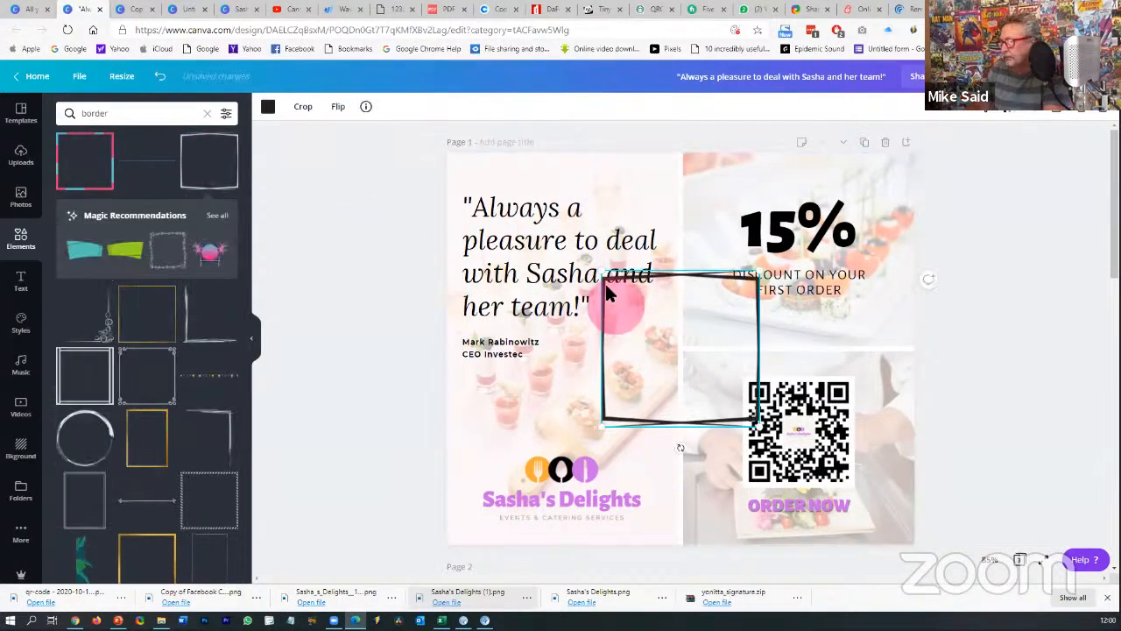
drag(603, 274, 458, 187)
key(Delete)
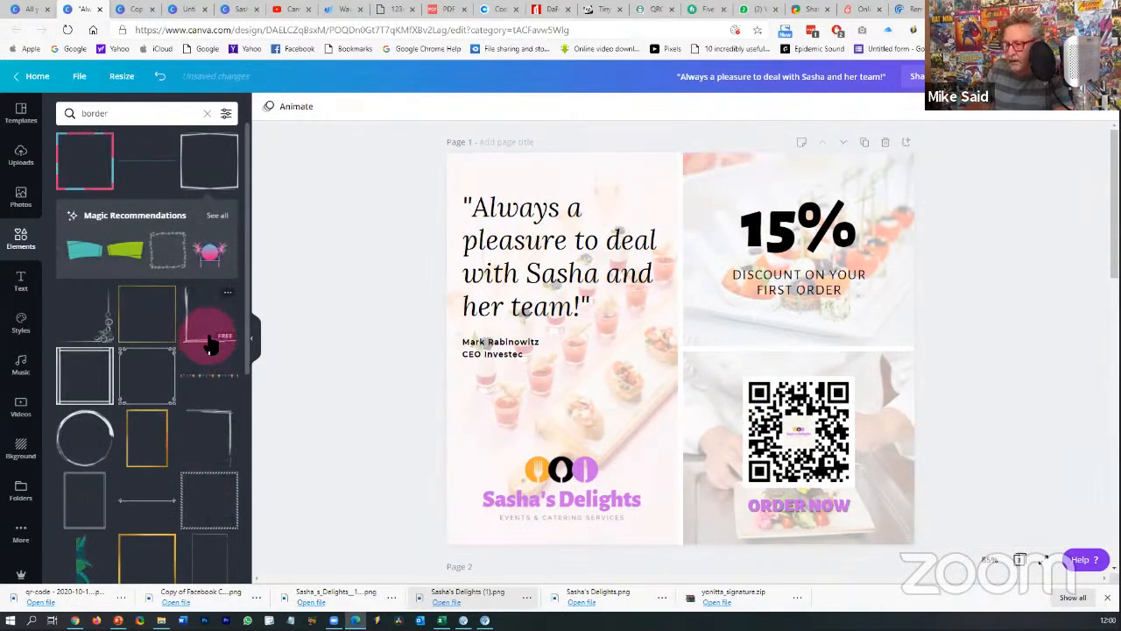
- Add an ornate corner border, rotate it 90°, place it over the 15% panel, and colour it pink
scroll(191, 377, down, 5)
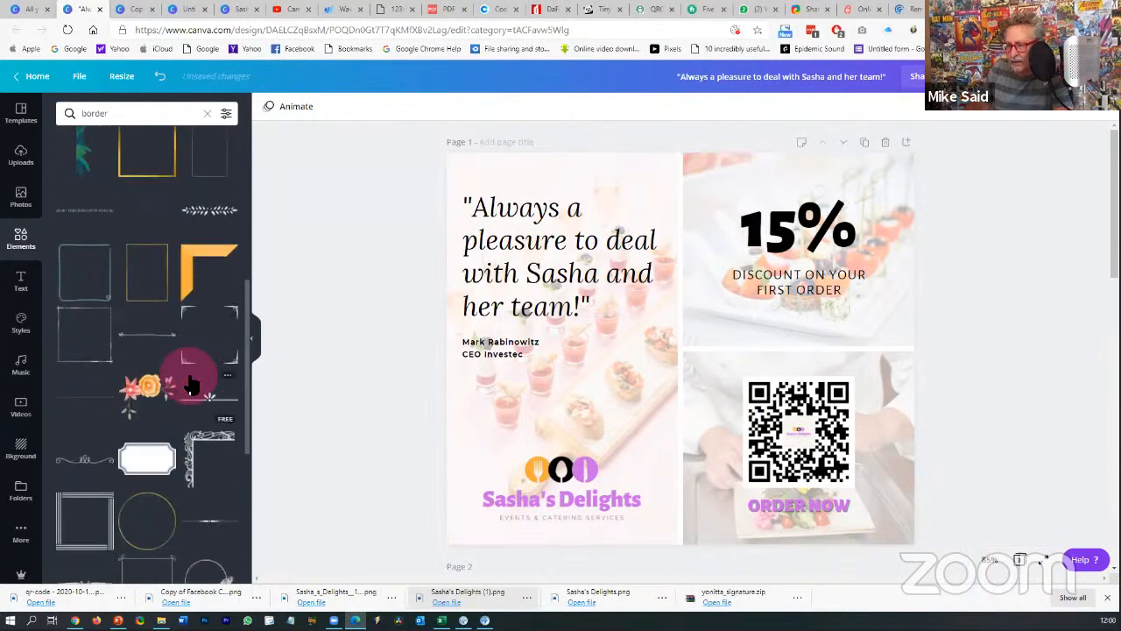
scroll(193, 386, down, 2)
click(196, 388)
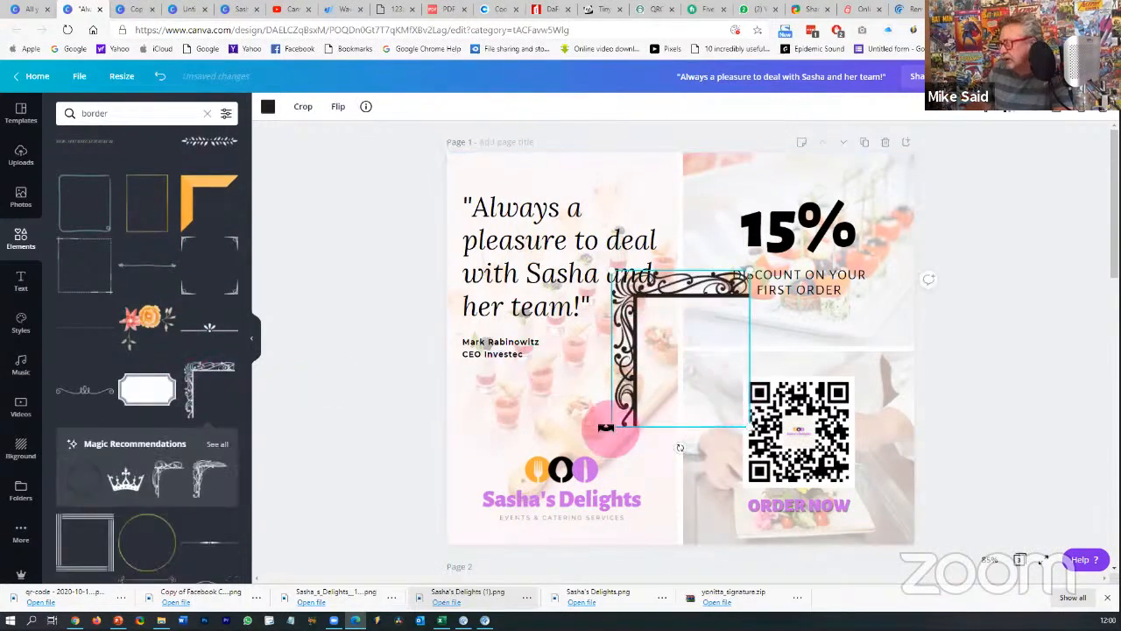
drag(551, 355, 552, 350)
drag(731, 352, 887, 227)
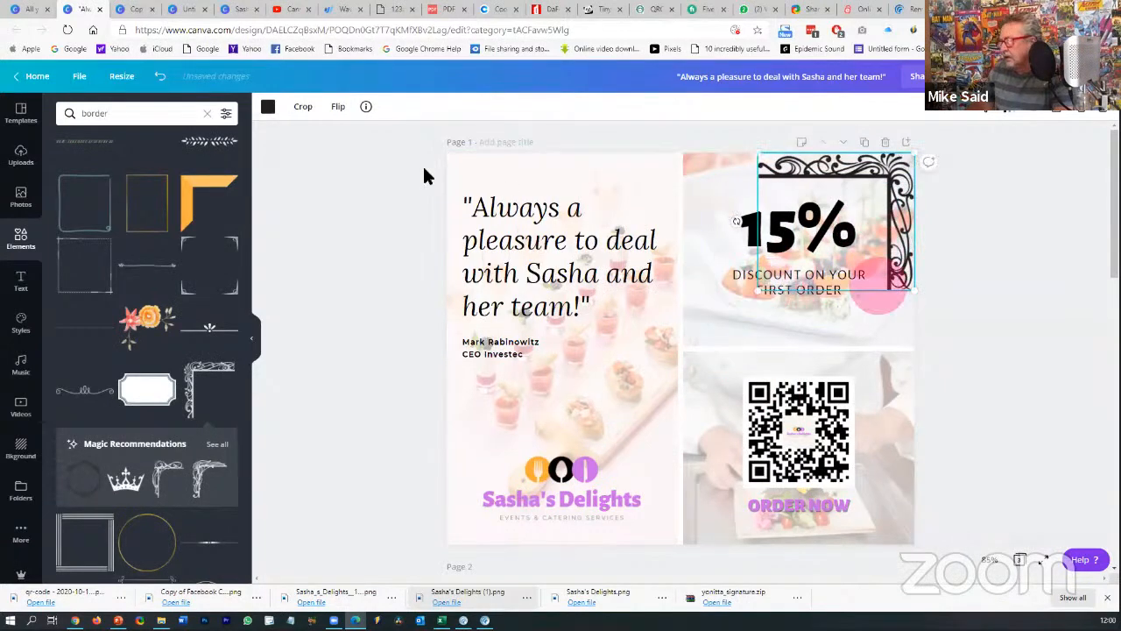
click(268, 106)
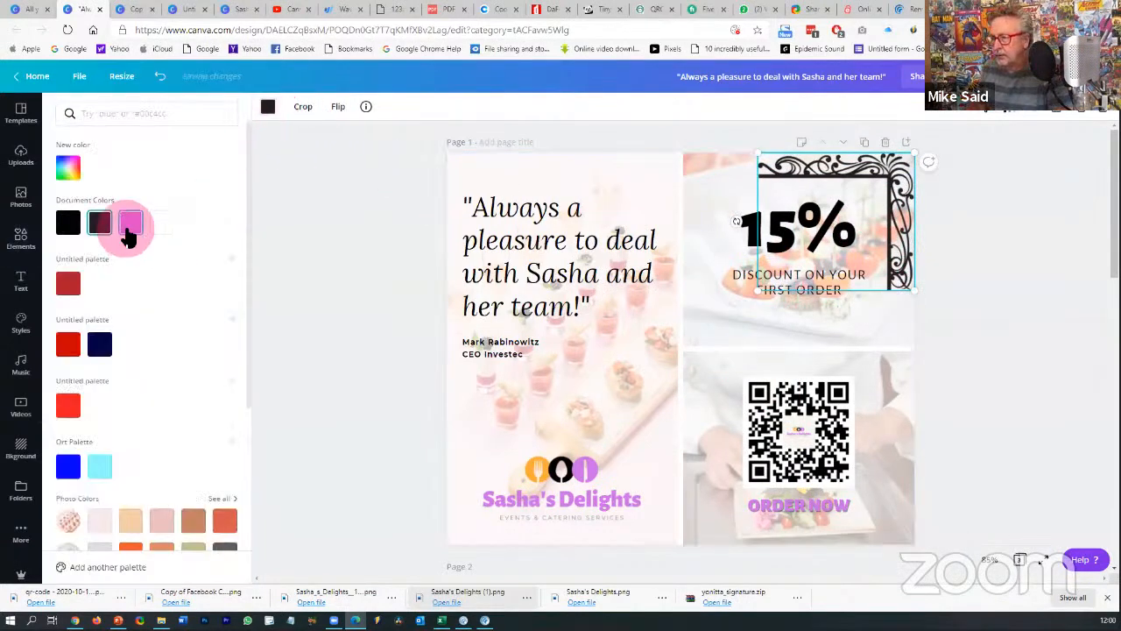
click(129, 228)
click(1028, 348)
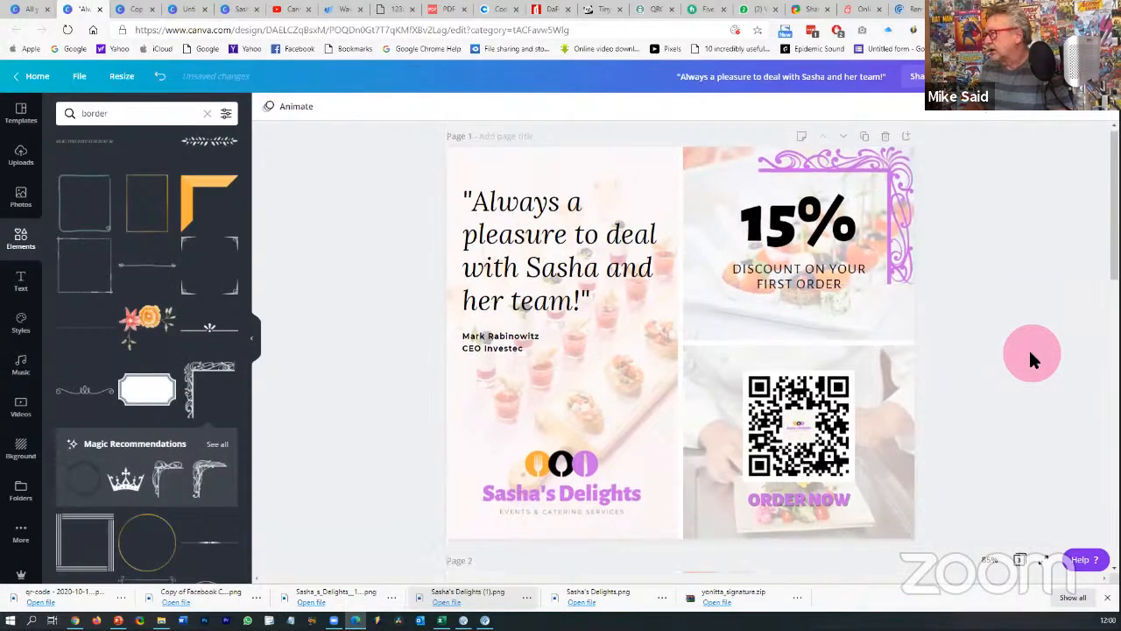
- Scroll down and select the discount photo on page 2
scroll(1030, 360, down, 5)
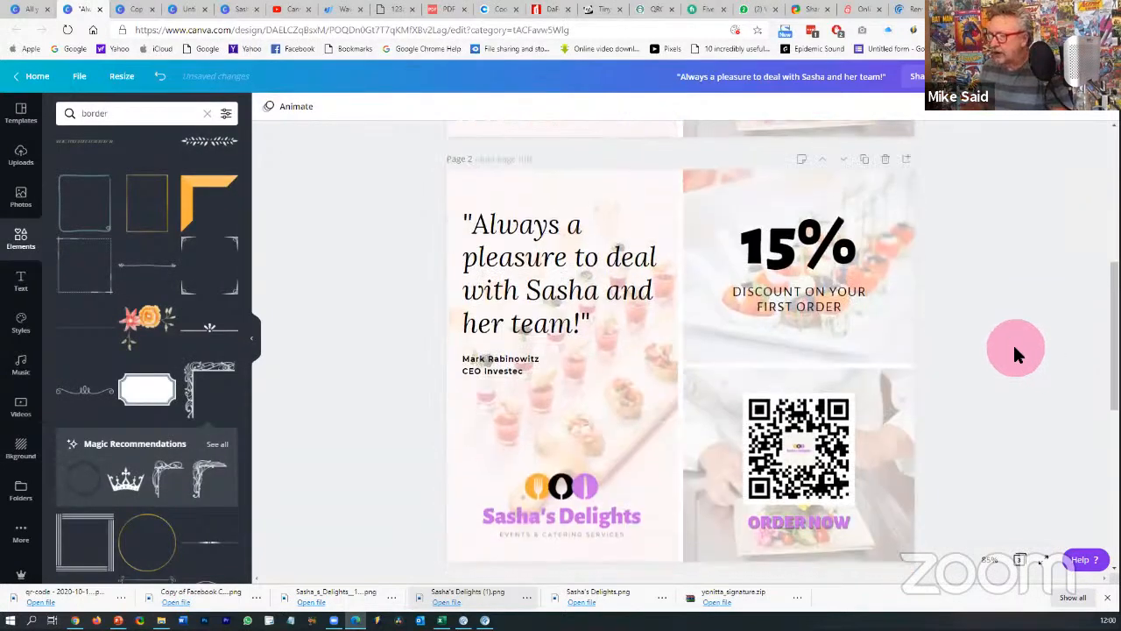
scroll(1014, 347, down, 1)
click(898, 257)
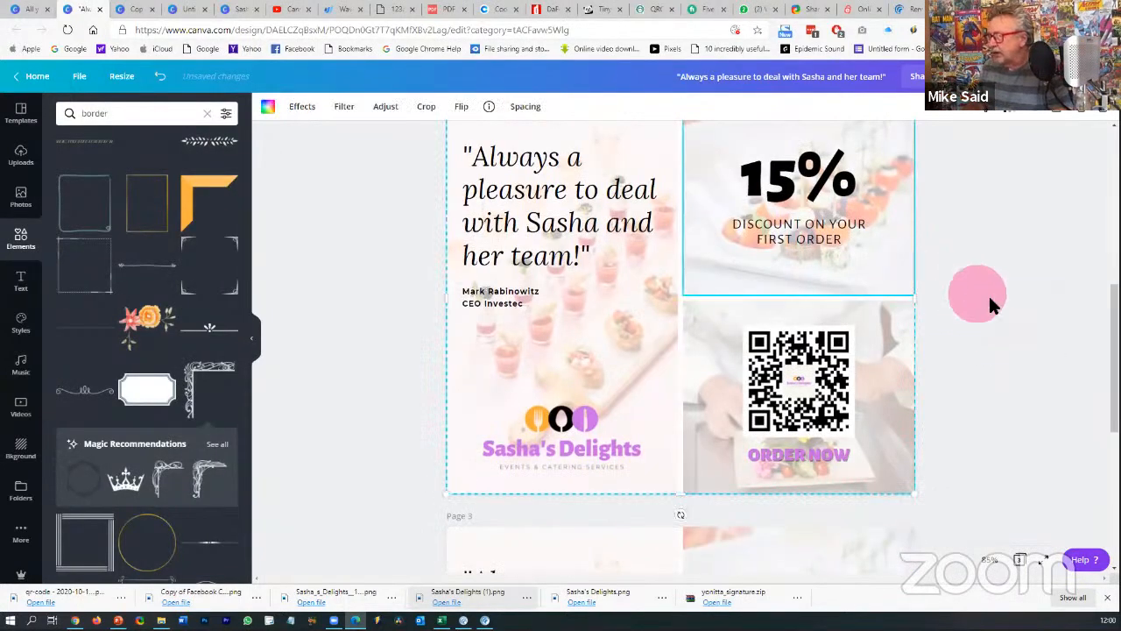
scroll(1030, 307, up, 3)
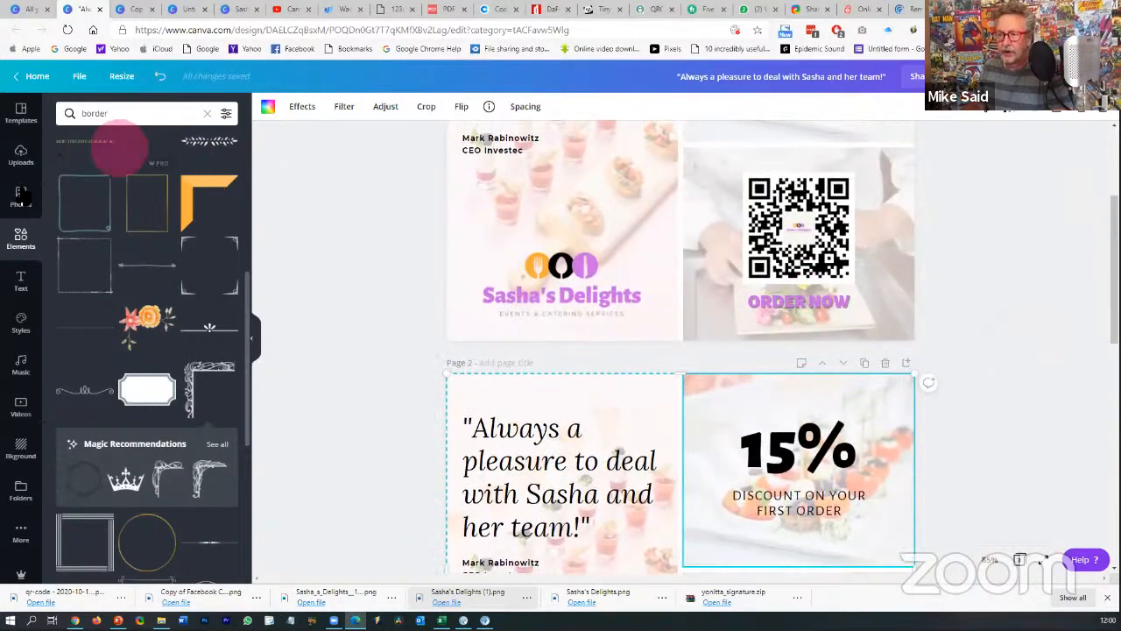
- Place a wine-glass catering photo behind page 2's quote
click(20, 196)
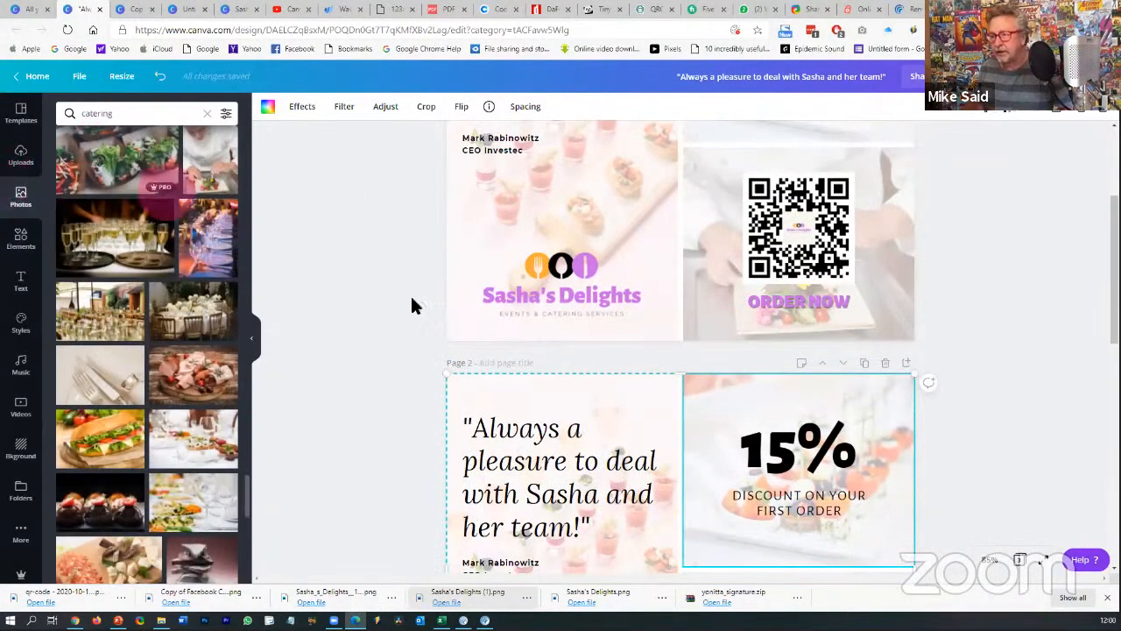
scroll(330, 348, down, 3)
scroll(331, 350, down, 5)
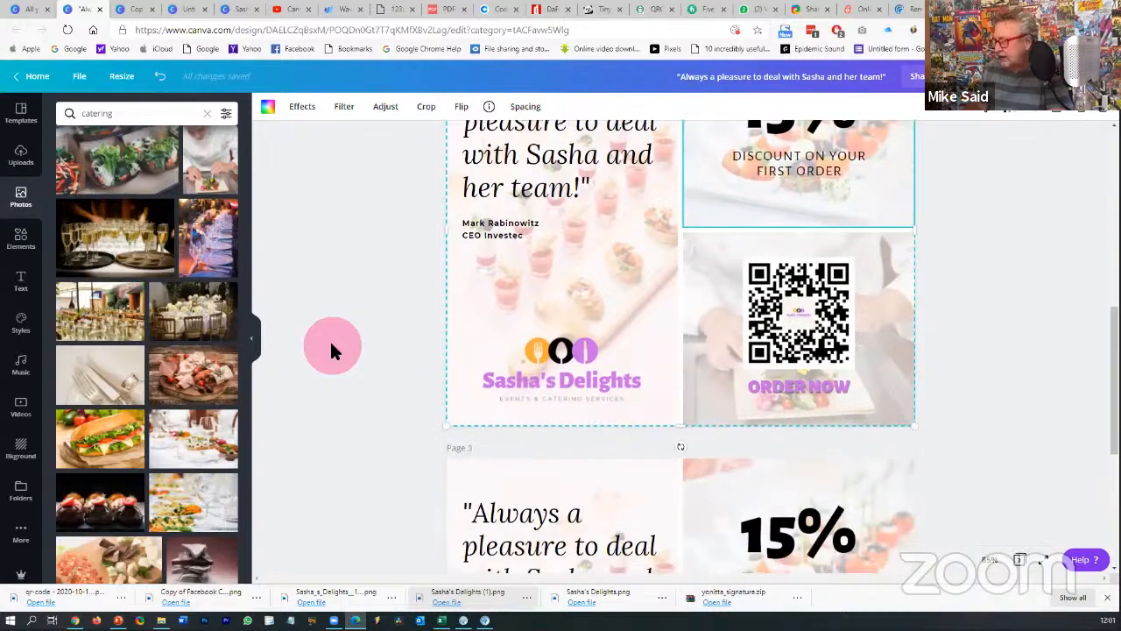
scroll(324, 354, up, 5)
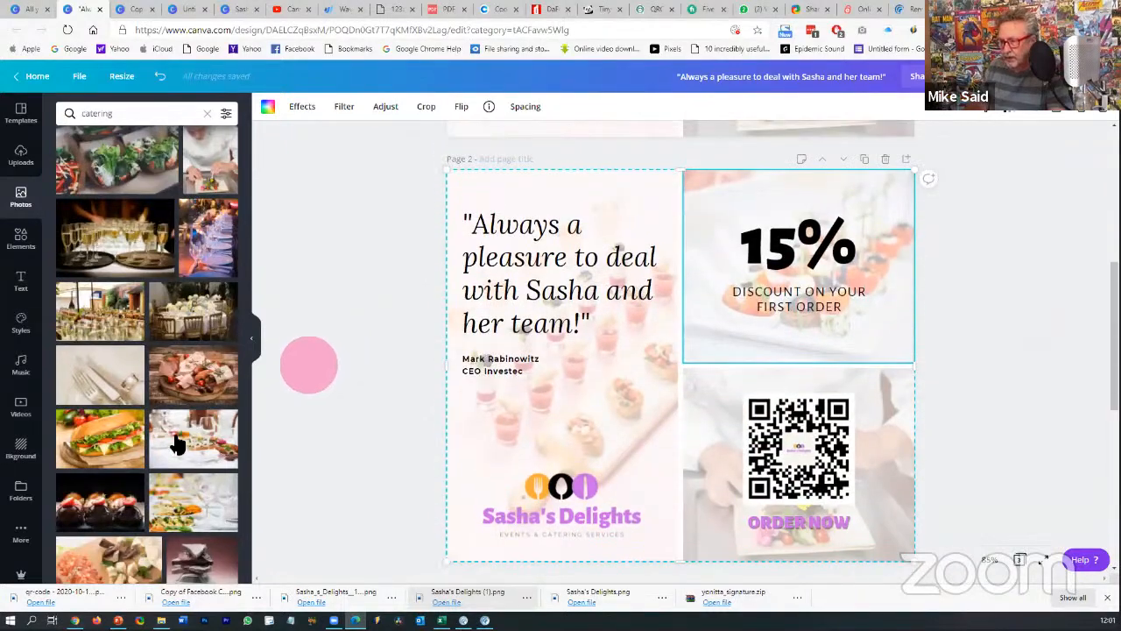
drag(180, 444, 649, 210)
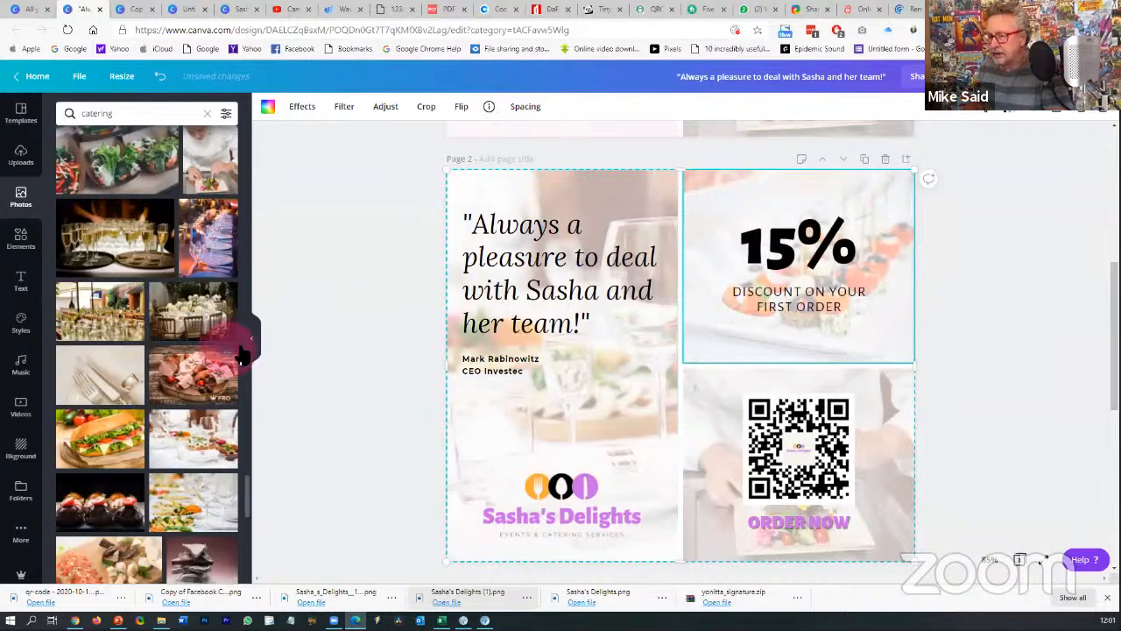
- Drop more catering photos onto page 2's discount panel and right side
scroll(243, 355, down, 2)
drag(202, 434, 807, 204)
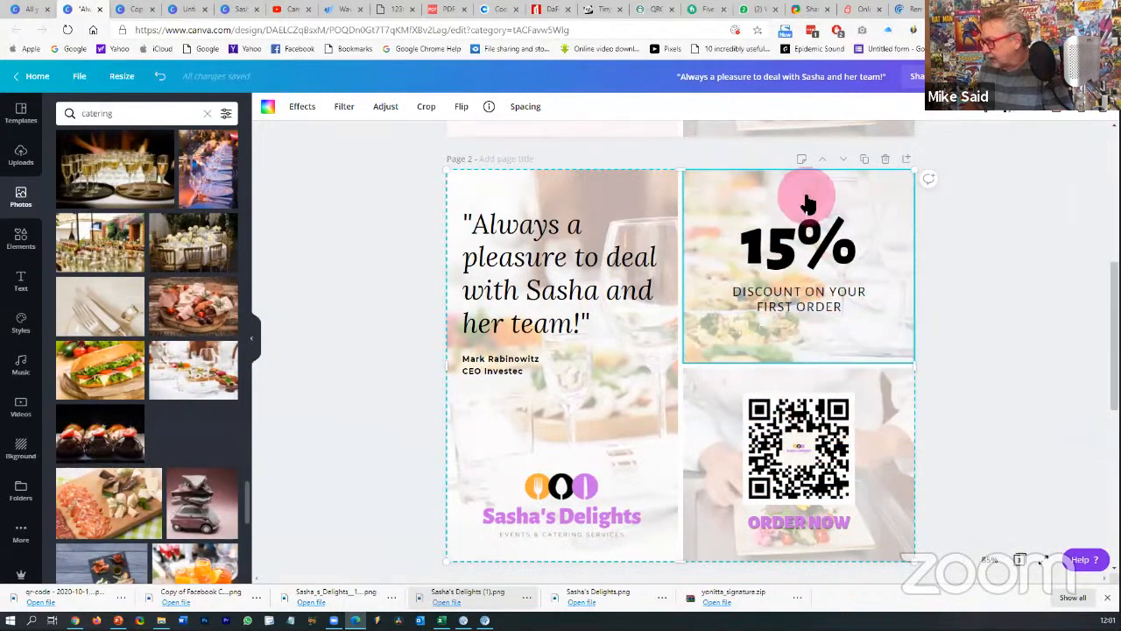
scroll(275, 462, down, 4)
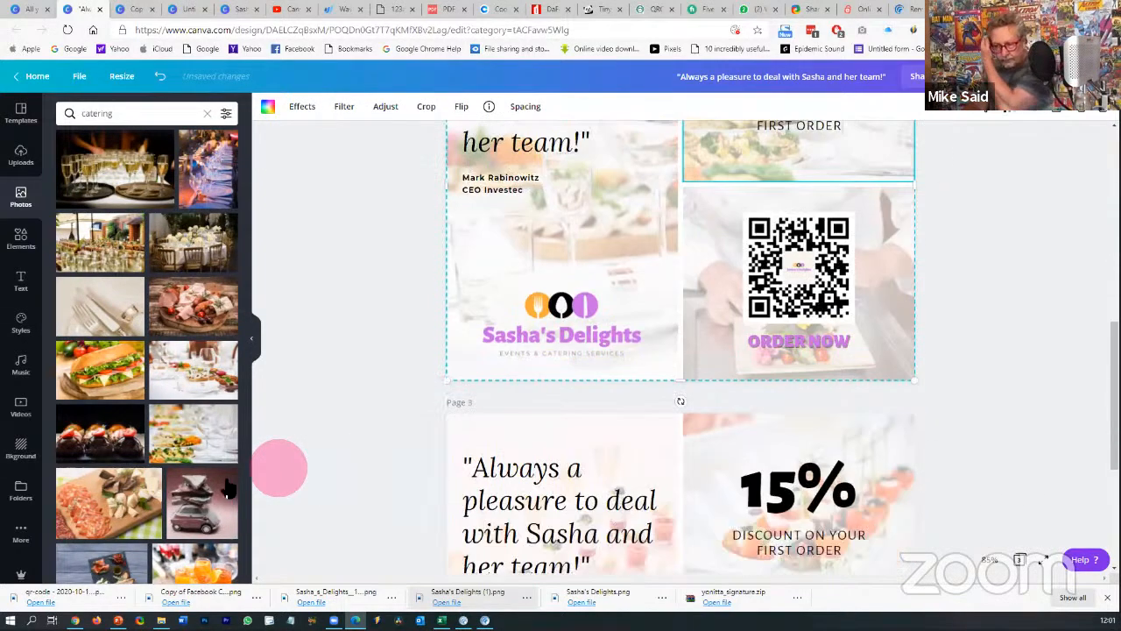
scroll(206, 477, down, 10)
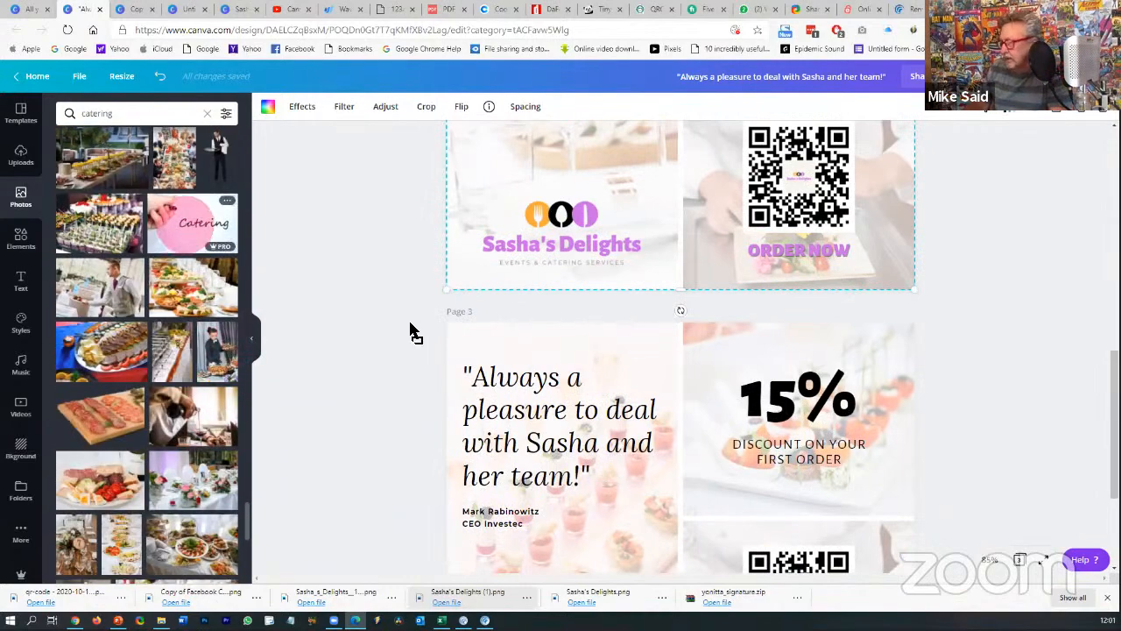
drag(411, 333, 988, 313)
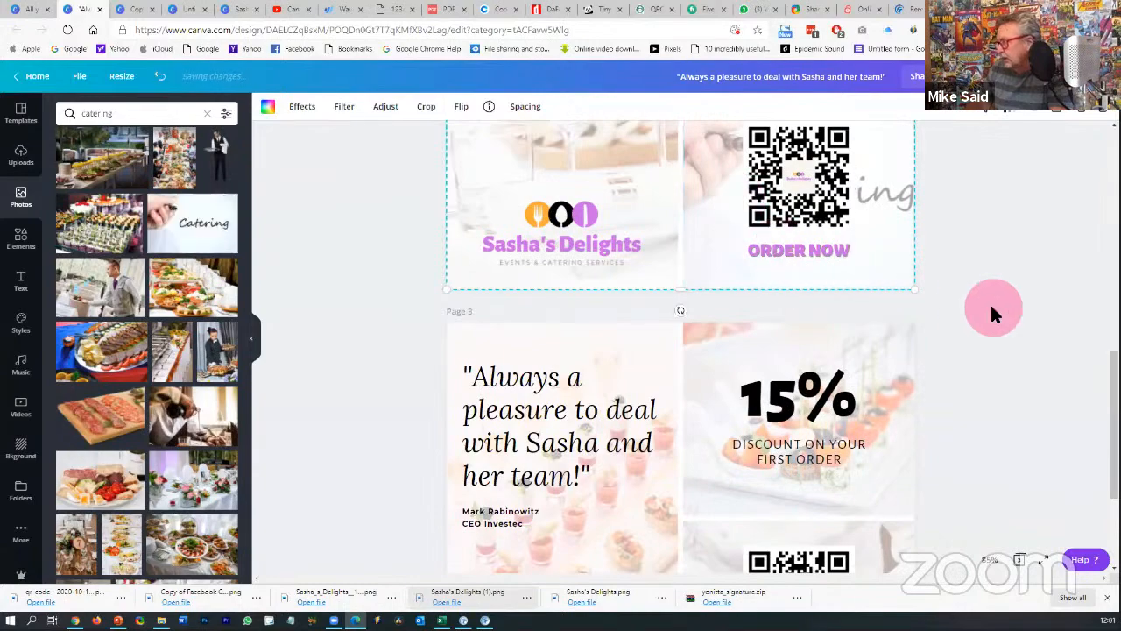
- Drag another catering photo onto page 2 and browse further catering photos
scroll(988, 313, up, 3)
scroll(281, 339, down, 3)
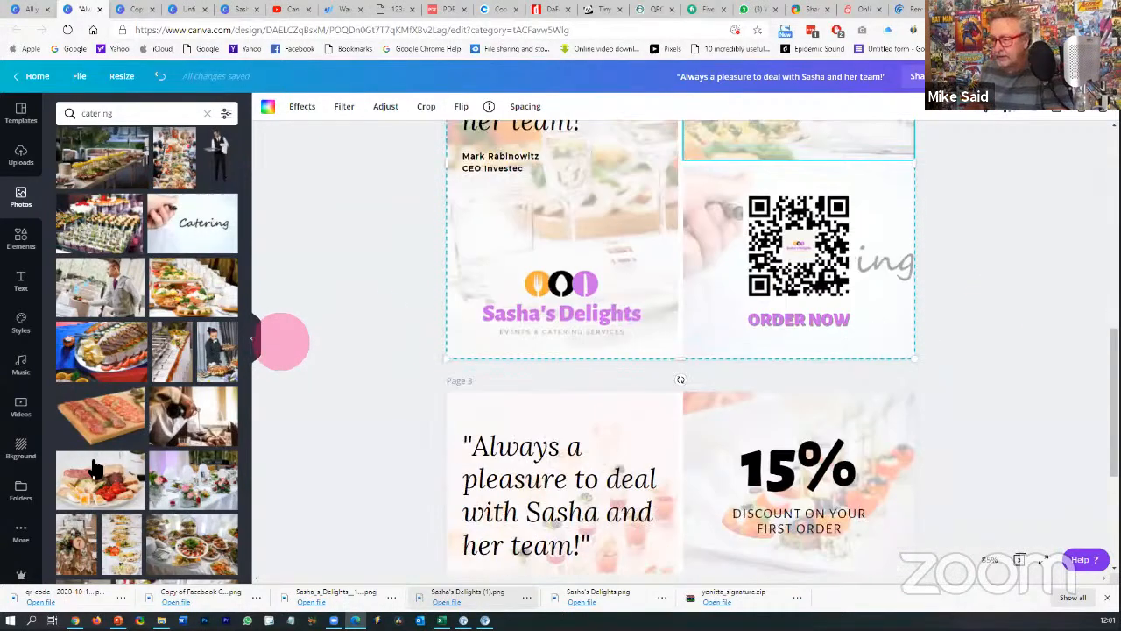
scroll(95, 468, down, 4)
scroll(94, 469, down, 3)
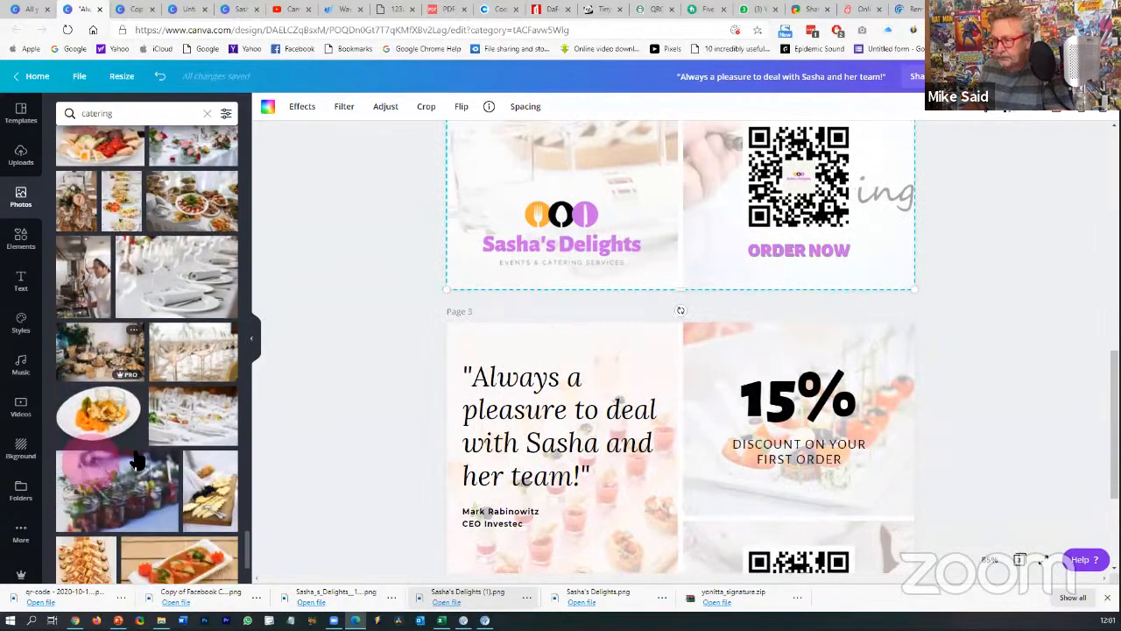
drag(172, 440, 723, 258)
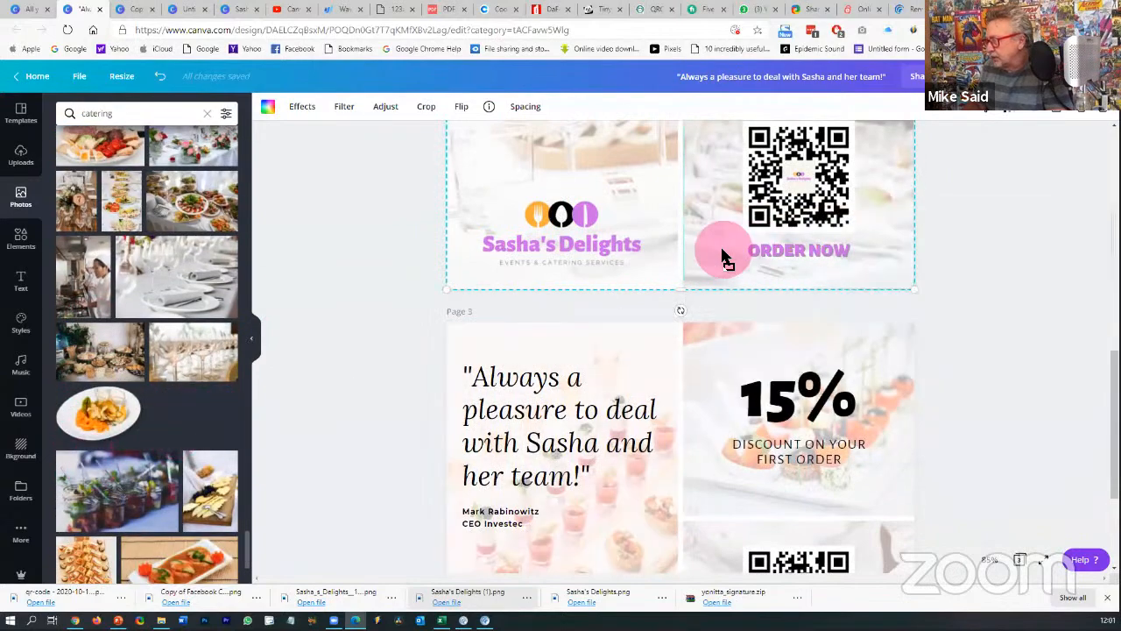
scroll(1046, 293, up, 2)
scroll(1047, 289, up, 8)
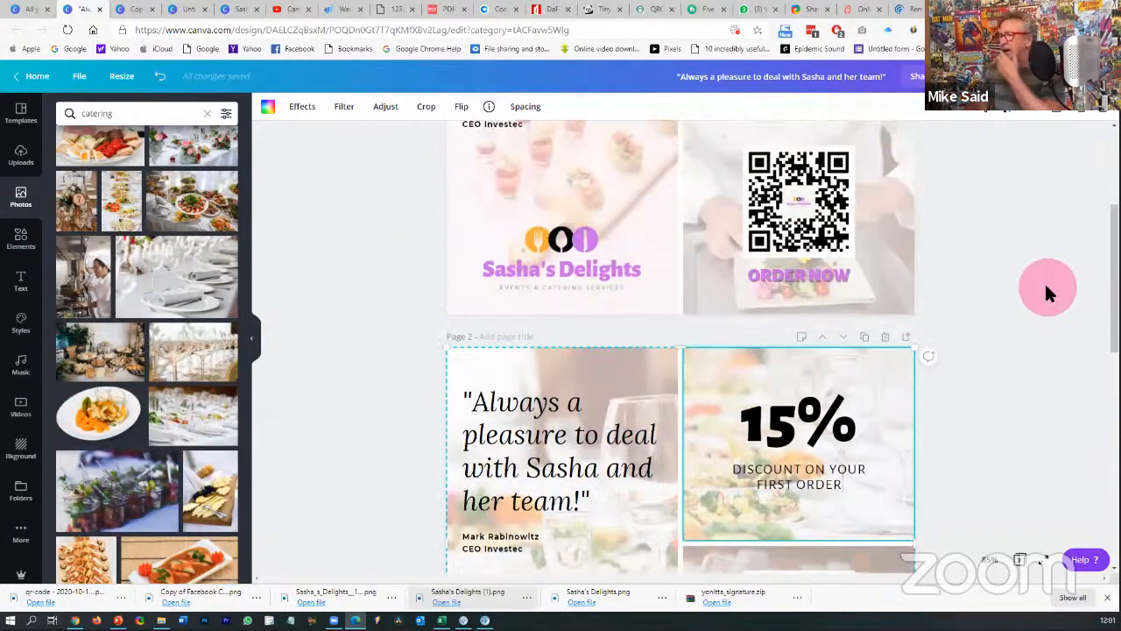
scroll(1045, 281, down, 11)
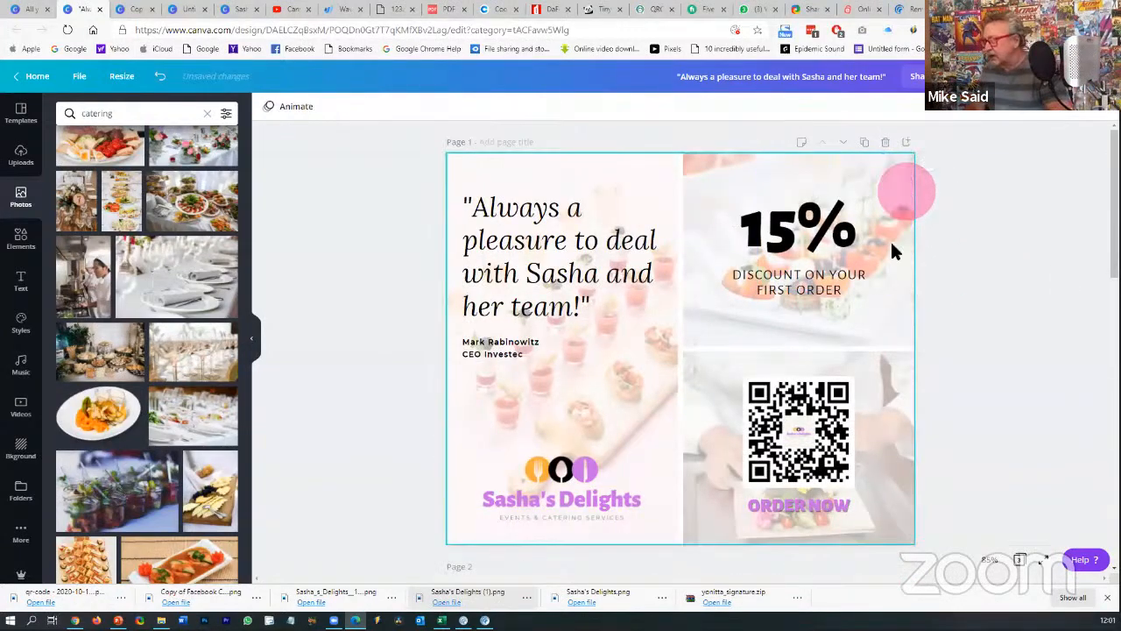
scroll(876, 280, down, 3)
scroll(856, 359, down, 3)
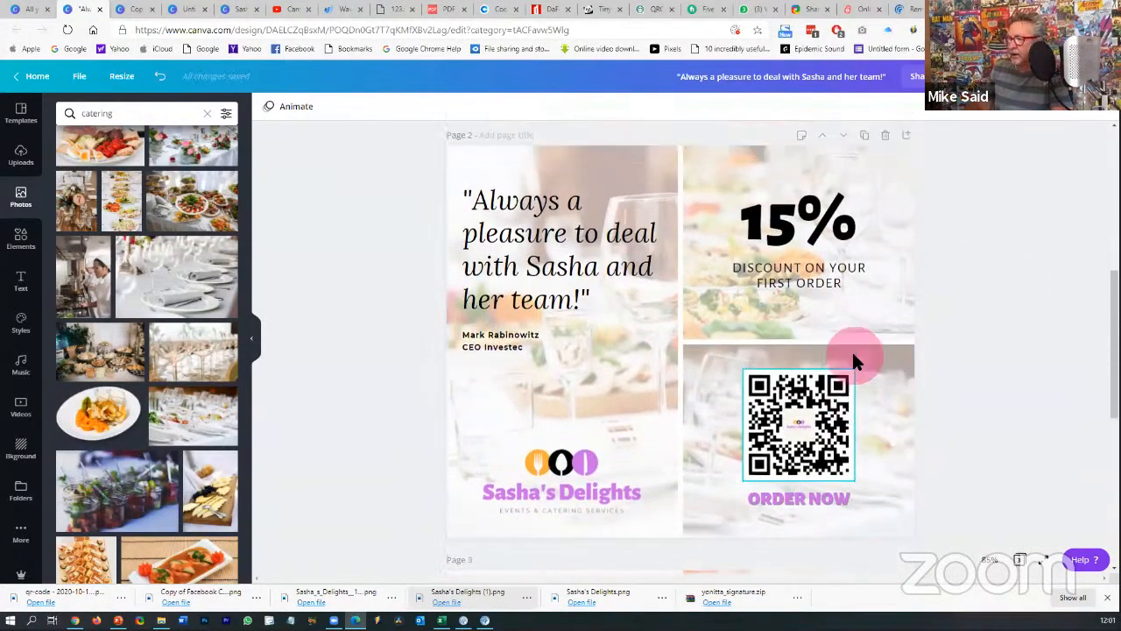
scroll(856, 360, up, 3)
scroll(852, 355, up, 3)
scroll(846, 364, down, 5)
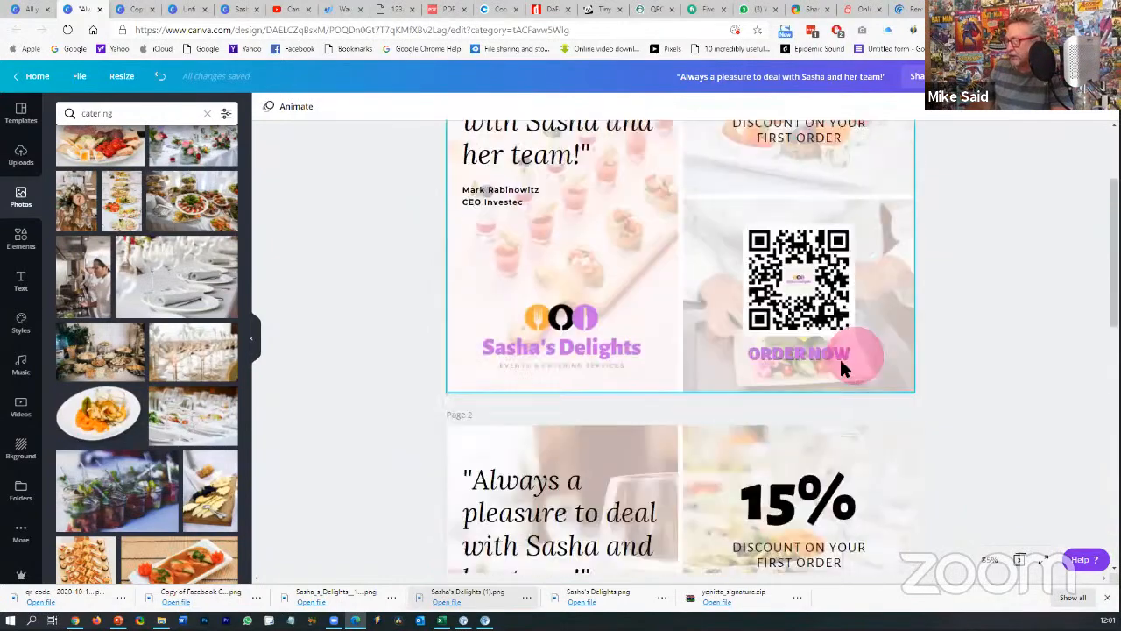
- Replace page 2's 15% headline text with MOTHER'S Day
click(807, 336)
double_click(807, 335)
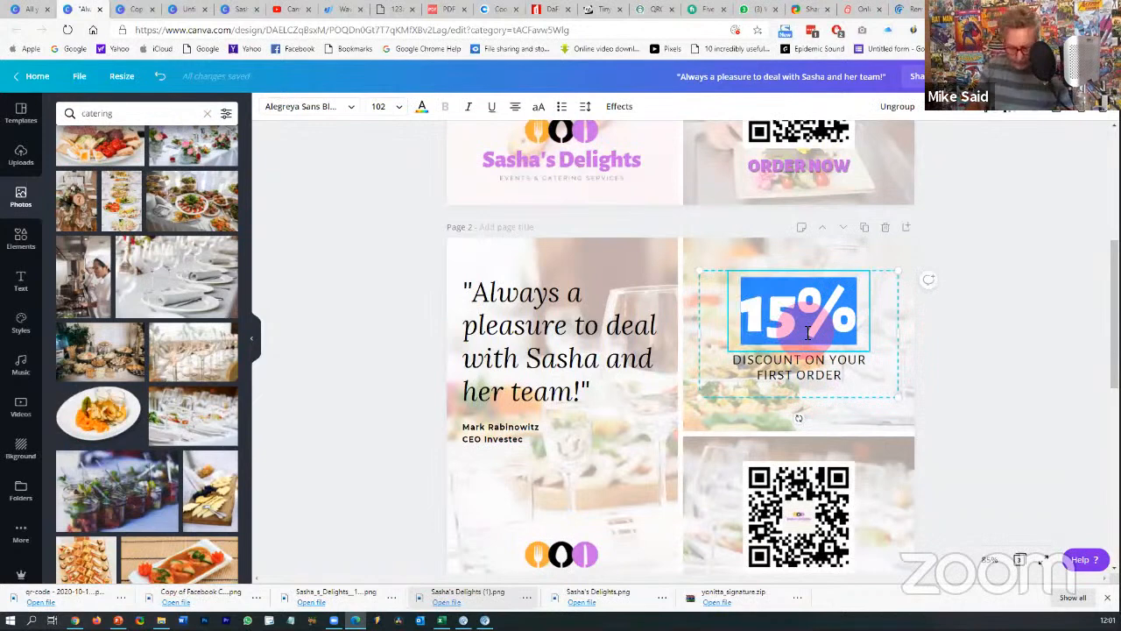
text(MOTHER')
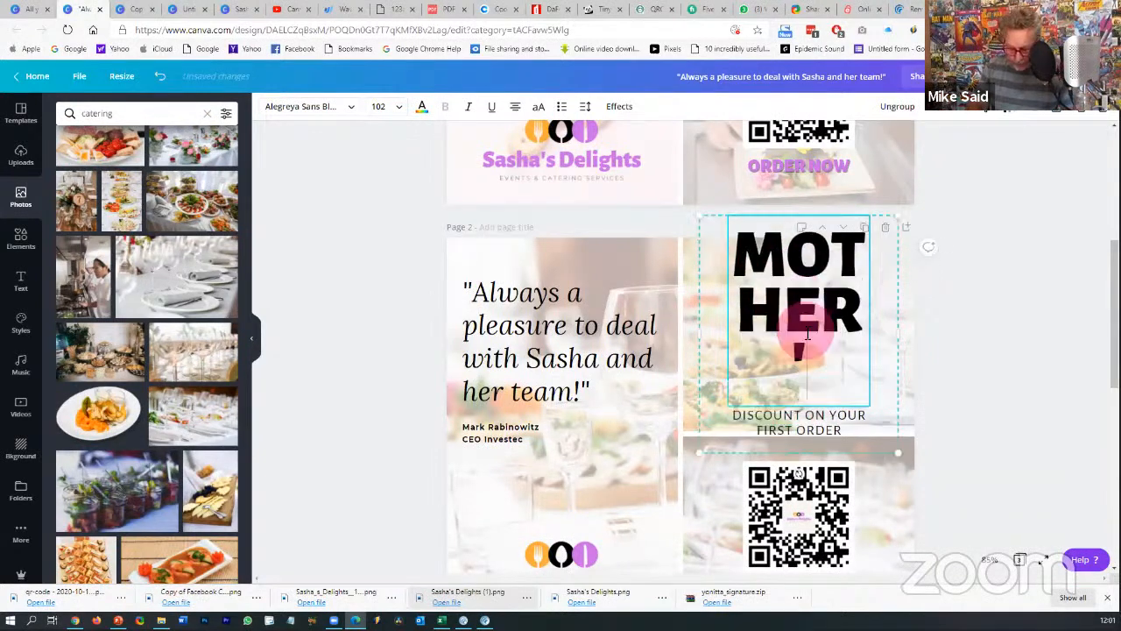
text(S Day)
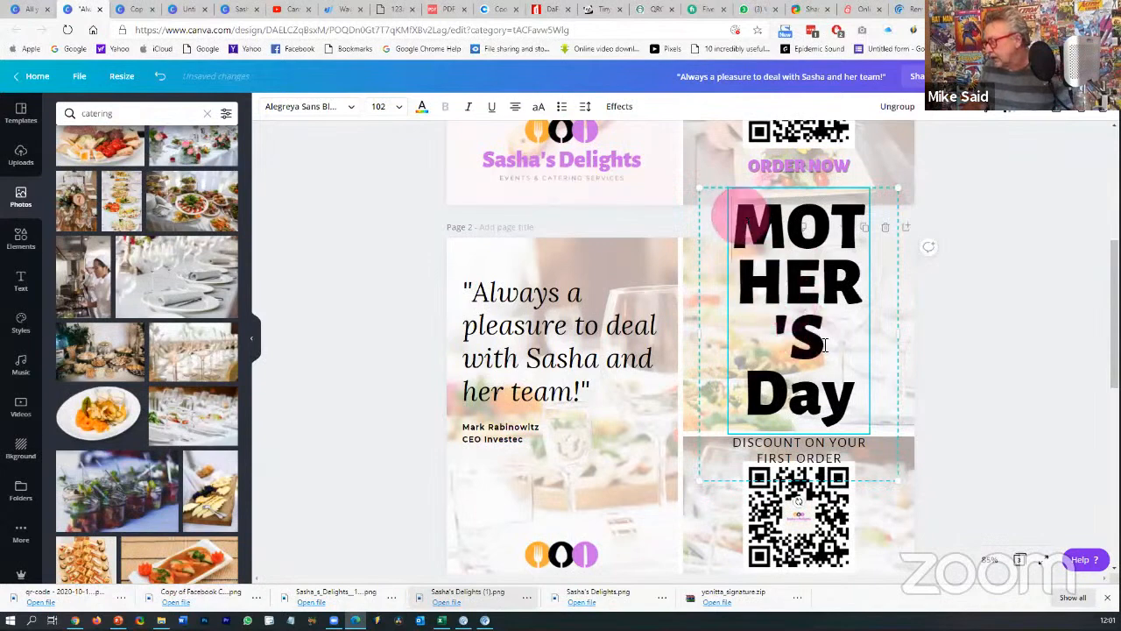
- Enlarge the MOTHER'S DAY heading to font size 48 so it spans two lines
drag(726, 205, 851, 396)
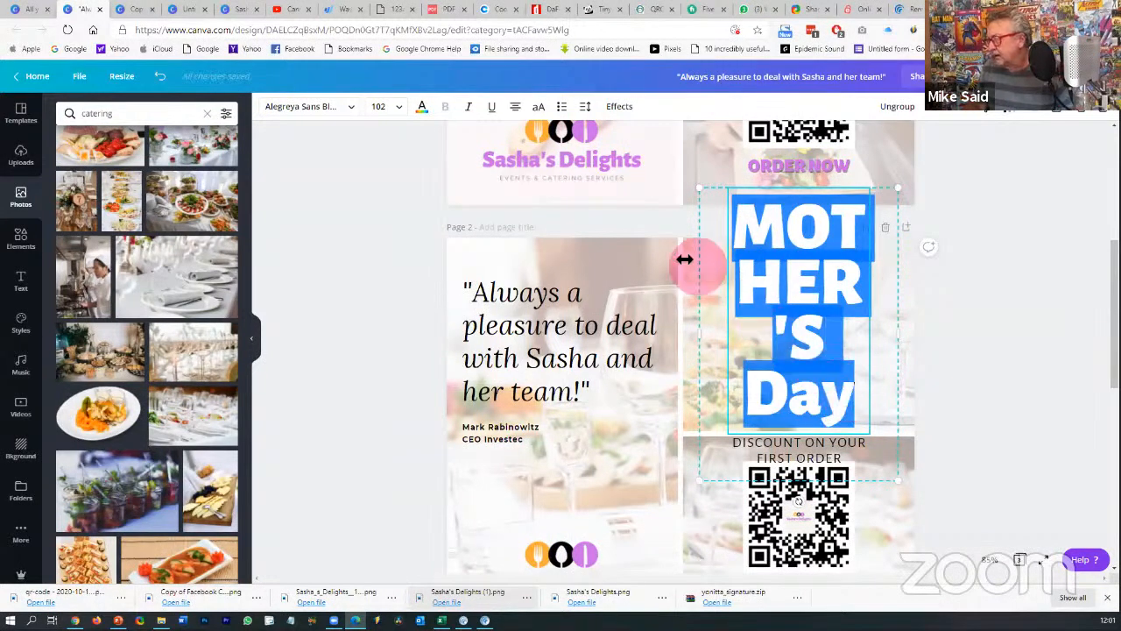
click(390, 109)
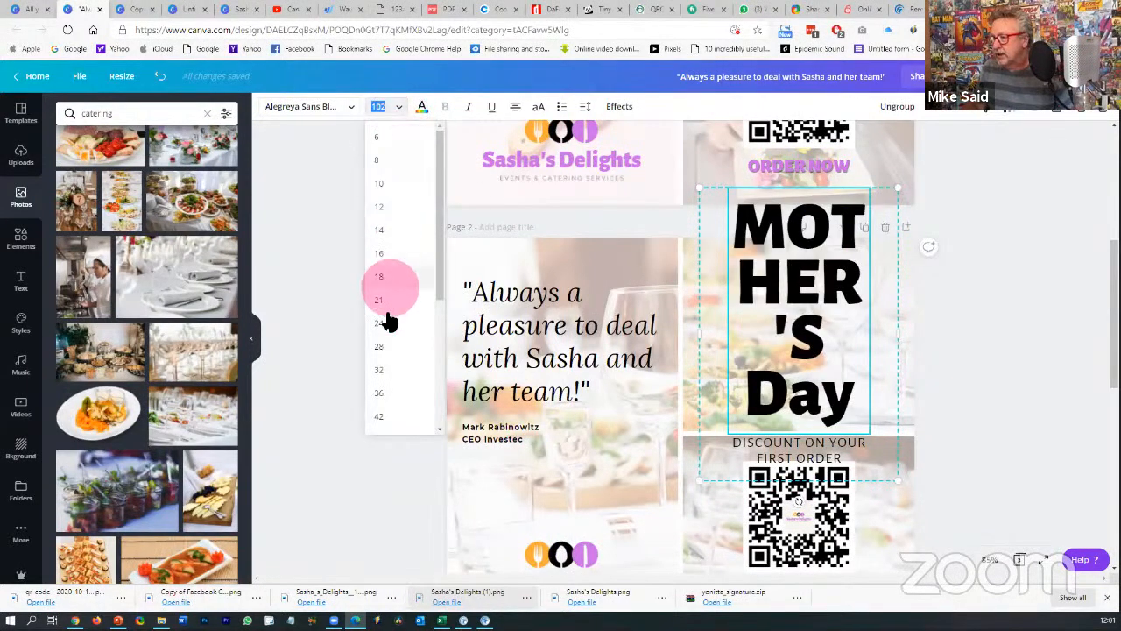
click(387, 347)
click(860, 310)
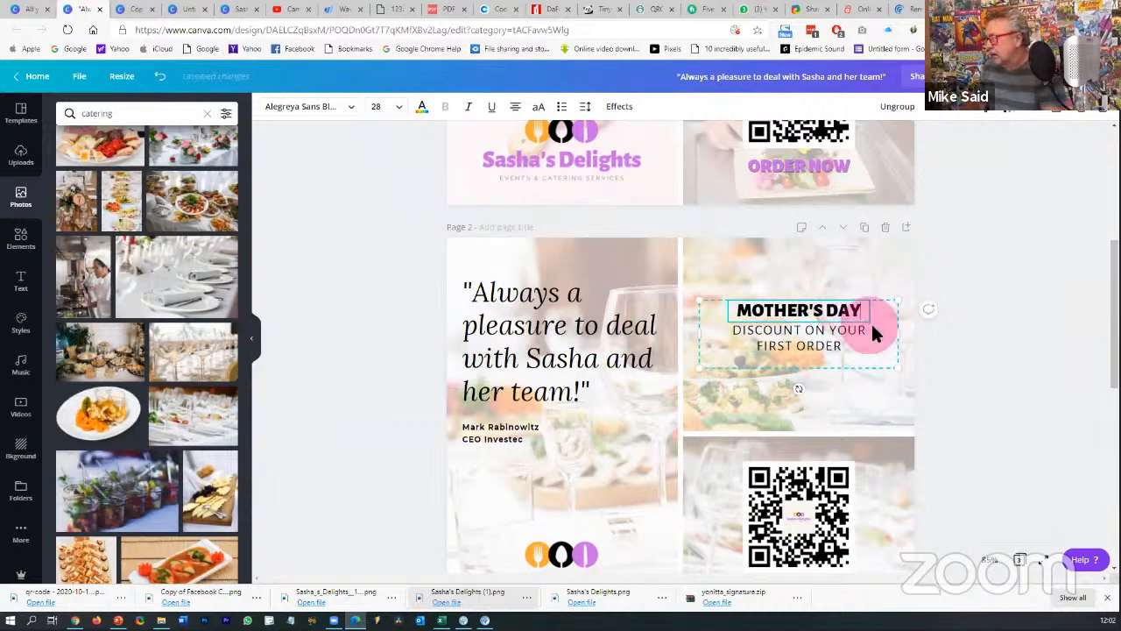
drag(852, 309, 669, 219)
click(396, 109)
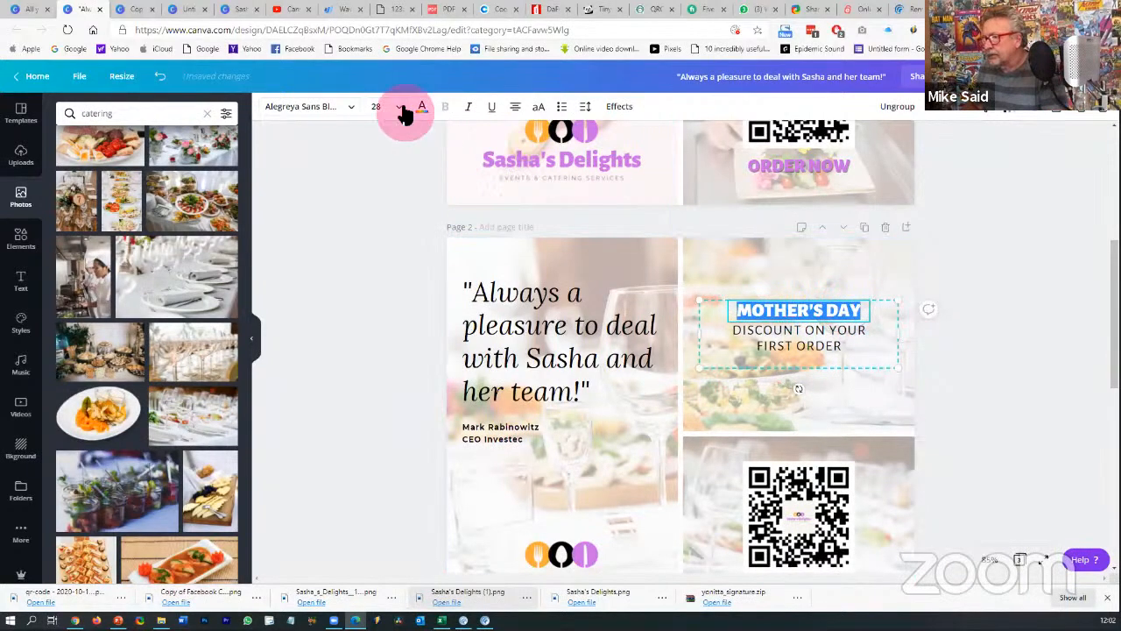
click(382, 323)
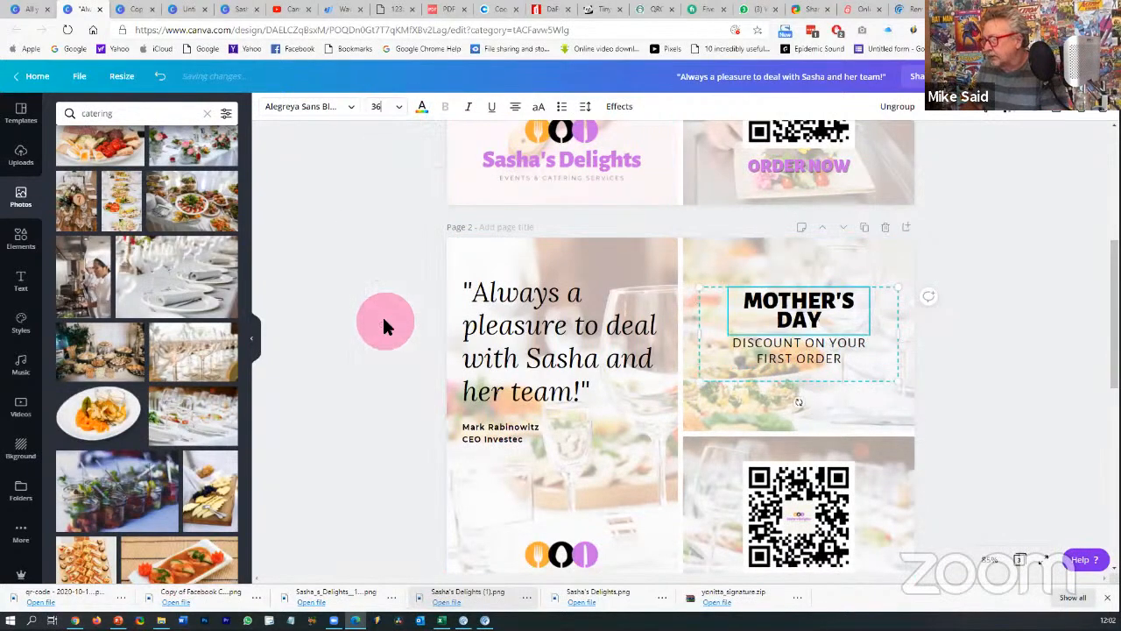
click(386, 109)
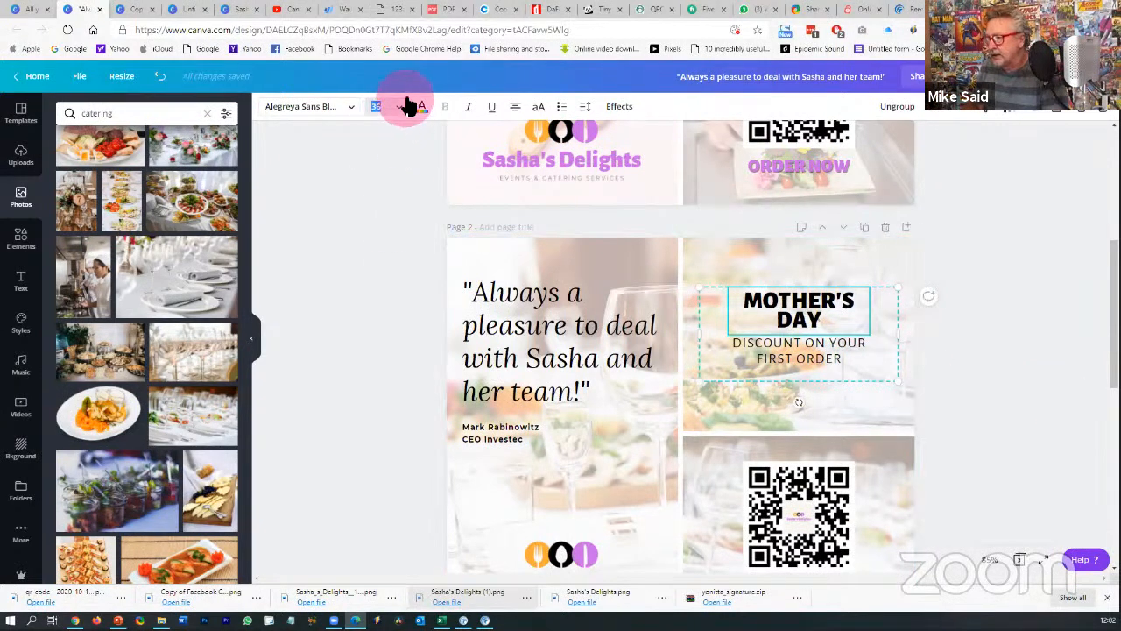
click(406, 105)
click(380, 325)
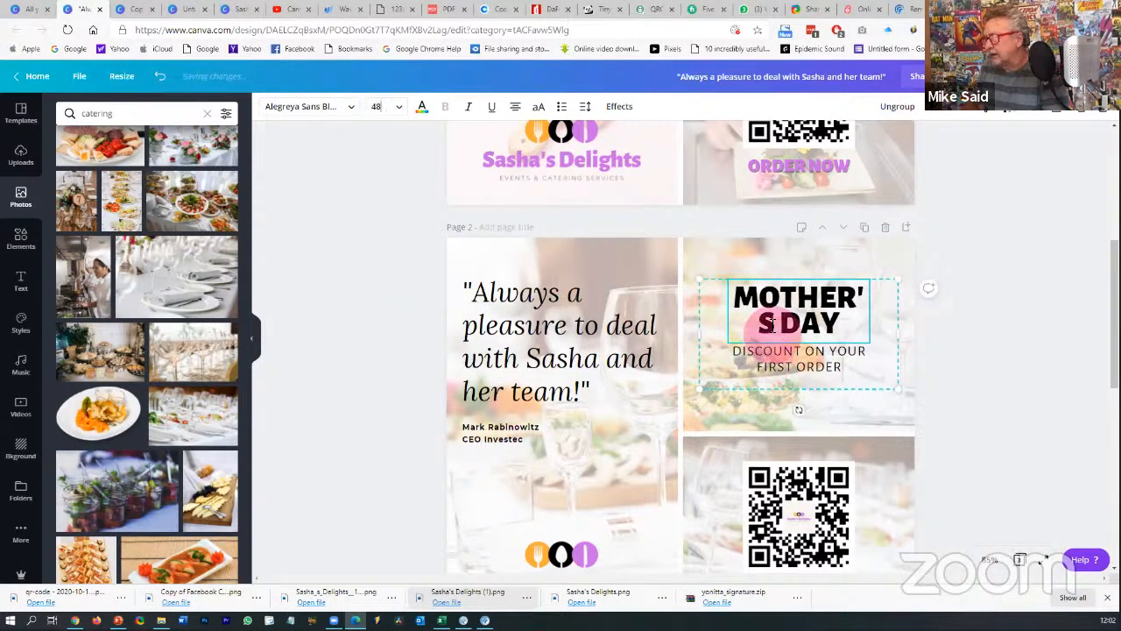
click(368, 106)
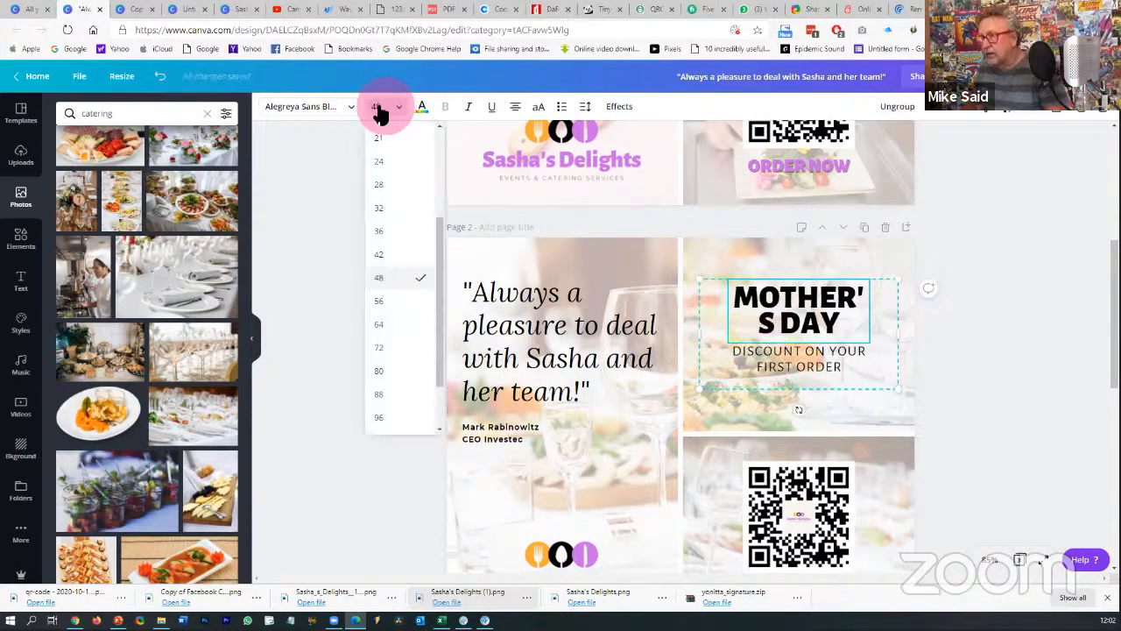
click(379, 106)
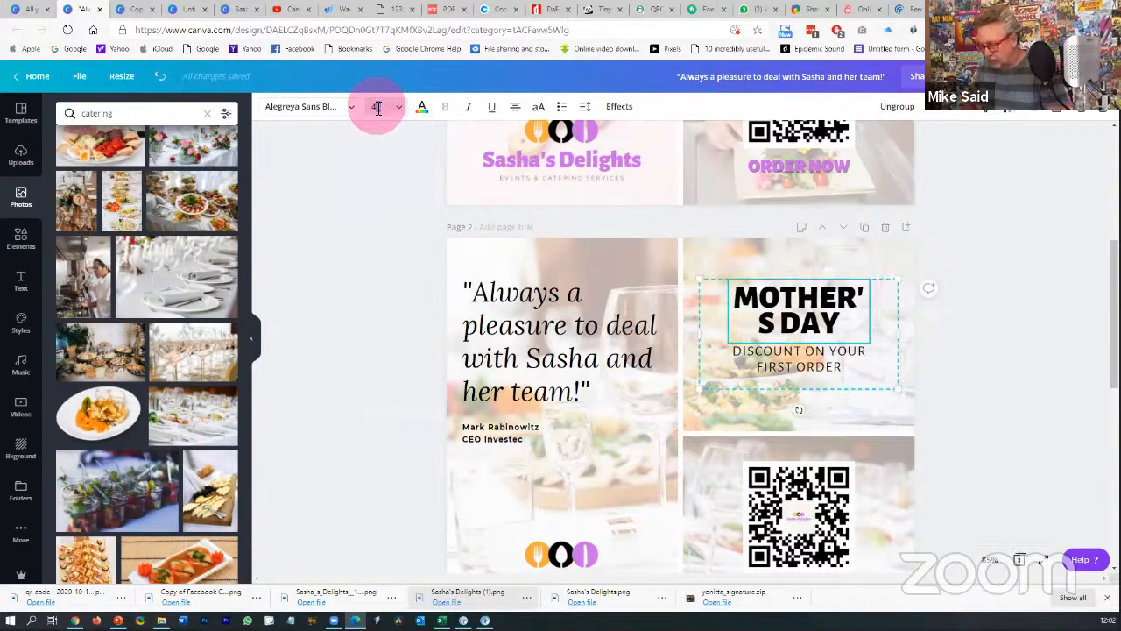
- Change the discount line to ORDER ONLINE TODAY and nudge the text group slightly lower
click(763, 351)
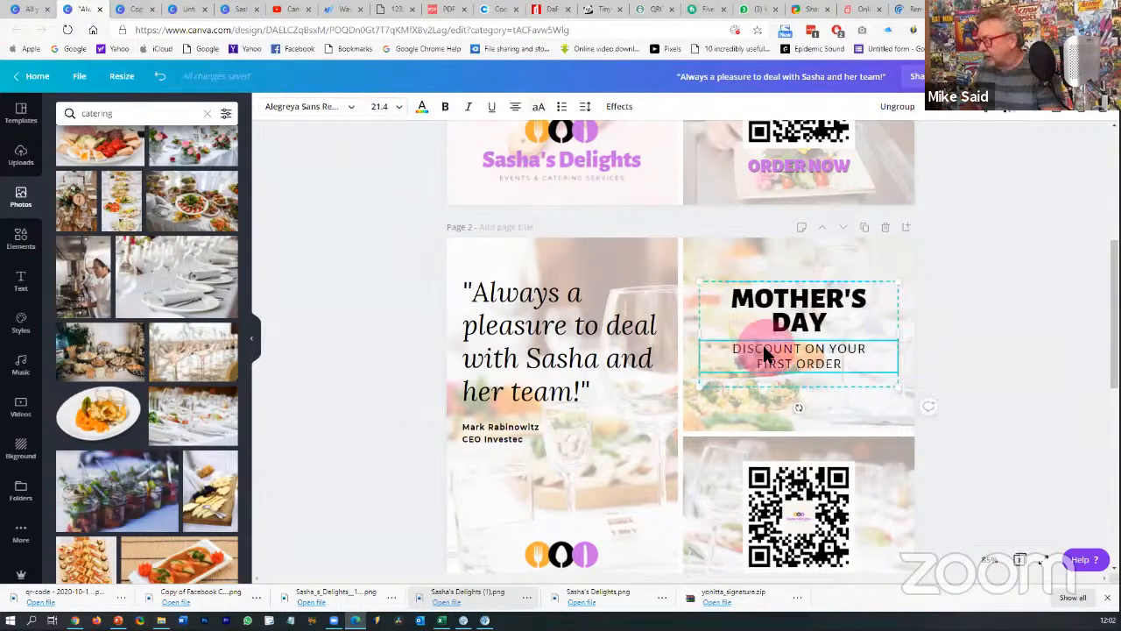
double_click(769, 350)
click(840, 364)
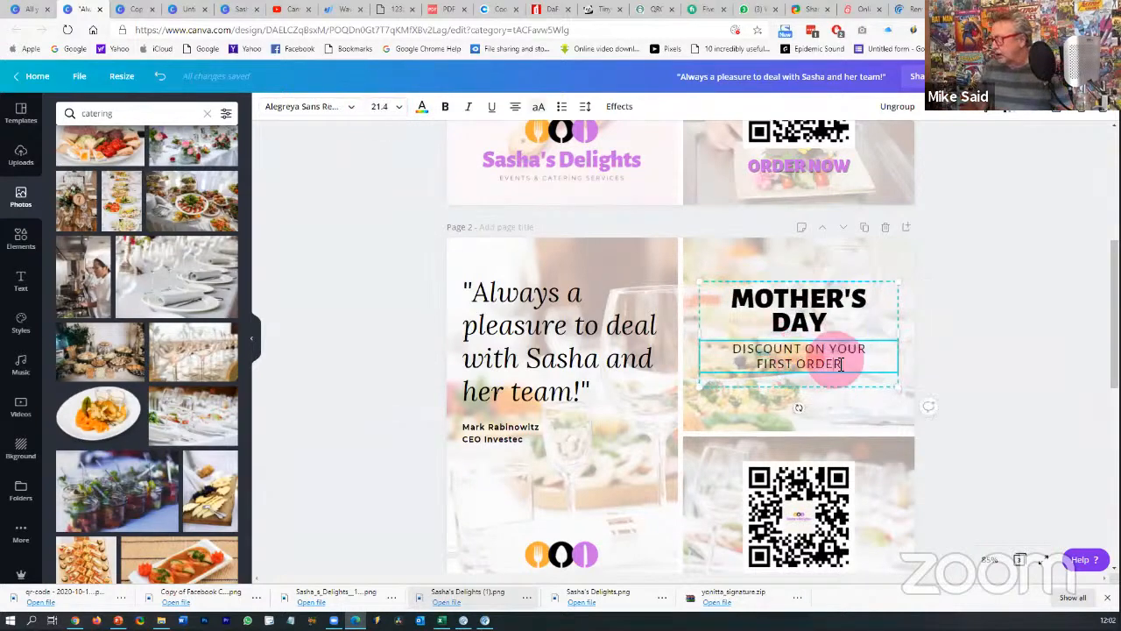
shift+click(736, 349)
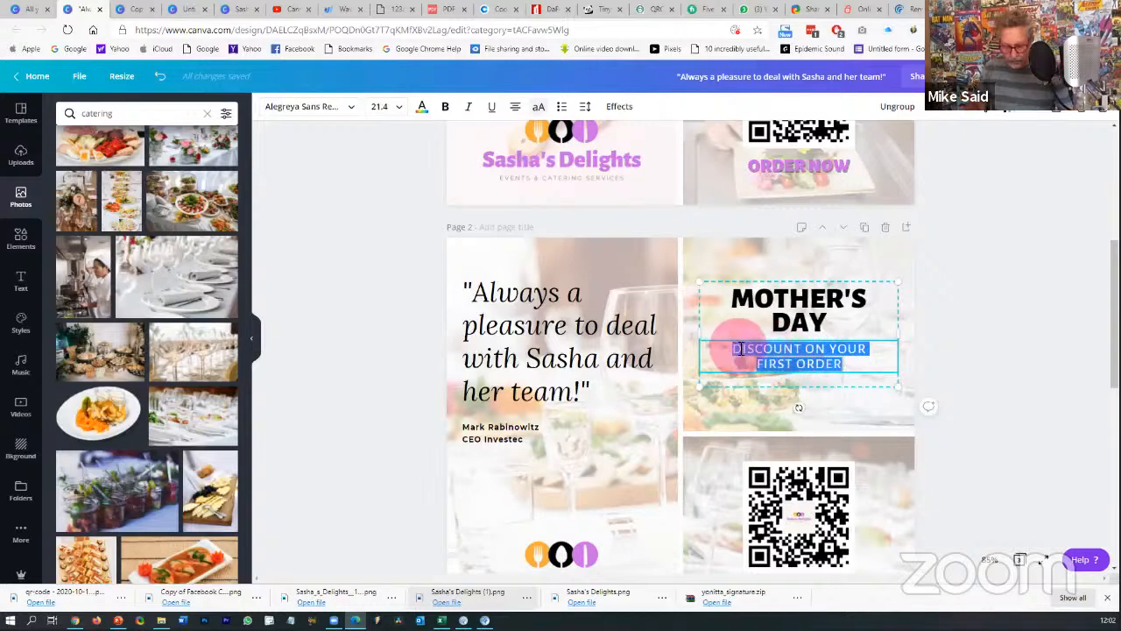
text(ORDER ON)
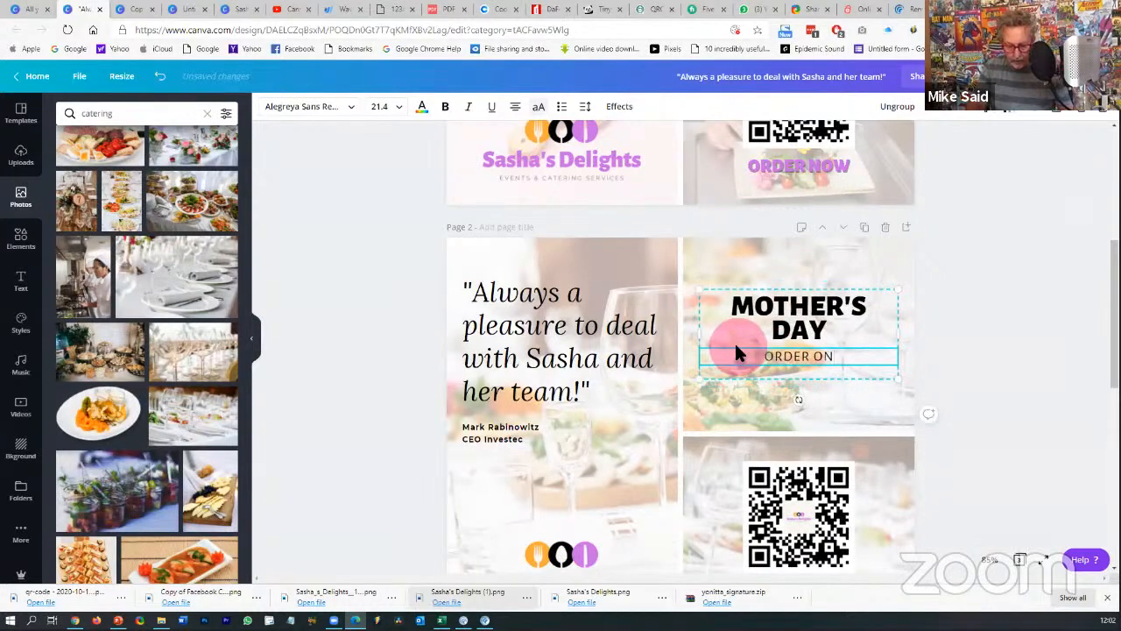
text(LINE TODA)
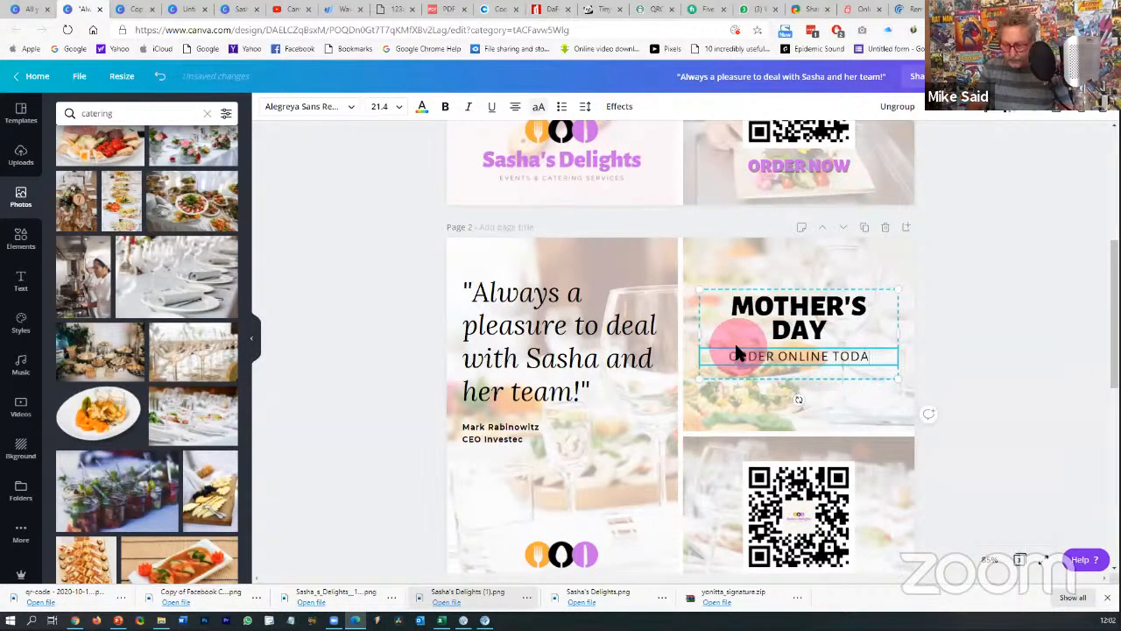
text(Y)
click(1012, 321)
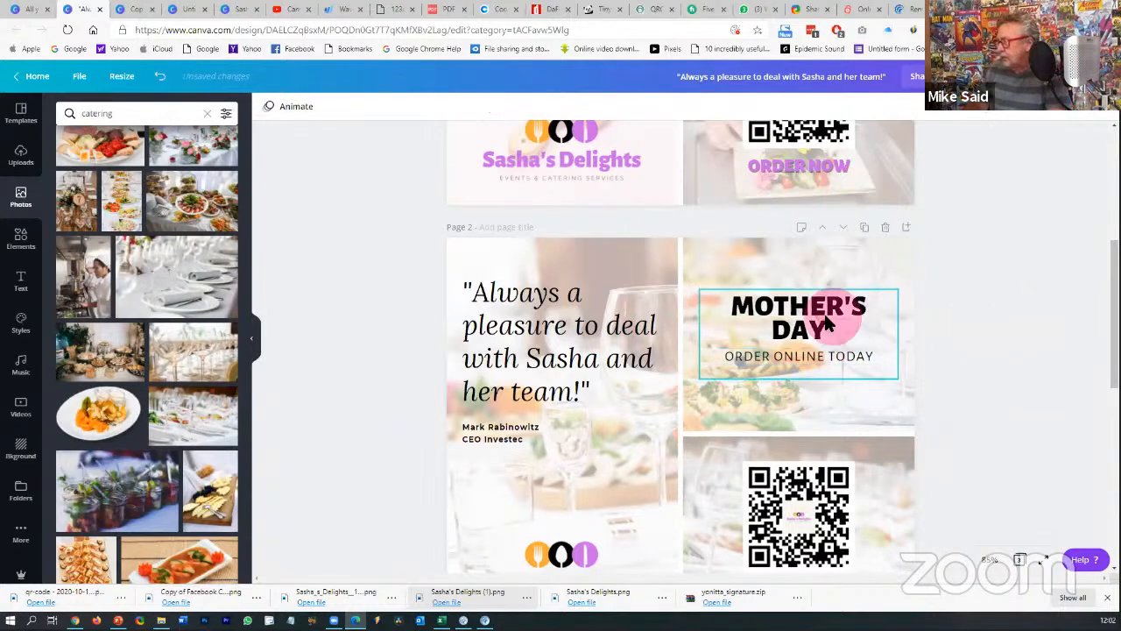
drag(827, 325, 827, 326)
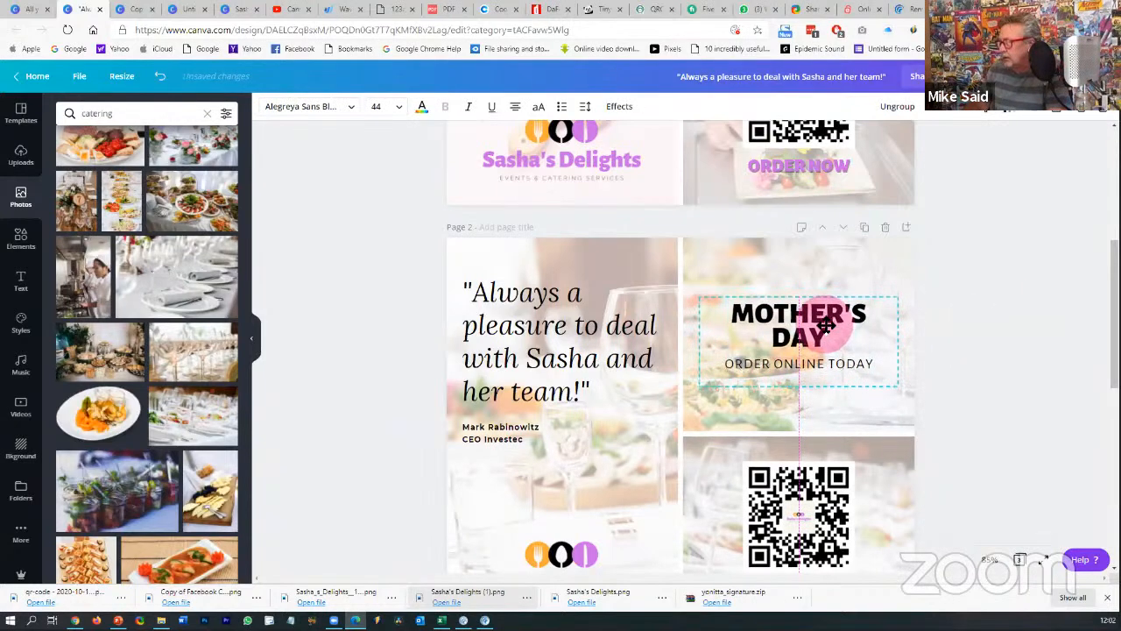
click(938, 316)
scroll(983, 309, up, 4)
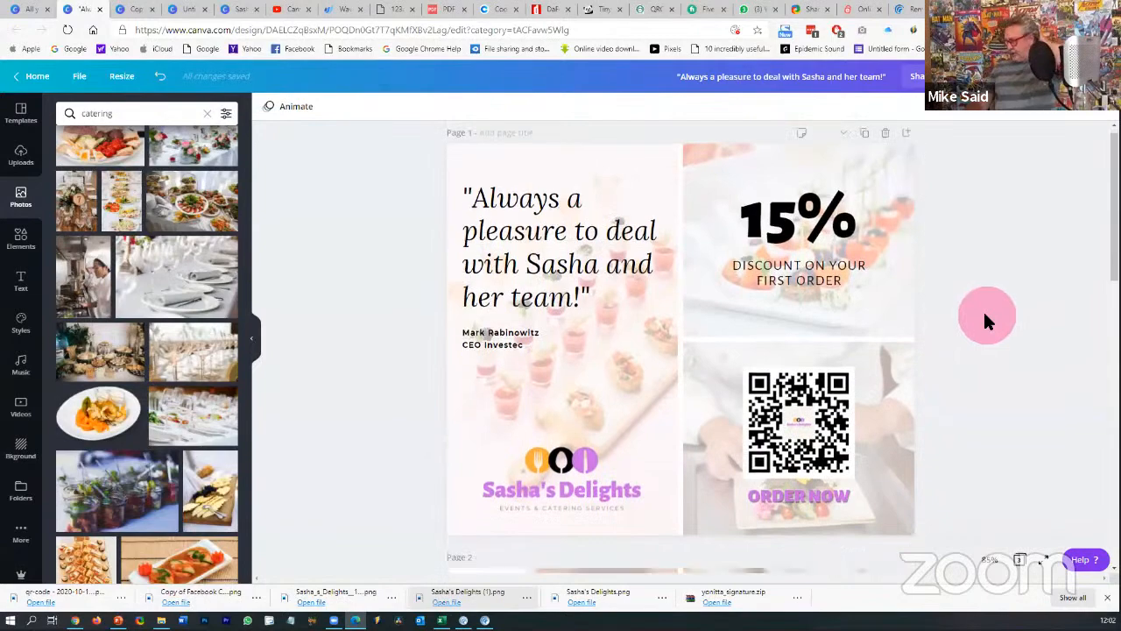
scroll(985, 320, down, 6)
scroll(985, 320, up, 2)
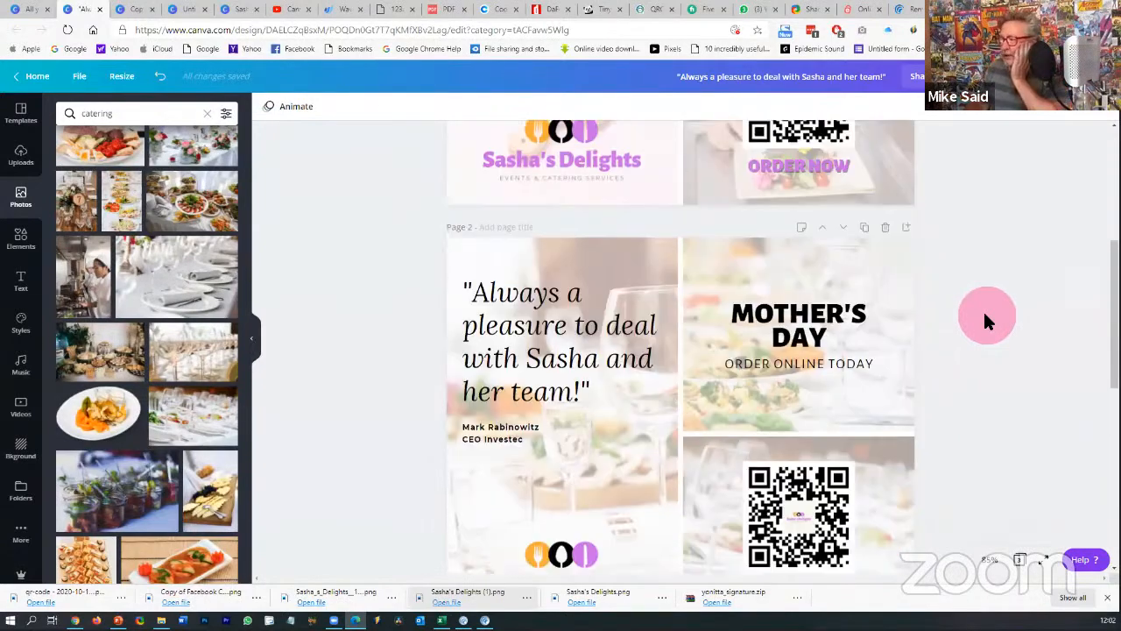
- Search photos for 'mothers day' and place a mother-and-child photo behind the heading
scroll(983, 309, down, 2)
scroll(983, 310, up, 2)
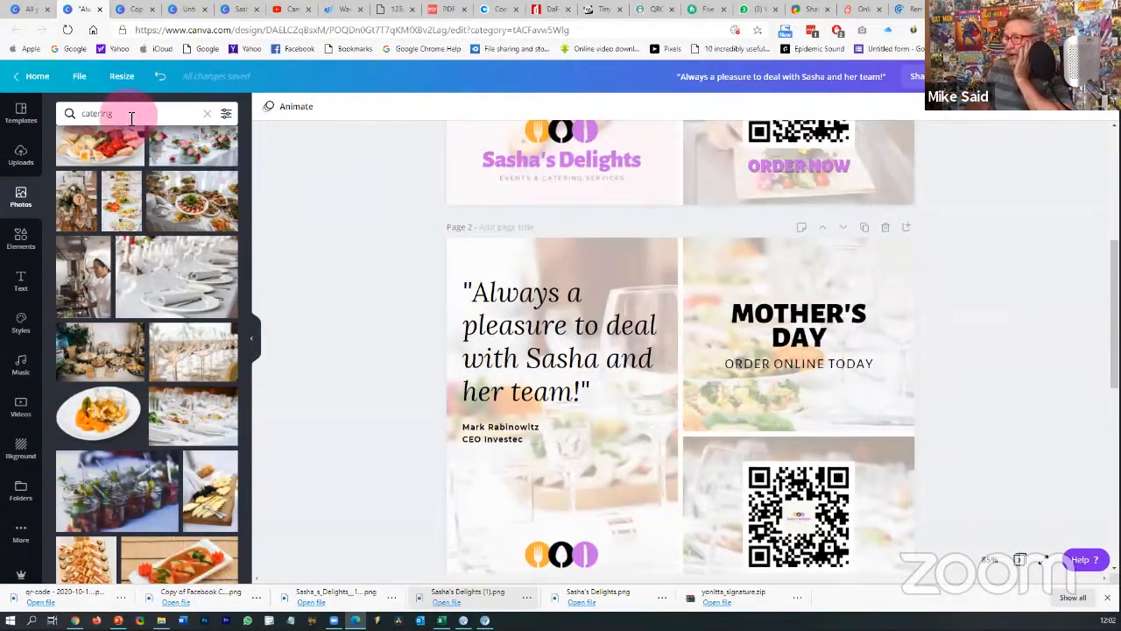
click(131, 118)
text(mothe)
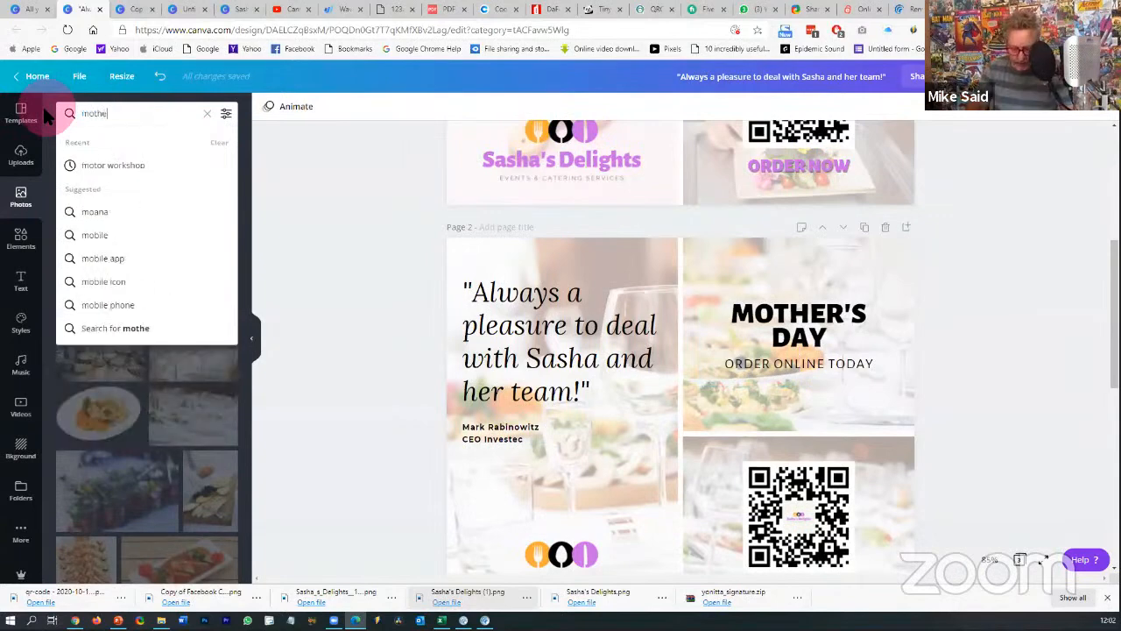
text(rs day\)
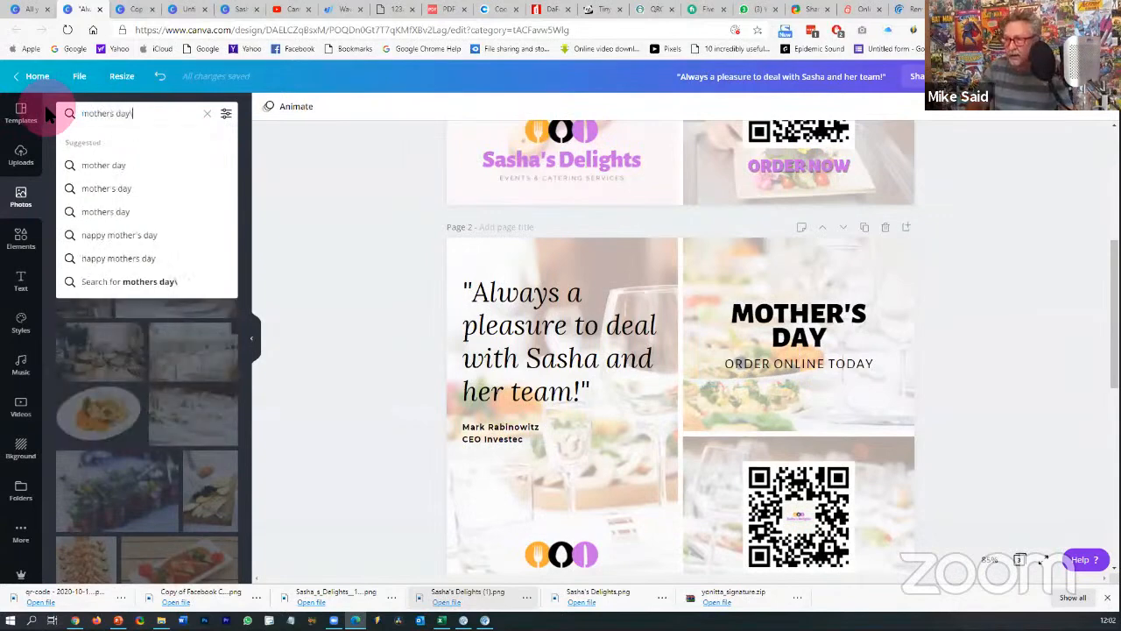
key(Return)
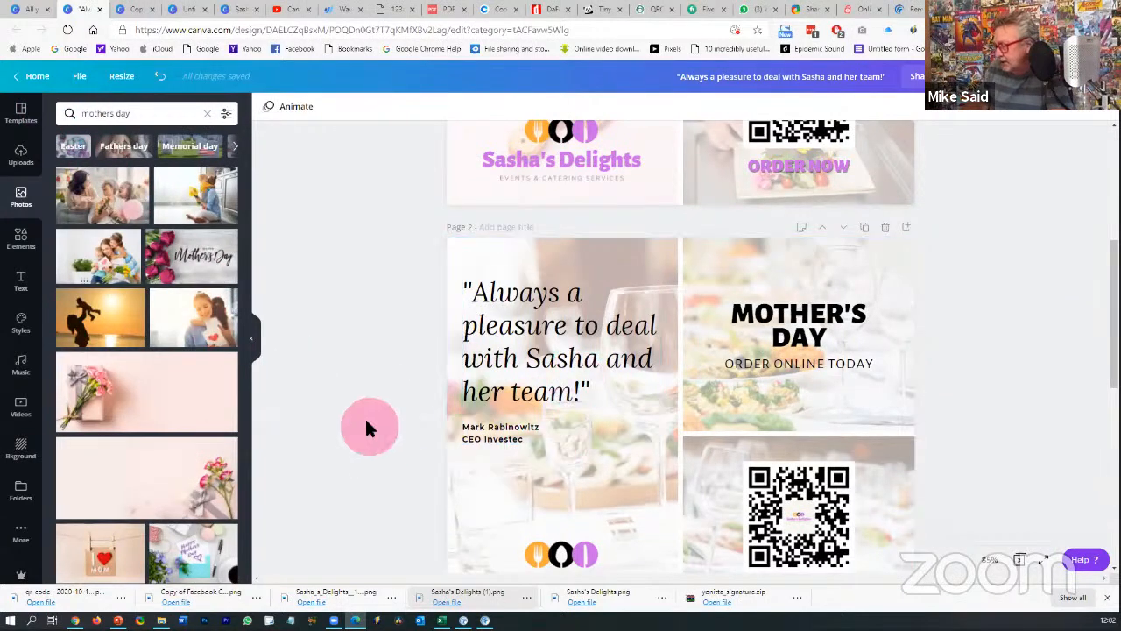
scroll(368, 421, down, 1)
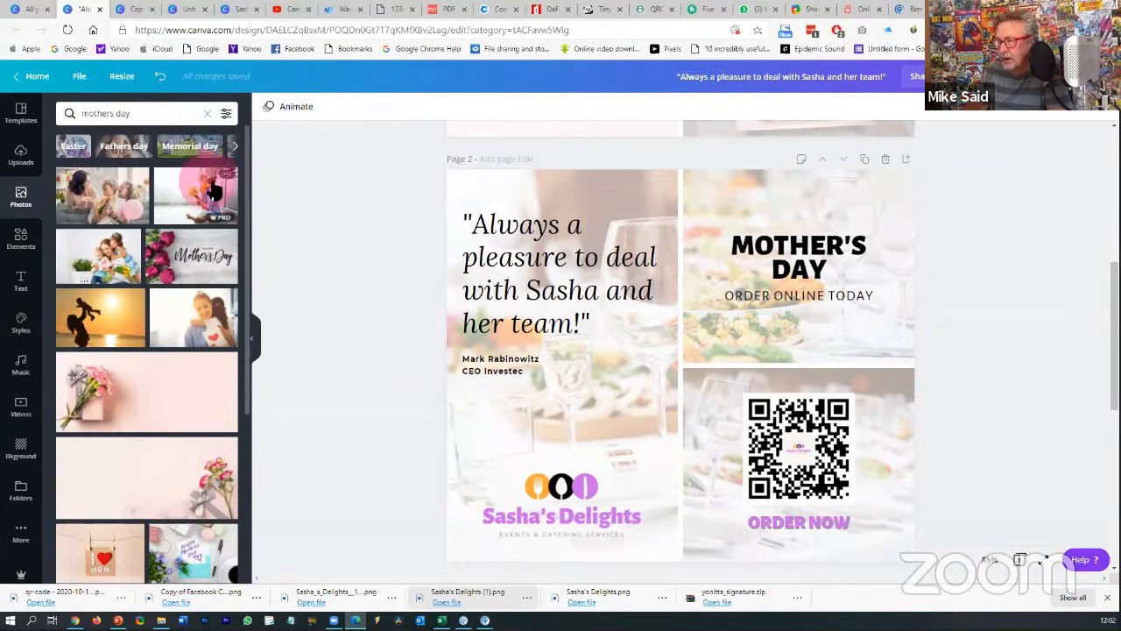
drag(205, 191, 709, 226)
click(1002, 272)
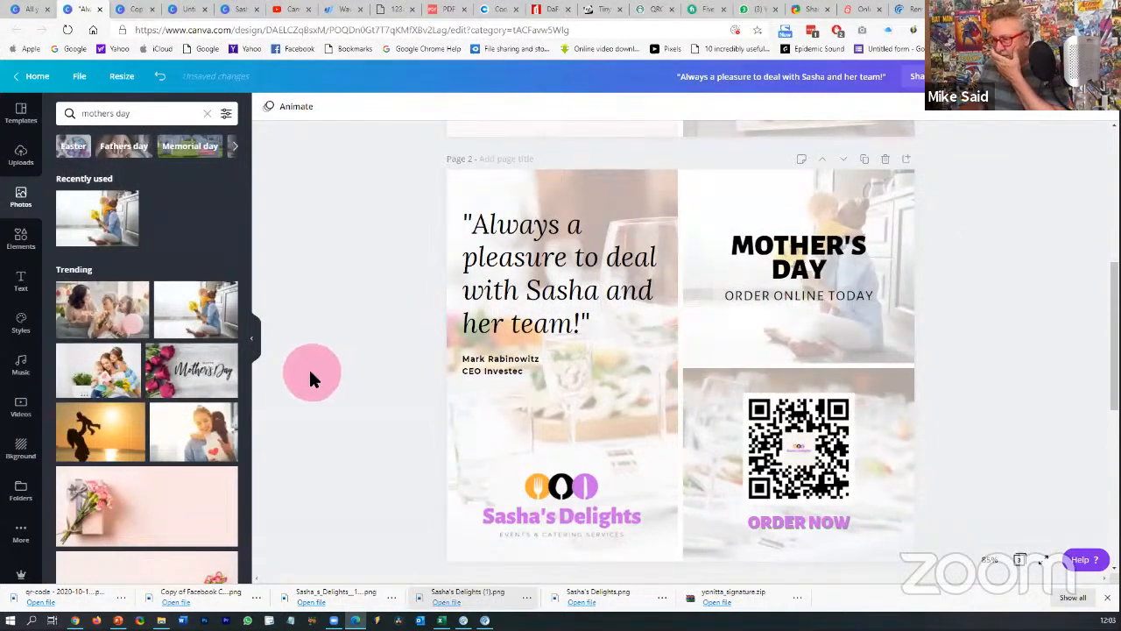
- Replace the QR-code panel photo with a mother-daughter picture and crop to reposition it
scroll(308, 372, down, 1)
drag(210, 433, 732, 403)
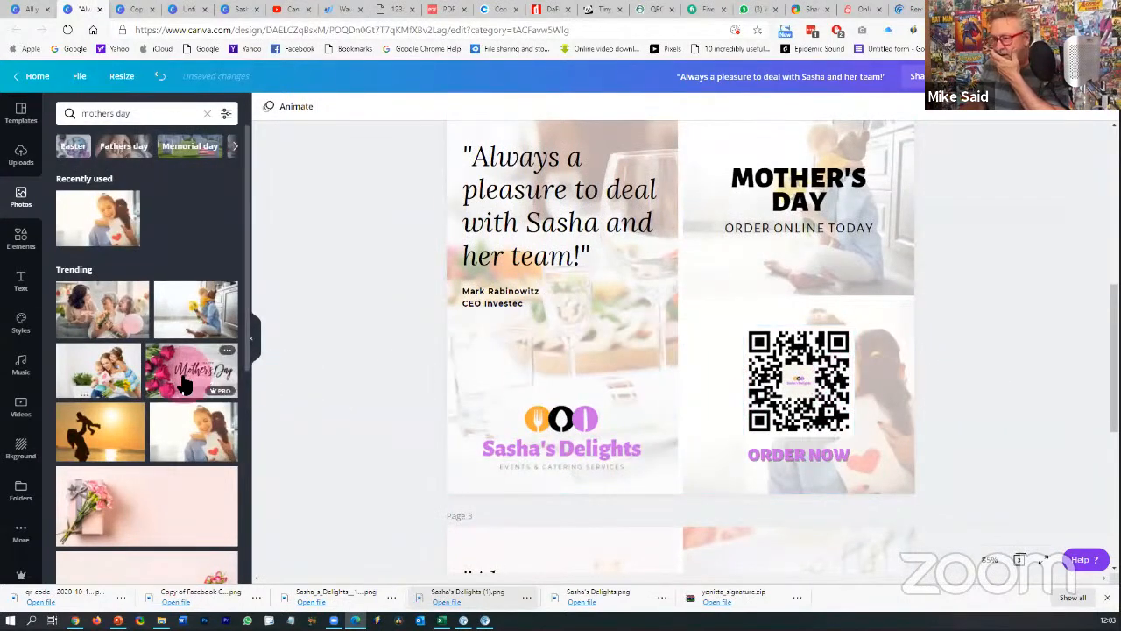
click(881, 438)
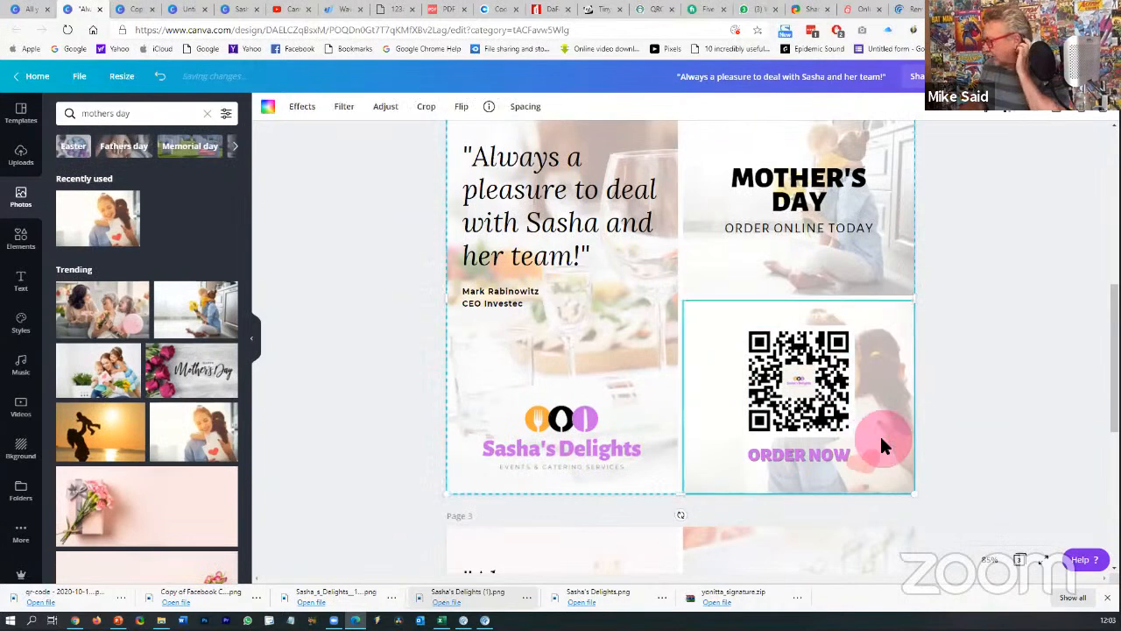
click(428, 107)
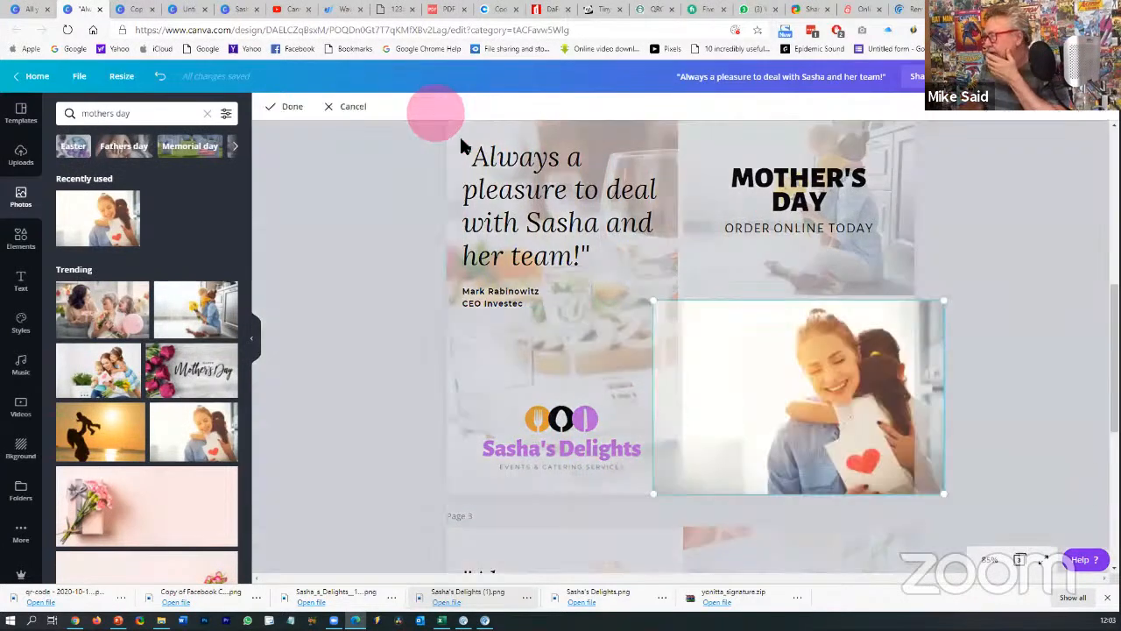
drag(818, 363, 861, 367)
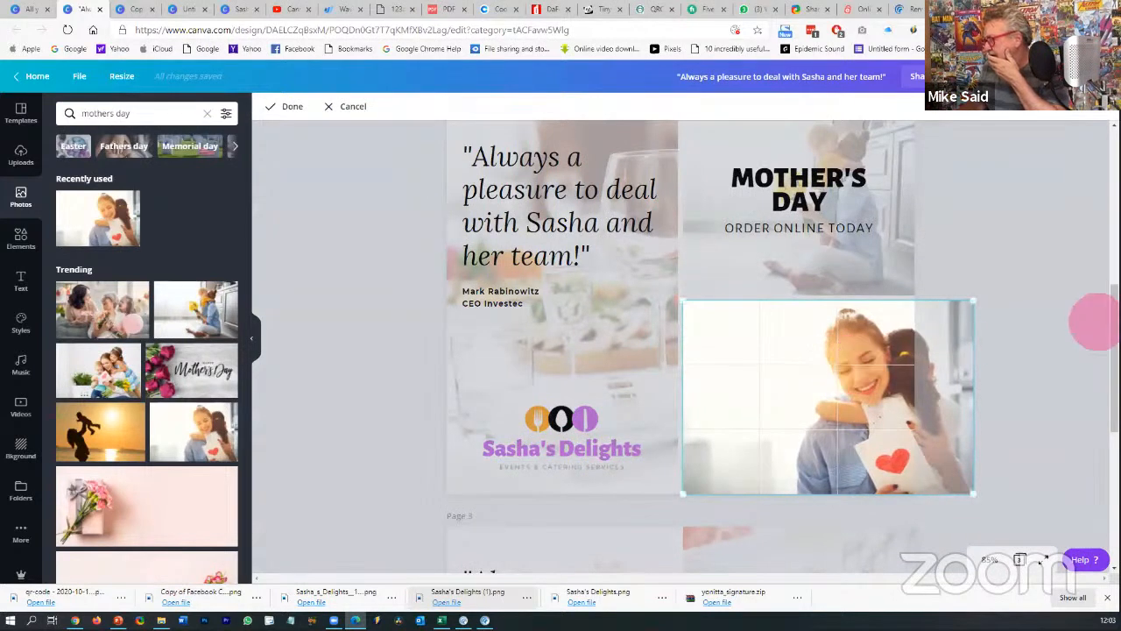
click(1027, 311)
scroll(1025, 313, up, 1)
- Search photos for 'rugby' and drop the team huddle image onto page 3's left testimonial panel
scroll(1026, 313, up, 5)
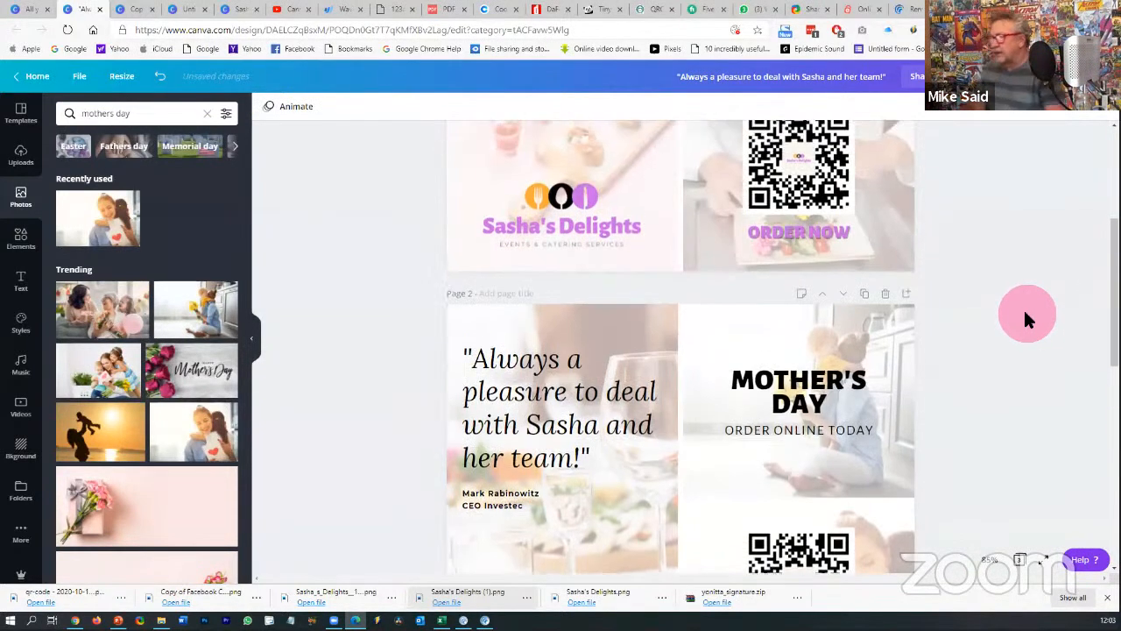
scroll(1027, 318, up, 1)
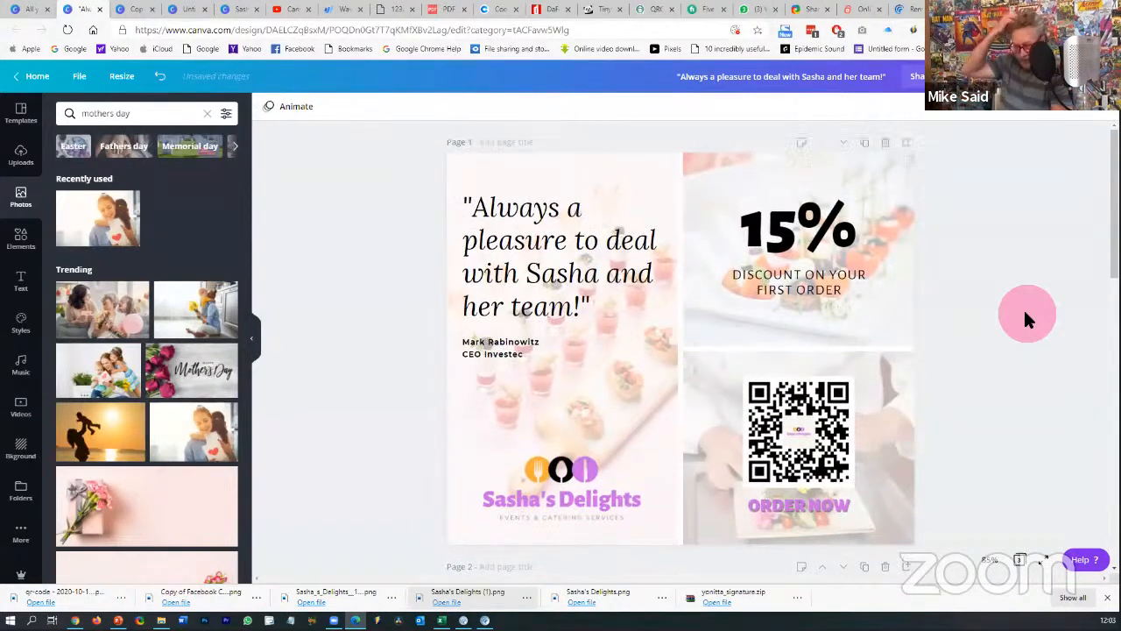
scroll(1018, 310, down, 5)
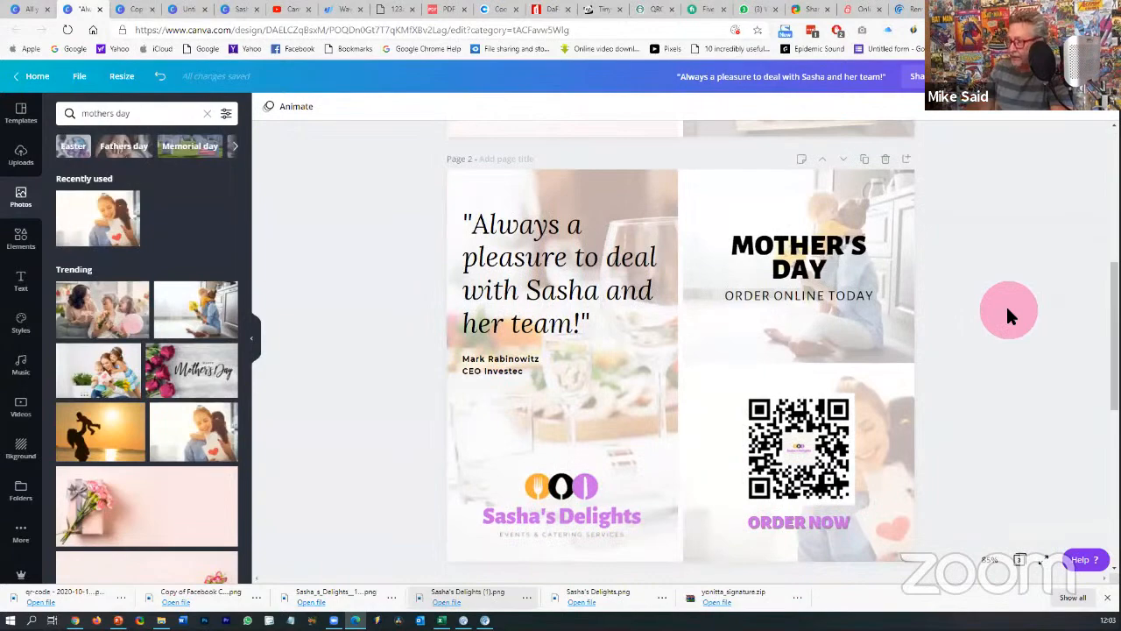
scroll(1007, 316, up, 5)
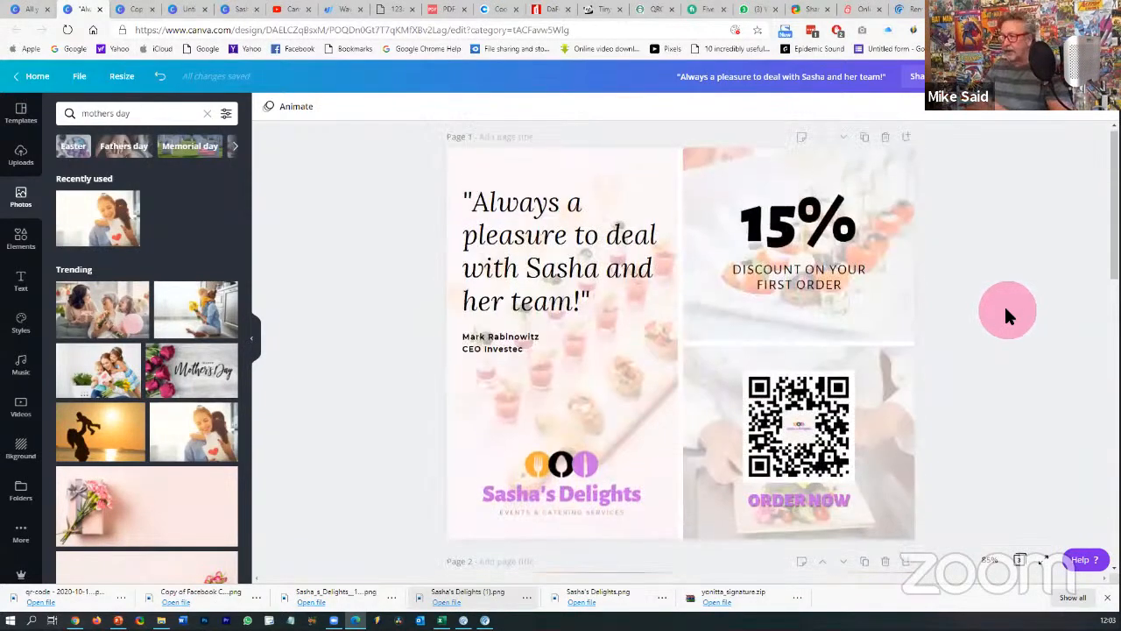
scroll(1007, 316, down, 4)
scroll(1008, 315, down, 3)
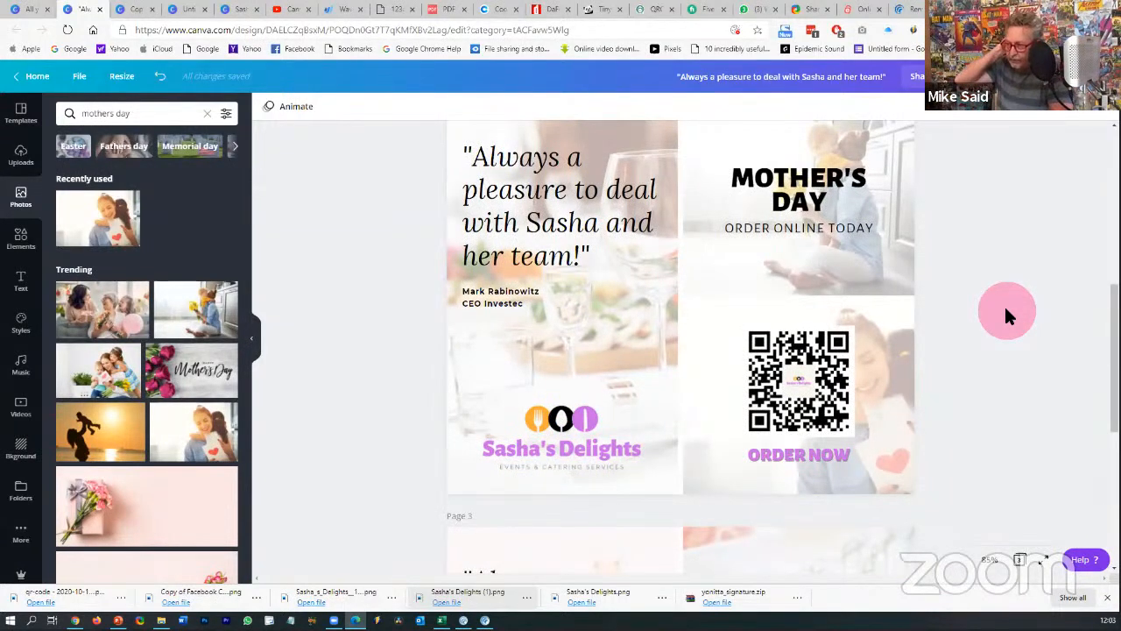
scroll(999, 306, down, 6)
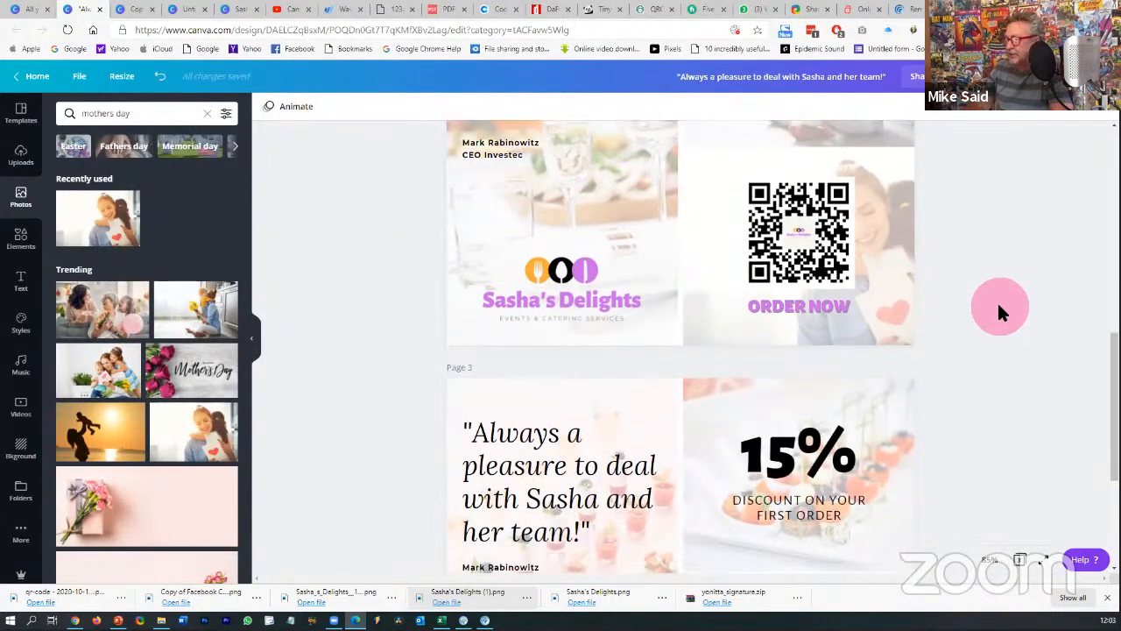
scroll(999, 305, up, 2)
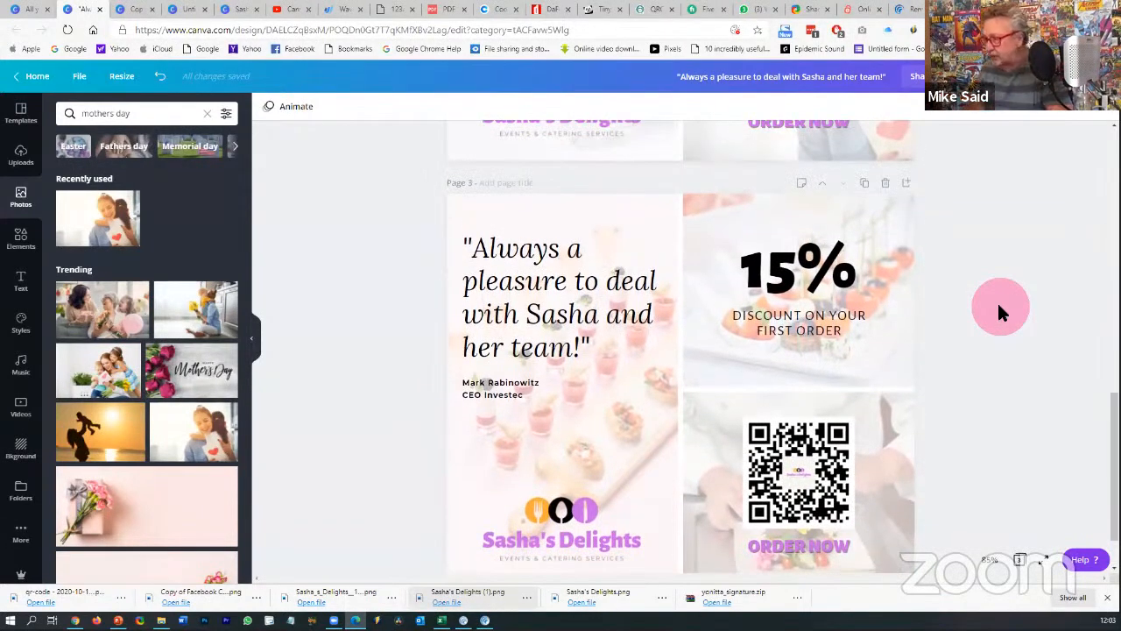
scroll(998, 309, down, 1)
click(149, 115)
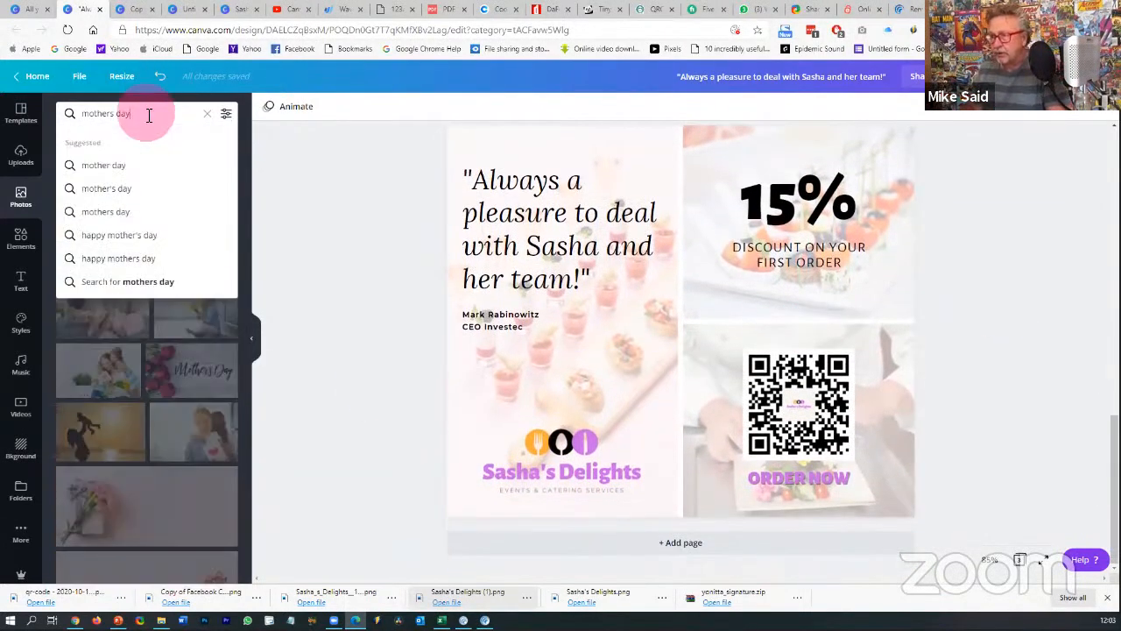
drag(149, 114, 54, 111)
key(BackSpace)
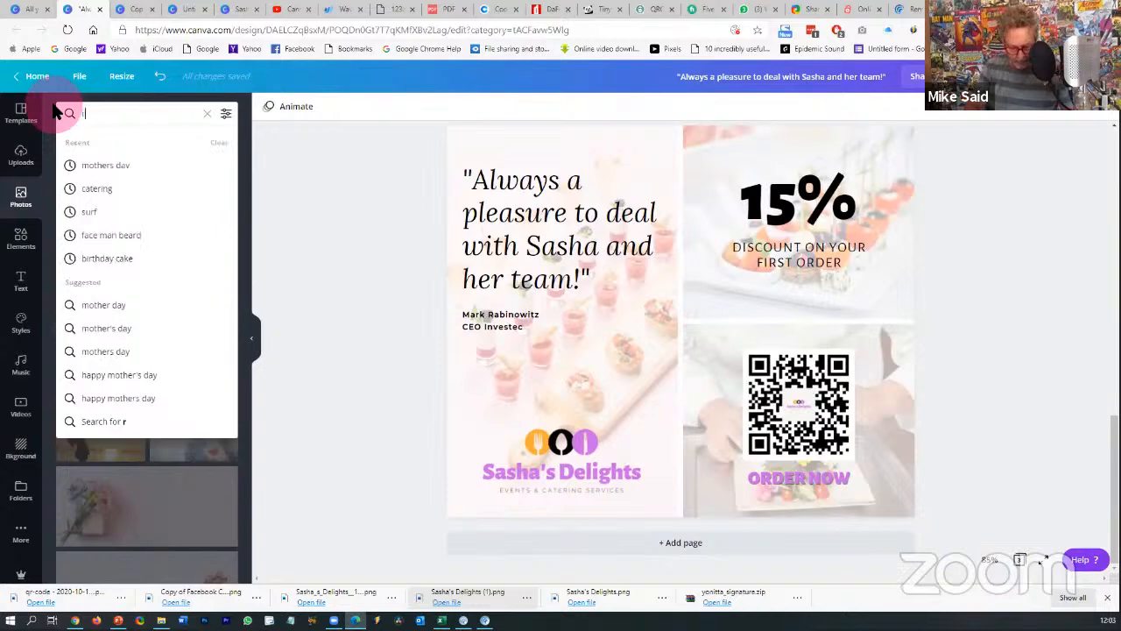
text(rugby)
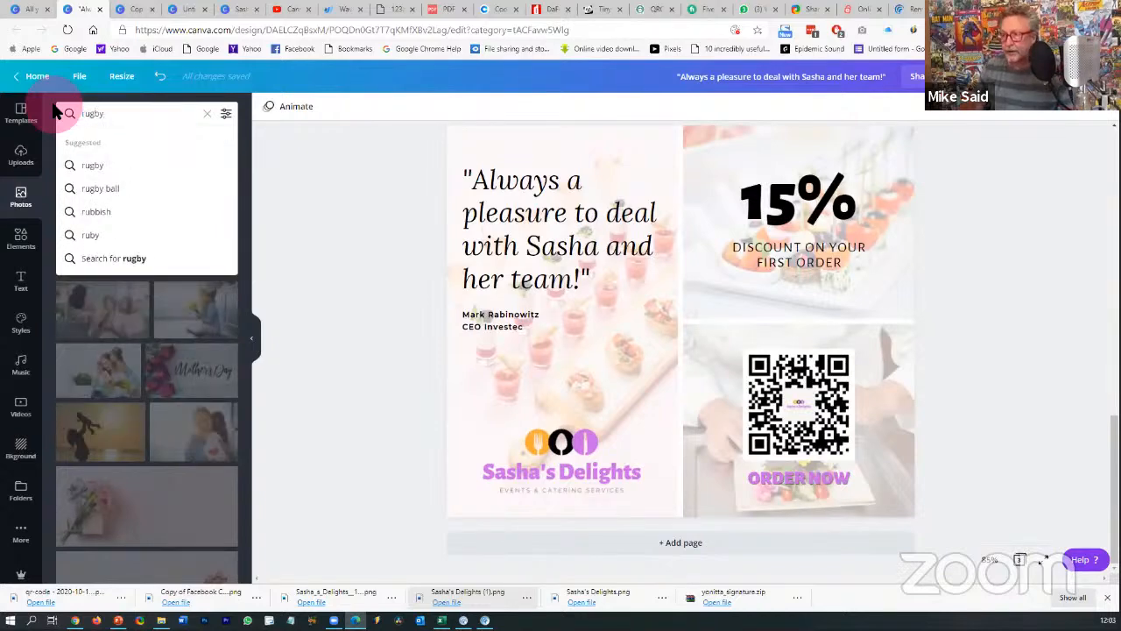
click(87, 165)
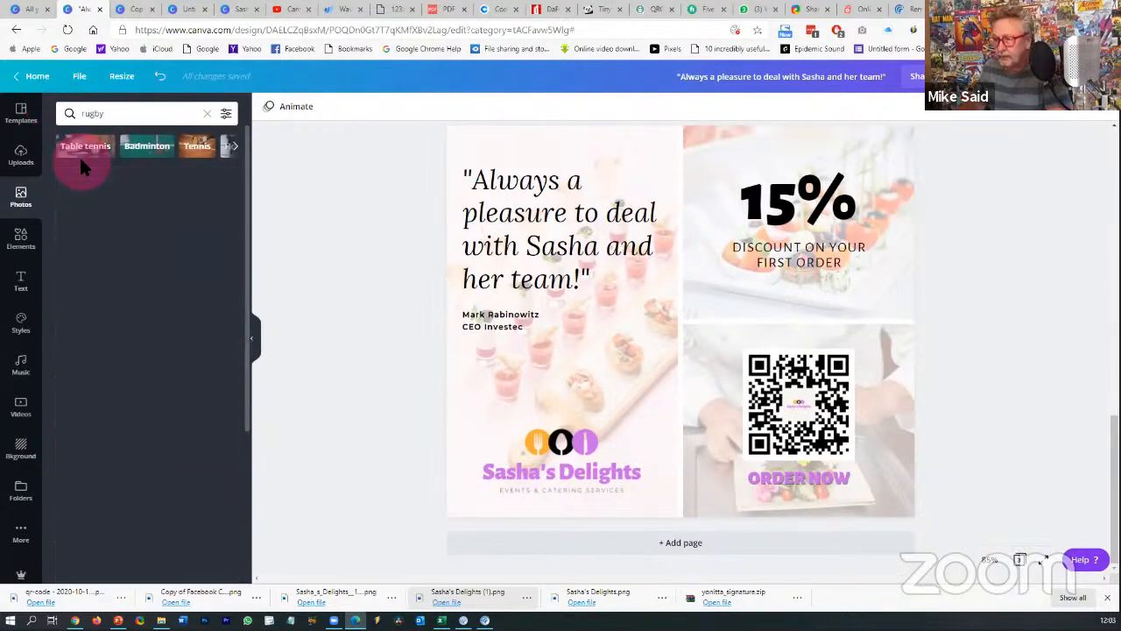
scroll(68, 292, down, 5)
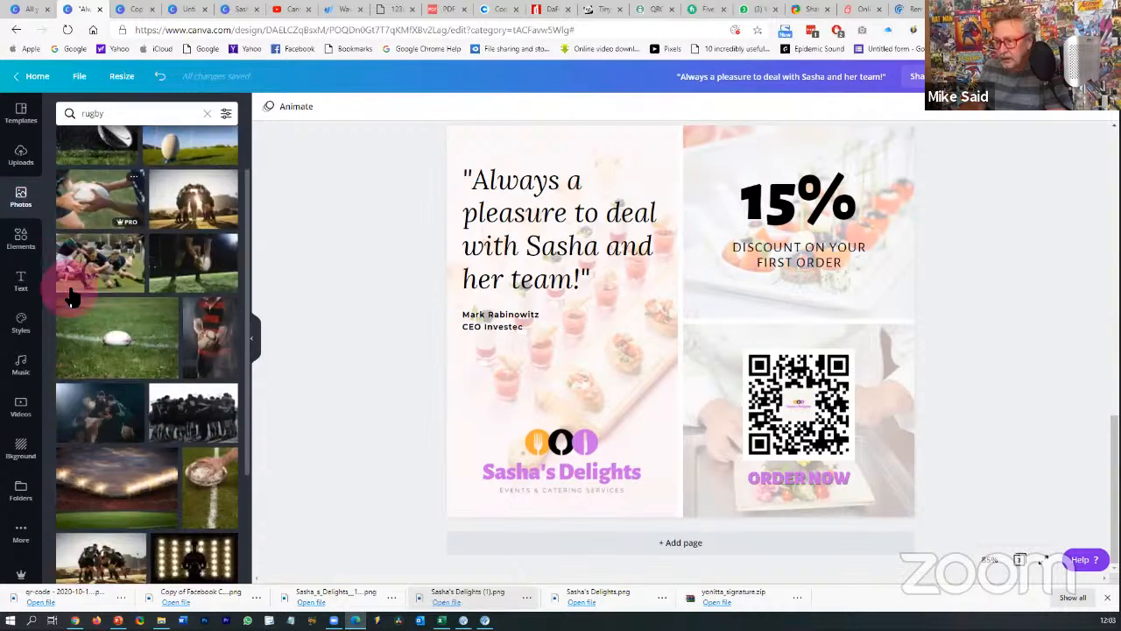
scroll(72, 294, up, 5)
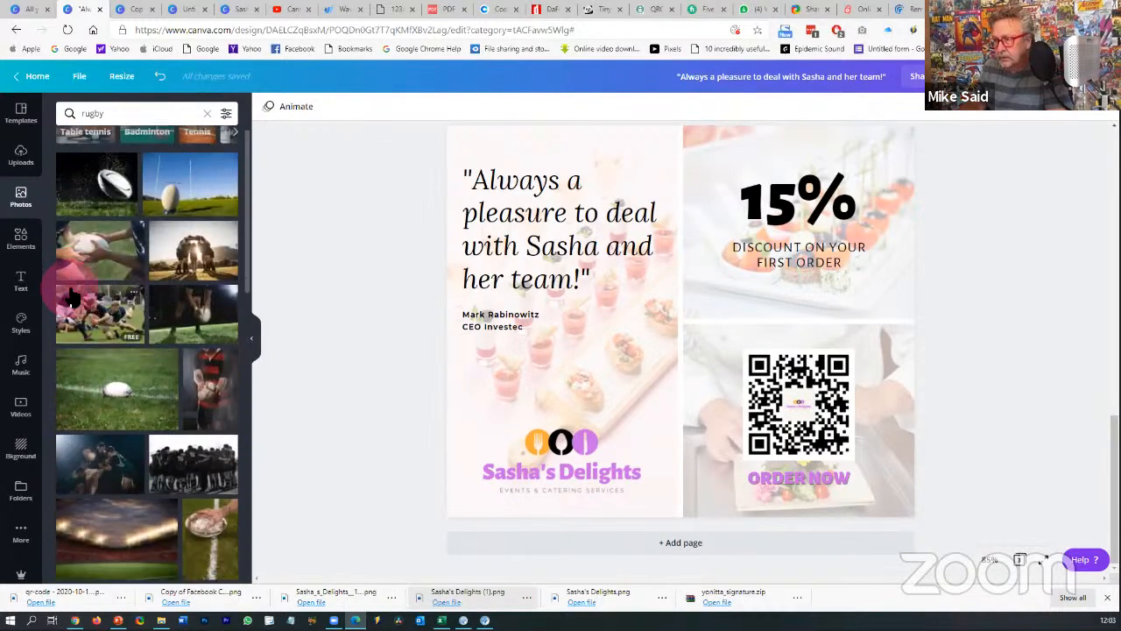
drag(191, 274, 578, 340)
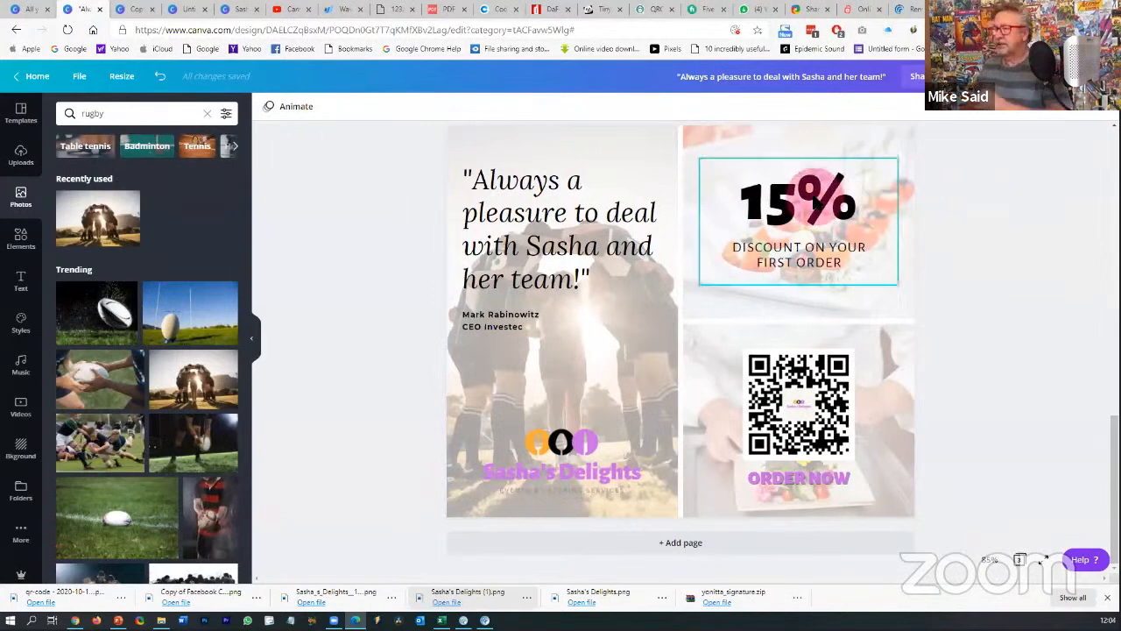
- Replace page 3's 15% headline with SUPPORT THE BOKKE
click(816, 201)
double_click(818, 198)
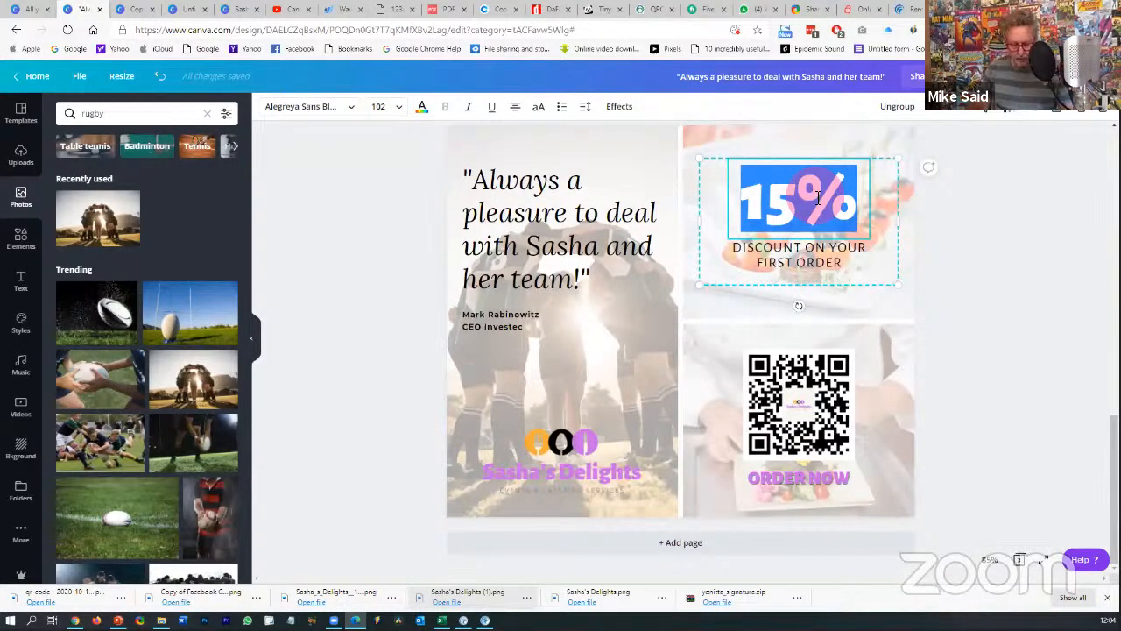
text(SUPPORT)
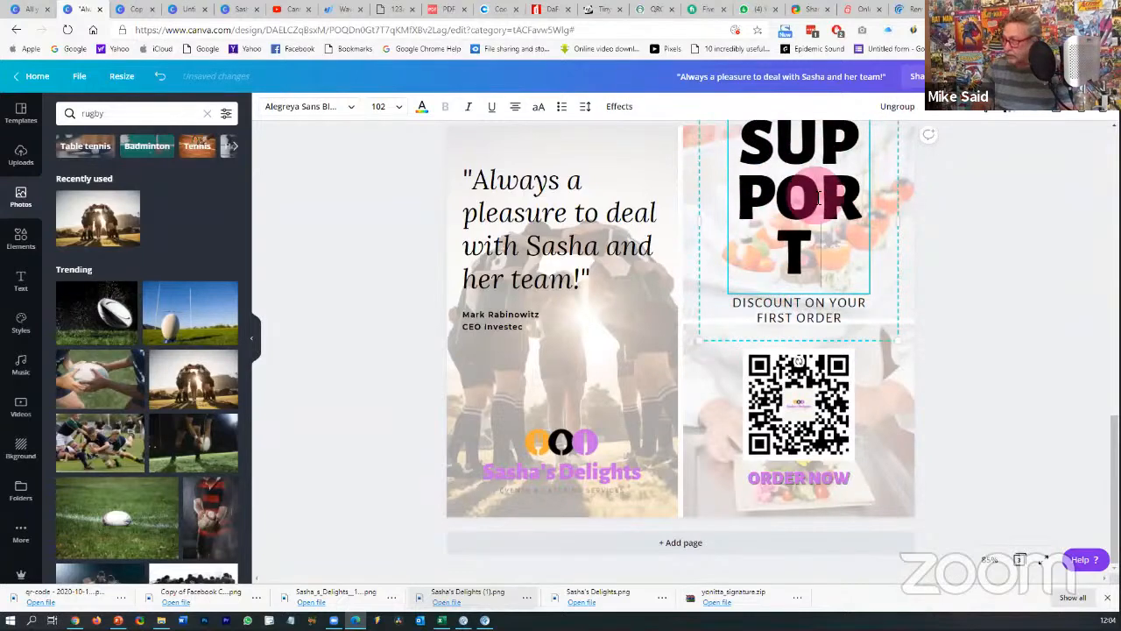
text( YTHJ)
key(BackSpace)
key(BackSpace)
key(BackSpace)
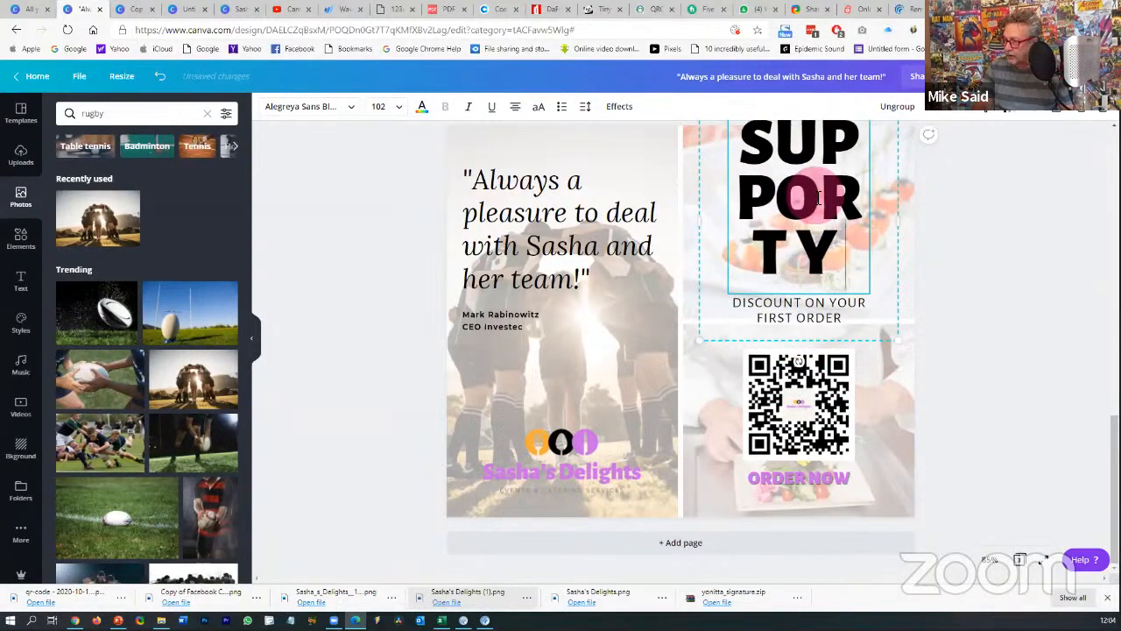
key(BackSpace)
key(BackSpace)
text(THE)
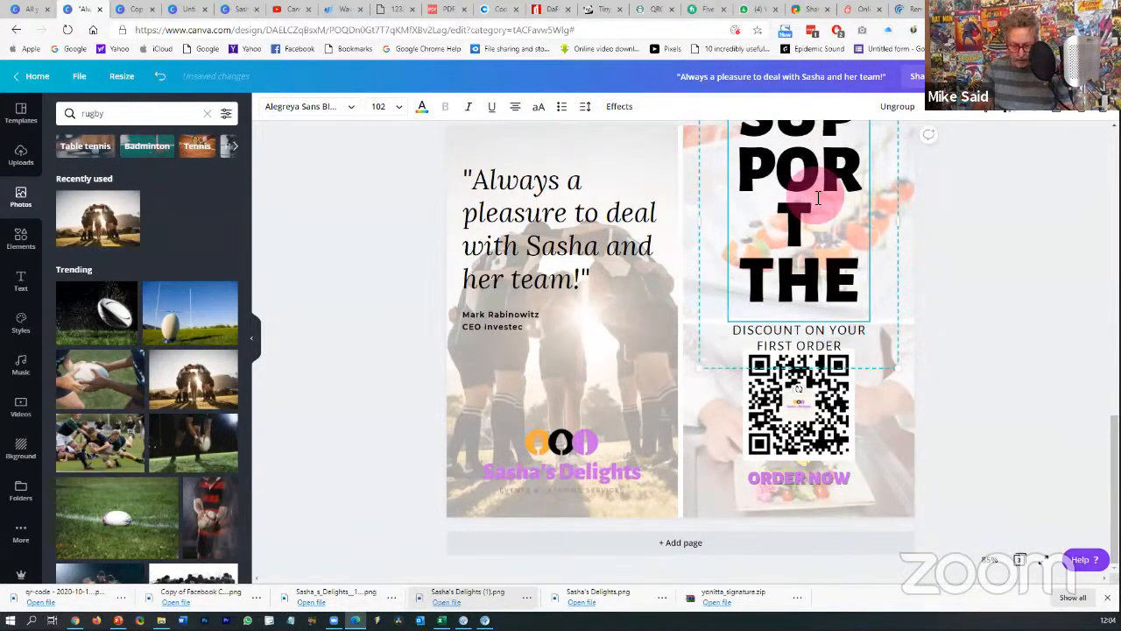
text( BOKKE)
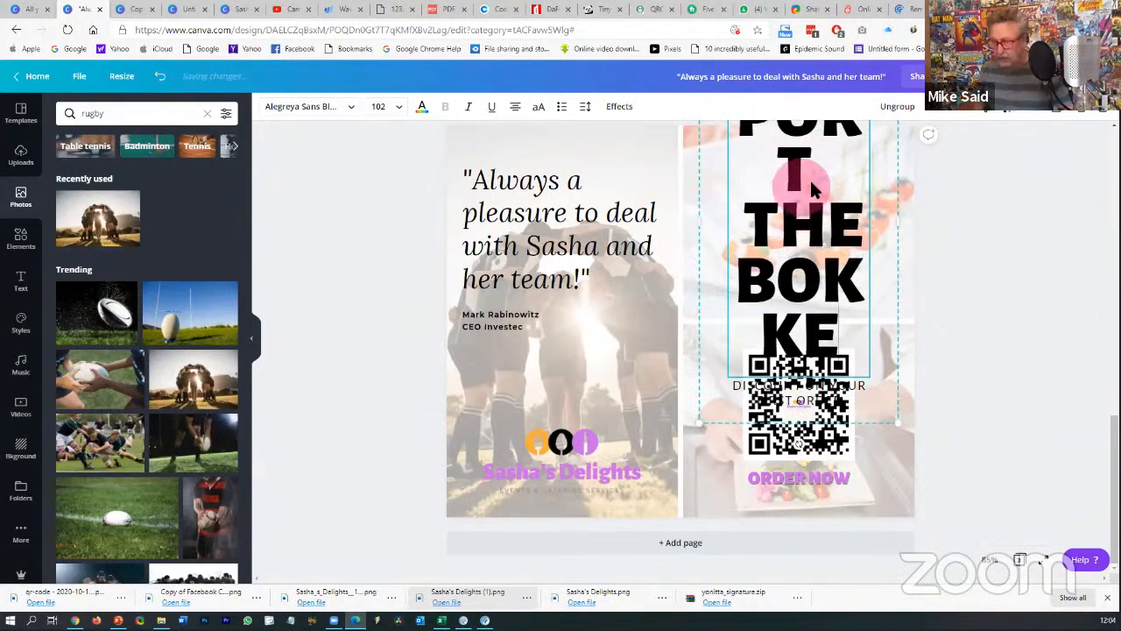
click(1034, 216)
- Break the headline onto two lines after SUPPORT and set its font size to 42
click(860, 219)
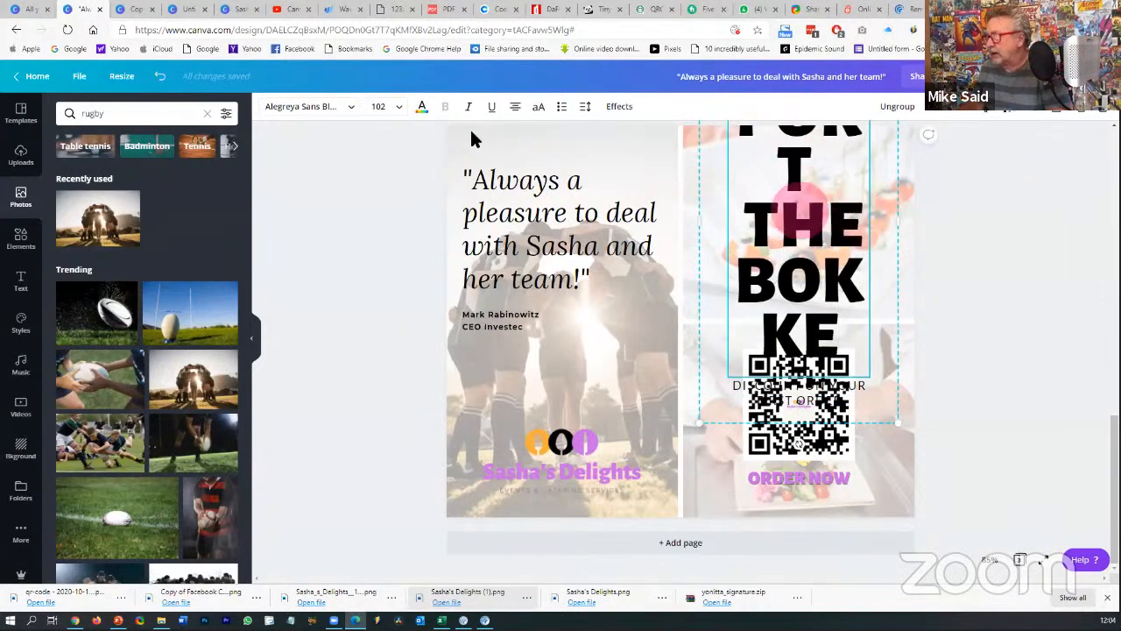
click(402, 109)
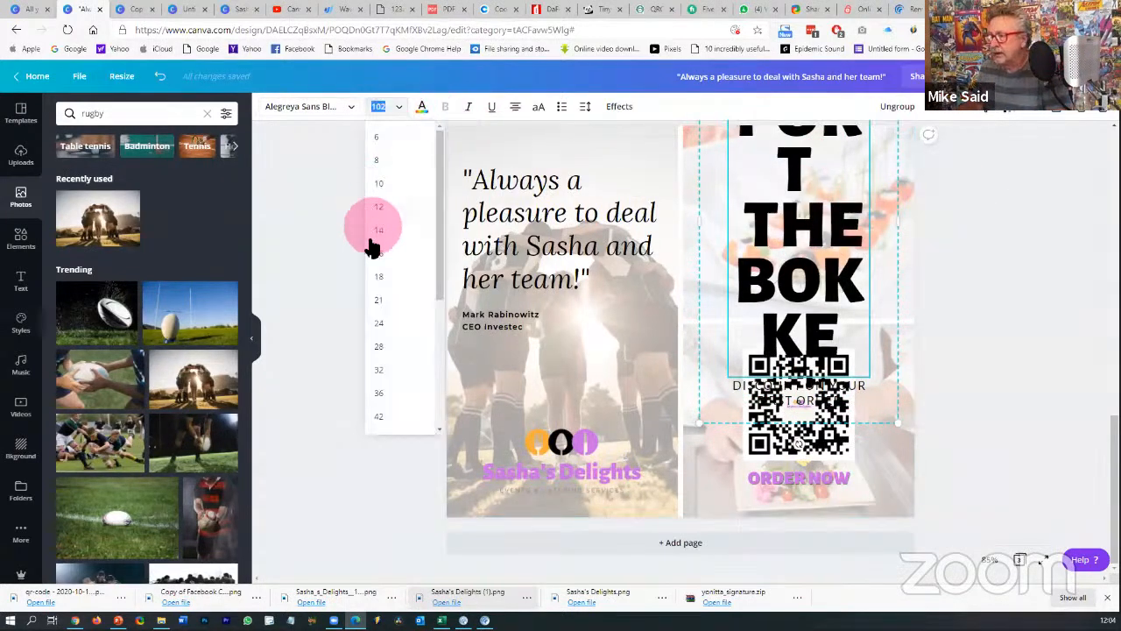
click(378, 298)
click(795, 197)
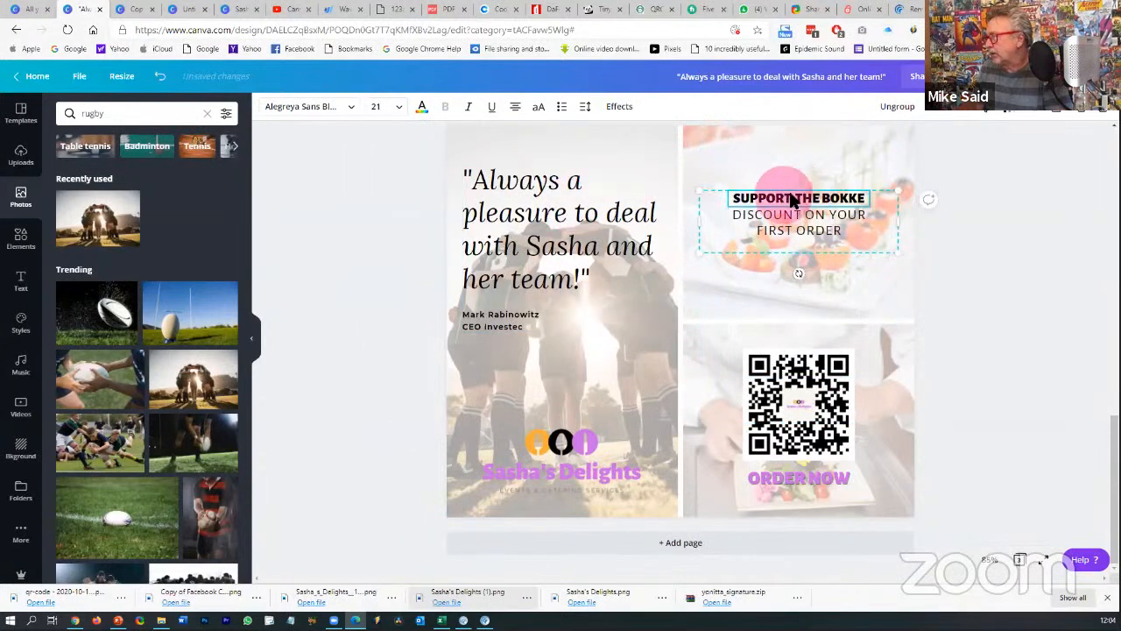
key(Return)
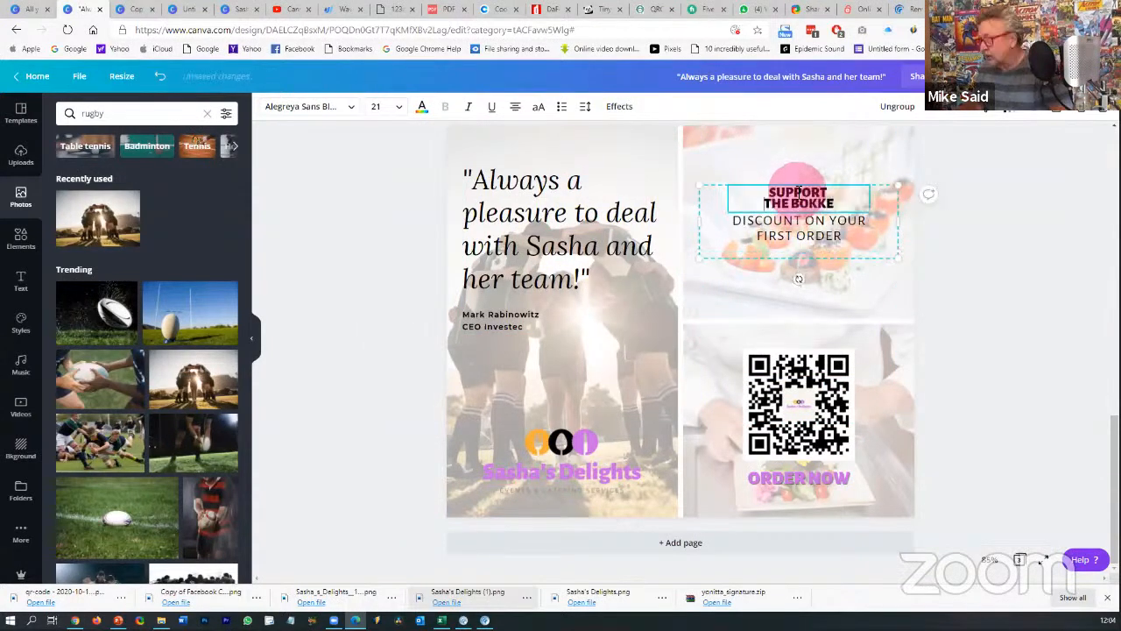
drag(833, 201, 794, 200)
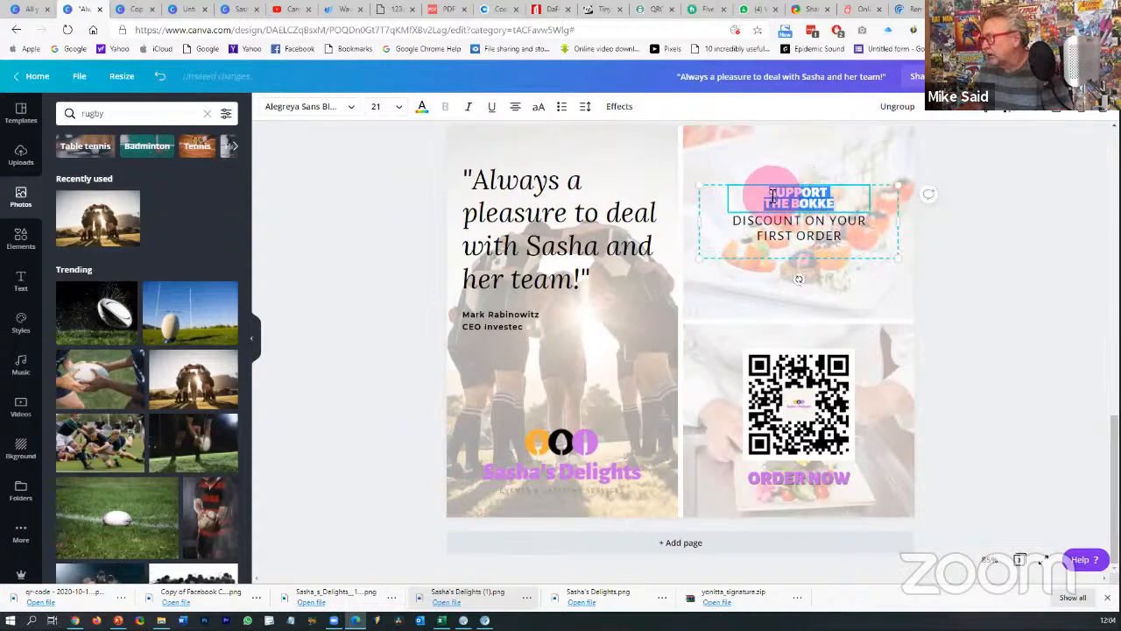
click(375, 106)
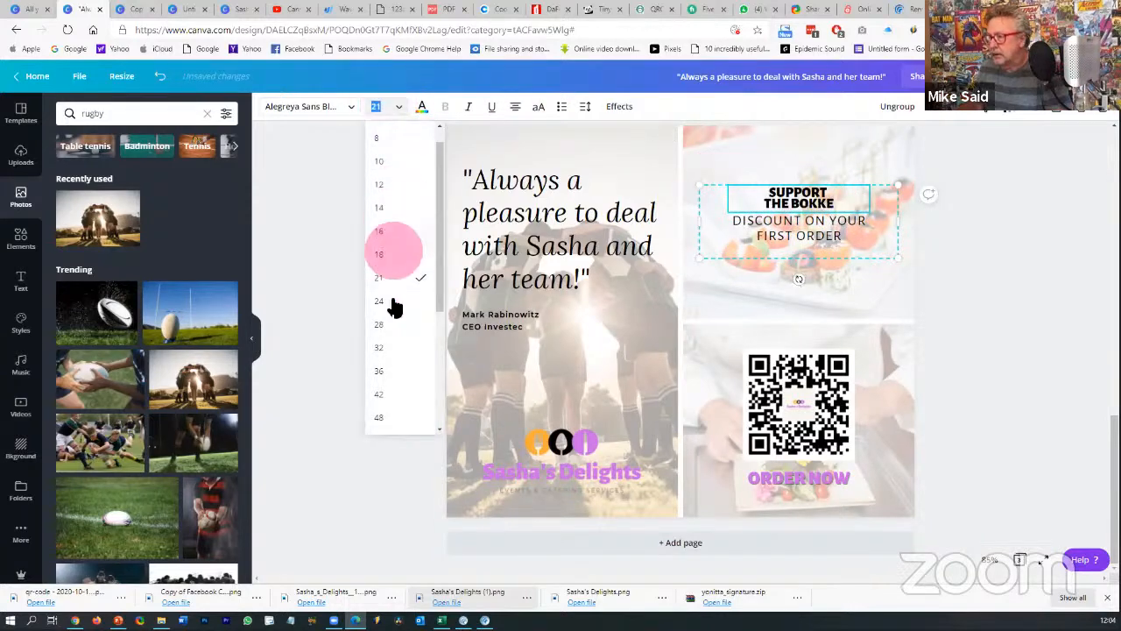
click(386, 347)
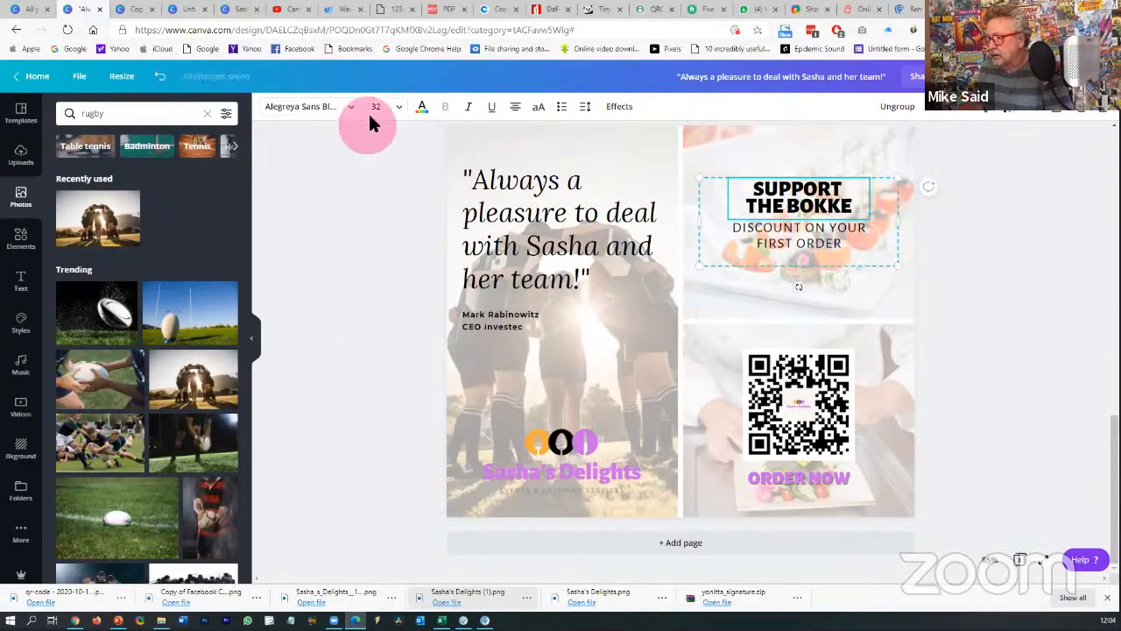
click(375, 106)
click(391, 326)
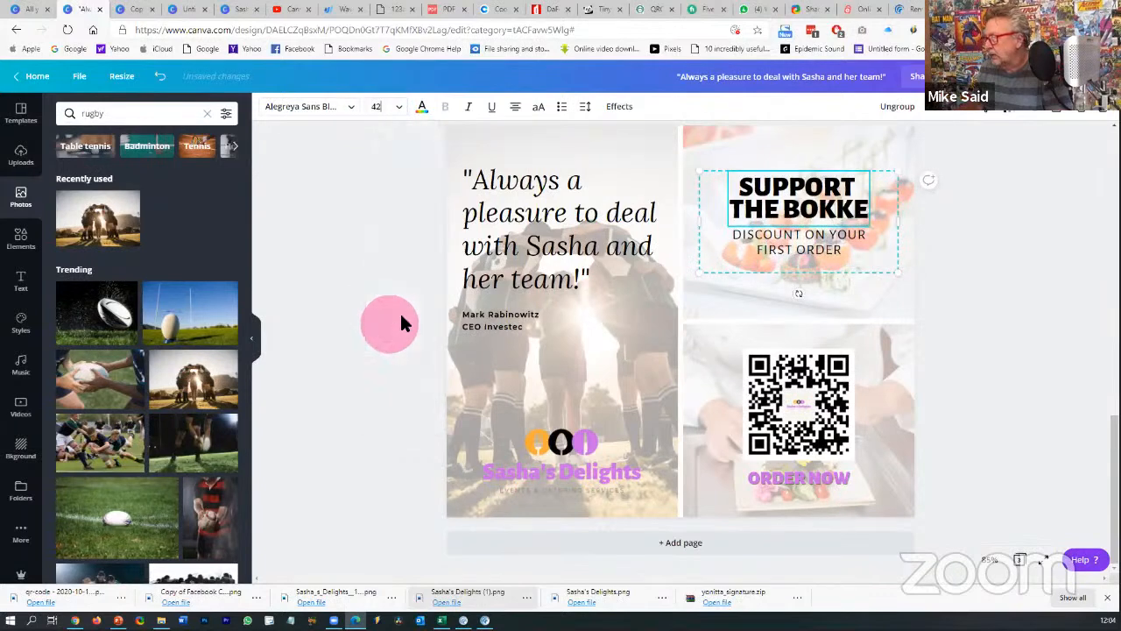
click(1003, 262)
- Change the discount tagline to ORDER YOUR PLATTERS TODAY
double_click(814, 234)
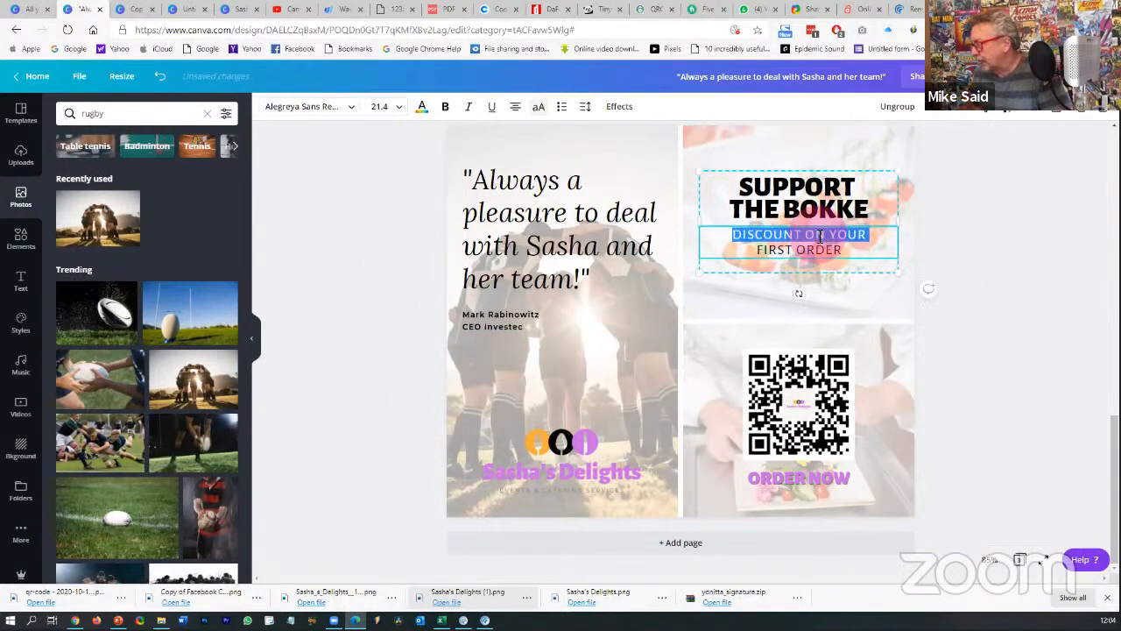
drag(843, 249, 732, 232)
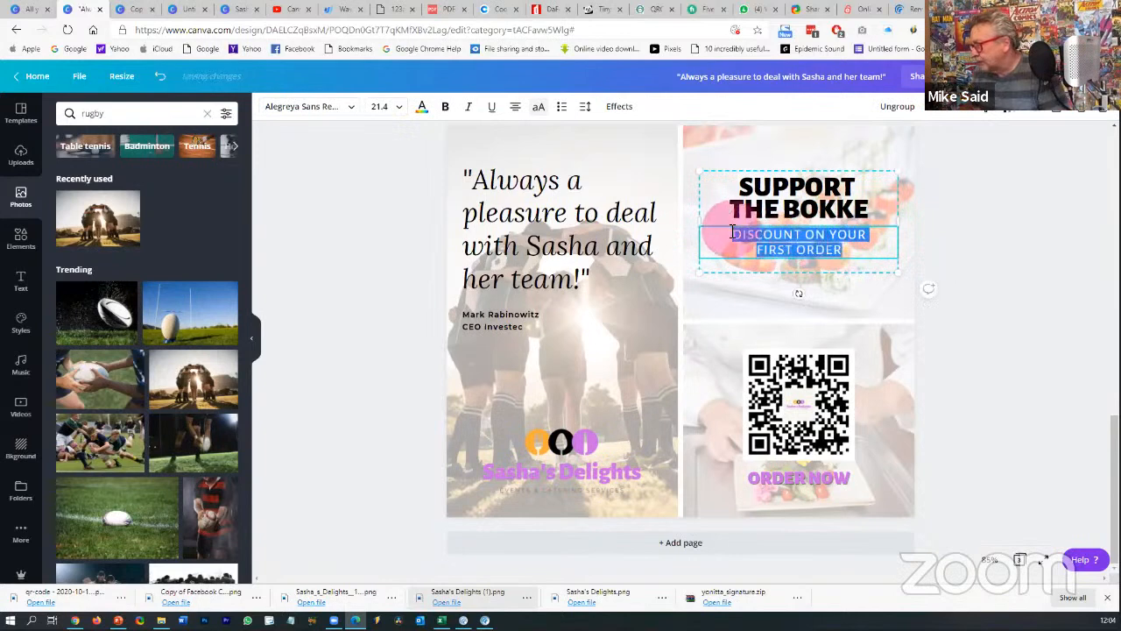
text(ORDER YOUR PL)
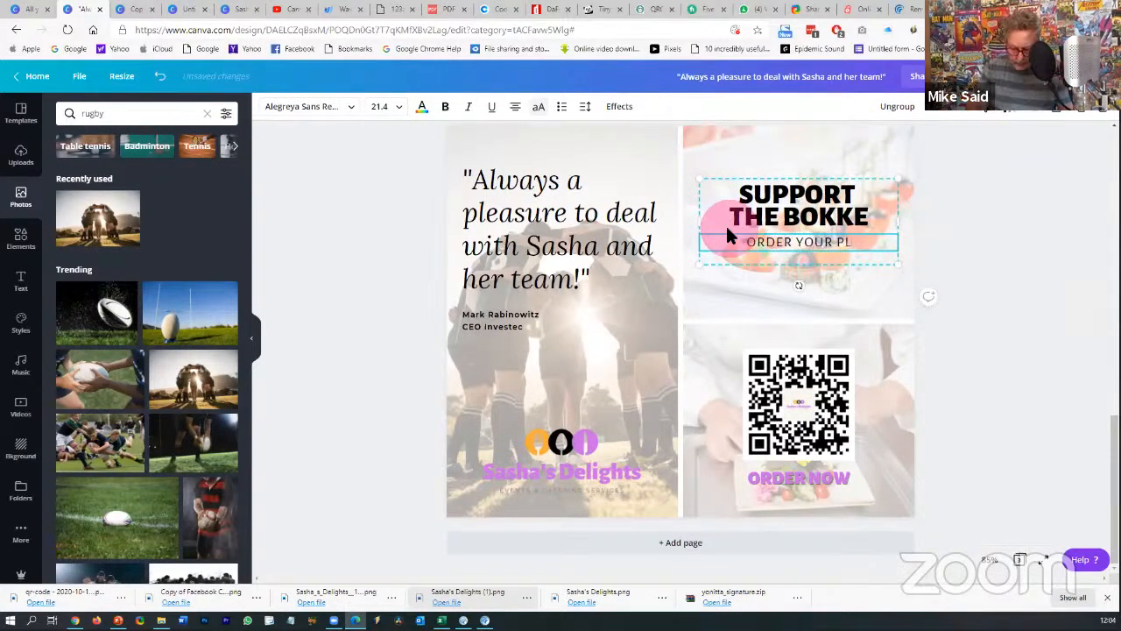
text(ATTERS)
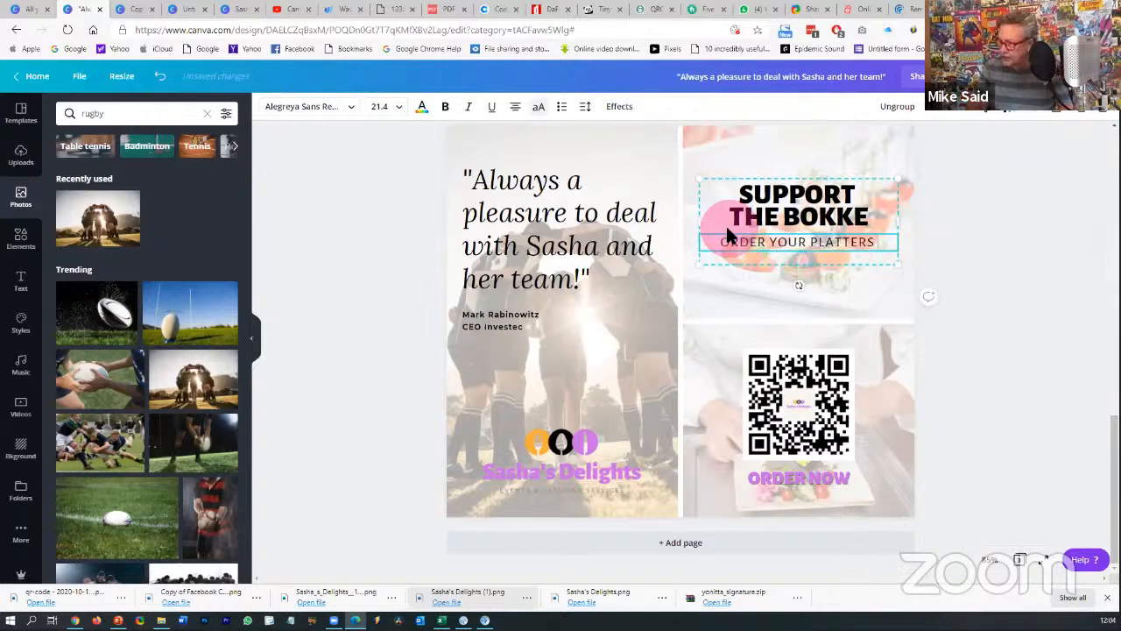
text( TODAY)
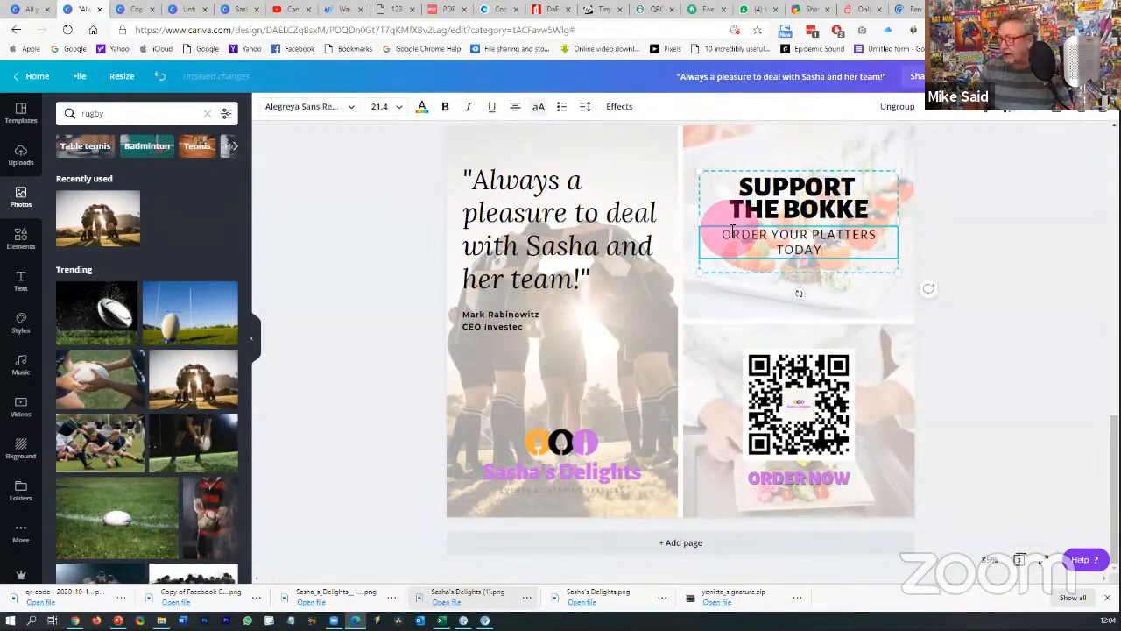
click(969, 242)
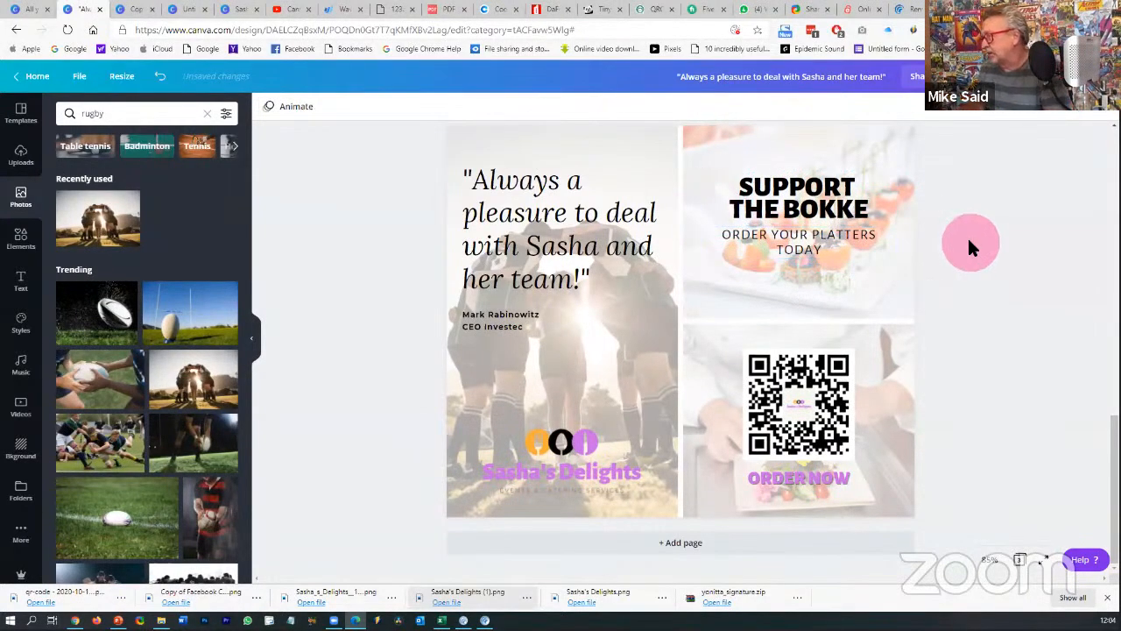
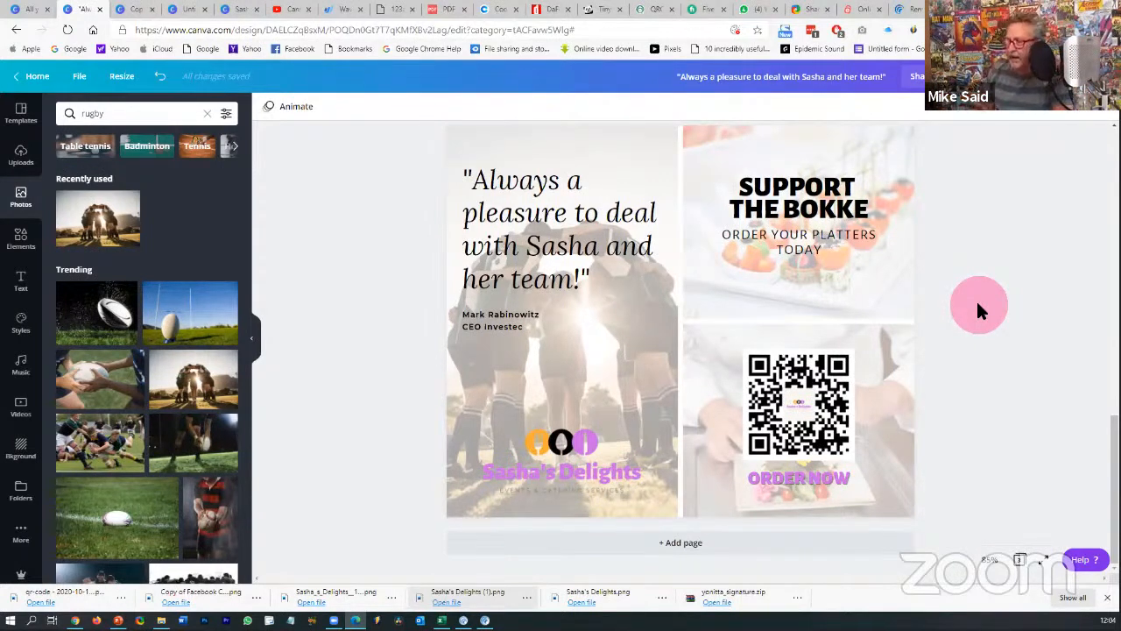
- Scroll through the design and check the SUPPORT THE BOKKE text group
scroll(981, 302, up, 8)
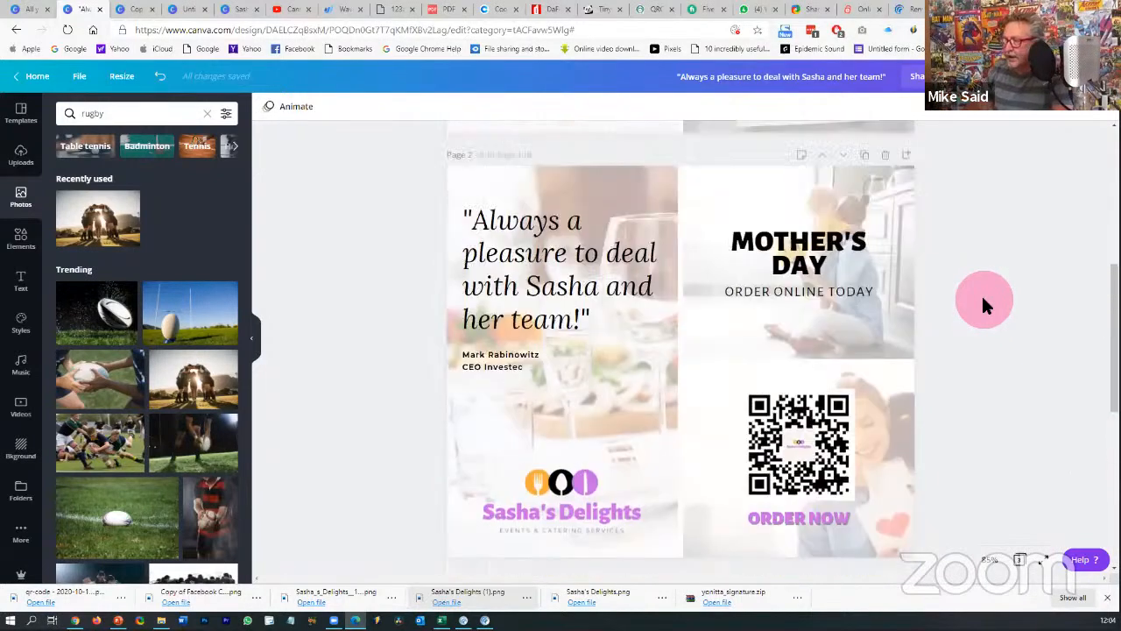
scroll(981, 303, down, 5)
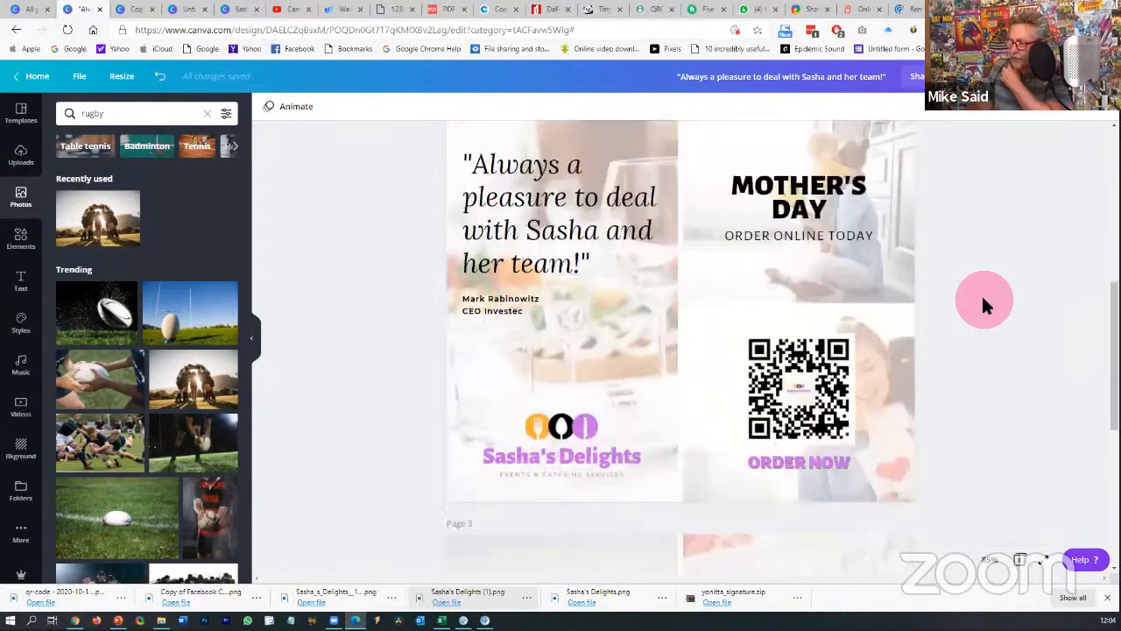
scroll(981, 302, down, 3)
scroll(981, 303, up, 6)
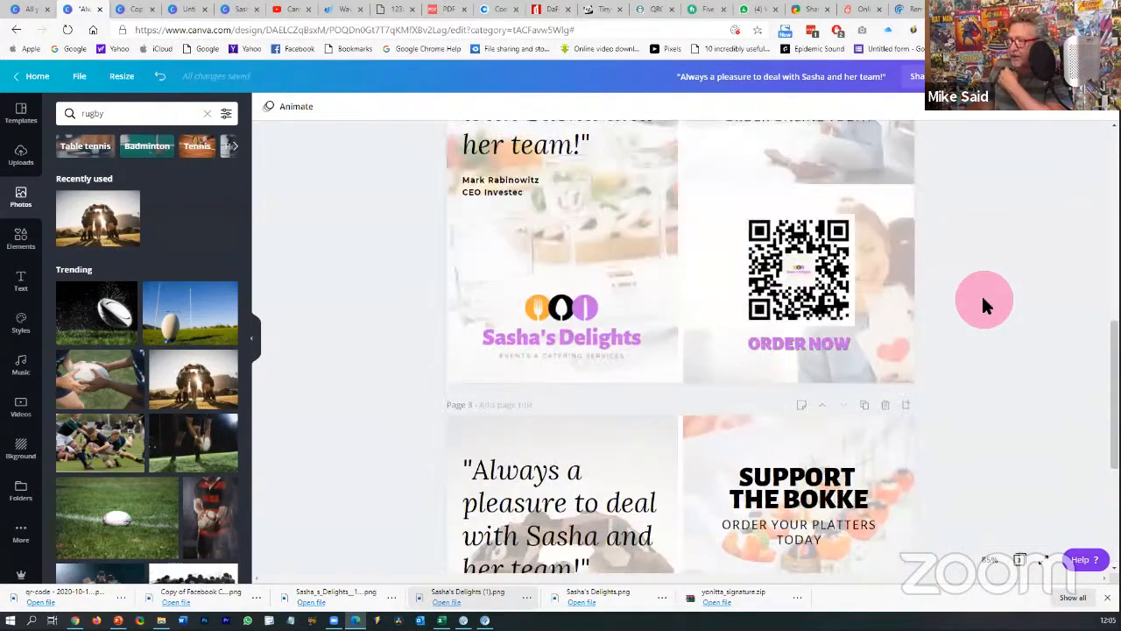
scroll(983, 304, up, 4)
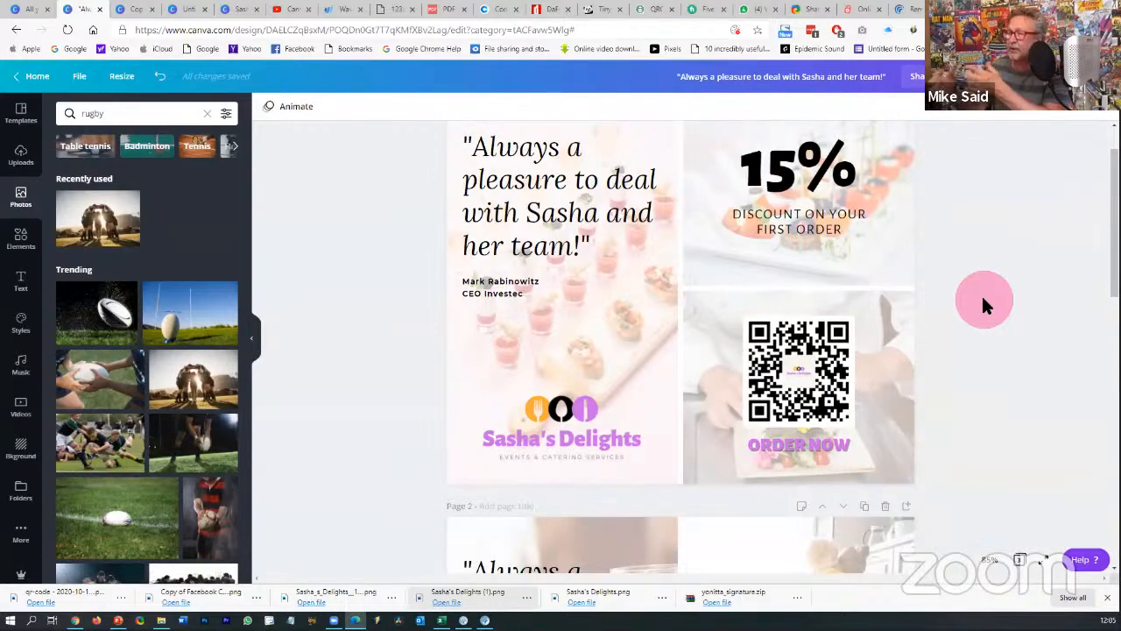
scroll(960, 289, down, 1)
scroll(960, 292, down, 7)
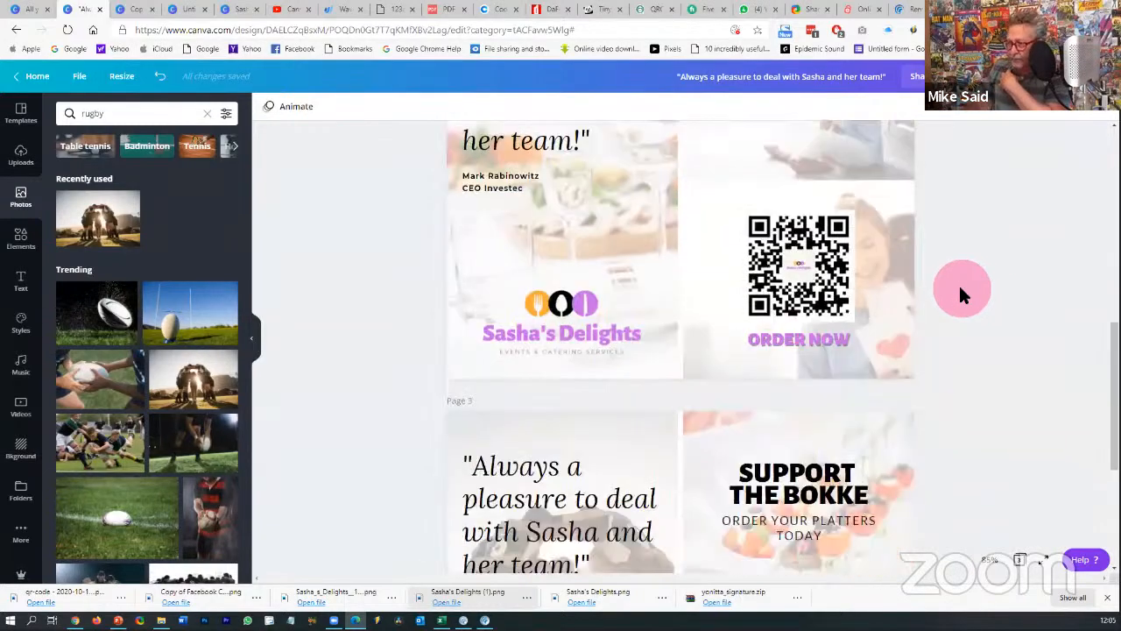
scroll(960, 295, down, 2)
scroll(961, 295, up, 8)
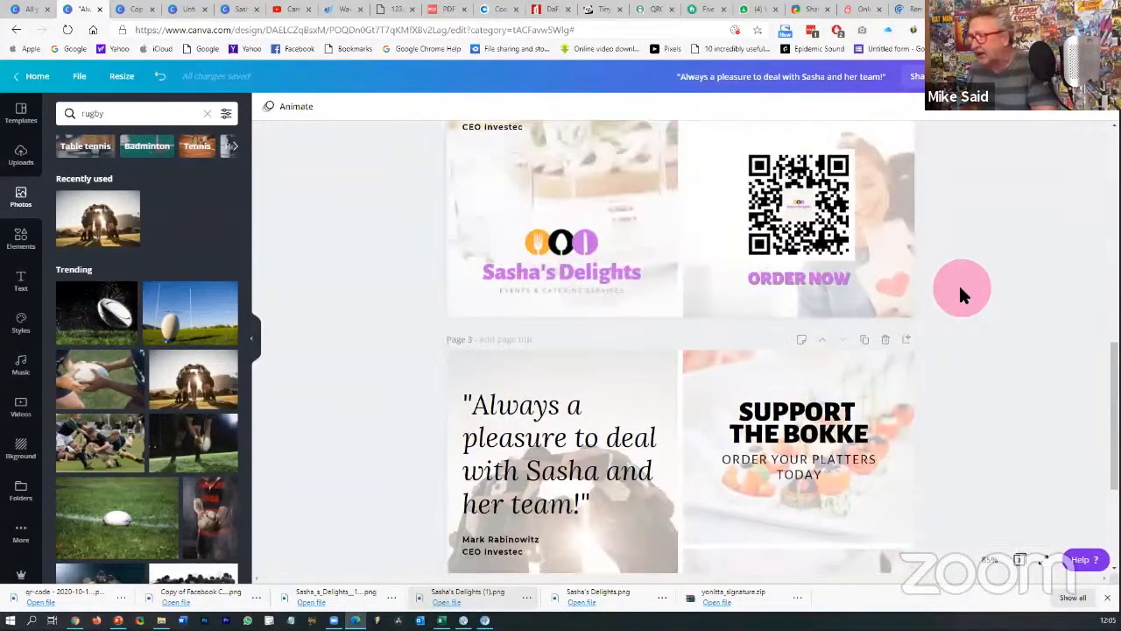
scroll(961, 293, up, 2)
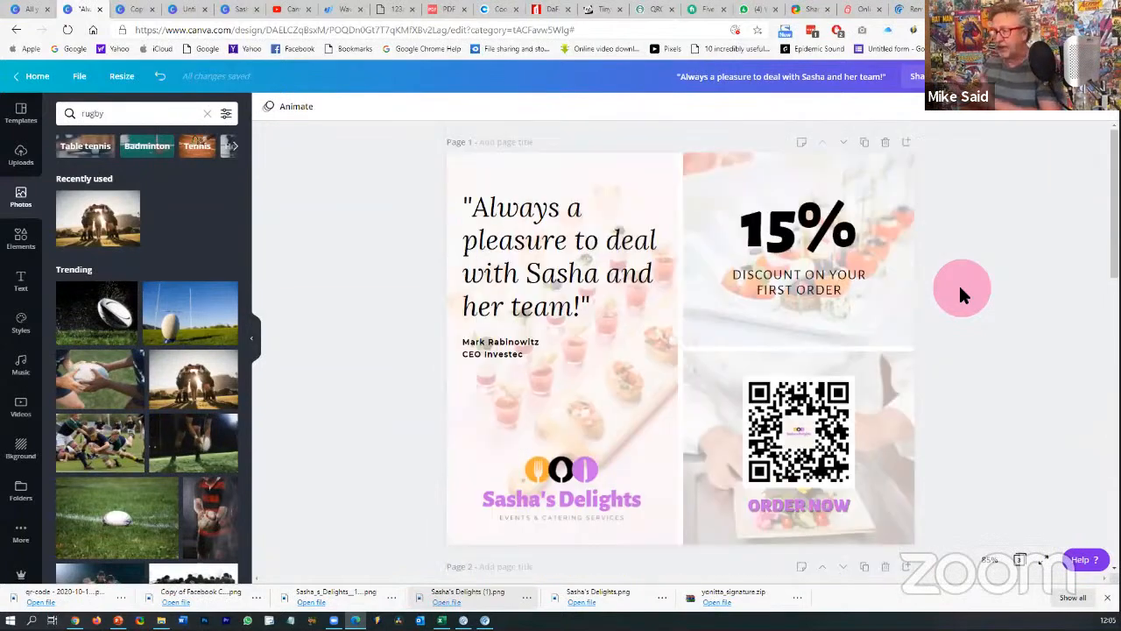
scroll(961, 294, down, 10)
scroll(960, 293, down, 2)
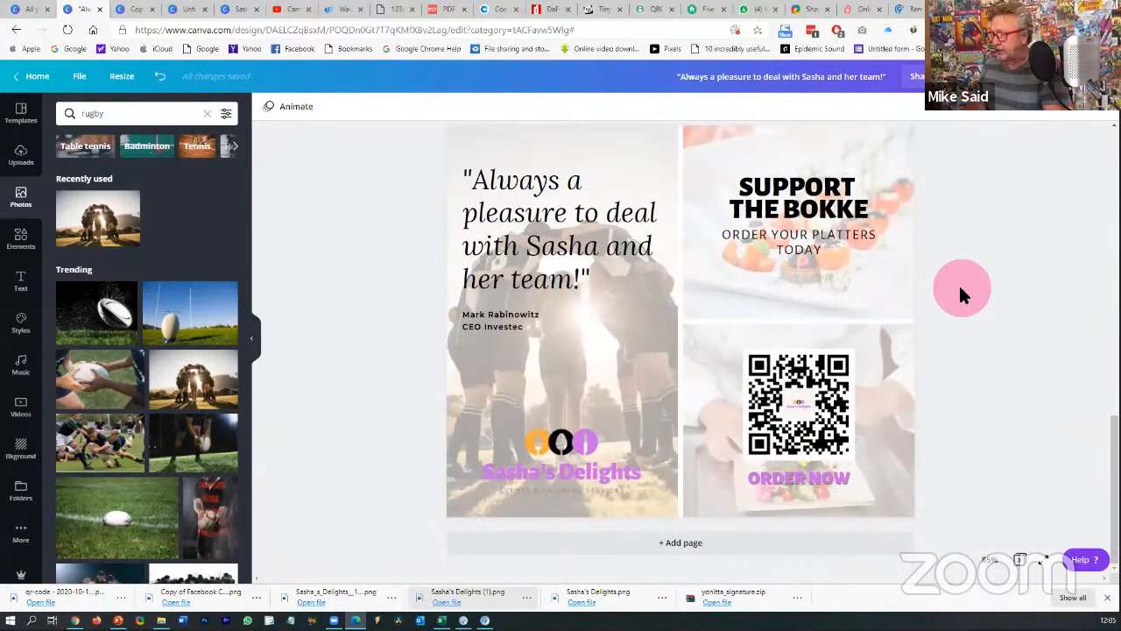
click(855, 211)
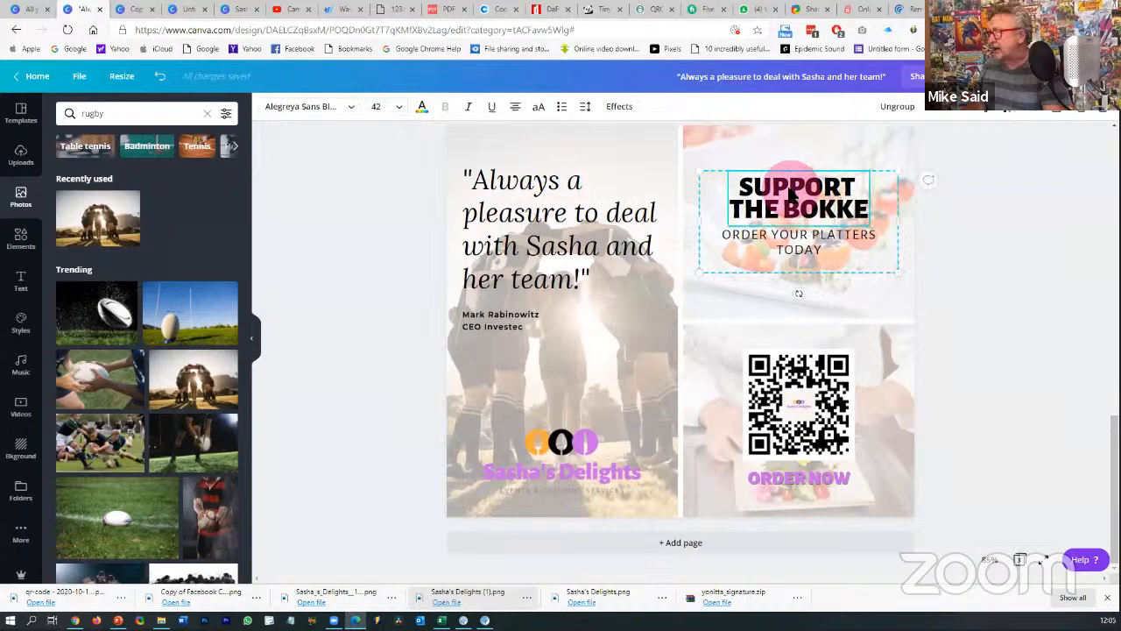
click(999, 219)
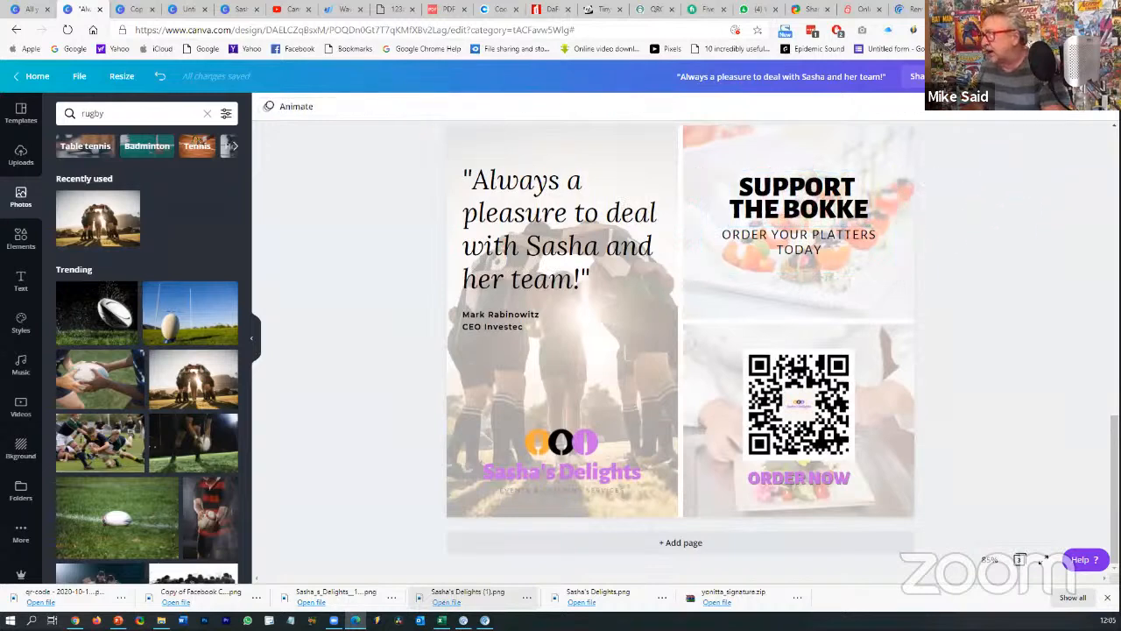
- Run a Bing image search for 'springbok logo transparent' in a new tab
key(ctrl+t)
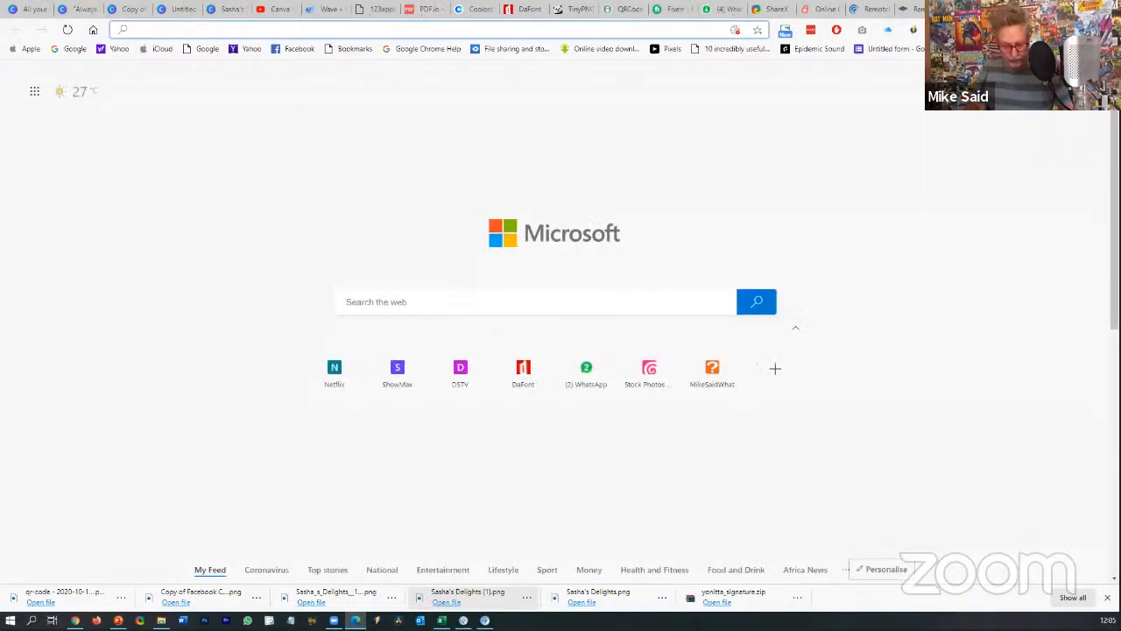
text(spri)
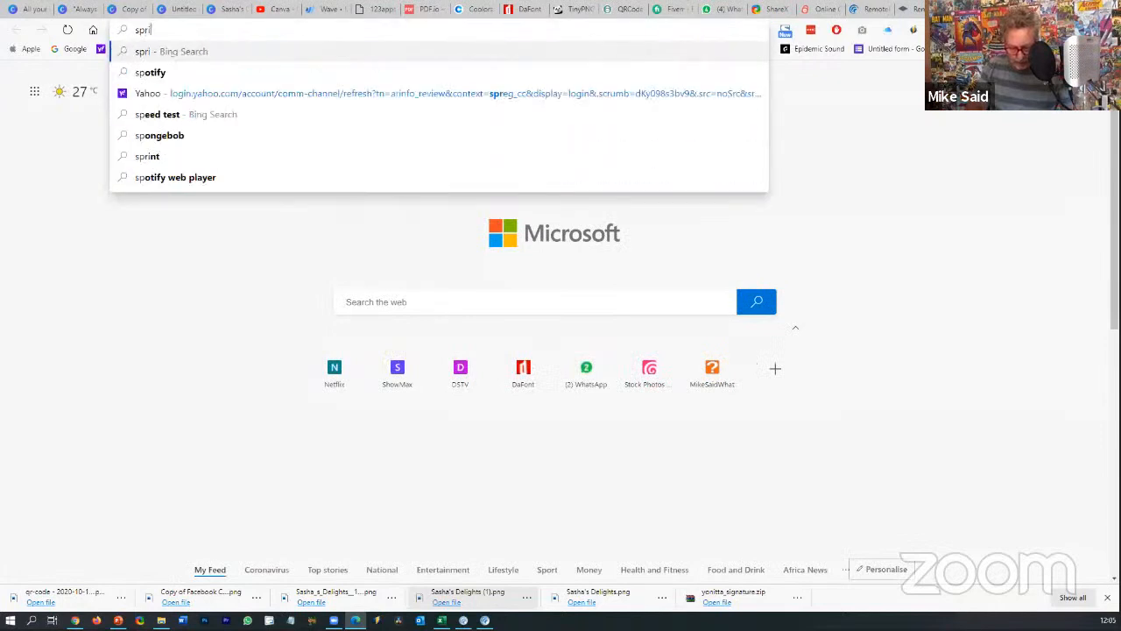
text(ngbok logo)
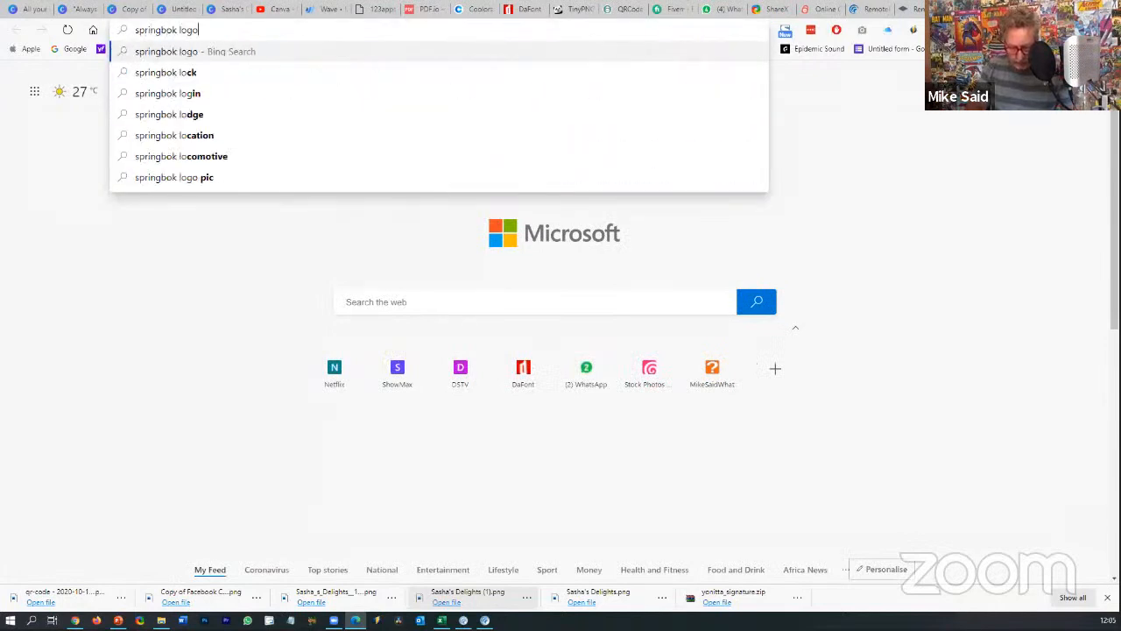
key(Return)
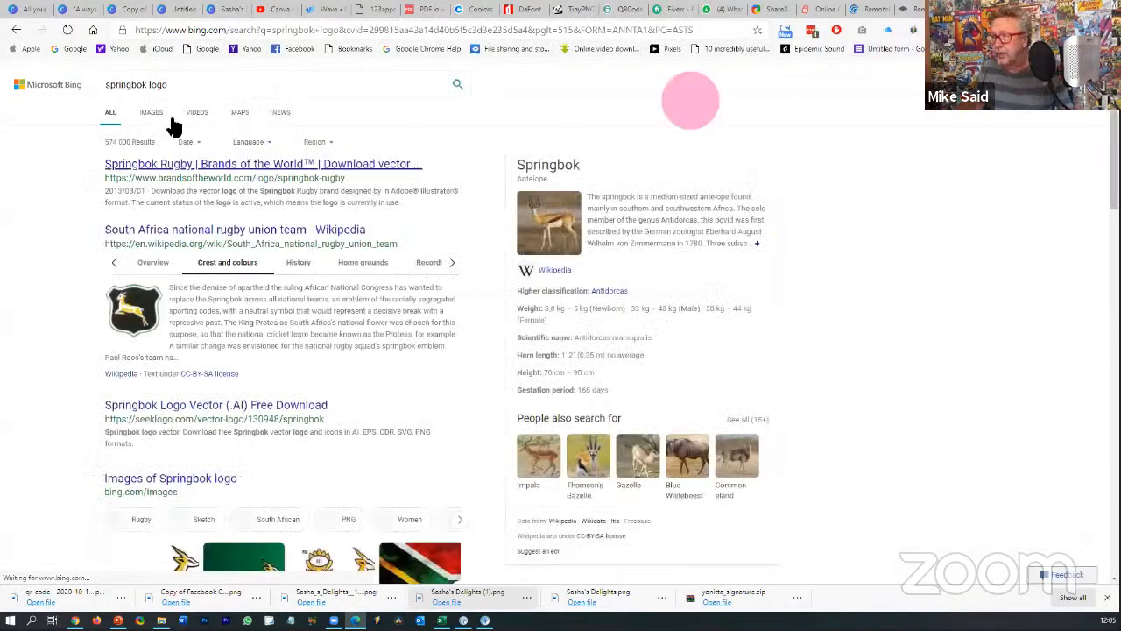
click(154, 114)
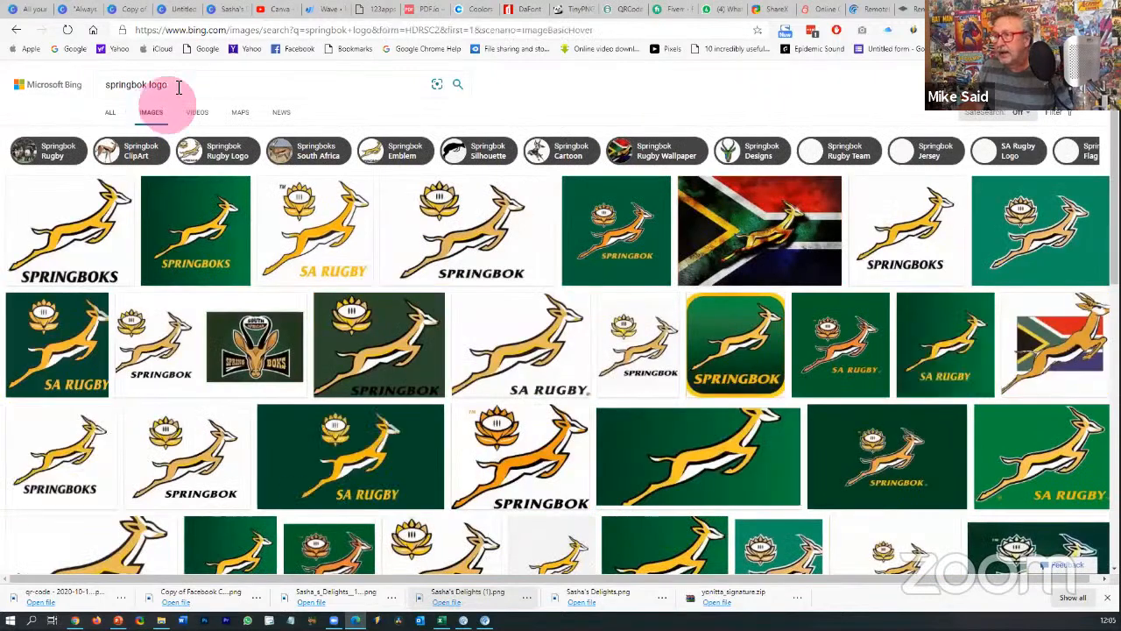
click(179, 85)
text(trans)
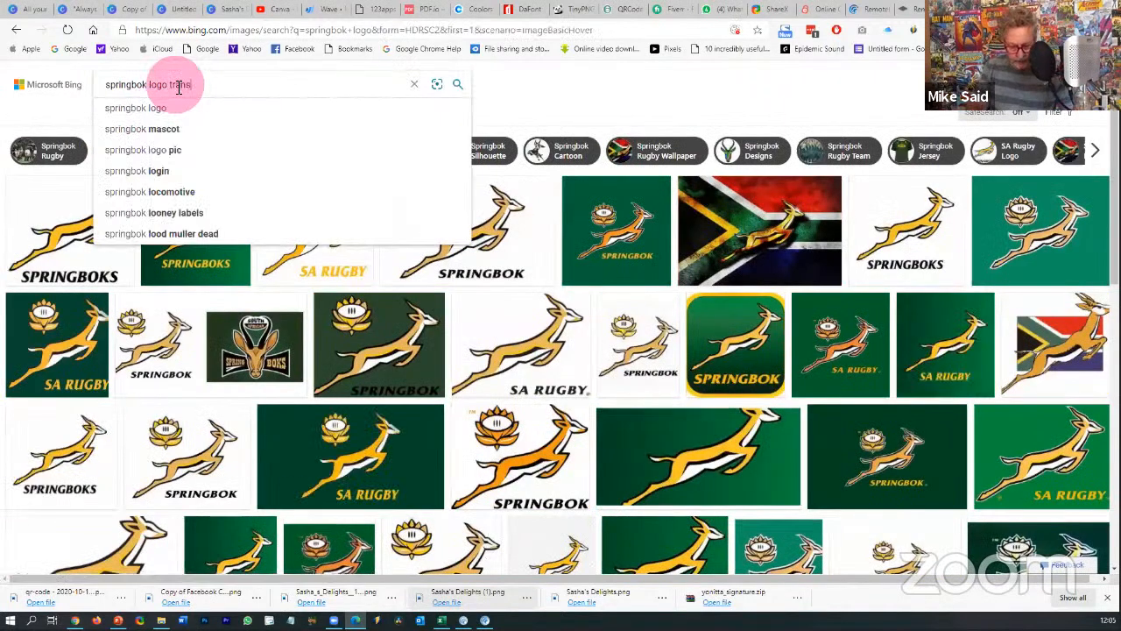
text(parent)
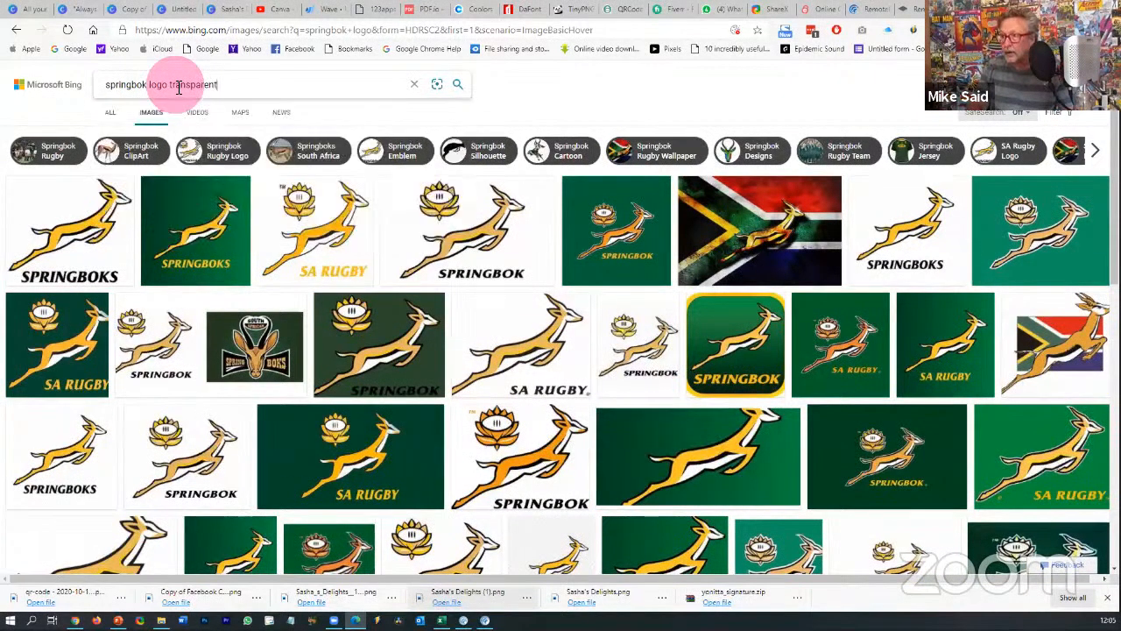
key(Return)
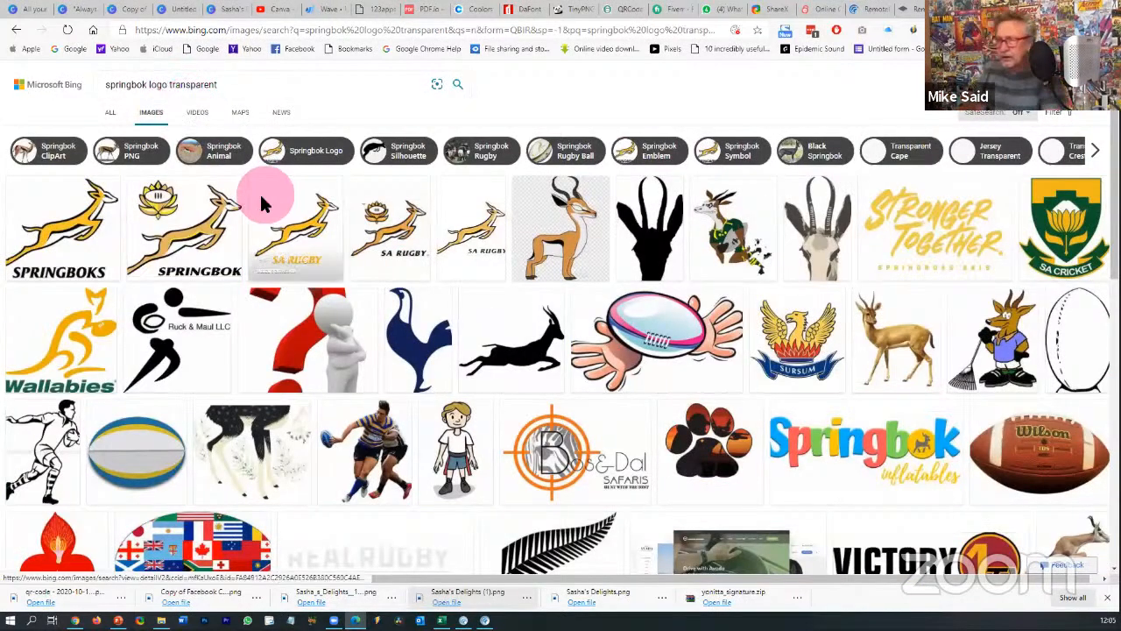
- Copy the Stronger Together Springboks 2019 image and return to Canva
click(956, 243)
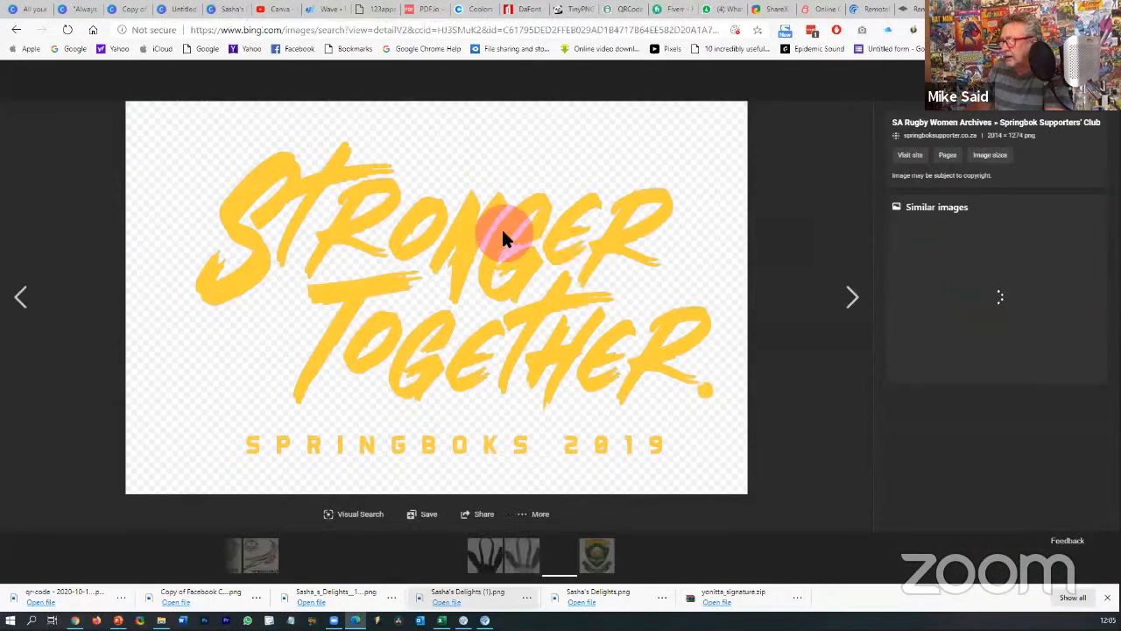
right_click(504, 230)
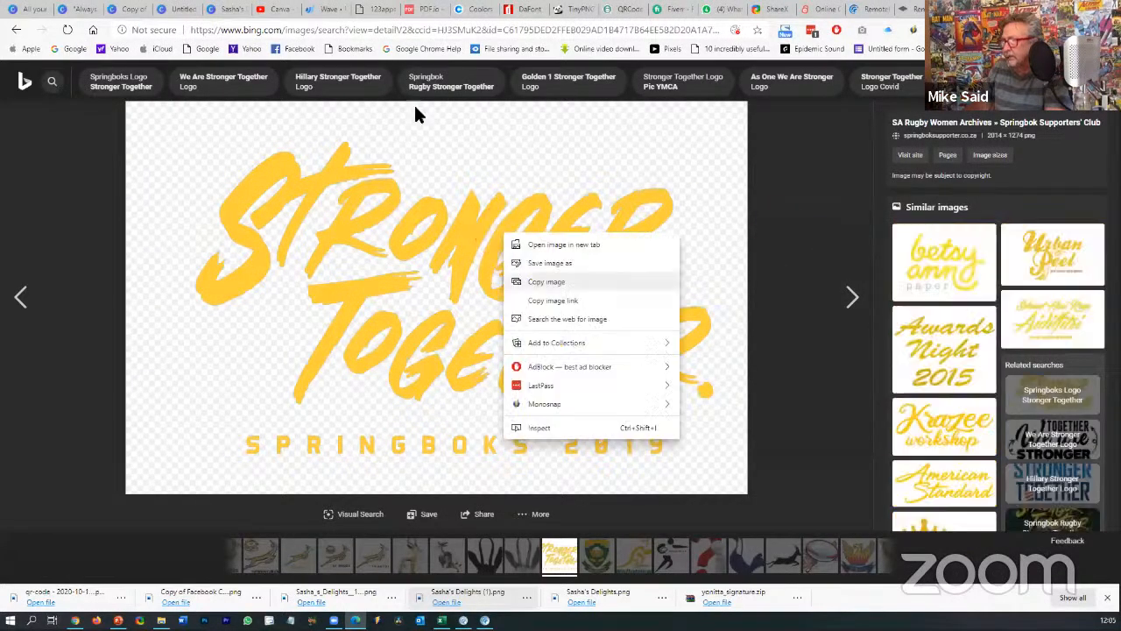
click(368, 97)
click(127, 11)
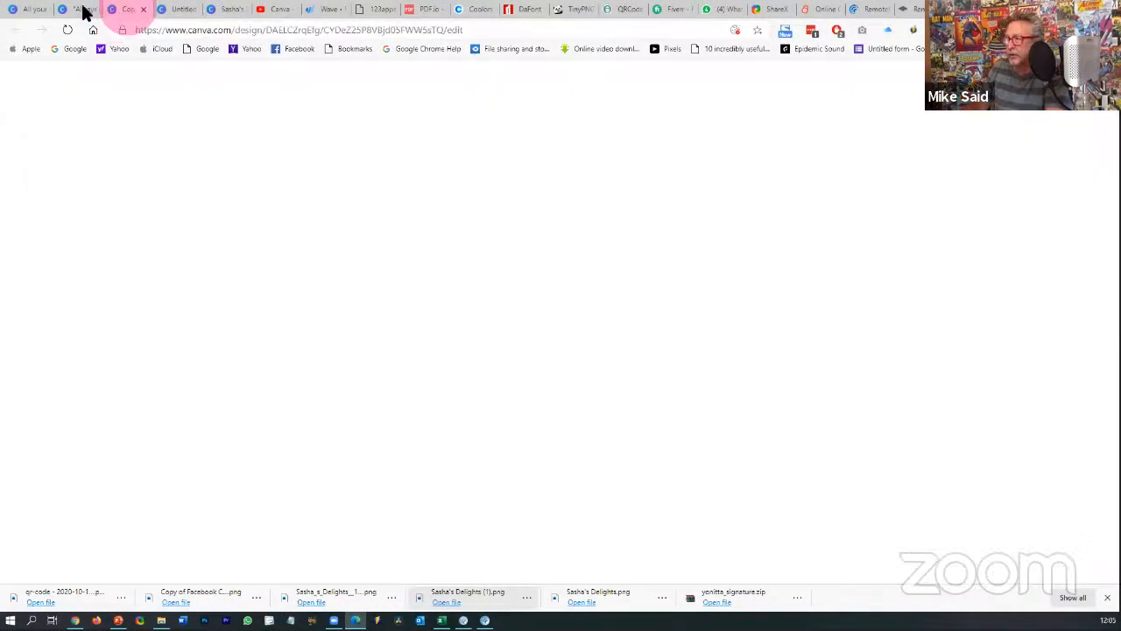
- Paste the Stronger Together image into the rugby design and shrink it to about 145 by 92
click(84, 11)
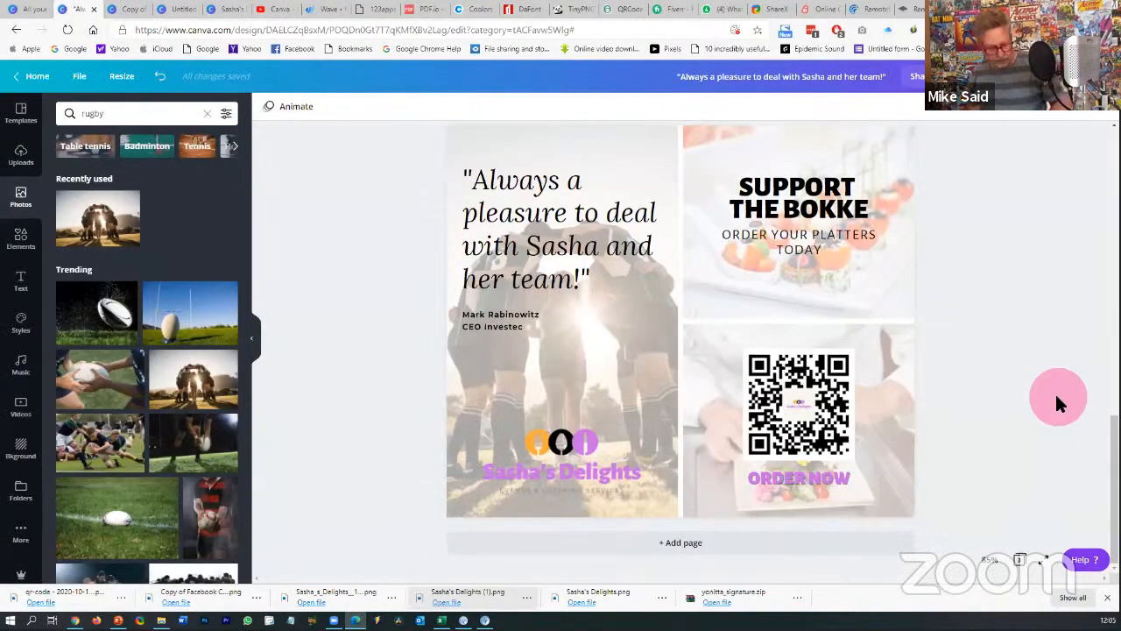
key(ctrl+v)
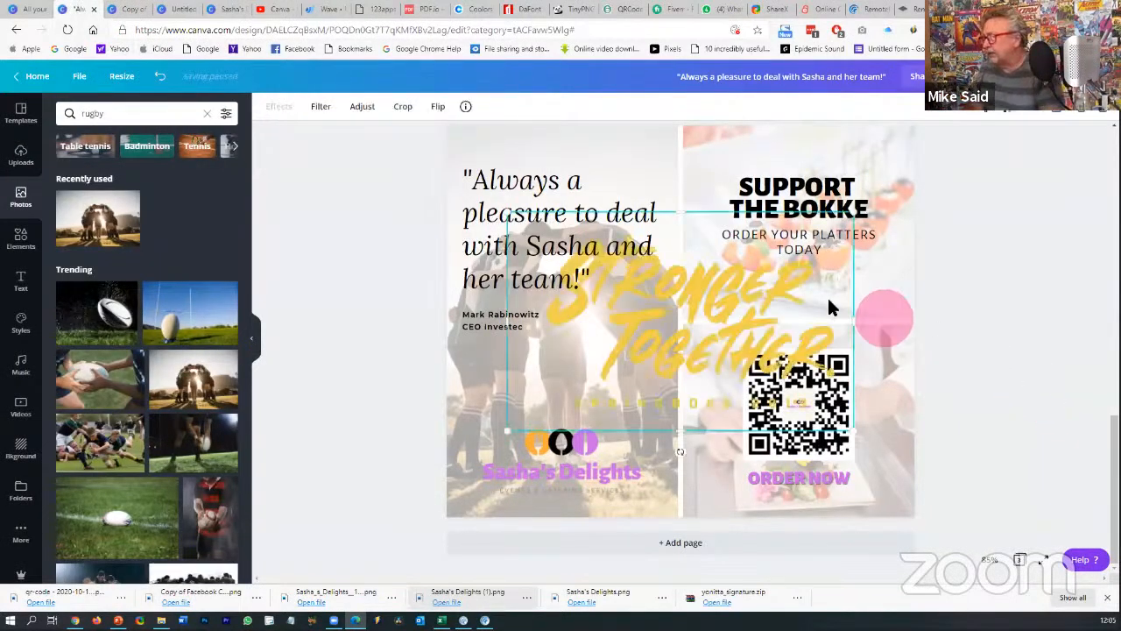
drag(854, 214, 627, 350)
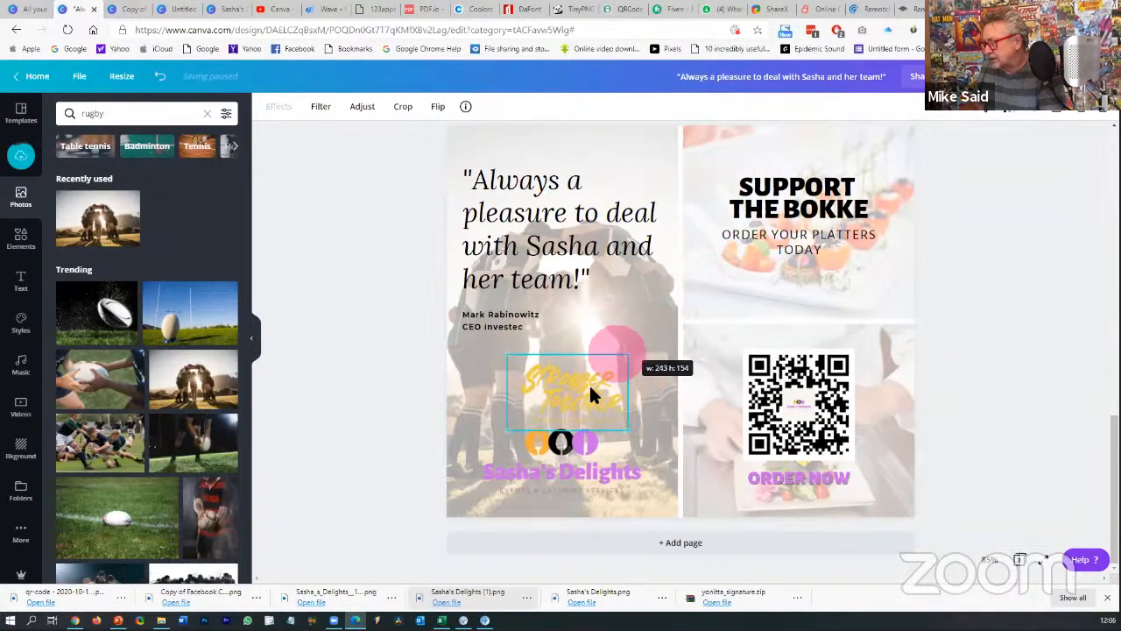
drag(589, 383, 876, 267)
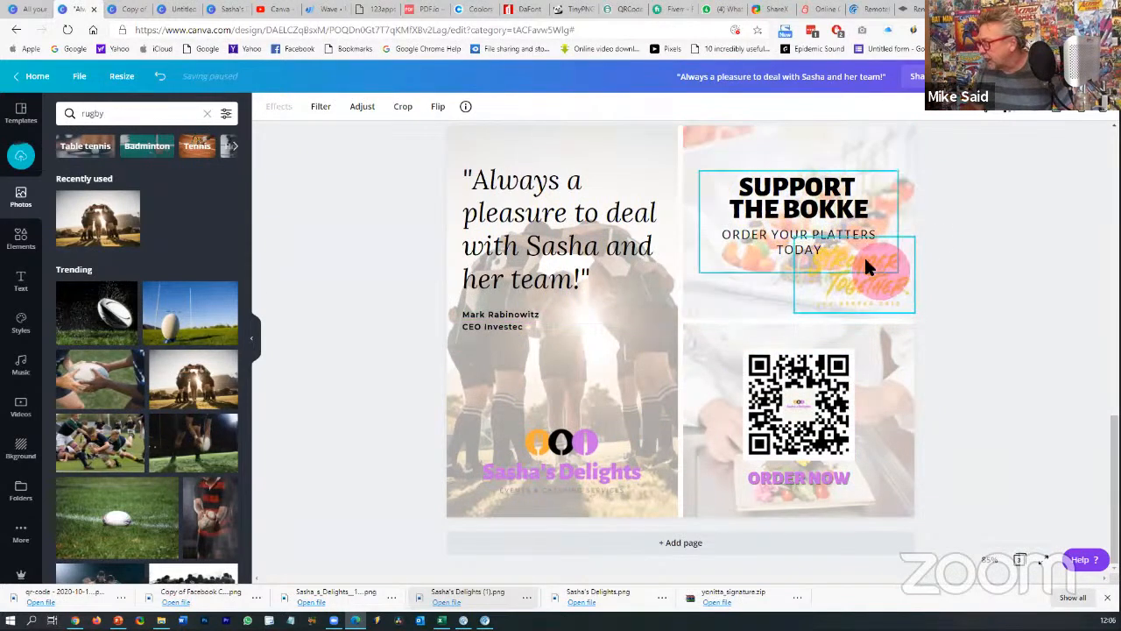
drag(796, 240, 800, 296)
click(982, 299)
- Place the graphic at the top of the Support the Bokke panel and nudge the text lower
click(1018, 300)
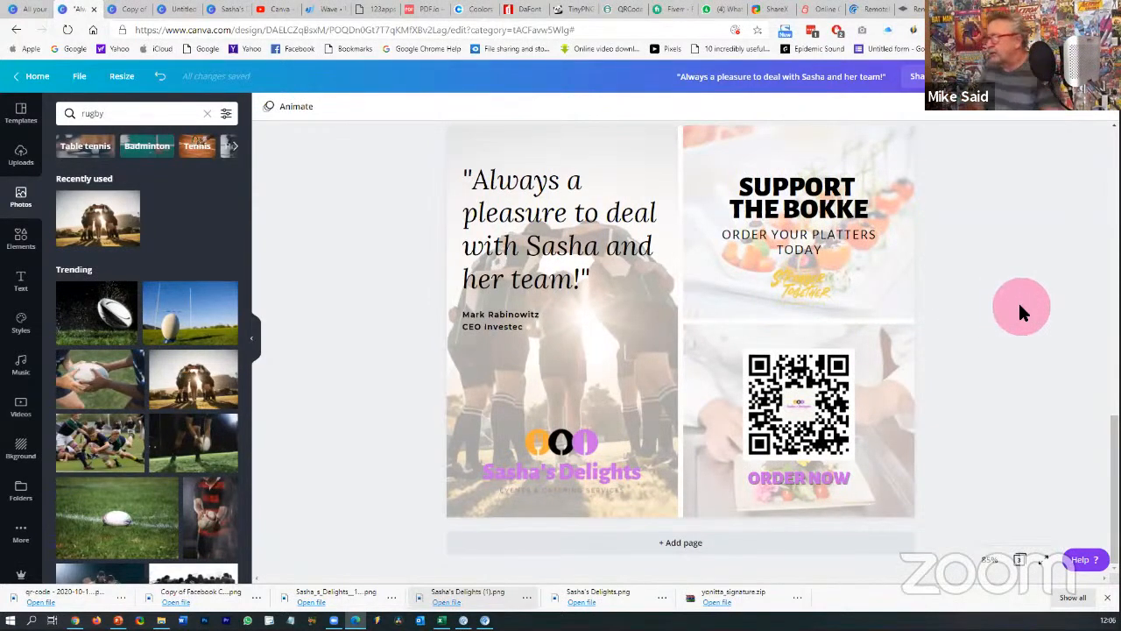
drag(807, 289, 819, 156)
click(1005, 219)
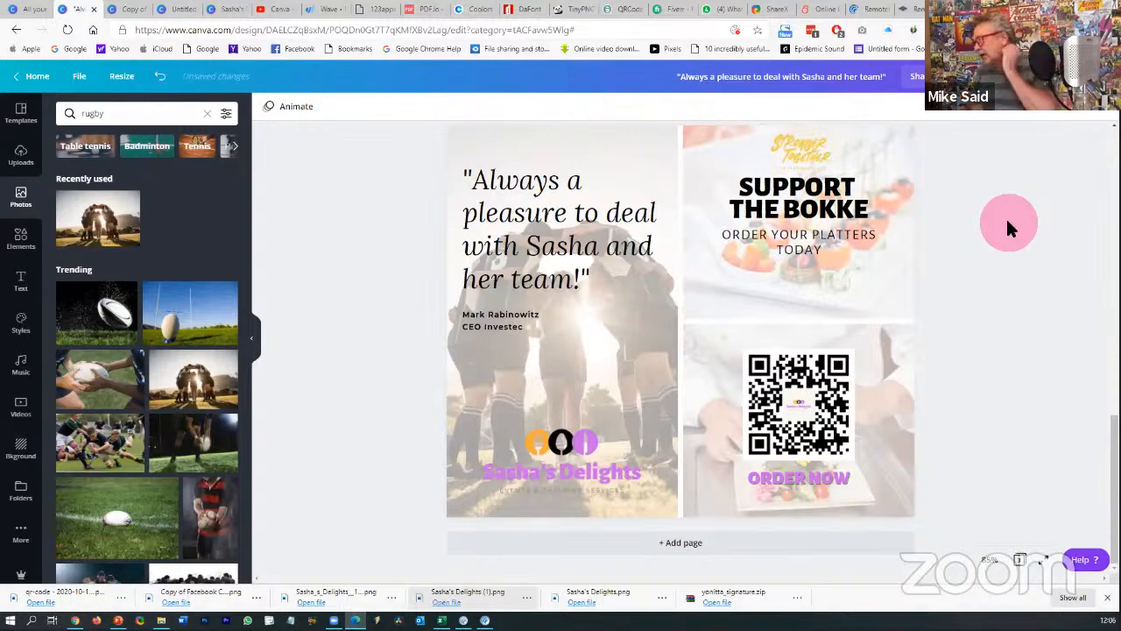
drag(806, 197, 807, 226)
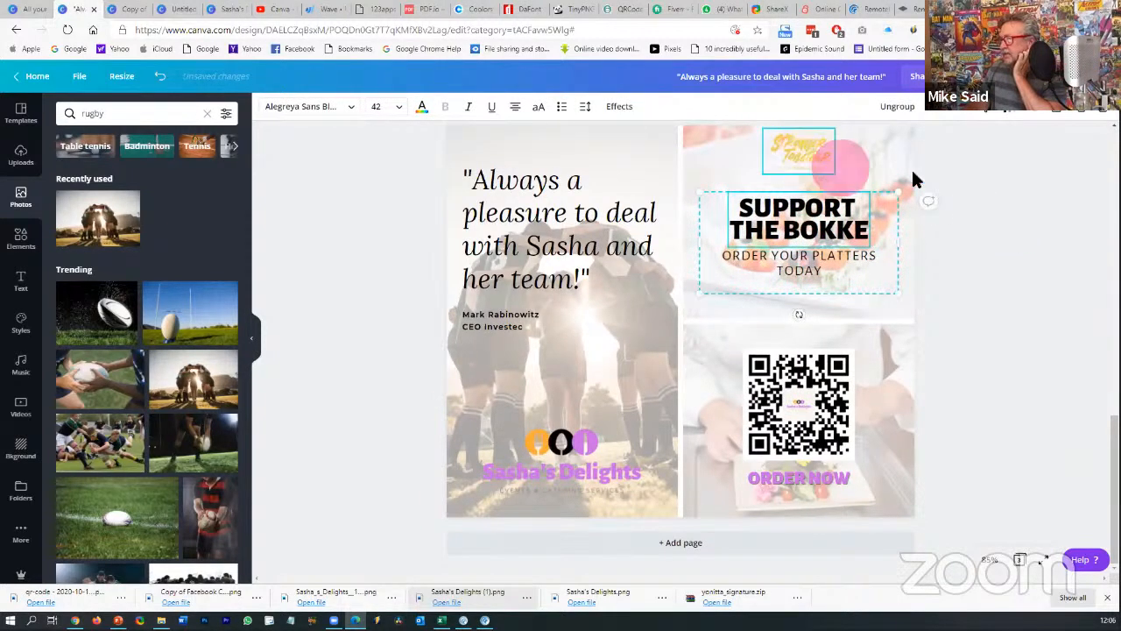
click(1001, 186)
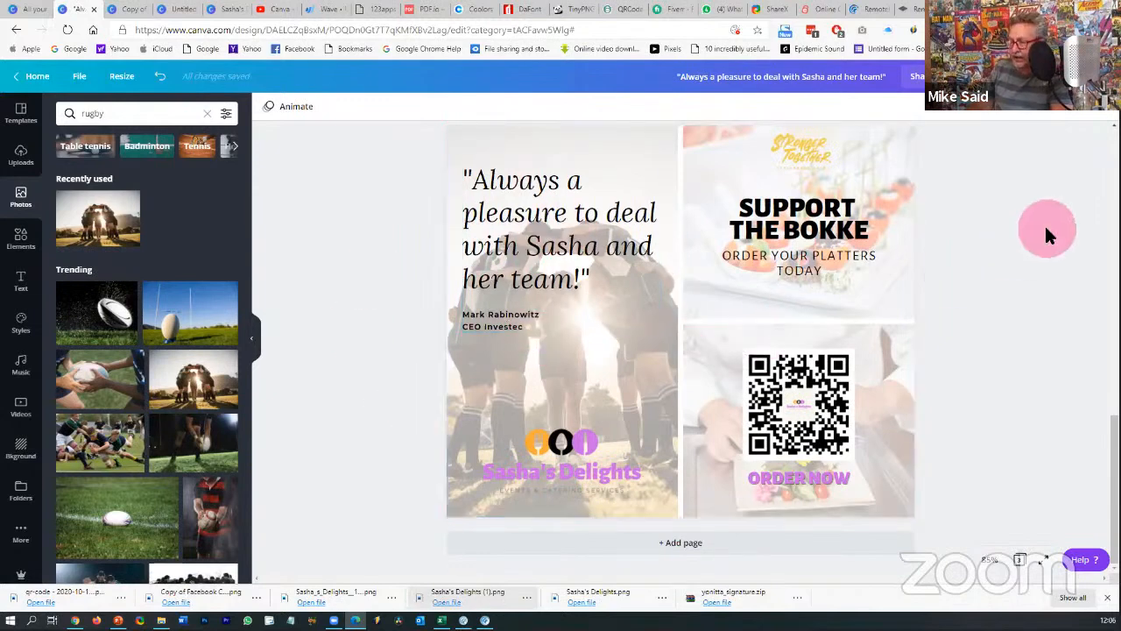
- Resize the testimonial design to Instagram Story format
click(130, 82)
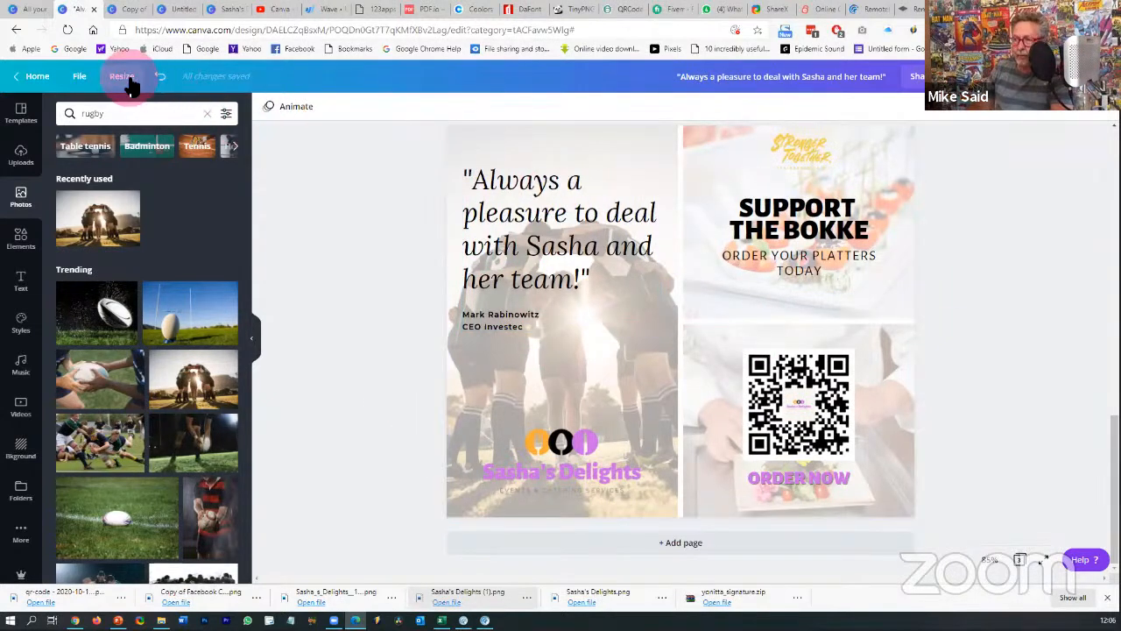
click(154, 108)
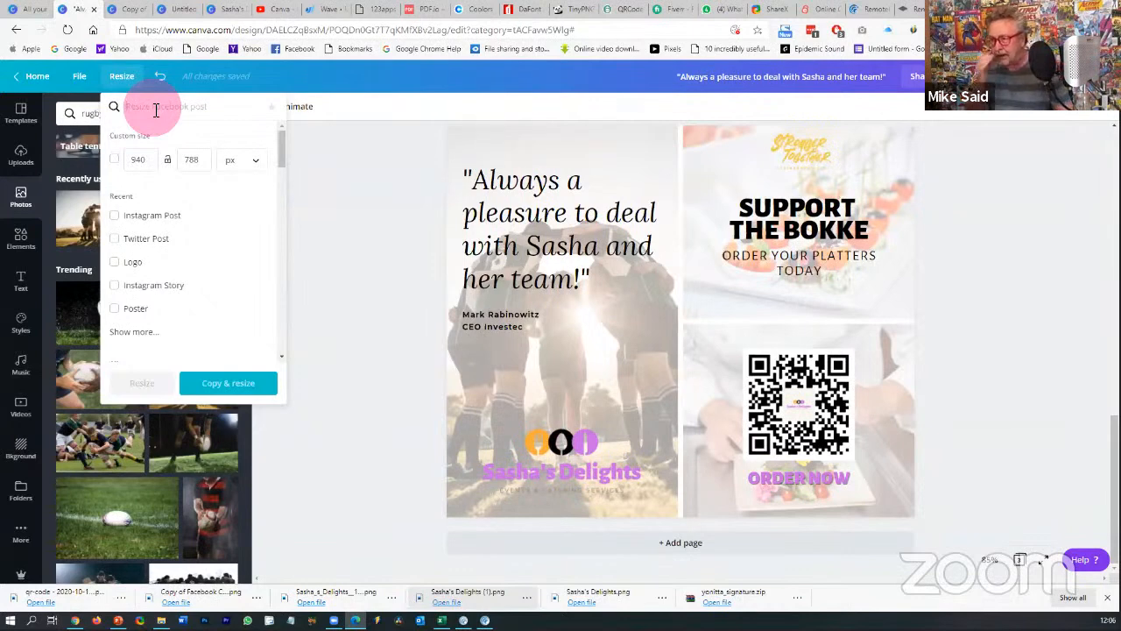
click(152, 286)
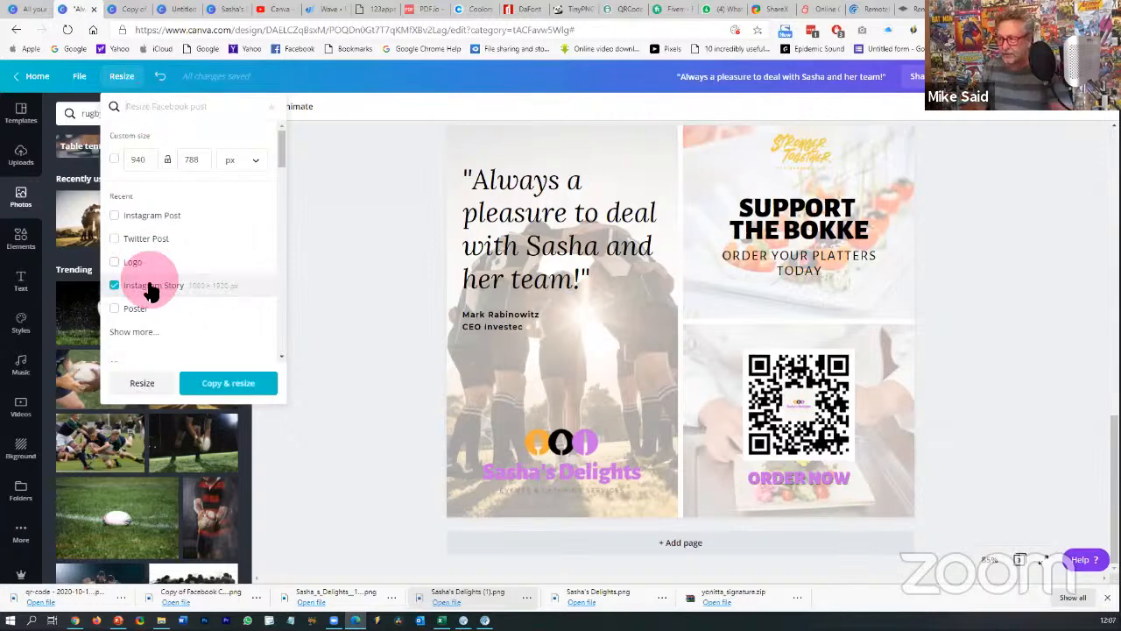
click(142, 386)
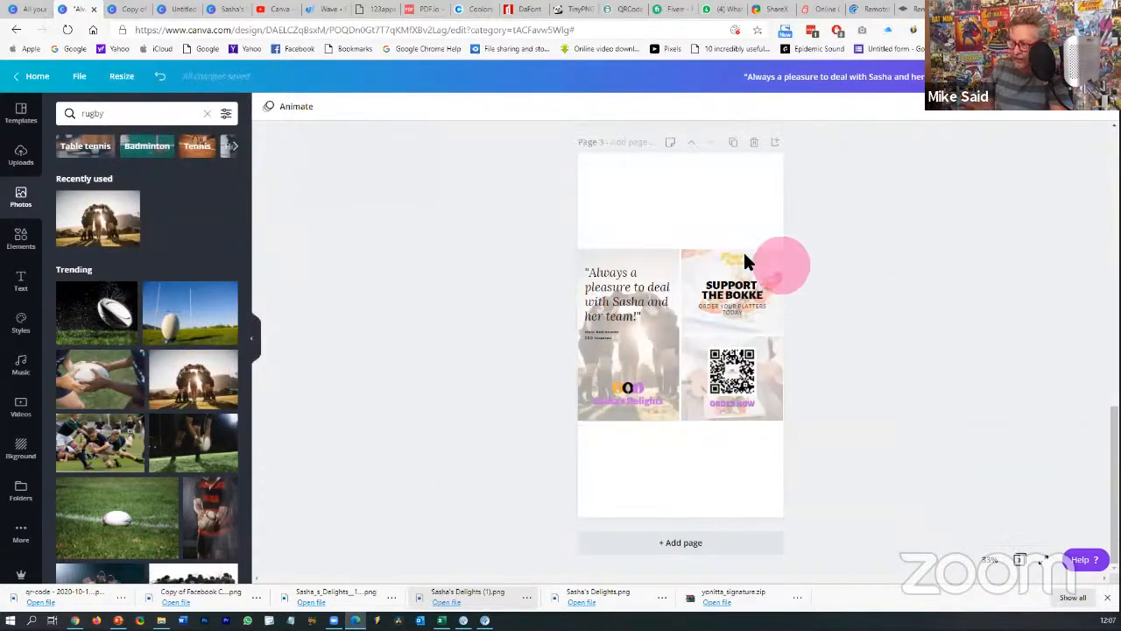
- Stretch the photo collage to fill the page and move ORDER NOW and the QR code lower
click(696, 253)
drag(683, 252, 694, 154)
drag(681, 423, 681, 517)
click(731, 401)
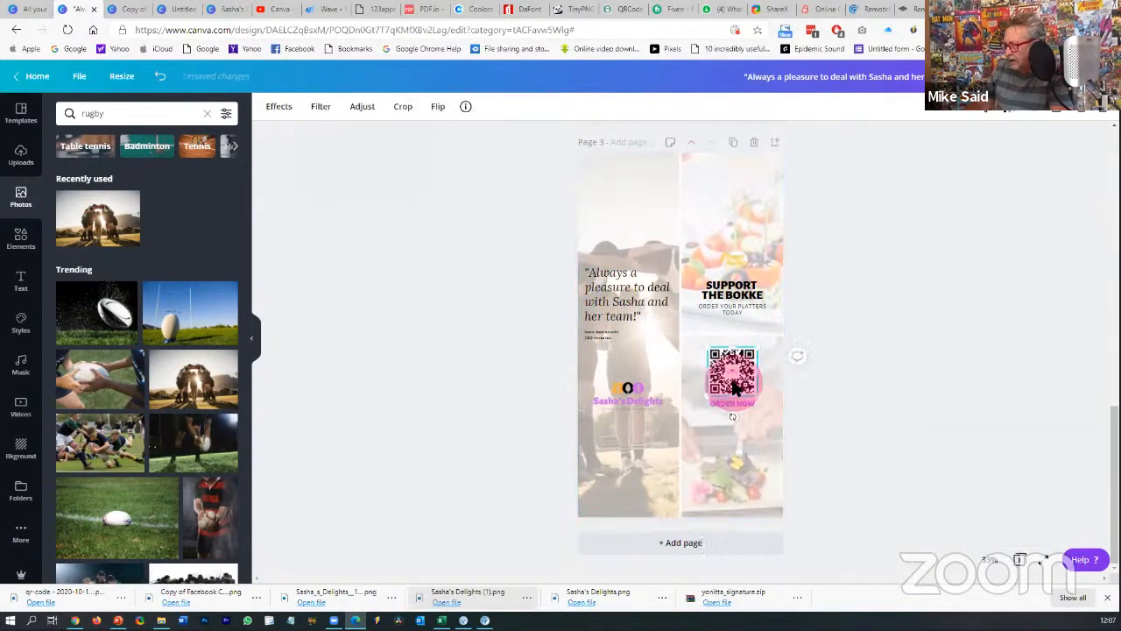
drag(736, 404, 756, 488)
drag(729, 382, 751, 405)
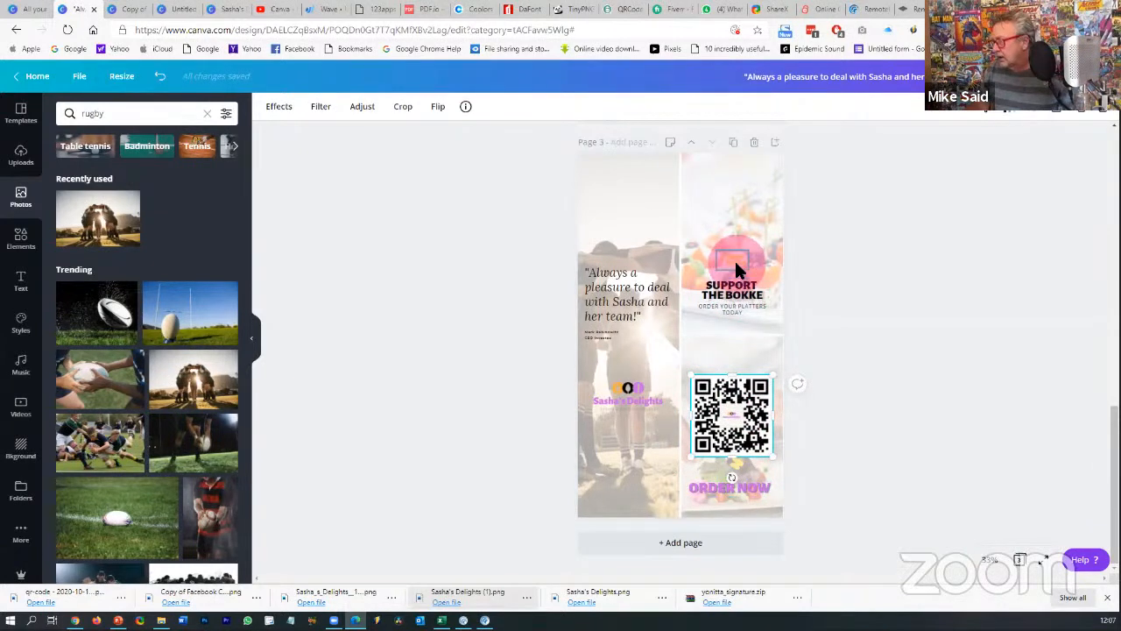
- Move the Stronger Together graphic to the top with SUPPORT THE BOKKE beneath it
drag(734, 258, 738, 209)
drag(741, 291, 639, 462)
click(908, 435)
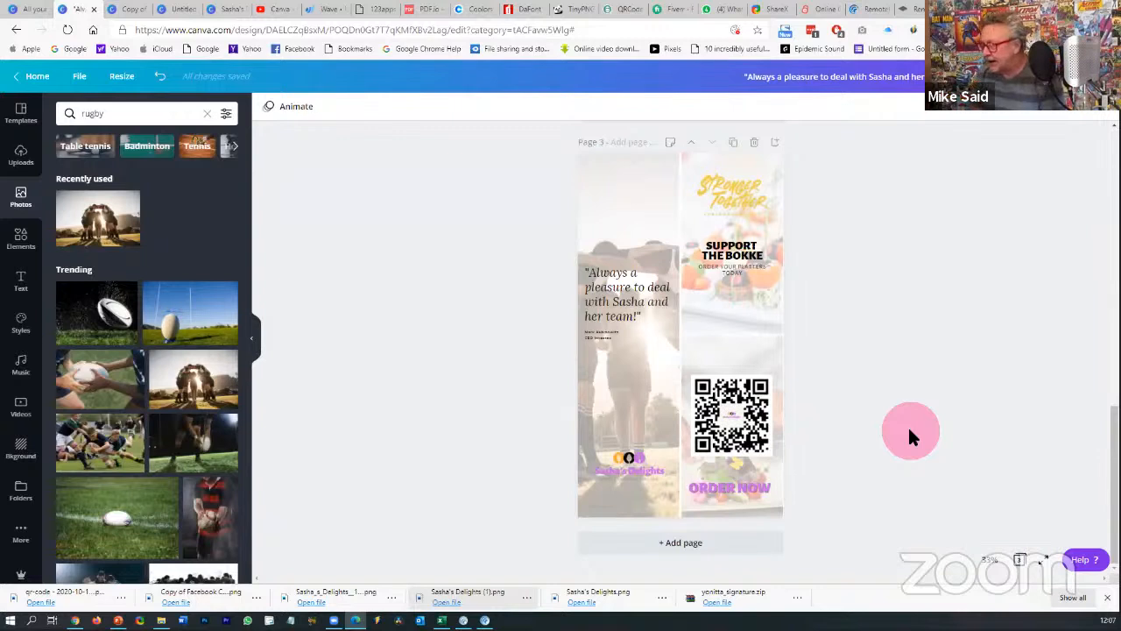
click(626, 301)
click(621, 335)
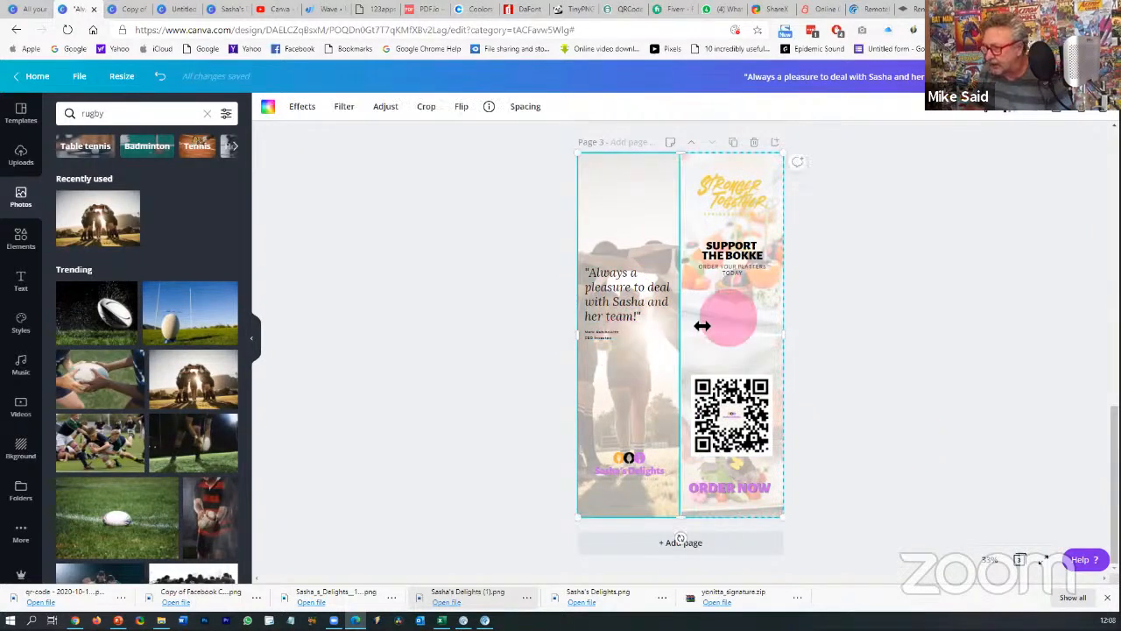
- Add a square shape and size it to cover the testimonial quote
click(31, 250)
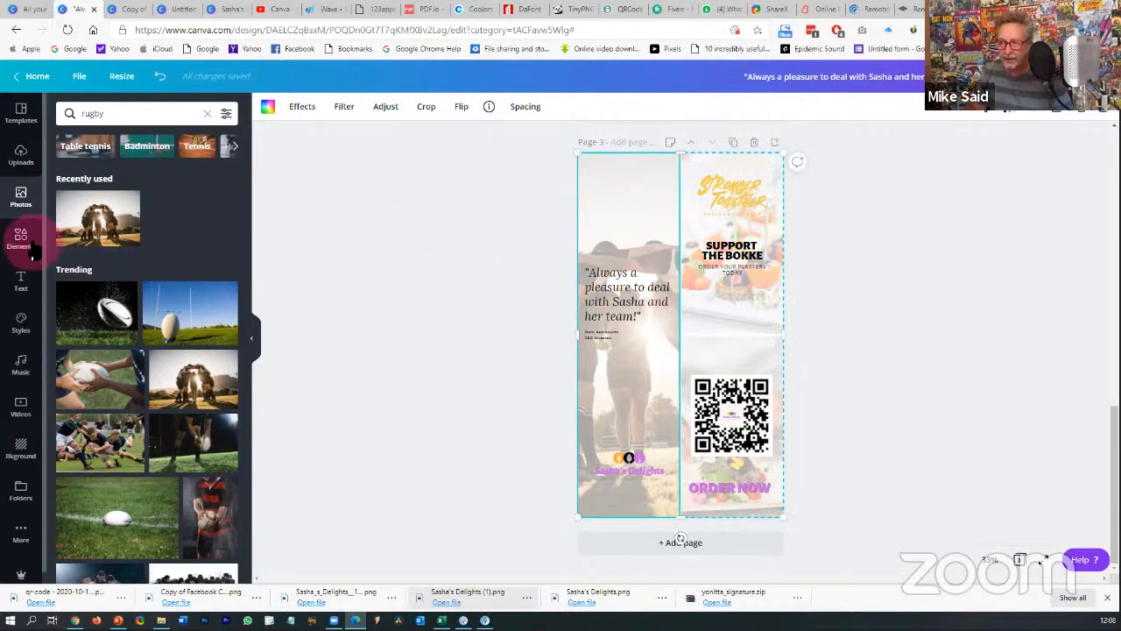
click(207, 113)
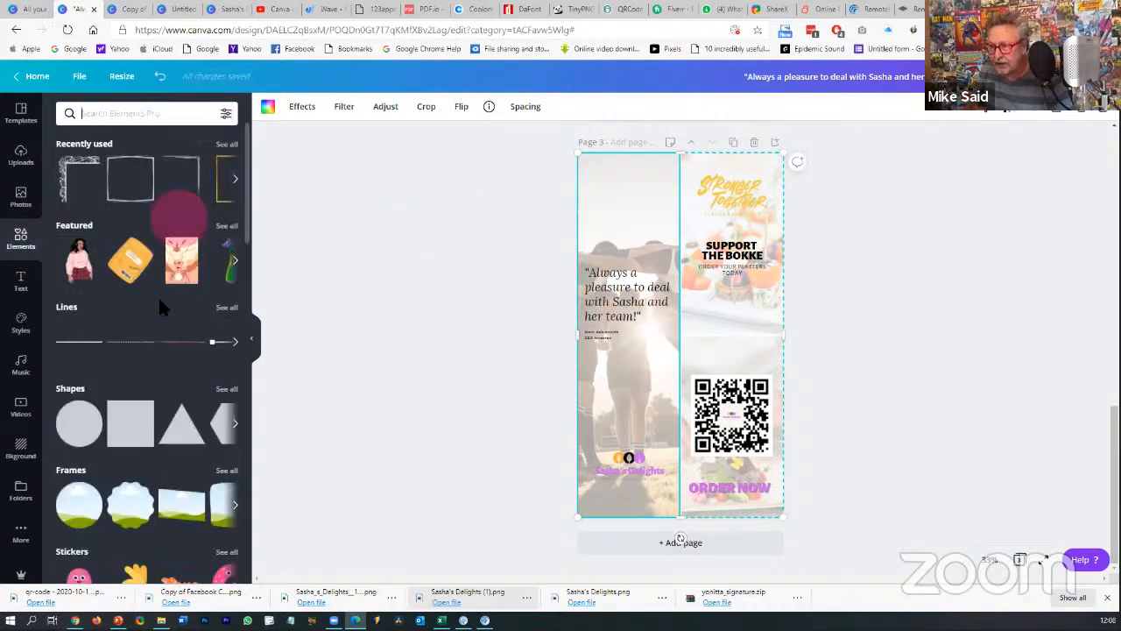
click(133, 422)
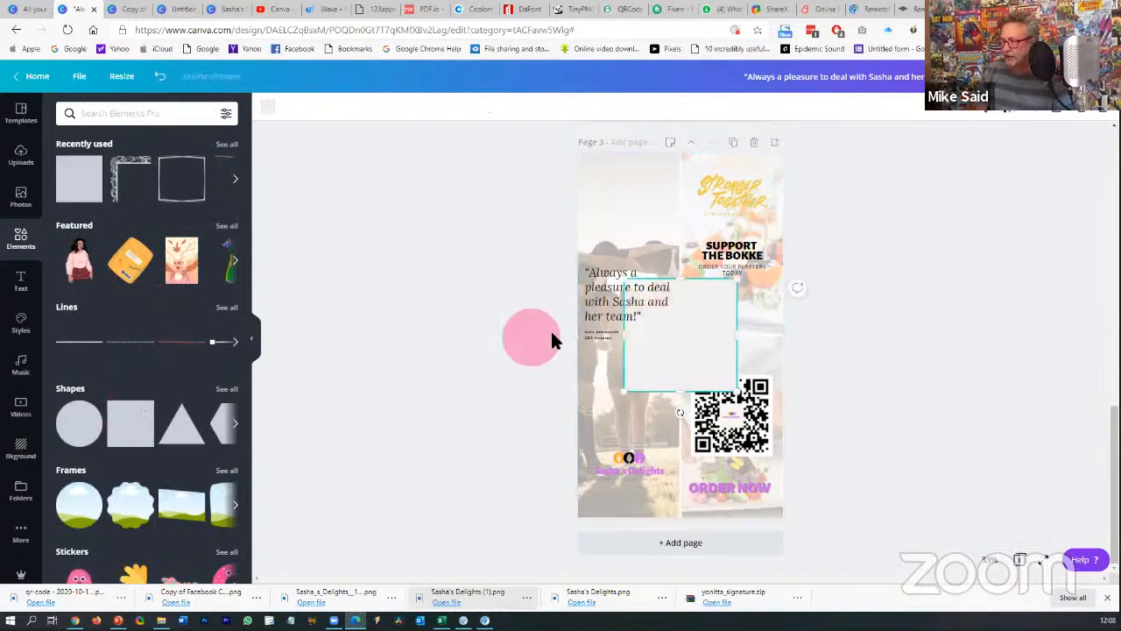
drag(677, 348, 674, 318)
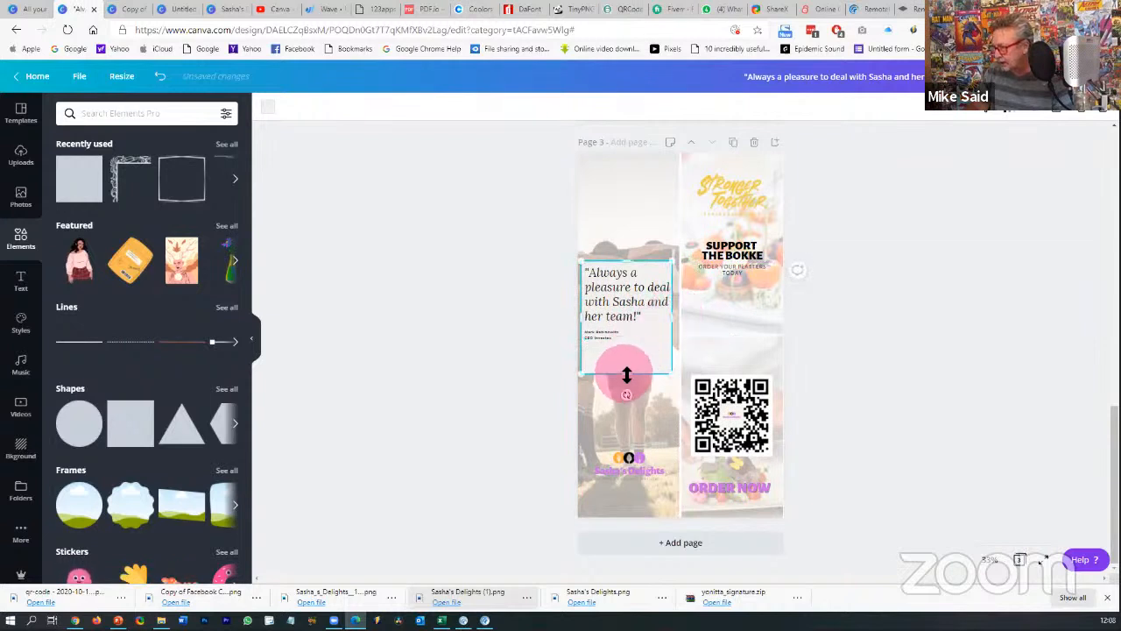
drag(628, 376, 643, 347)
click(928, 317)
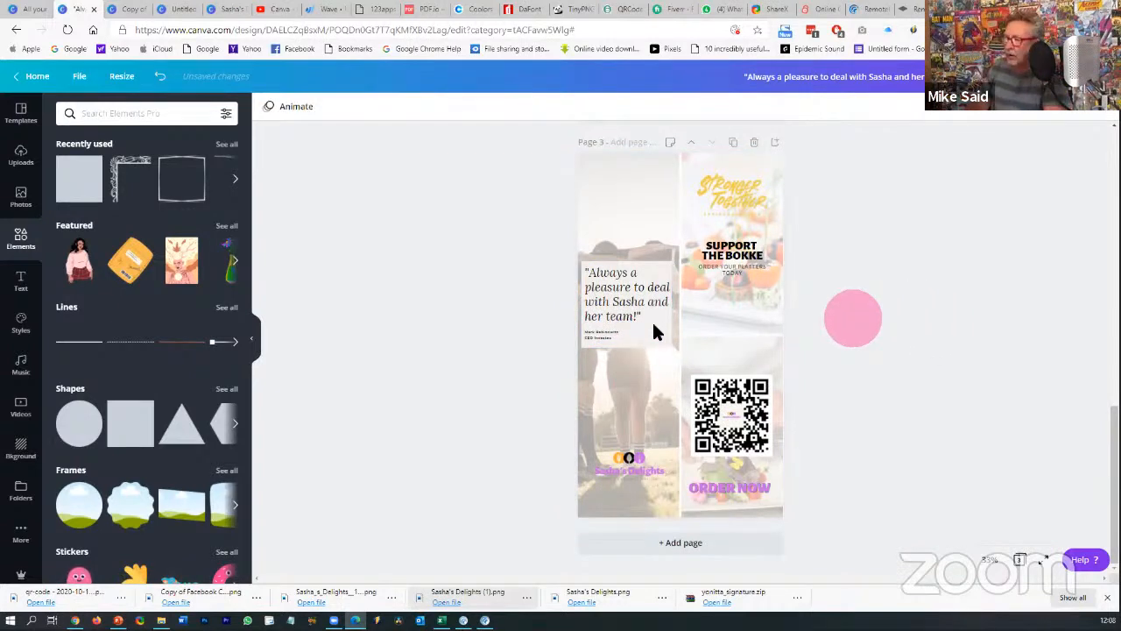
- Fill the box with black and lower its transparency to 51
click(652, 345)
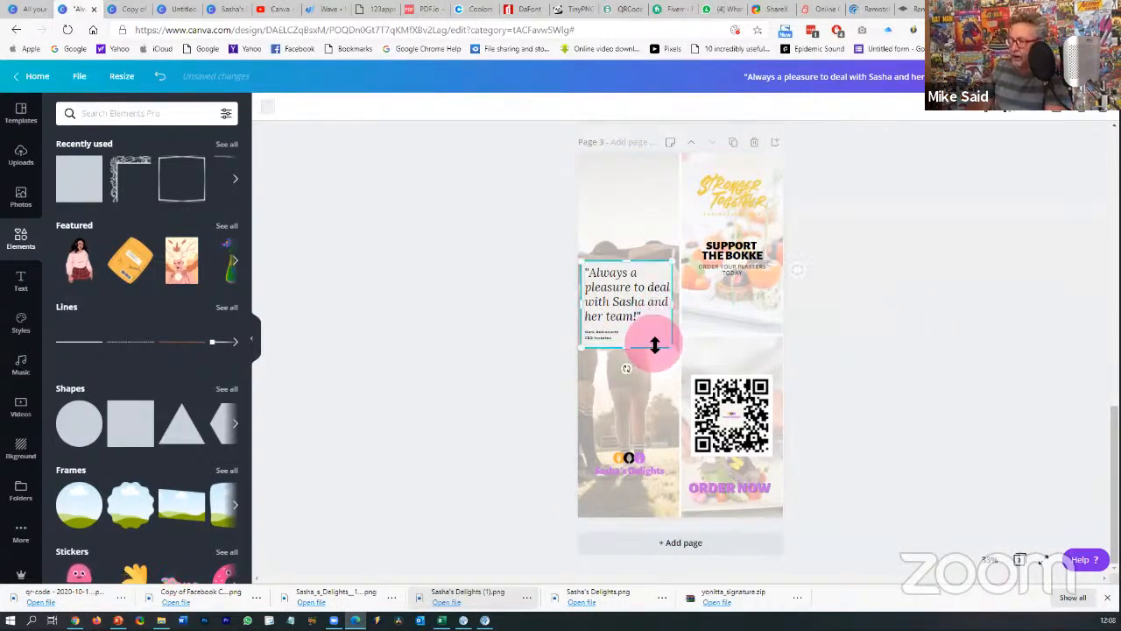
click(269, 107)
click(70, 223)
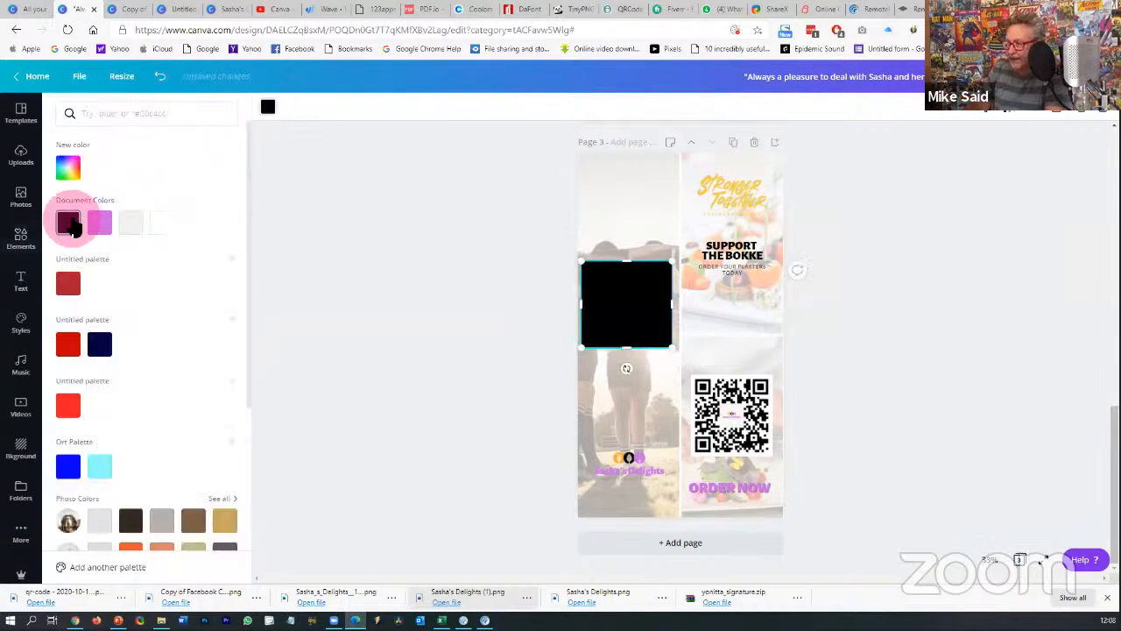
click(1012, 114)
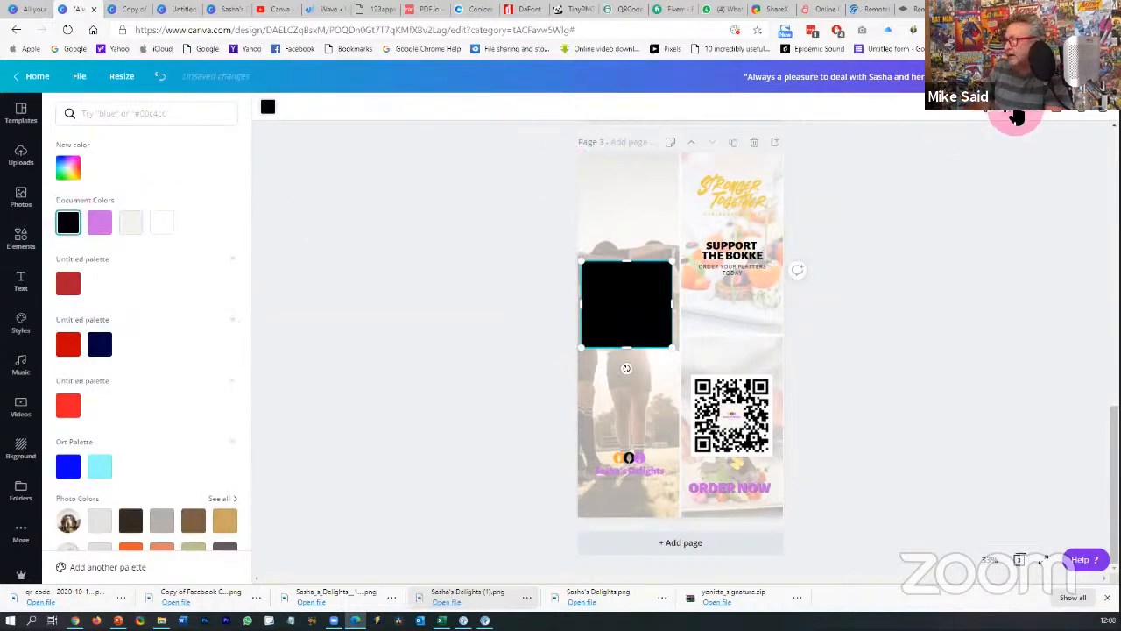
drag(980, 143, 915, 144)
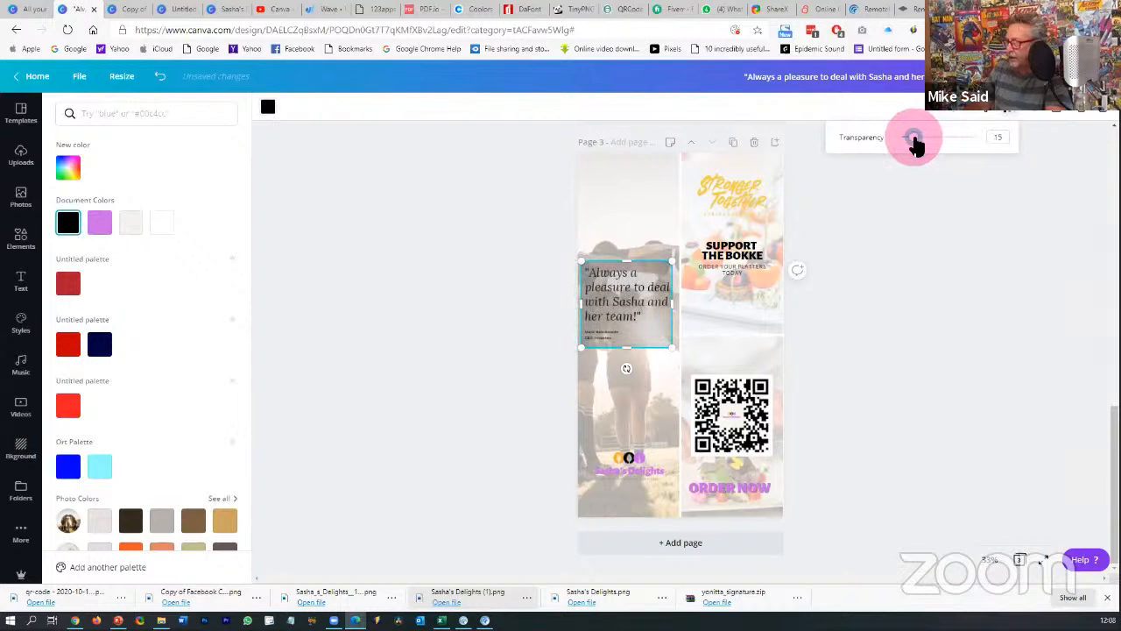
click(918, 324)
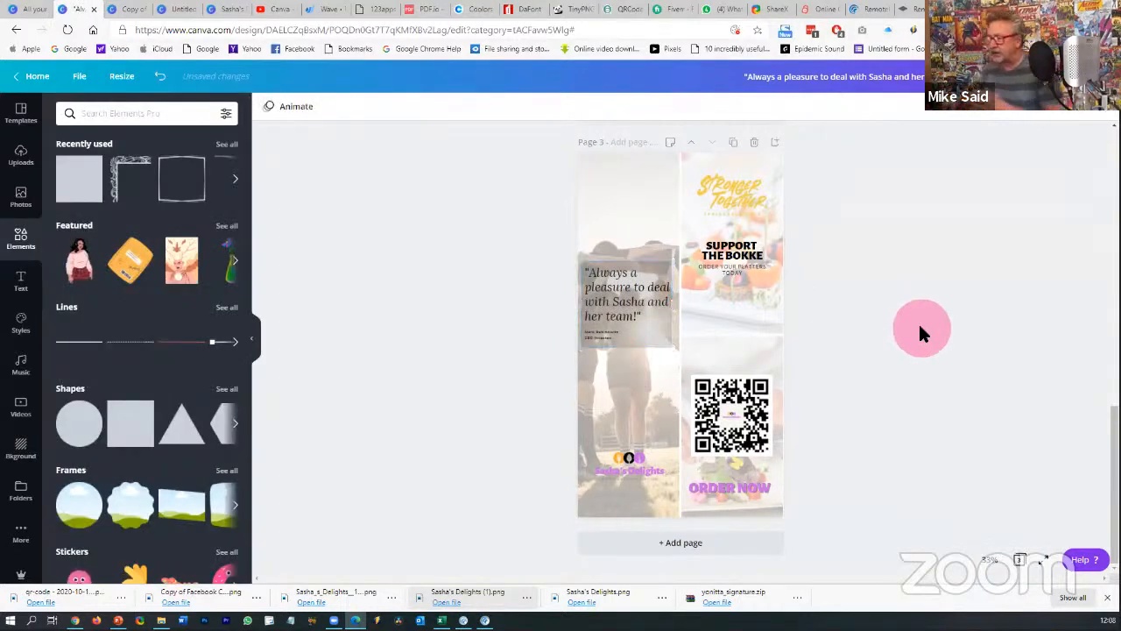
- Recolour the box with the purple document colour
click(649, 265)
click(653, 264)
click(268, 106)
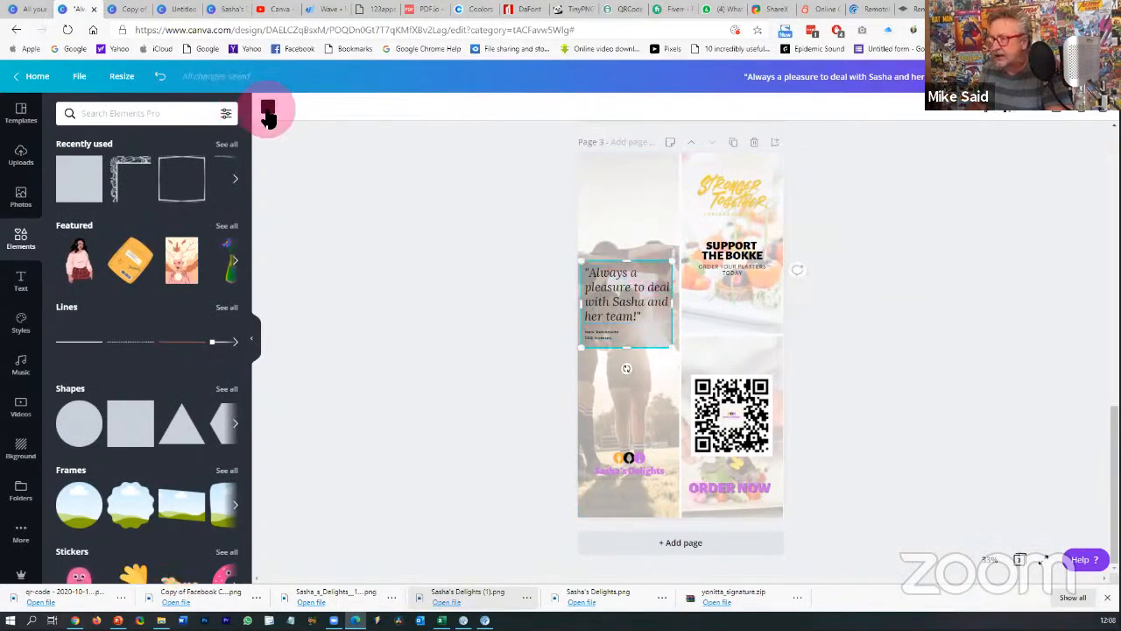
click(103, 223)
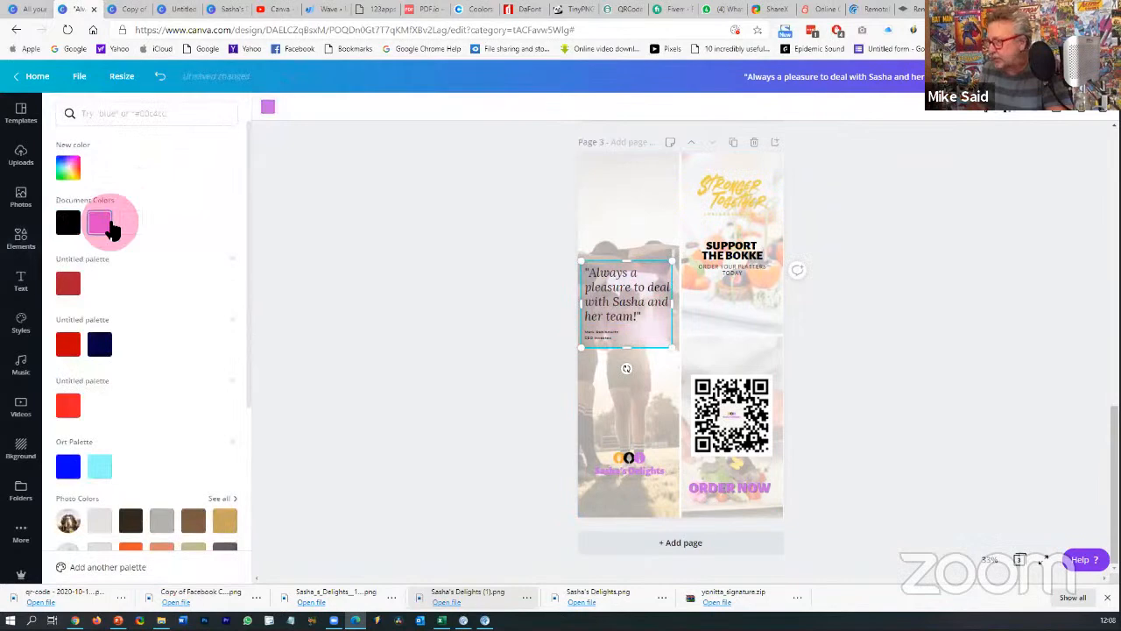
click(889, 337)
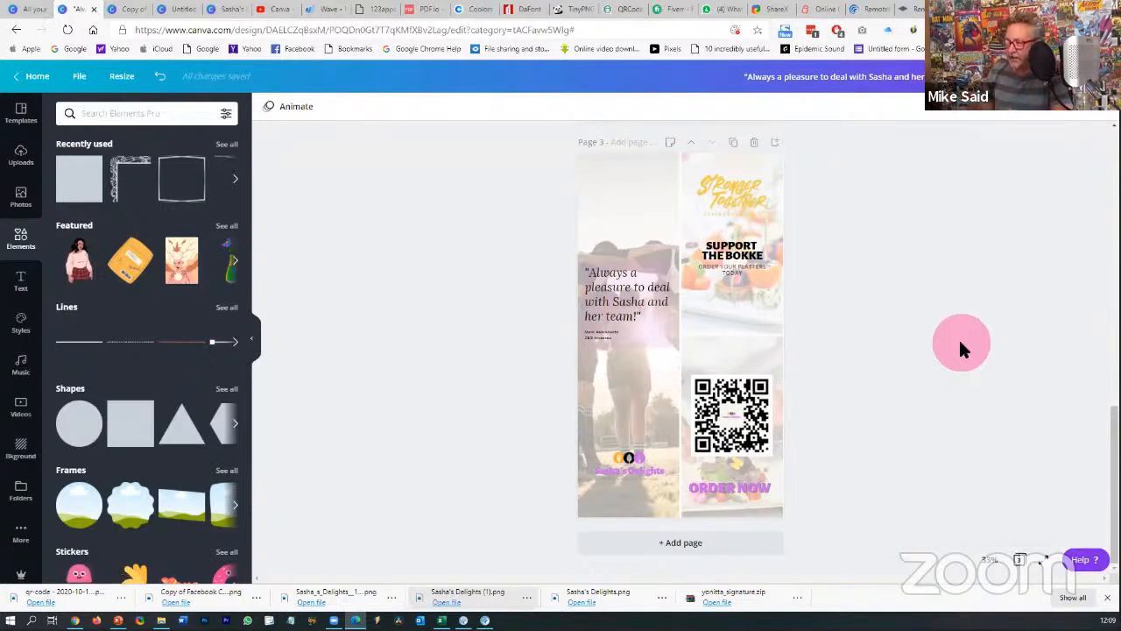
- Look through the open designs, return to the testimonial design and undo the last change
scroll(960, 345, up, 5)
scroll(960, 345, up, 2)
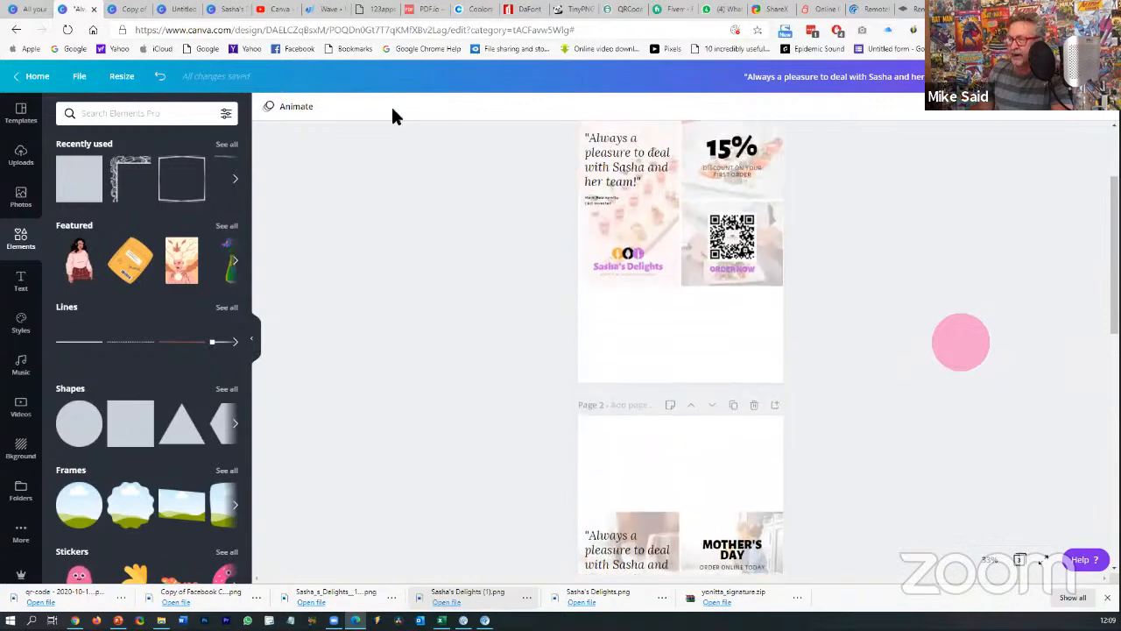
click(132, 8)
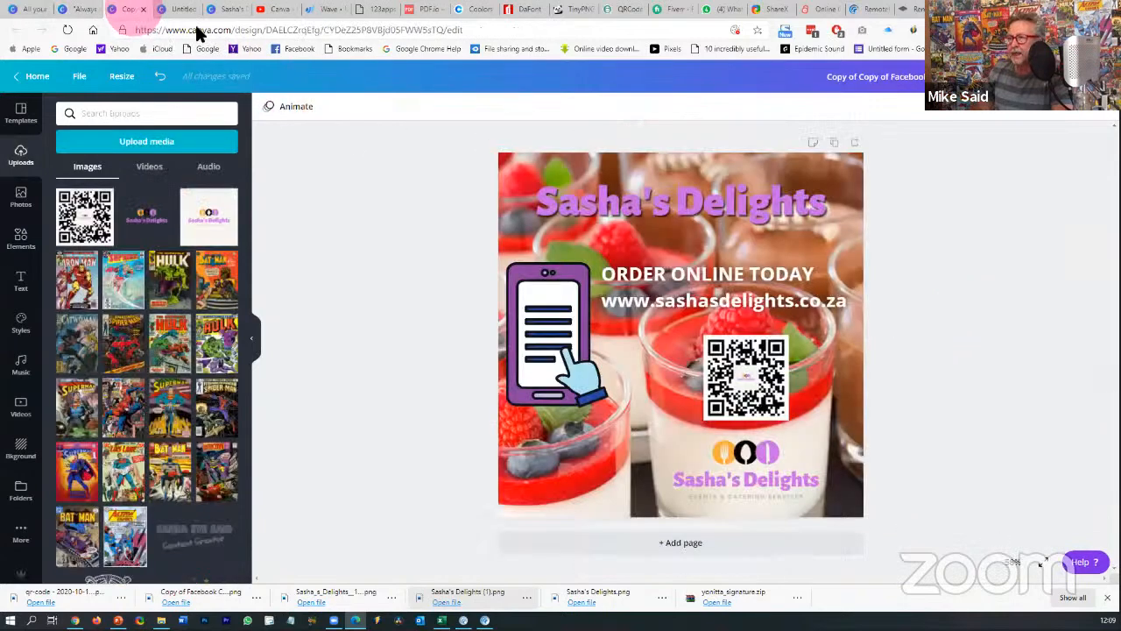
click(175, 11)
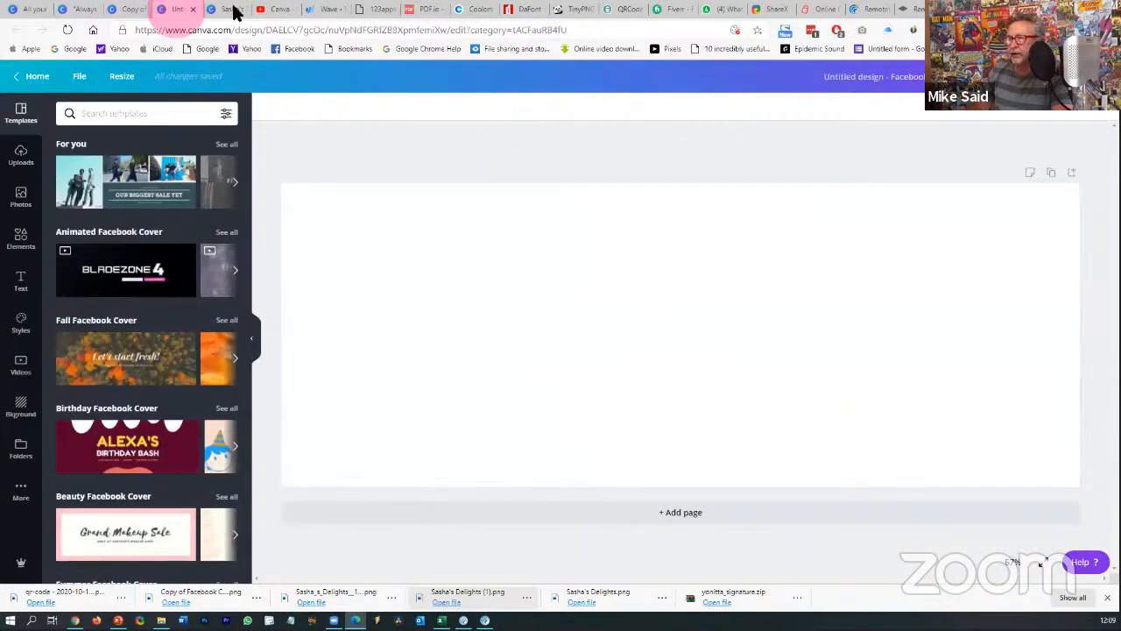
click(231, 11)
click(77, 12)
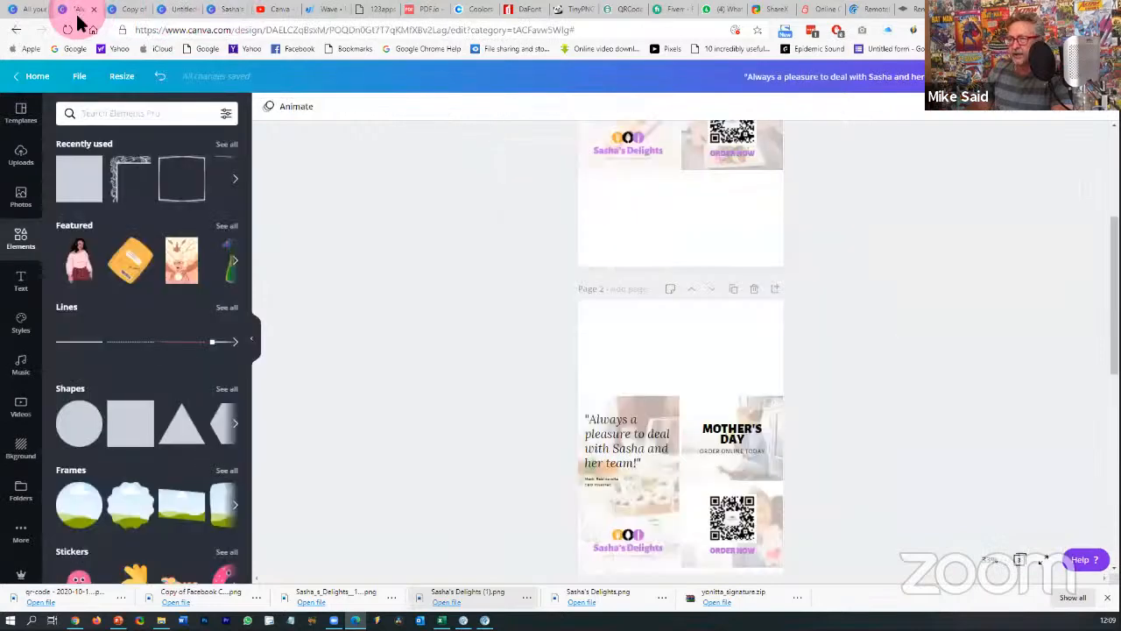
scroll(385, 210, down, 3)
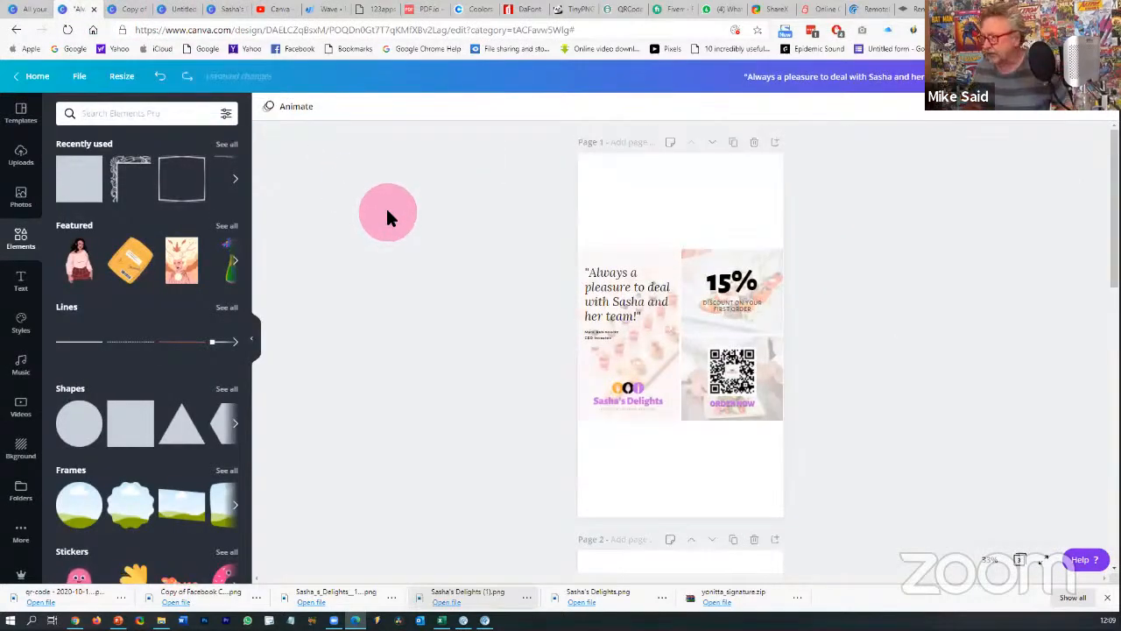
click(159, 77)
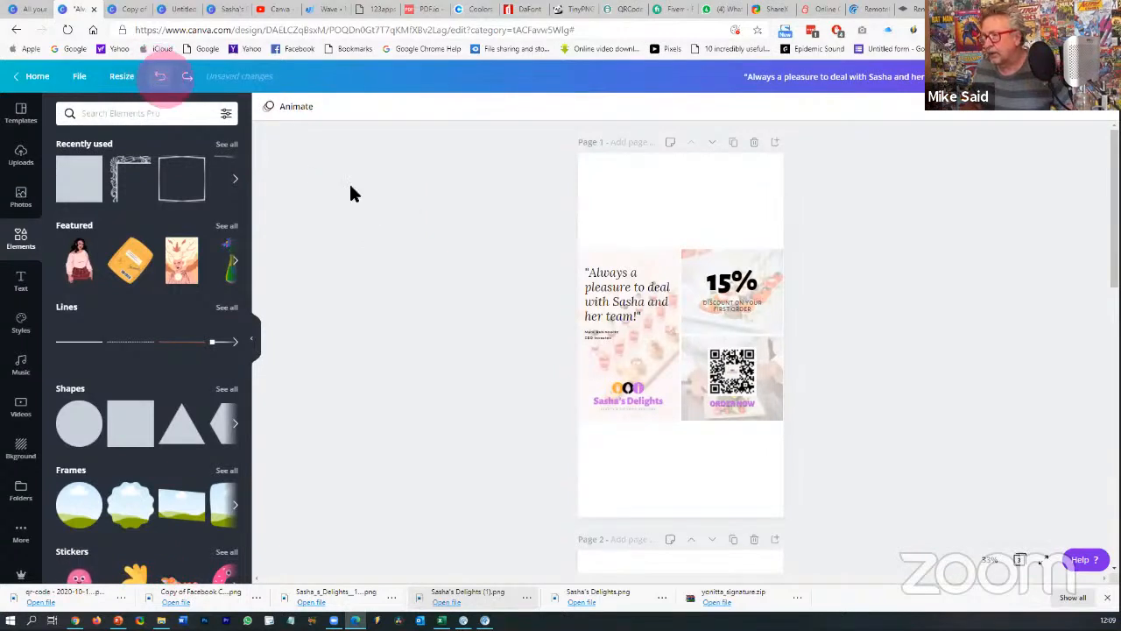
- Resize the Sasha's Delights design to Facebook Post format
click(122, 77)
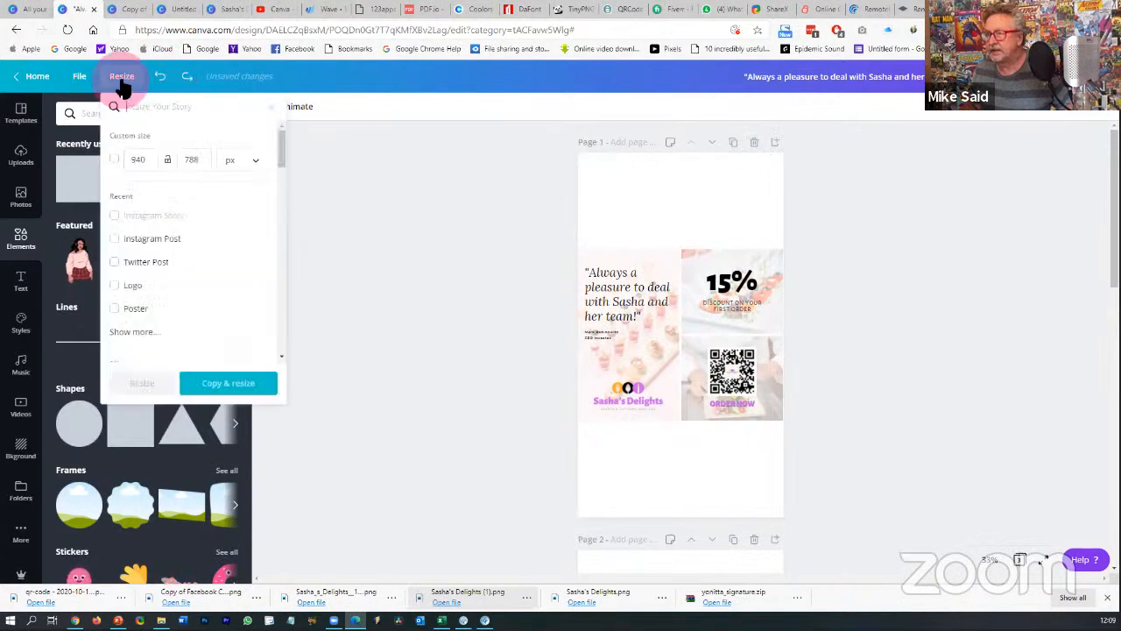
scroll(140, 276, down, 5)
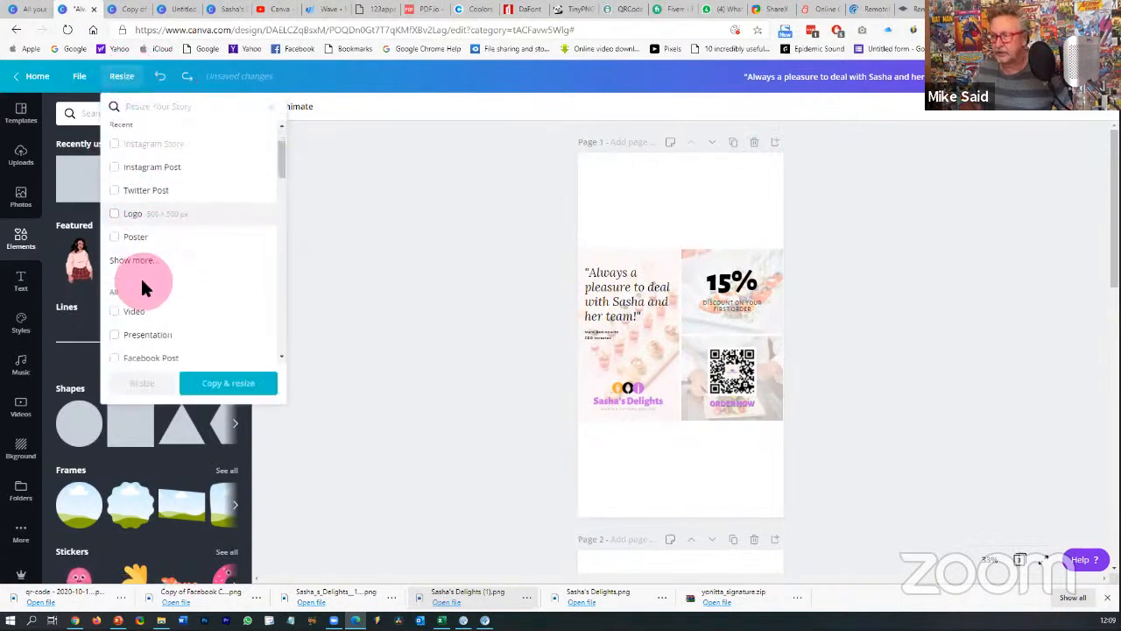
scroll(145, 281, up, 1)
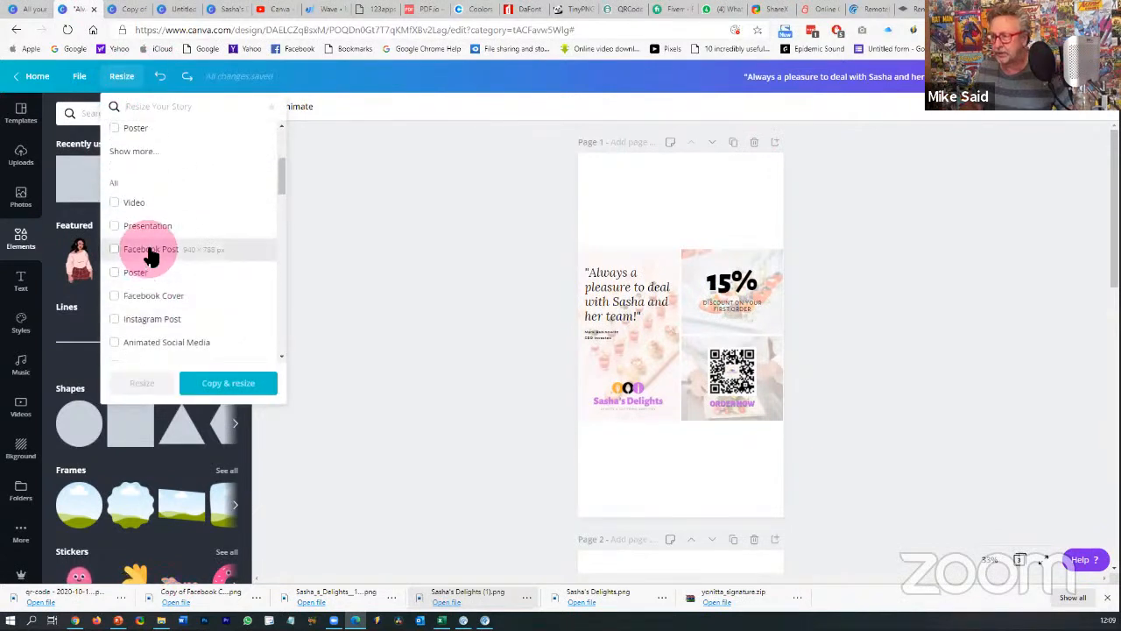
click(151, 251)
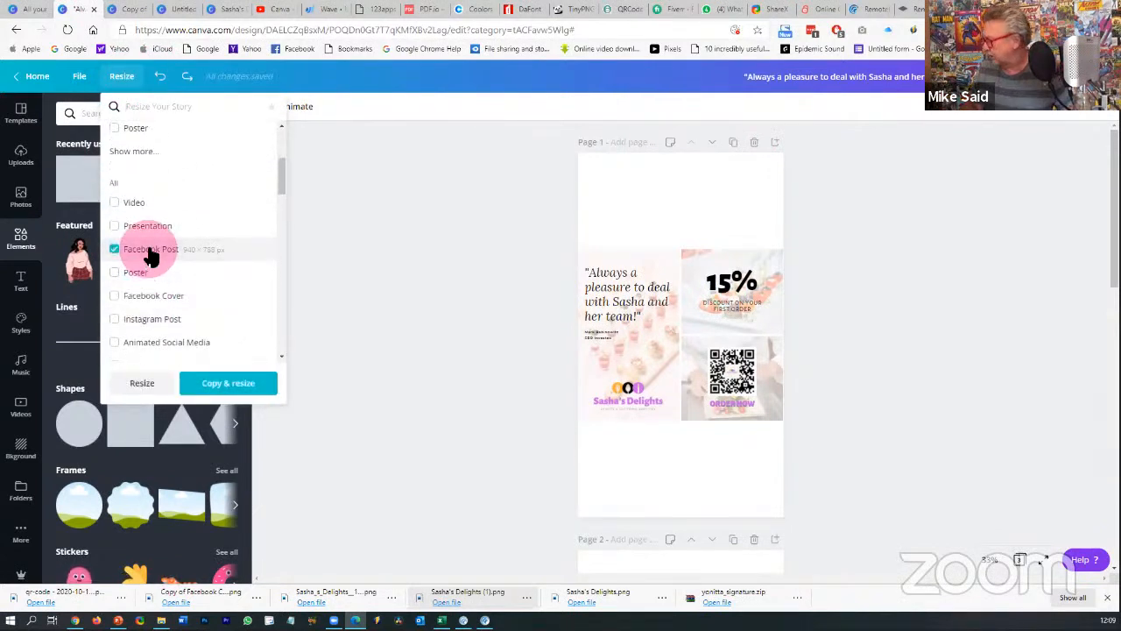
click(140, 386)
click(334, 348)
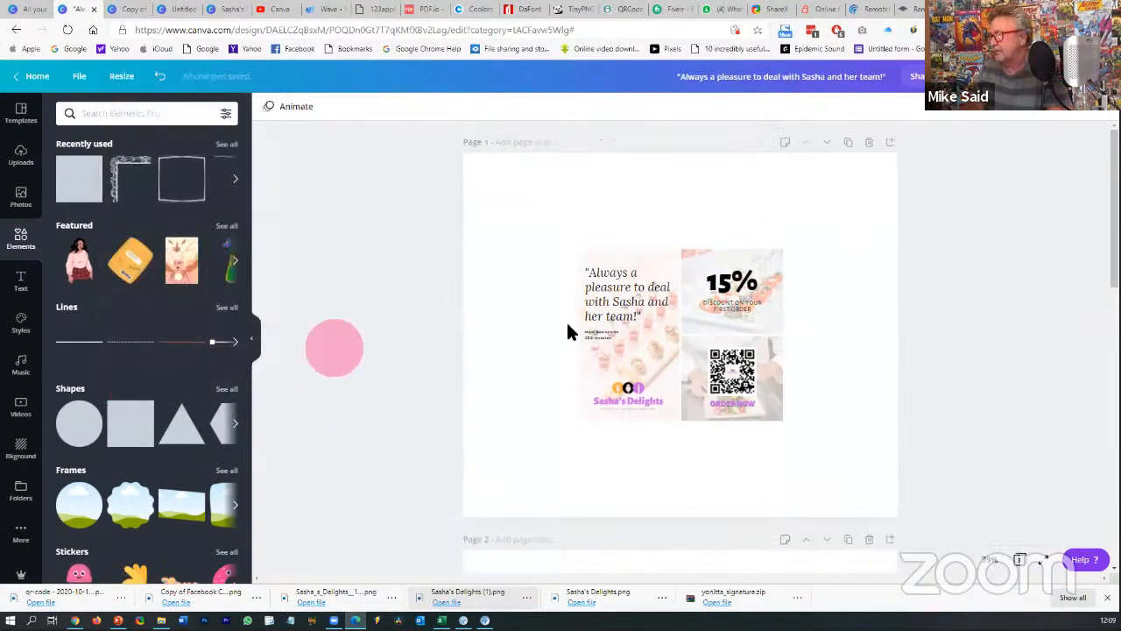
- Adjust the 15% discount image and scroll through the resized pages
click(727, 270)
click(790, 246)
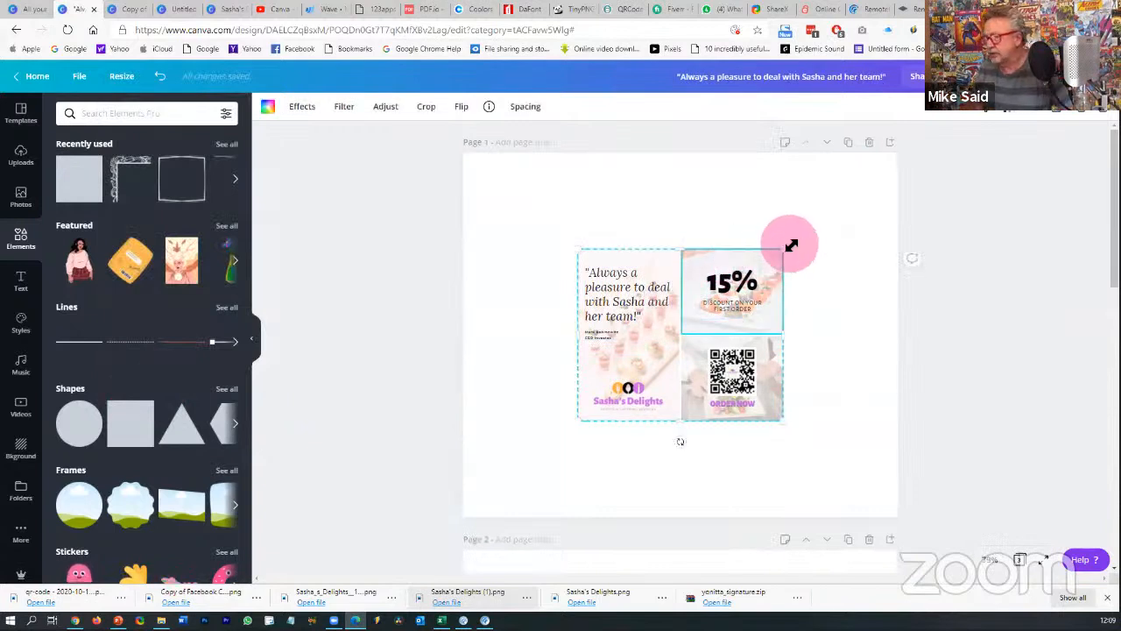
drag(791, 246, 787, 248)
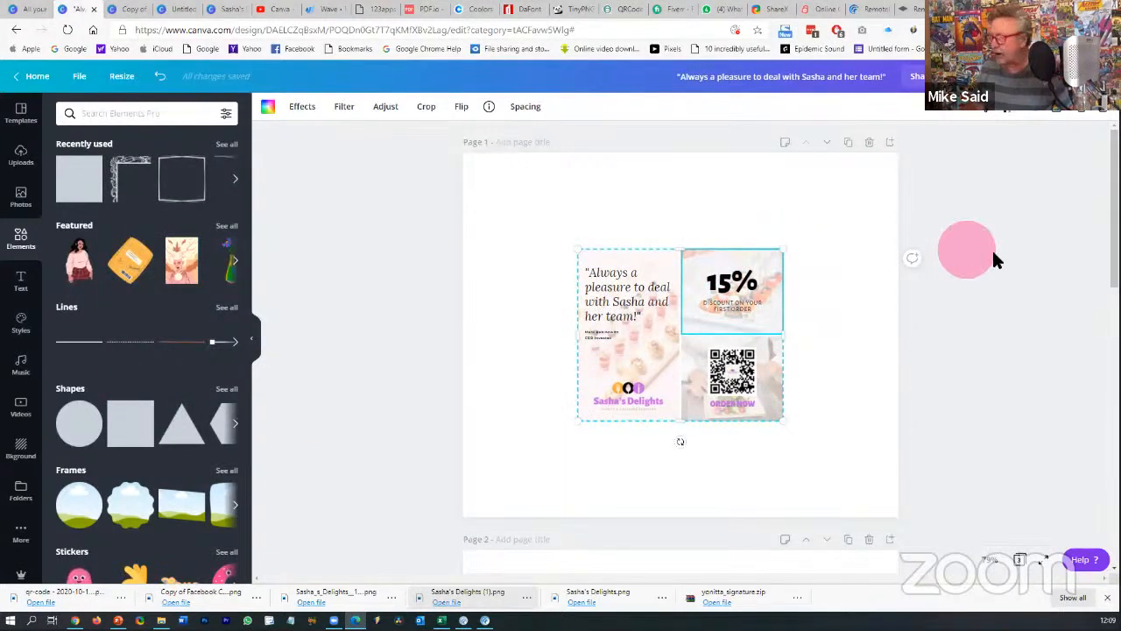
click(993, 248)
scroll(993, 248, down, 7)
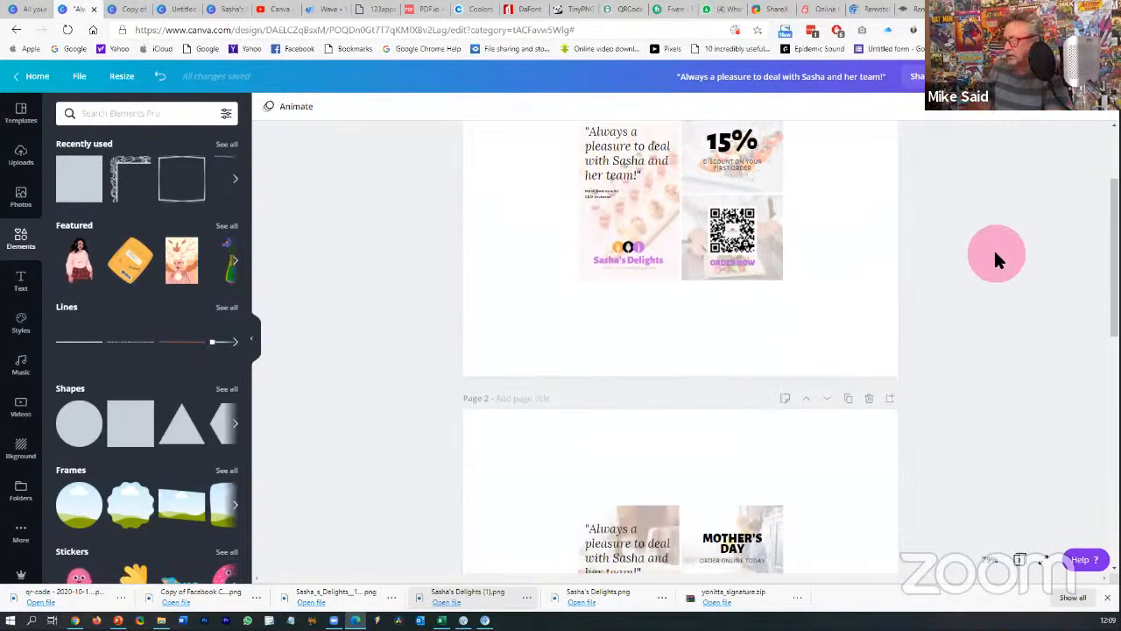
scroll(995, 256, down, 2)
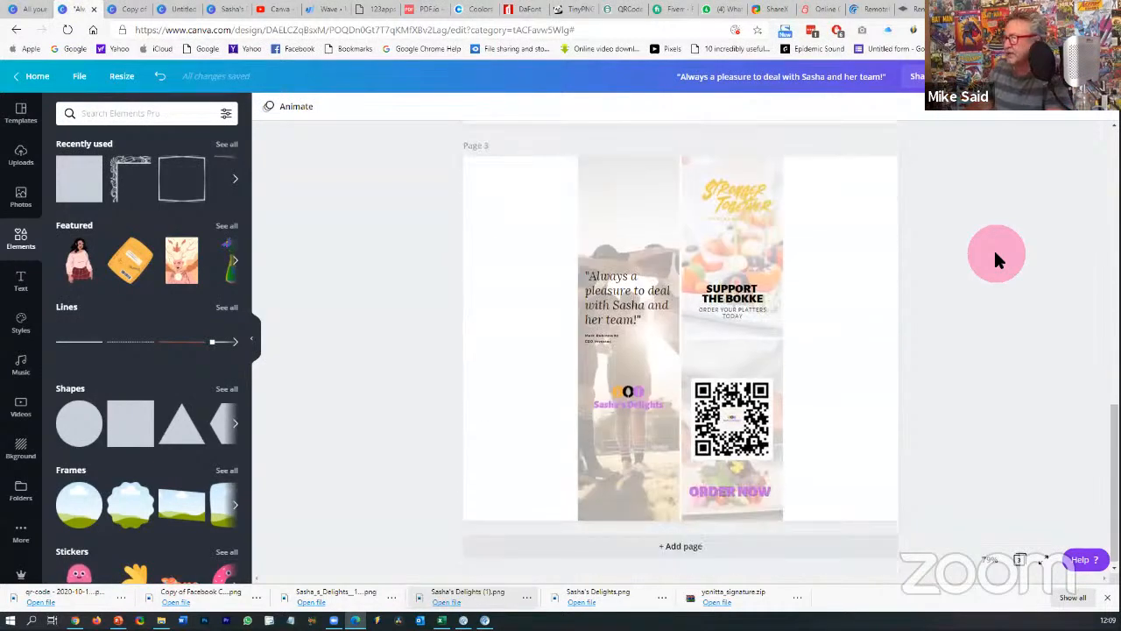
scroll(990, 246, up, 9)
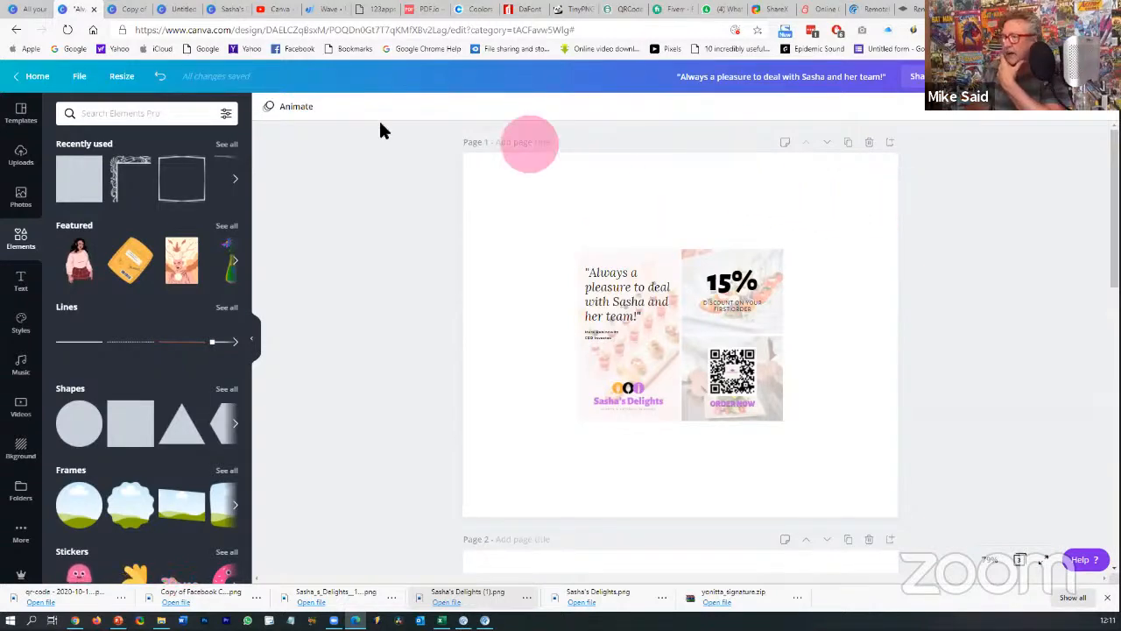
- From All your designs, start a blank Facebook Post, then open a fresh browser tab
click(130, 10)
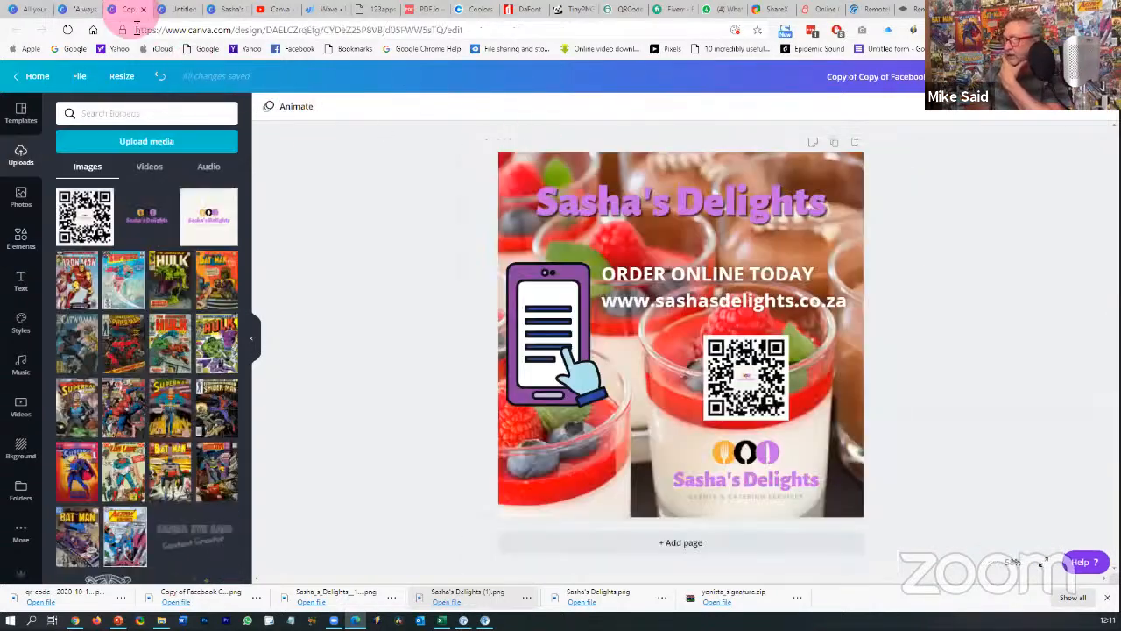
click(28, 10)
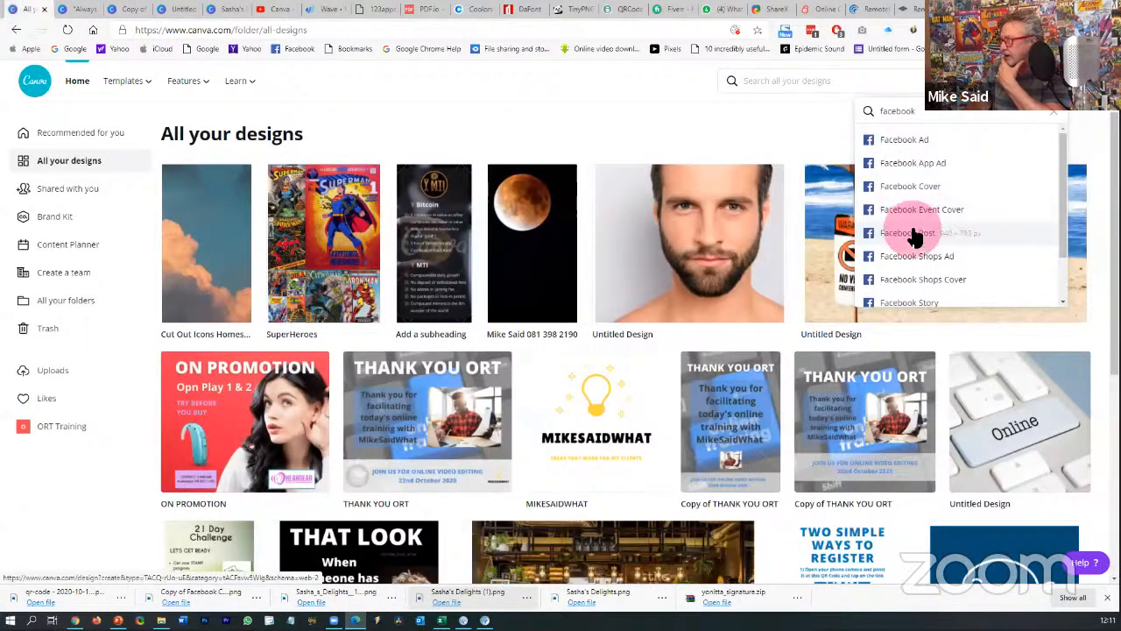
click(911, 233)
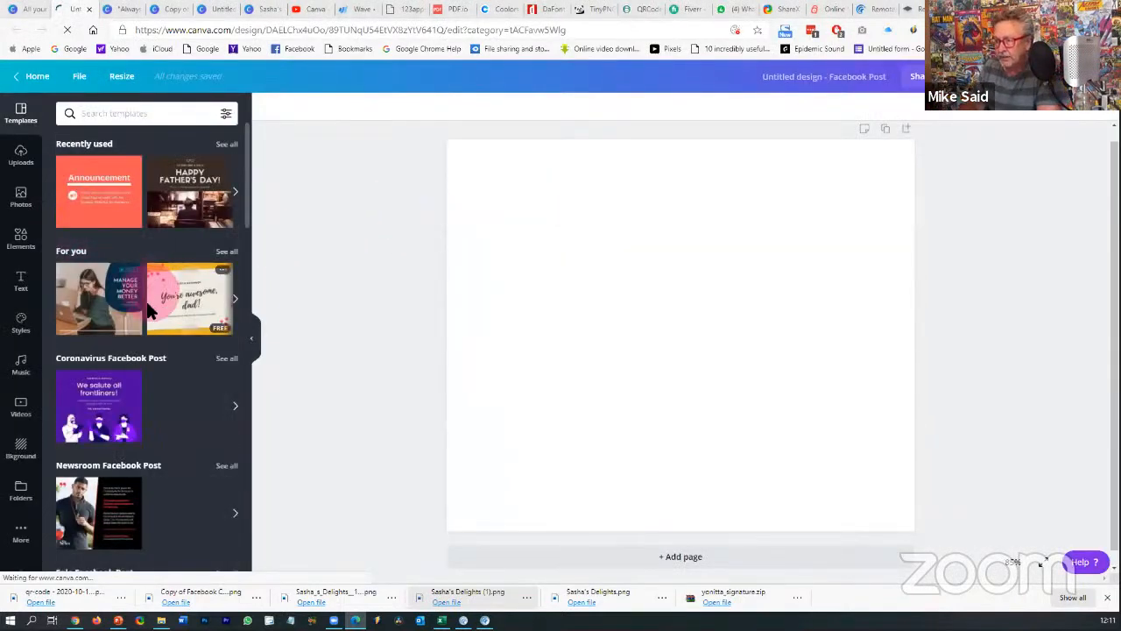
scroll(140, 289, down, 5)
scroll(149, 321, up, 5)
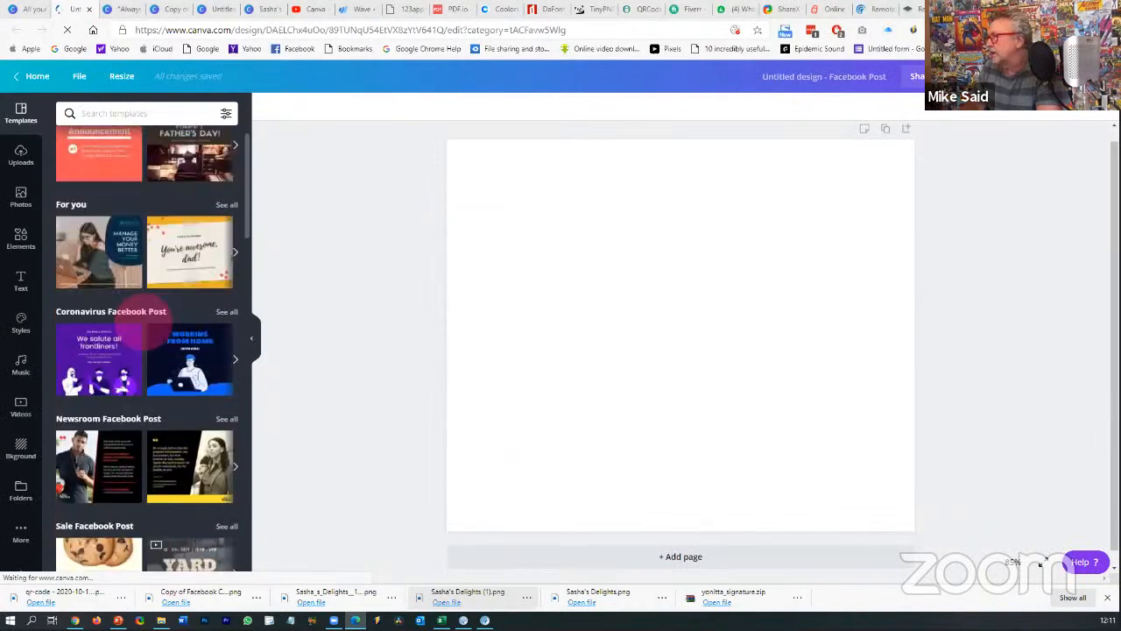
click(1002, 10)
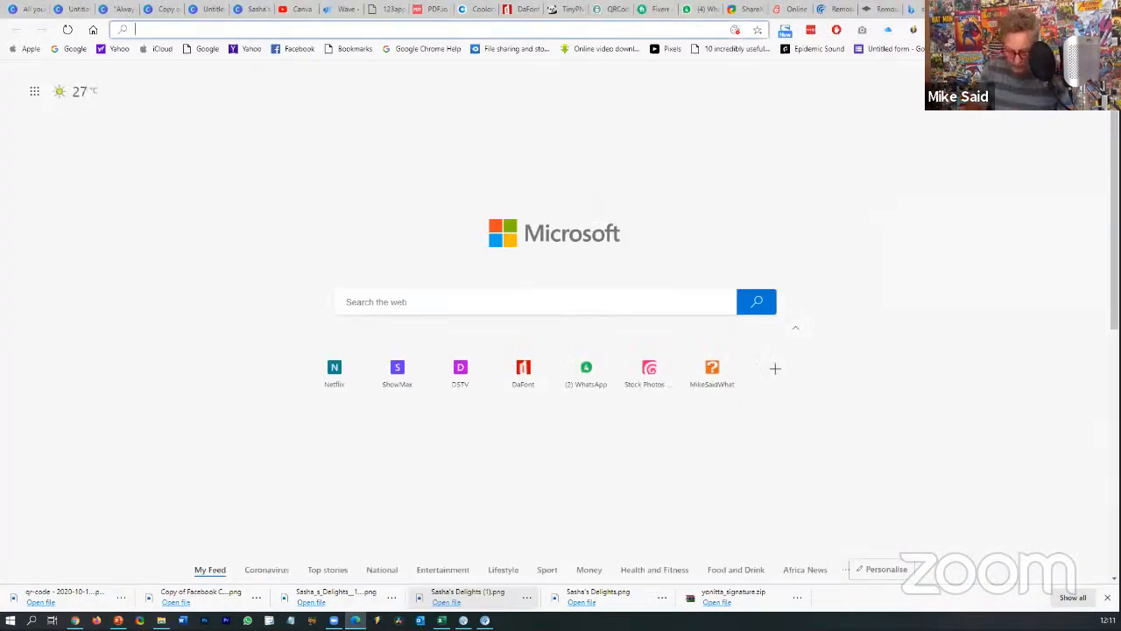
- Read Techopedia's Lorem Ipsum definition, then start a 'lorem ipsum generator' search
text(lorem ips)
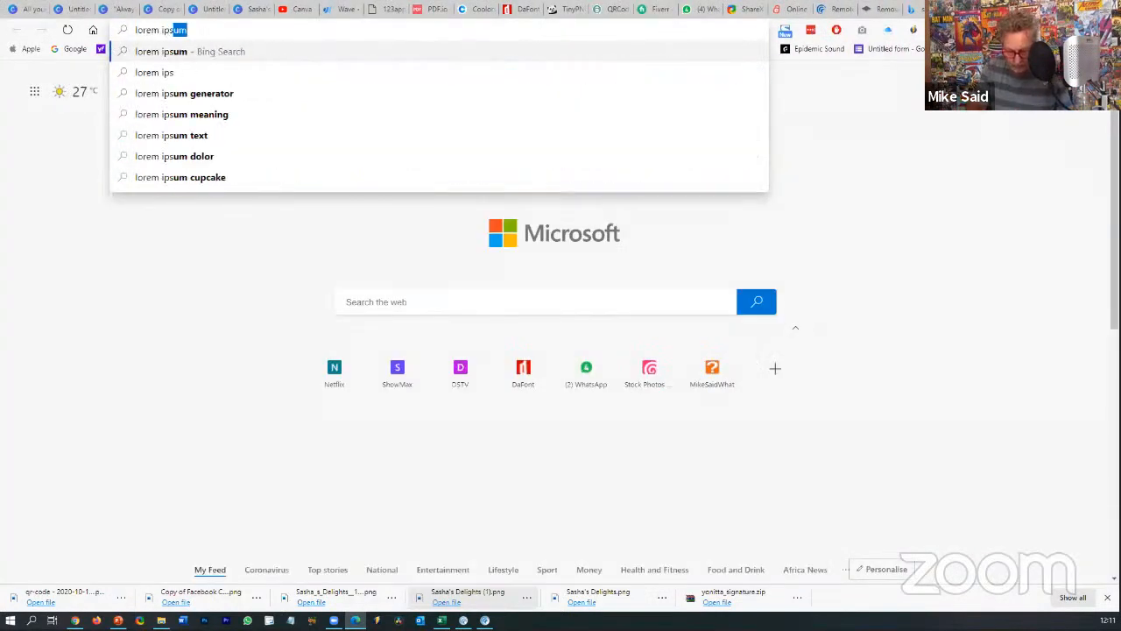
text(um meaning)
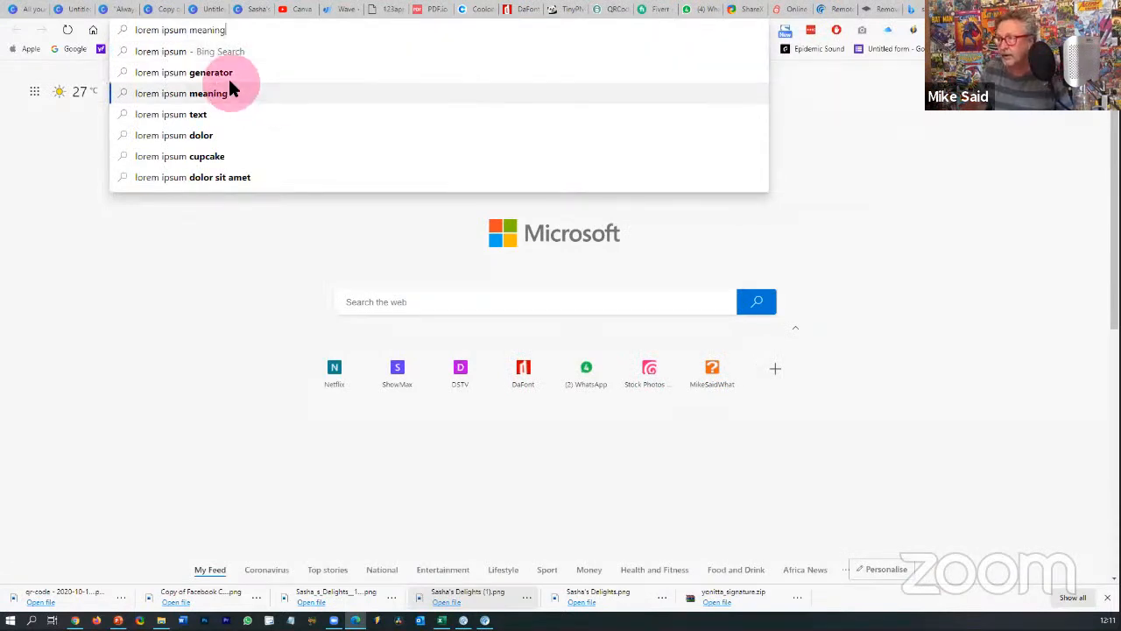
click(230, 91)
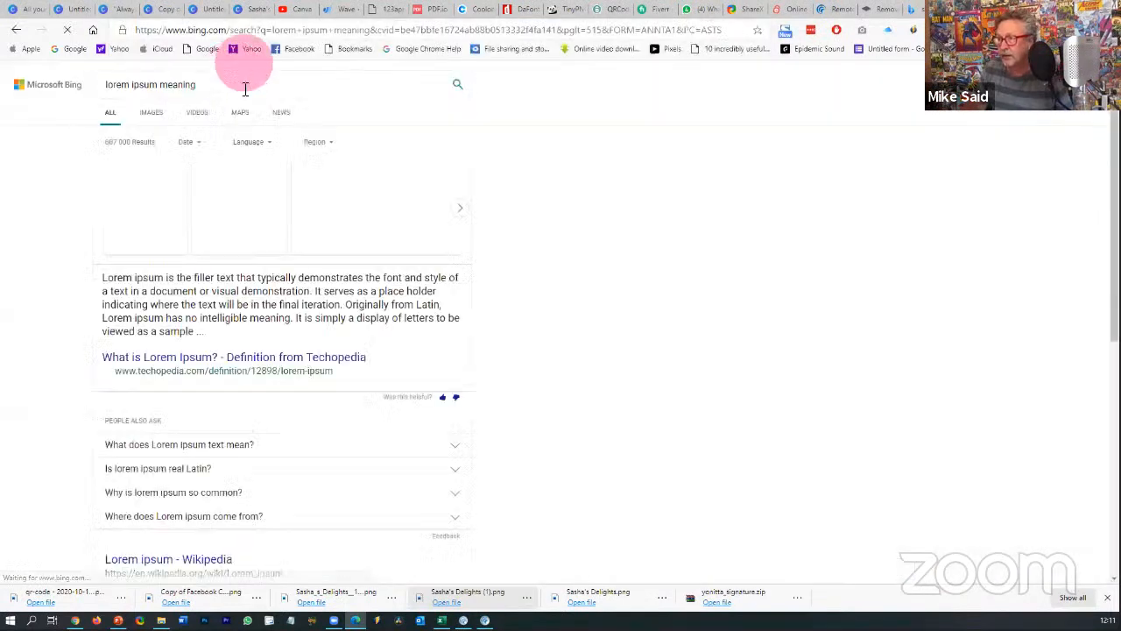
click(198, 364)
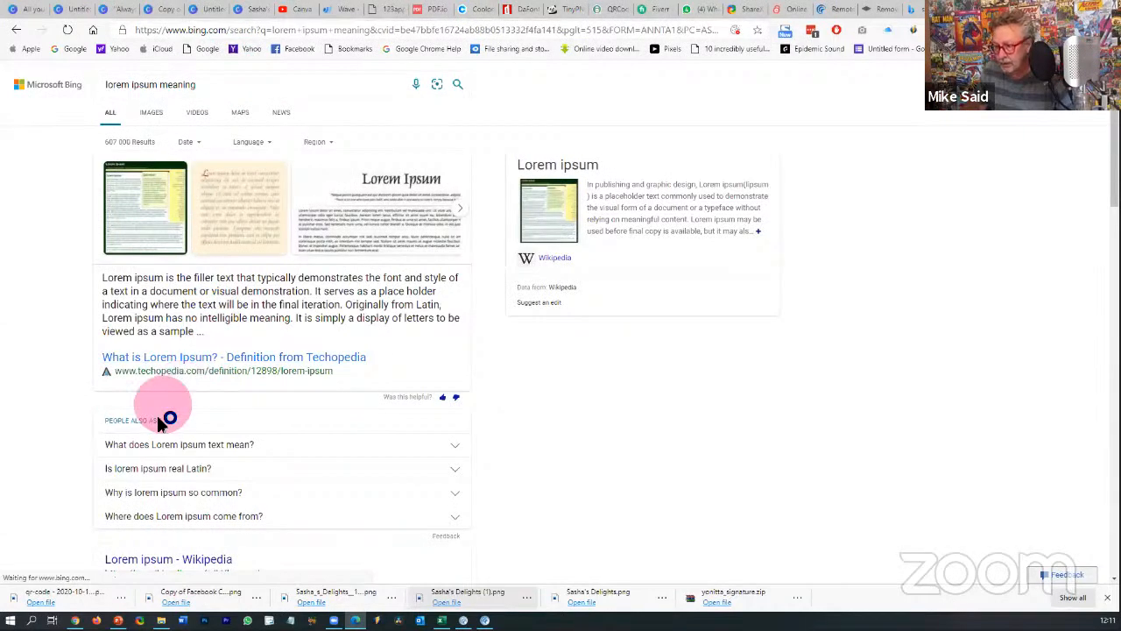
click(178, 444)
scroll(178, 443, down, 5)
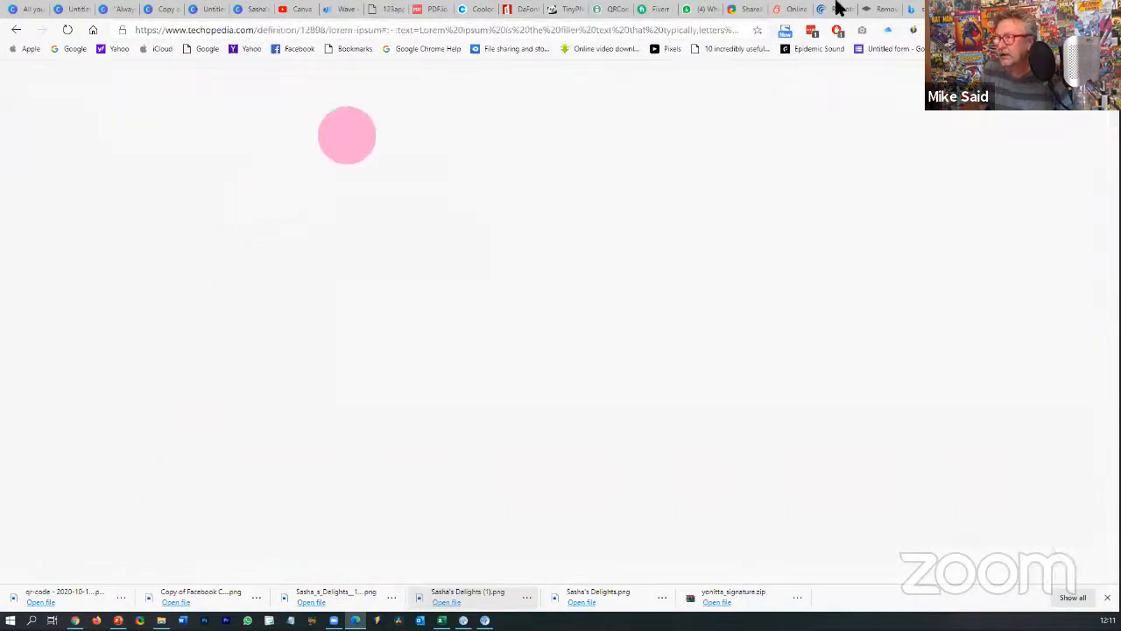
click(421, 35)
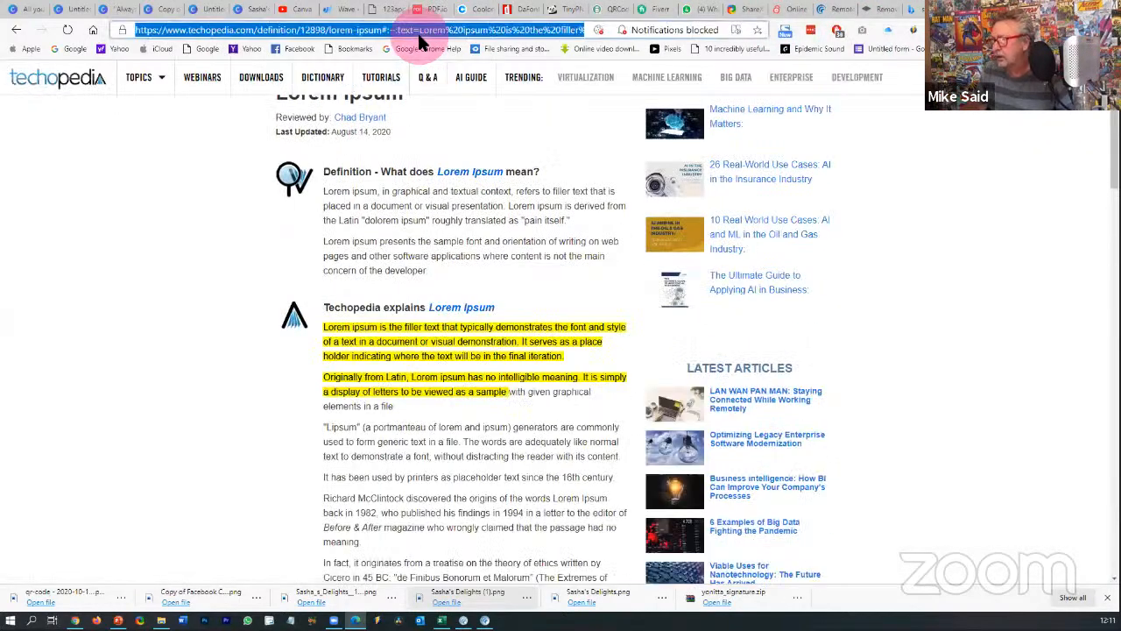
text(lorem)
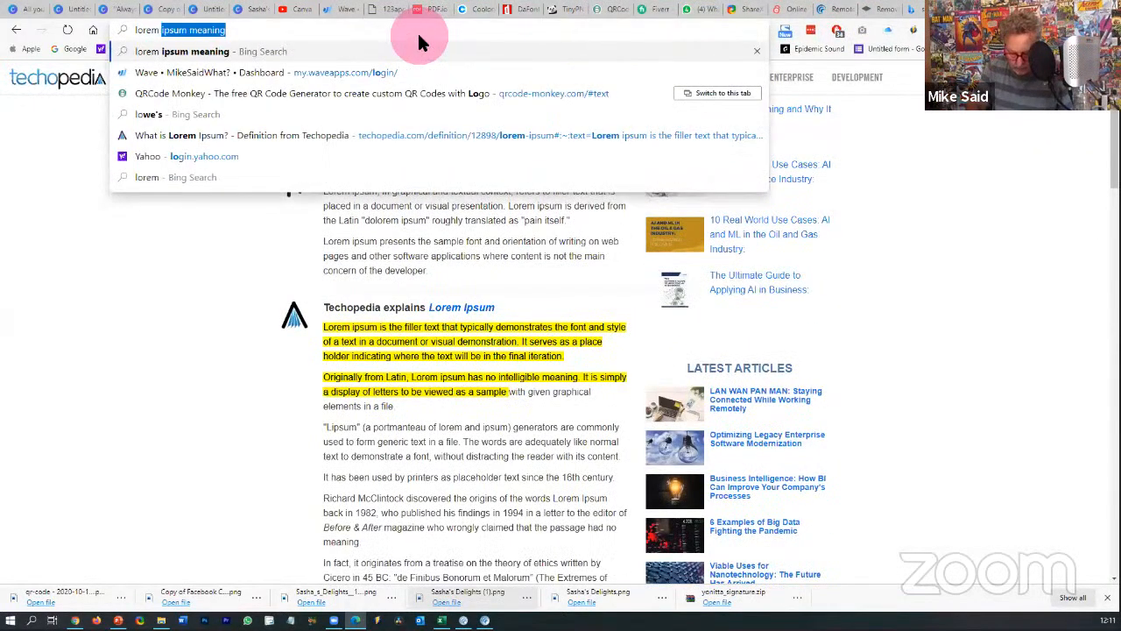
text( ipsum gemn)
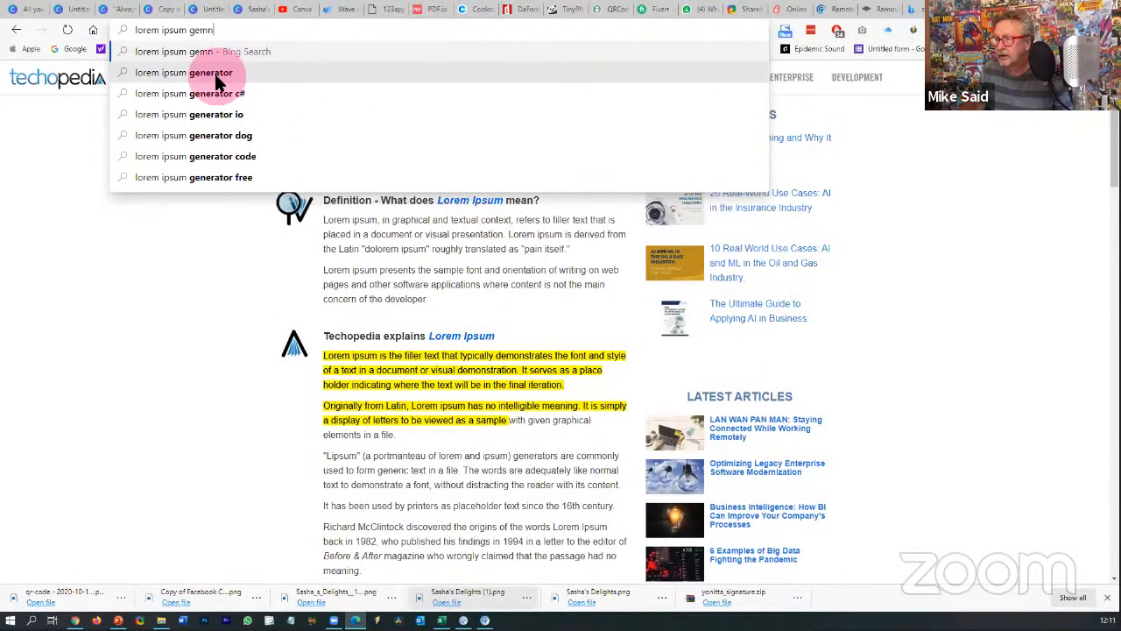
- Select a generated paragraph on loremipsum.io and return to the Canva design
click(218, 82)
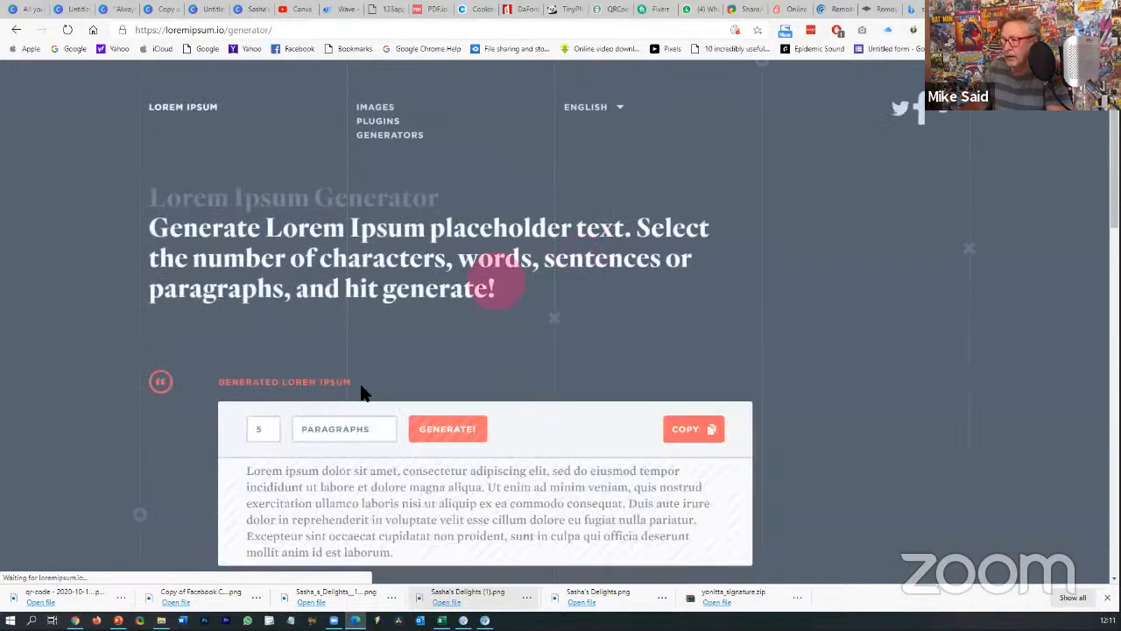
scroll(238, 370, down, 1)
drag(254, 392, 400, 476)
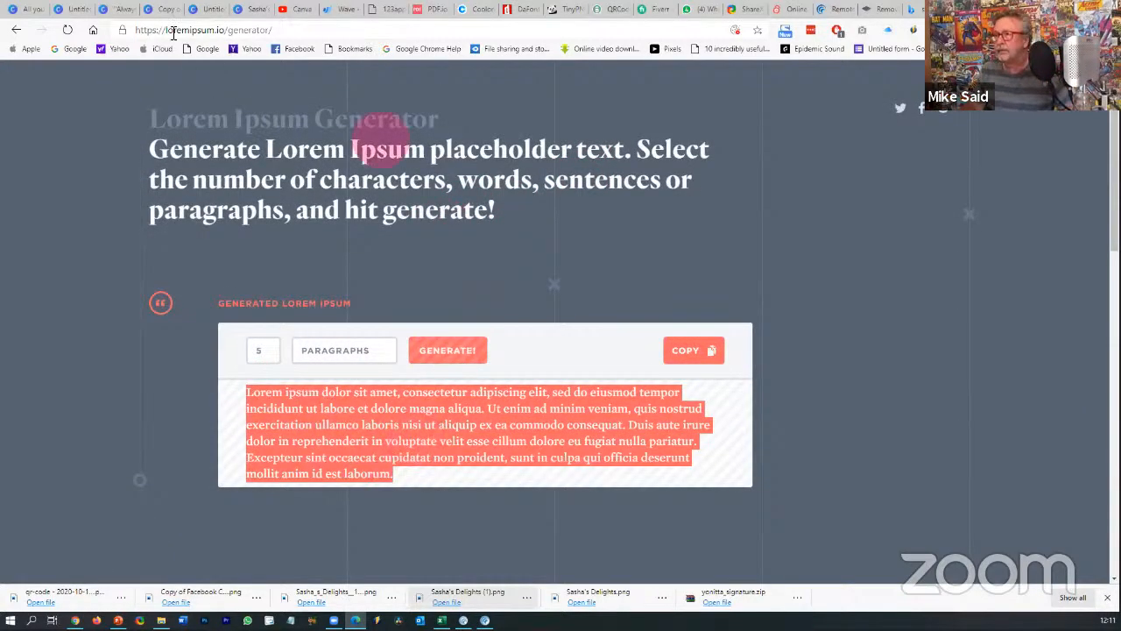
click(74, 12)
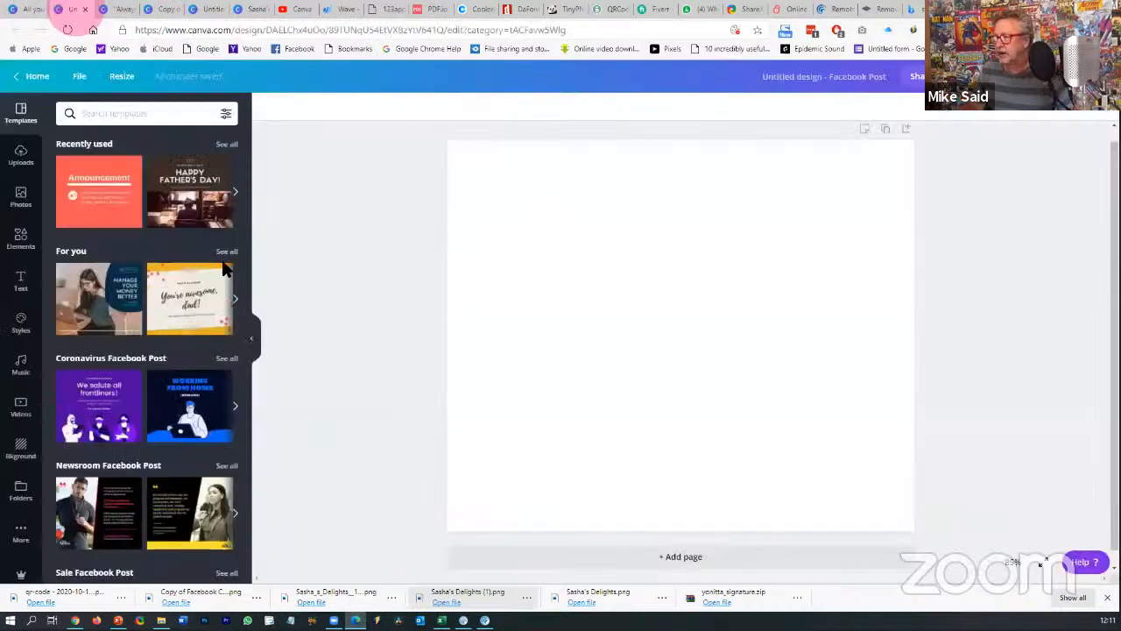
- Add a subheading box, paste the lorem ipsum paragraph into it, and centre it on the page
click(21, 280)
click(88, 217)
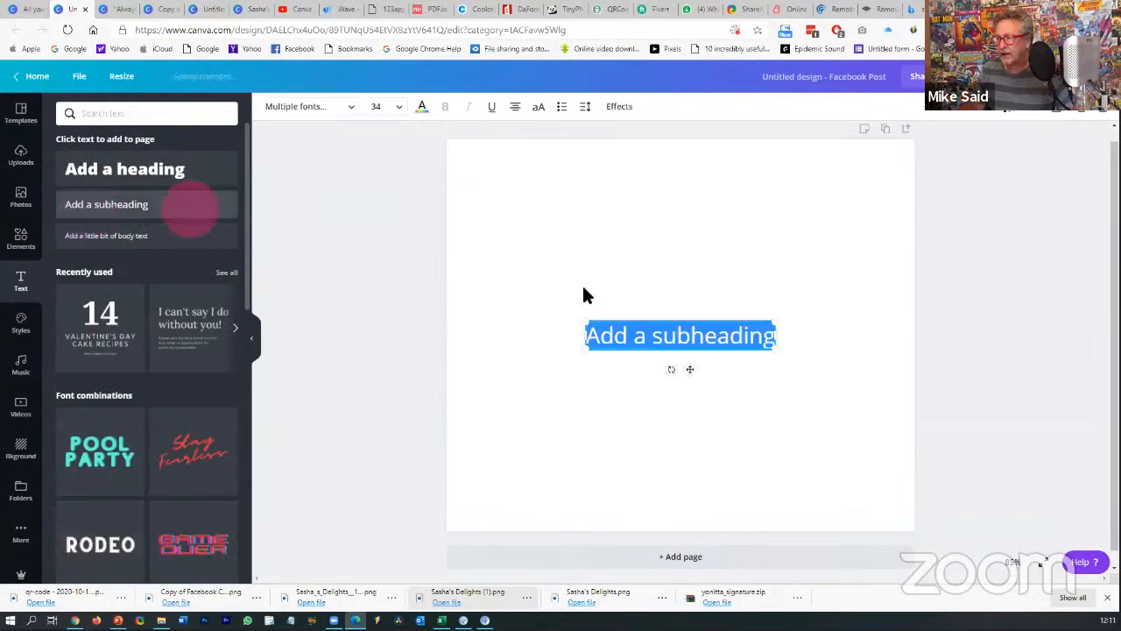
click(676, 339)
text(Lorem ipsum dolor sit amet, consectetur adipiscing elit, sed do eiusmod tempor incididunt ut labore et dolore magna aliqua. Ut enim ad minim veniam, quis nostrud exercitation ullamco laboris nisi ut aliquip ex ea commodo consequat. Duis aute irure dolor in reprehenderit in voluptate velit esse cillum dolore eu fugiat nulla pariatur.)
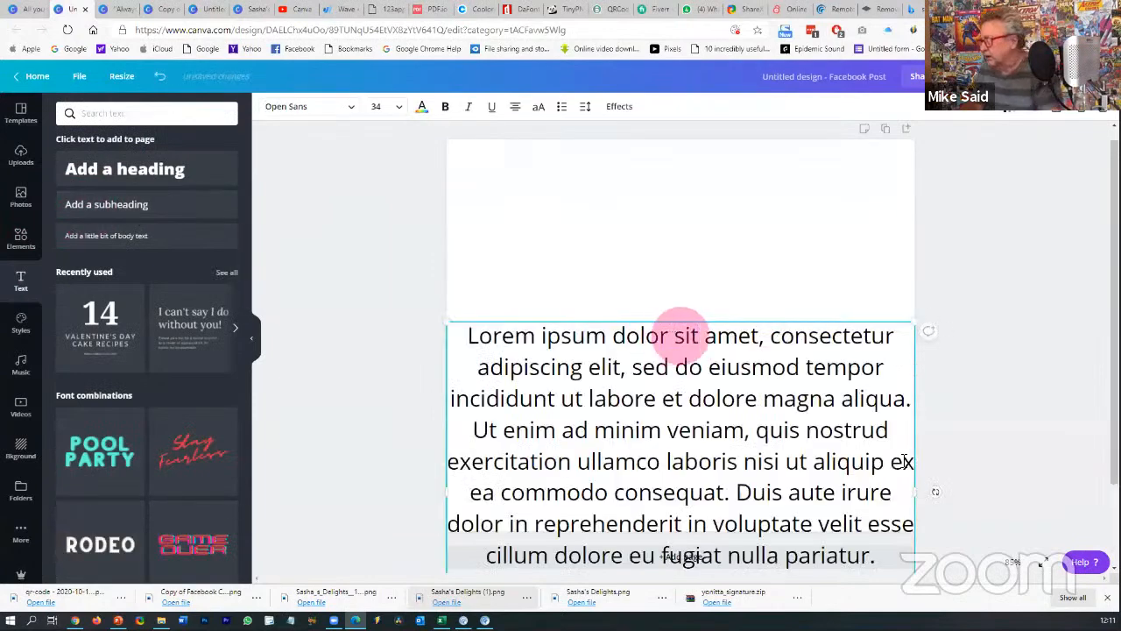
drag(914, 327, 841, 377)
drag(756, 431, 782, 250)
click(958, 263)
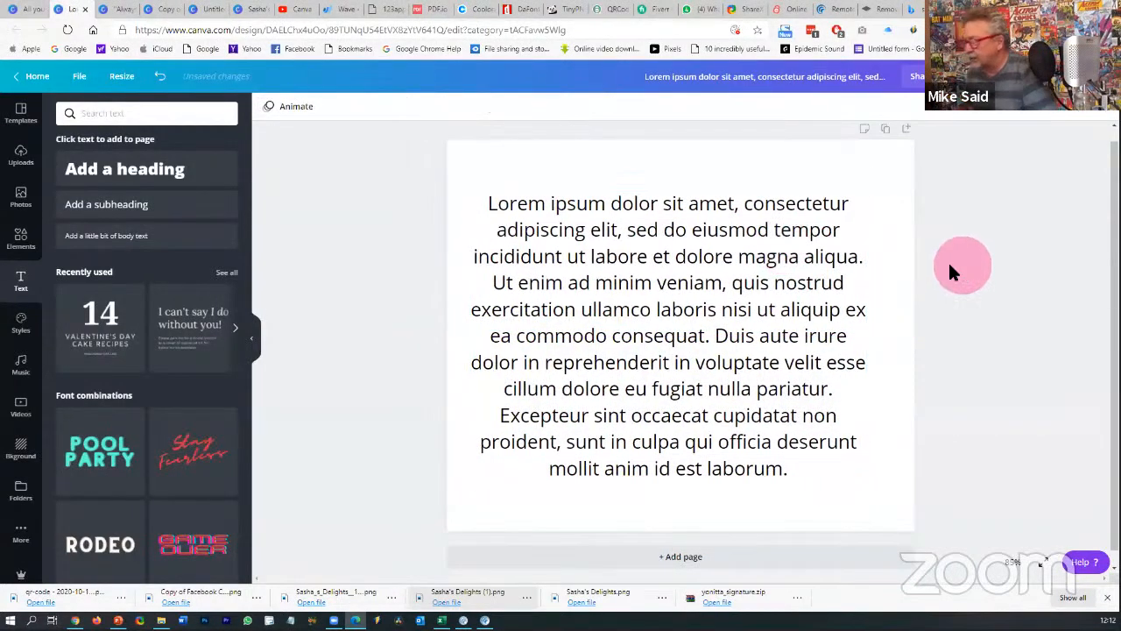
click(851, 267)
drag(851, 267, 850, 263)
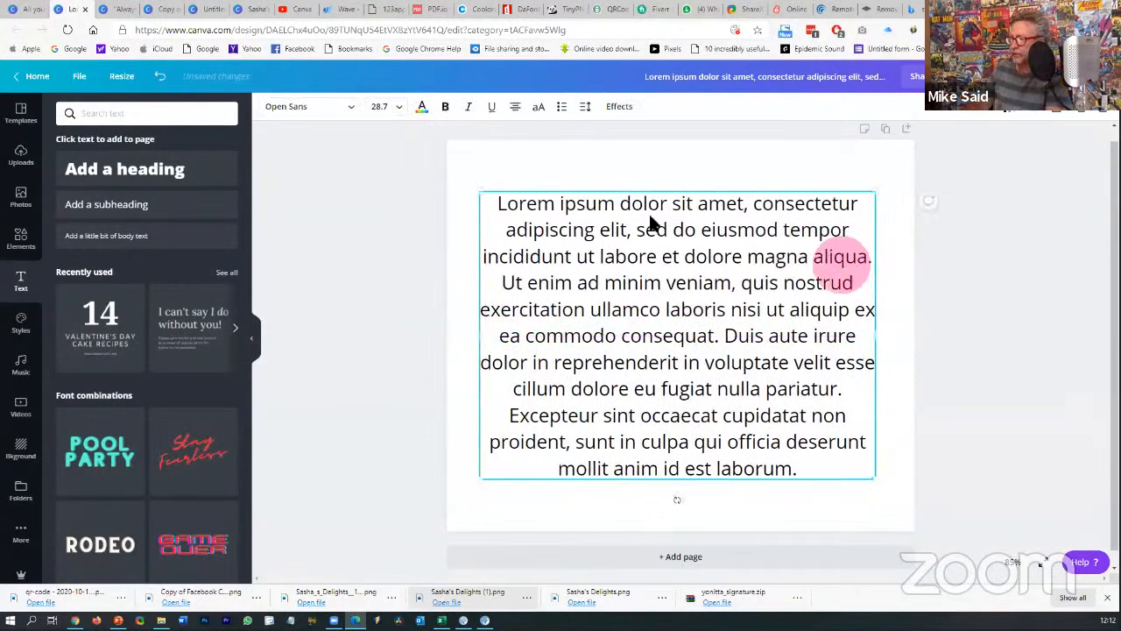
- Make the words 'Lorem ipsum' bold and italic
click(618, 209)
drag(619, 206, 496, 203)
click(446, 109)
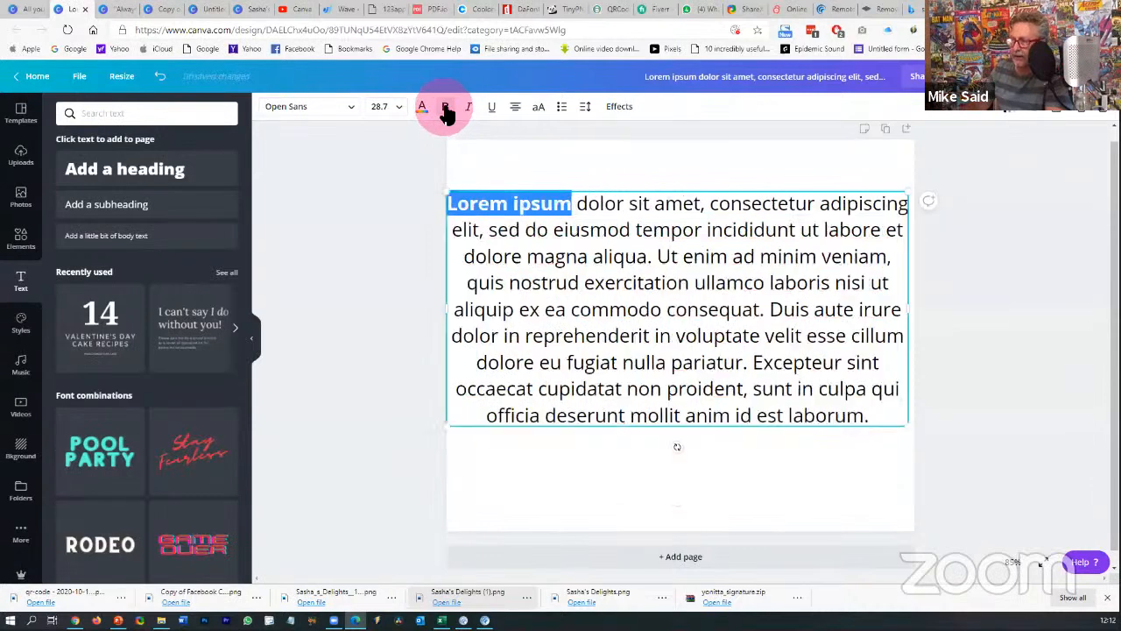
click(467, 108)
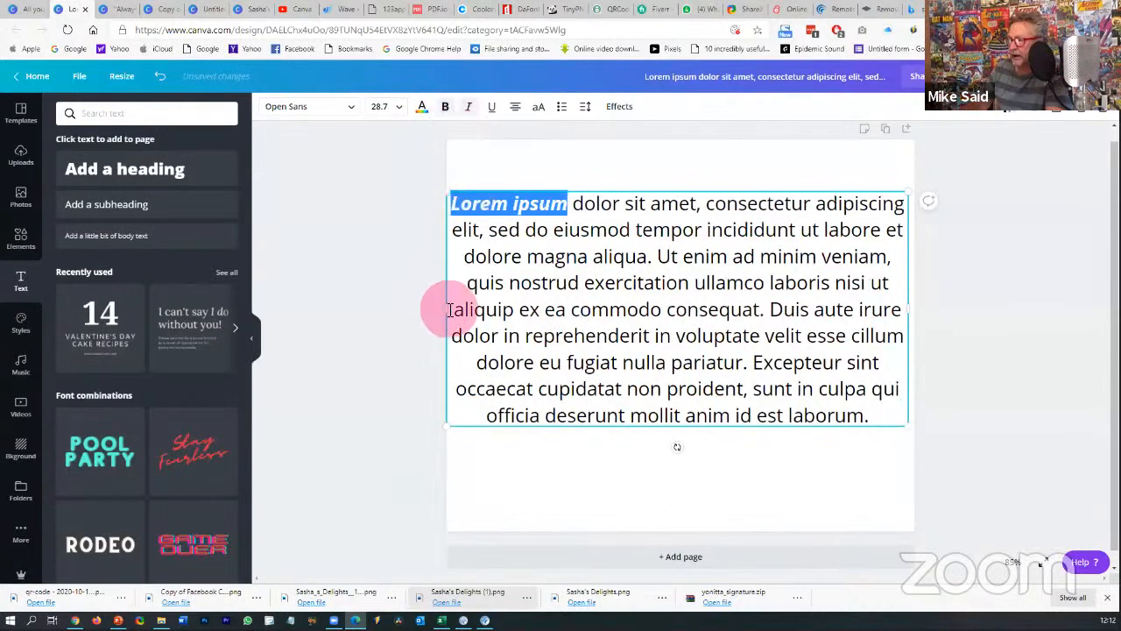
- Narrow the text block from both sides
drag(454, 310, 488, 311)
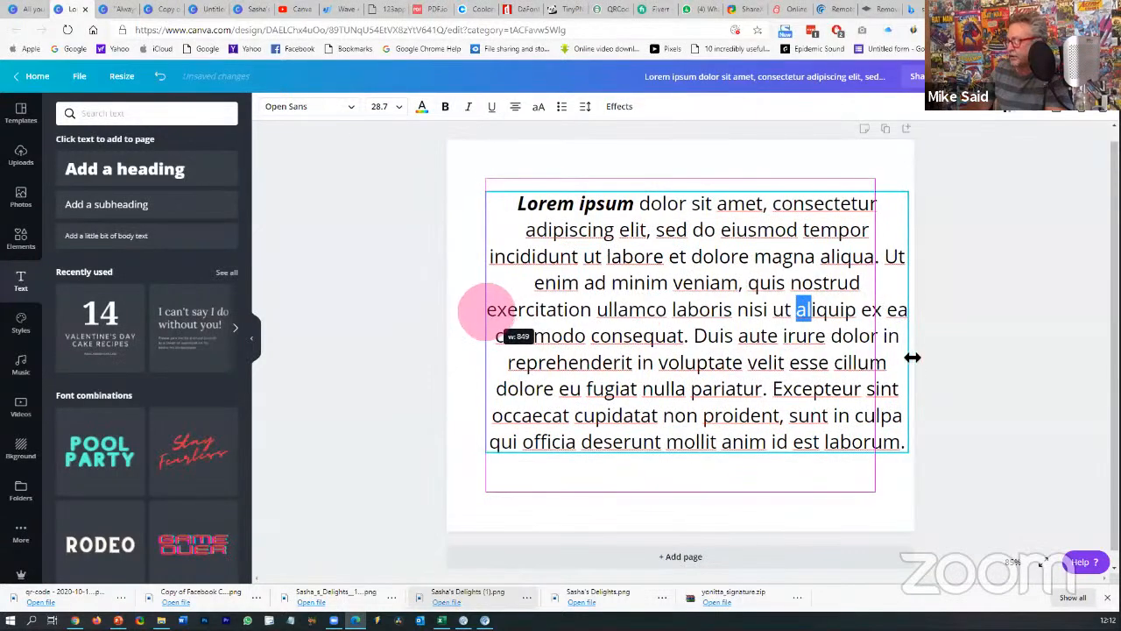
drag(910, 322, 881, 323)
click(1074, 334)
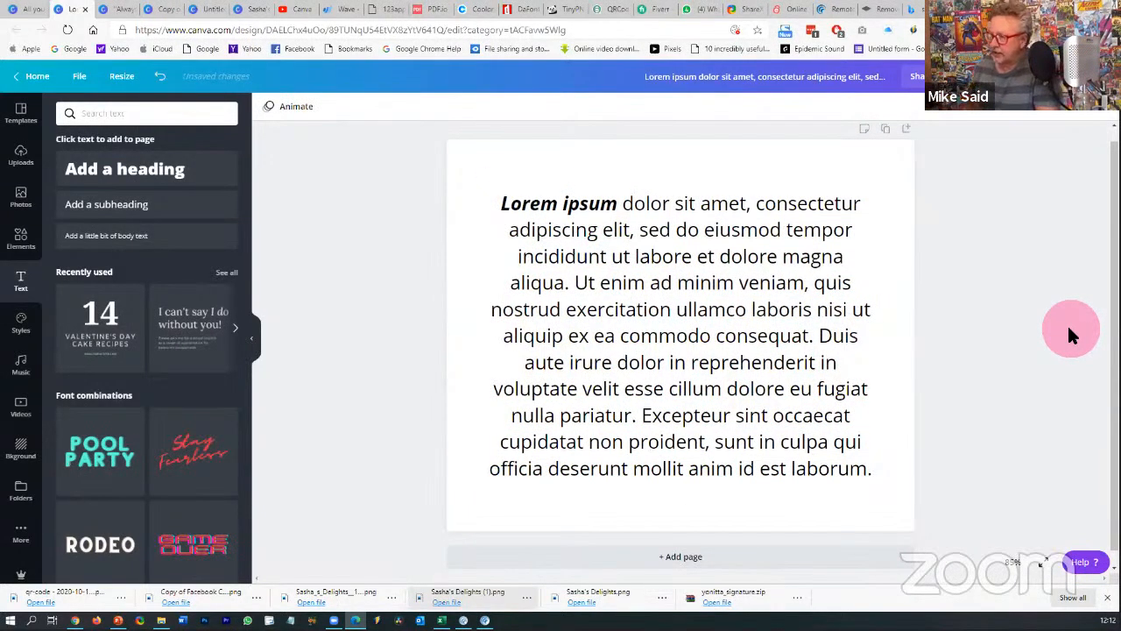
click(826, 278)
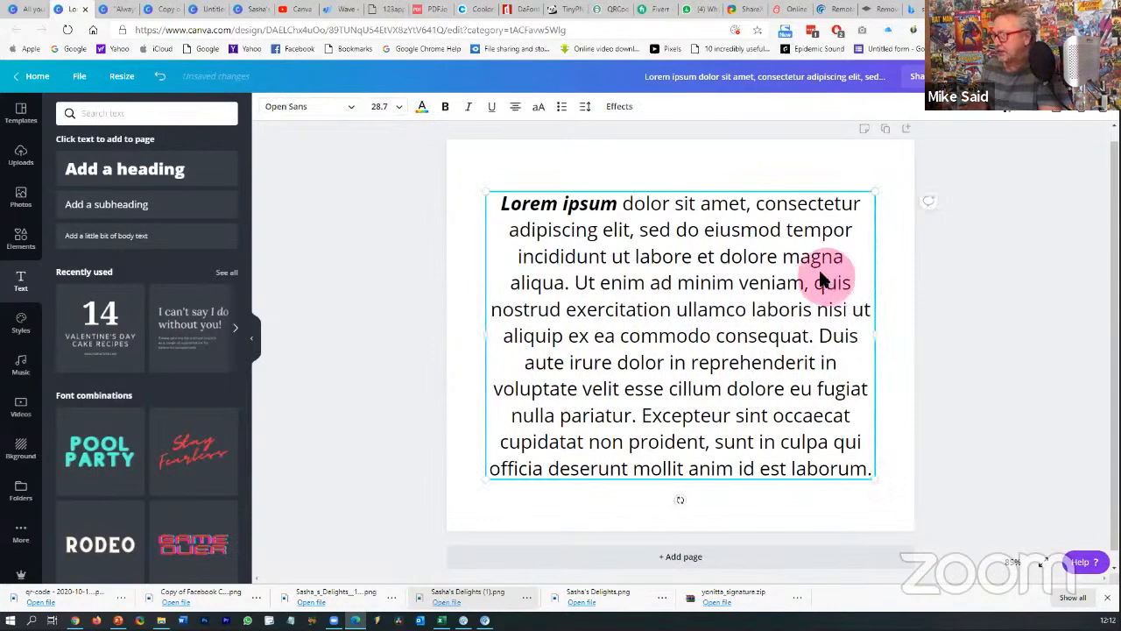
click(689, 198)
click(586, 111)
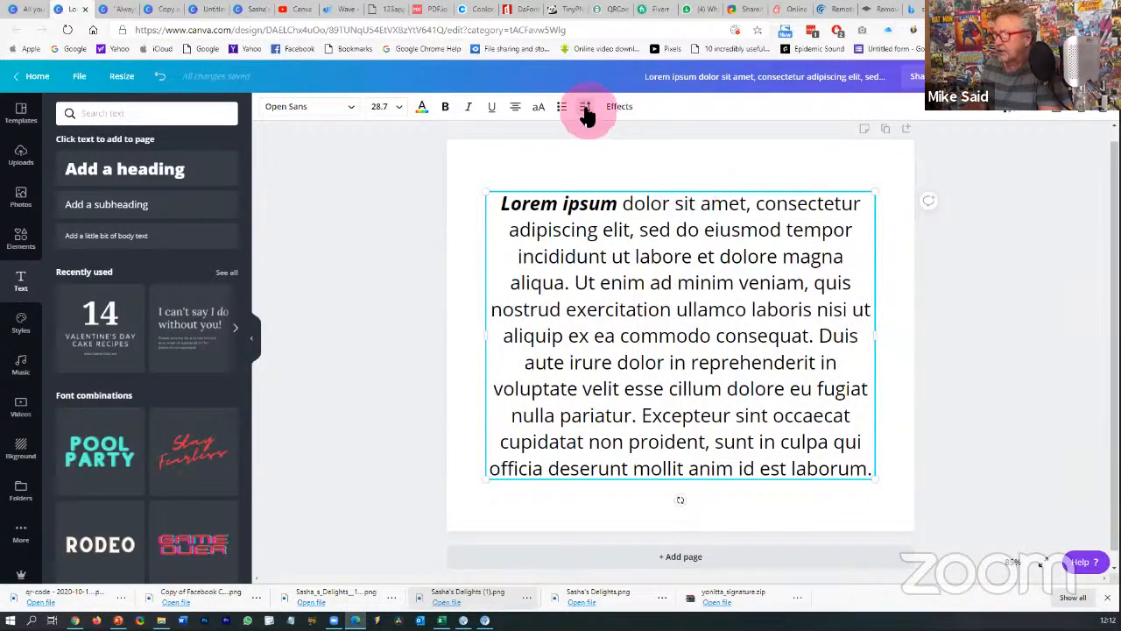
- Set line height to 1.2, keep letter spacing at 0, and move the paragraph slightly lower
click(586, 111)
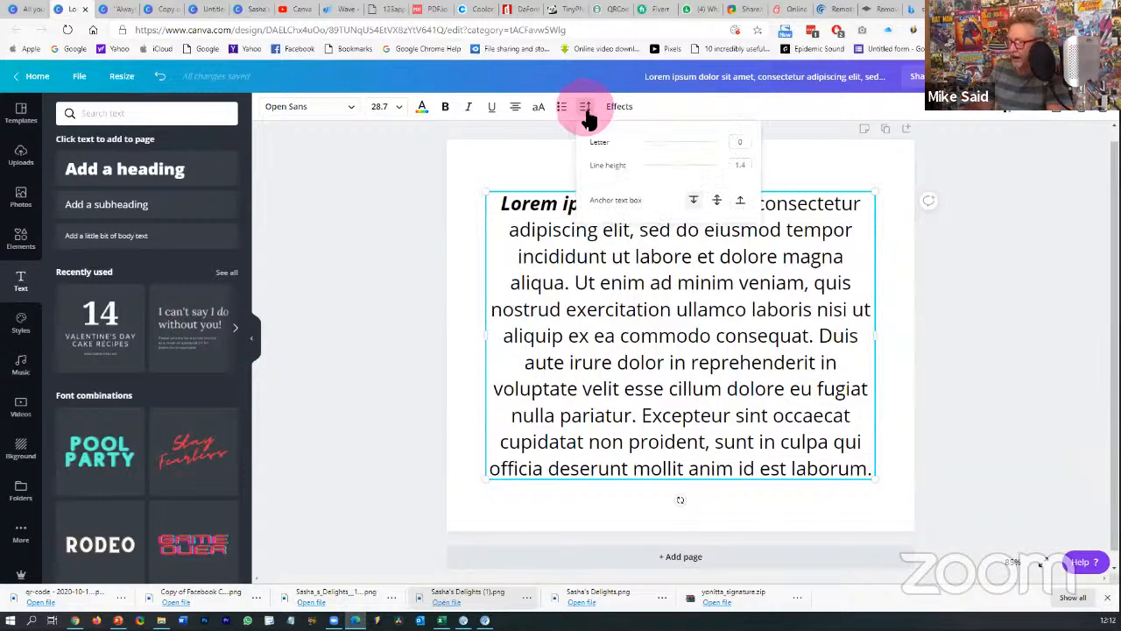
mouse_move(675, 171)
mouse_down()
mouse_move(693, 172)
mouse_move(652, 171)
mouse_move(672, 175)
mouse_up()
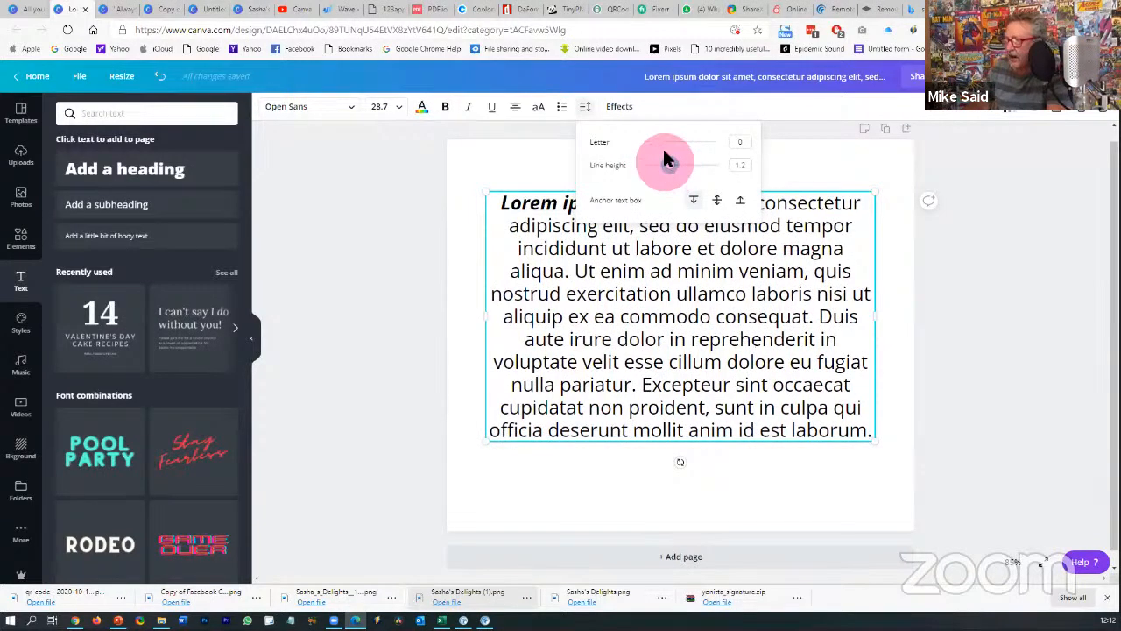
drag(661, 147, 664, 152)
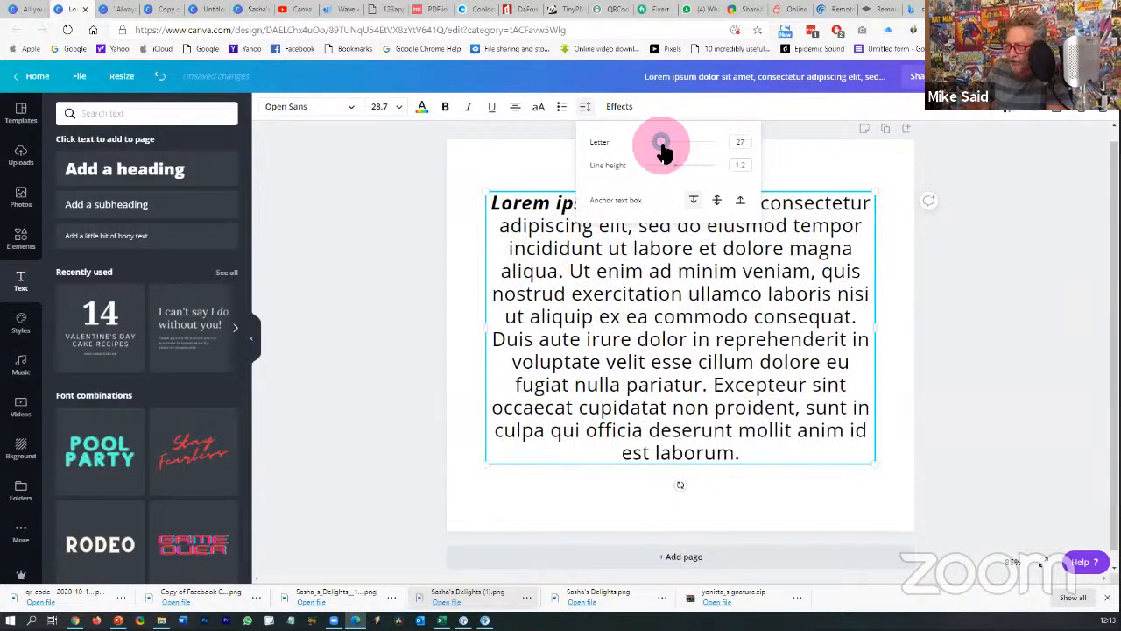
click(739, 143)
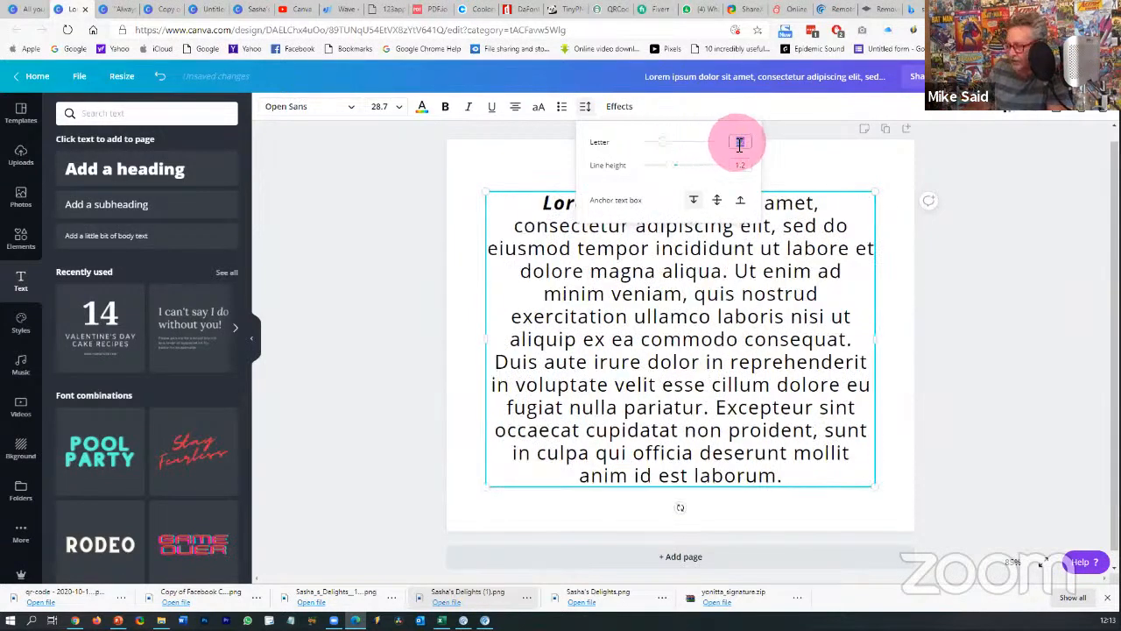
click(794, 157)
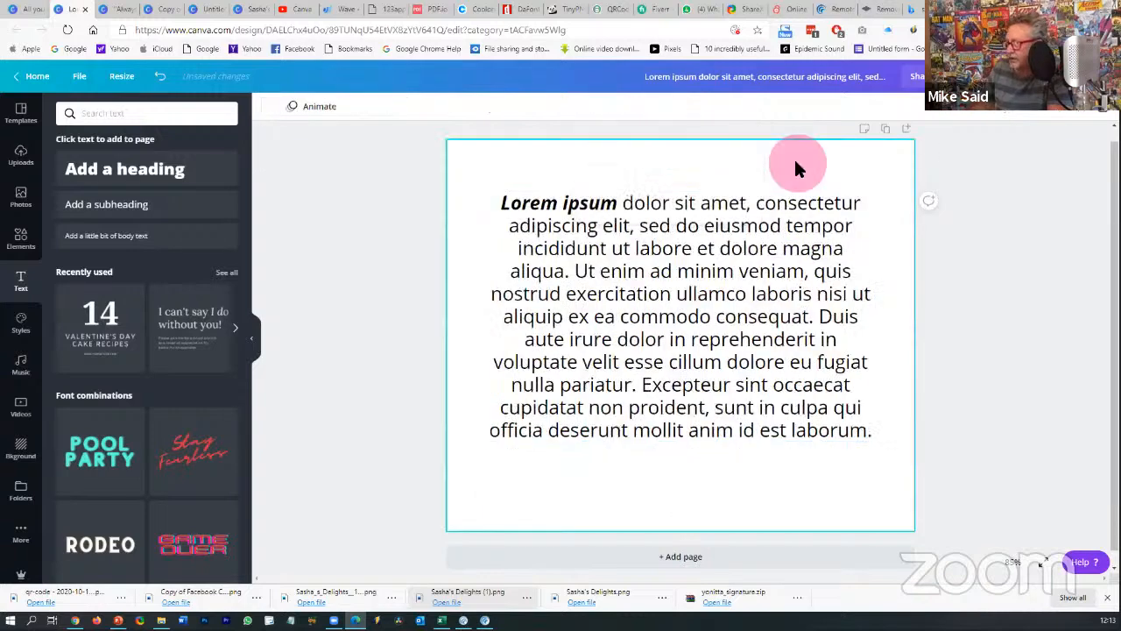
click(749, 212)
drag(749, 219, 749, 234)
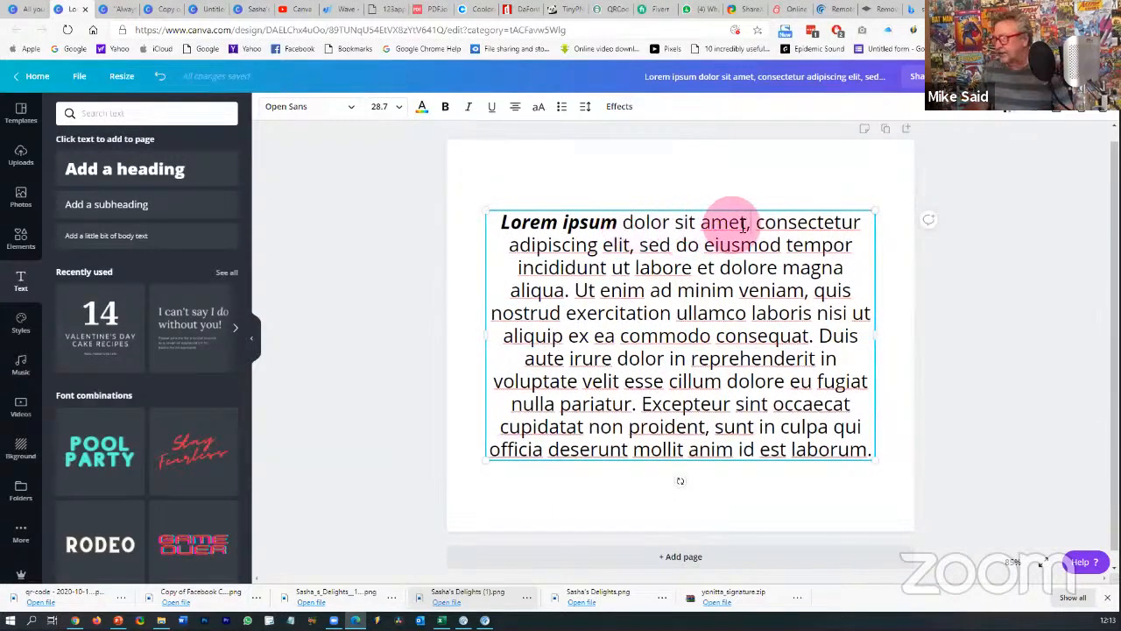
- Trim the paragraph to 'Lorem ipsum dolor sit amet,' and 're eu fugiat nulla pariatur.' on two lines
click(760, 223)
drag(872, 466, 887, 449)
key(BackSpace)
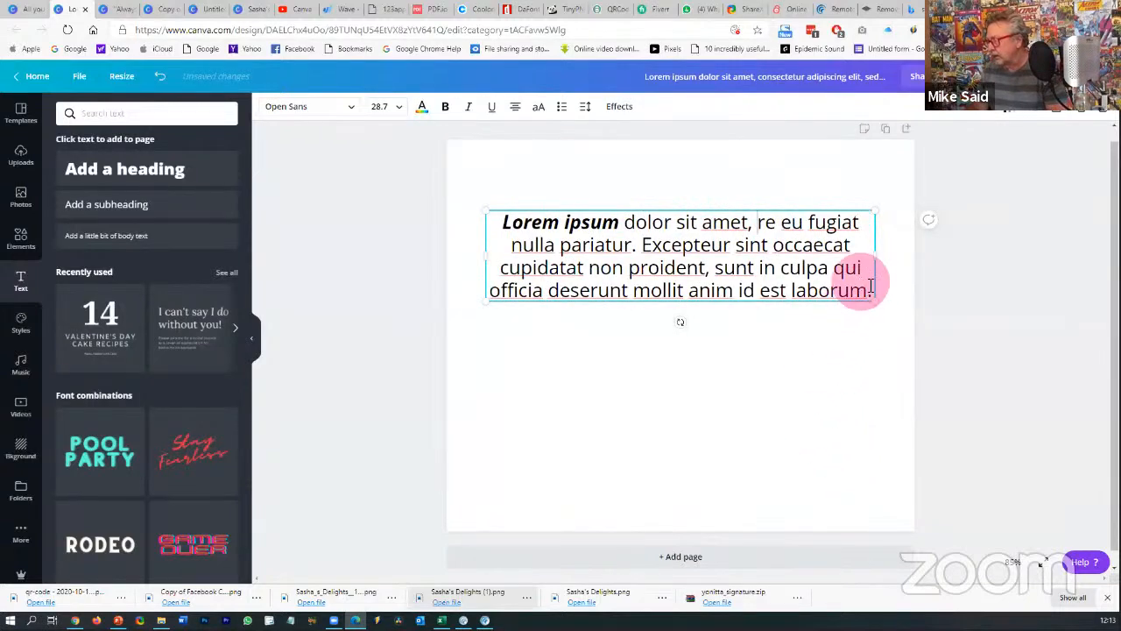
drag(867, 290, 648, 246)
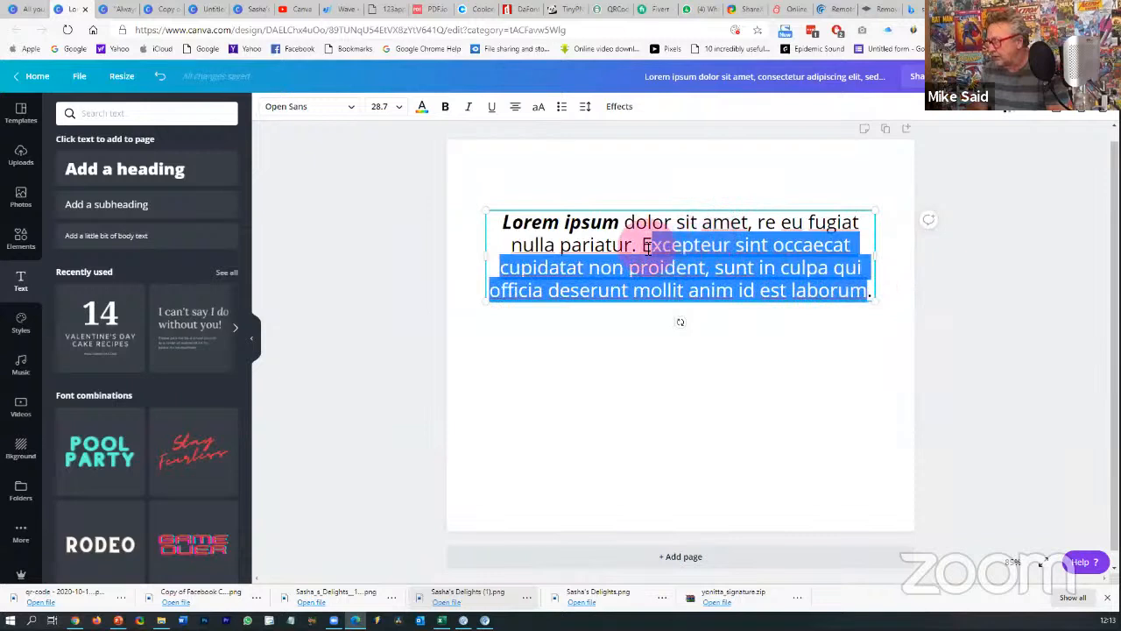
key(BackSpace)
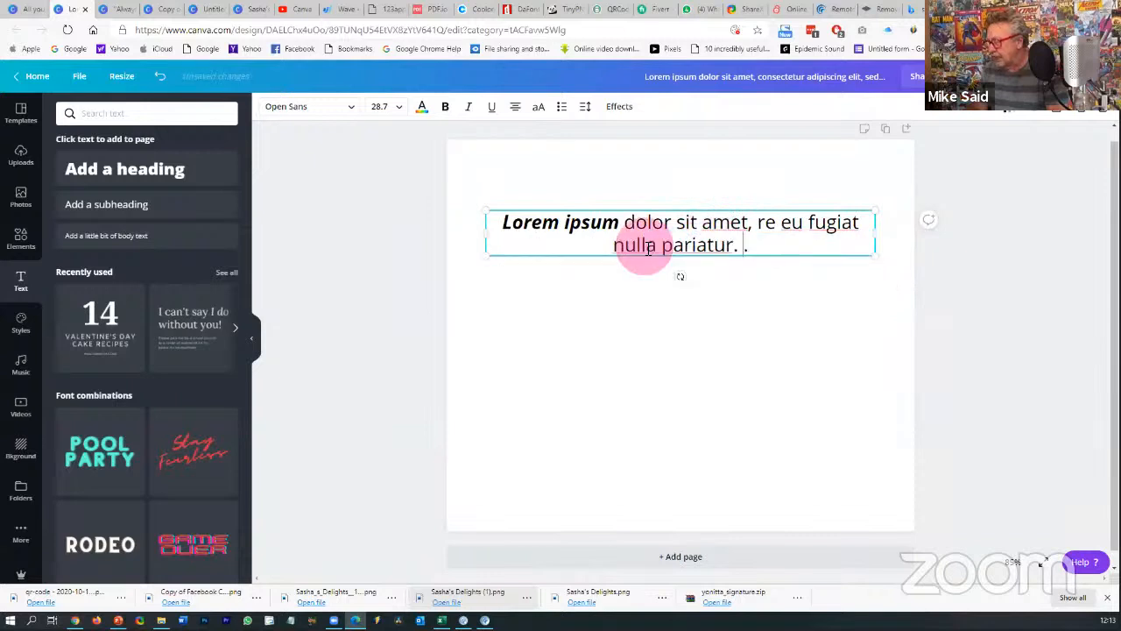
click(759, 222)
key(Return)
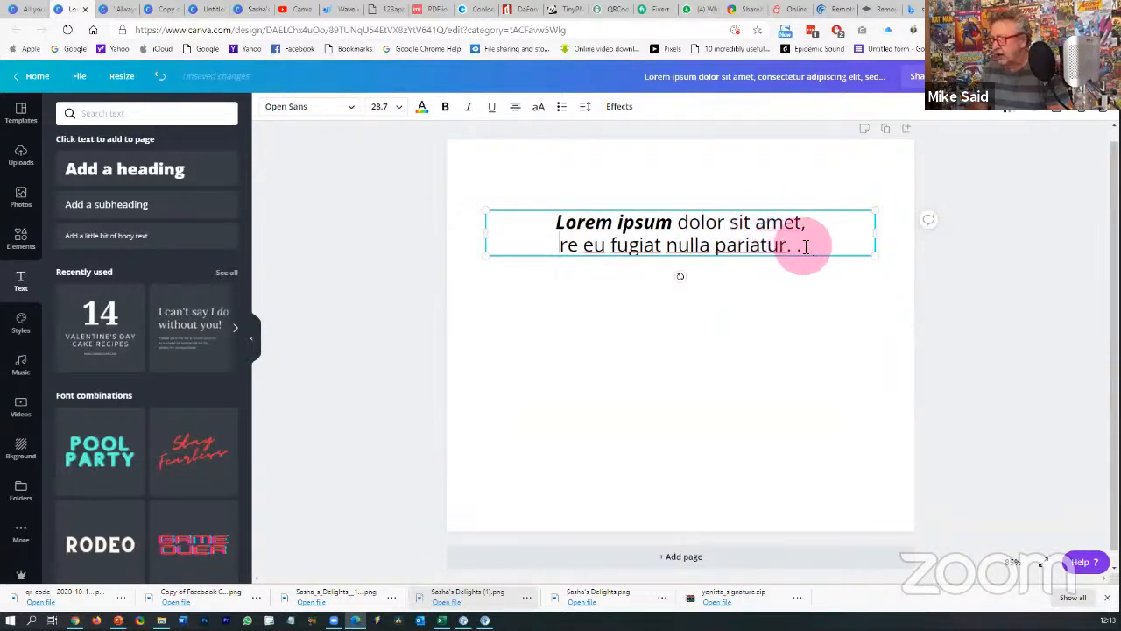
- Raise the text's line height to 2.5 and move the block down to the page centre
drag(801, 251, 555, 219)
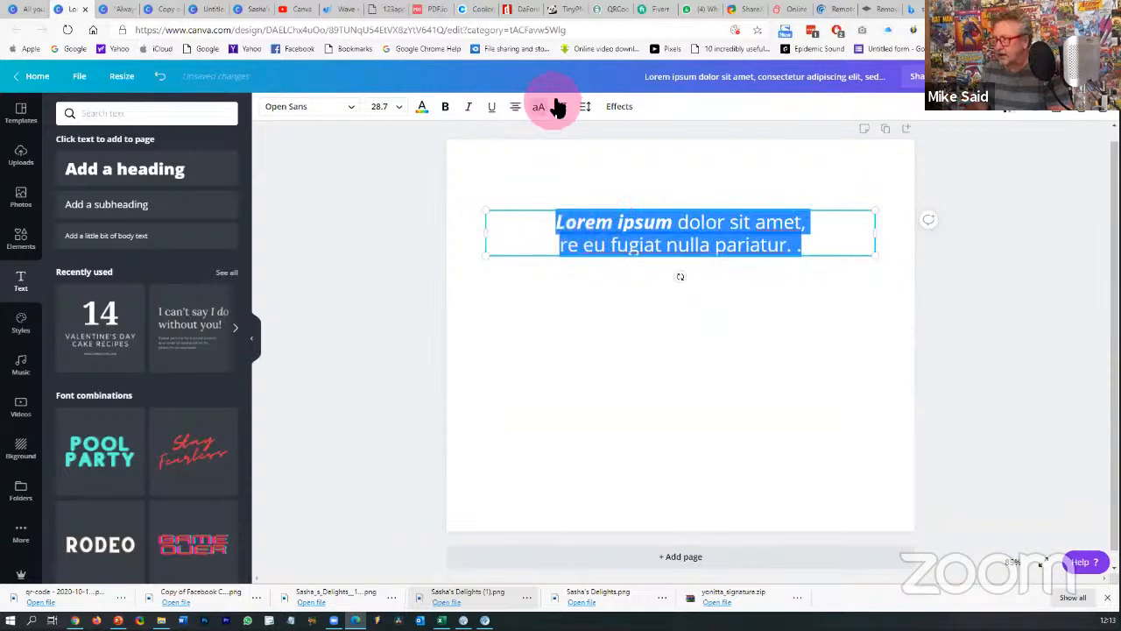
click(584, 106)
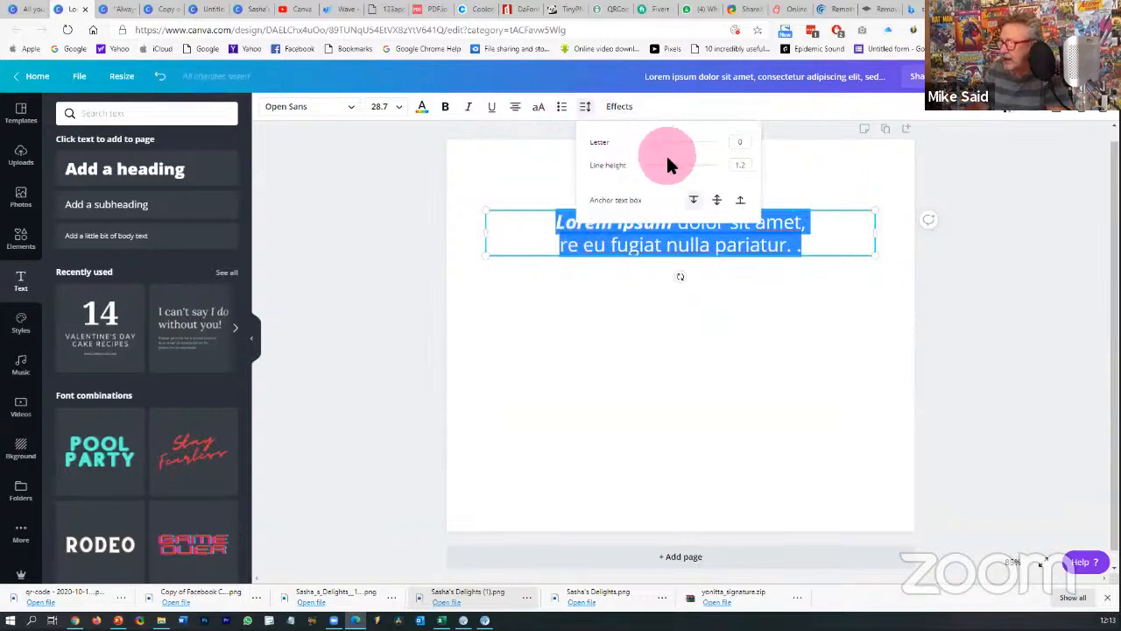
mouse_move(667, 164)
mouse_down()
mouse_move(724, 178)
mouse_move(675, 175)
mouse_up()
click(691, 327)
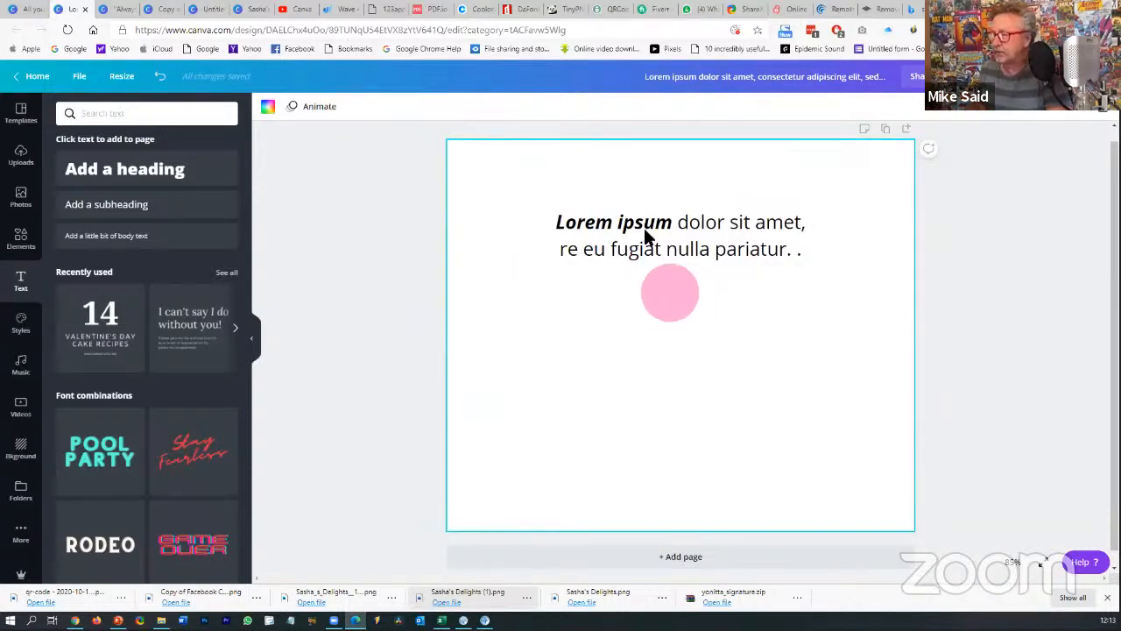
drag(644, 231, 646, 348)
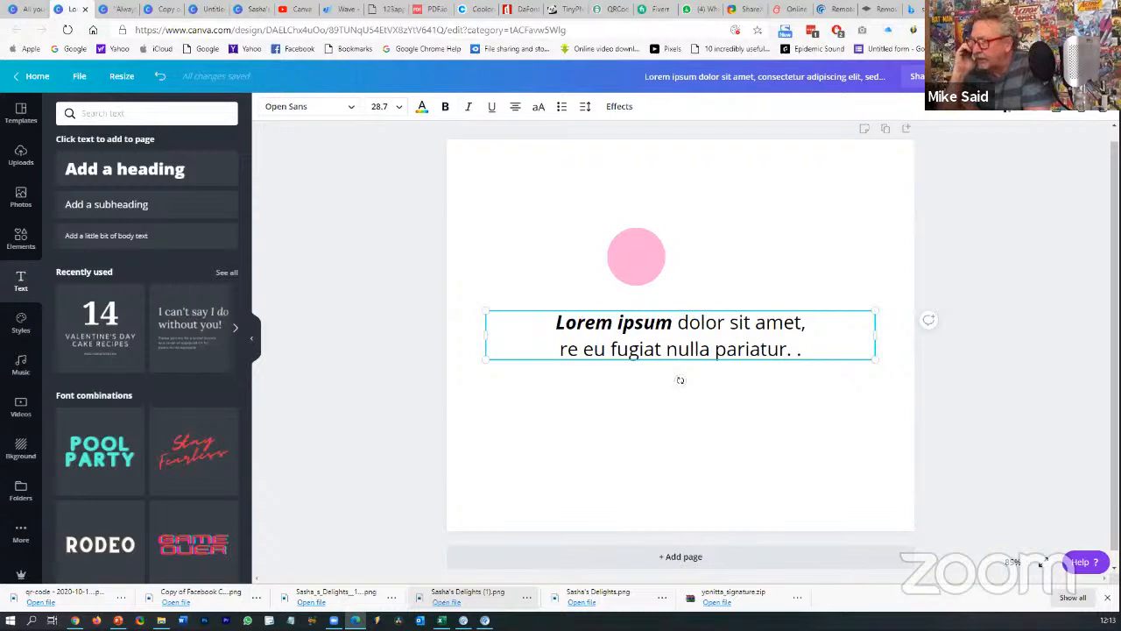
click(734, 232)
click(989, 232)
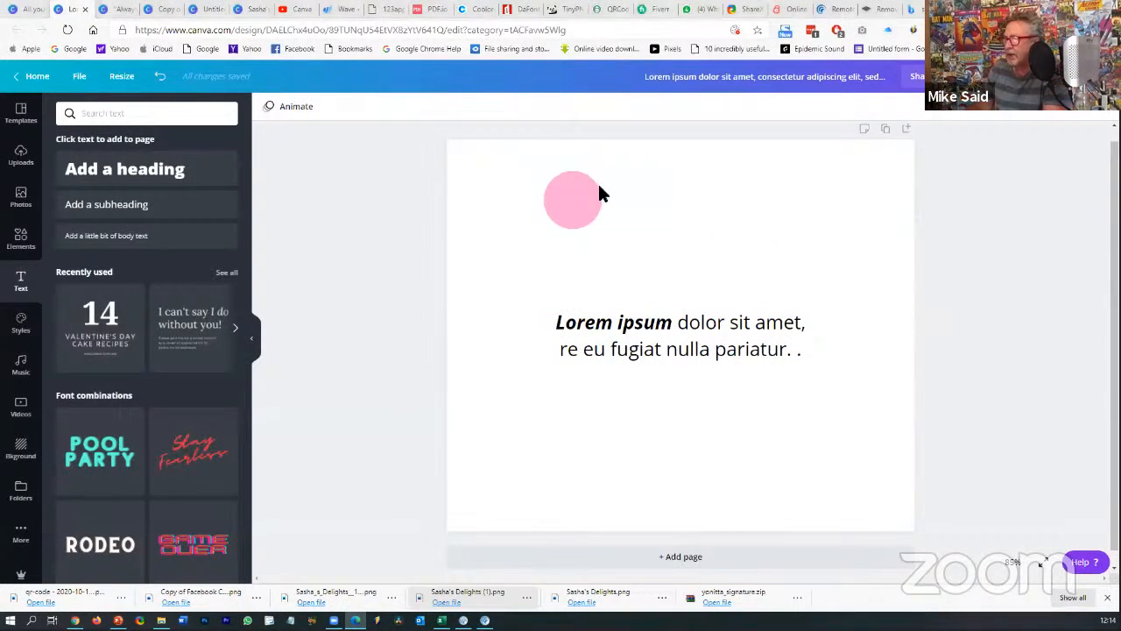
- Add the photo of two laughing women and set it as the page background
click(21, 197)
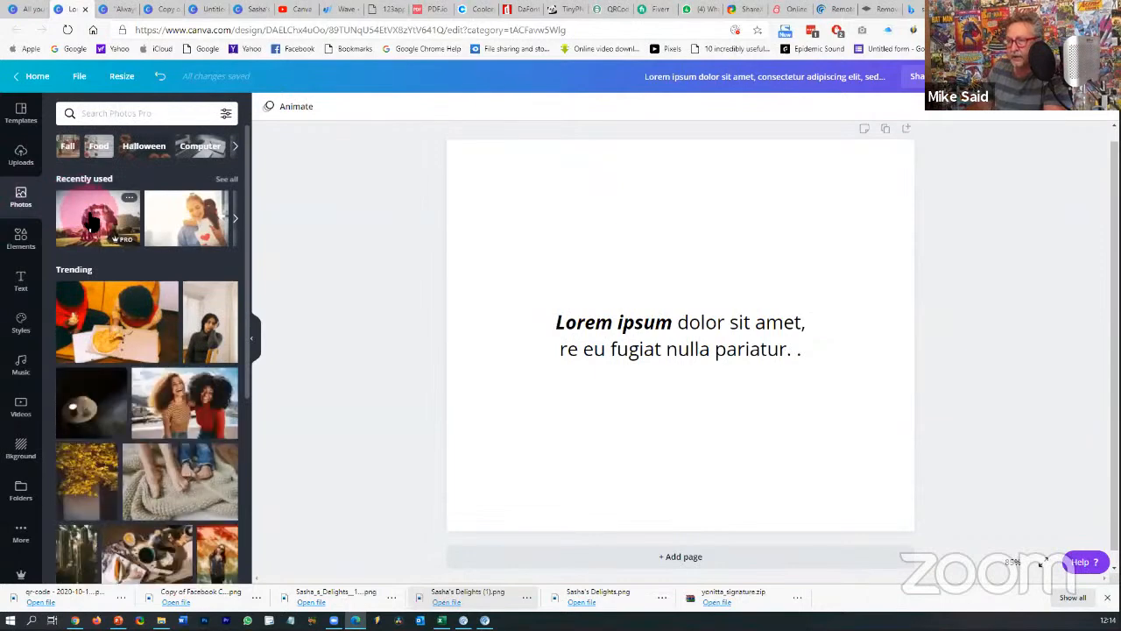
click(180, 392)
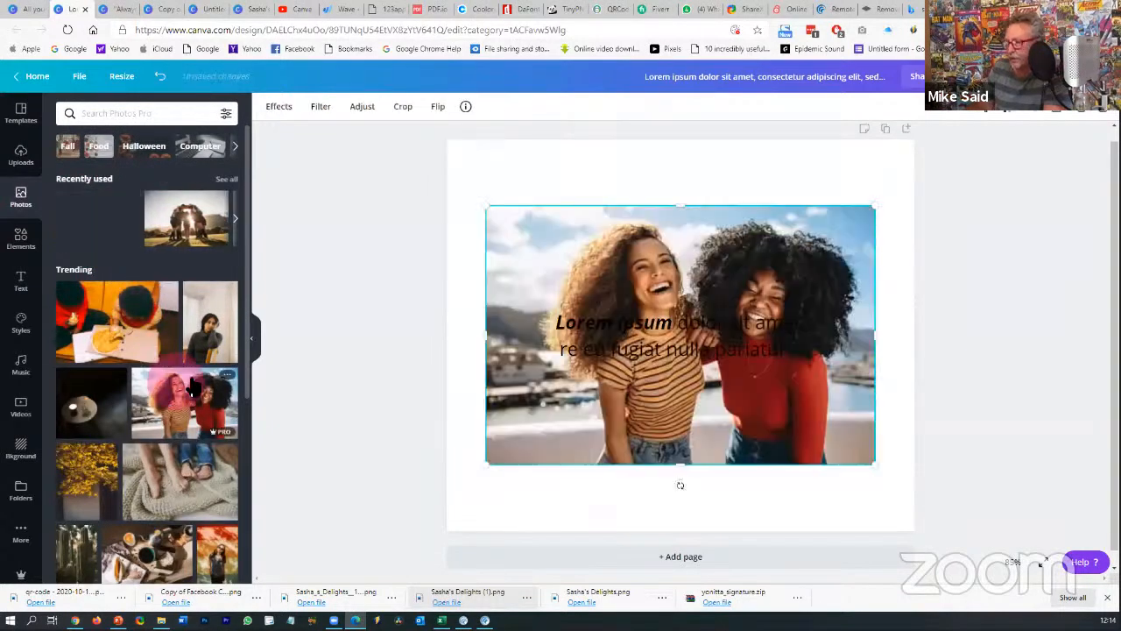
right_click(668, 243)
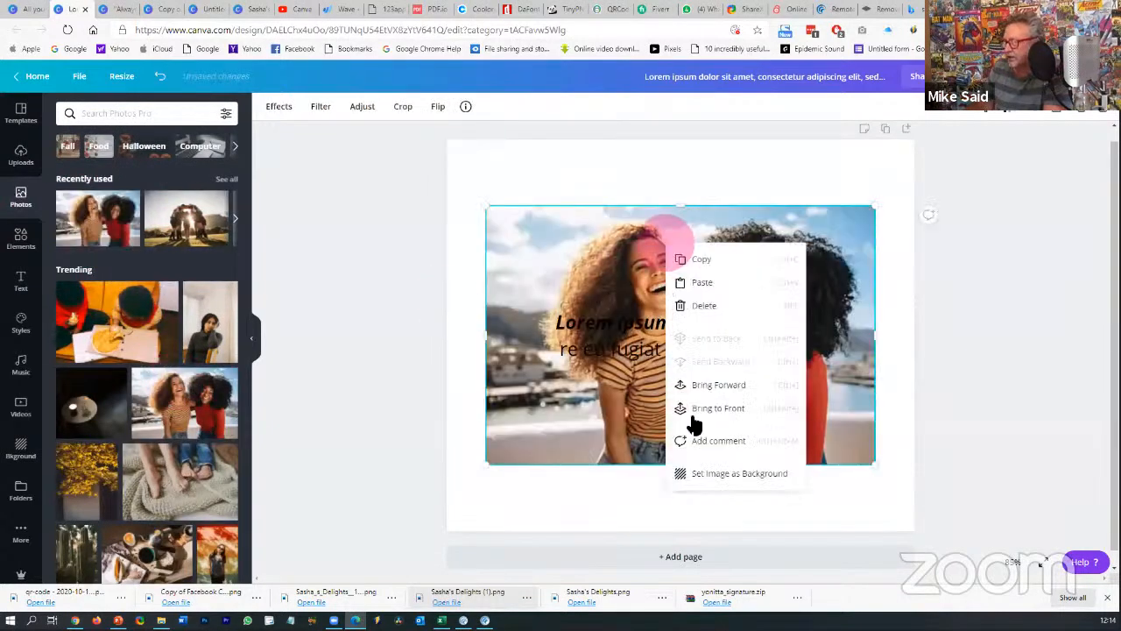
click(723, 473)
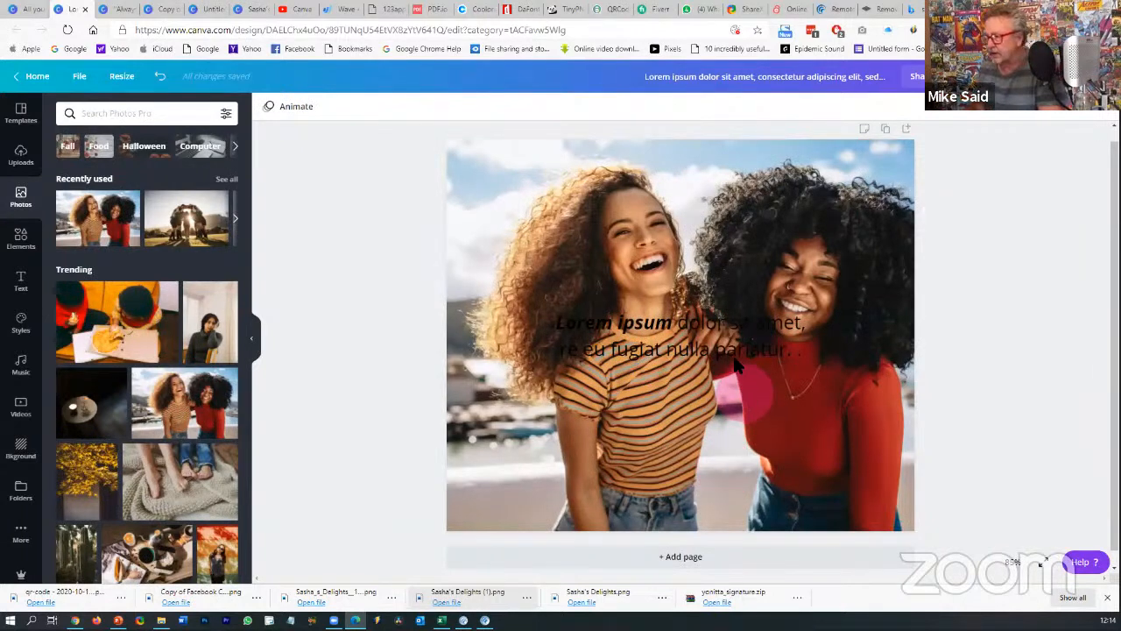
- Make the Lorem ipsum text white
click(734, 359)
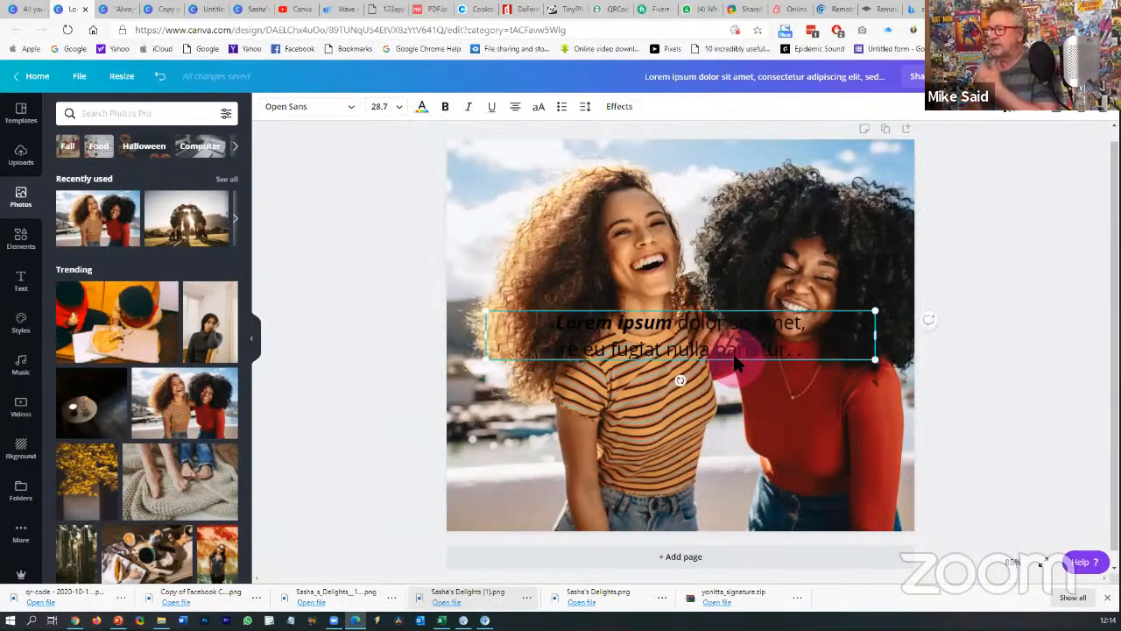
click(422, 108)
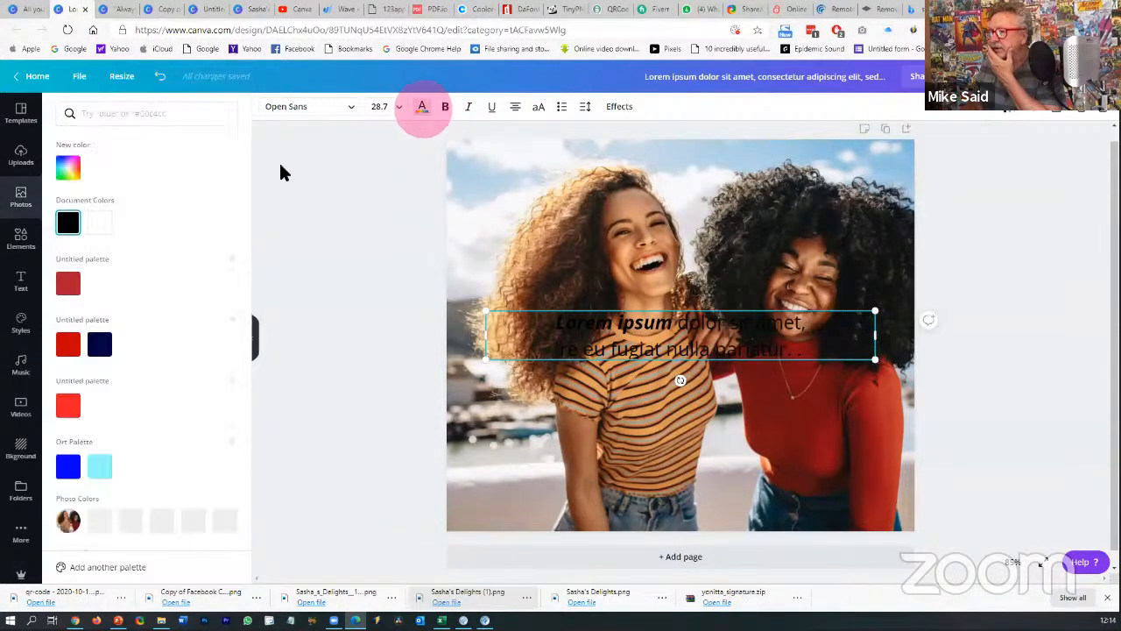
click(99, 223)
click(1040, 411)
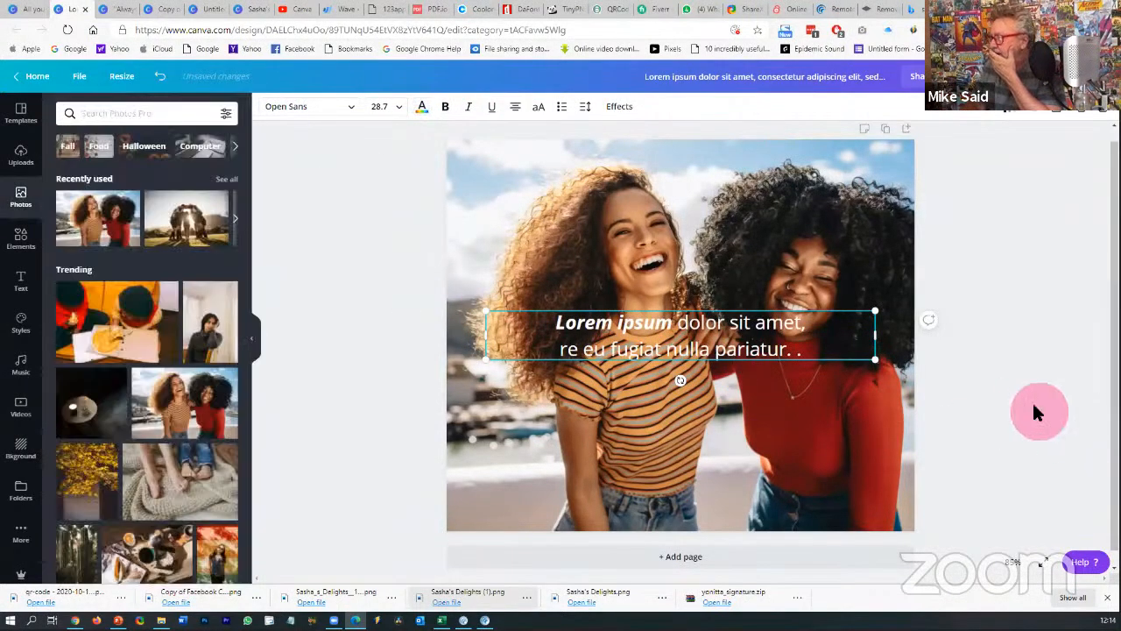
- Detach the laughing-women photo from the page background
click(807, 244)
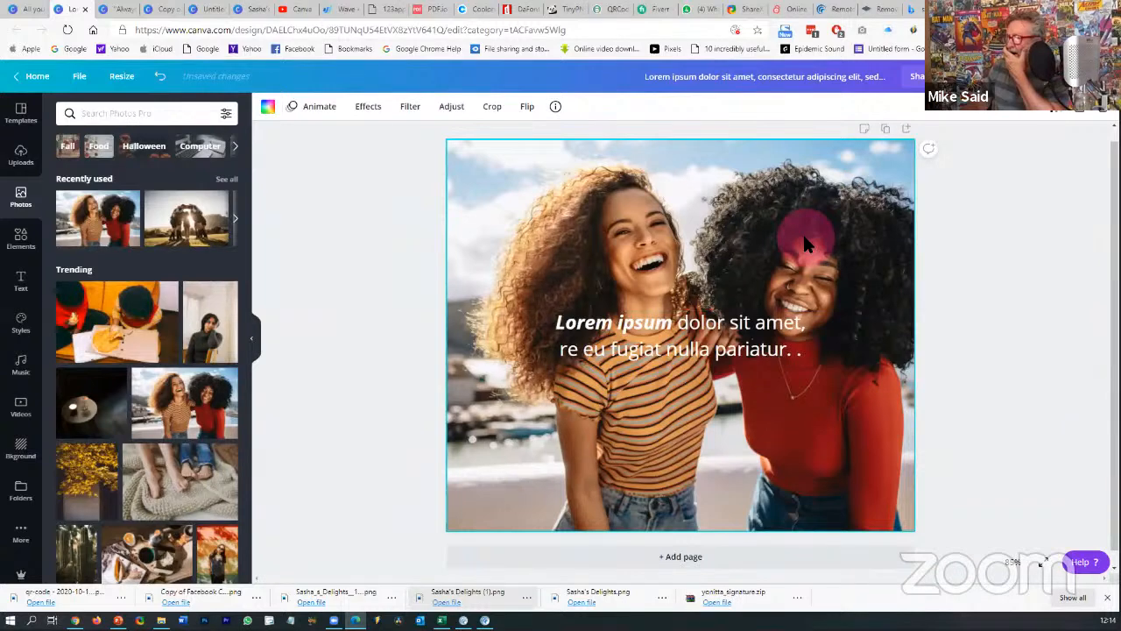
right_click(807, 244)
click(861, 370)
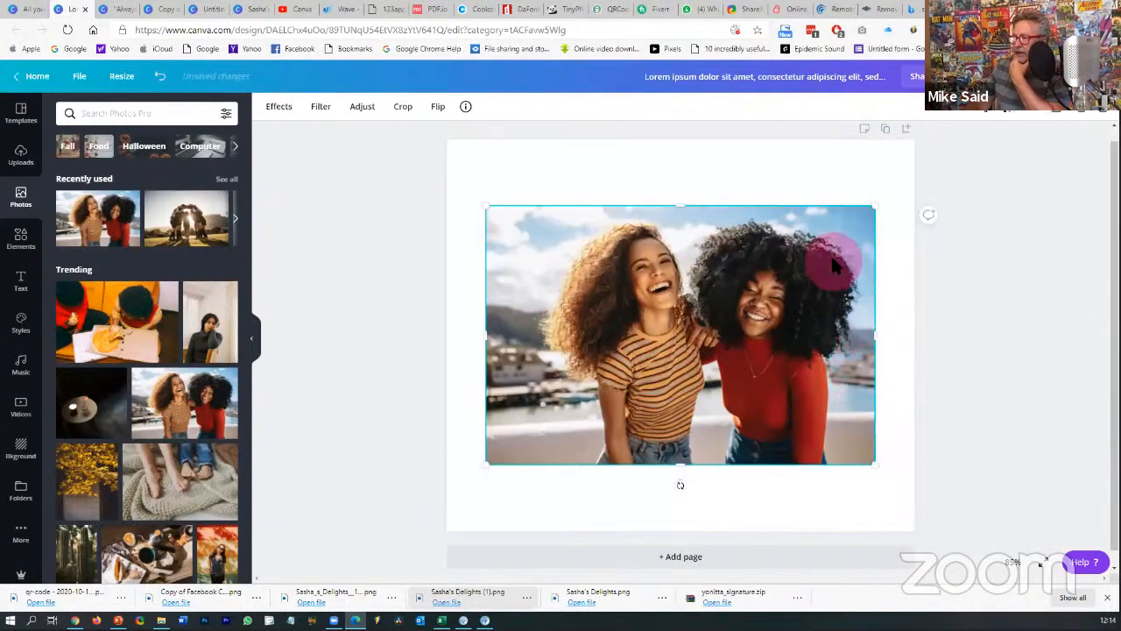
- Send the laughing-women photo behind the text, then shrink it and move it toward the page top
mouse_move(836, 250)
mouse_down()
mouse_move(821, 210)
mouse_move(786, 212)
mouse_move(836, 235)
mouse_move(815, 260)
mouse_move(838, 237)
mouse_move(841, 261)
mouse_up()
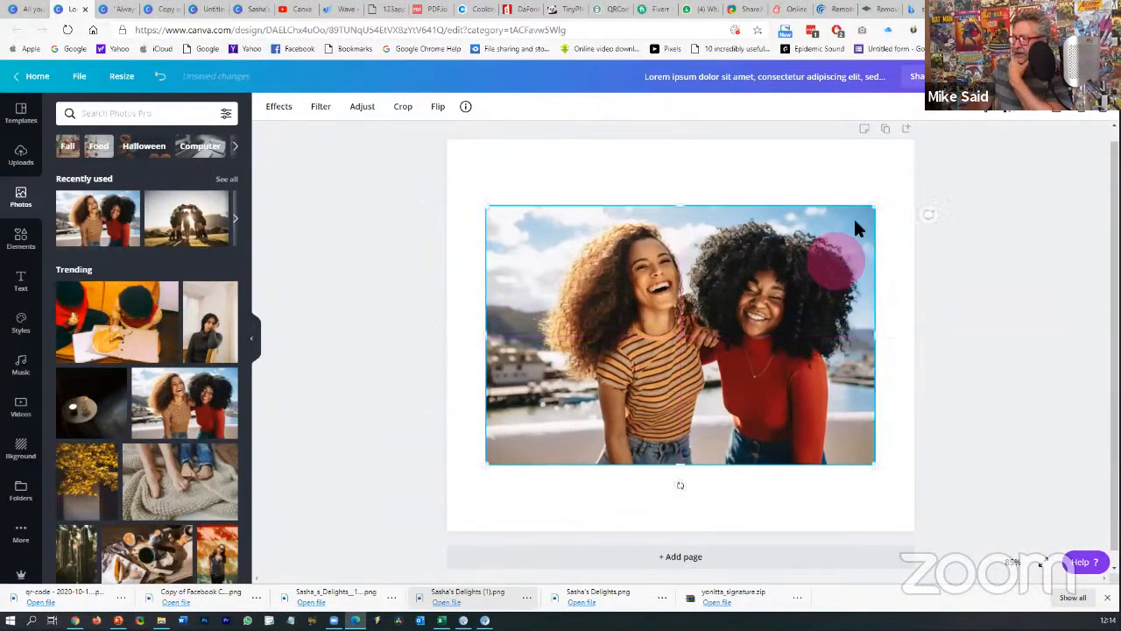
click(955, 115)
click(911, 143)
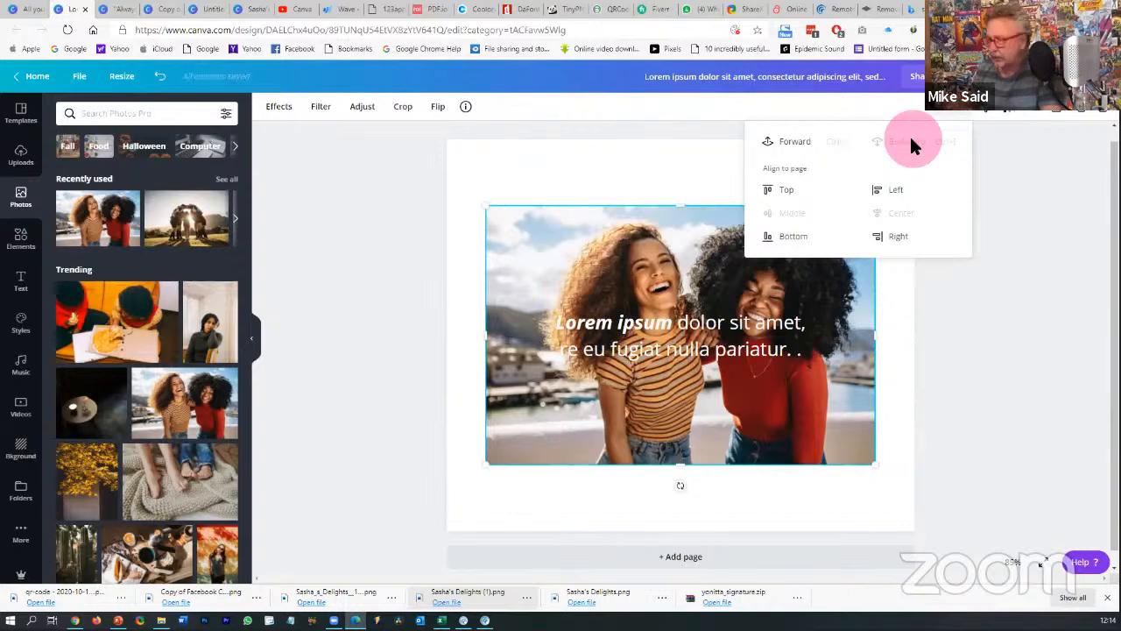
click(969, 337)
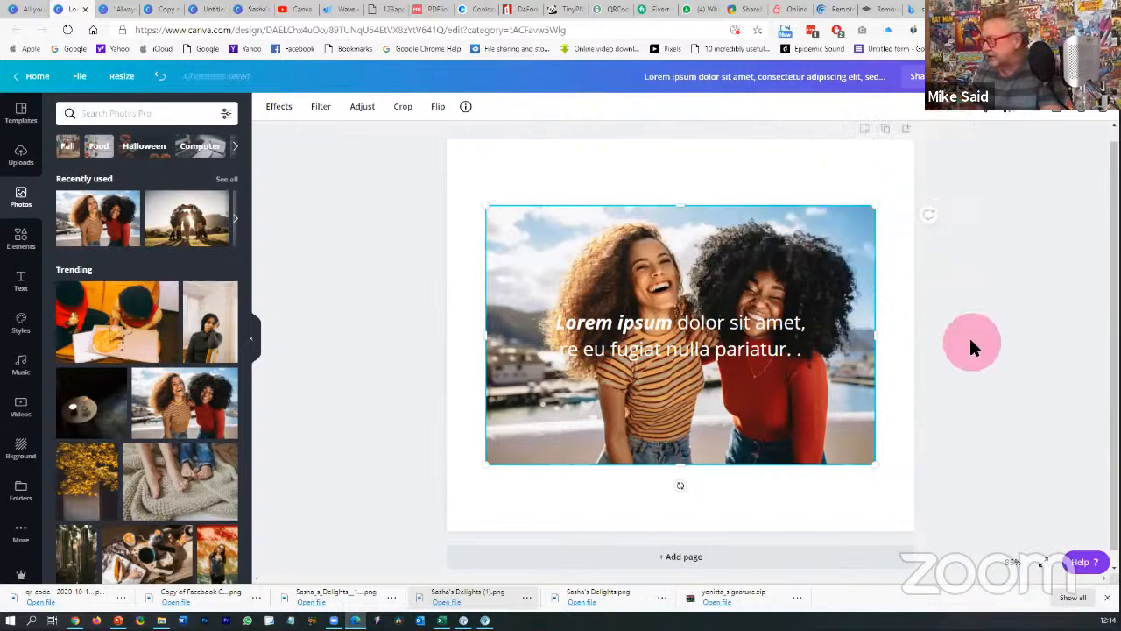
click(848, 263)
drag(872, 207, 800, 221)
click(1001, 290)
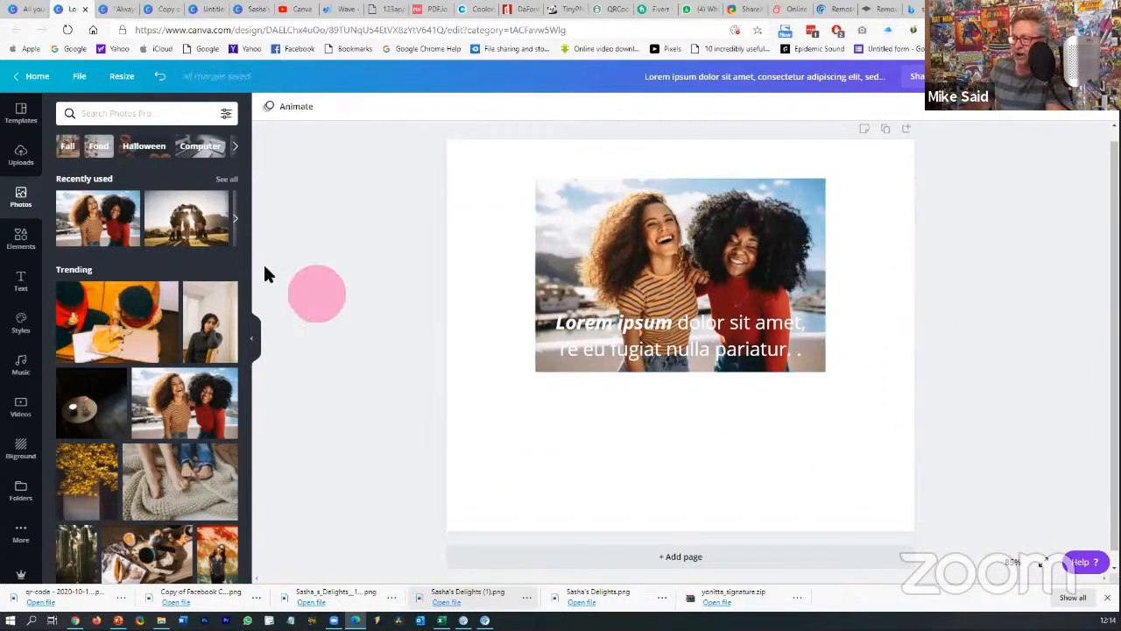
- Drop the shadowed pavement photo onto the page and set it as the background
scroll(173, 399, down, 2)
scroll(172, 399, down, 8)
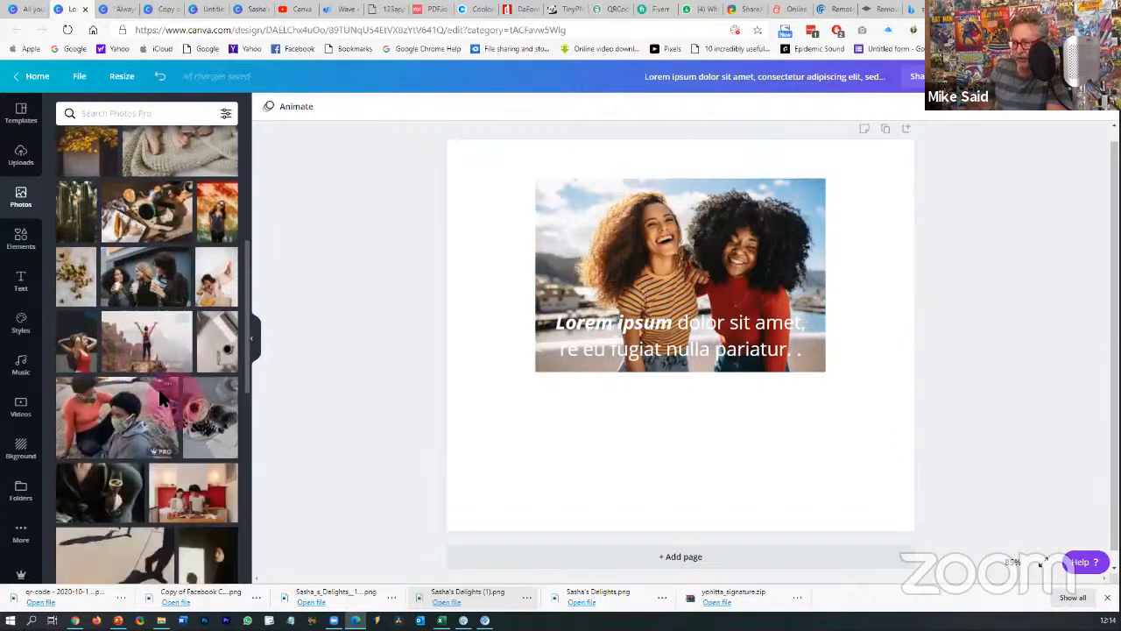
scroll(131, 337, down, 6)
scroll(127, 333, down, 3)
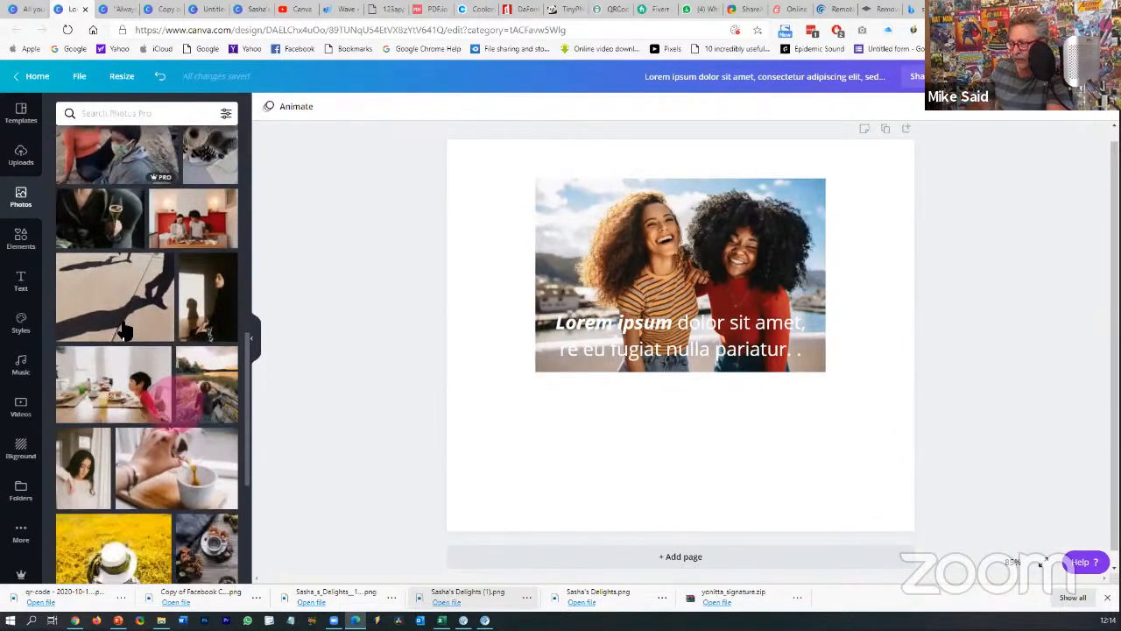
drag(123, 328, 571, 409)
right_click(571, 409)
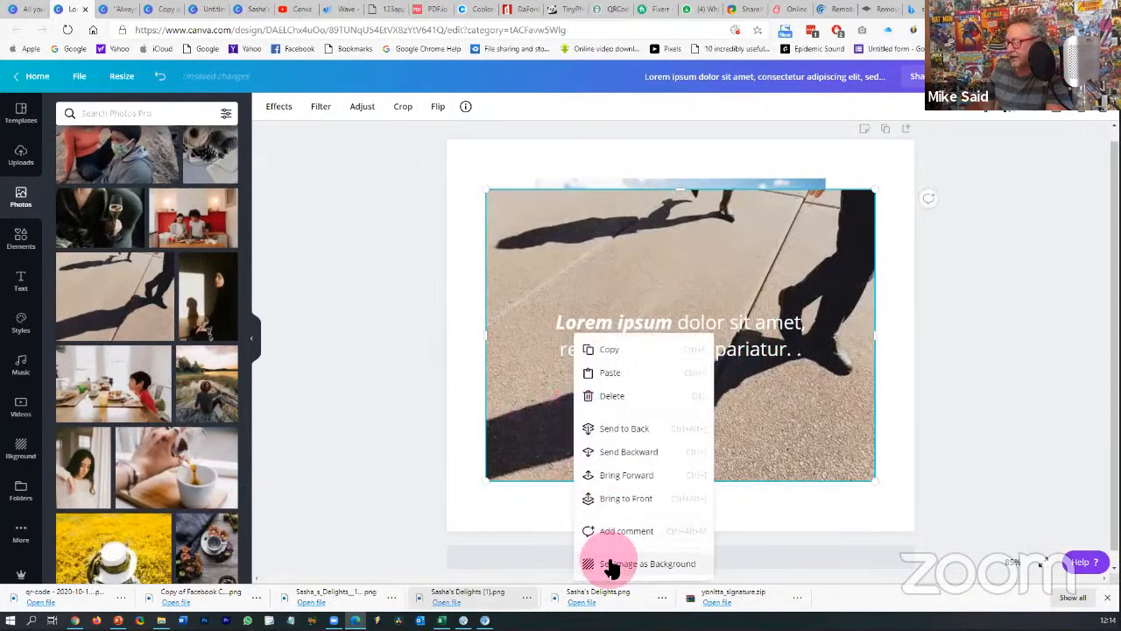
click(606, 563)
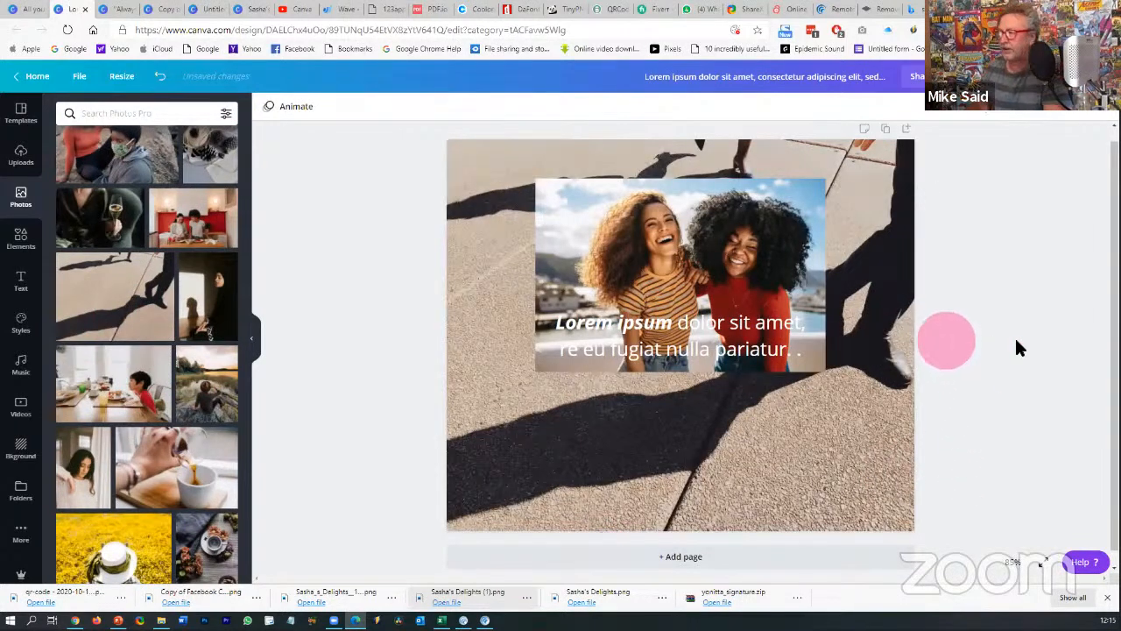
- Set the background photo's transparency to 68
click(907, 302)
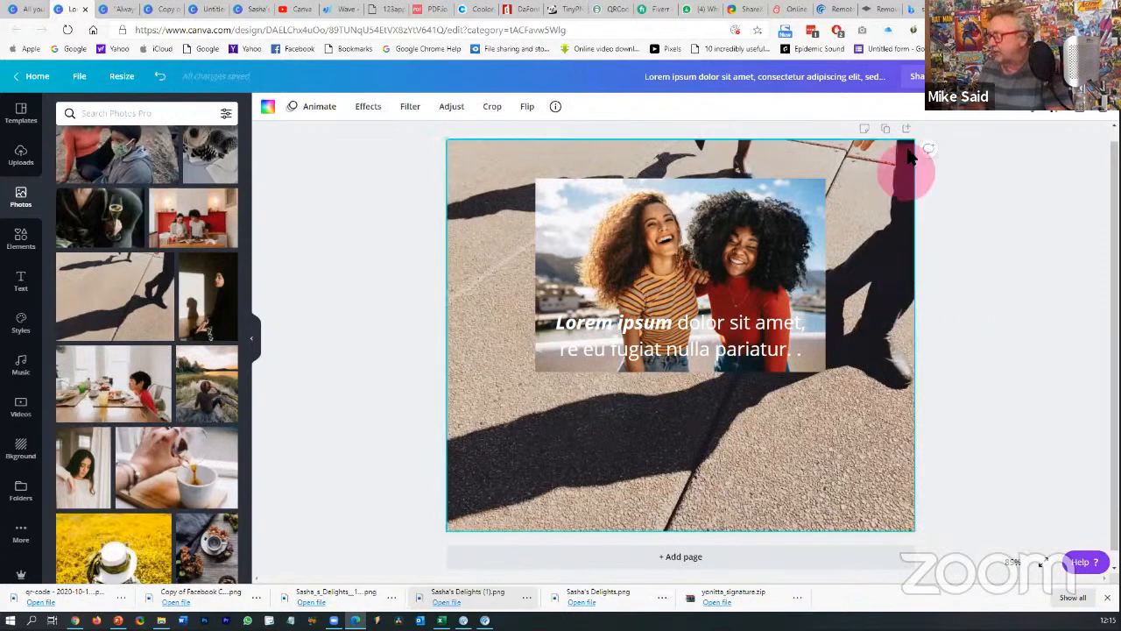
click(1062, 120)
drag(1021, 138, 971, 138)
click(996, 257)
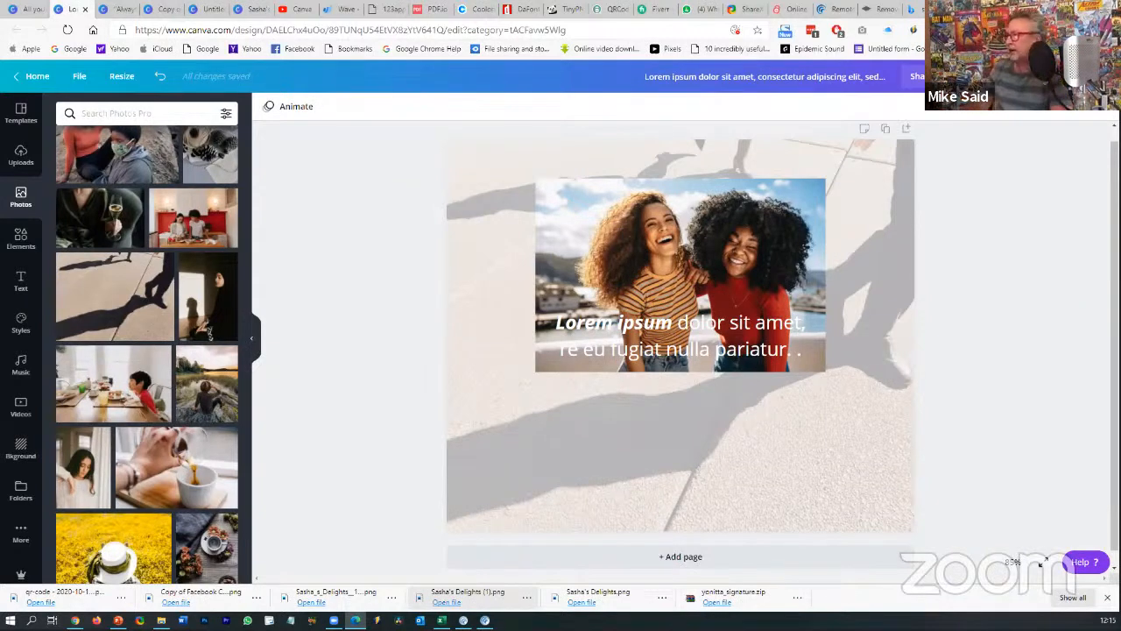
- Delete the women photo, the faded pavement background and the white text block
key(Delete)
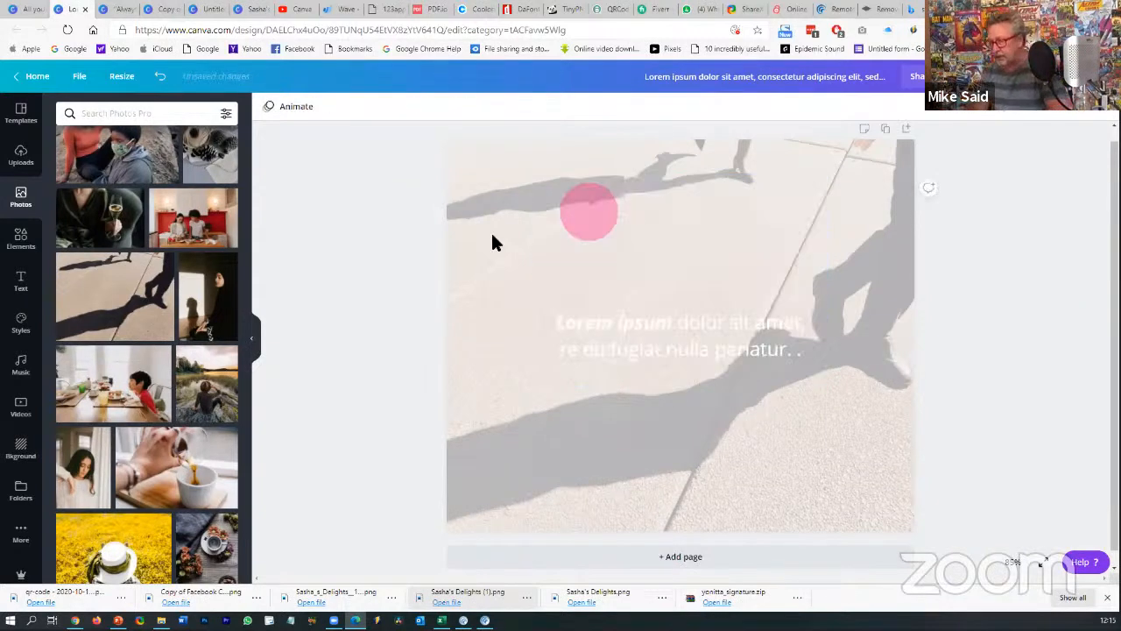
click(580, 213)
key(Delete)
click(611, 322)
key(Delete)
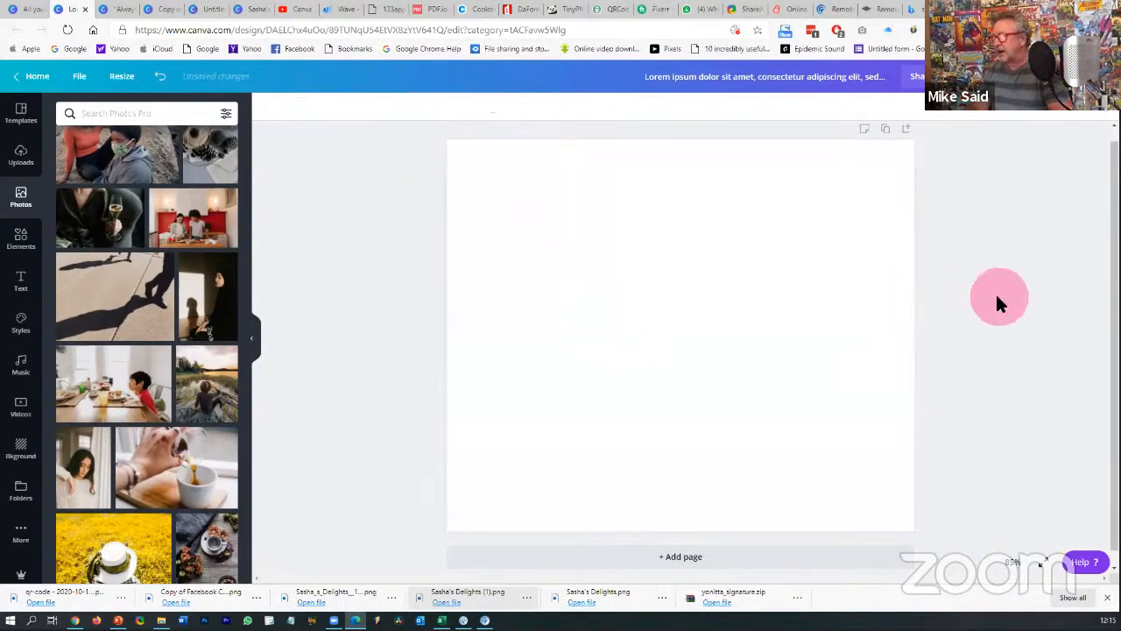
- From the Canva home page, create a new T-Shirt design
click(32, 81)
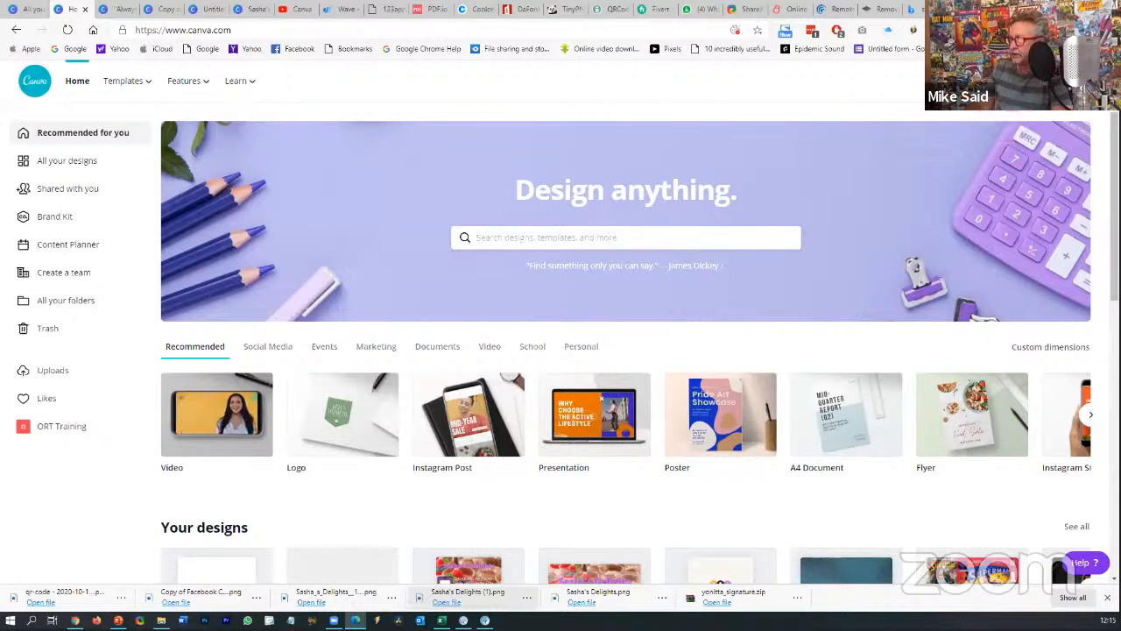
click(1025, 81)
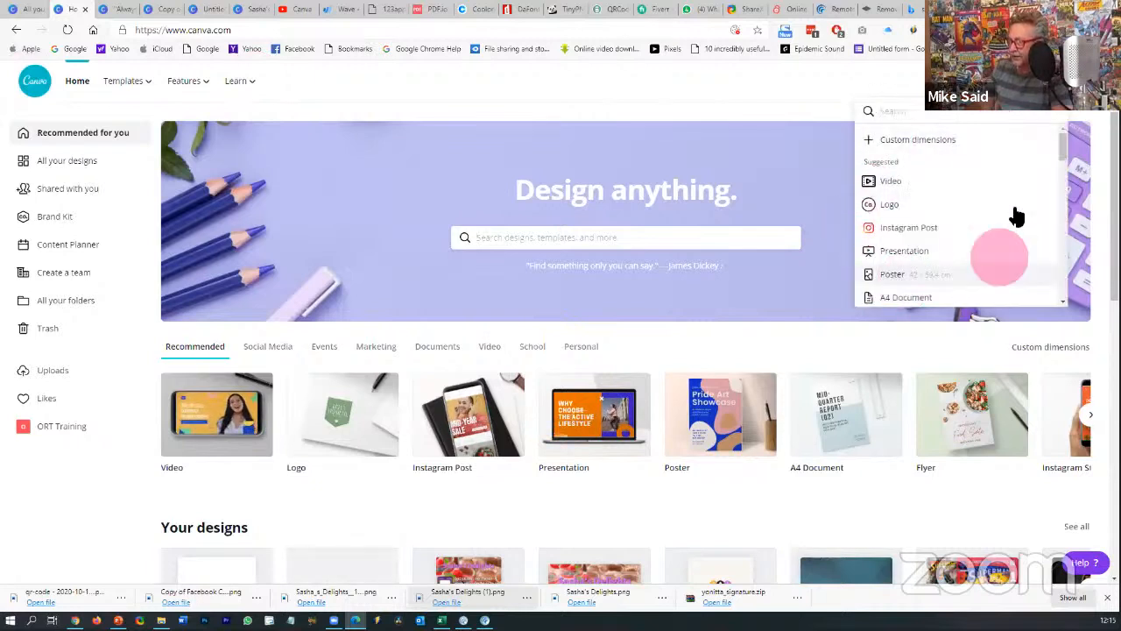
scroll(942, 248, down, 2)
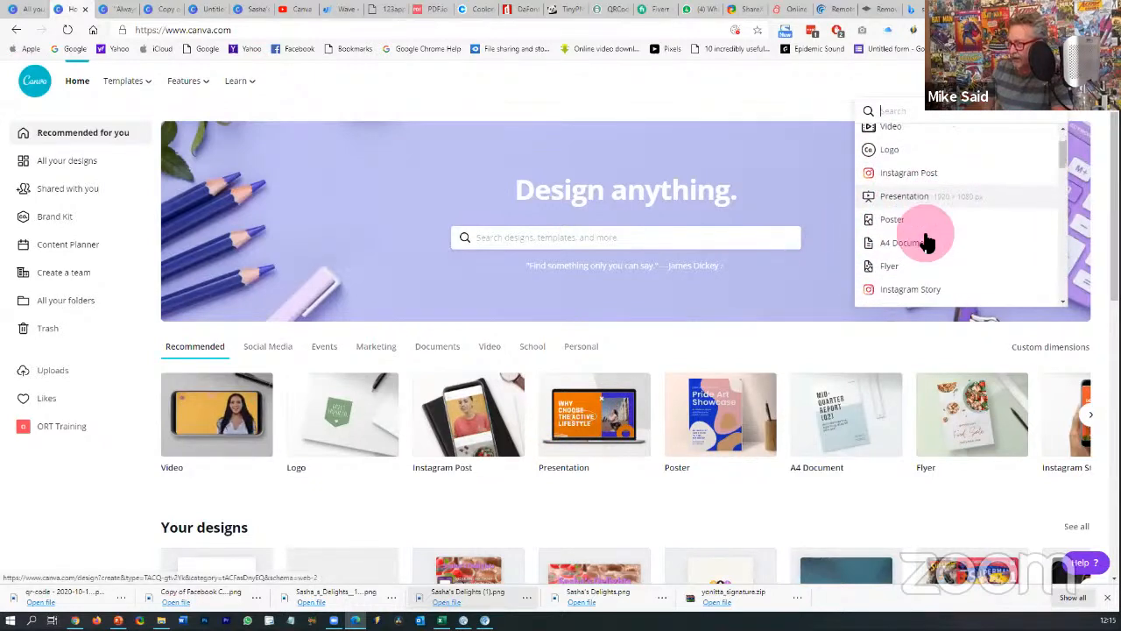
scroll(930, 239, down, 1)
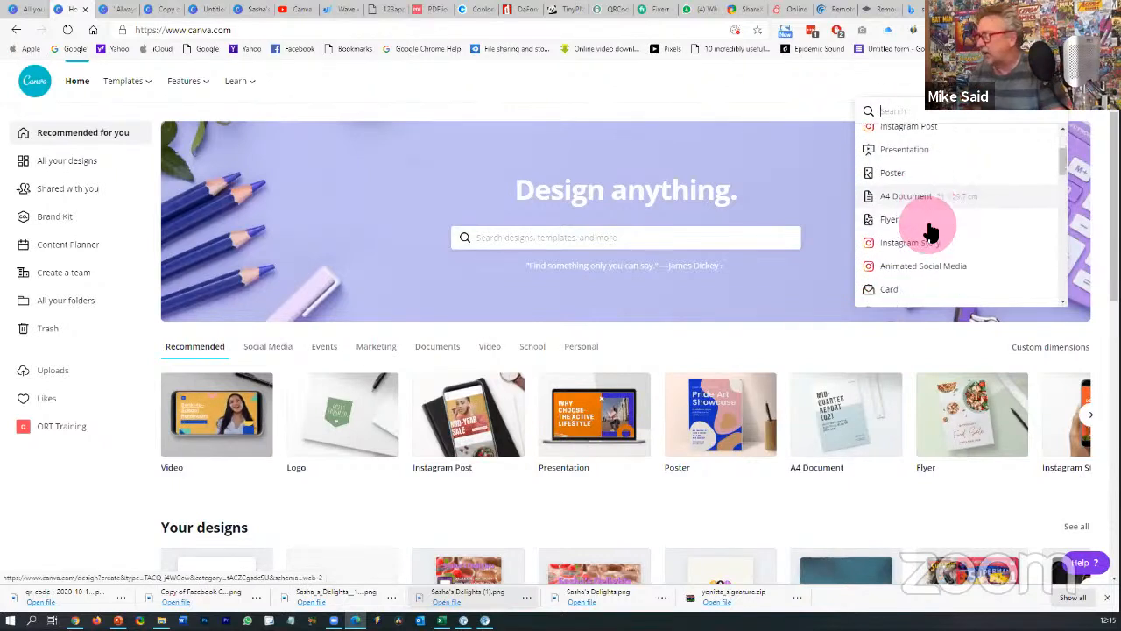
scroll(937, 237, down, 3)
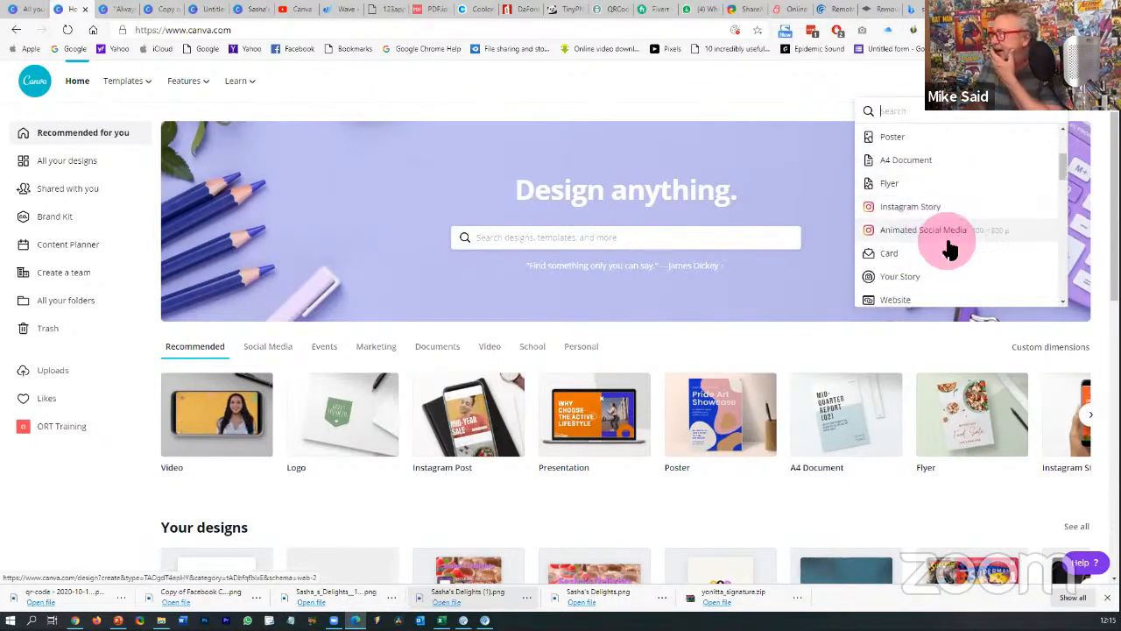
scroll(951, 245, down, 2)
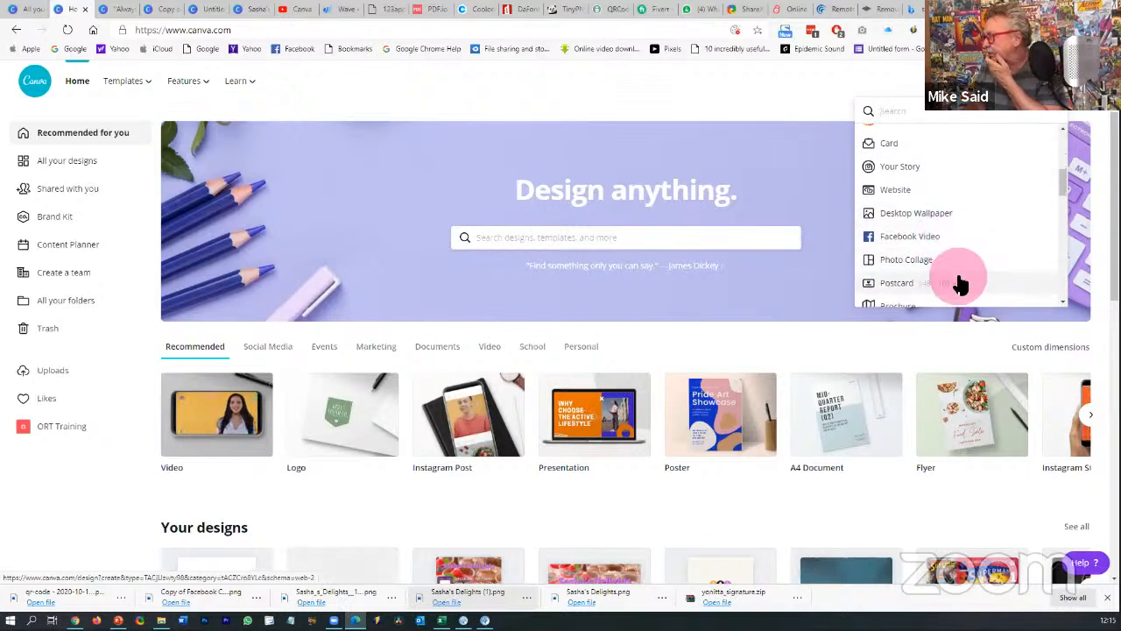
scroll(989, 282, down, 3)
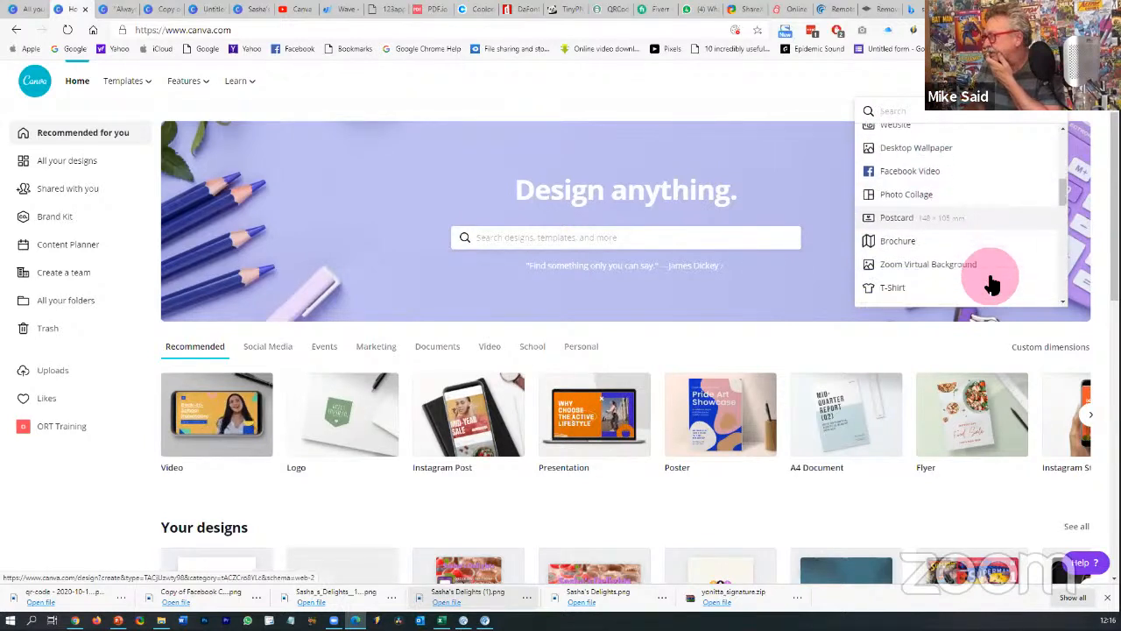
scroll(991, 280, up, 2)
scroll(990, 281, down, 3)
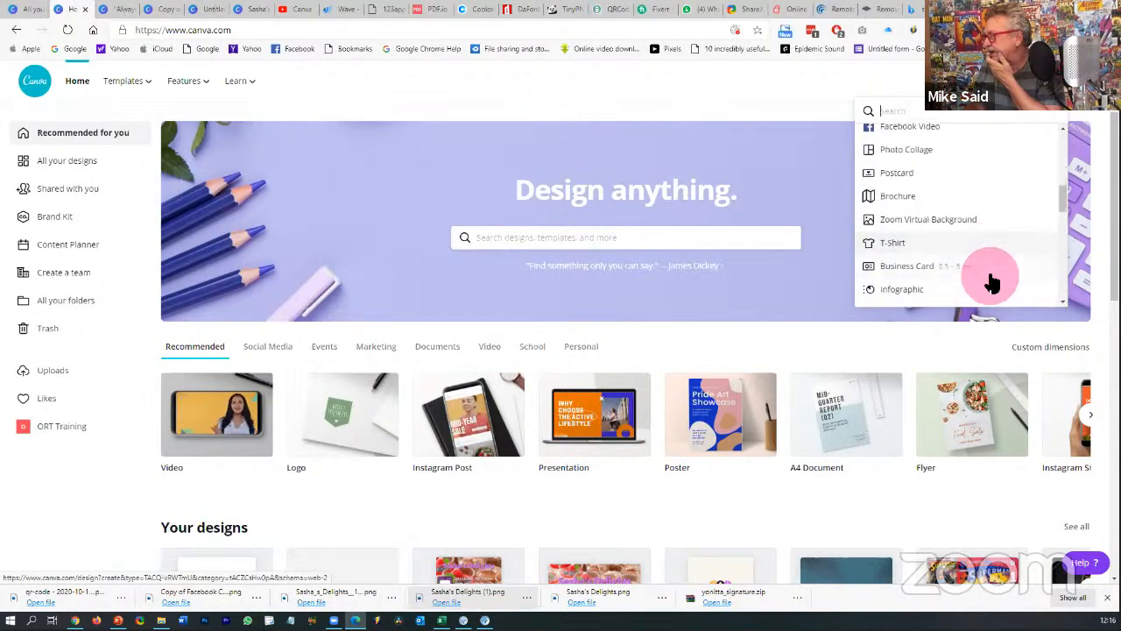
click(907, 250)
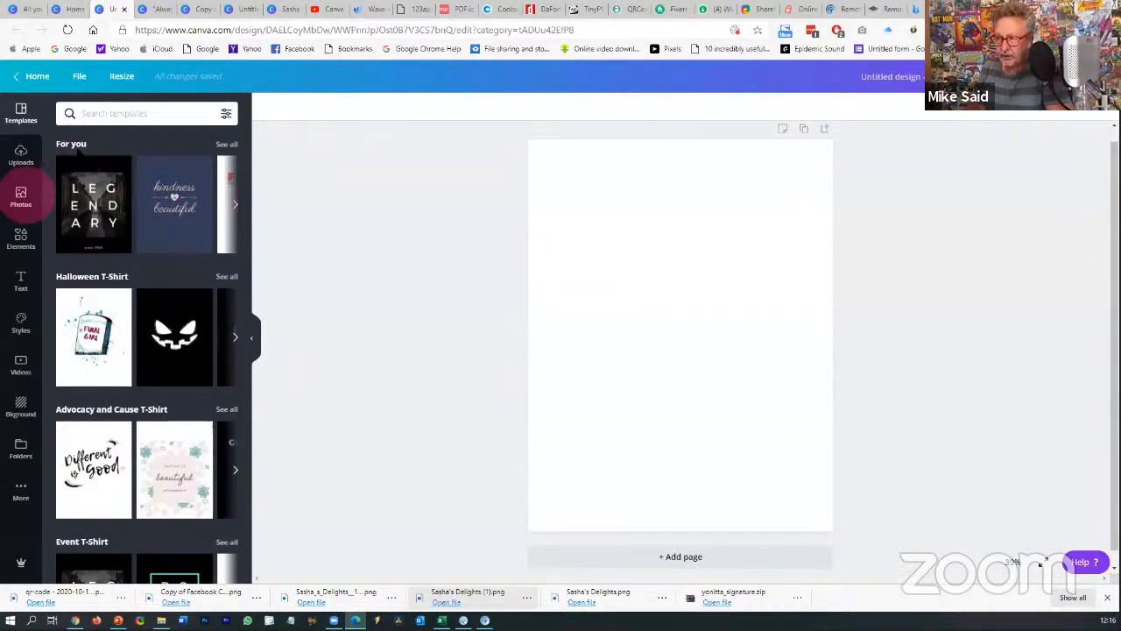
- Search stock photos for 'tshirt' and add the plain white T-shirt photo
click(21, 196)
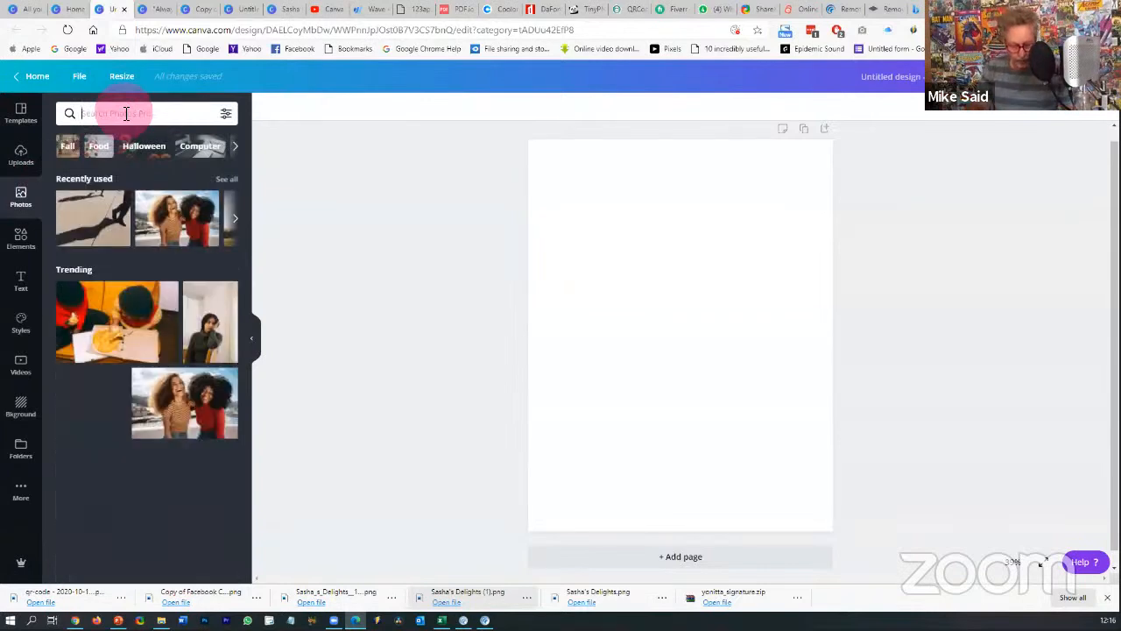
text(tshirt)
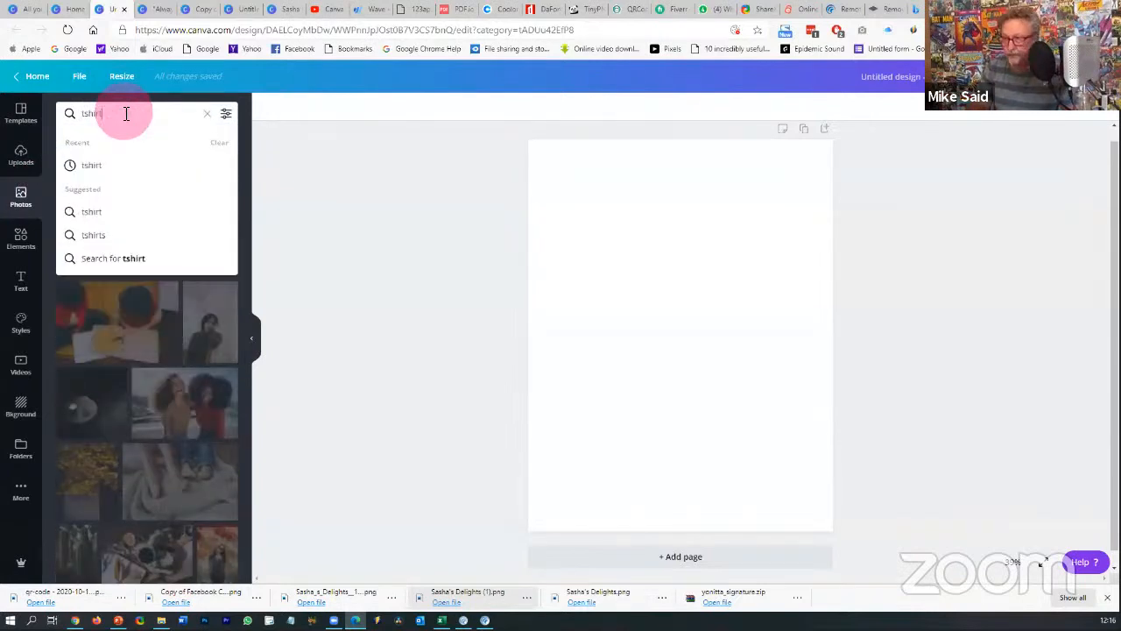
click(96, 164)
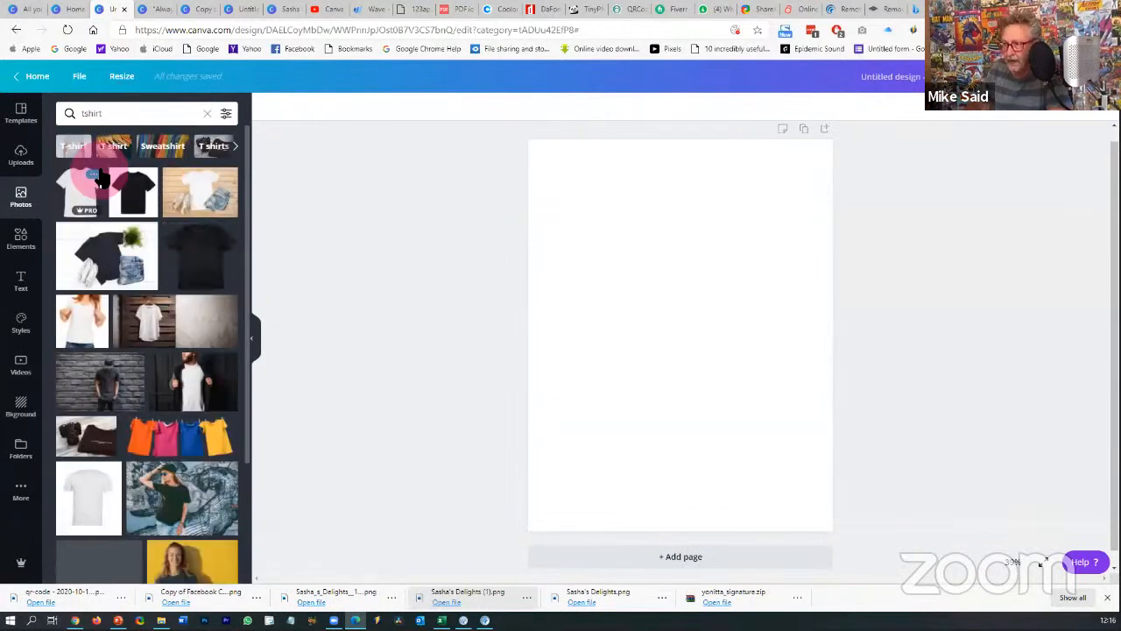
click(96, 193)
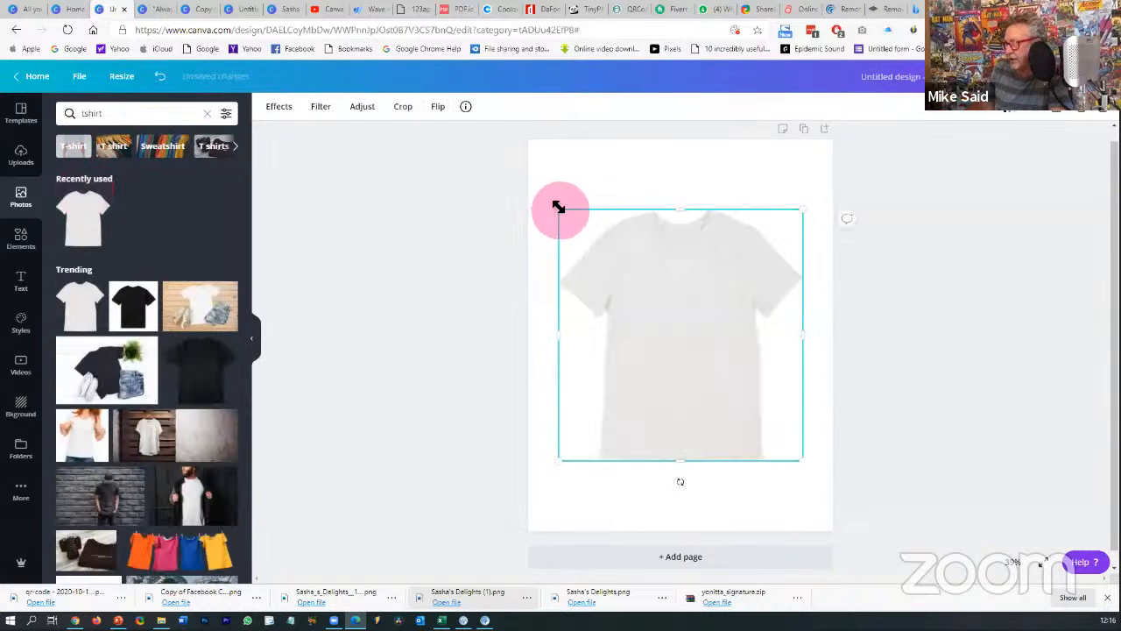
- Enlarge the T-shirt photo to span the full page width
drag(559, 208, 528, 177)
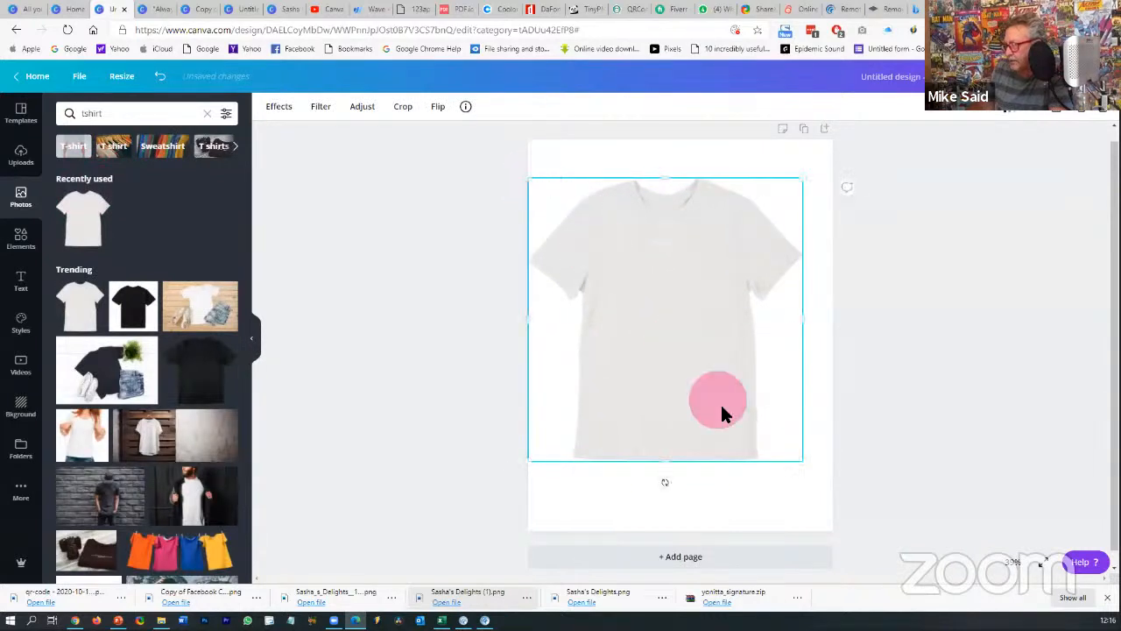
drag(800, 462, 832, 495)
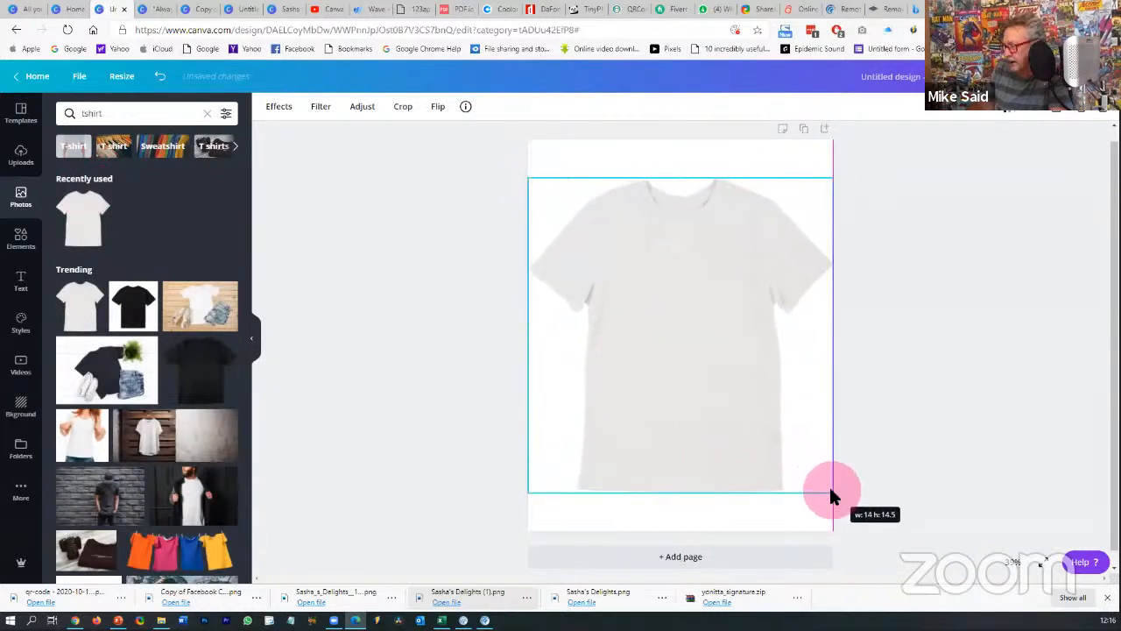
click(901, 473)
click(724, 394)
click(953, 357)
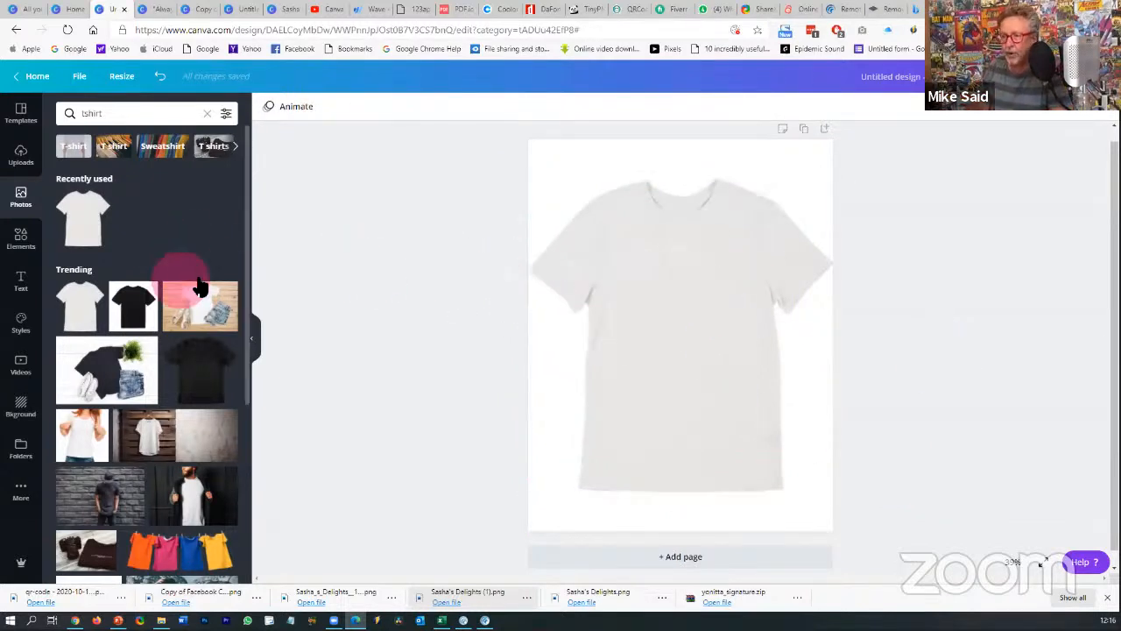
- Add the Be Brave text design, shrink it to size 140 and centre it on the shirt
click(23, 282)
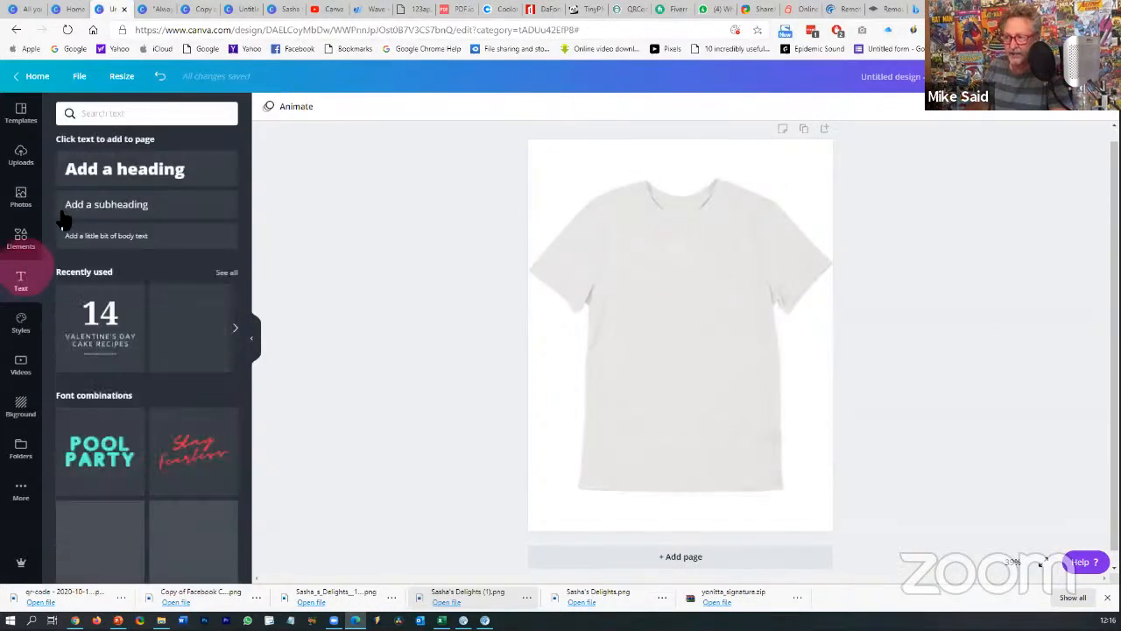
scroll(168, 345, down, 6)
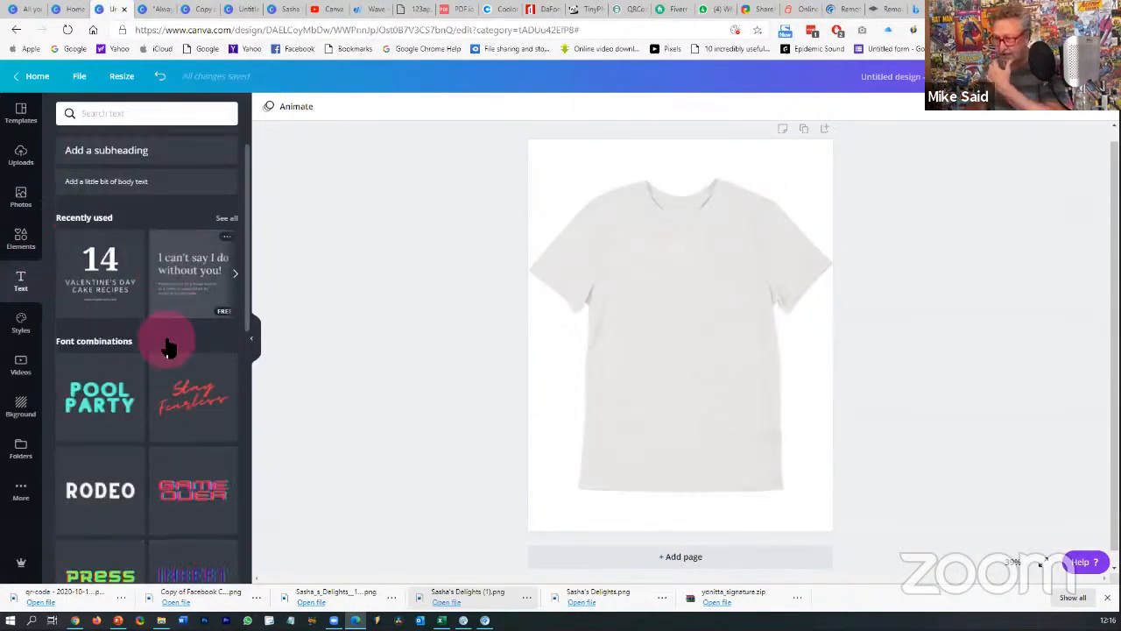
scroll(168, 349, up, 3)
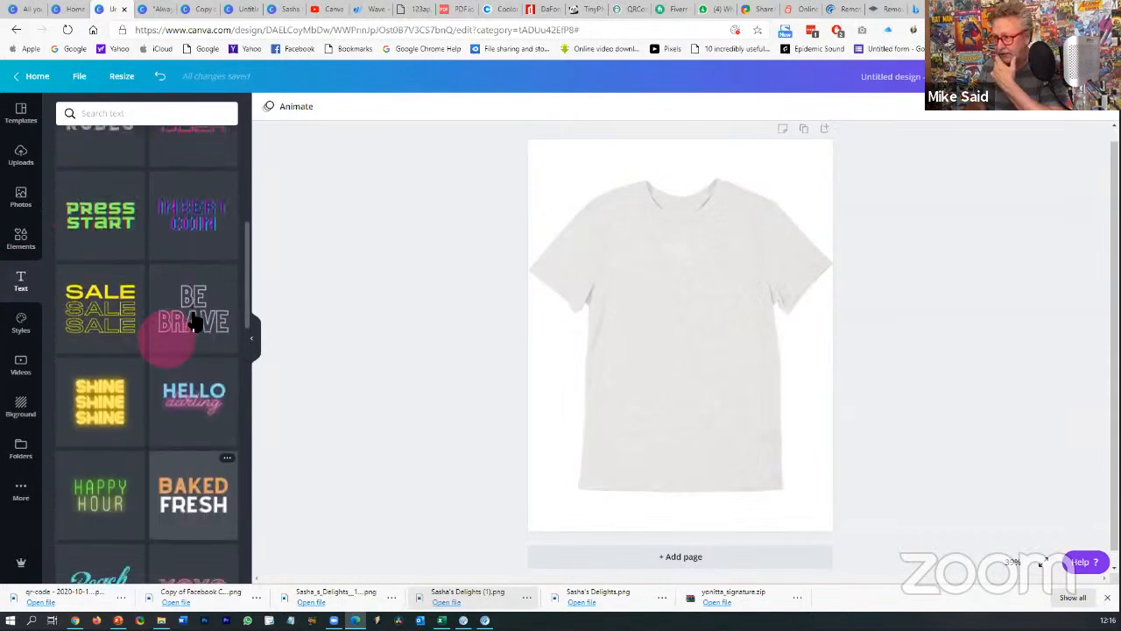
click(195, 321)
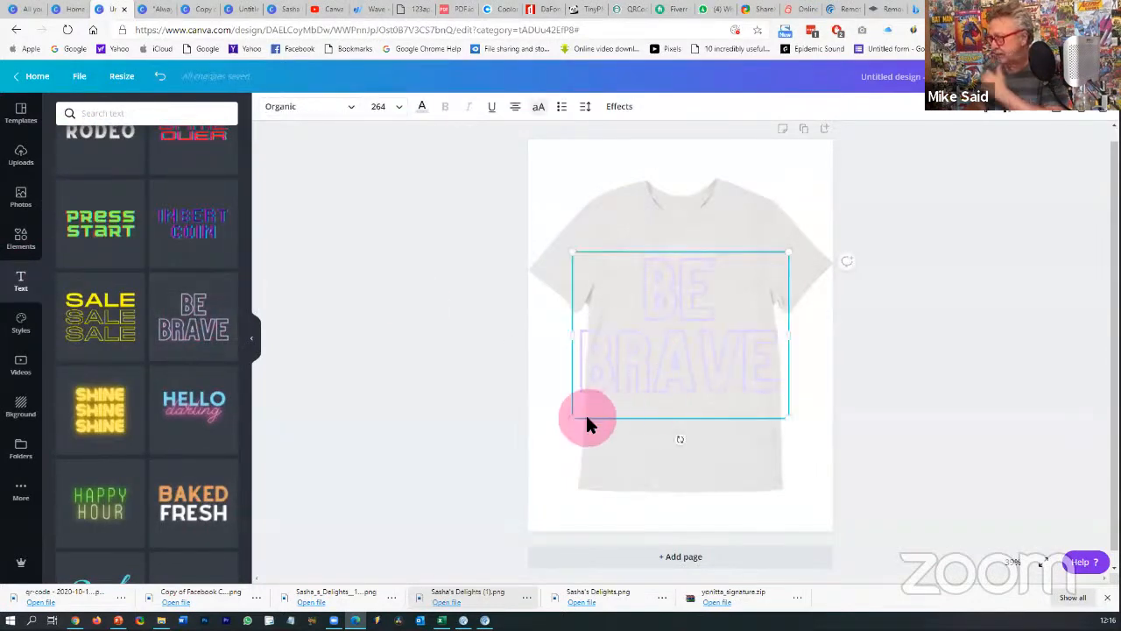
drag(574, 421, 655, 355)
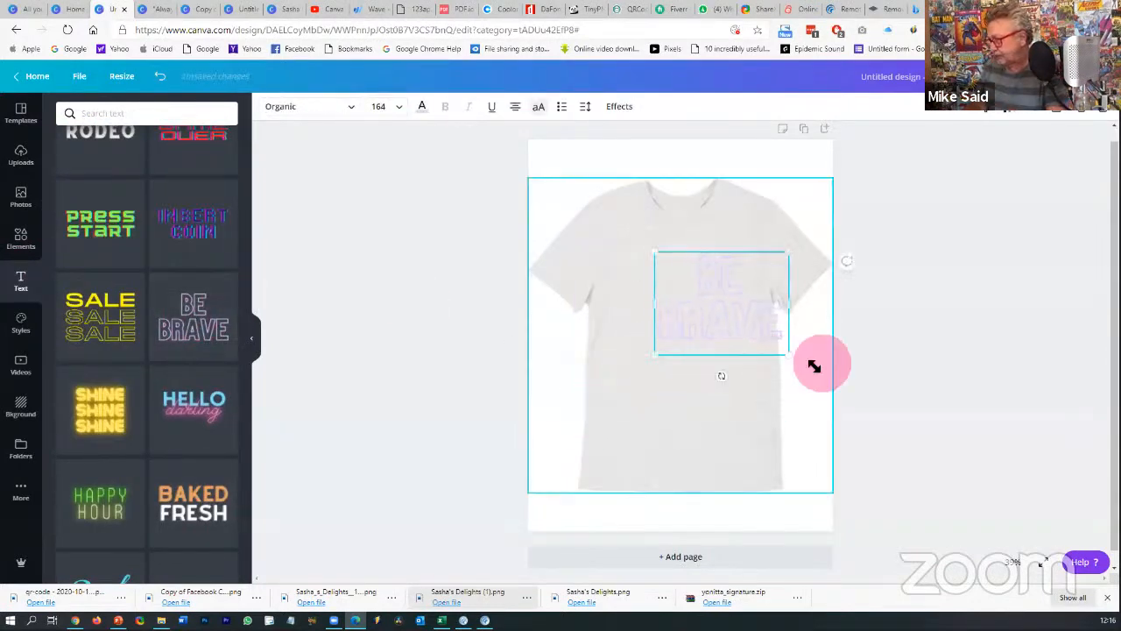
drag(794, 361, 769, 350)
drag(733, 318, 707, 321)
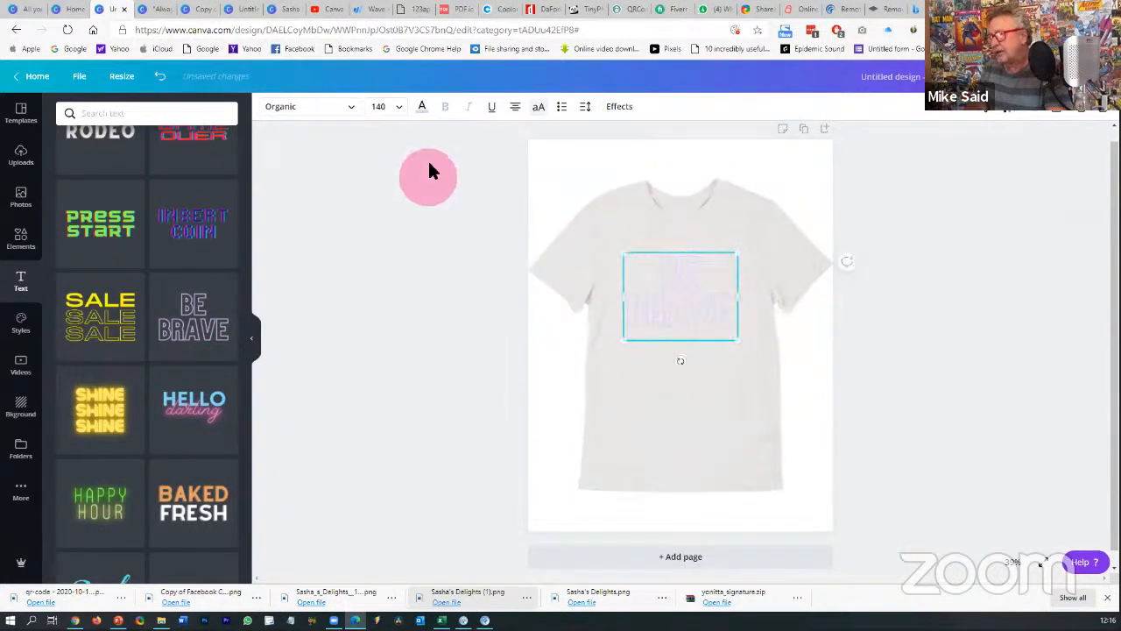
- Colour the BE BRAVE heading violet
click(428, 110)
scroll(175, 290, down, 3)
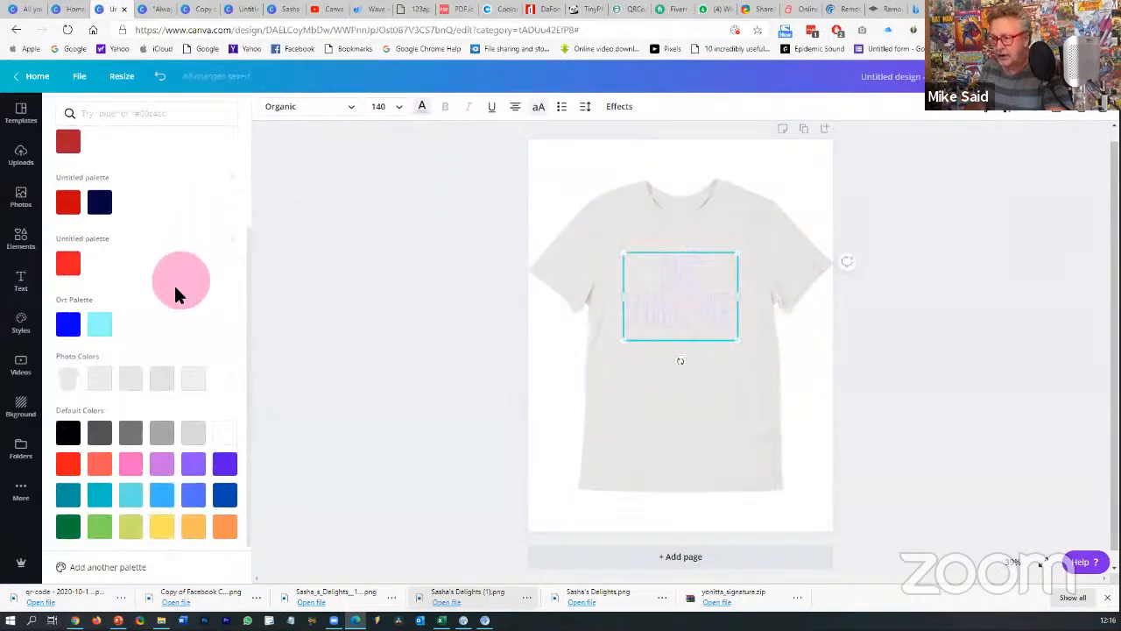
click(224, 461)
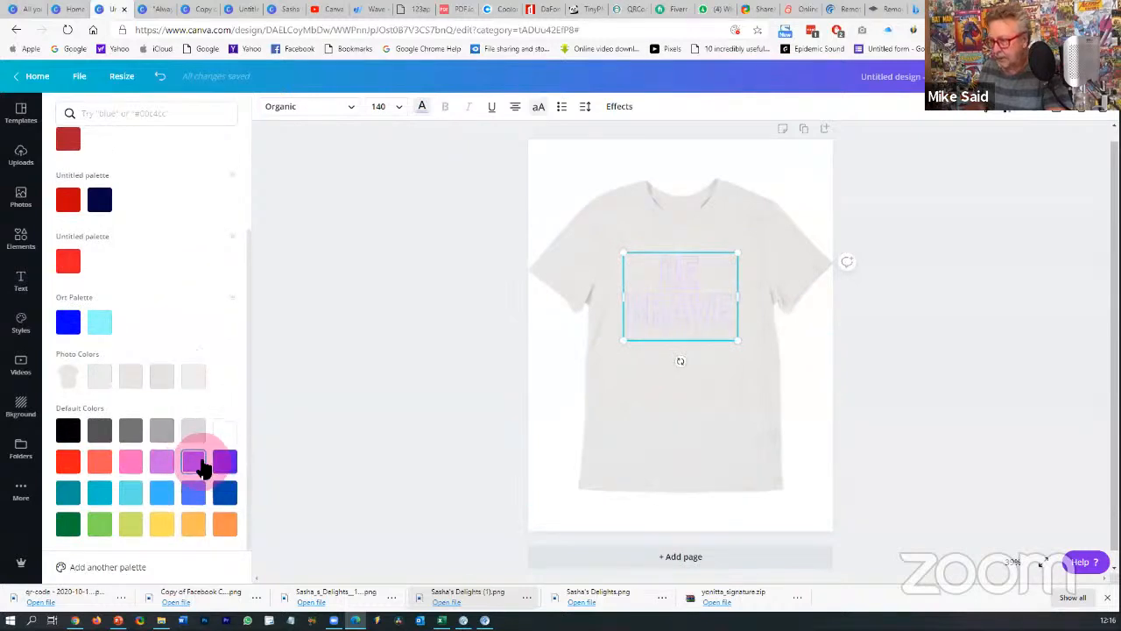
click(195, 462)
click(950, 355)
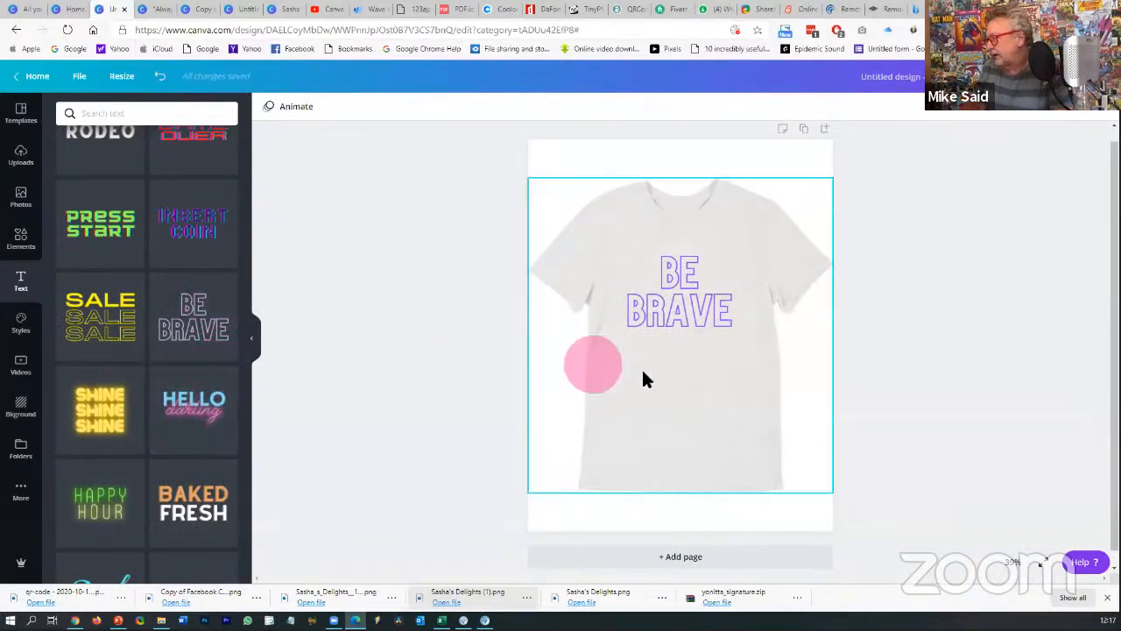
- Add the HELLO darling combination and change HELLO to 'TRY CANVA' on one line
click(175, 389)
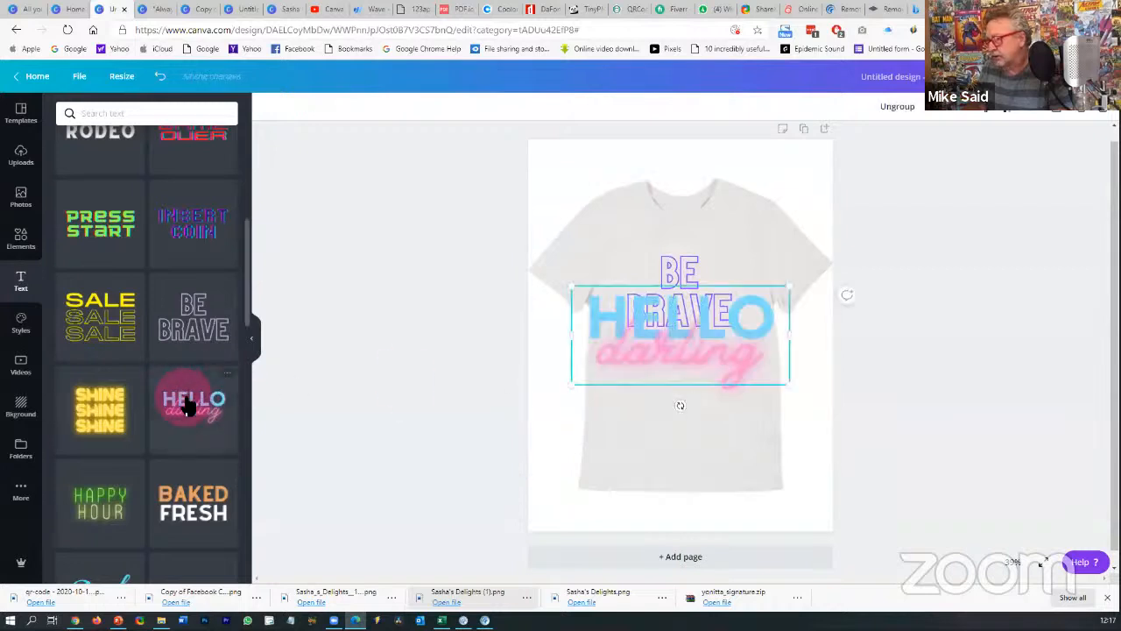
drag(580, 290, 692, 344)
click(719, 368)
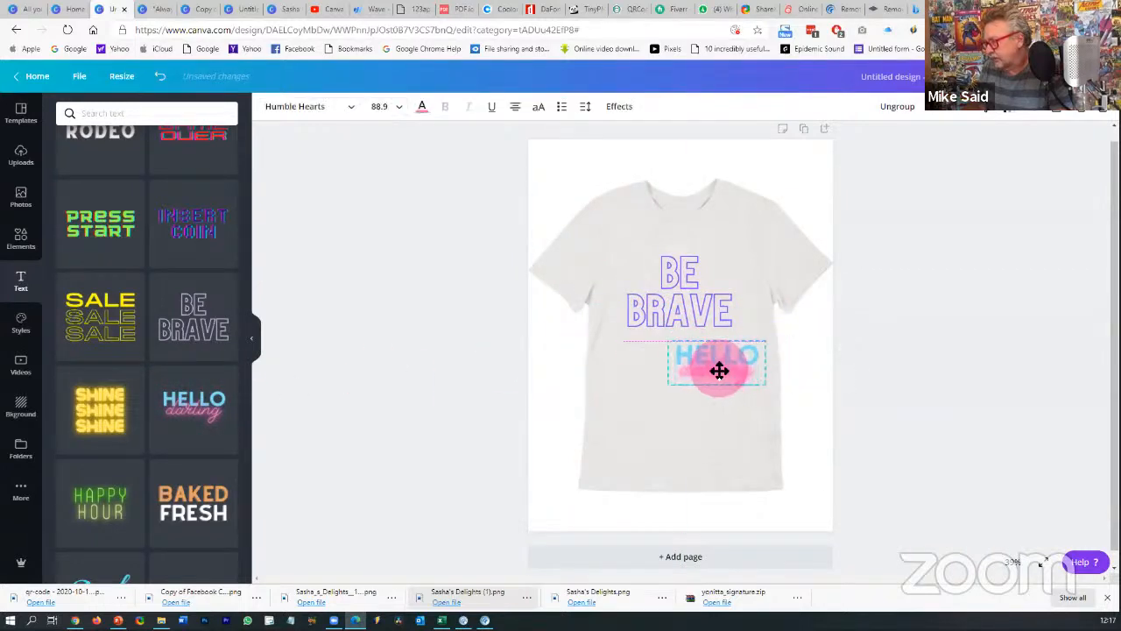
double_click(710, 354)
double_click(710, 353)
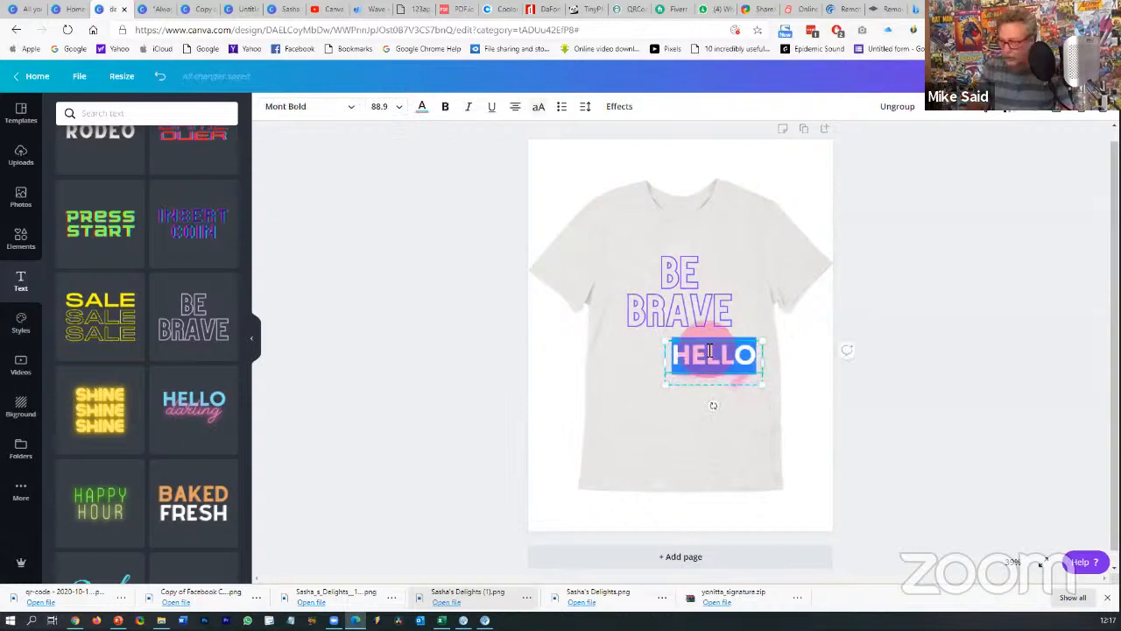
text(TRY)
key(Return)
text(CAN)
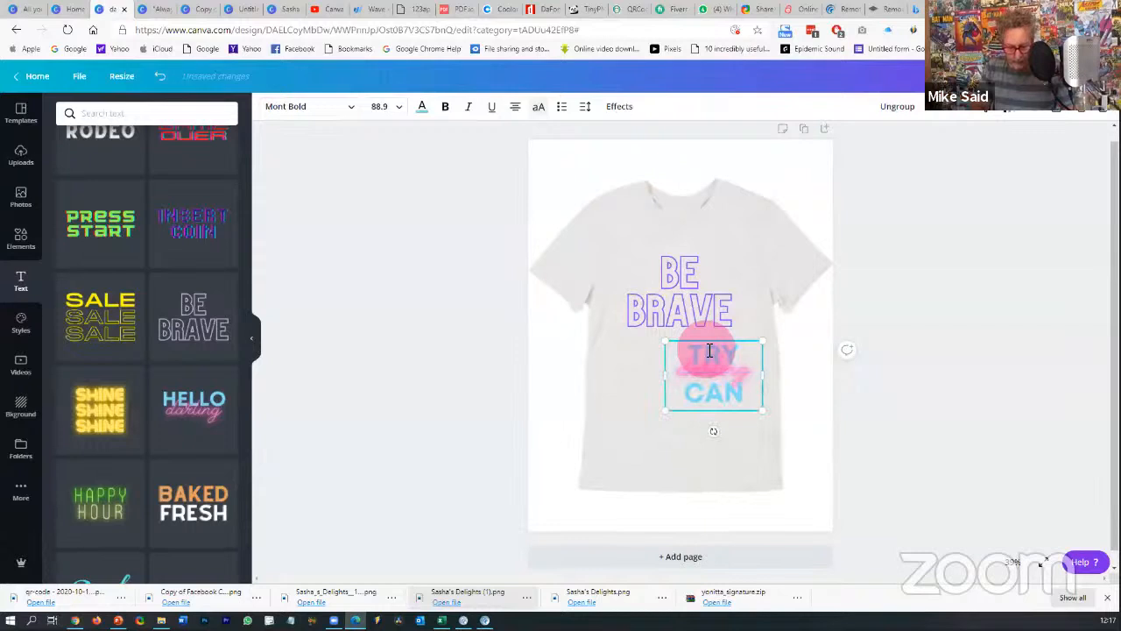
text(VA)
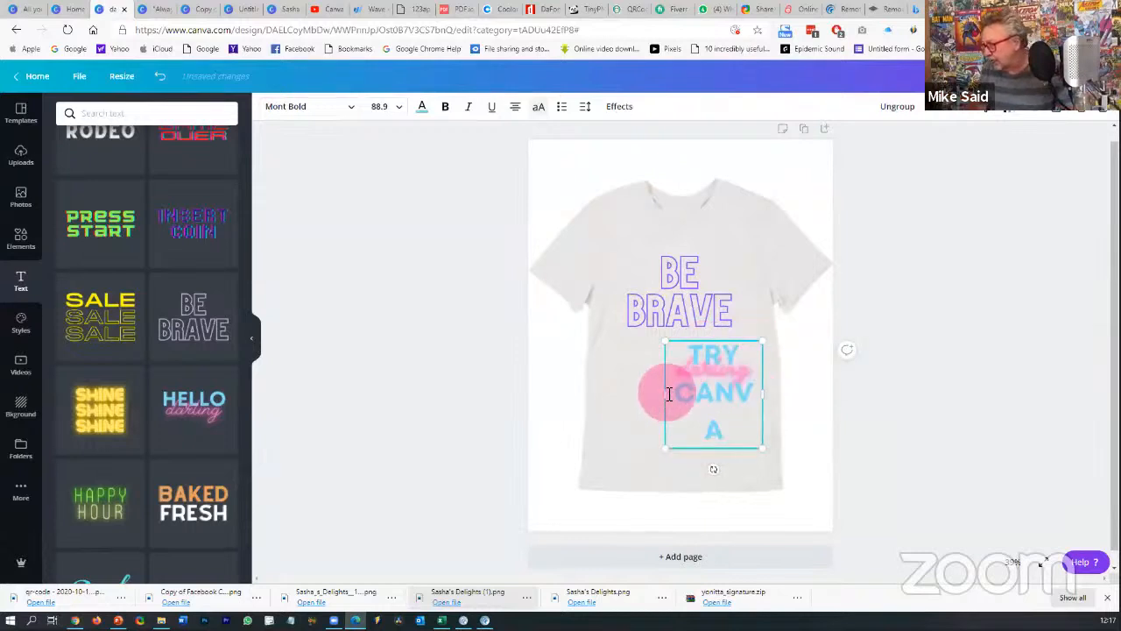
drag(665, 394, 591, 388)
click(851, 426)
- Move the tagline lower on the shirt and shrink TRY CANVA to tagline size
click(665, 287)
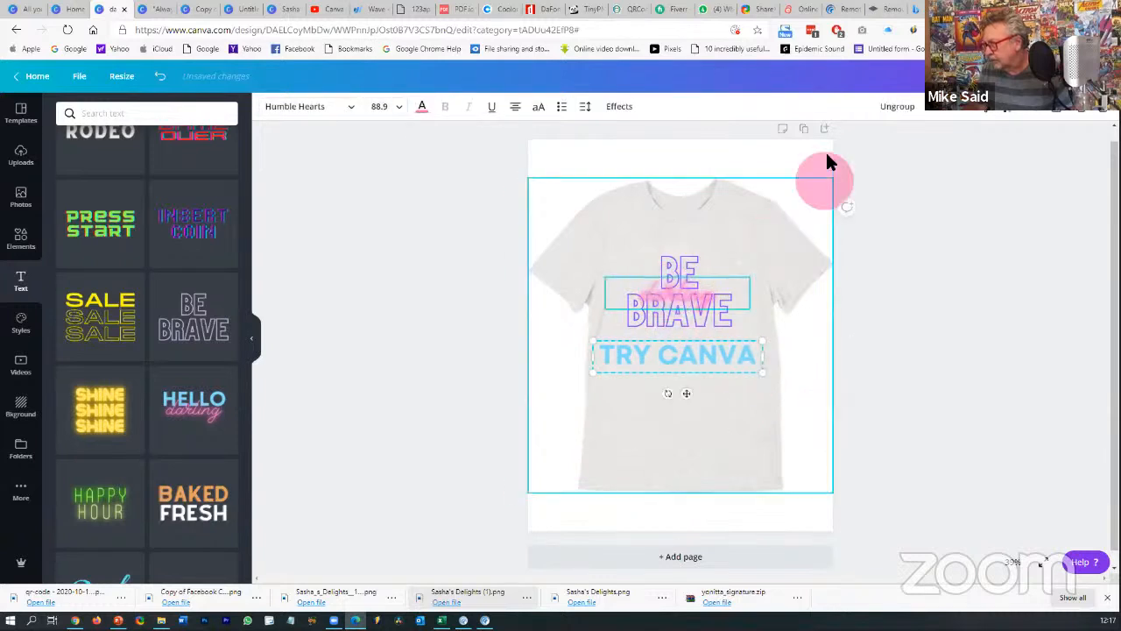
drag(691, 300, 709, 359)
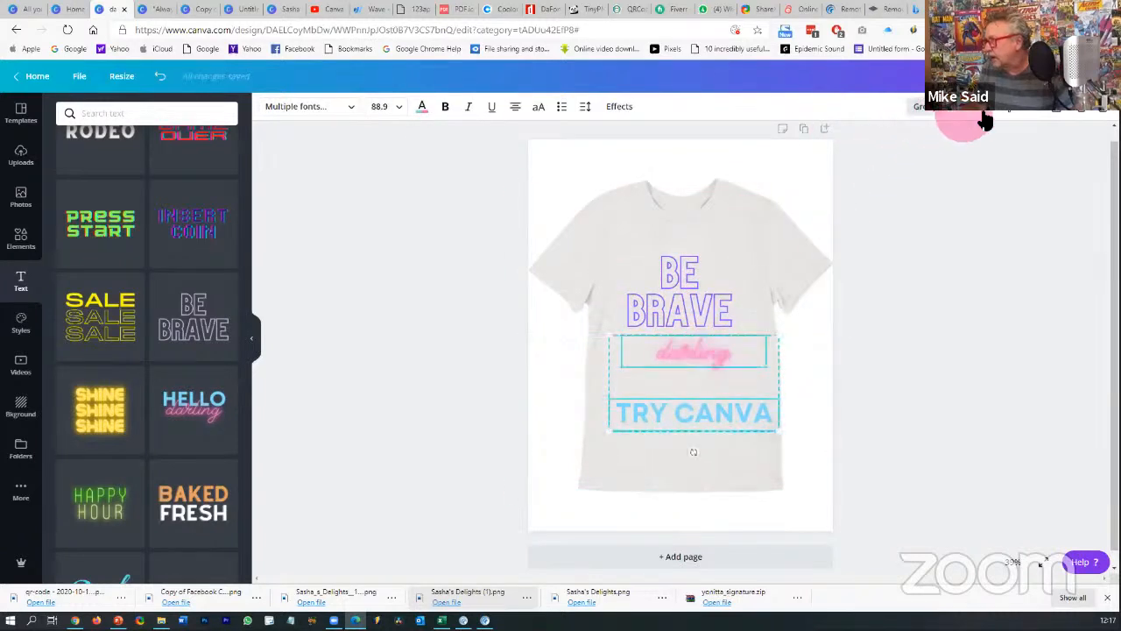
click(880, 368)
drag(699, 338, 722, 341)
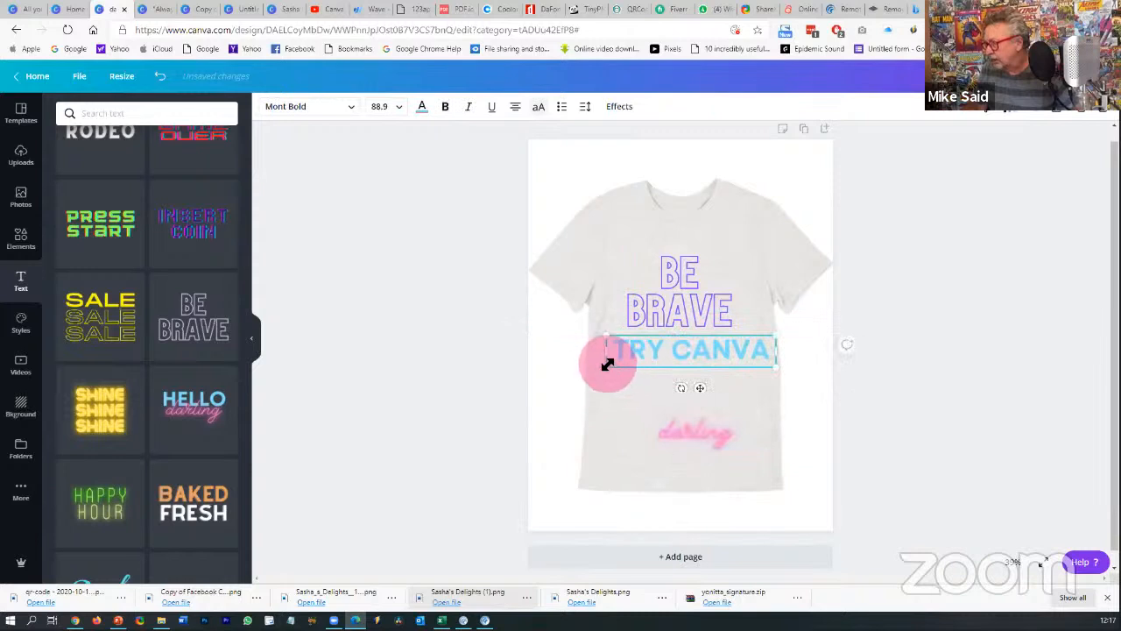
drag(611, 365, 723, 341)
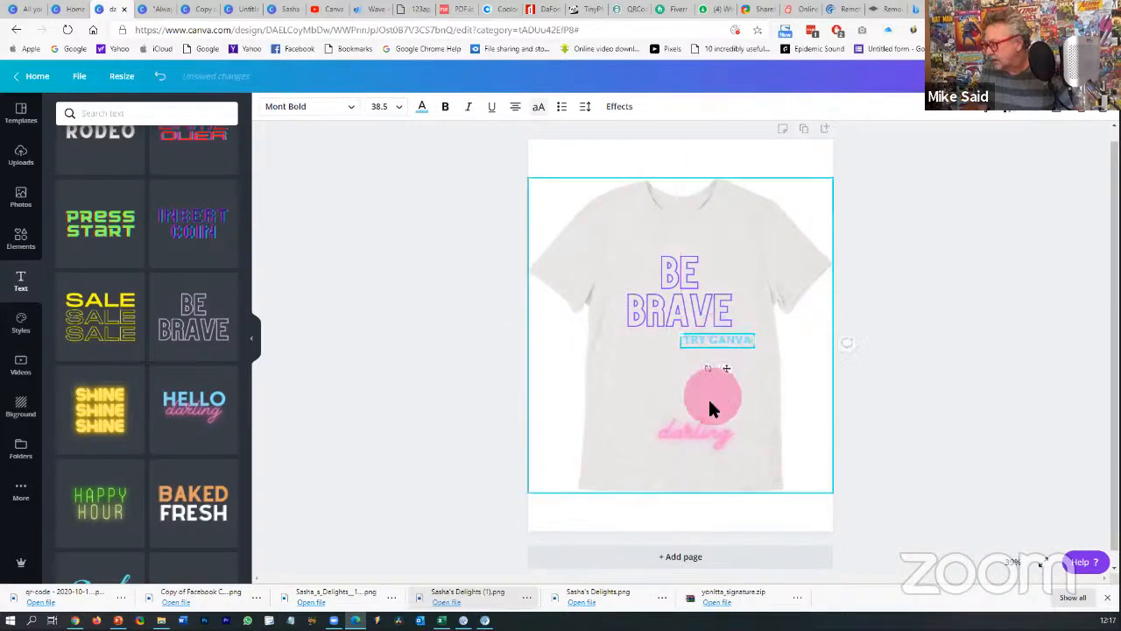
- Replace 'darling' with 'today', shrink it and place it under TRY CANVA
click(695, 429)
double_click(702, 432)
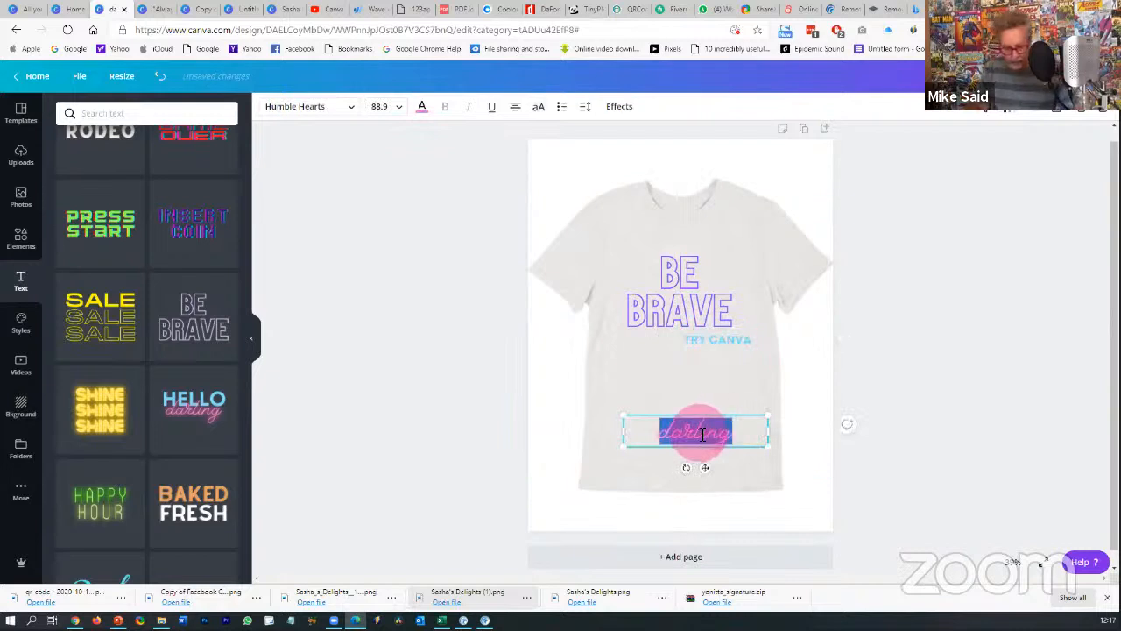
key(BackSpace)
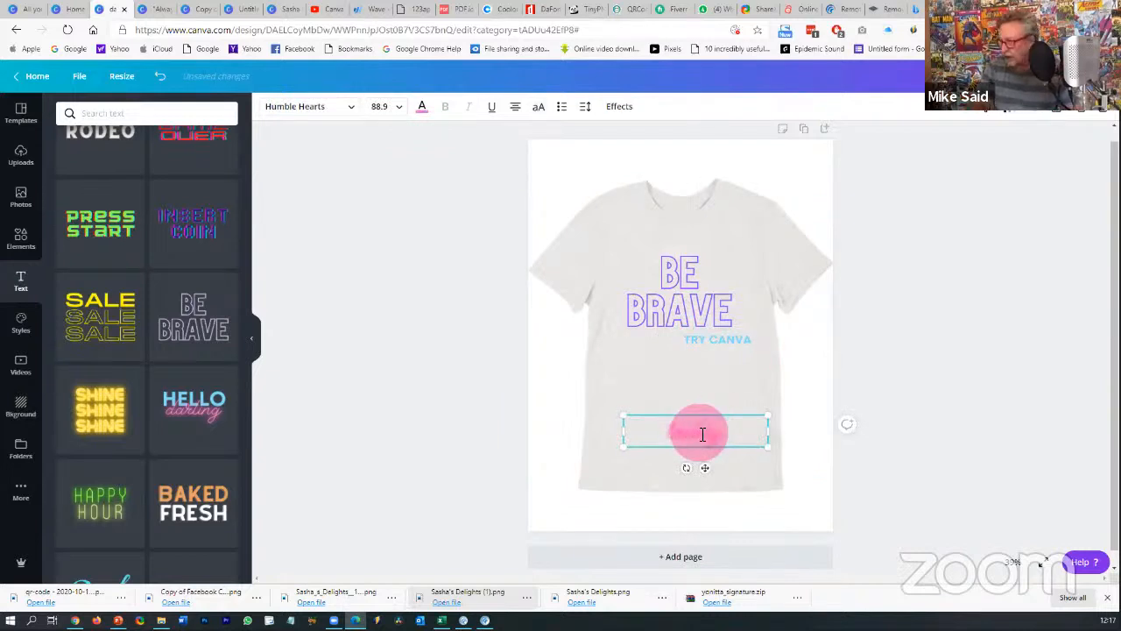
text(today)
drag(620, 443, 696, 433)
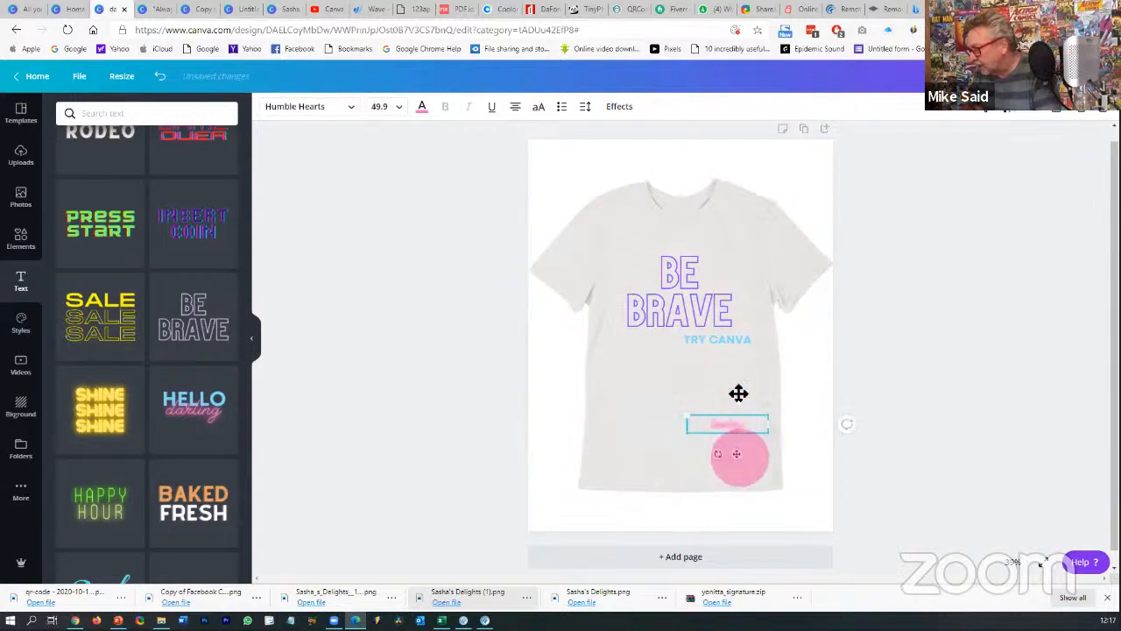
mouse_move(738, 394)
mouse_down()
mouse_move(743, 381)
mouse_move(723, 382)
mouse_move(734, 386)
mouse_up()
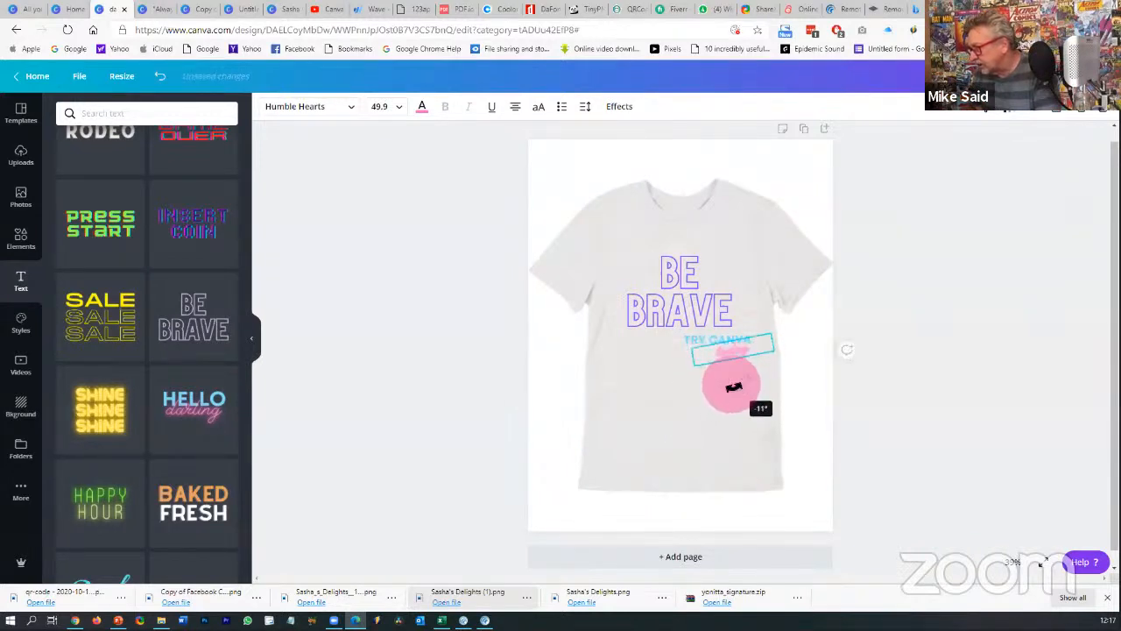
click(900, 374)
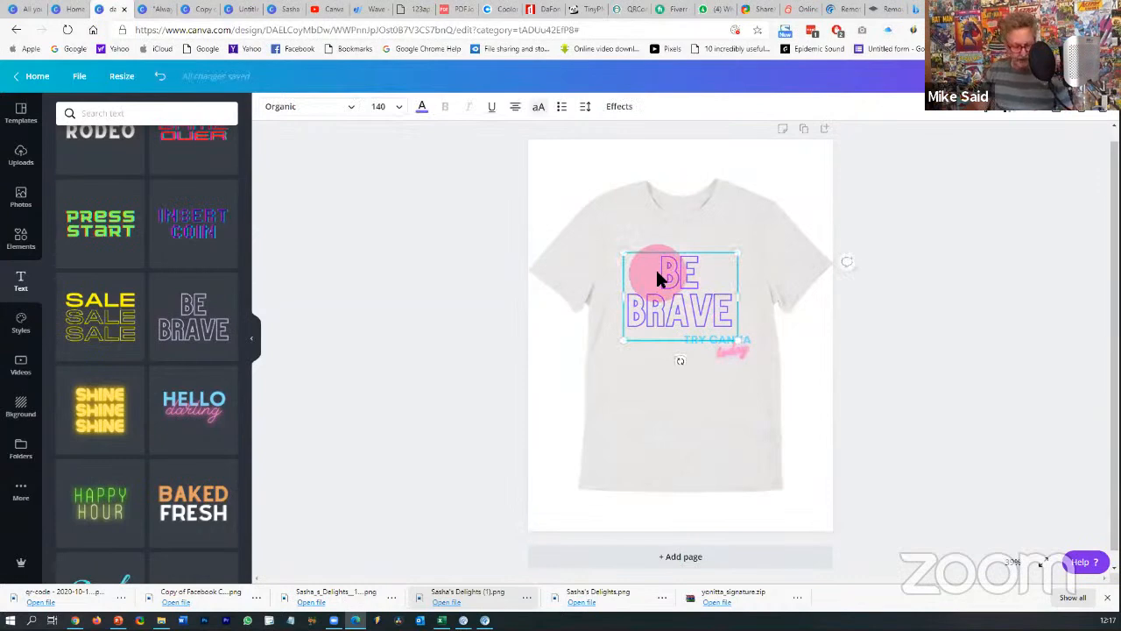
- Group BE BRAVE with the TRY CANVA today tagline and enlarge the group
shift+click(729, 348)
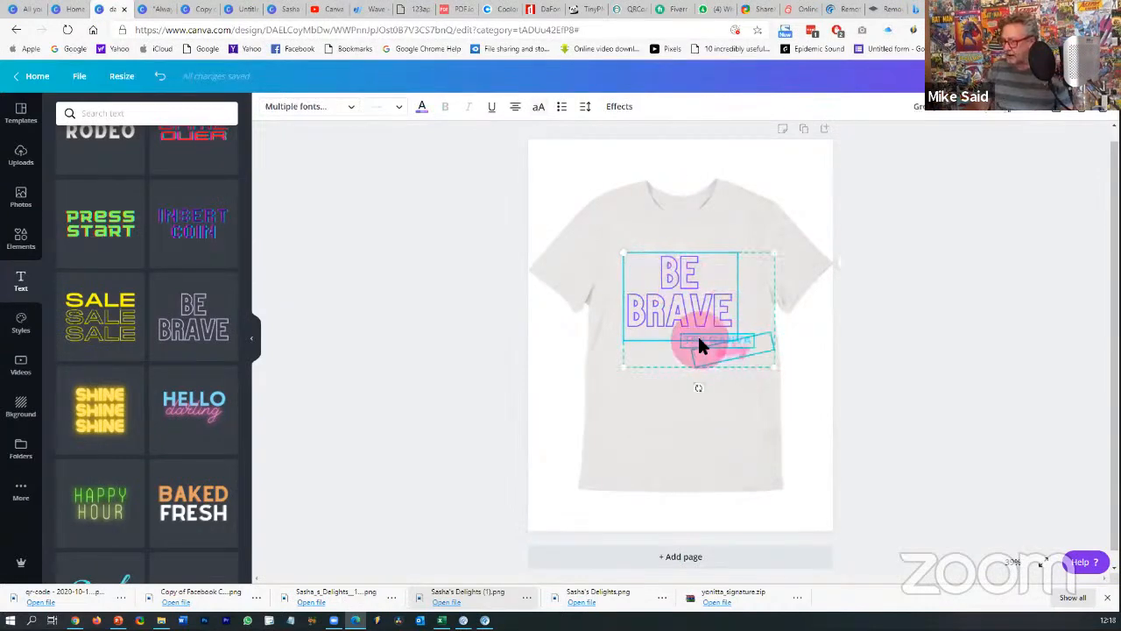
click(920, 106)
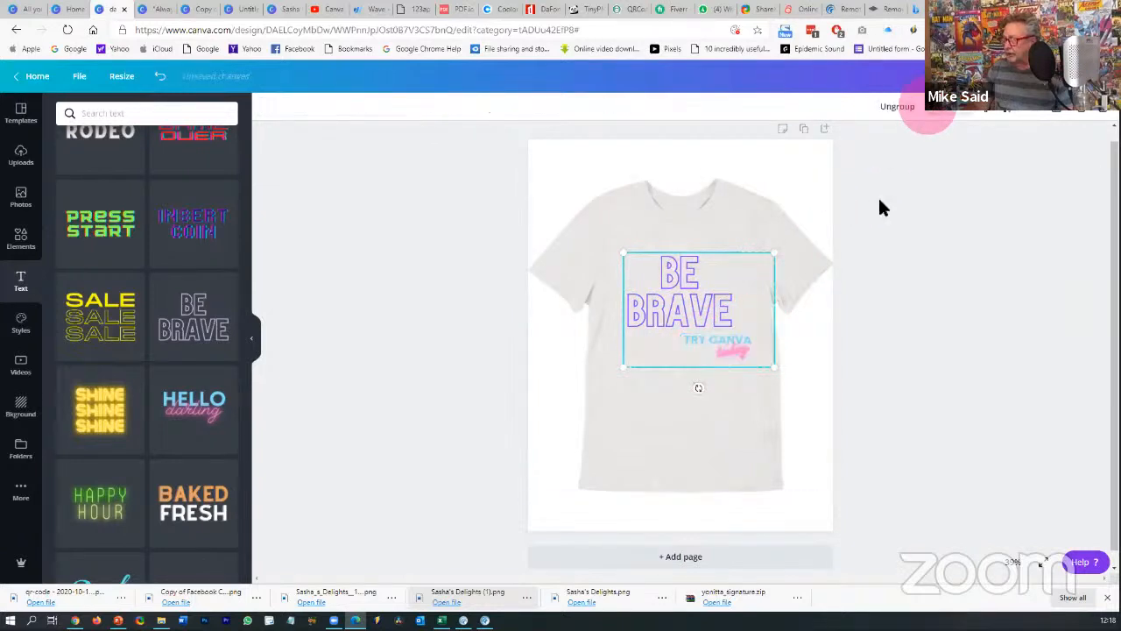
drag(774, 367, 791, 406)
click(648, 279)
drag(617, 247, 608, 243)
click(660, 300)
drag(663, 301, 664, 303)
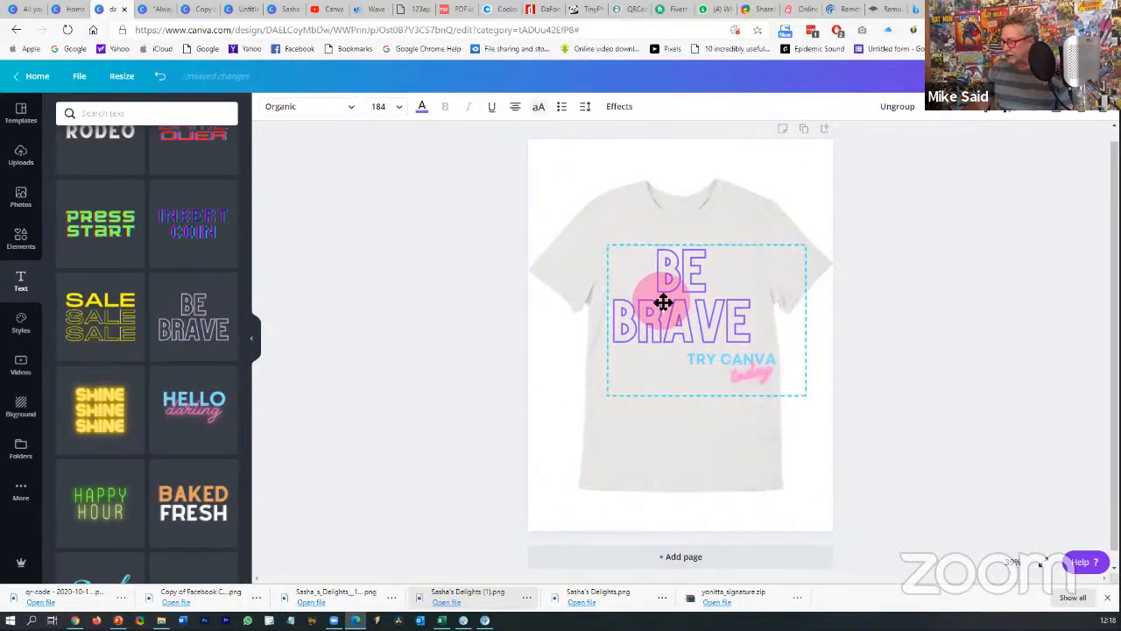
- Ungroup the heading and tagline, then shift TRY CANVA and today slightly left
click(759, 362)
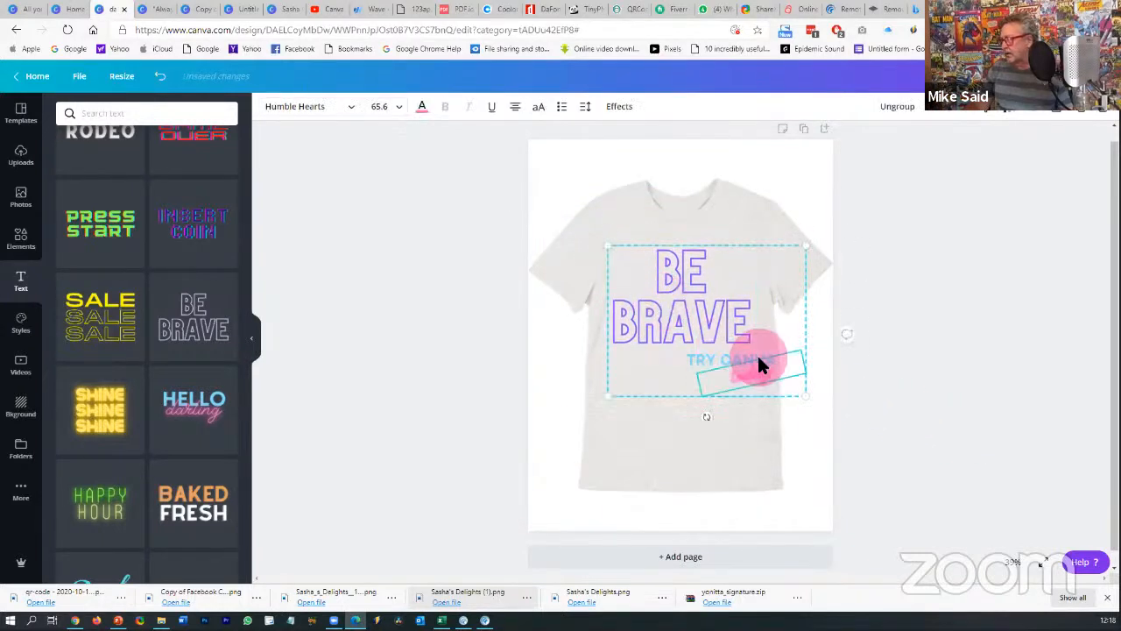
click(793, 311)
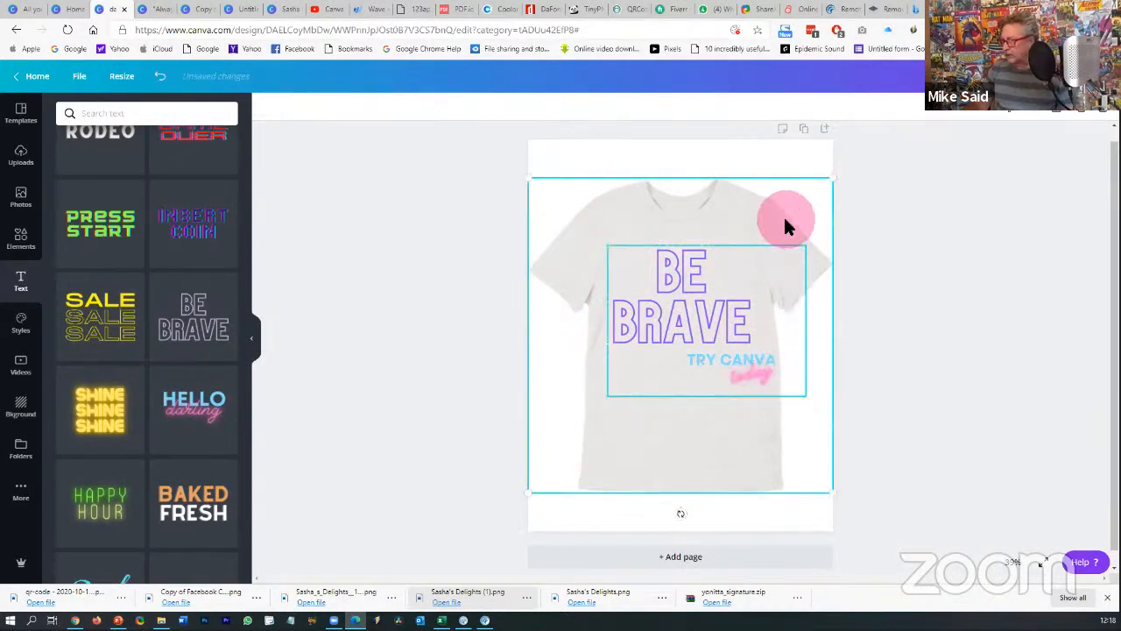
click(742, 346)
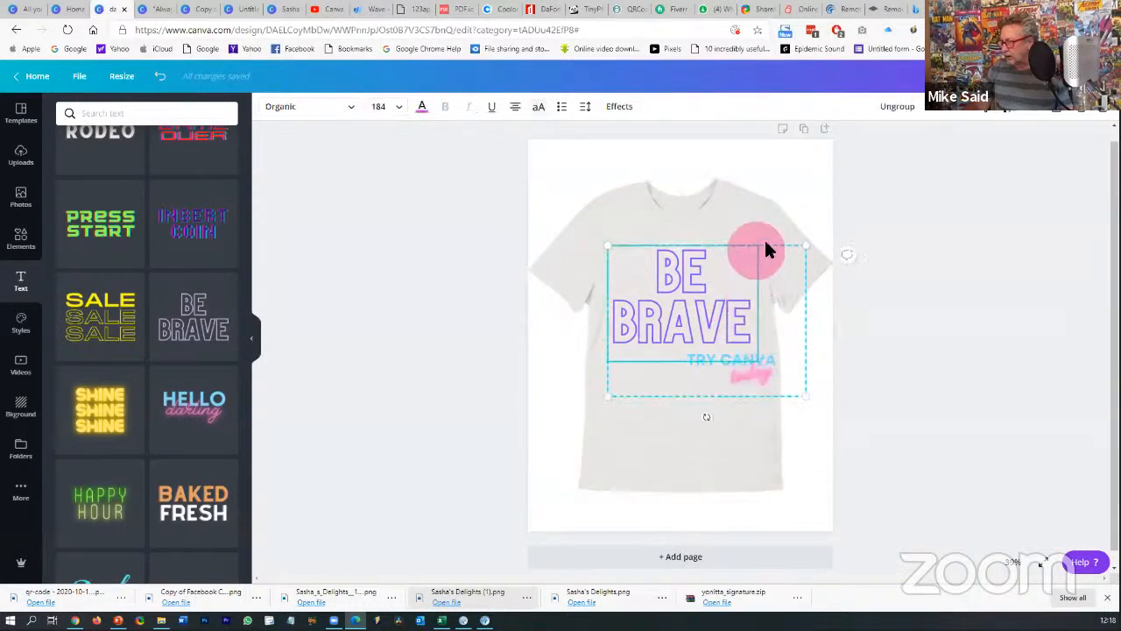
click(914, 106)
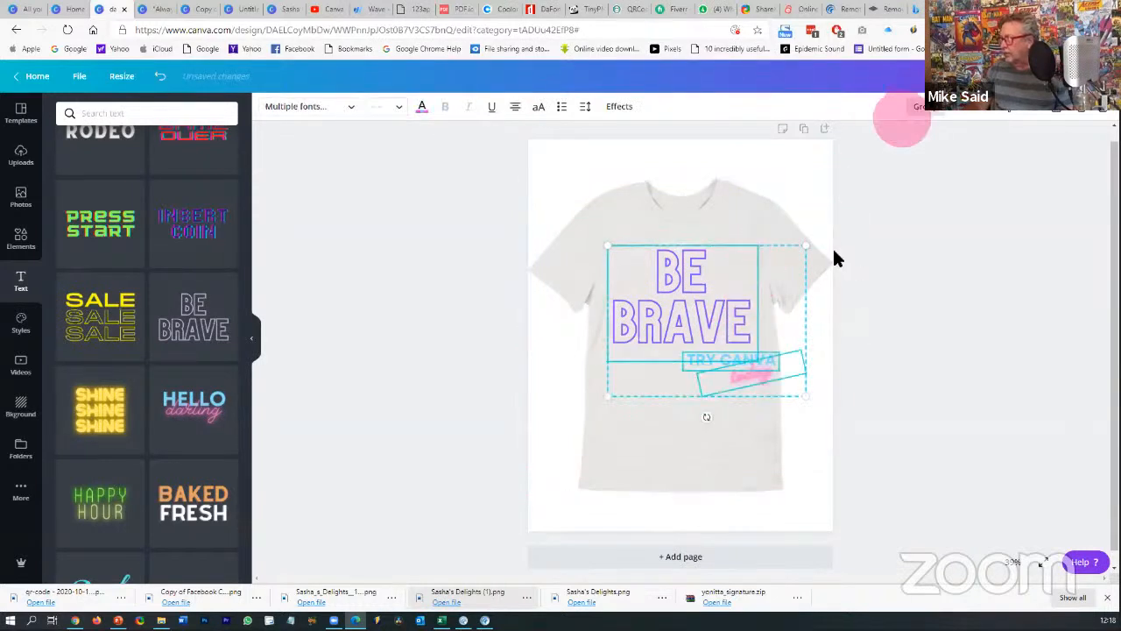
click(846, 373)
click(733, 356)
shift+click(747, 372)
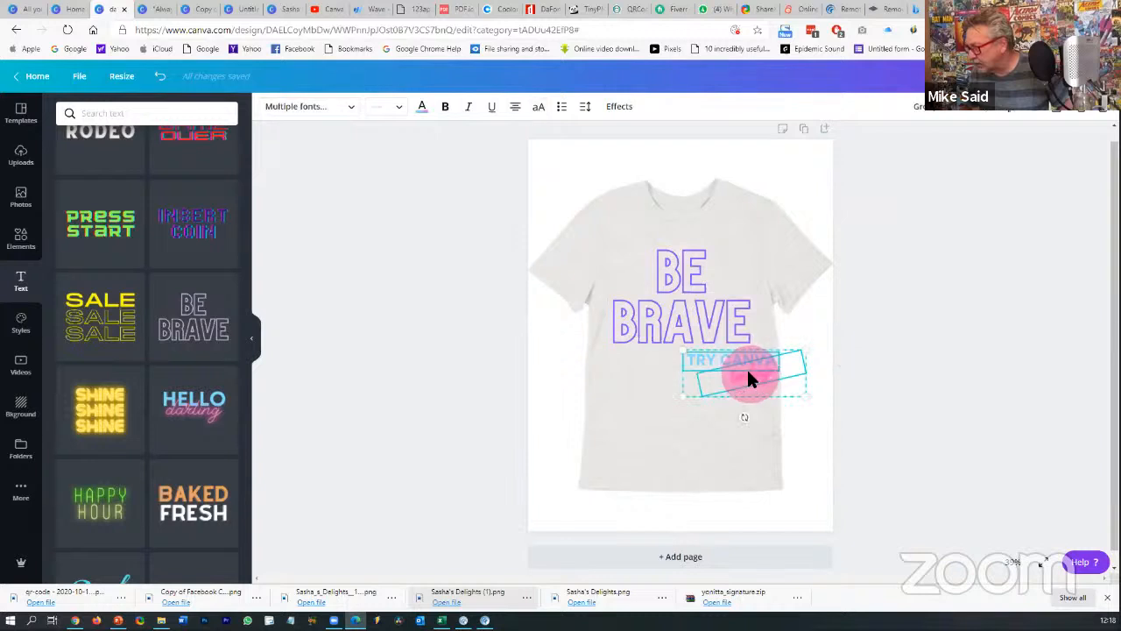
drag(747, 368, 735, 371)
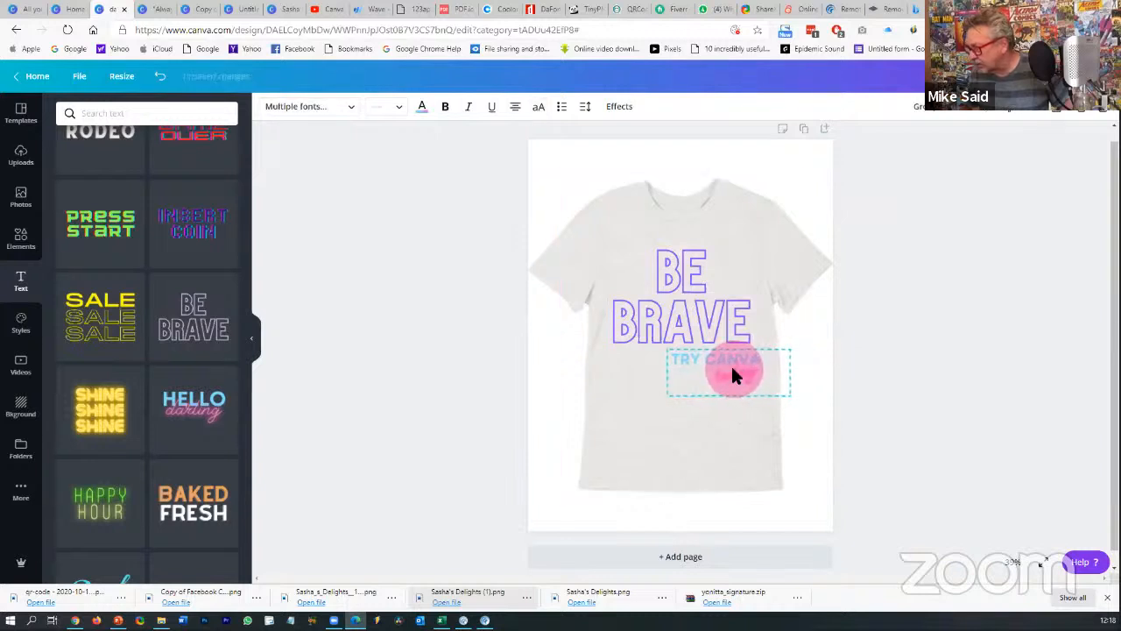
click(893, 374)
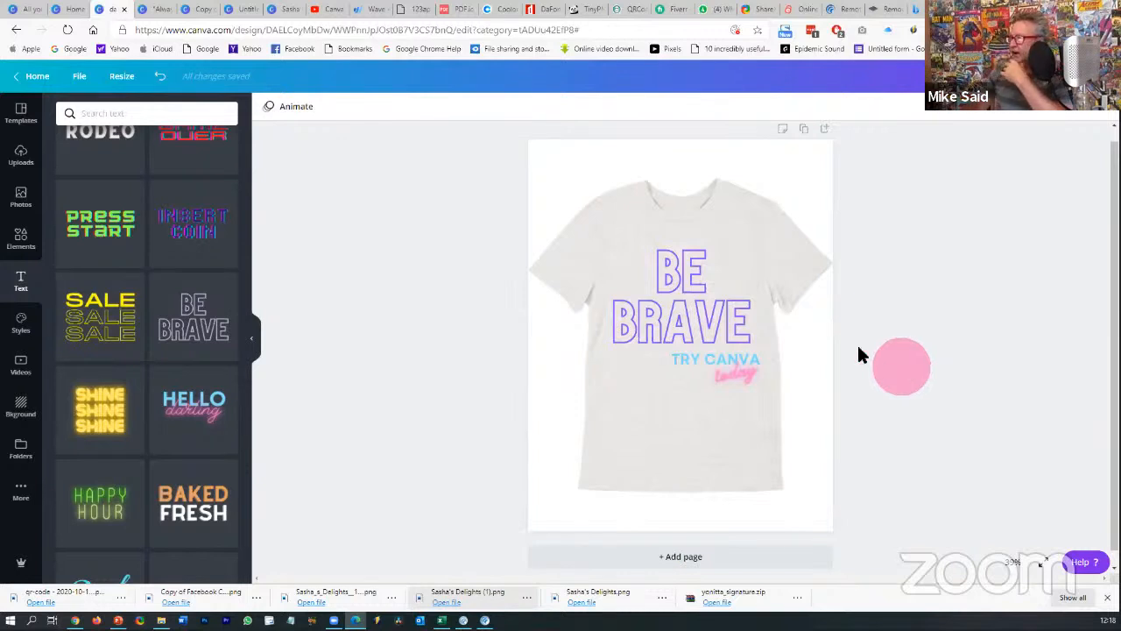
- Remove the T-shirt image, download the design as PDF Print, and return to editing
click(749, 226)
key(Delete)
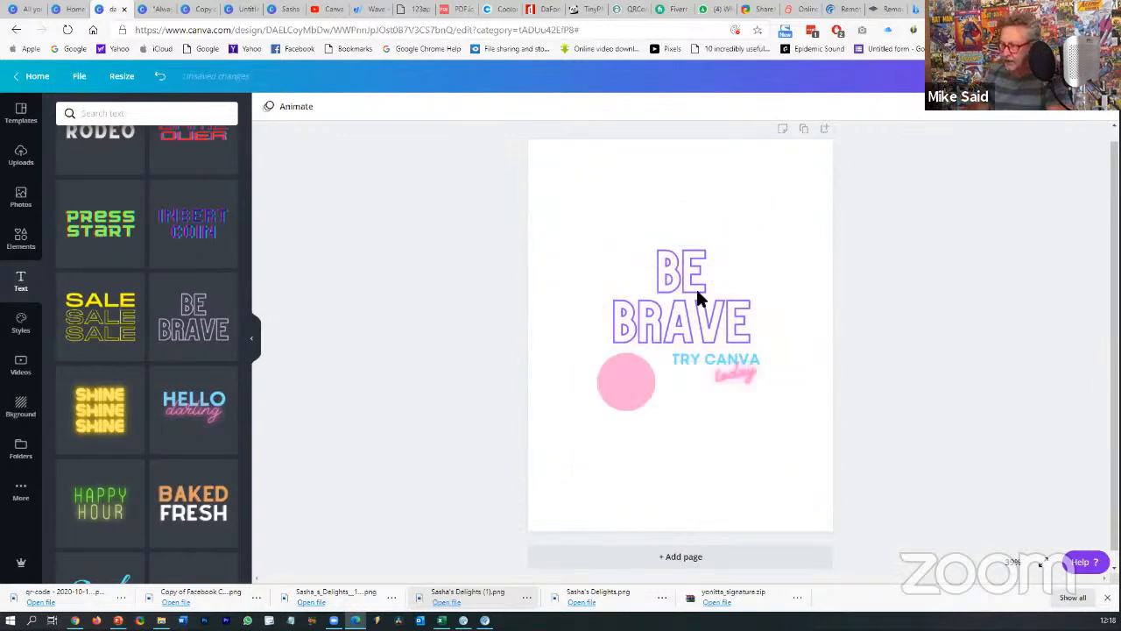
click(1054, 82)
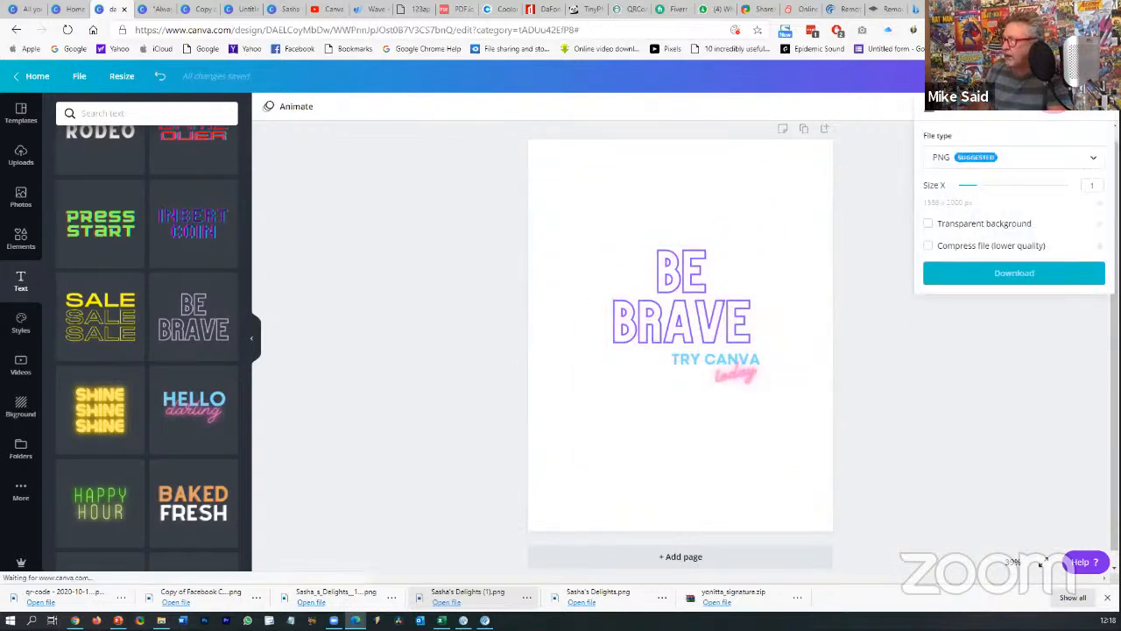
click(1024, 151)
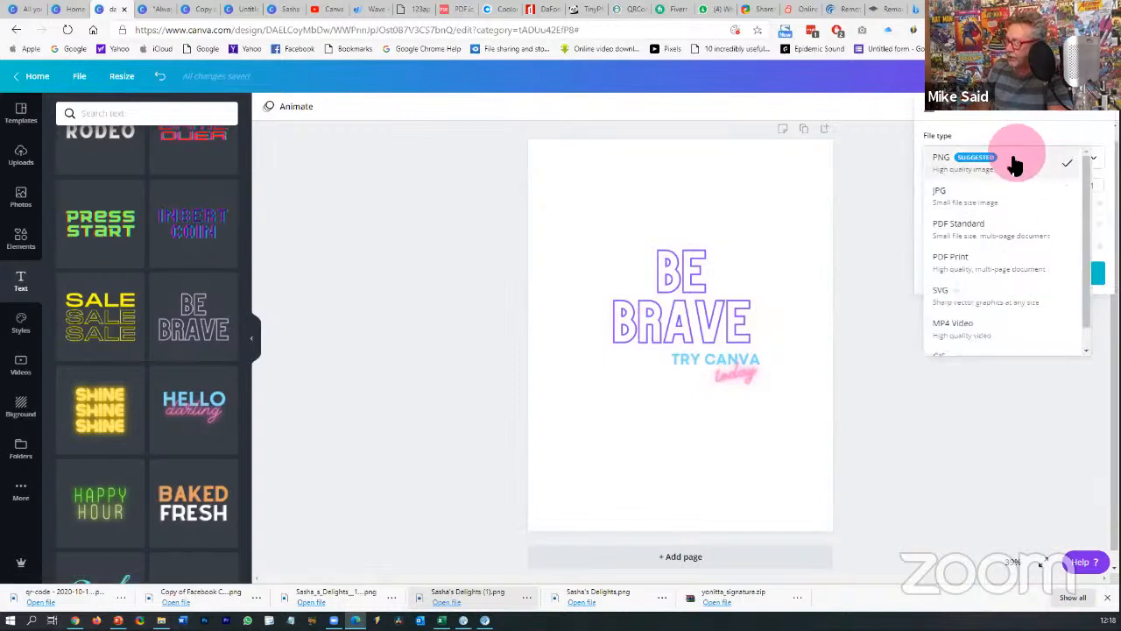
click(982, 259)
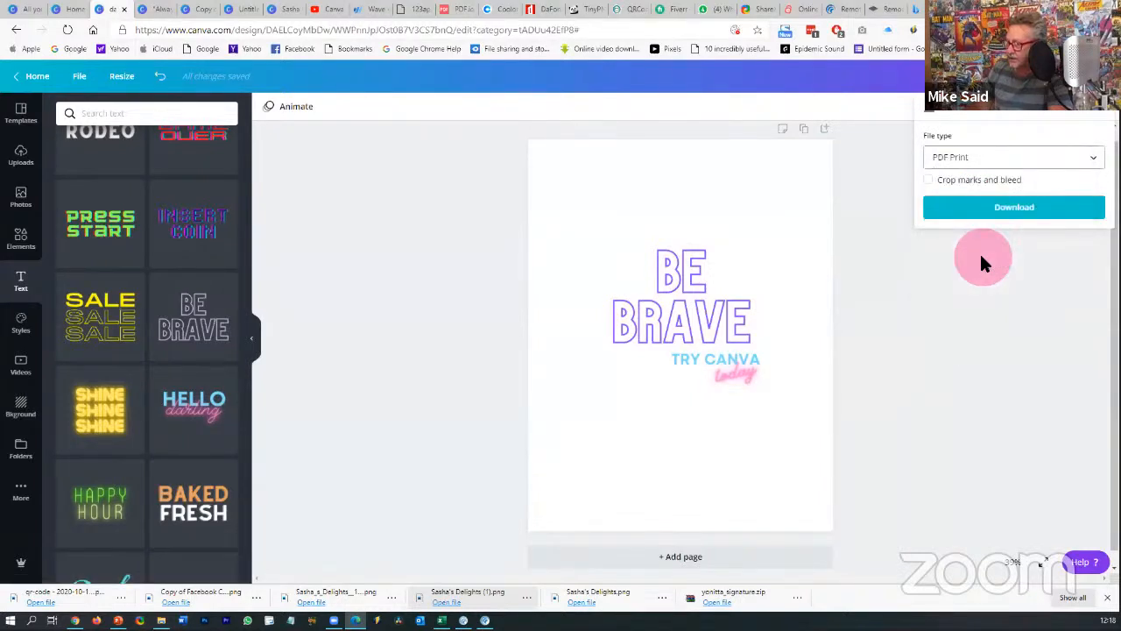
click(1005, 214)
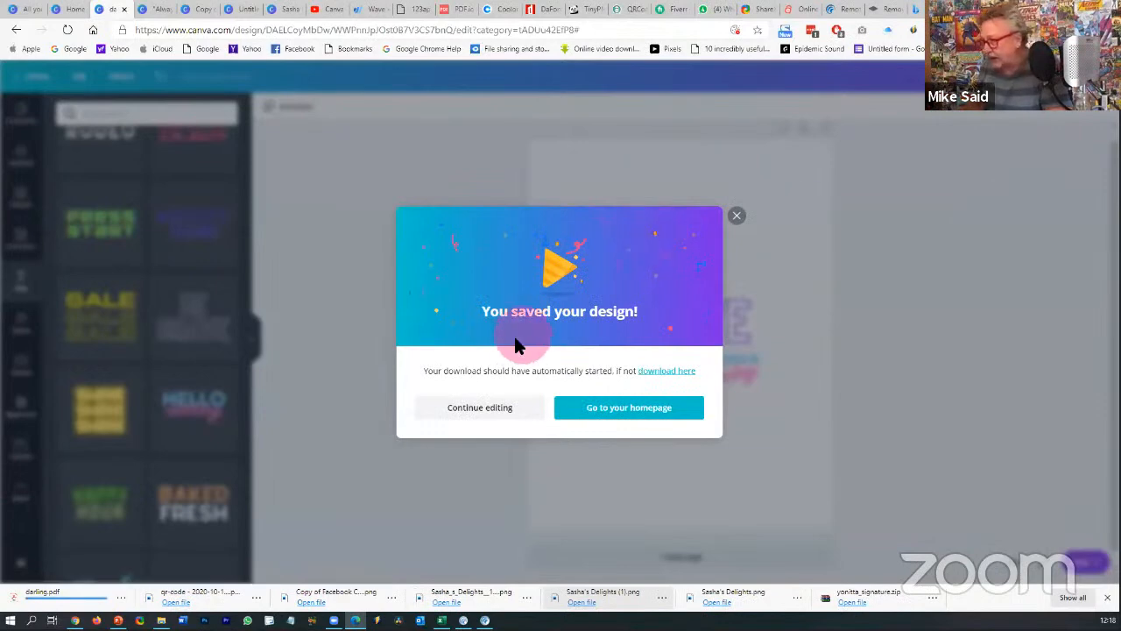
click(484, 408)
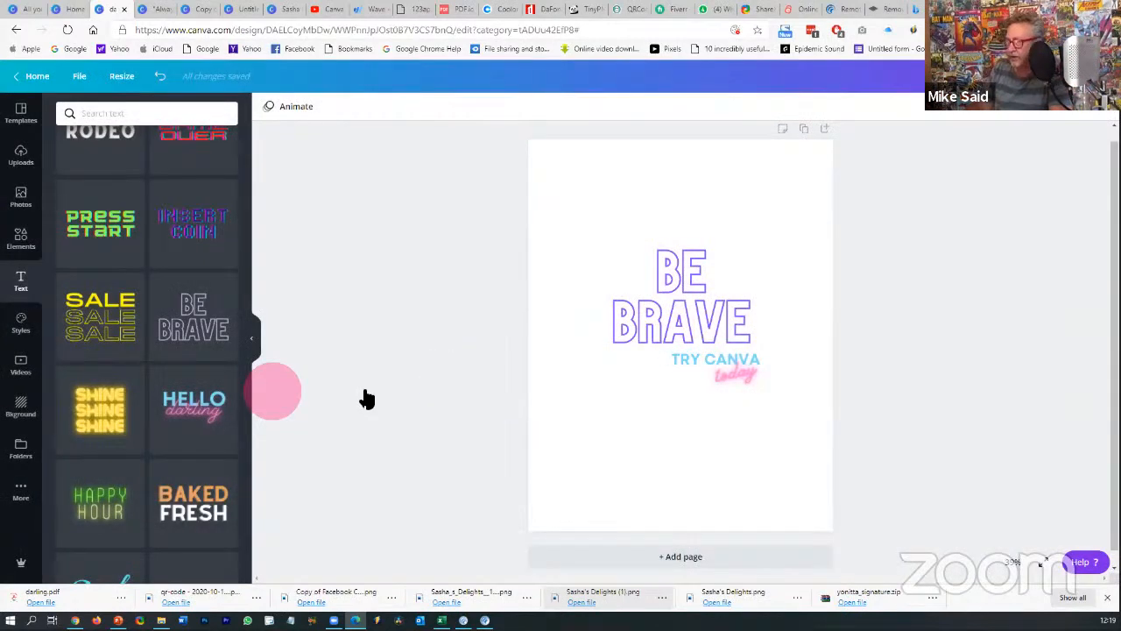
- Delete the BE BRAVE heading, the TRY CANVA text and the today text from the page
click(675, 320)
key(Delete)
click(708, 365)
key(Delete)
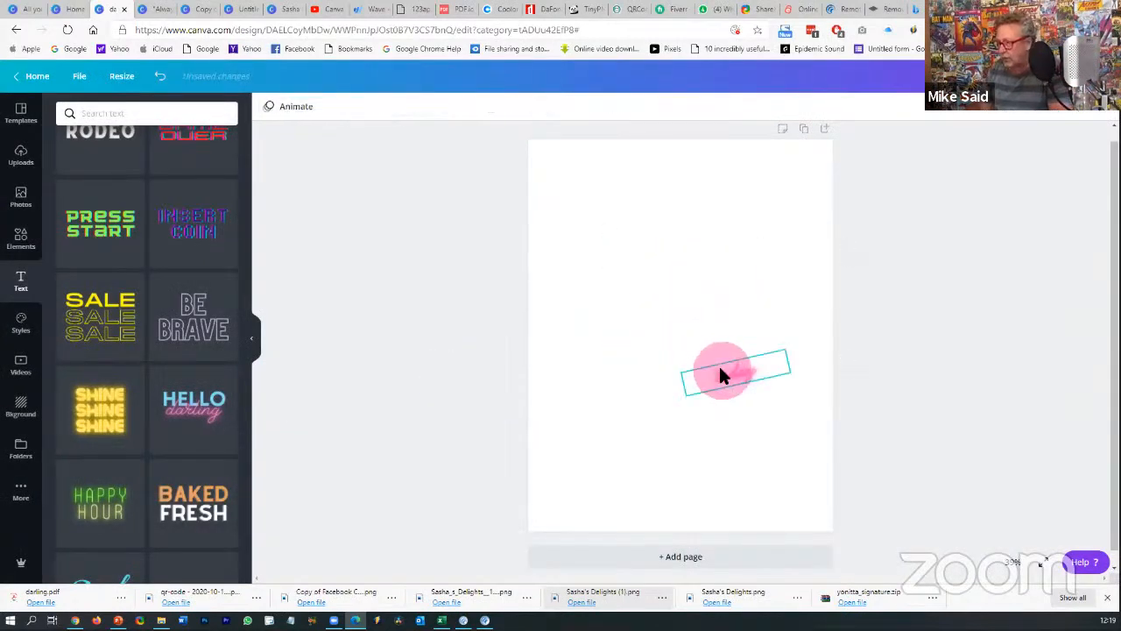
key(Delete)
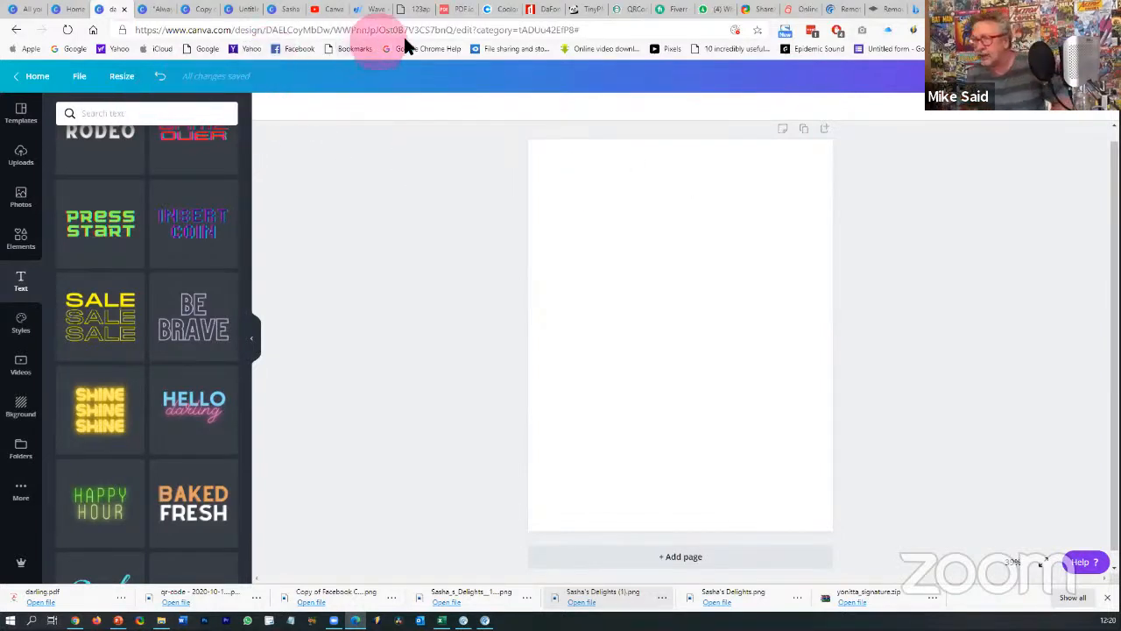
- Search YouTube for 'canva languages tutorial' and browse the results
click(326, 10)
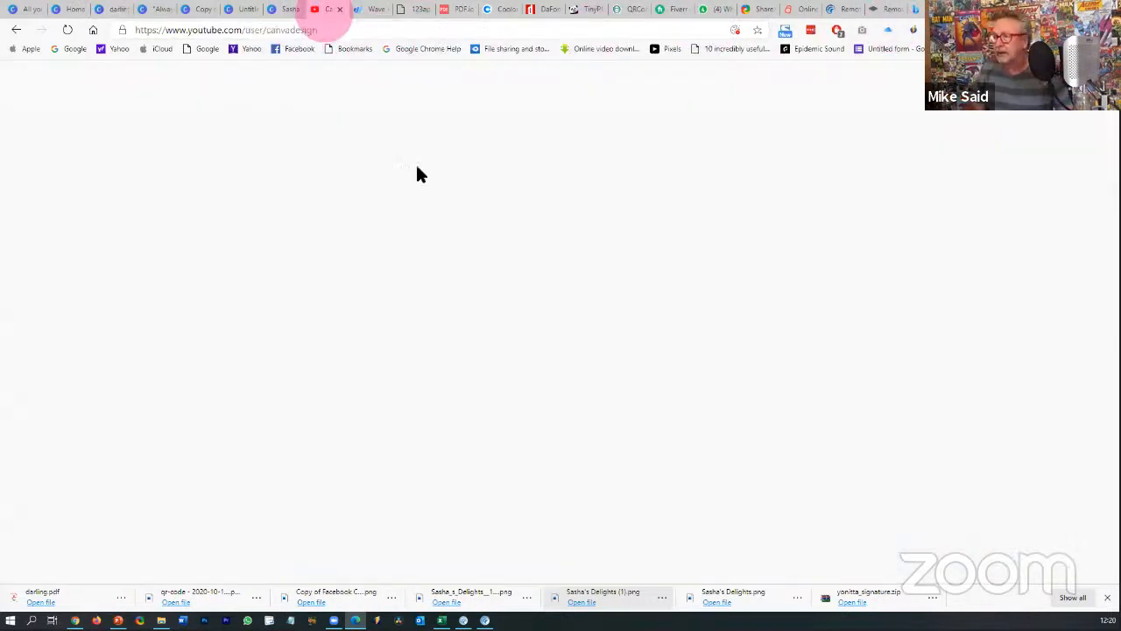
click(411, 76)
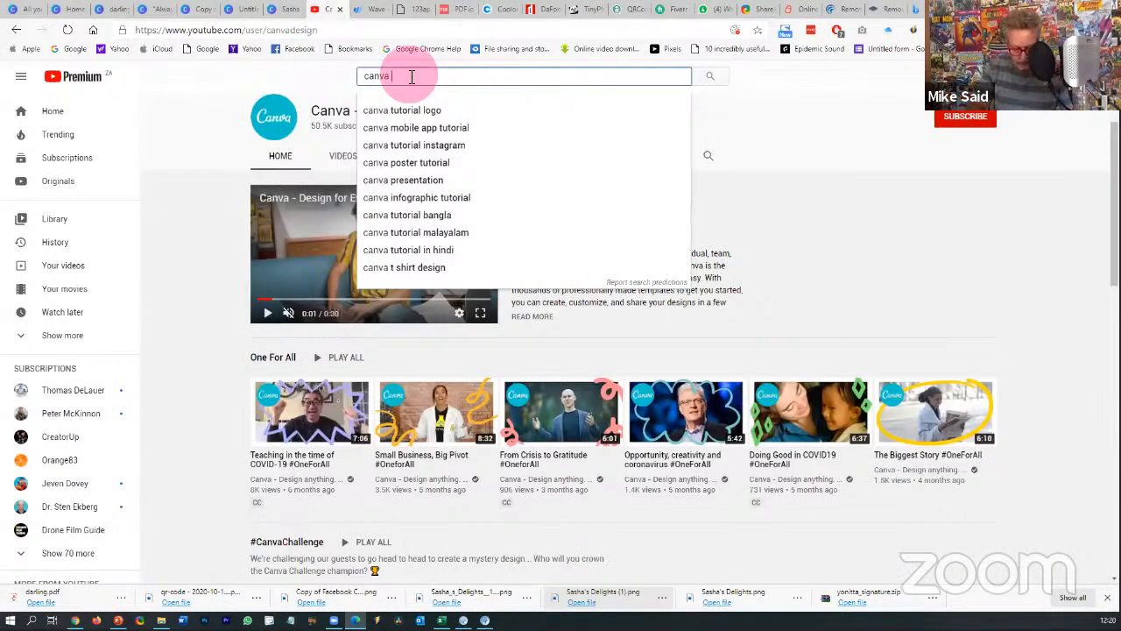
text(lang)
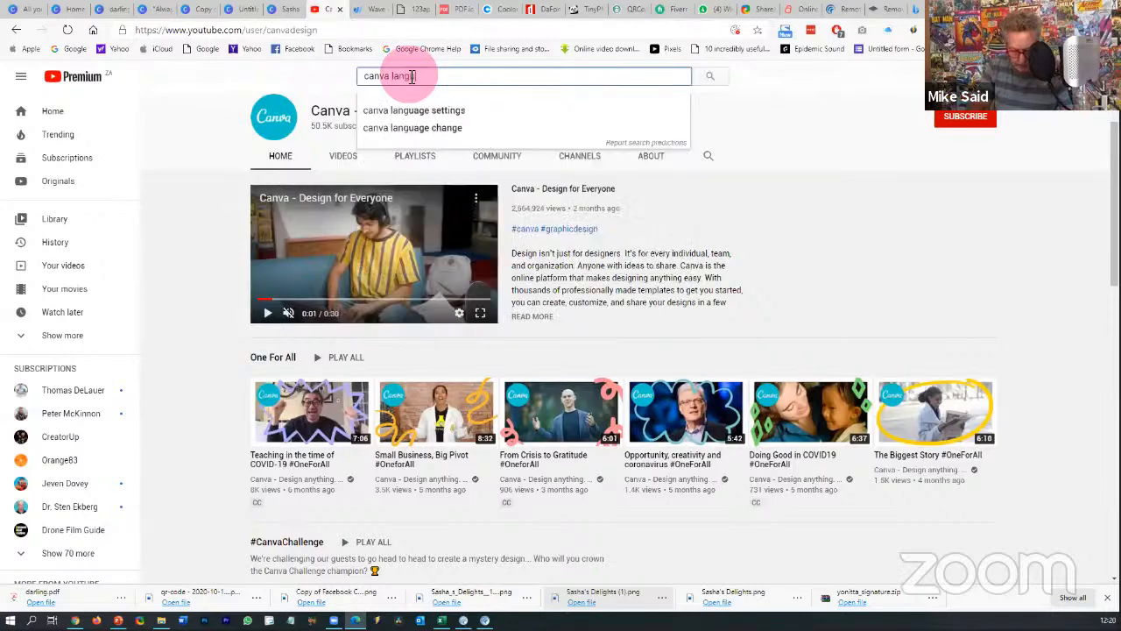
text(uages)
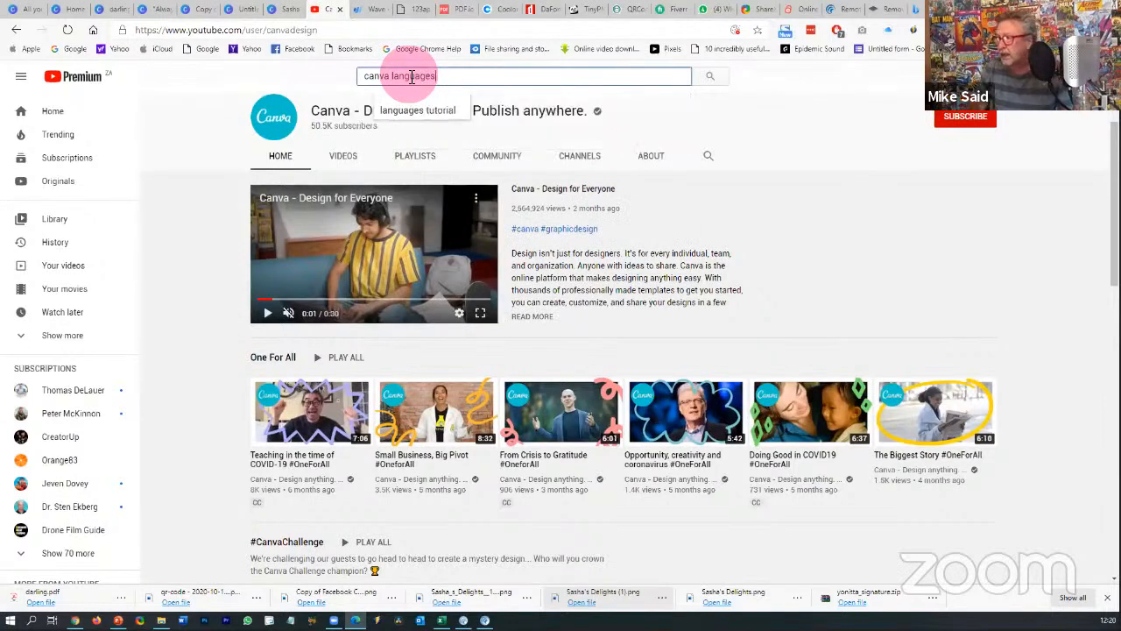
click(434, 109)
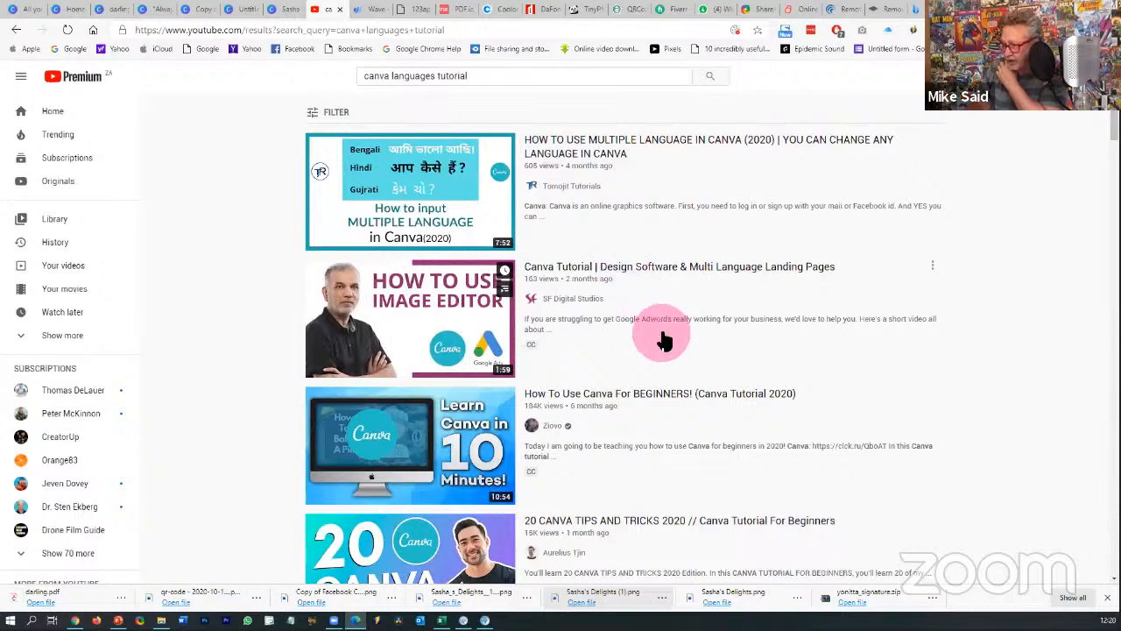
scroll(663, 337, down, 3)
scroll(663, 340, down, 1)
scroll(663, 340, up, 4)
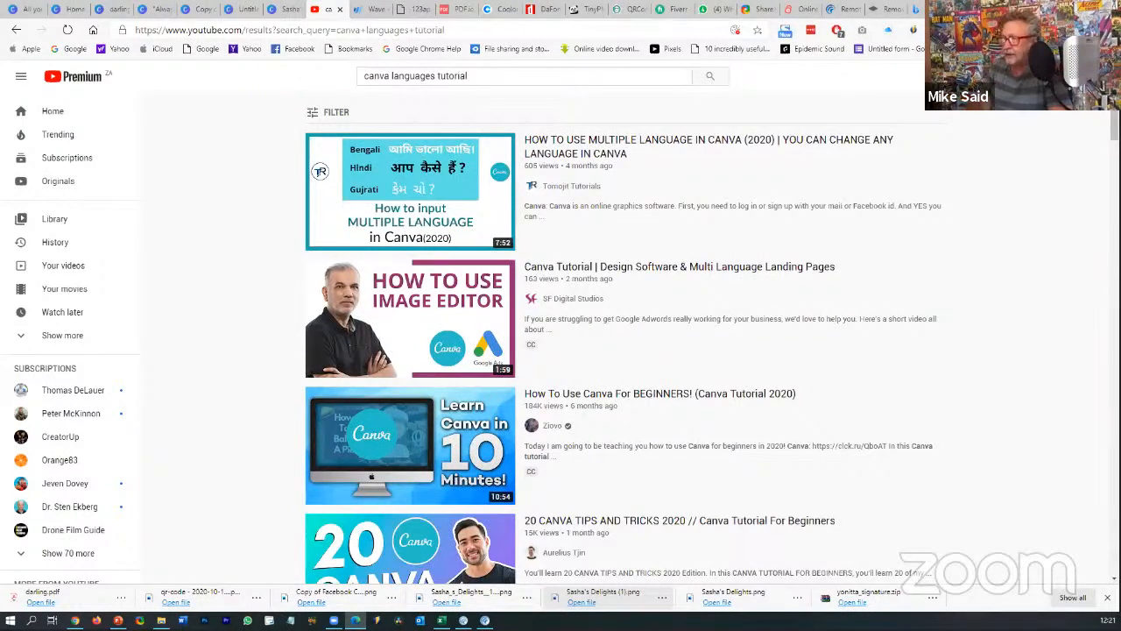
- Create a new Infographic and apply the orange 'Opening up a Restaurant' template from a 'restaurant' search
click(73, 10)
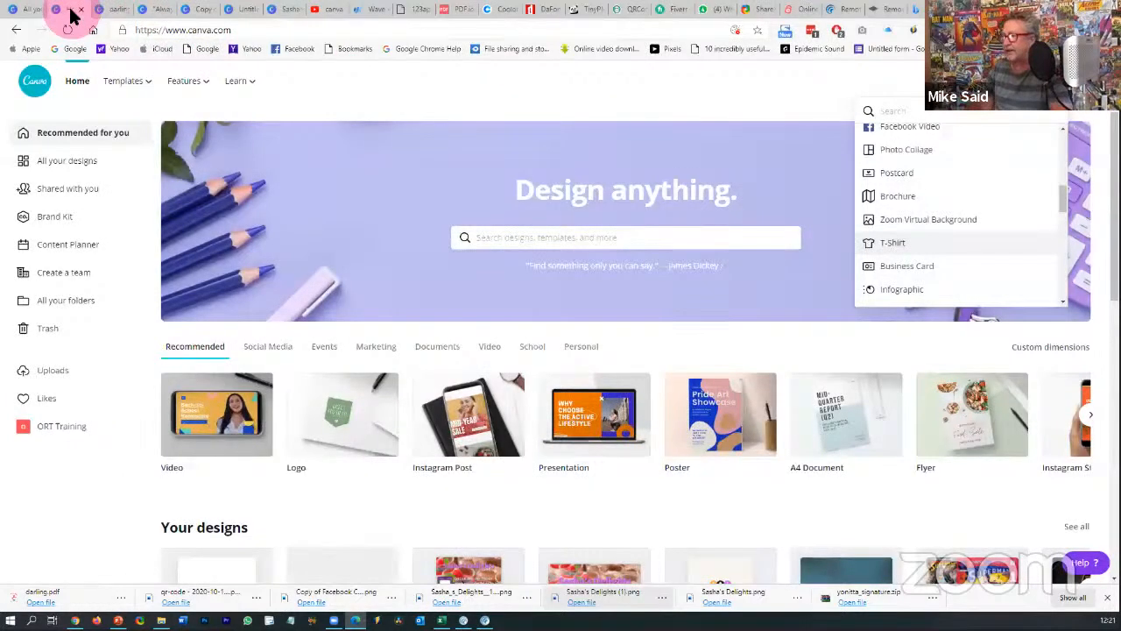
click(878, 294)
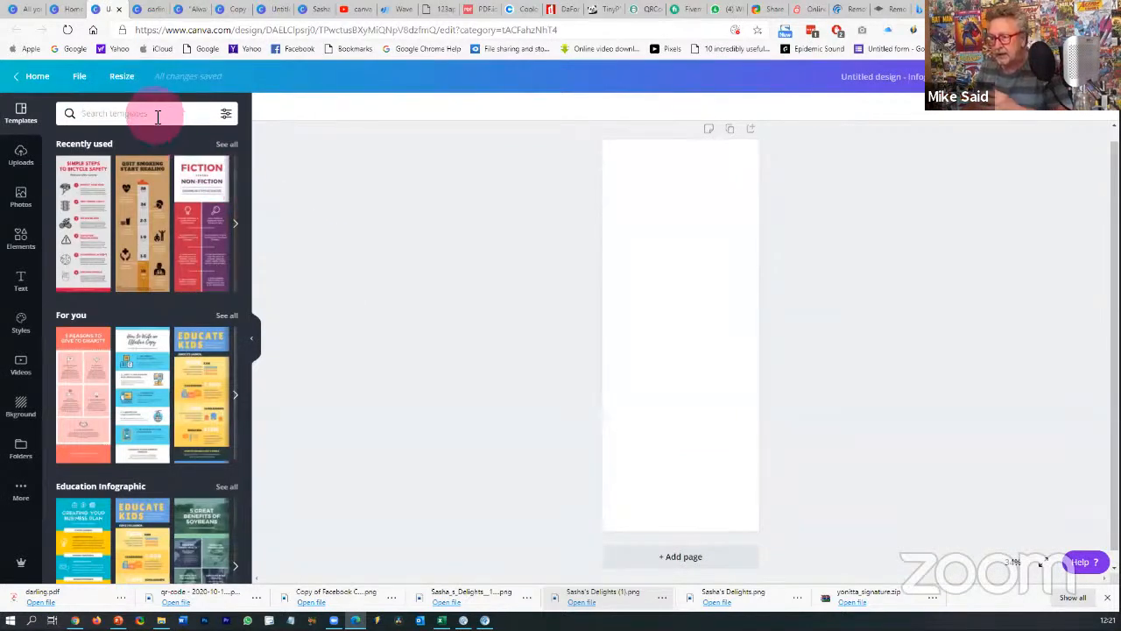
click(158, 117)
text(restau)
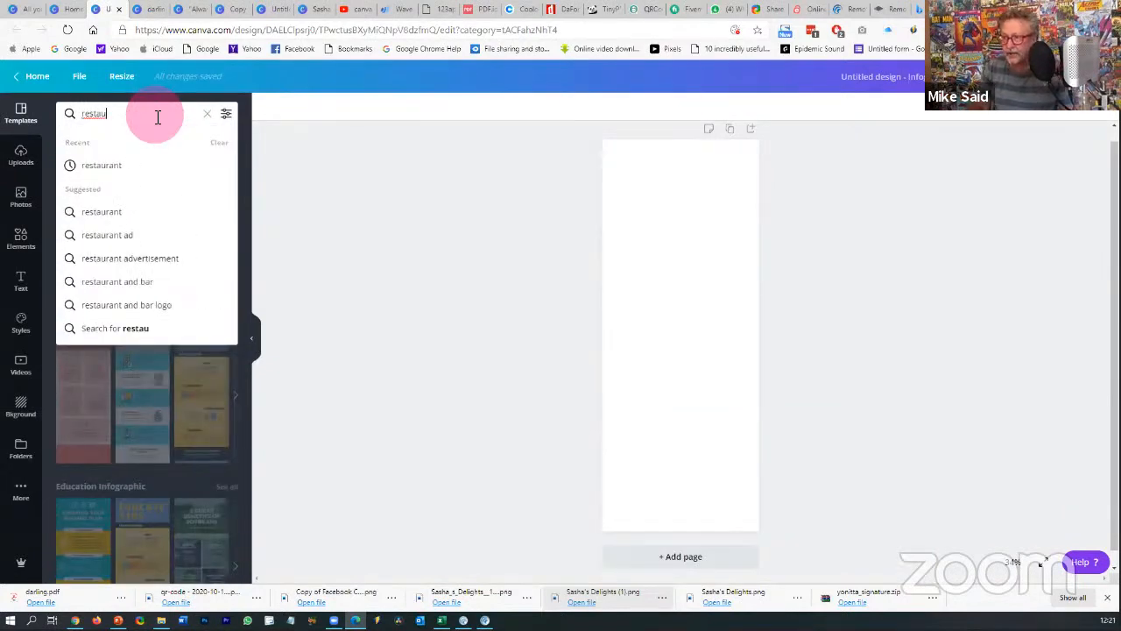
click(120, 166)
click(361, 226)
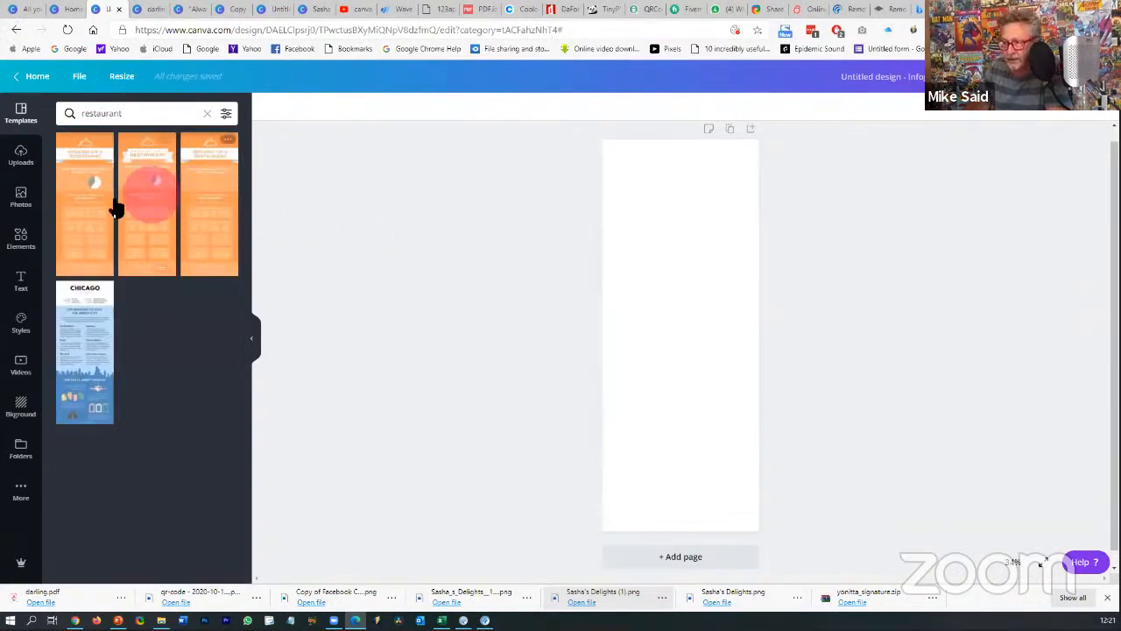
click(79, 215)
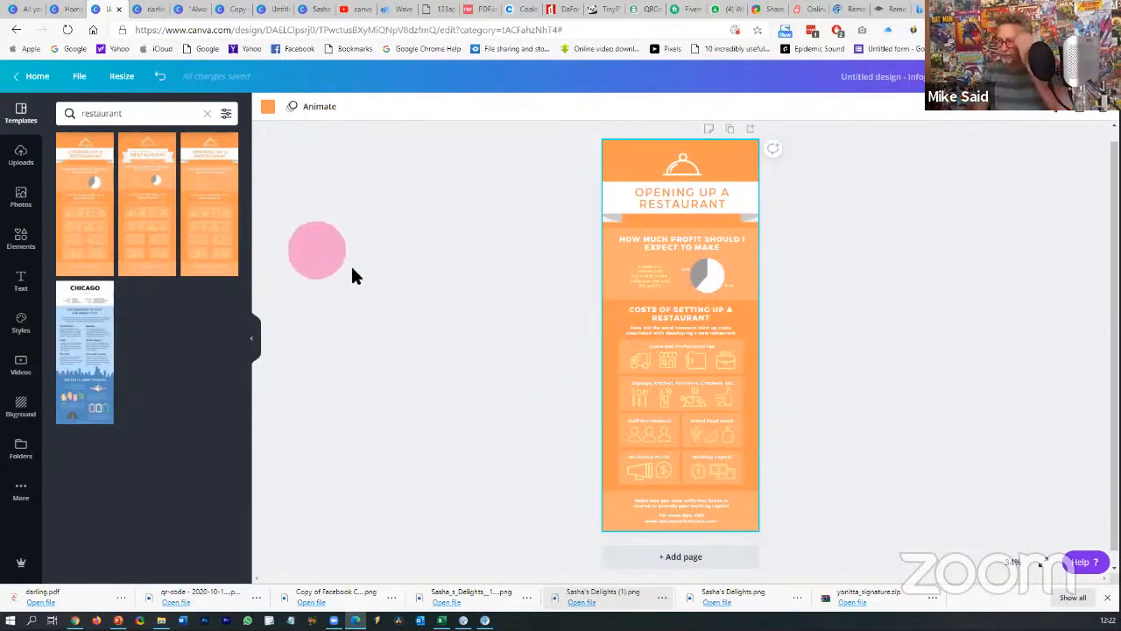
- Add page 2 and apply restaurant template layouts to it from the Templates panel
click(656, 555)
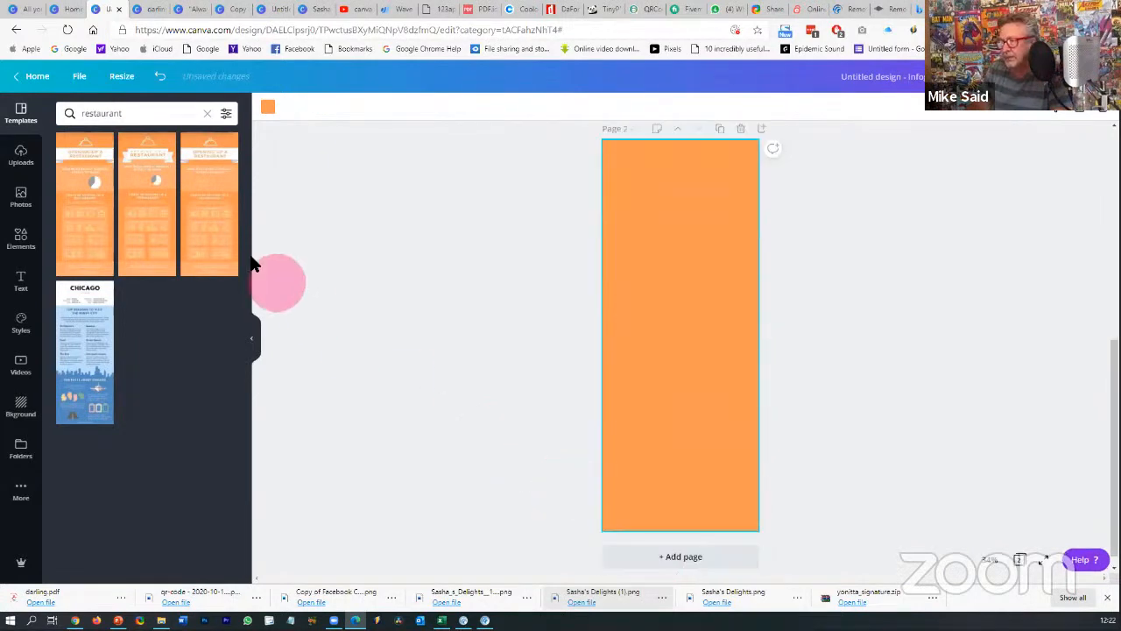
click(154, 215)
click(608, 369)
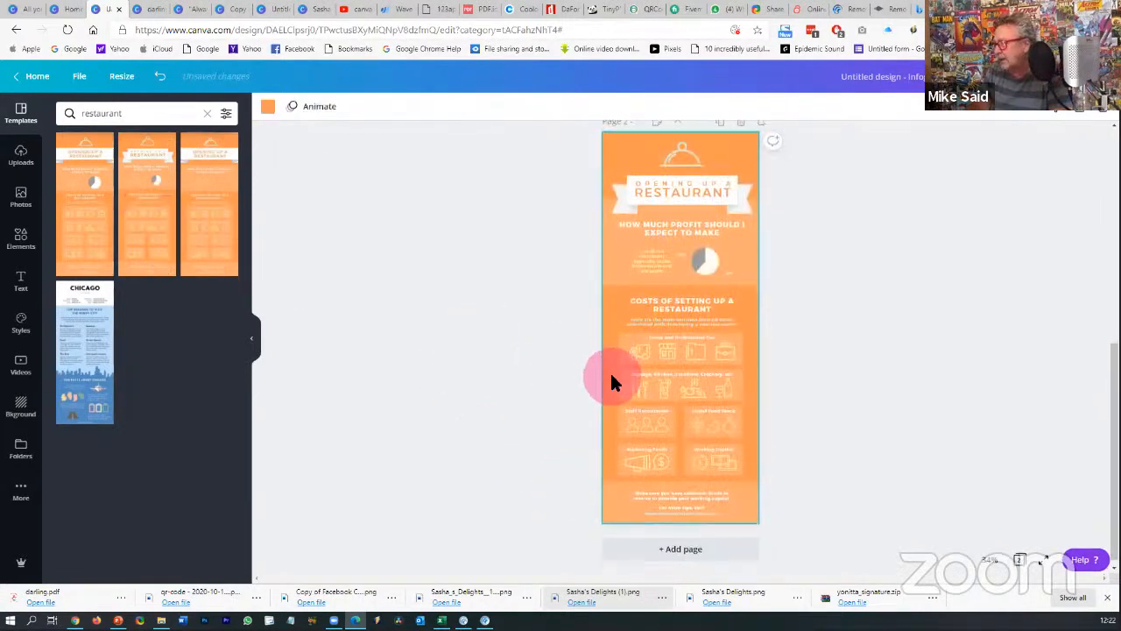
click(88, 214)
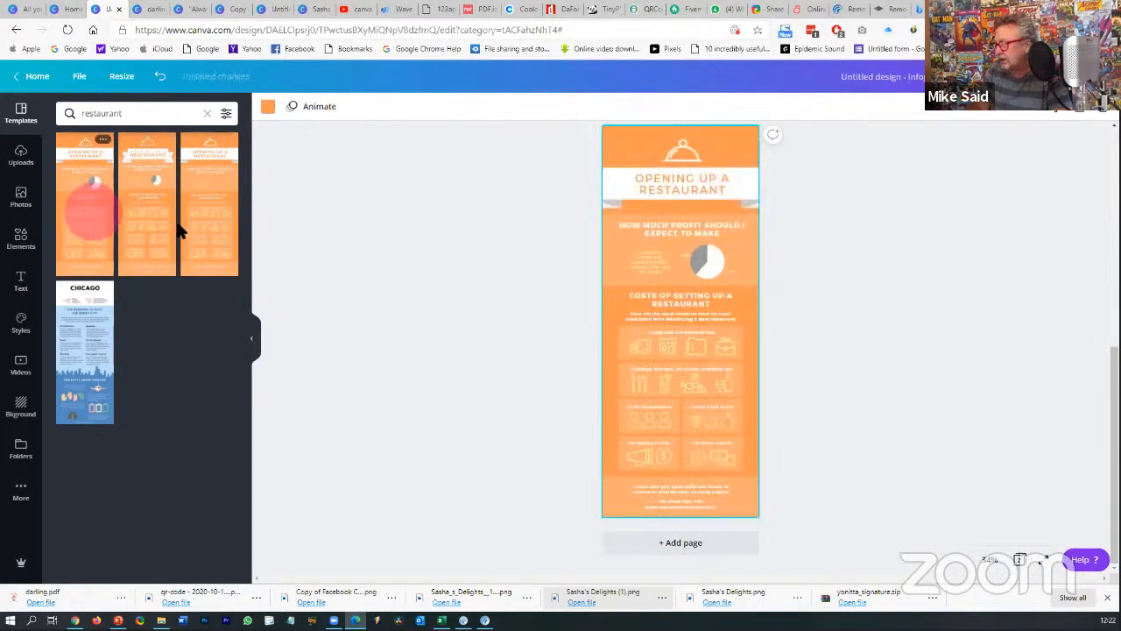
click(707, 345)
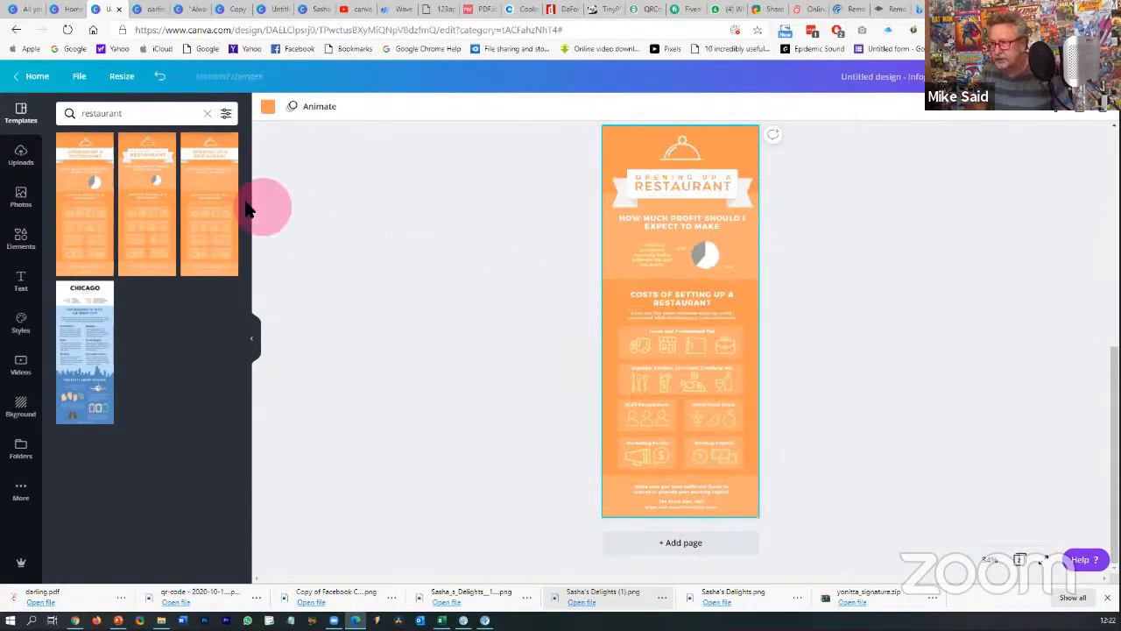
click(214, 207)
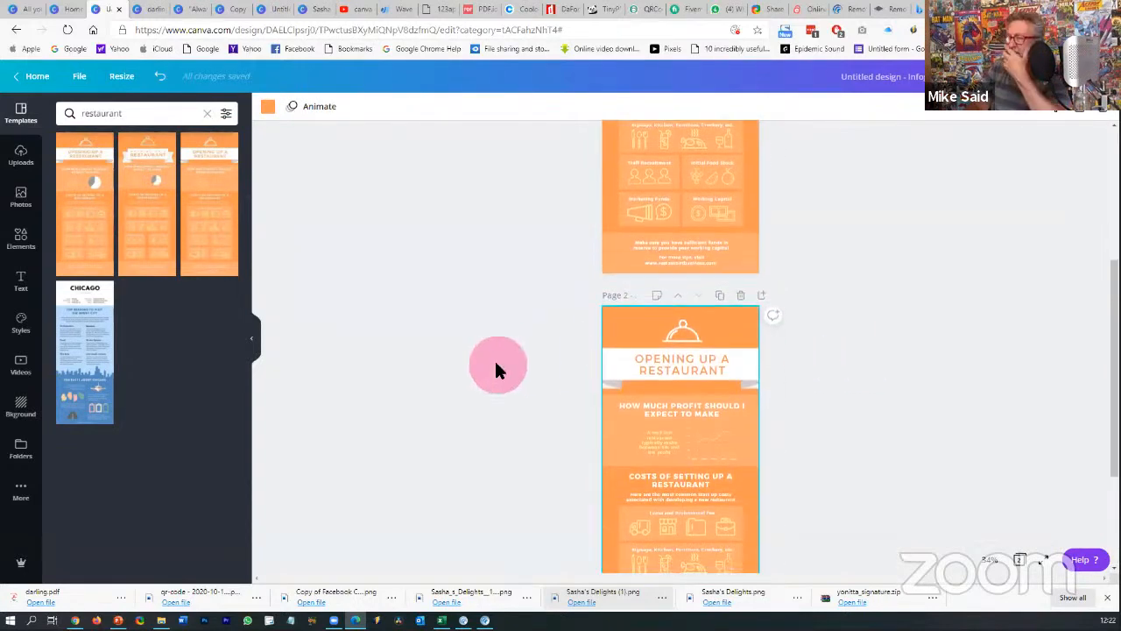
scroll(494, 364, down, 2)
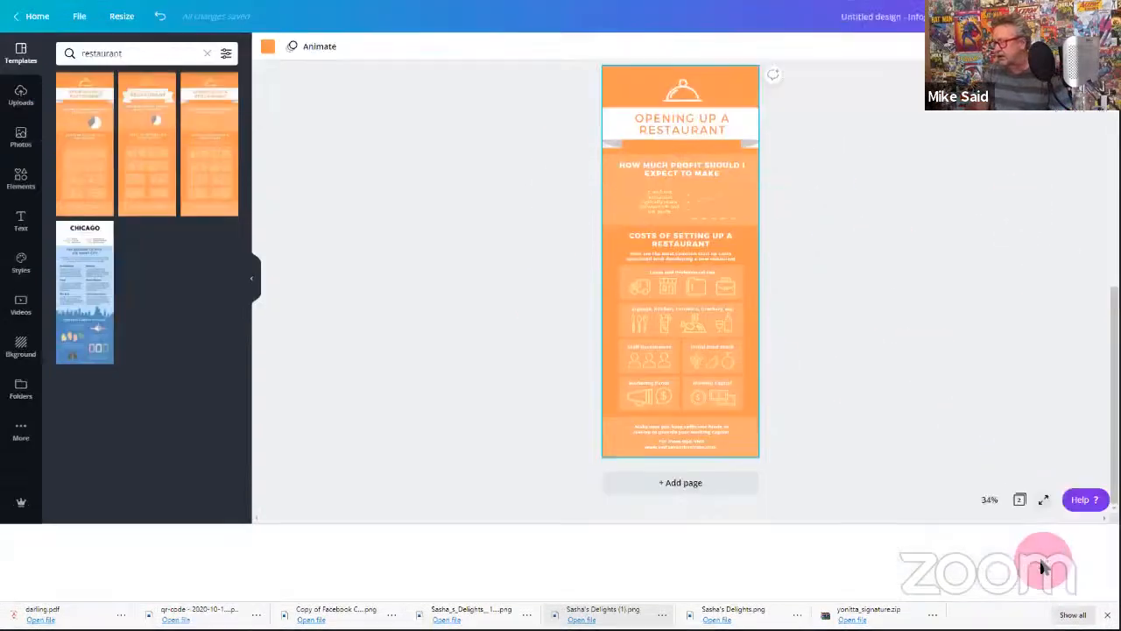
- Preview the restaurant infographic full screen, then exit back to the editor
click(1044, 564)
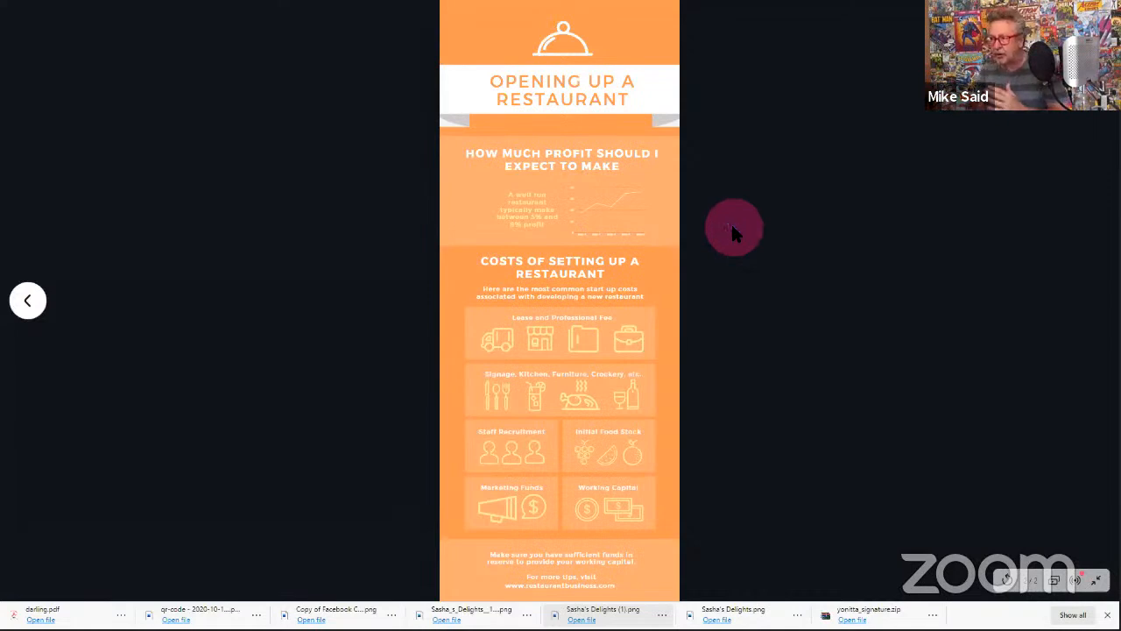
click(1098, 583)
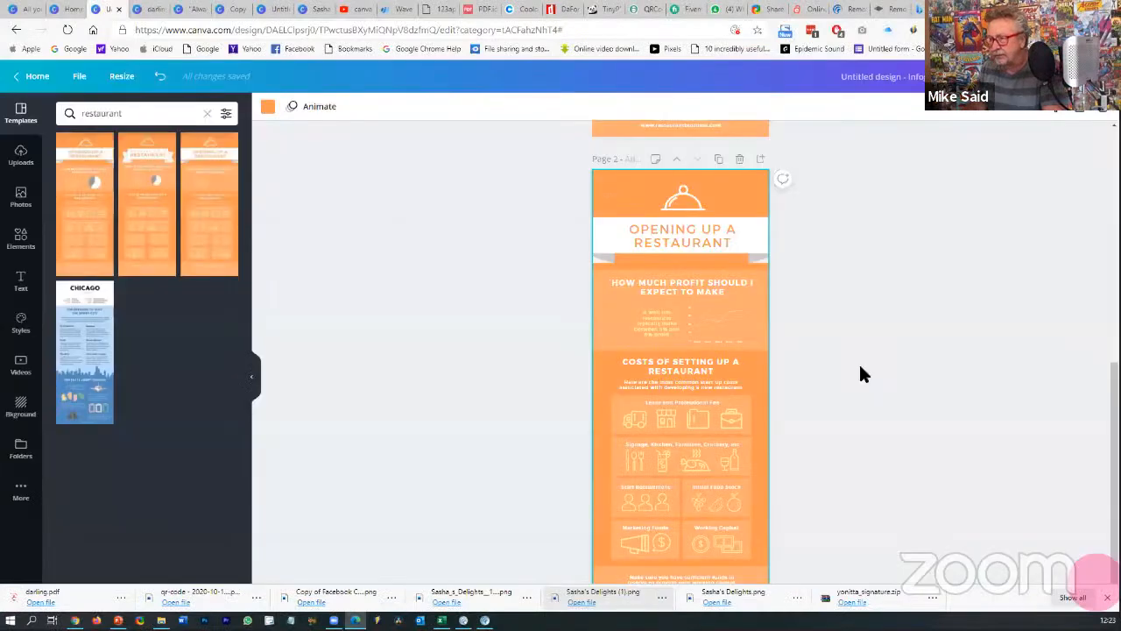
scroll(836, 353, up, 3)
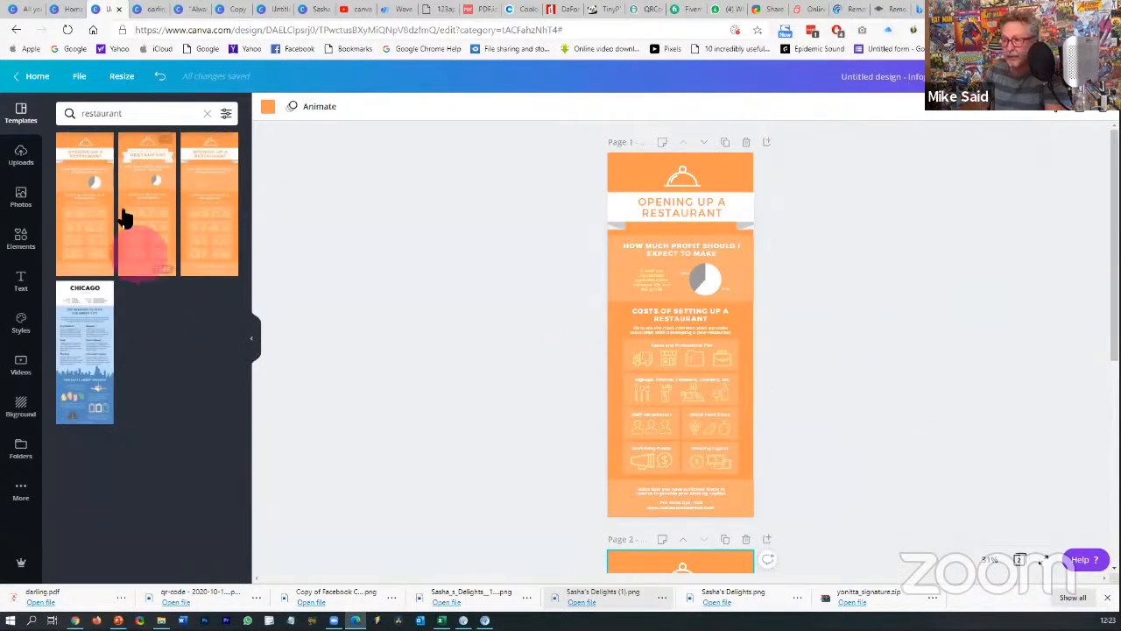
- On All your designs, replace 'facebook' with 'pres' in the design search and create a Presentation
key(ctrl+1)
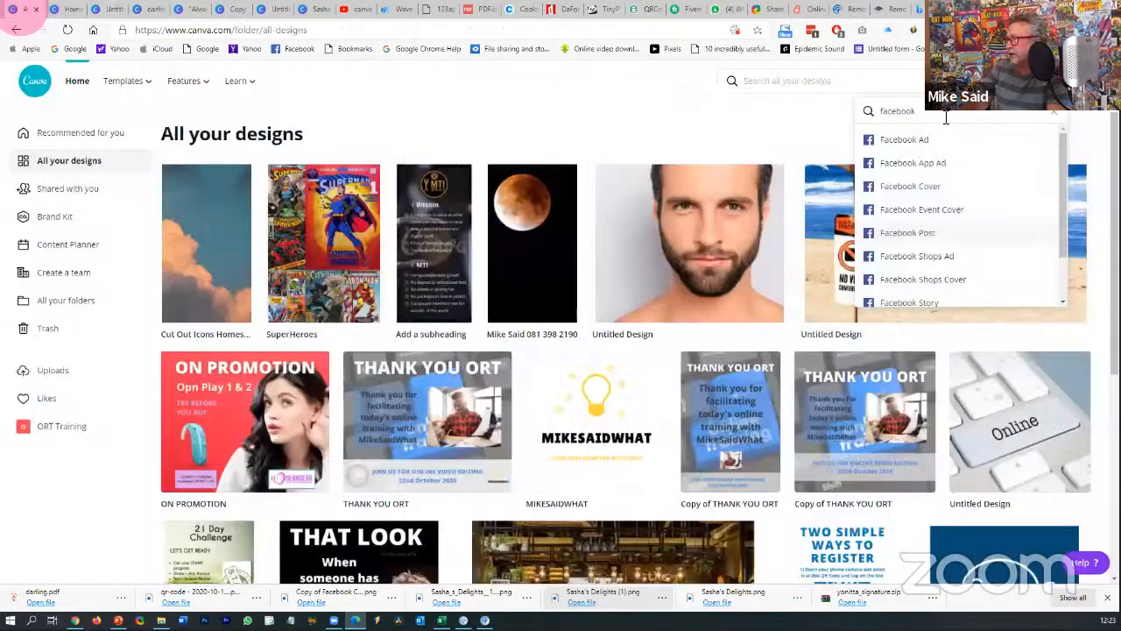
click(860, 110)
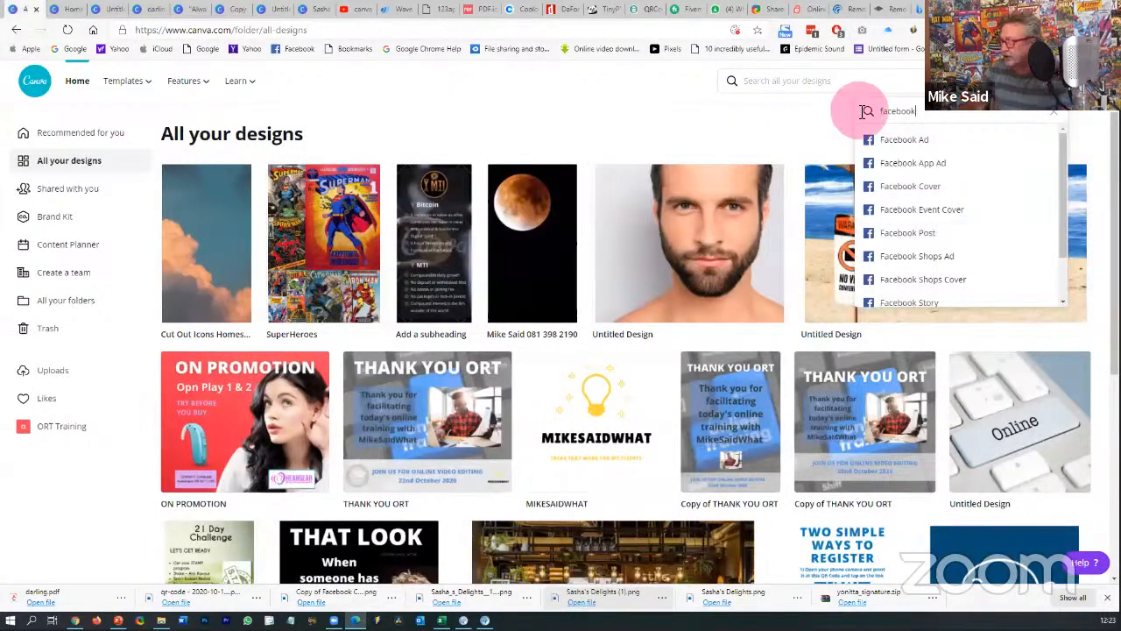
drag(917, 117, 871, 115)
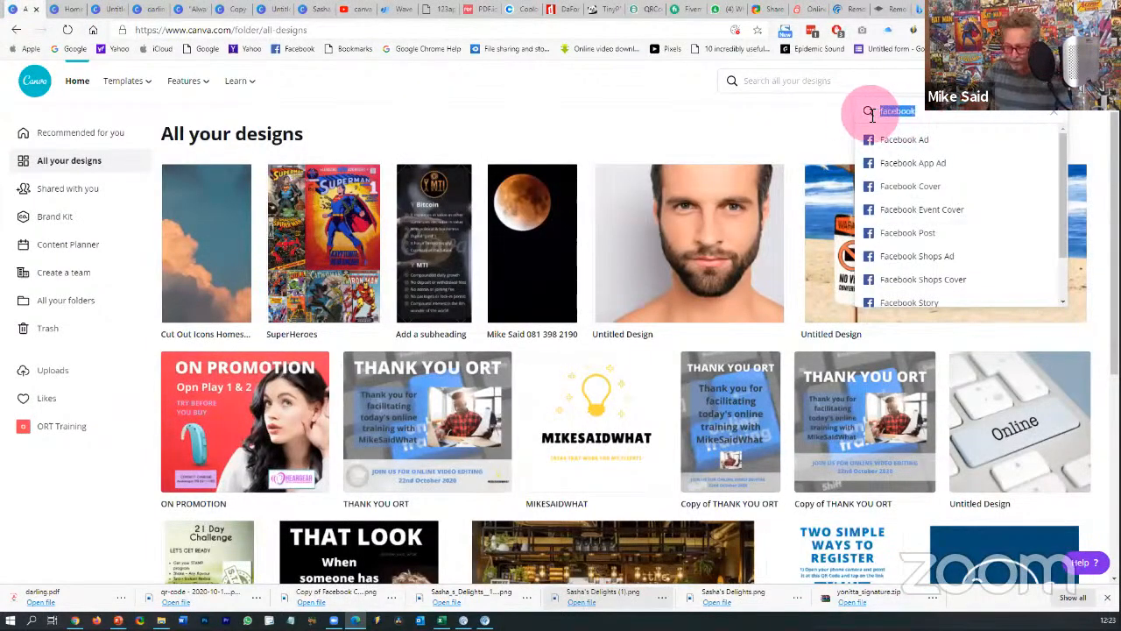
key(BackSpace)
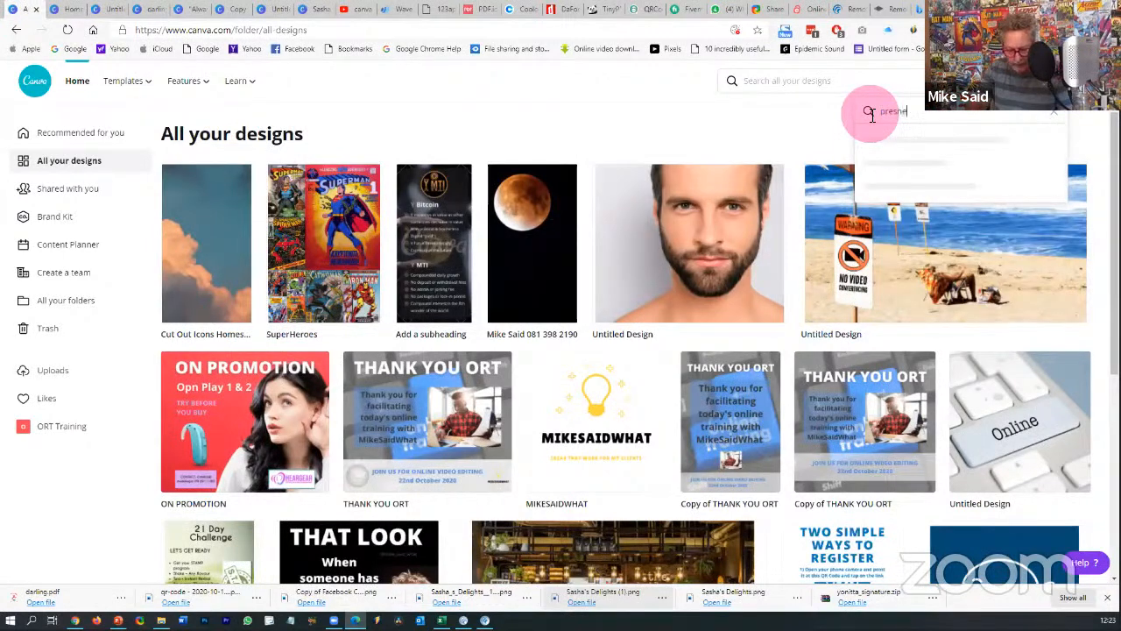
text(presne)
key(BackSpace)
key(BackSpace)
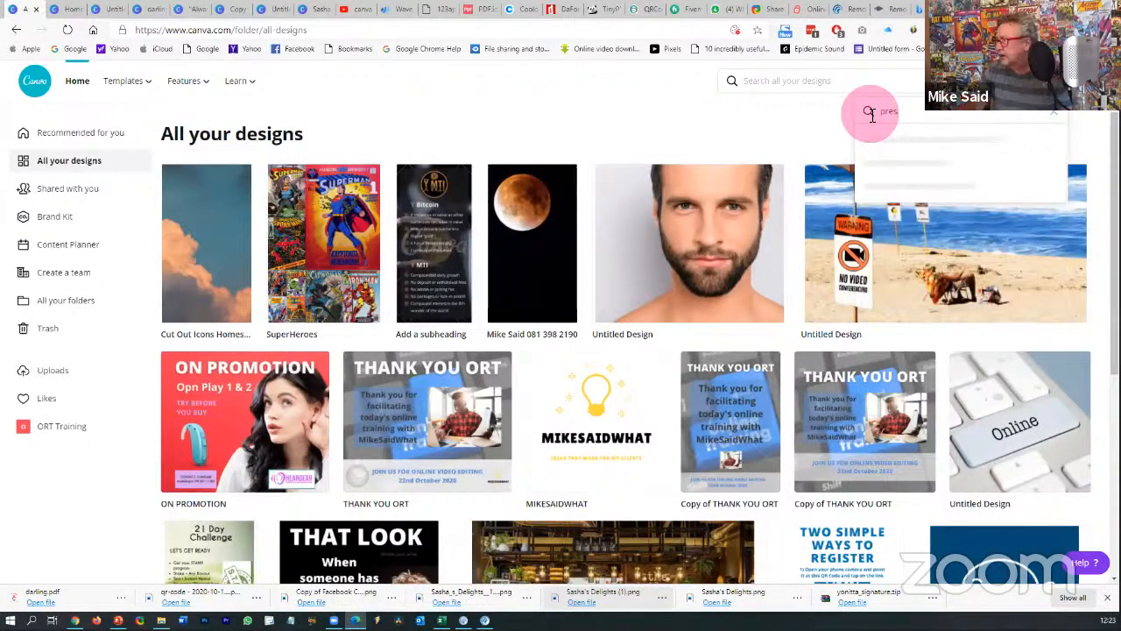
click(904, 145)
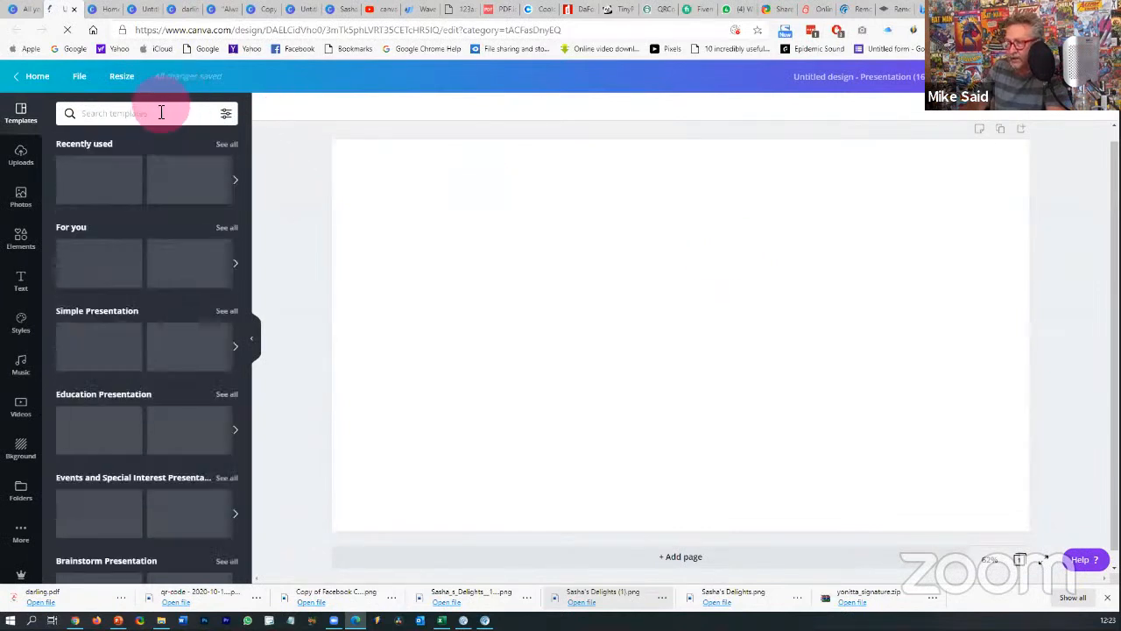
- Search templates for 'team building' and open the Effective Teamwork template's pages
click(158, 113)
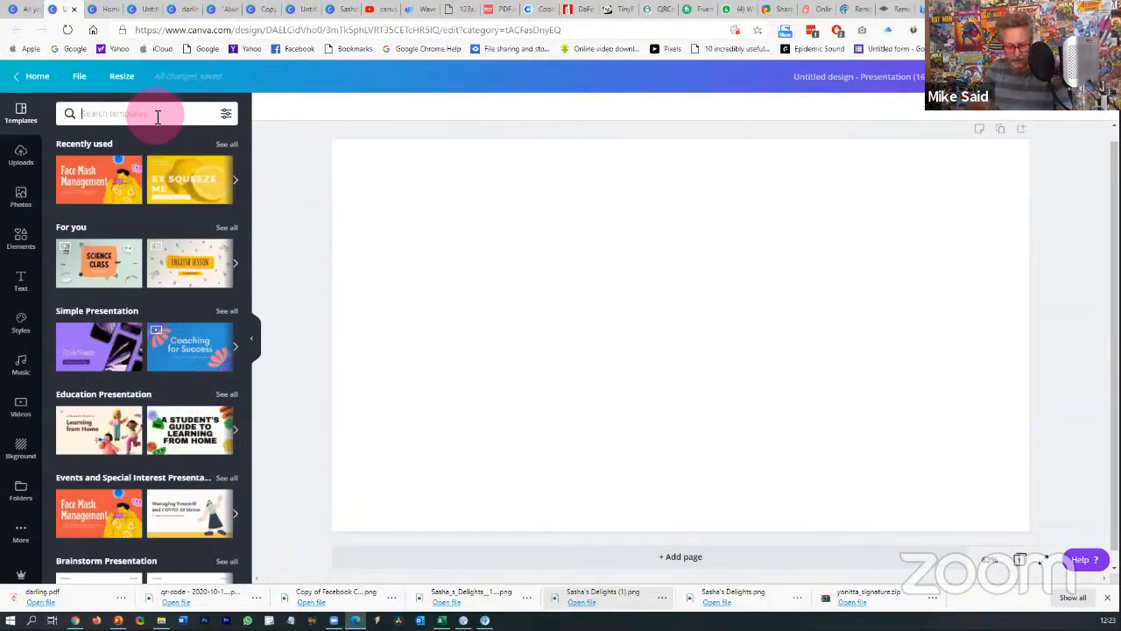
text(team bui)
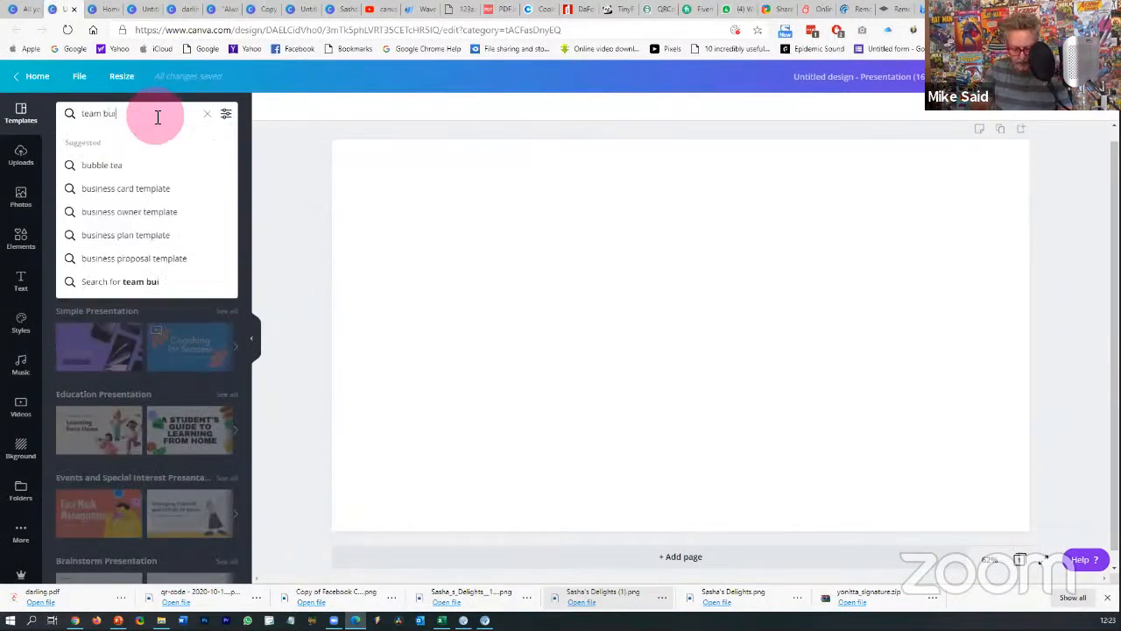
text(lding)
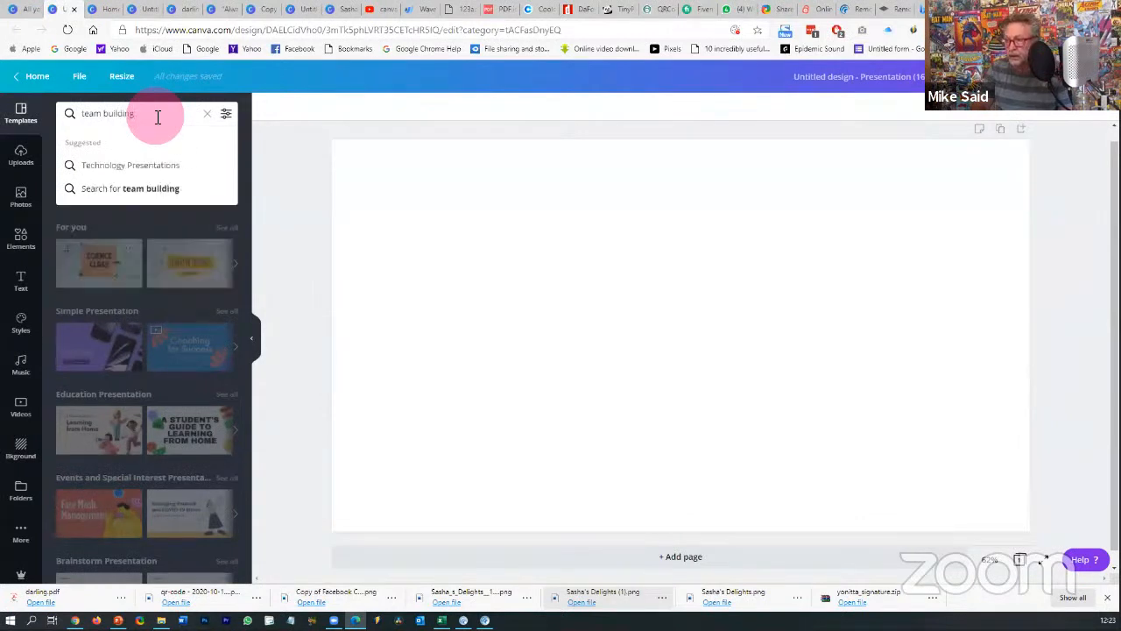
text(\)
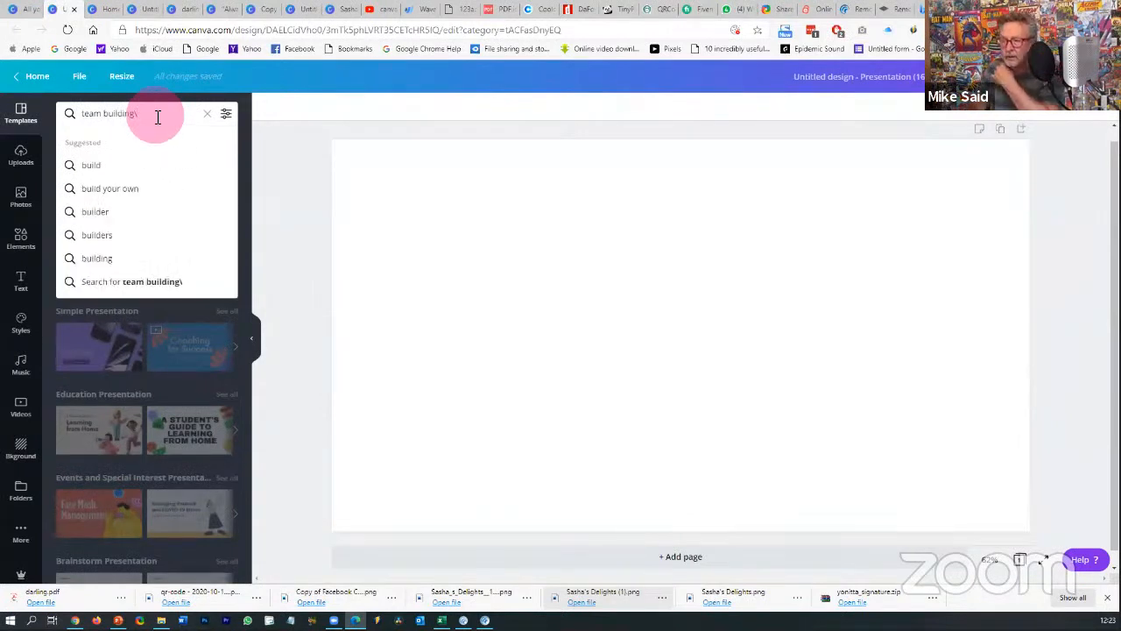
key(Return)
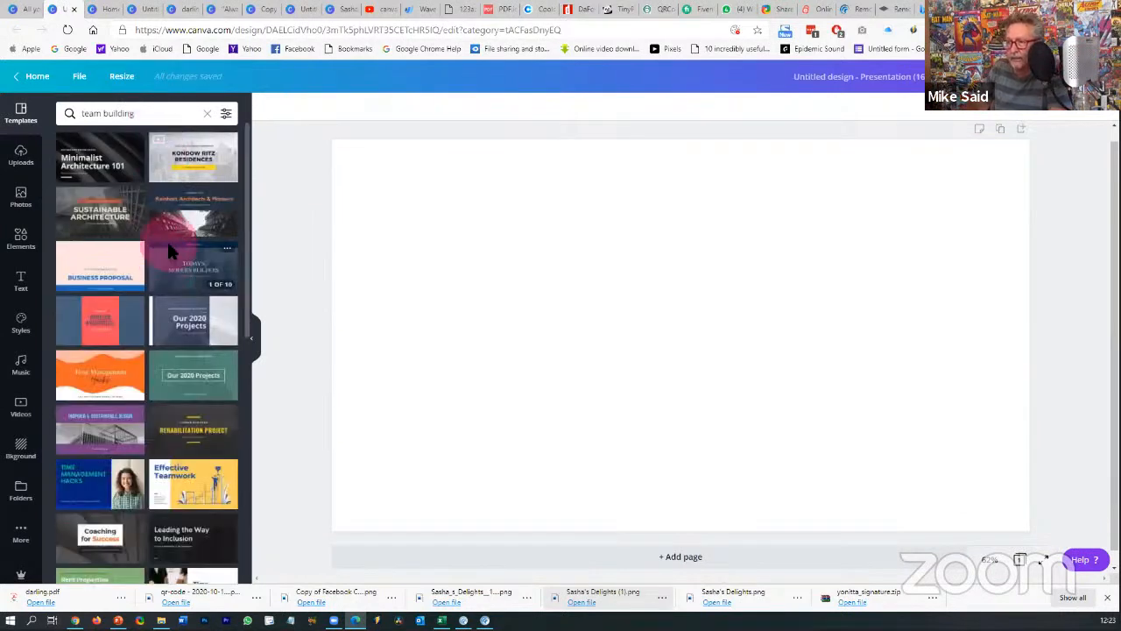
scroll(171, 278, down, 3)
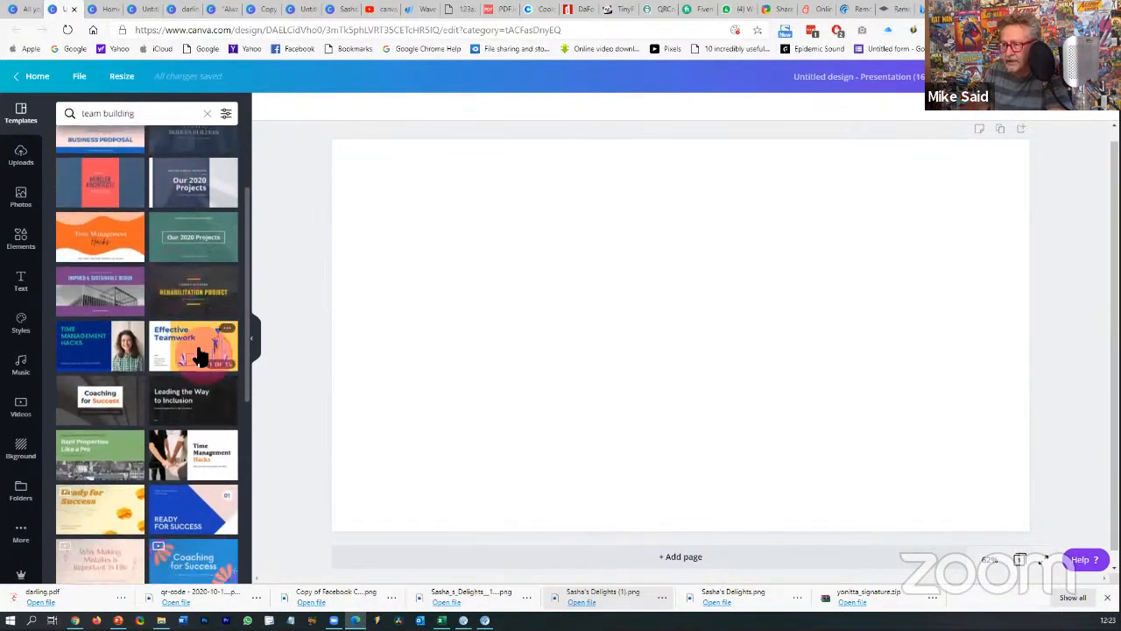
click(198, 353)
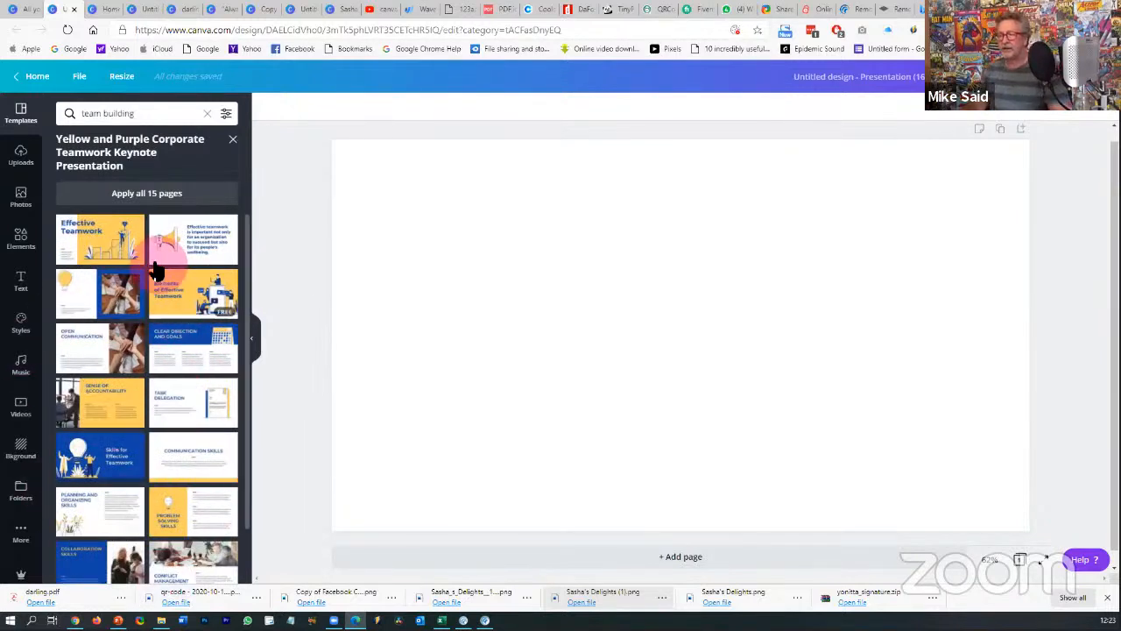
- Apply all 15 Effective Teamwork template pages, review the slides, and open the Download options
click(142, 198)
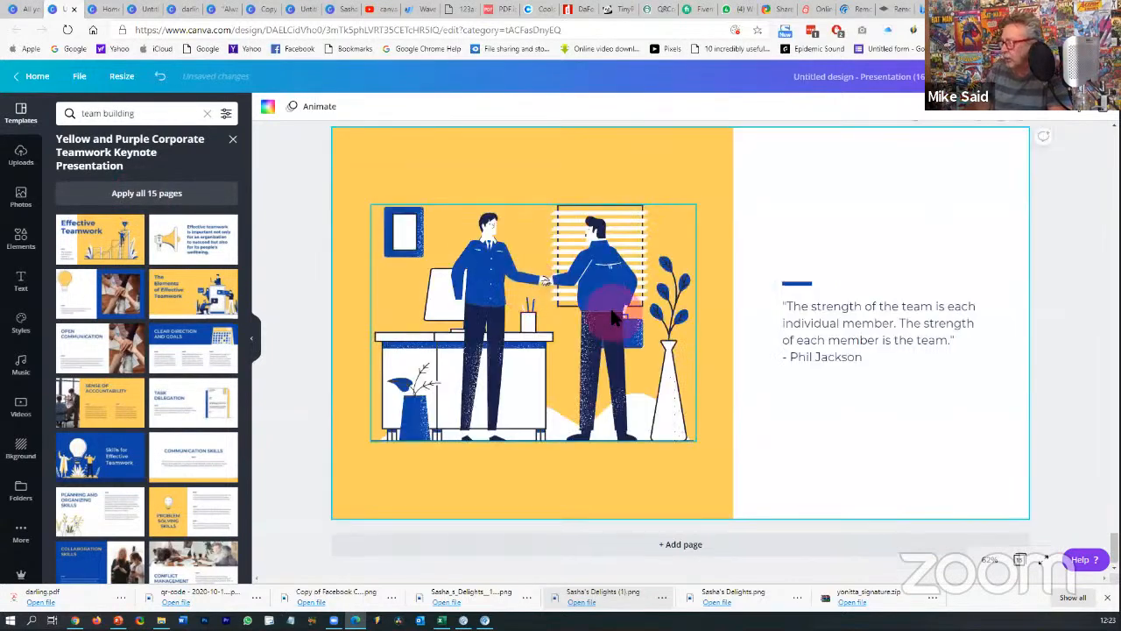
scroll(611, 308, up, 5)
scroll(613, 314, up, 20)
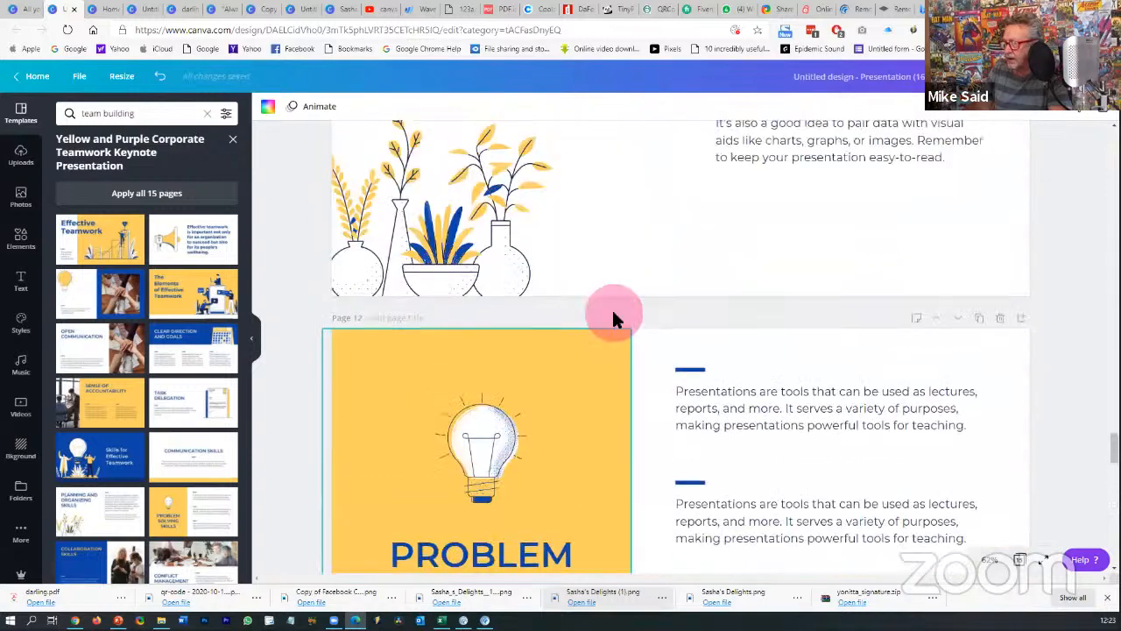
scroll(614, 314, up, 20)
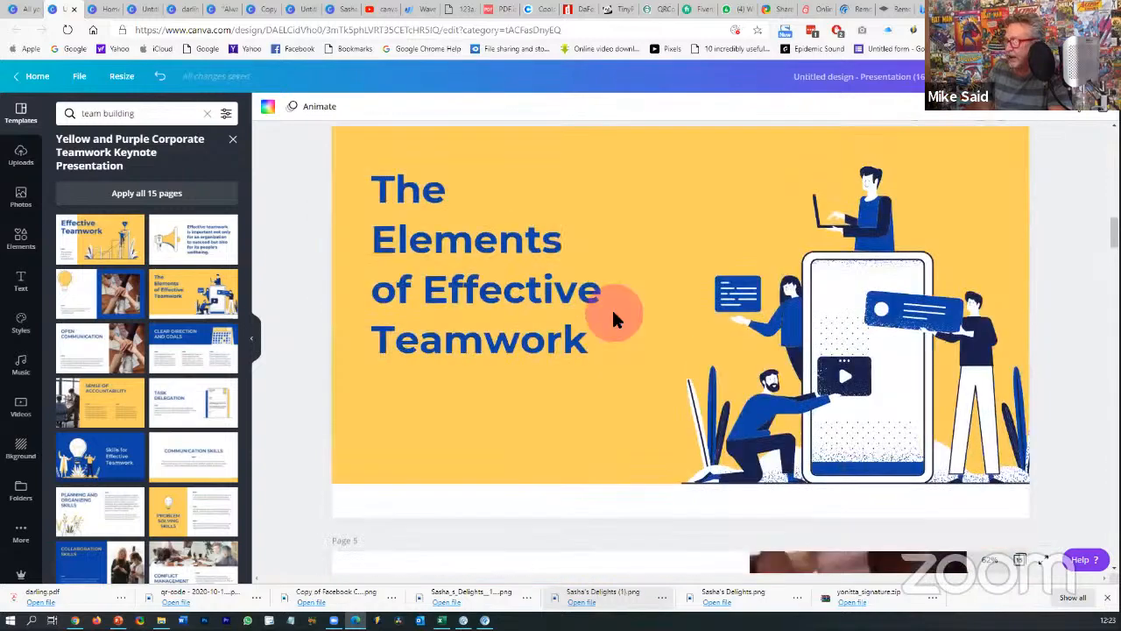
scroll(504, 248, up, 2)
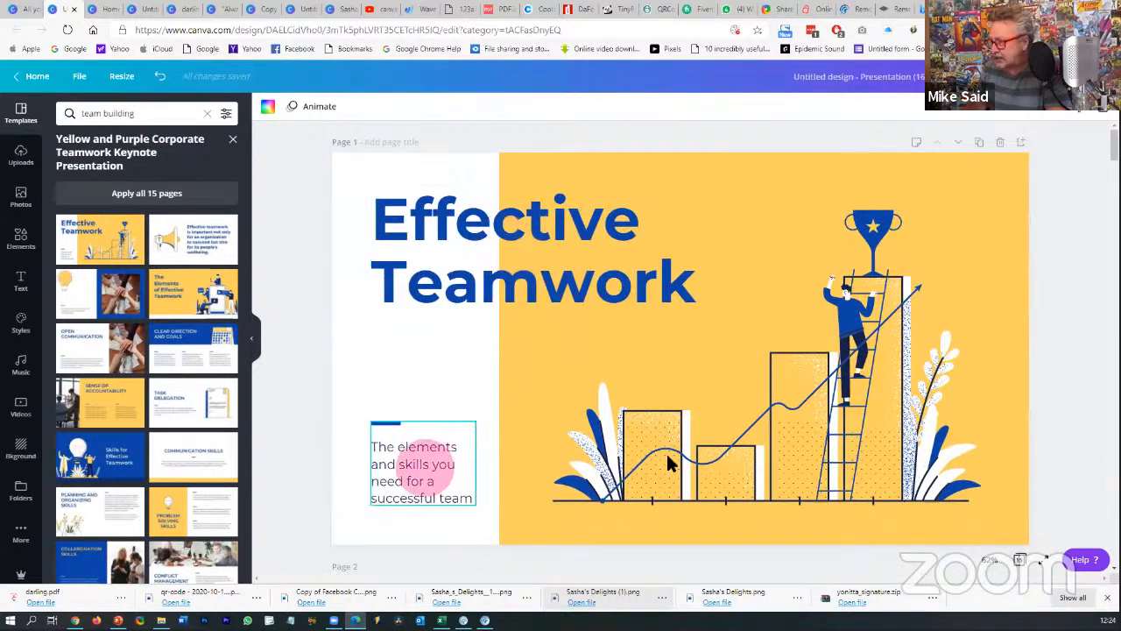
scroll(551, 425, down, 10)
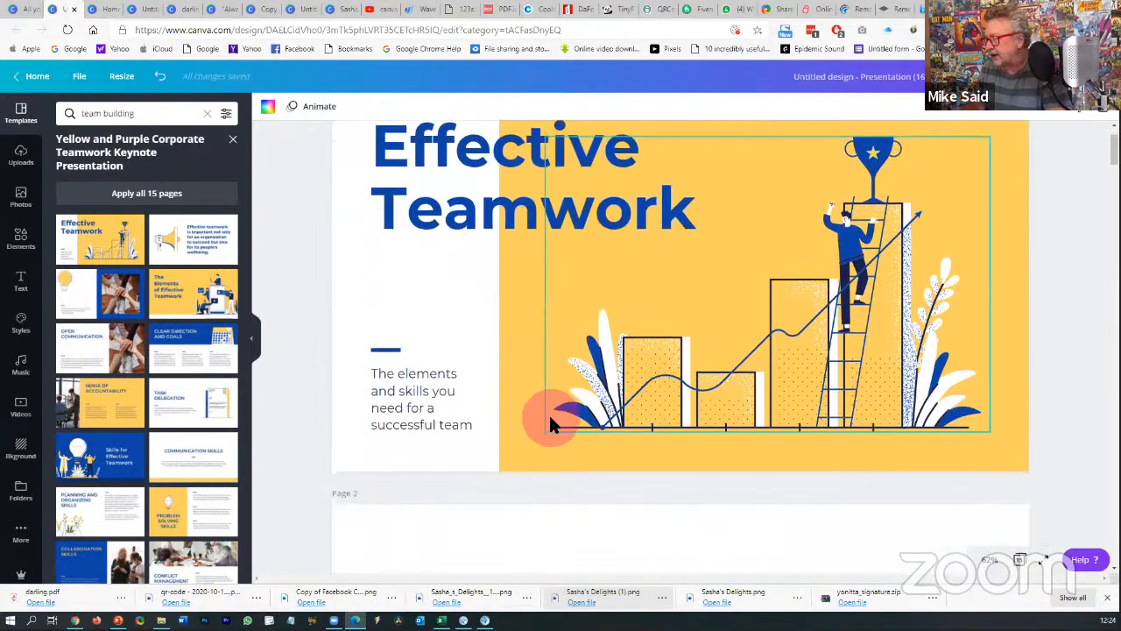
scroll(637, 383, up, 8)
scroll(638, 383, down, 5)
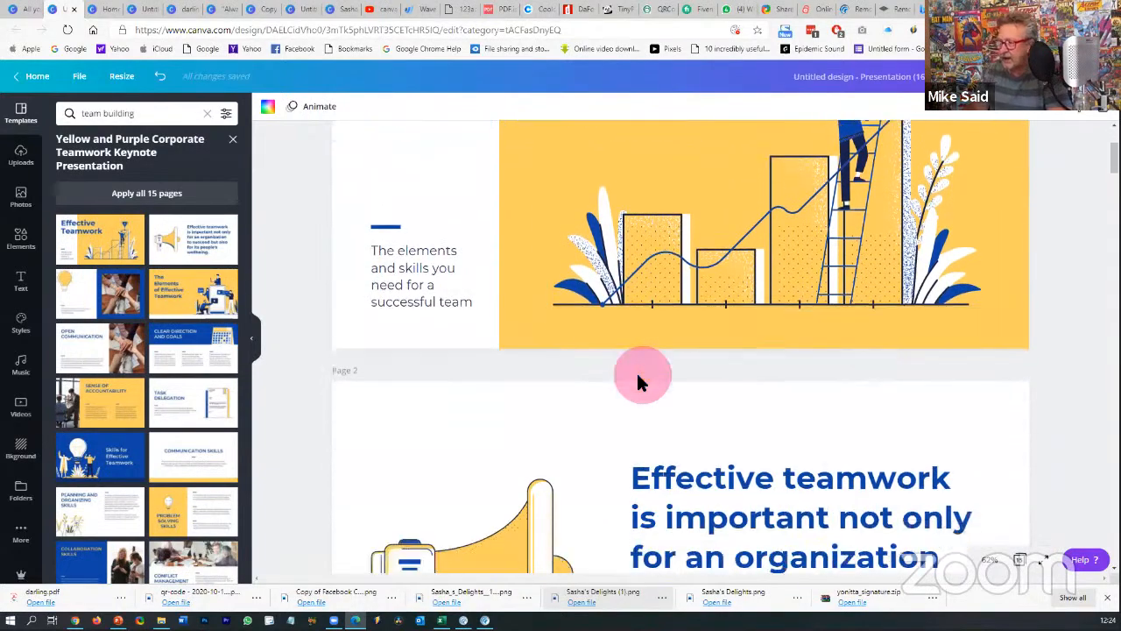
scroll(640, 369, up, 1)
scroll(640, 371, down, 5)
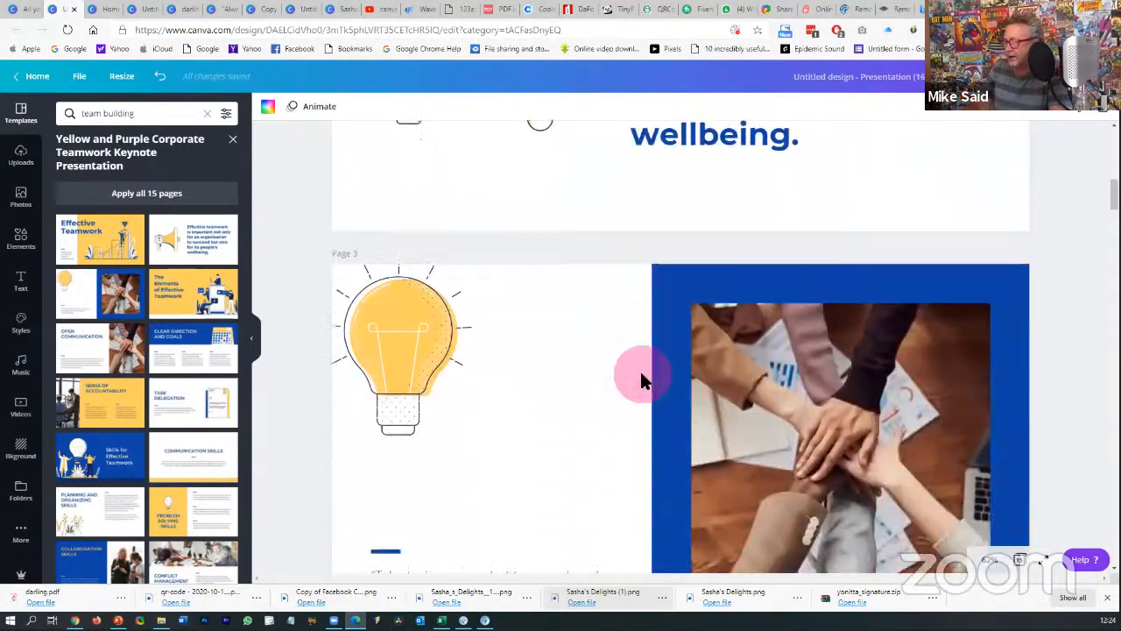
scroll(916, 342, up, 5)
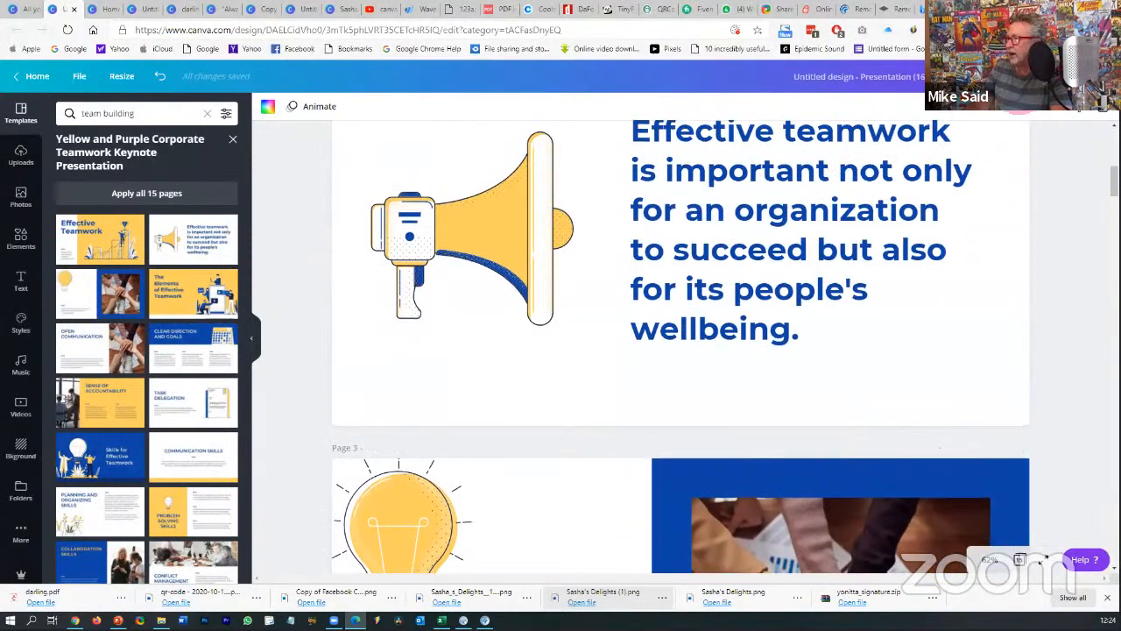
click(1021, 77)
- Look over the download file types, leaving PDF Print unchanged, then return to the Canva home tab
click(1045, 160)
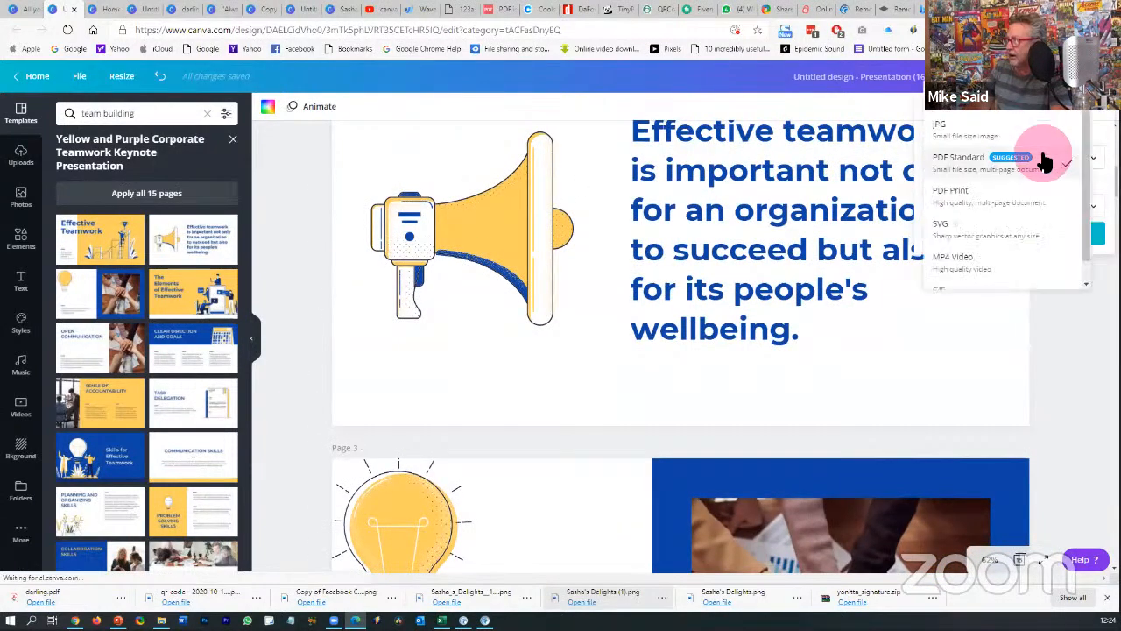
click(1022, 195)
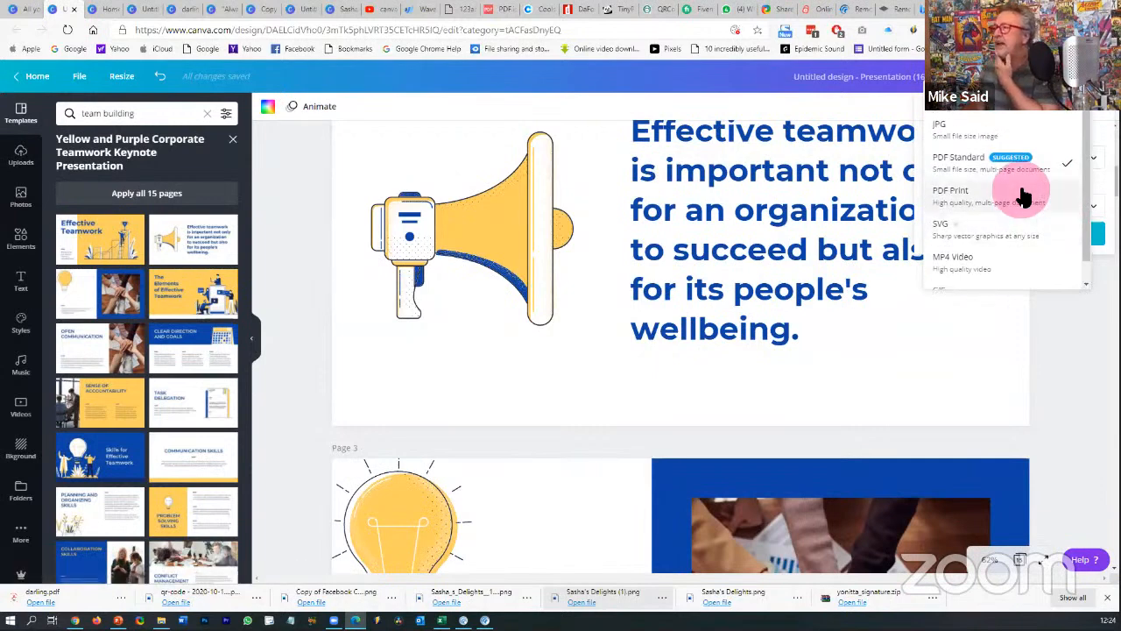
click(1072, 334)
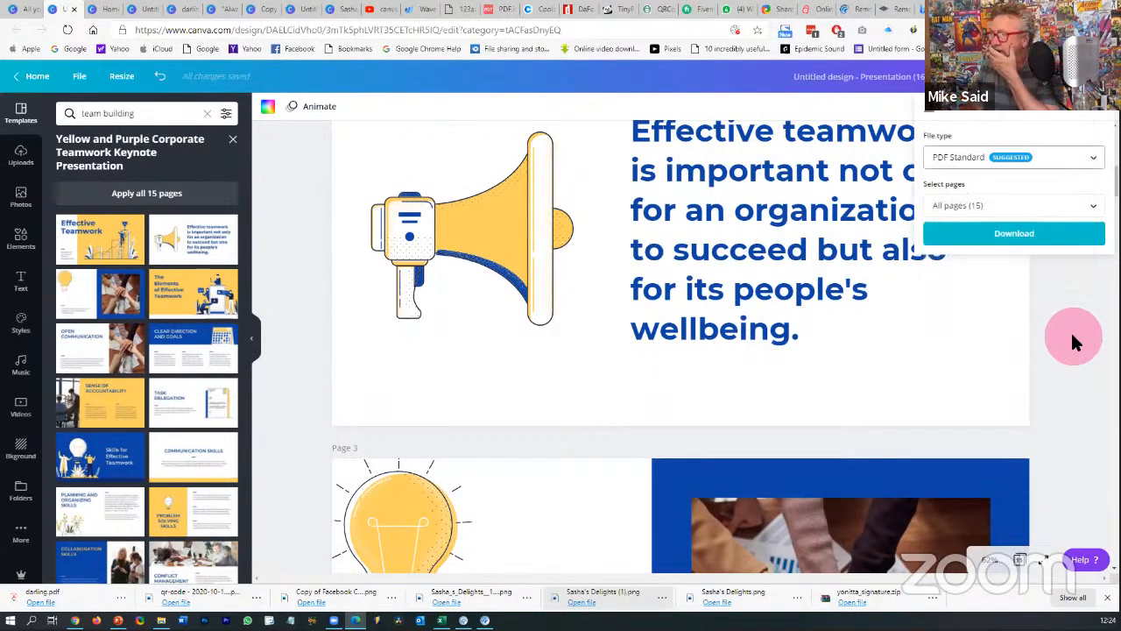
click(20, 11)
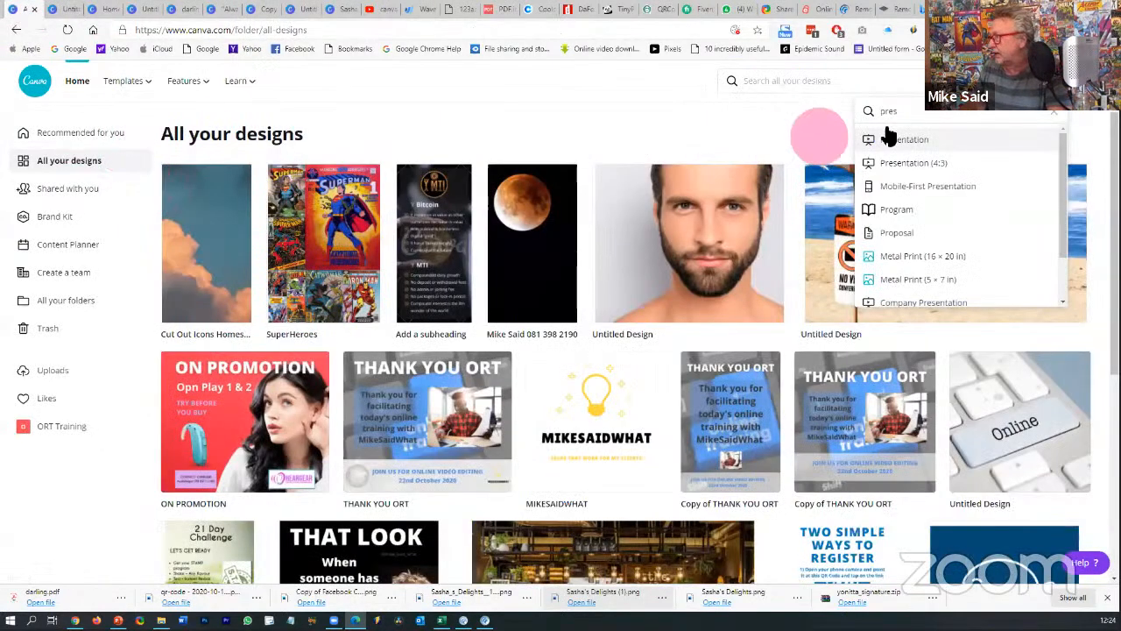
- Replace the home search with 'video' and create a new 1080p Video design
key(BackSpace)
key(BackSpace)
key(BackSpace)
key(BackSpace)
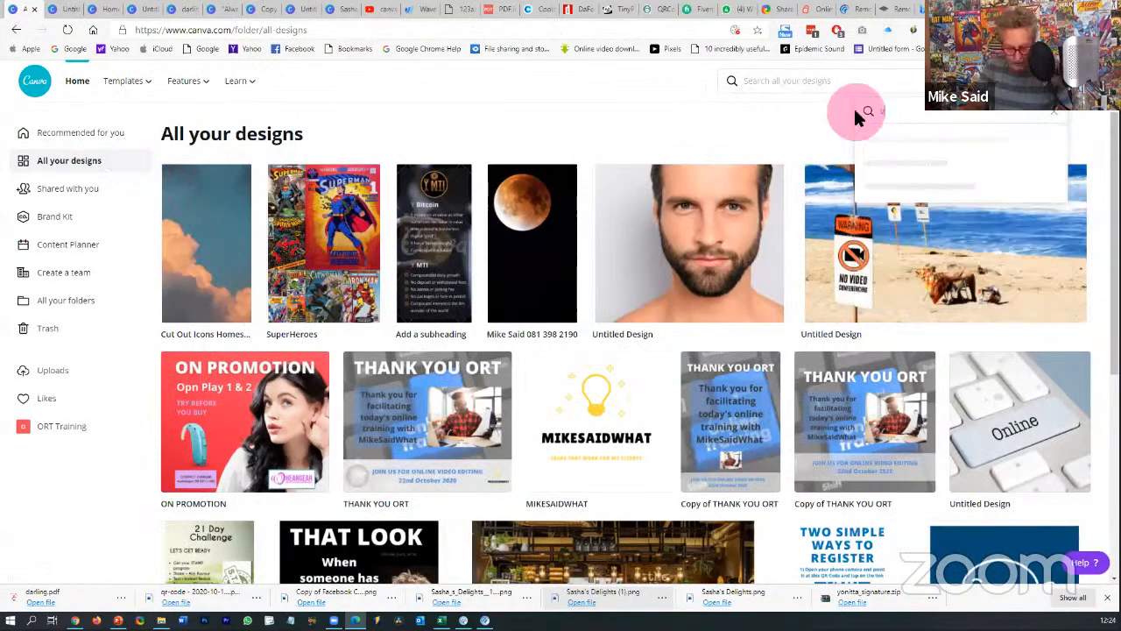
text(video)
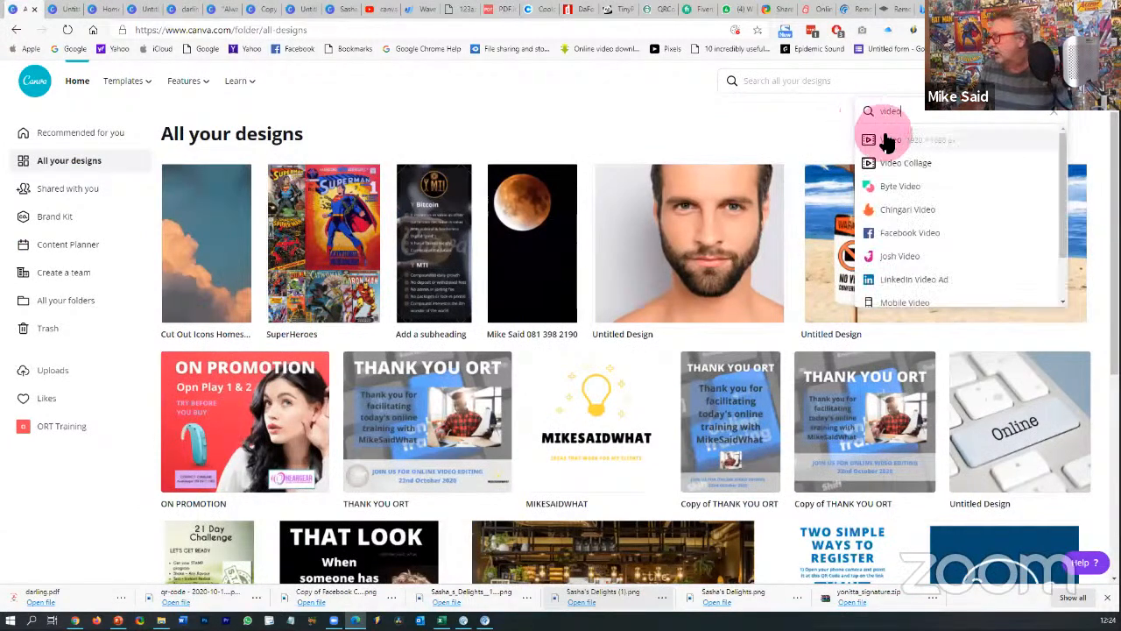
click(889, 147)
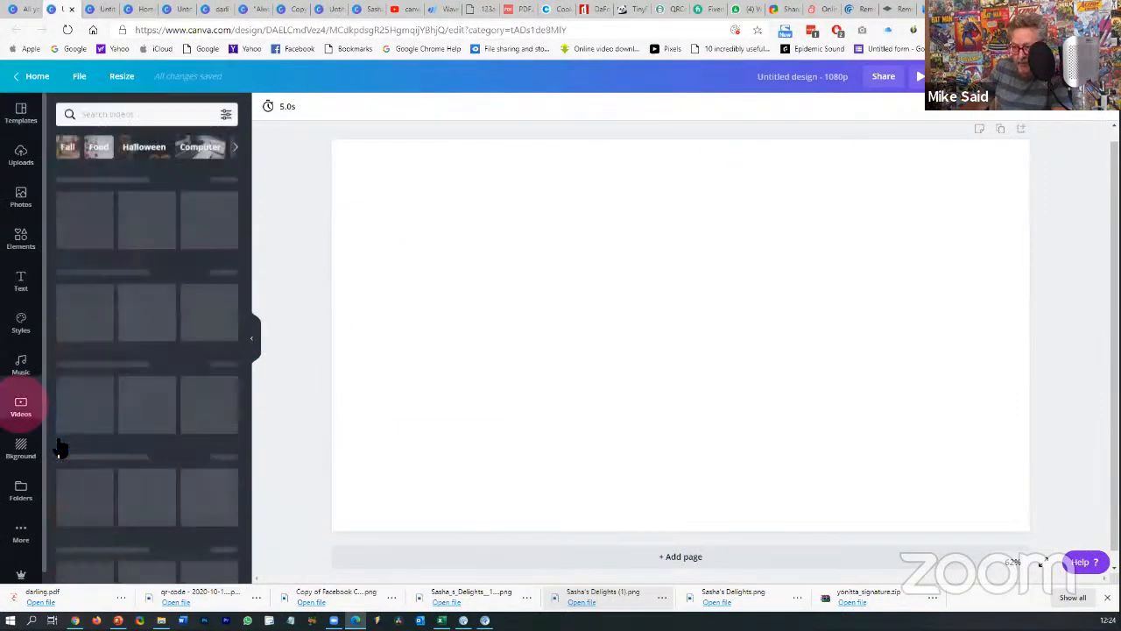
- Search stock videos for 'chal' and set the 17-second challah bread video as the page background
click(118, 114)
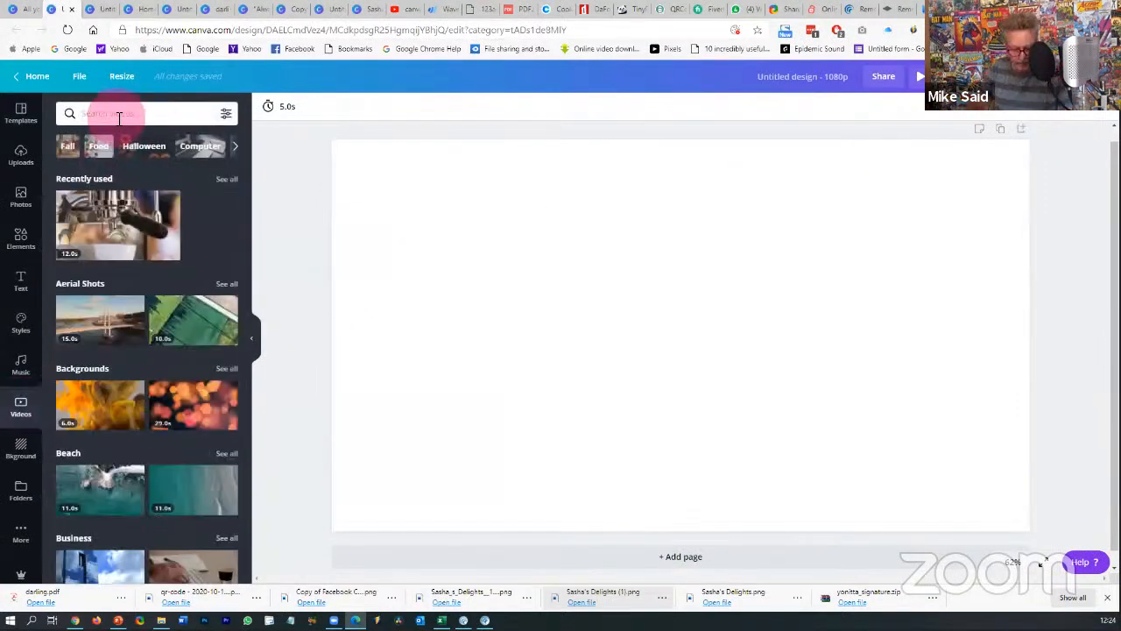
text(challah)
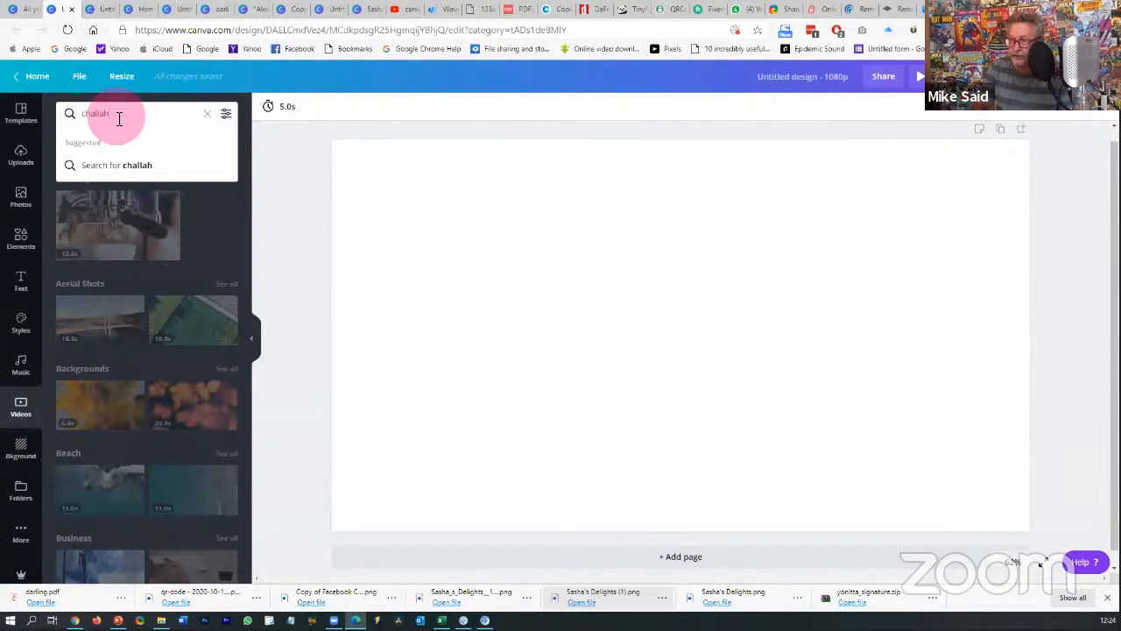
key(Return)
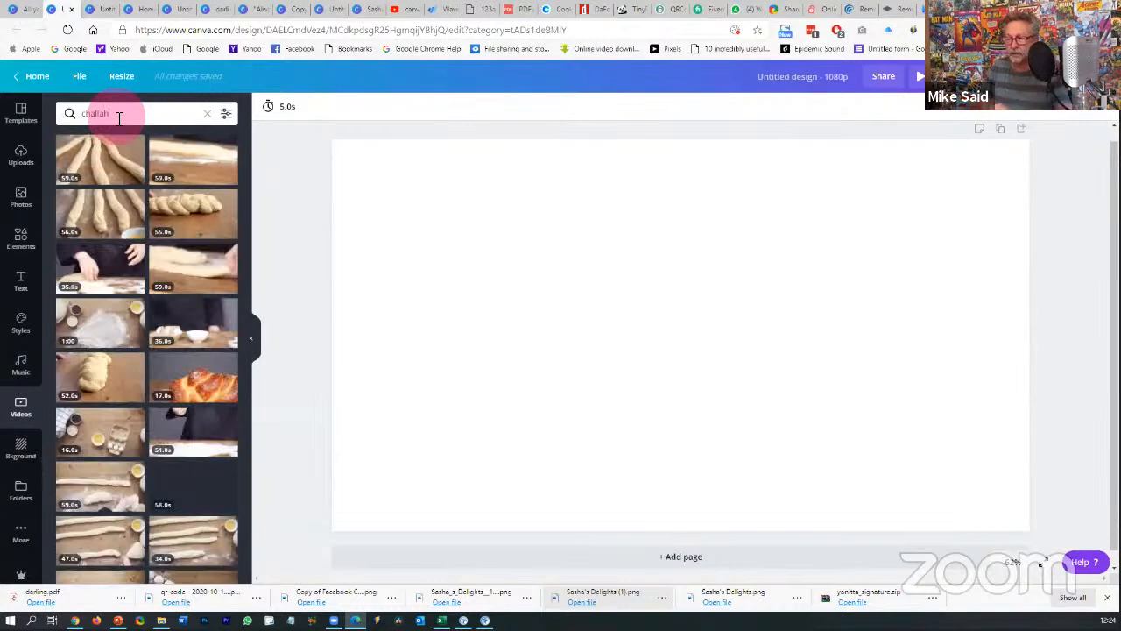
click(181, 376)
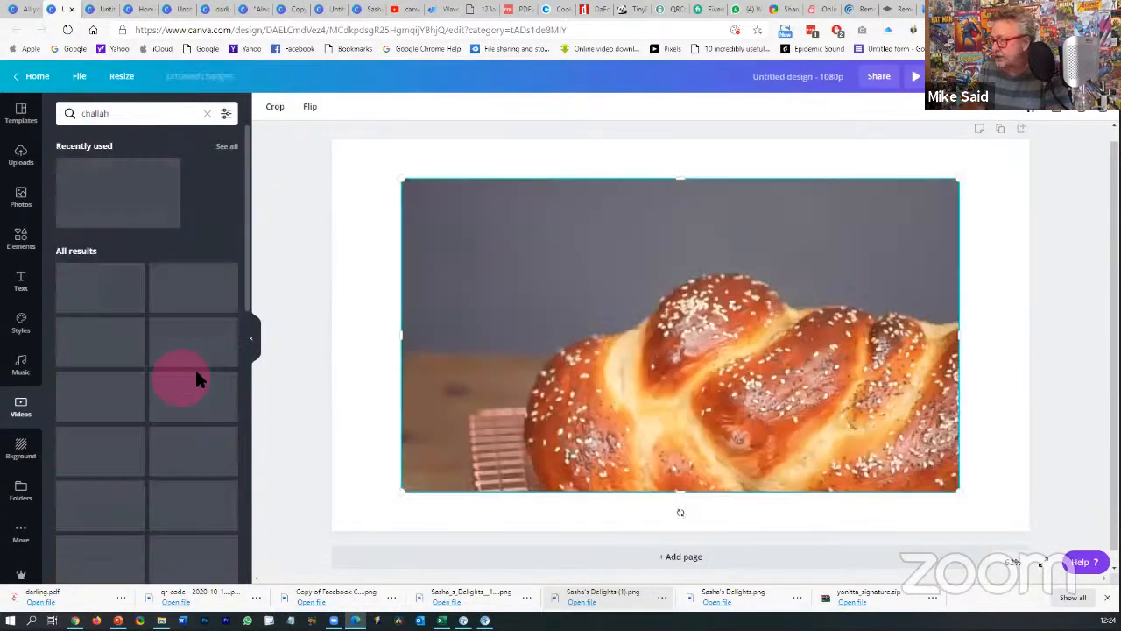
right_click(620, 350)
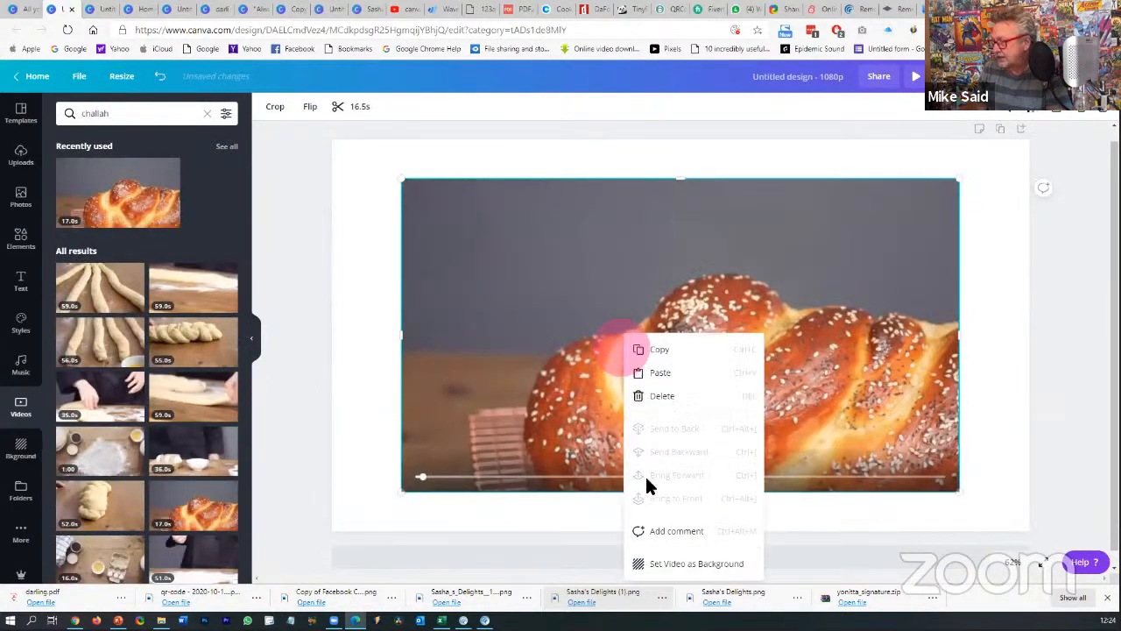
click(668, 566)
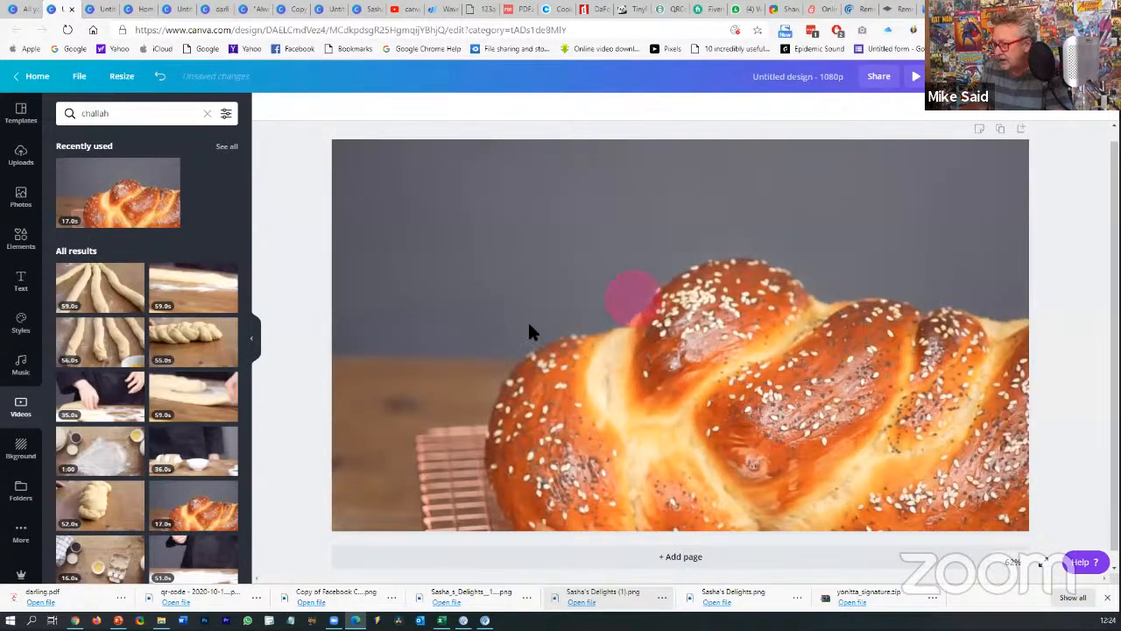
- Preview the challah background video, pausing it partway through
click(638, 359)
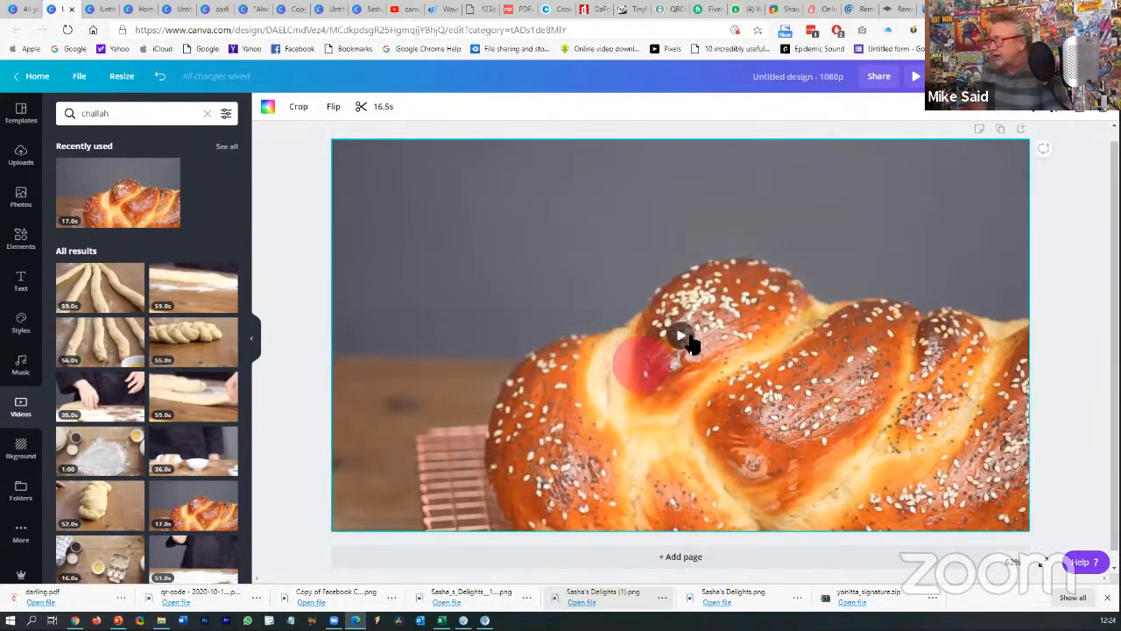
click(678, 333)
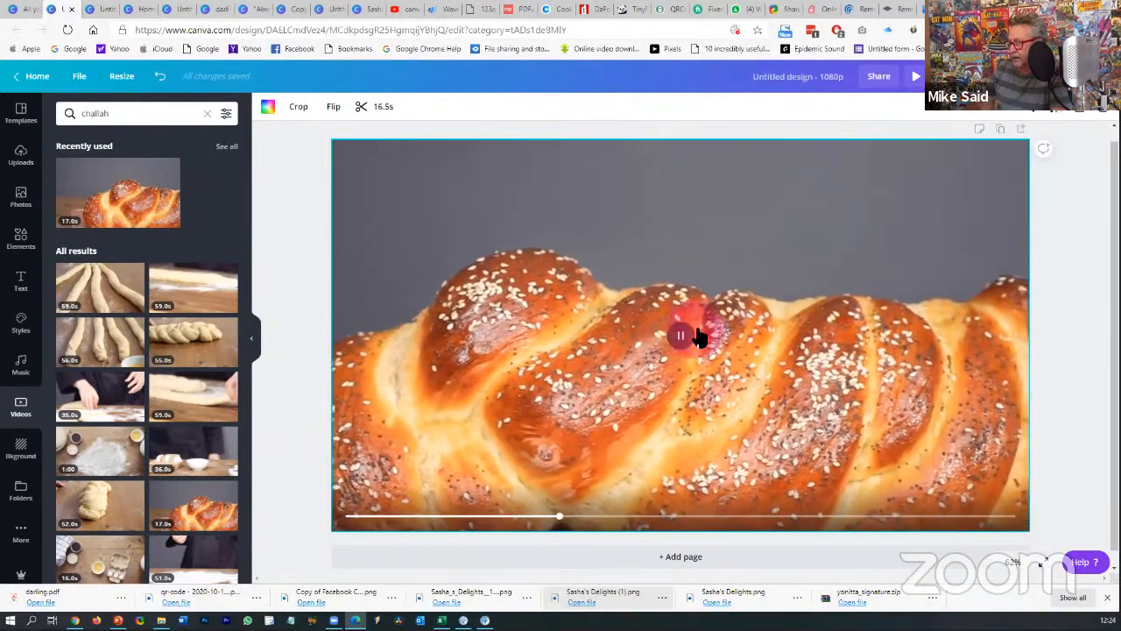
click(681, 333)
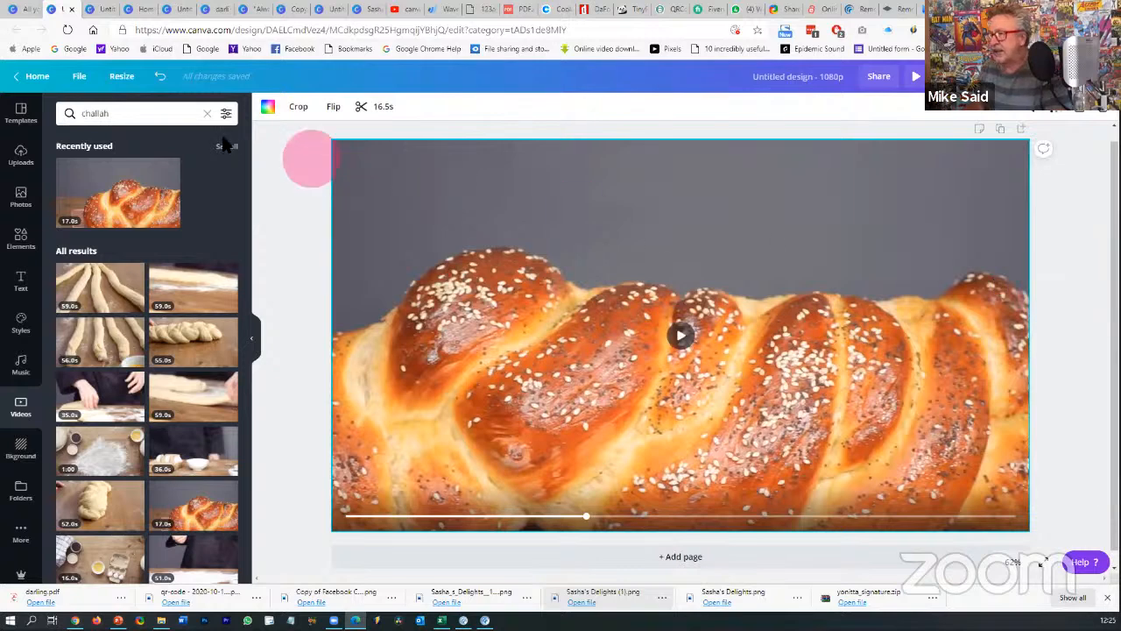
- Add a heading reading 'JOIN US FOR THE ORT CHALLAH BAKE' and move it to the top
click(20, 282)
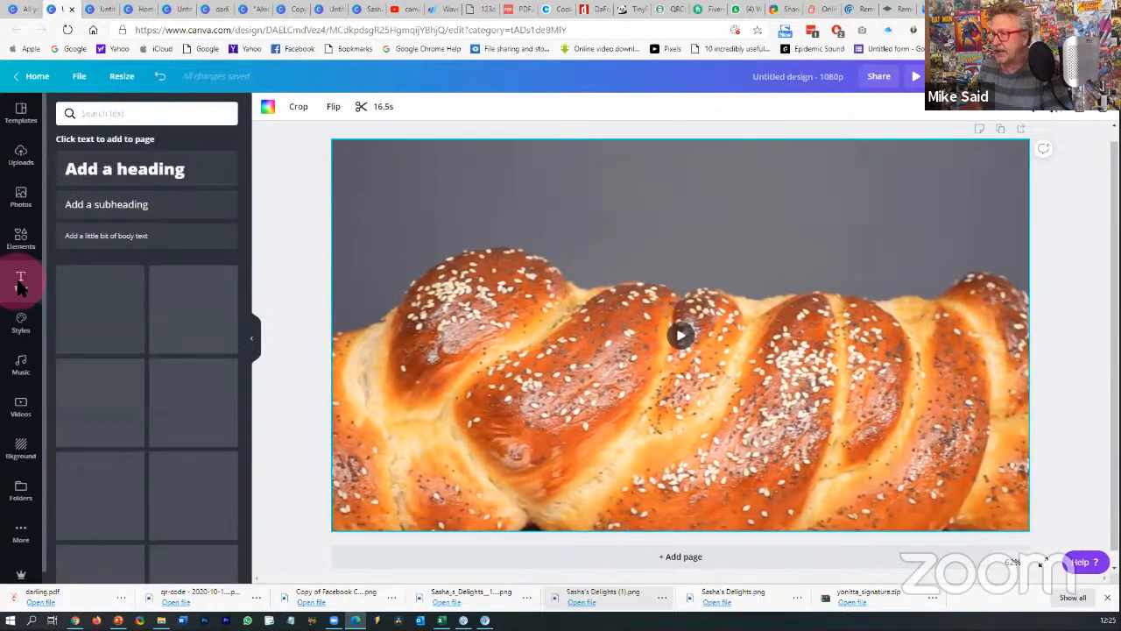
click(97, 169)
text(JOIN US)
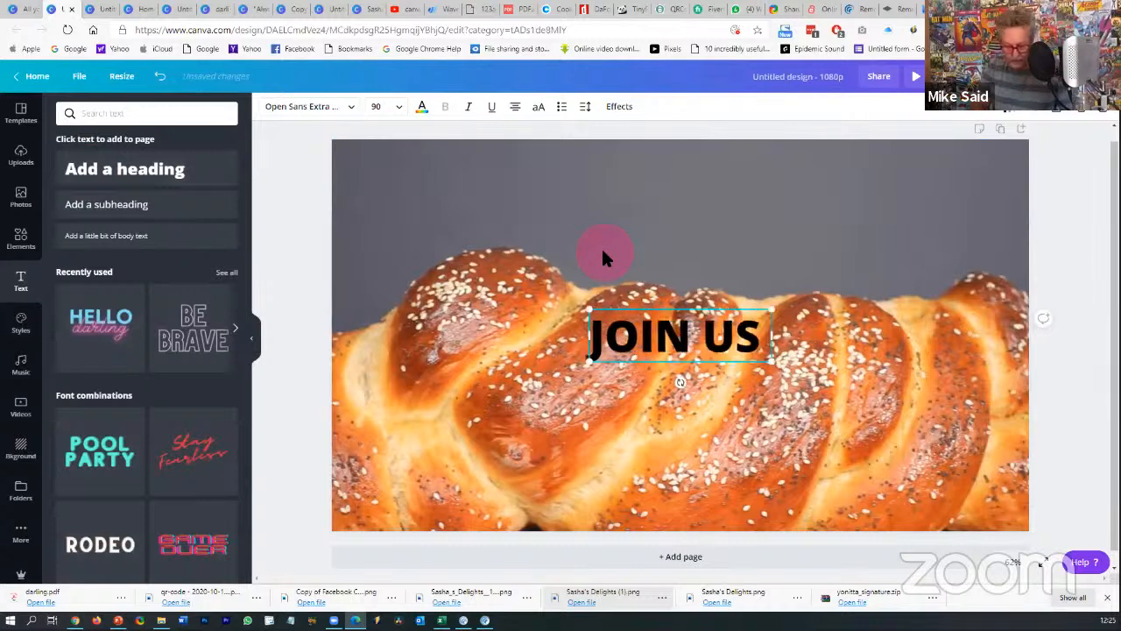
text( FOR THE)
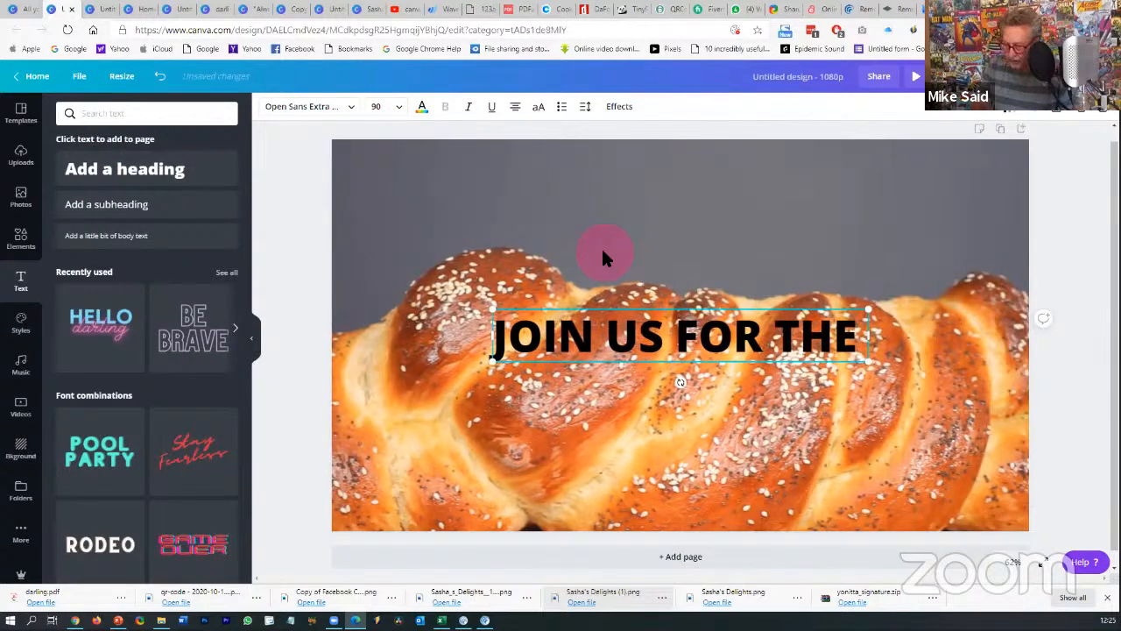
text( ORT)
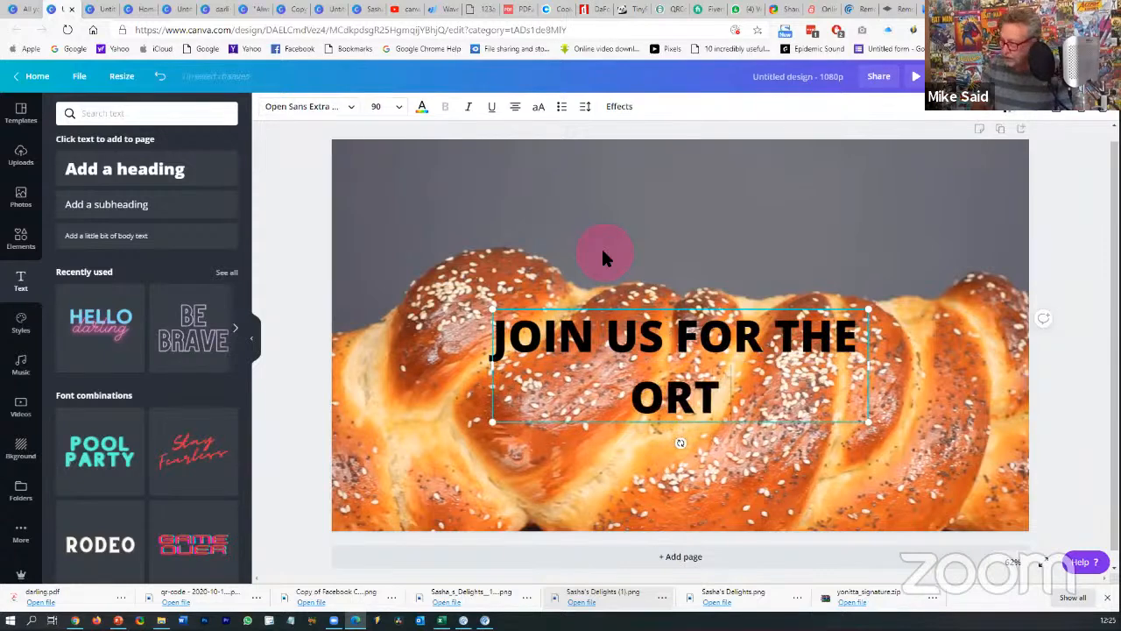
text( CHALLAH BAKE)
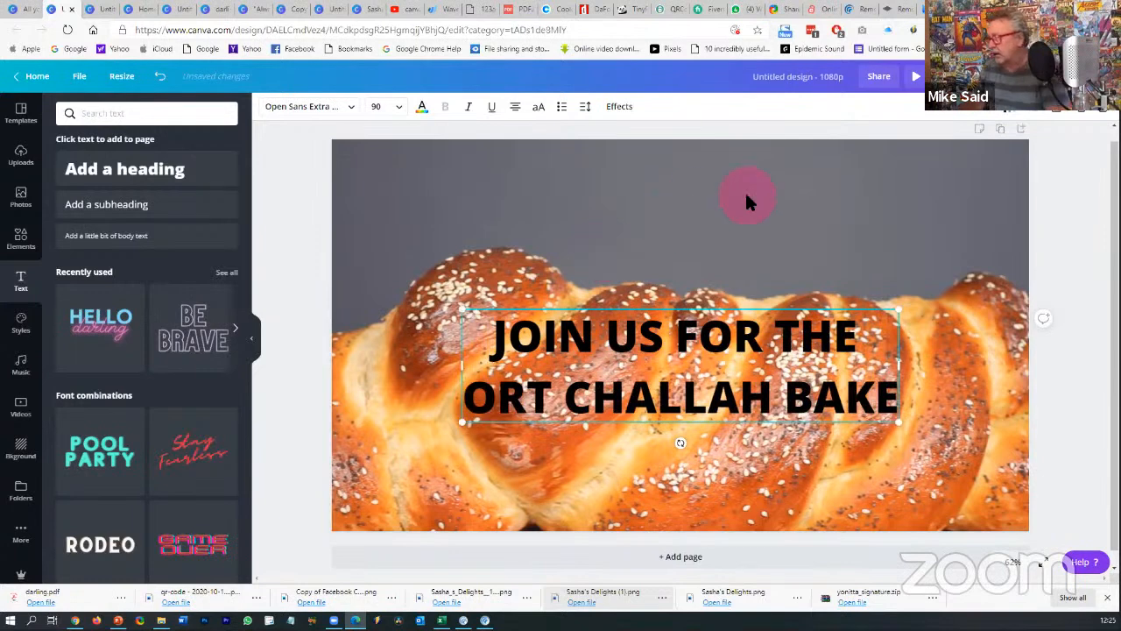
click(701, 311)
drag(613, 324, 616, 179)
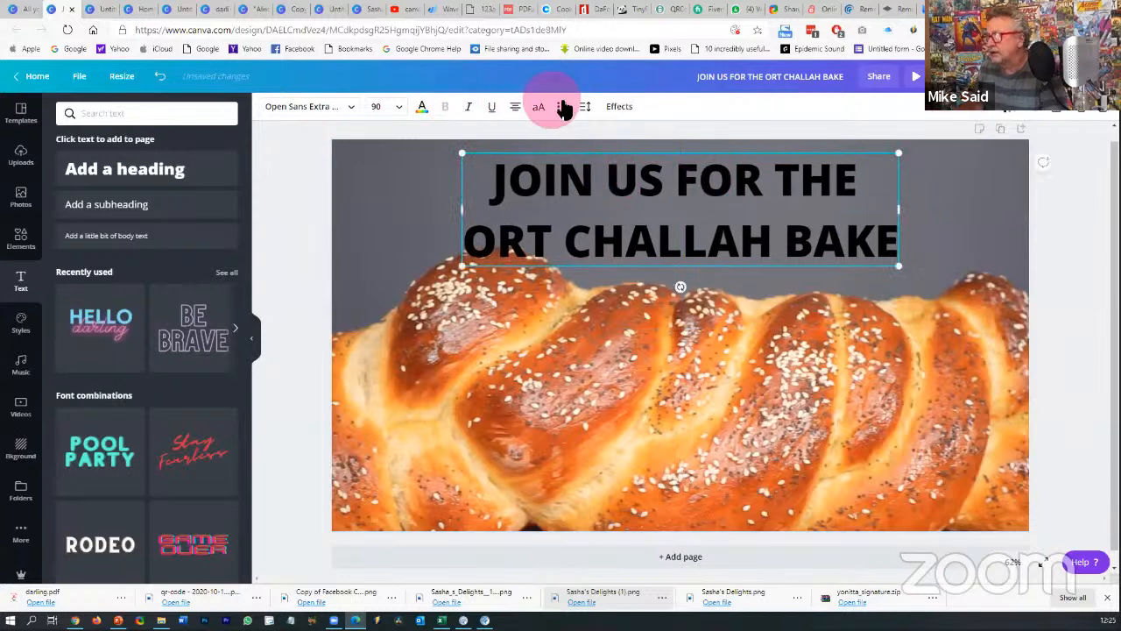
- Colour the heading light cyan from the Ort palette
click(424, 108)
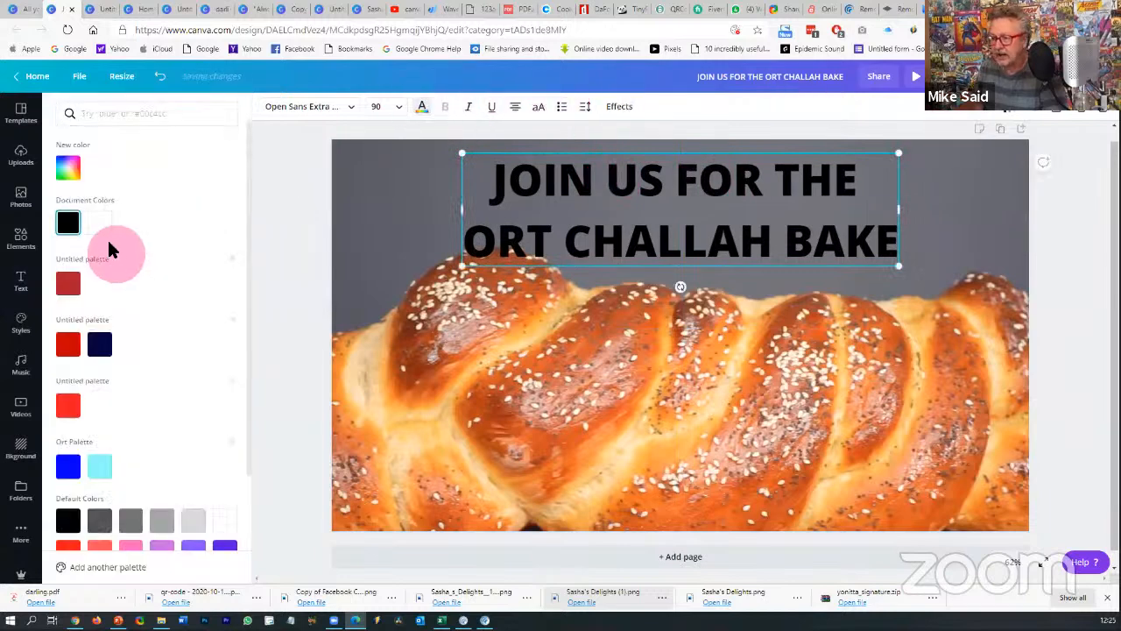
click(99, 468)
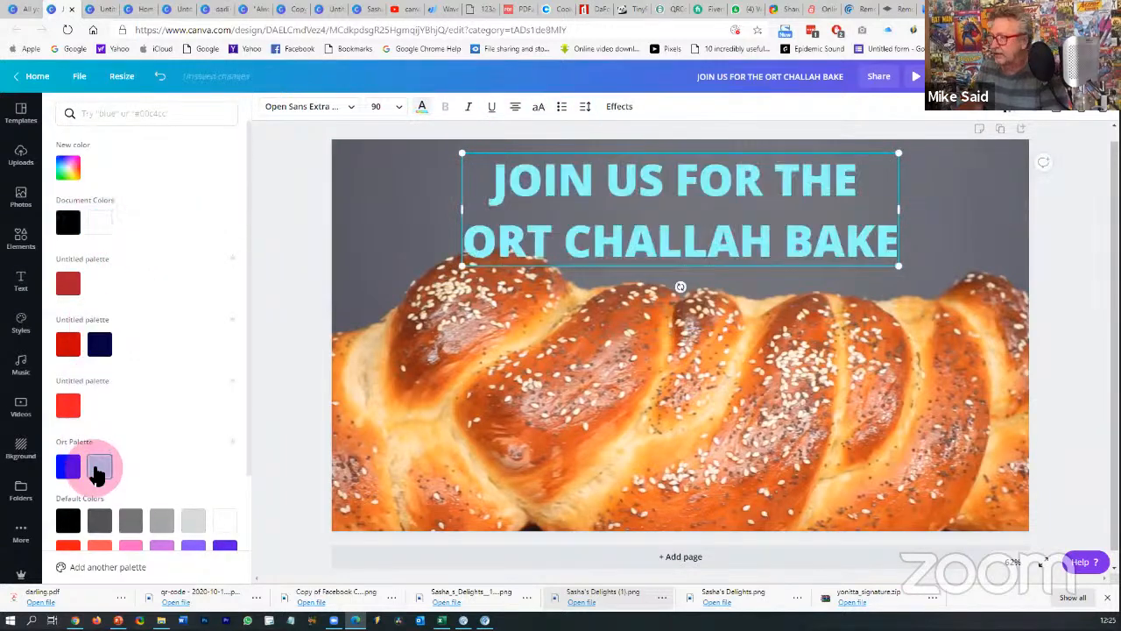
click(930, 233)
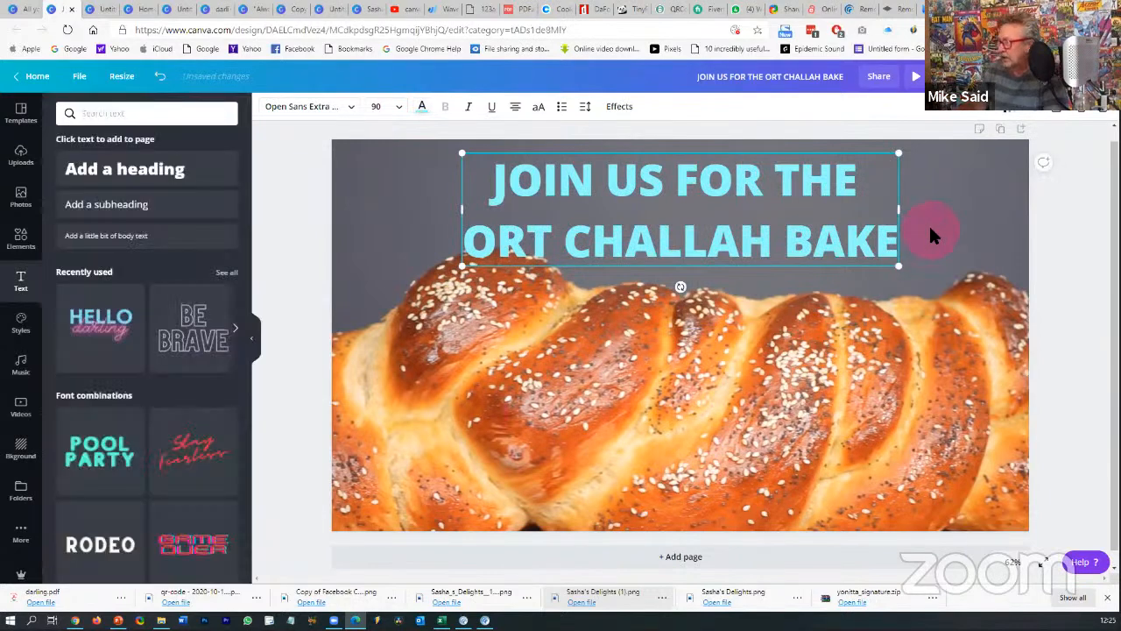
click(852, 233)
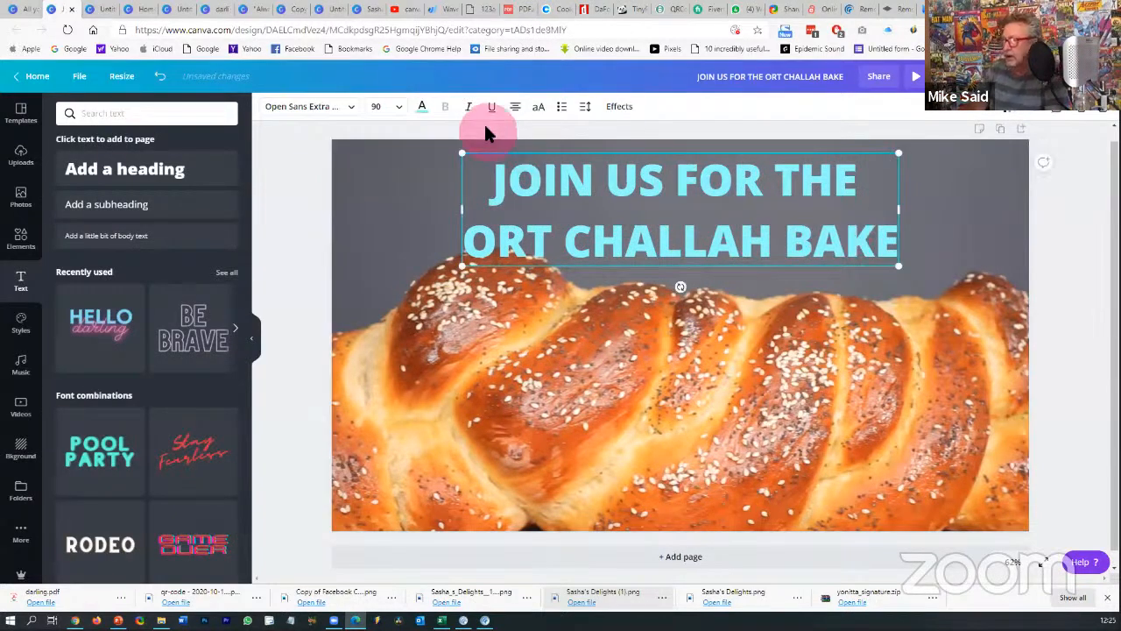
- Apply the Lift effect to the heading and raise its intensity to 93
click(618, 108)
click(210, 166)
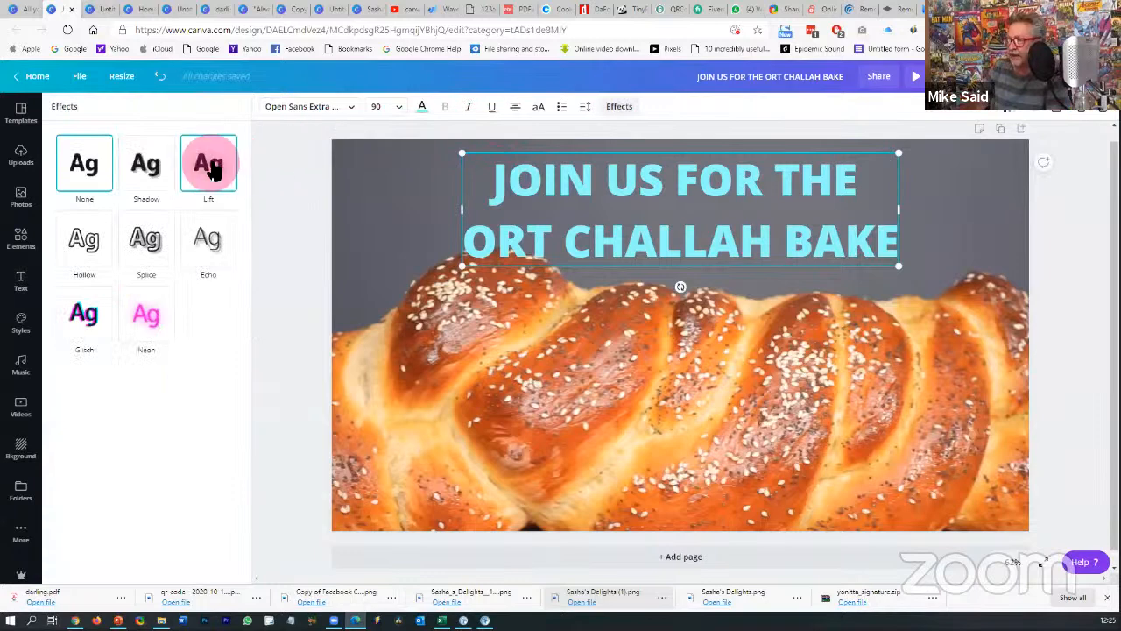
click(147, 235)
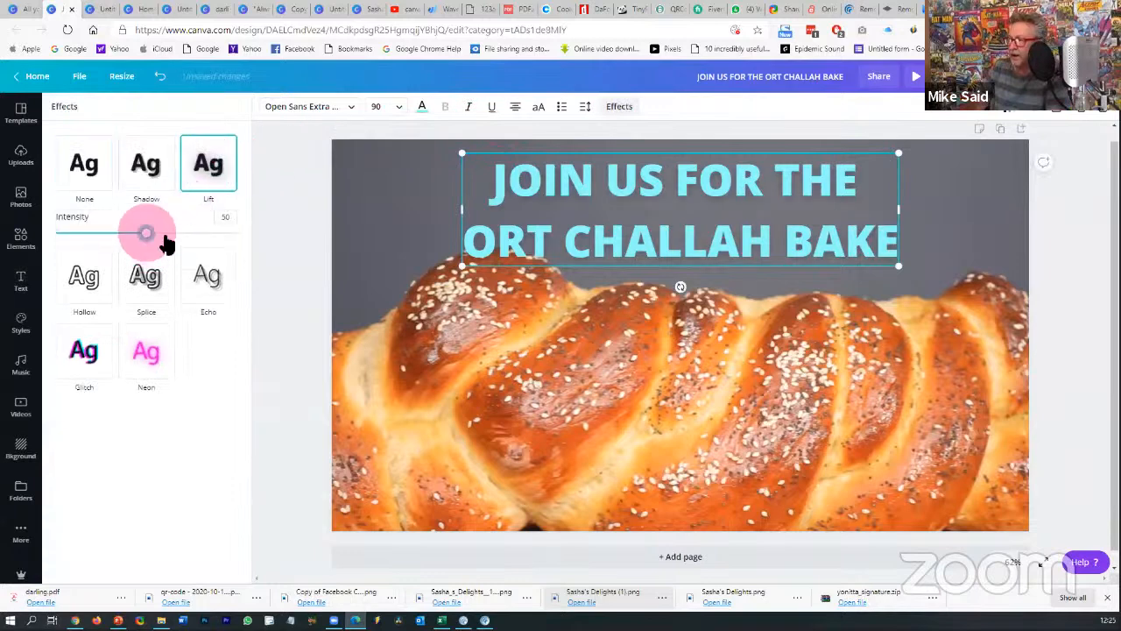
drag(167, 243, 224, 252)
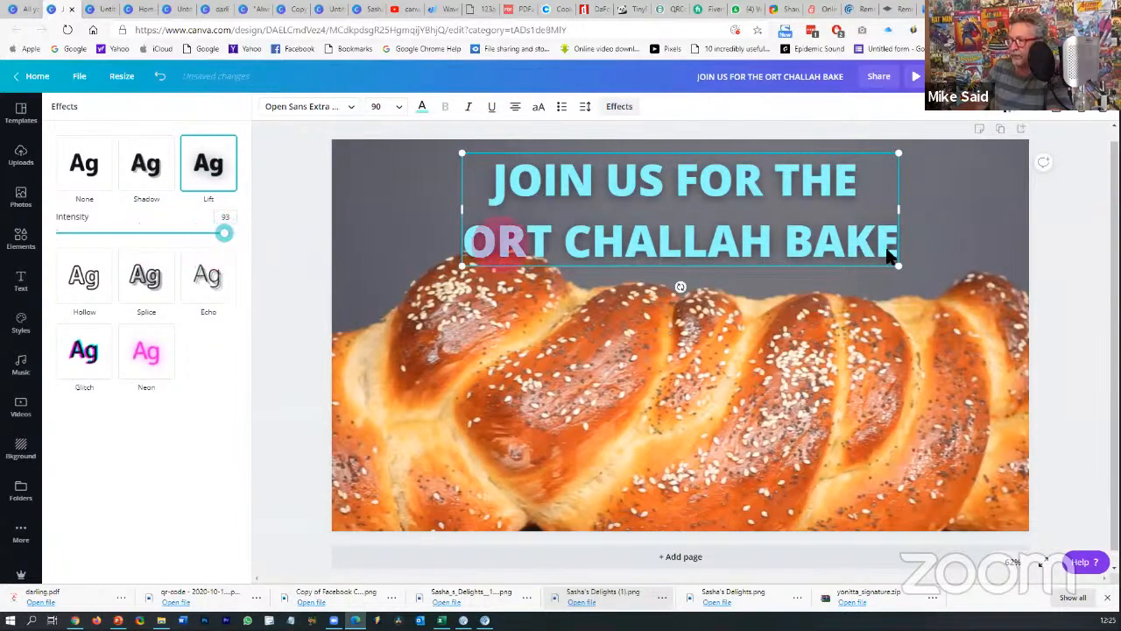
click(1060, 245)
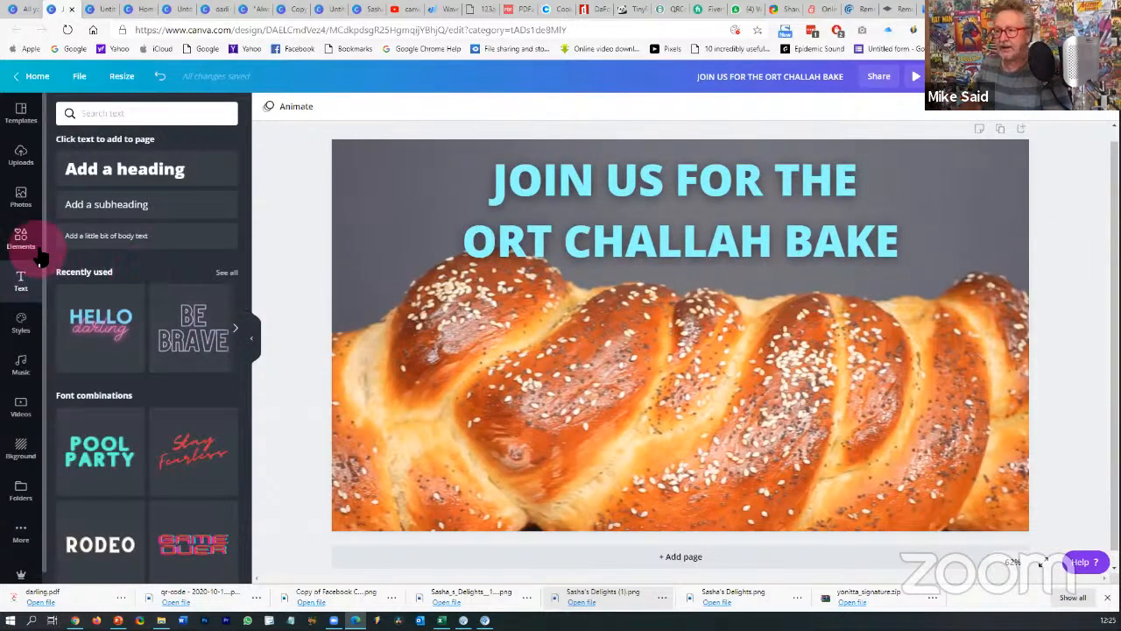
- Search photos for 'challah' and add the photo of hands shaping braided dough
click(22, 198)
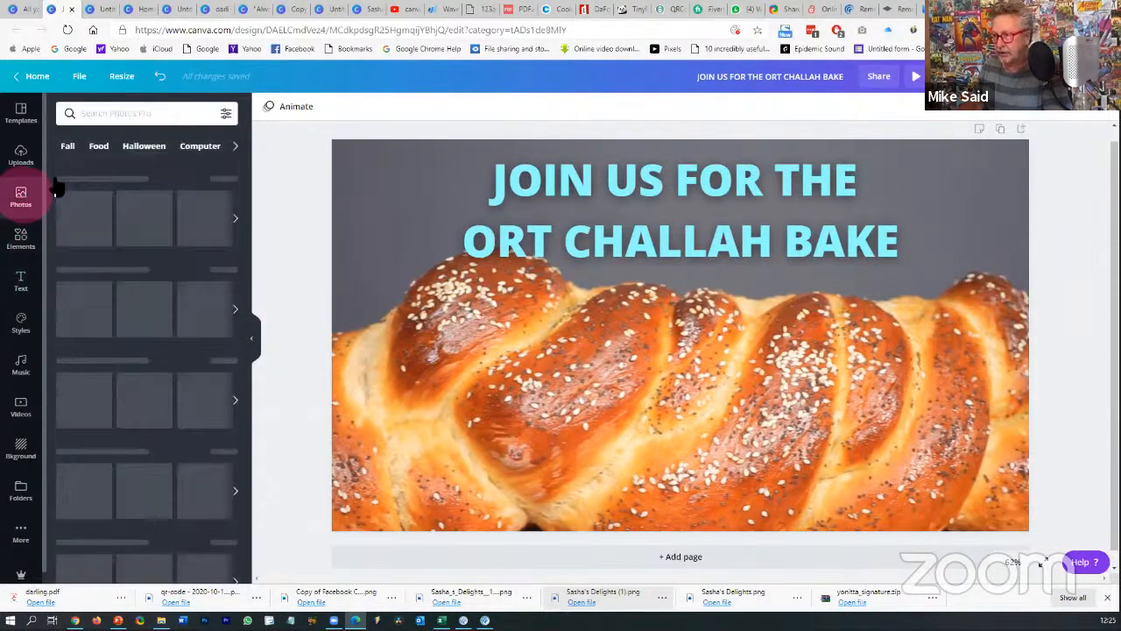
click(120, 114)
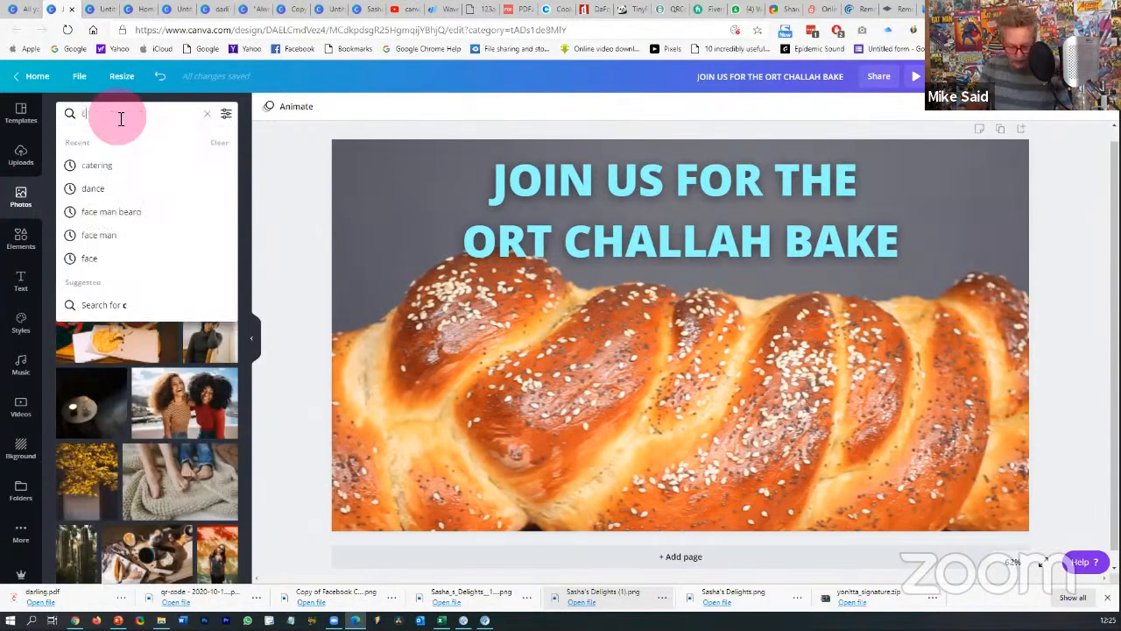
text(challah)
key(Return)
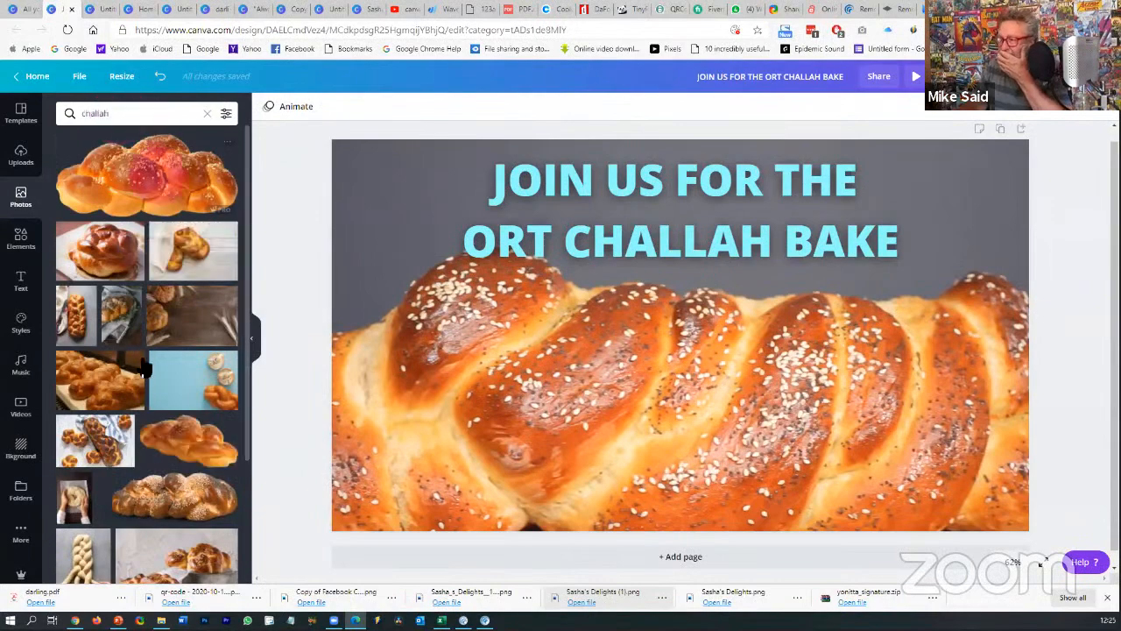
scroll(140, 359, down, 3)
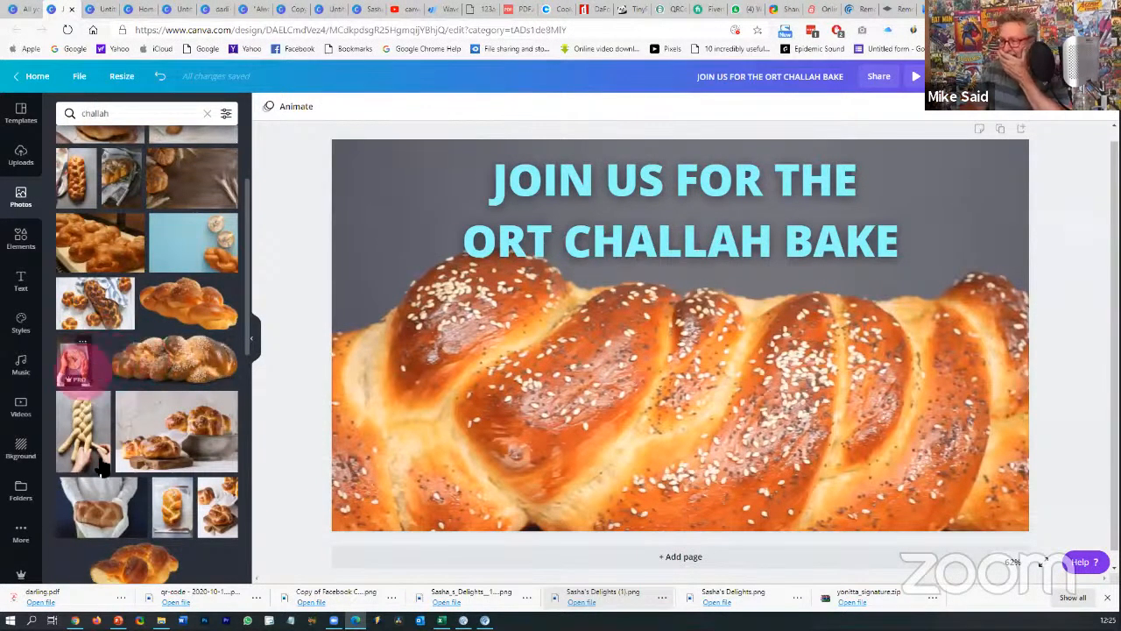
click(75, 363)
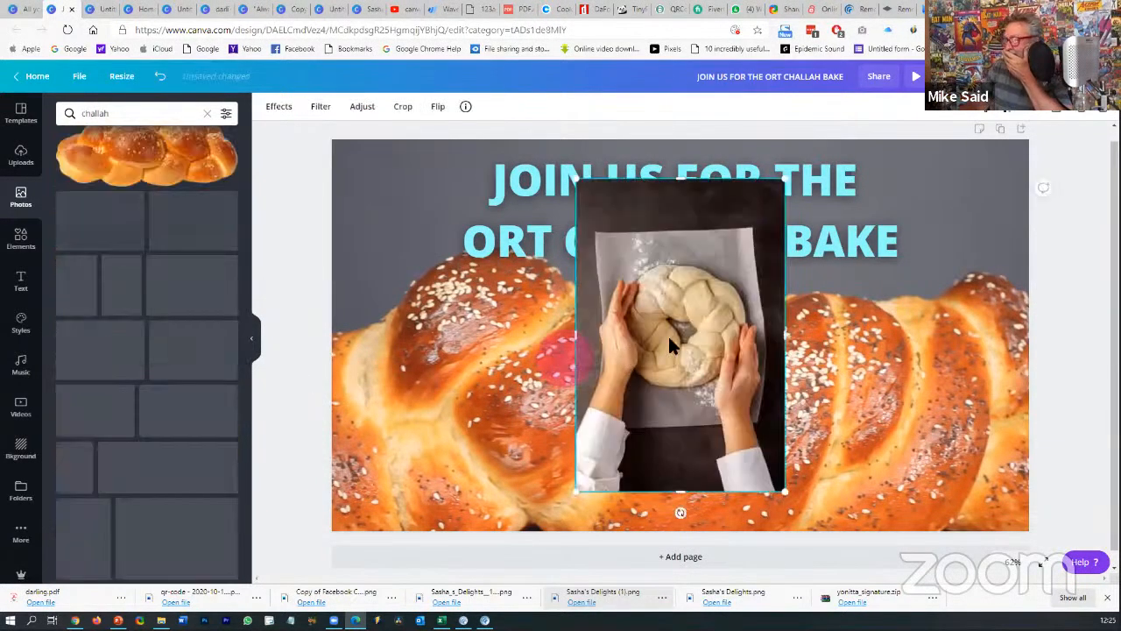
- Move the dough photo to the left side, shrink it and align it
drag(667, 333, 470, 344)
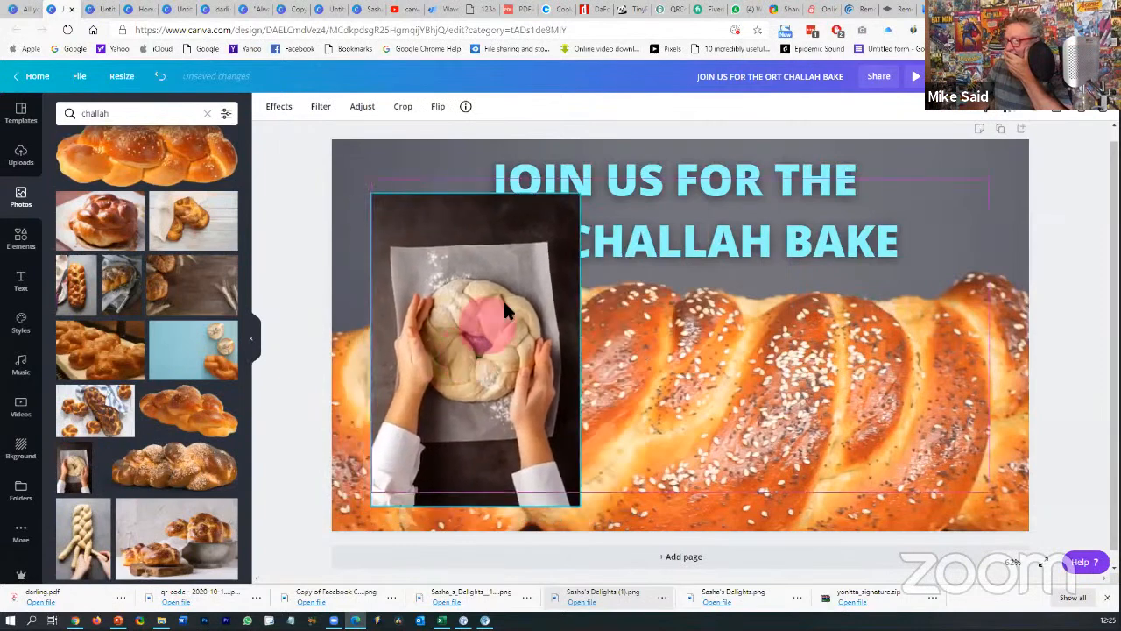
drag(566, 226, 510, 299)
drag(473, 345, 474, 344)
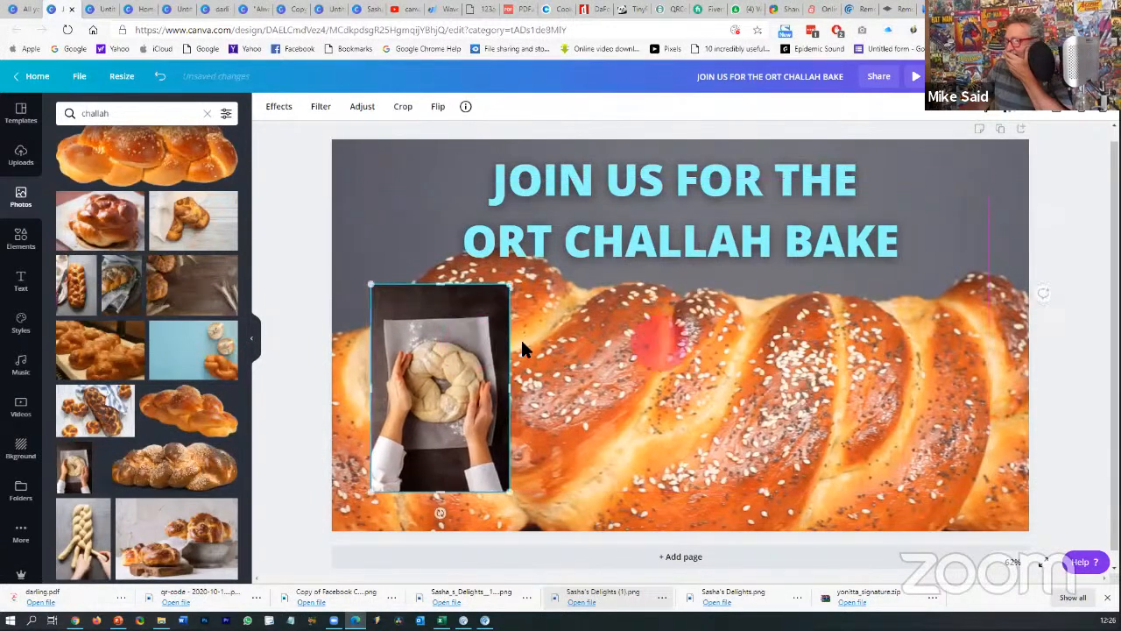
click(1056, 381)
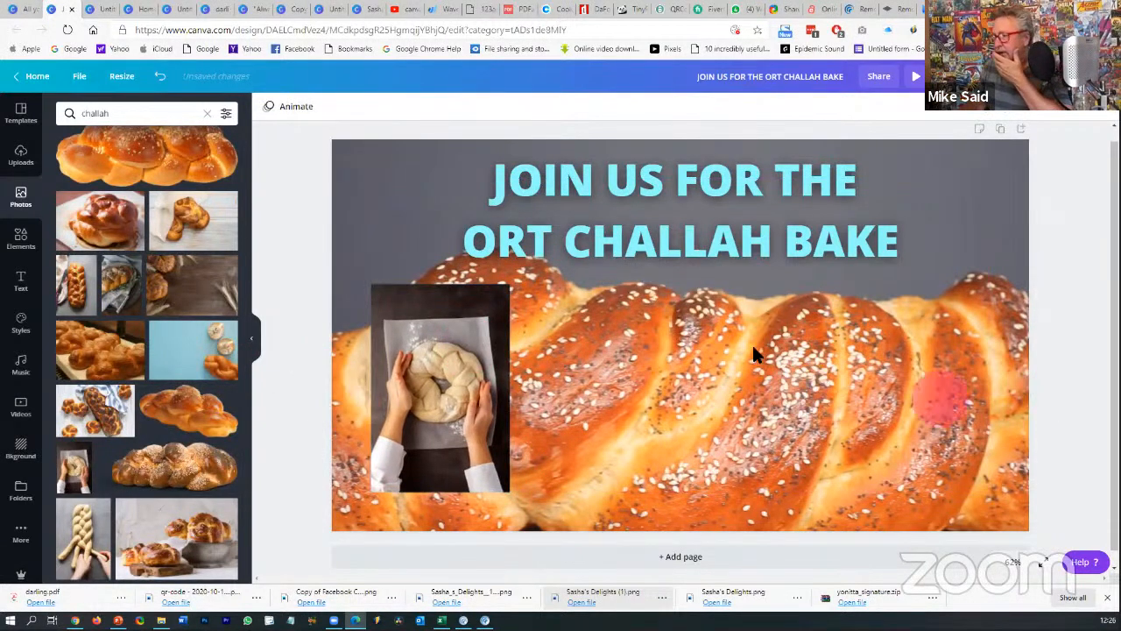
- Add the PROJECT / WEBSITE DESIGN text template, move it left and enlarge it slightly
click(26, 292)
scroll(118, 311, down, 10)
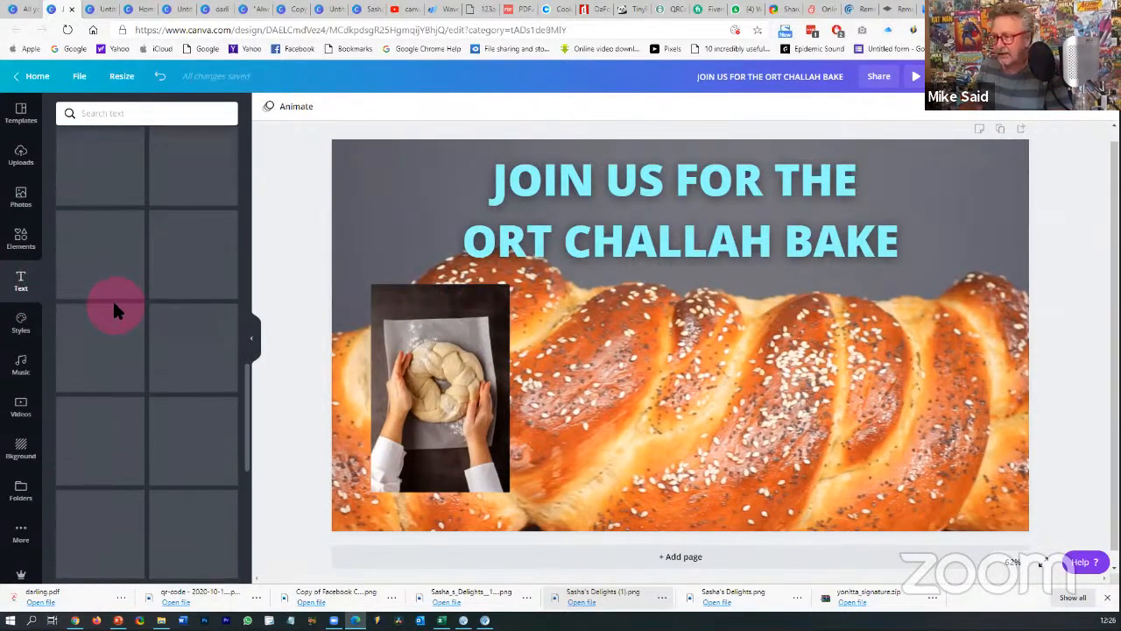
scroll(118, 313, down, 1)
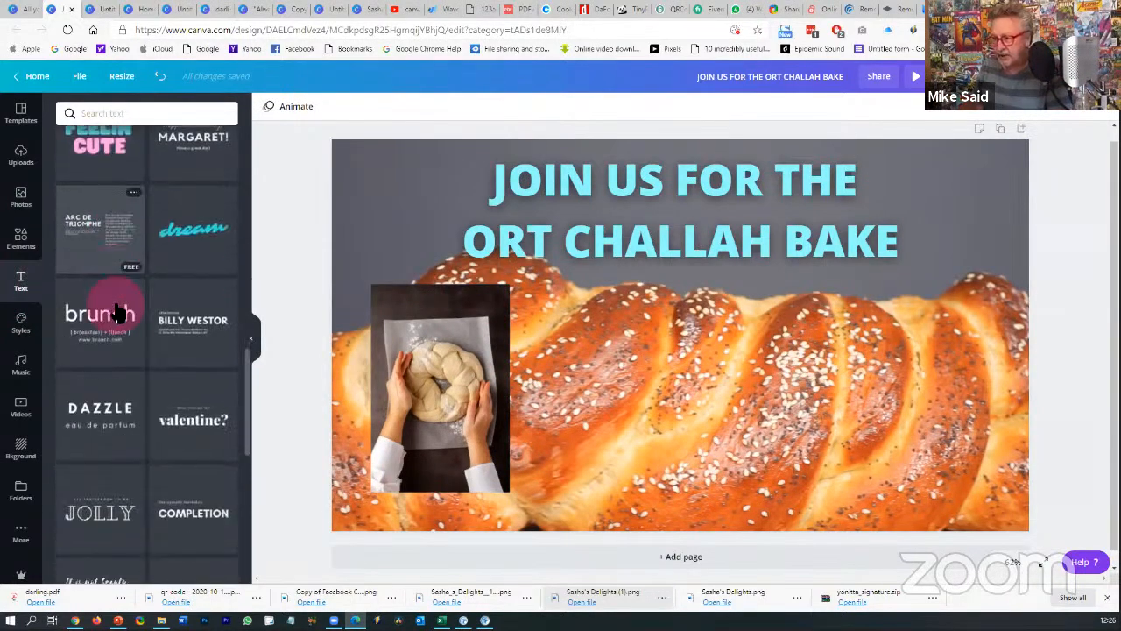
scroll(118, 315, down, 3)
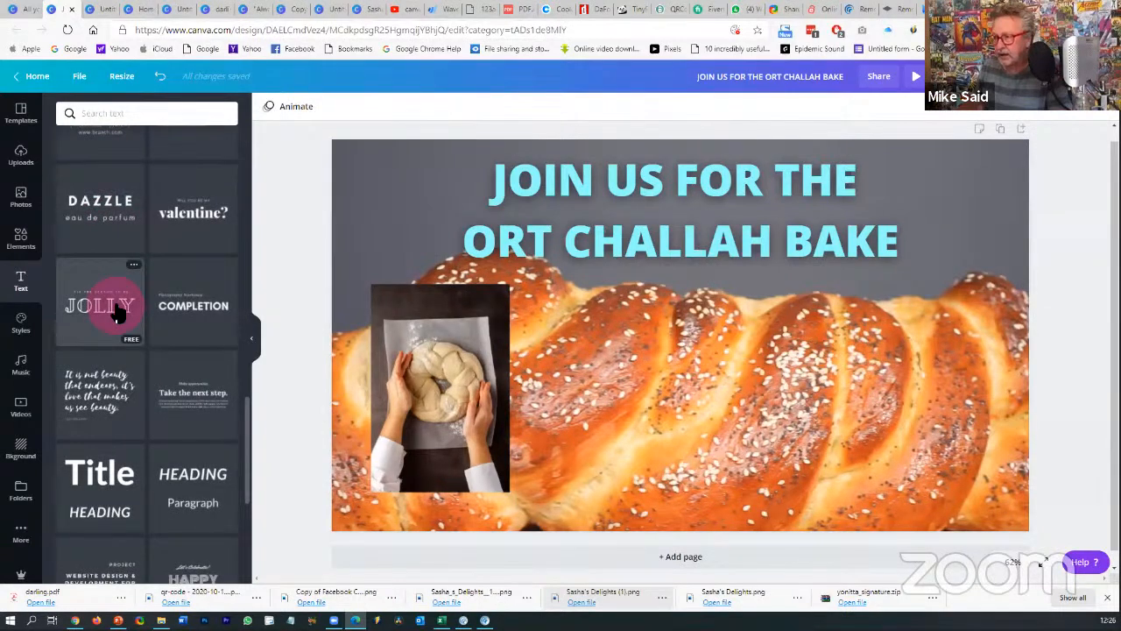
scroll(119, 315, down, 4)
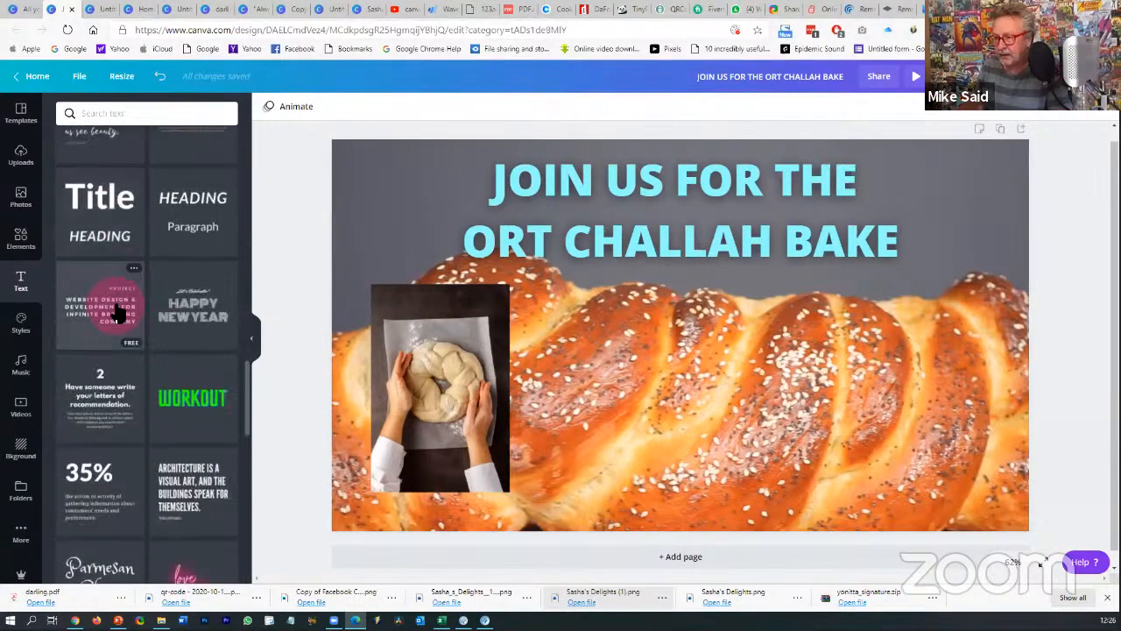
click(119, 313)
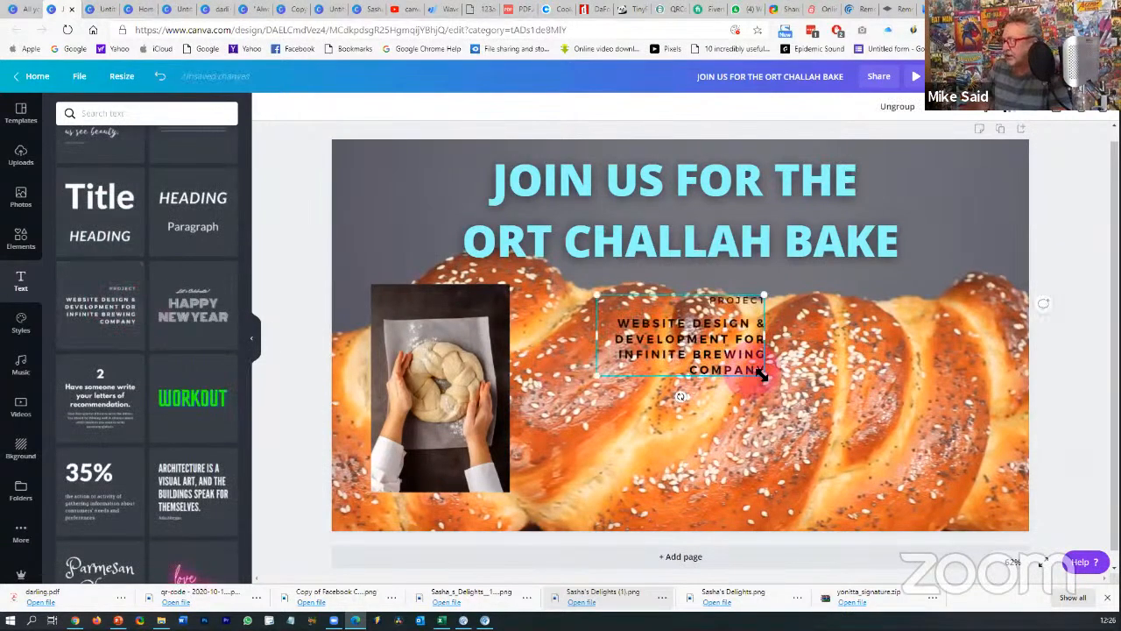
drag(767, 379, 1006, 578)
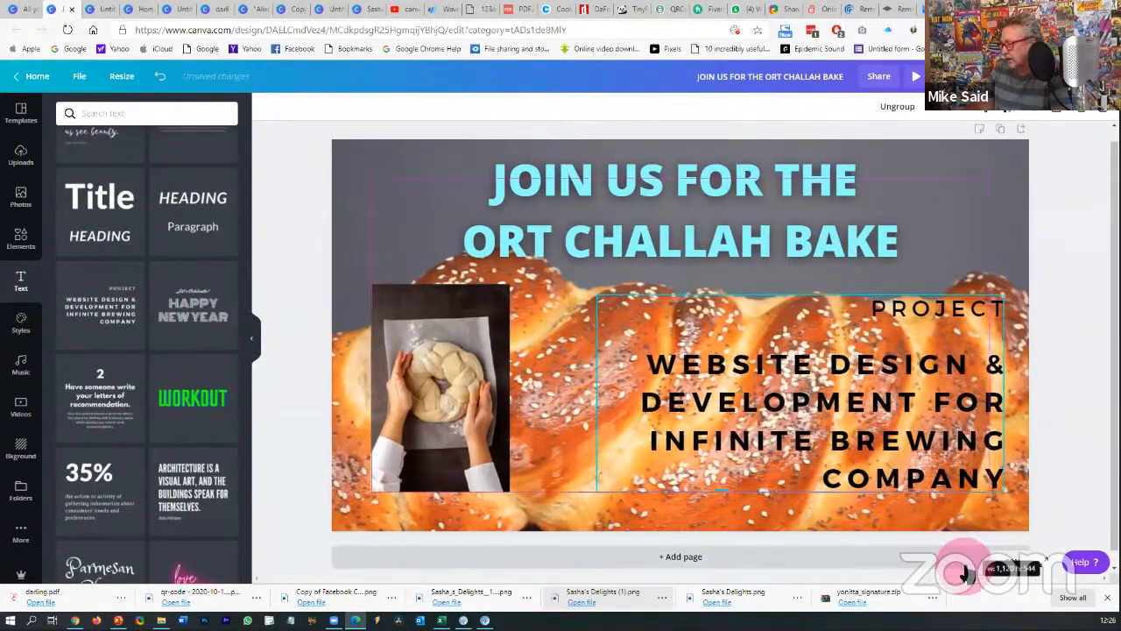
drag(873, 424, 780, 424)
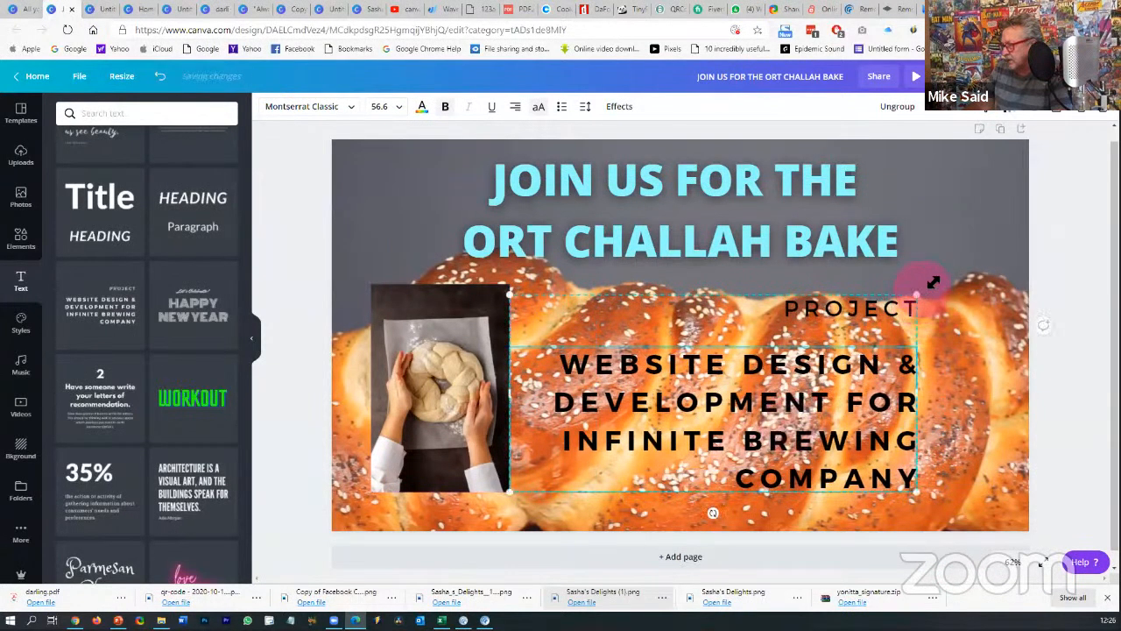
drag(934, 282, 951, 275)
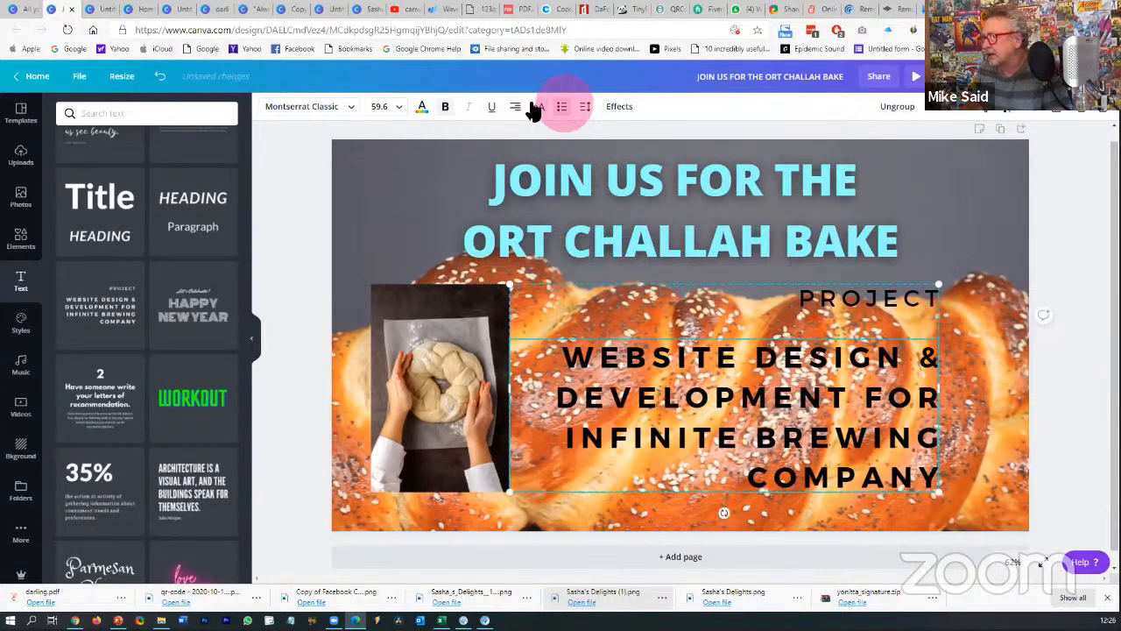
- Make both the WEBSITE DESIGN and PROJECT text white
click(423, 108)
click(139, 224)
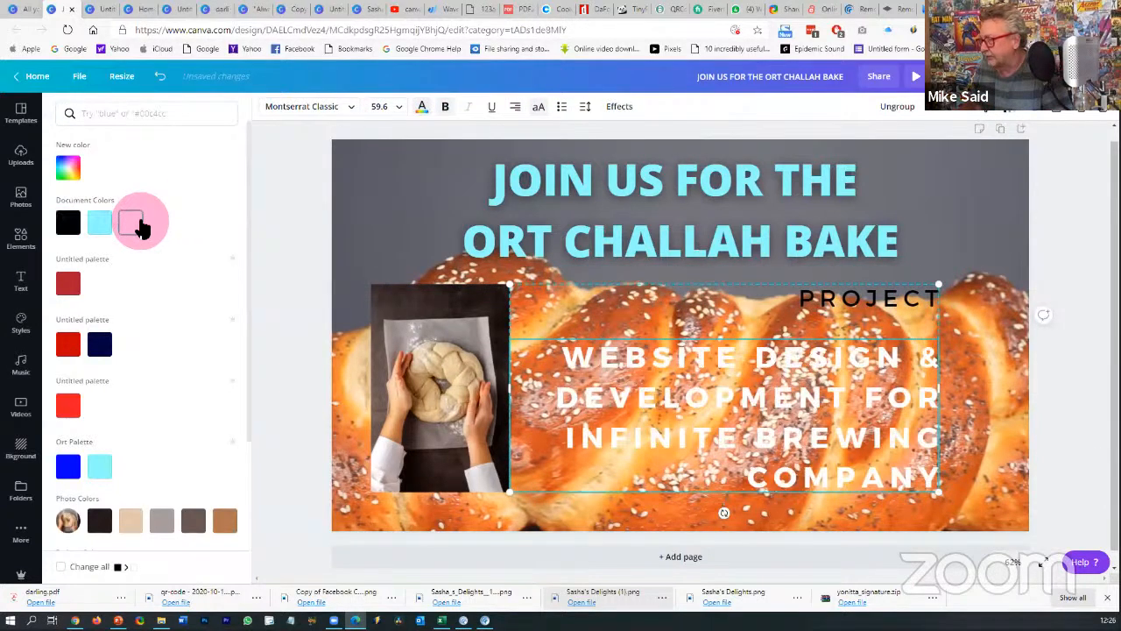
click(630, 241)
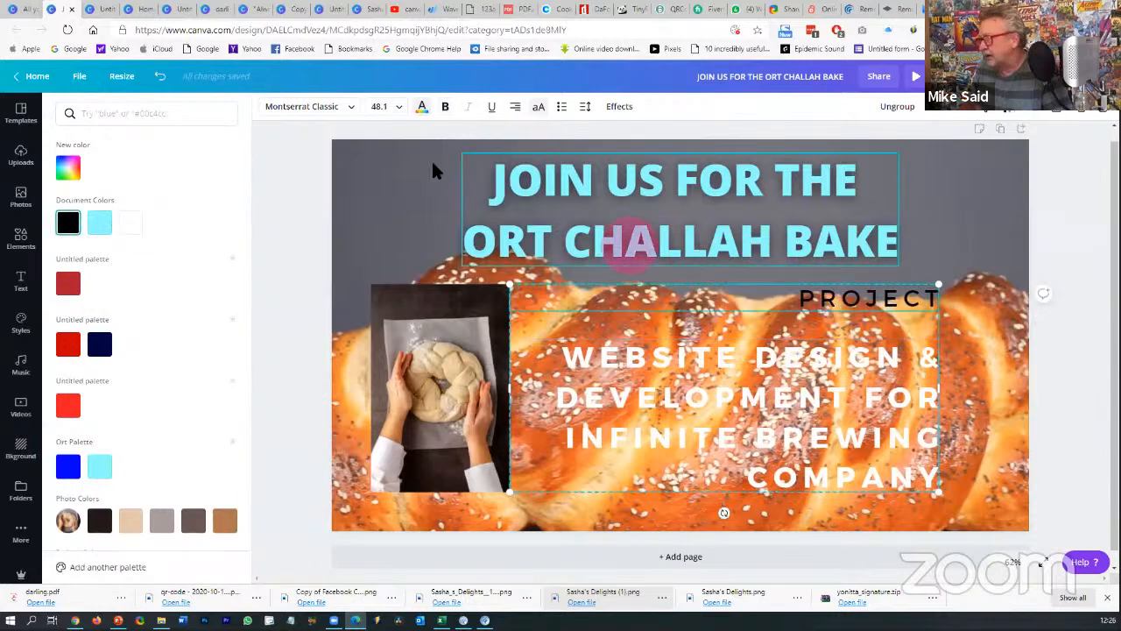
click(420, 107)
click(138, 222)
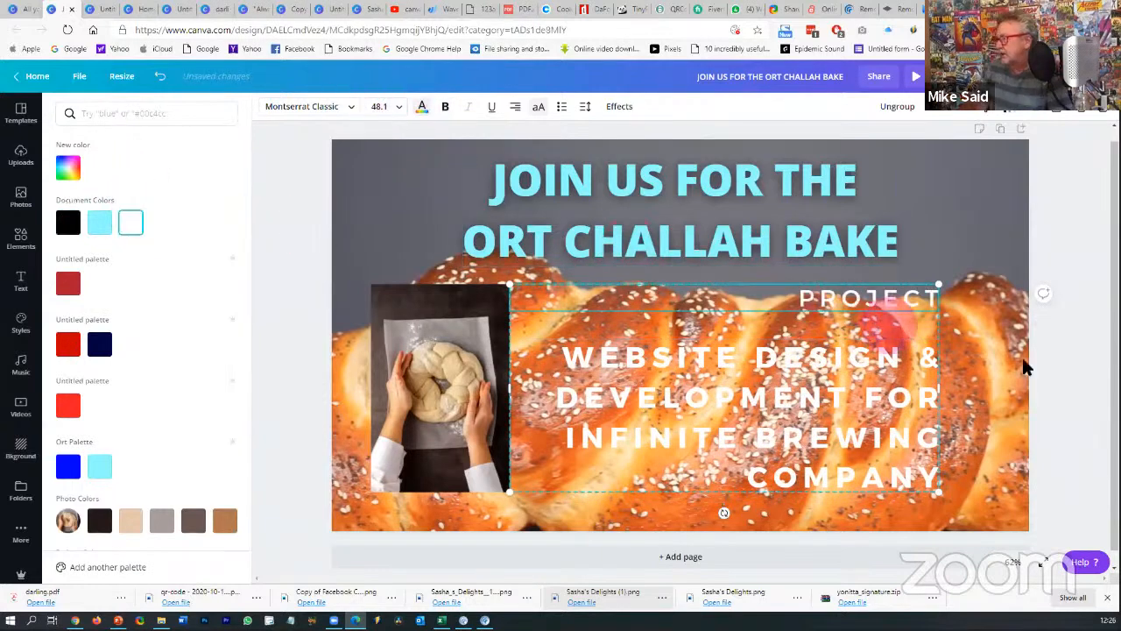
click(1058, 364)
click(27, 246)
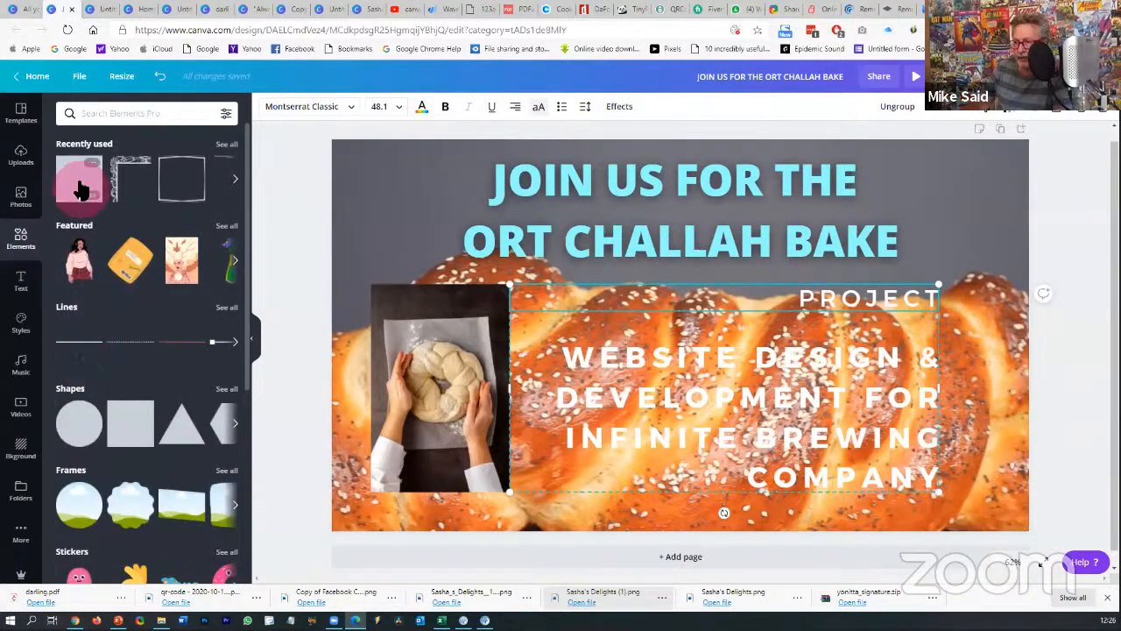
- Add an orange square stretched across the text block and send it behind the text
drag(274, 303, 531, 366)
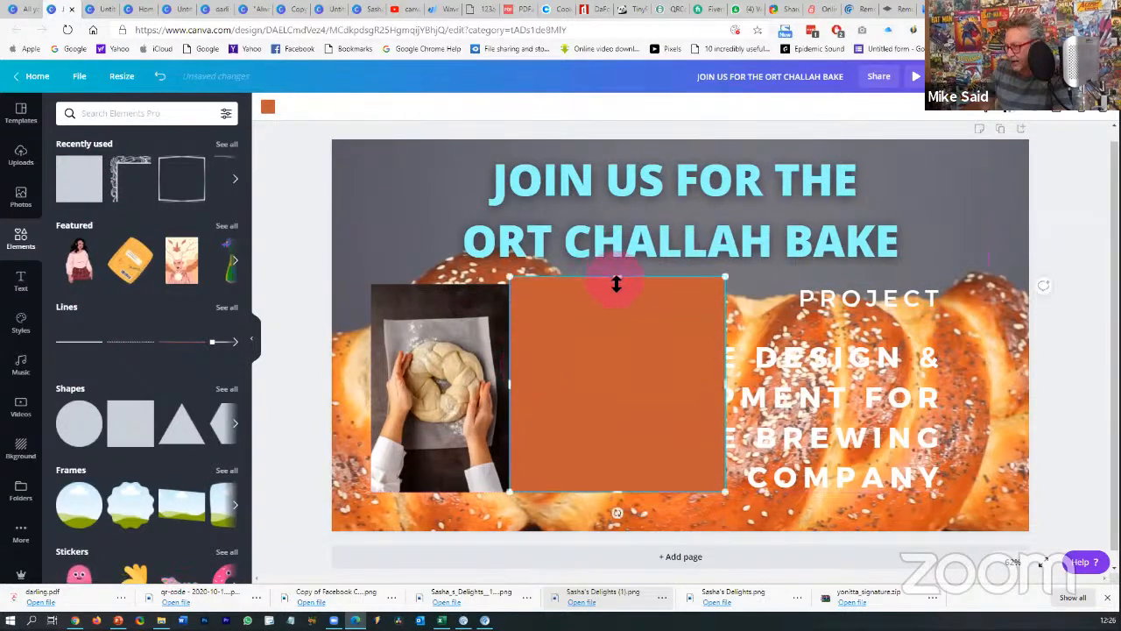
drag(617, 283, 622, 290)
drag(733, 387, 991, 383)
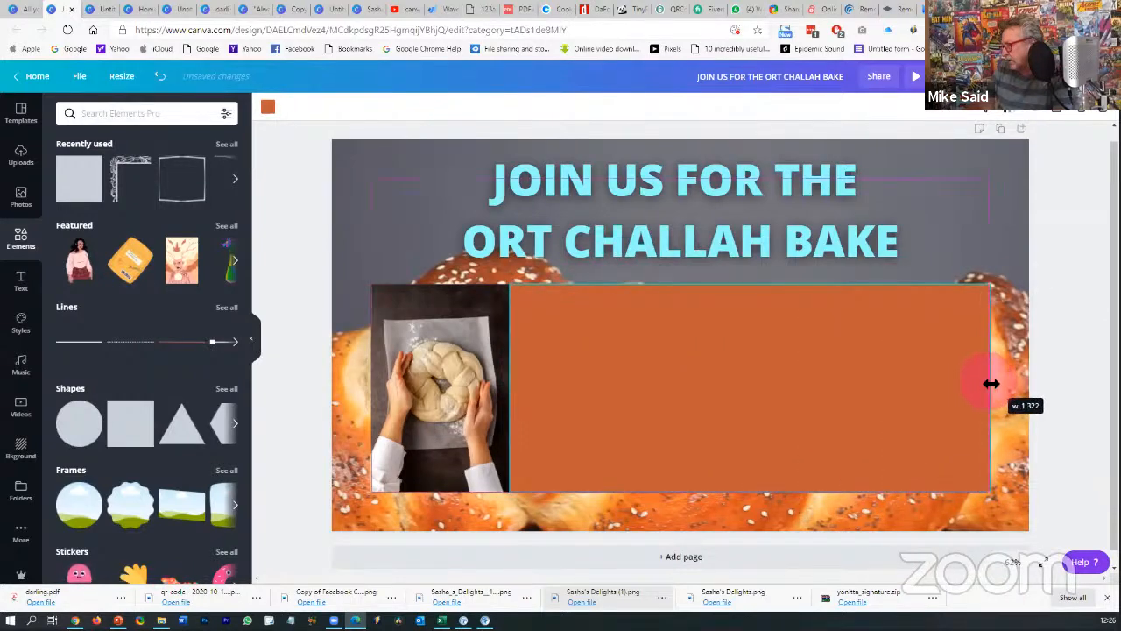
click(953, 106)
click(902, 143)
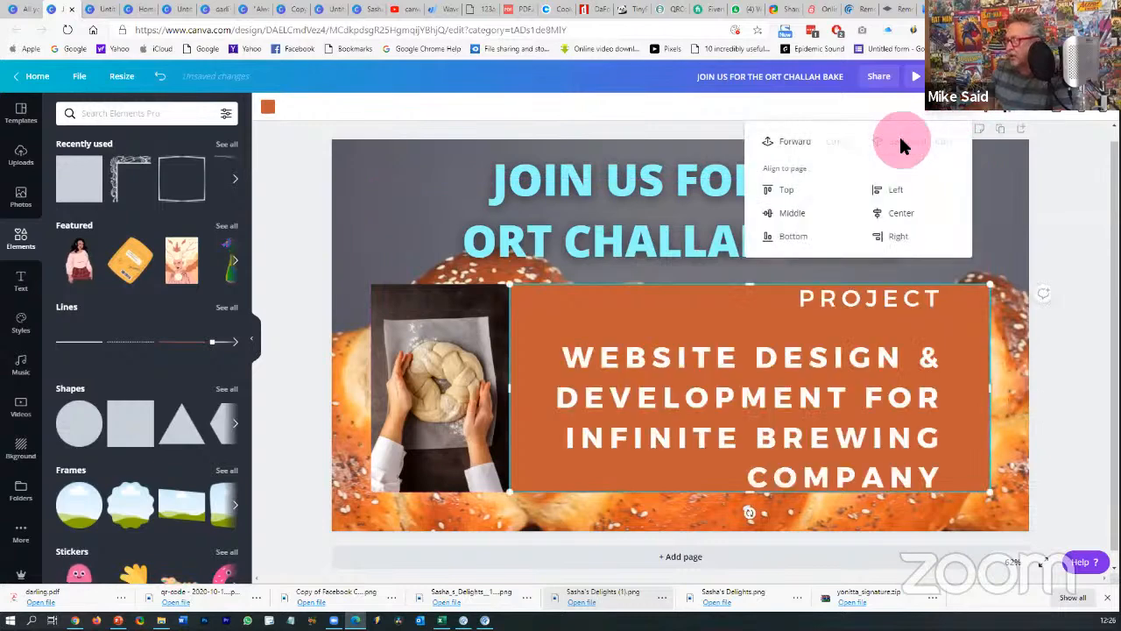
click(651, 301)
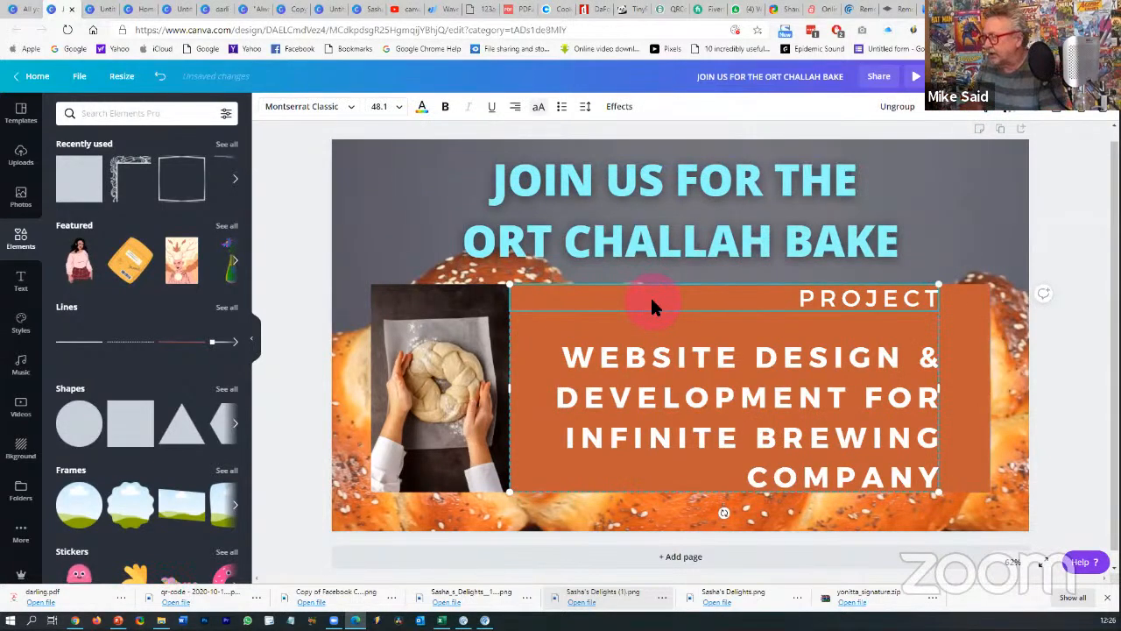
- Set the orange box's transparency to 50
click(978, 314)
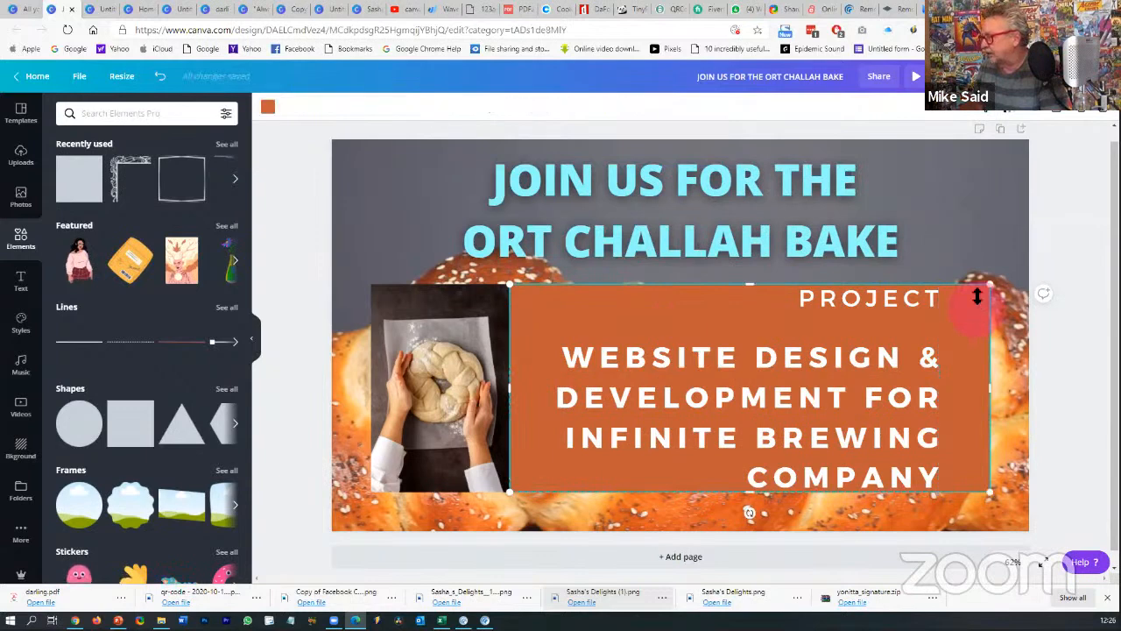
click(1011, 112)
drag(969, 145, 962, 147)
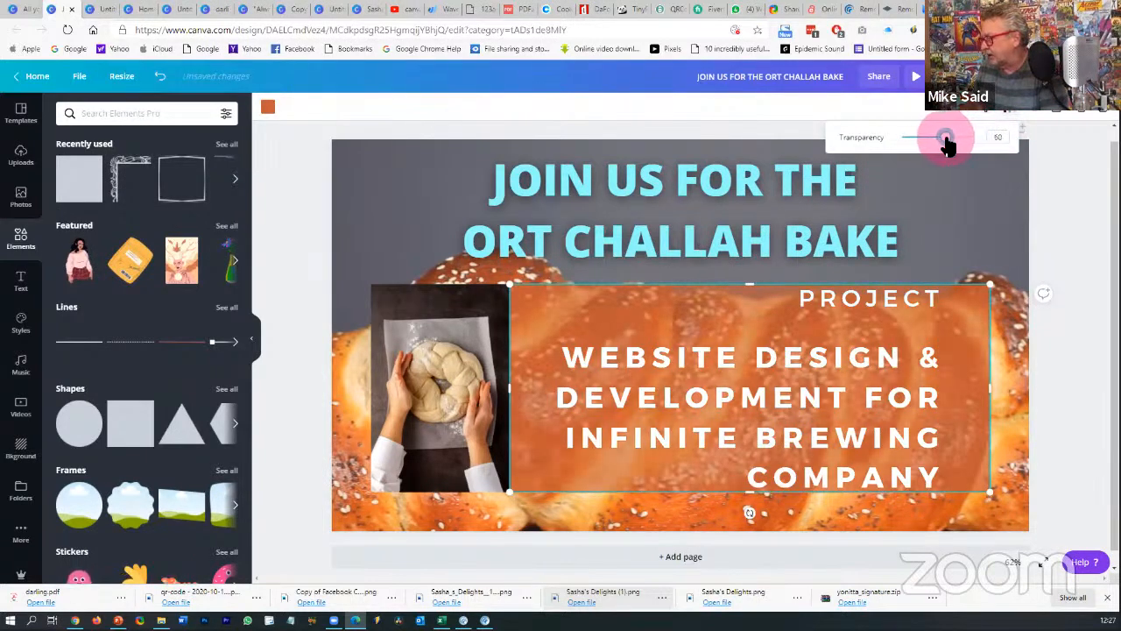
click(1057, 241)
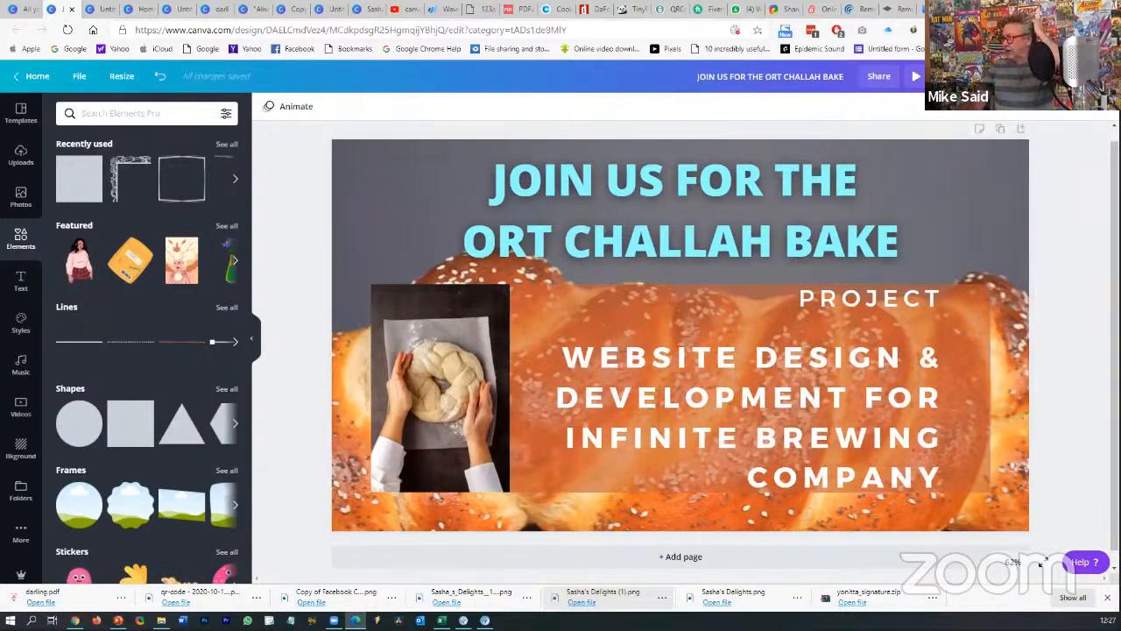
click(1054, 76)
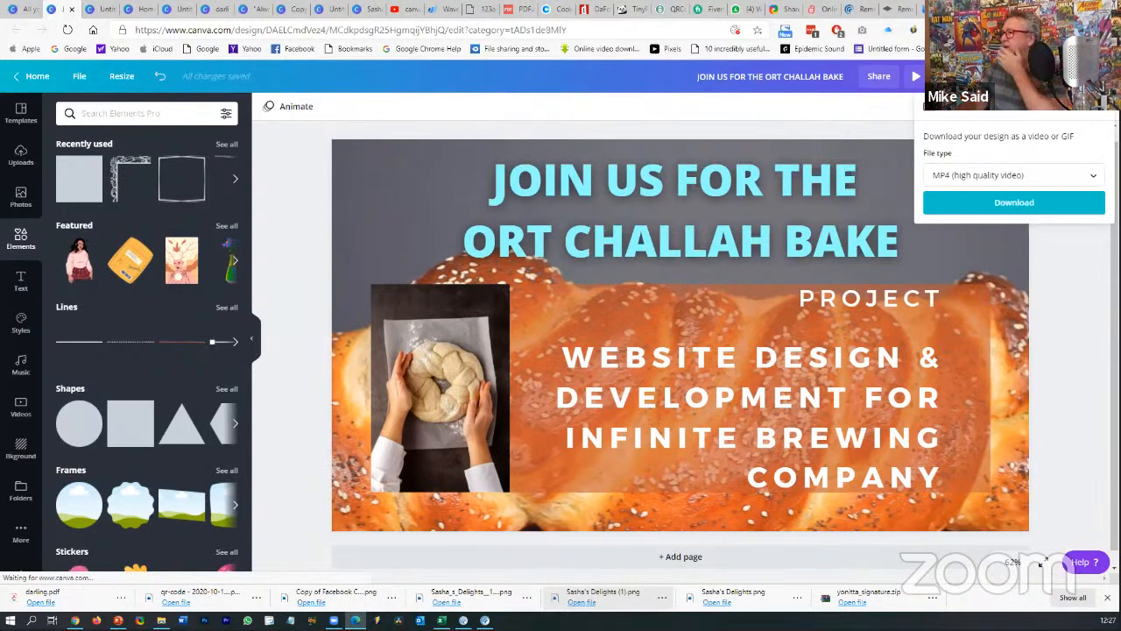
- Download the design as an MP4 high-quality video
click(1019, 176)
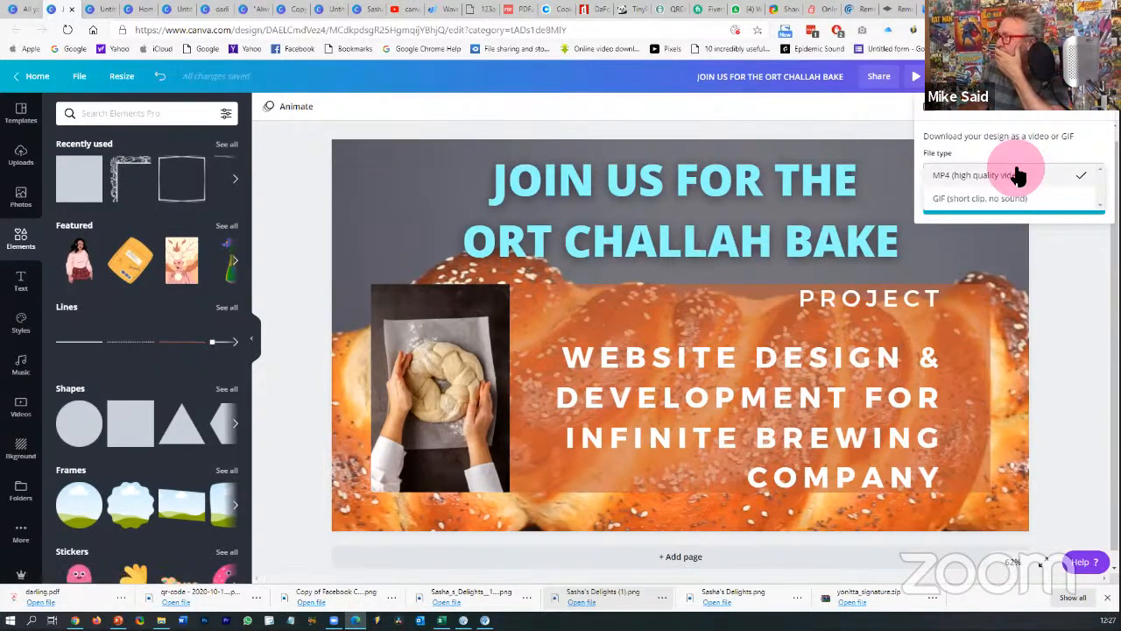
click(1014, 175)
click(1002, 209)
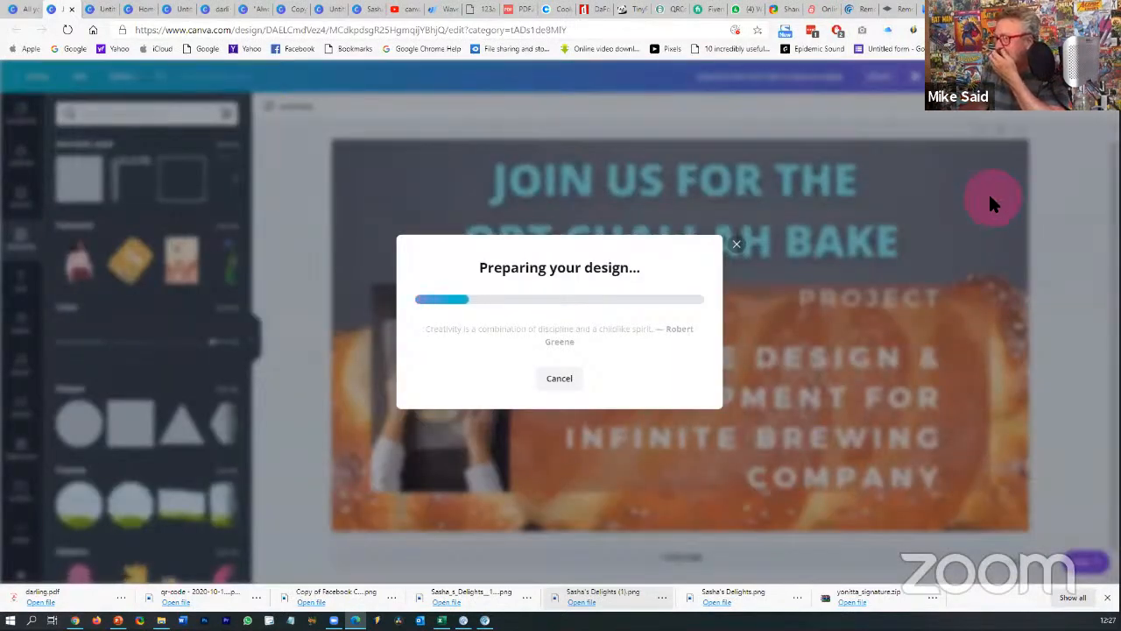
click(742, 8)
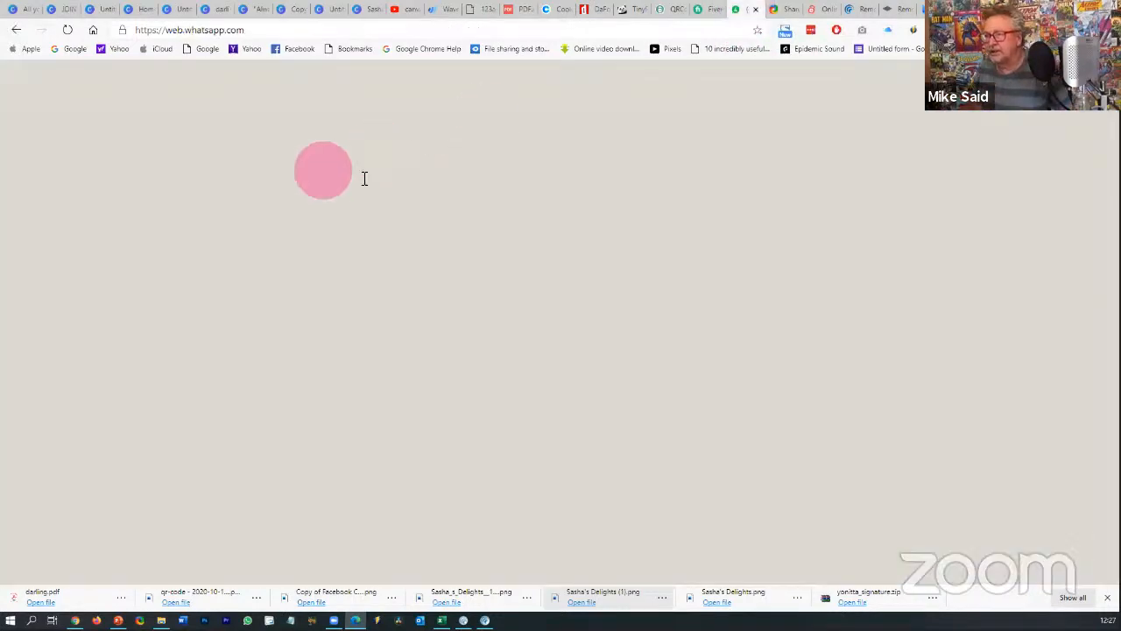
click(255, 172)
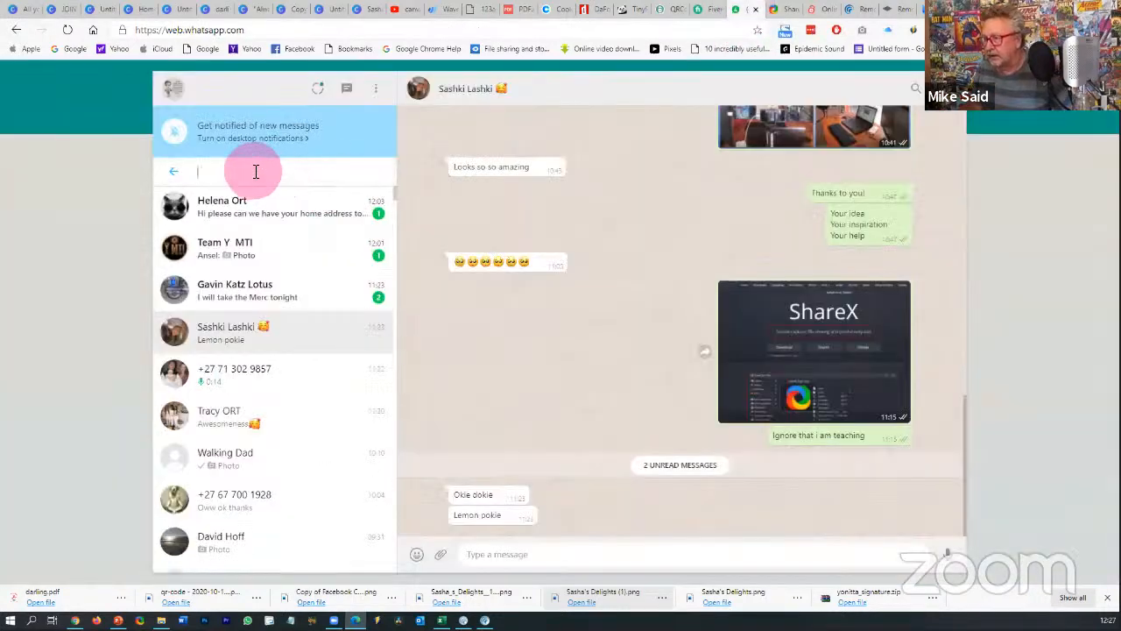
text(tracy)
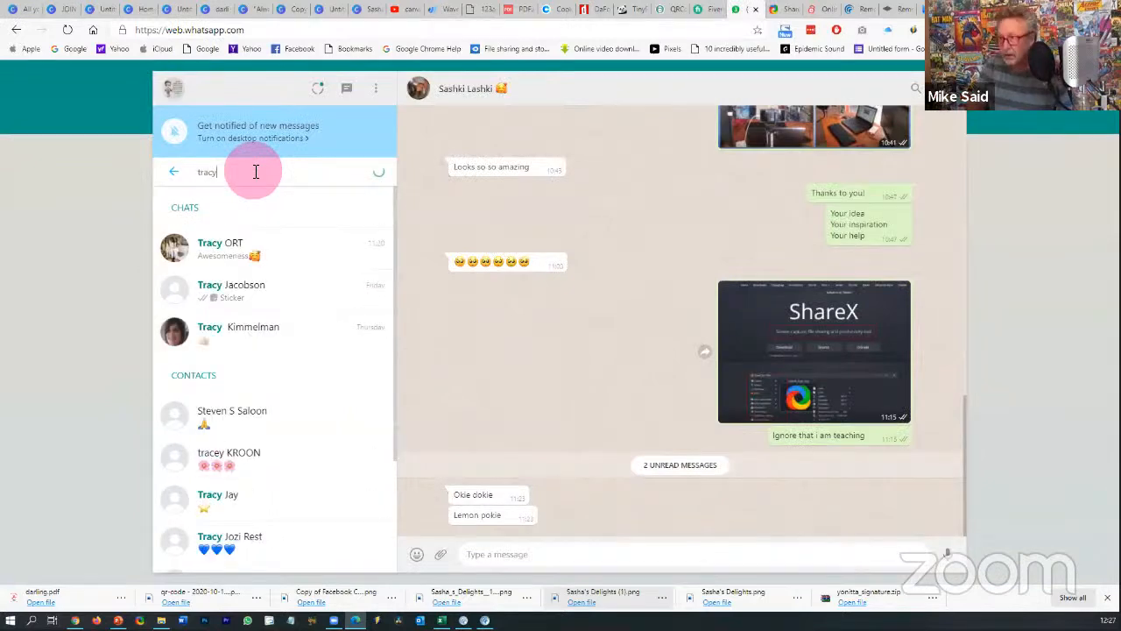
click(232, 248)
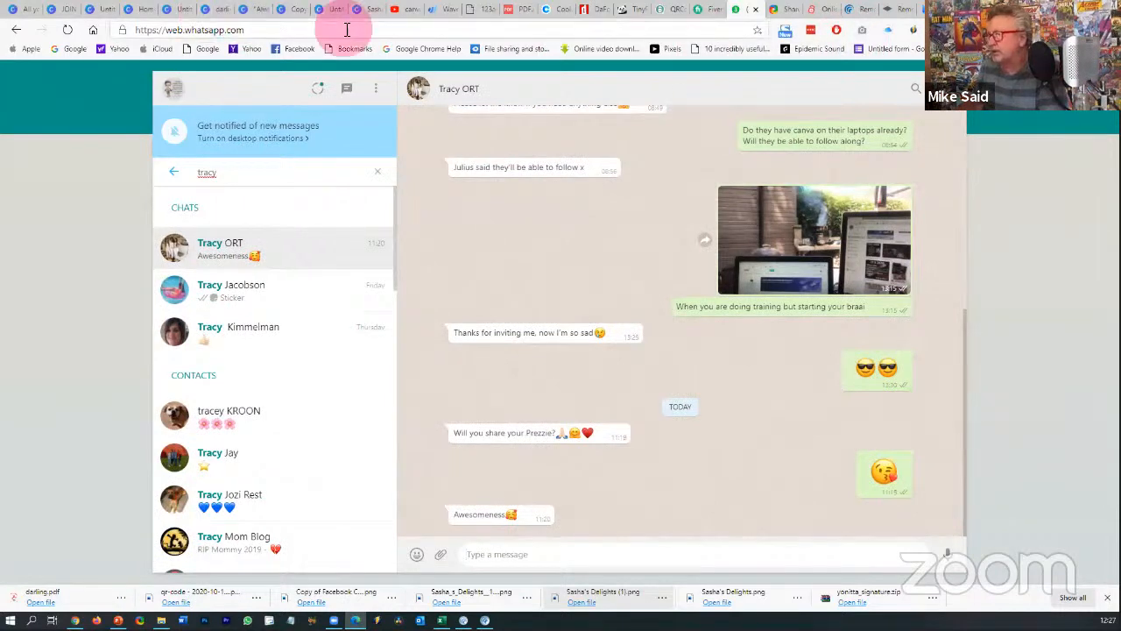
click(68, 14)
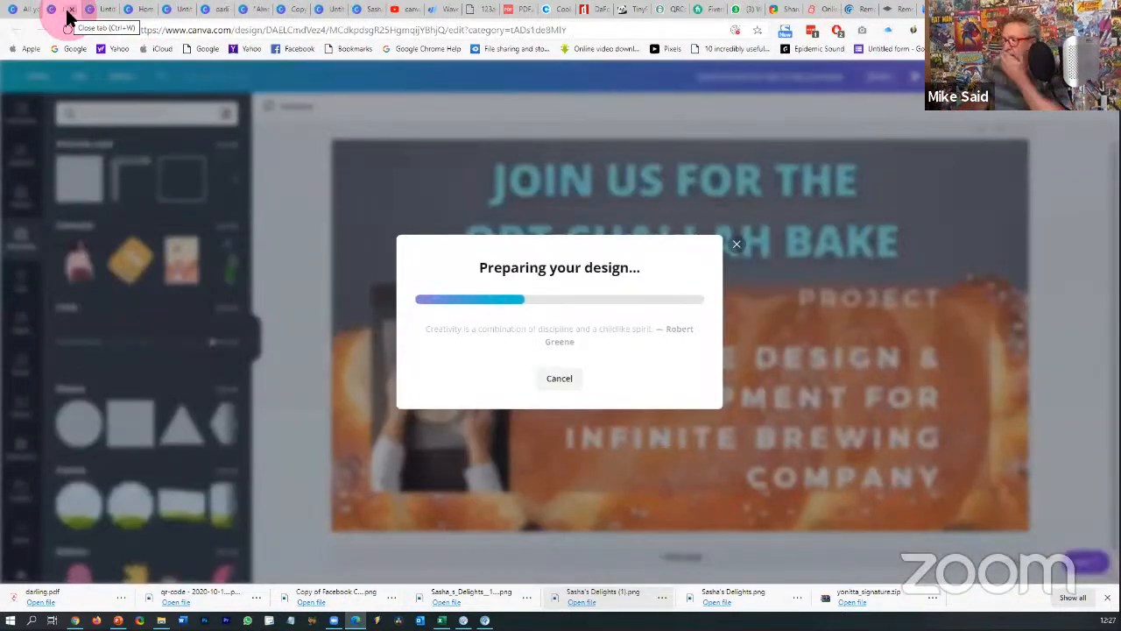
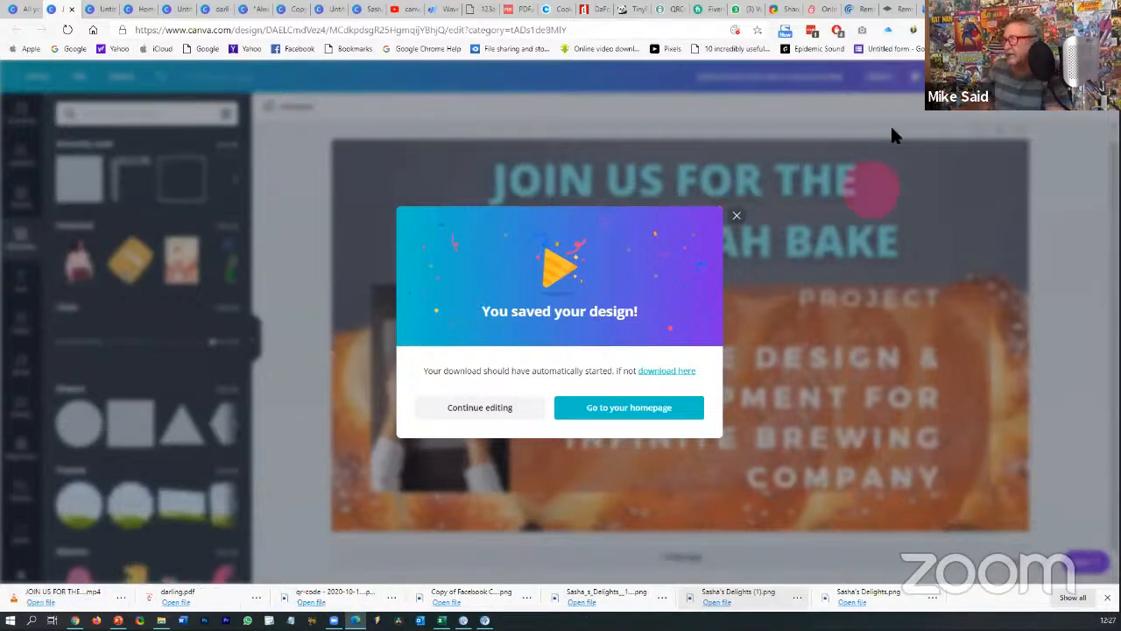
- Send the 16-second ORT Challah Bake MP4 from the download bar to the open WhatsApp chat
click(737, 10)
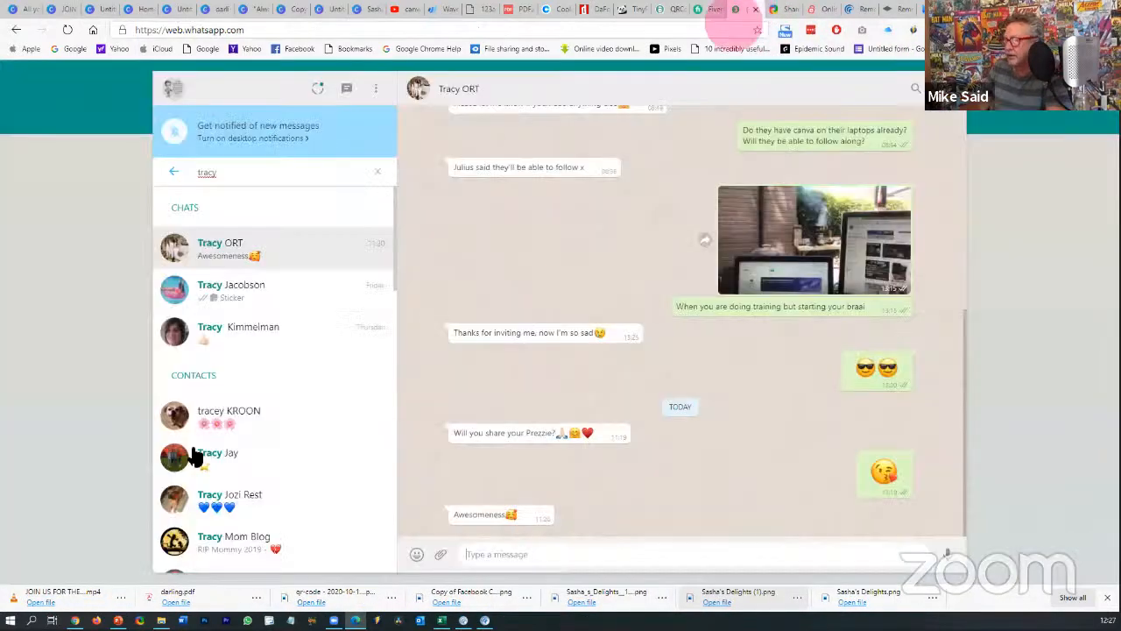
drag(68, 603, 684, 413)
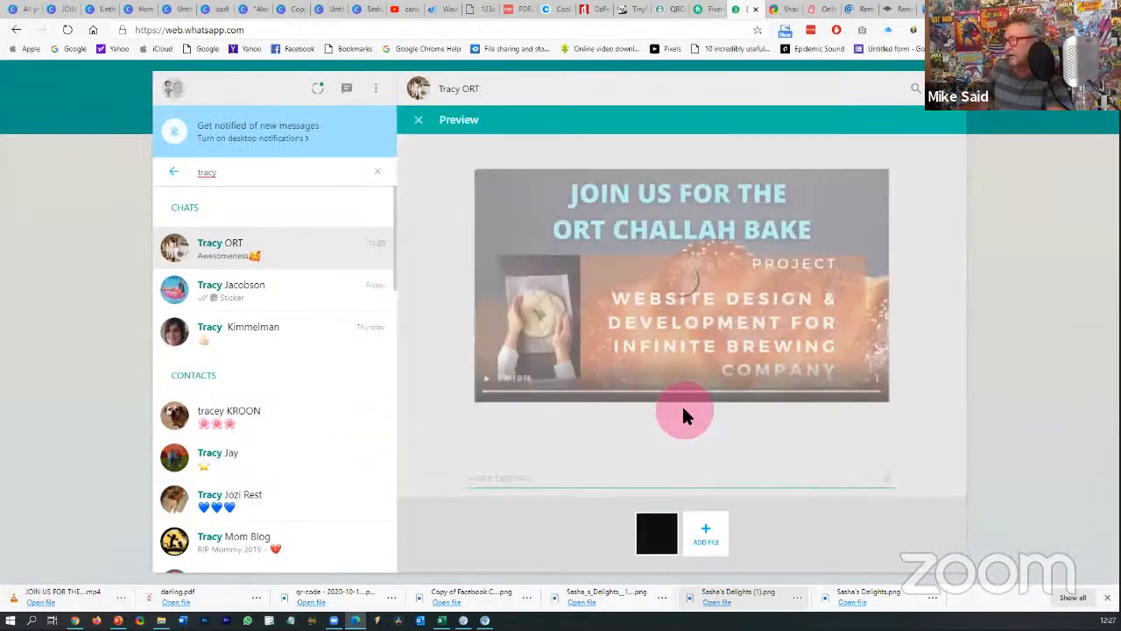
click(925, 497)
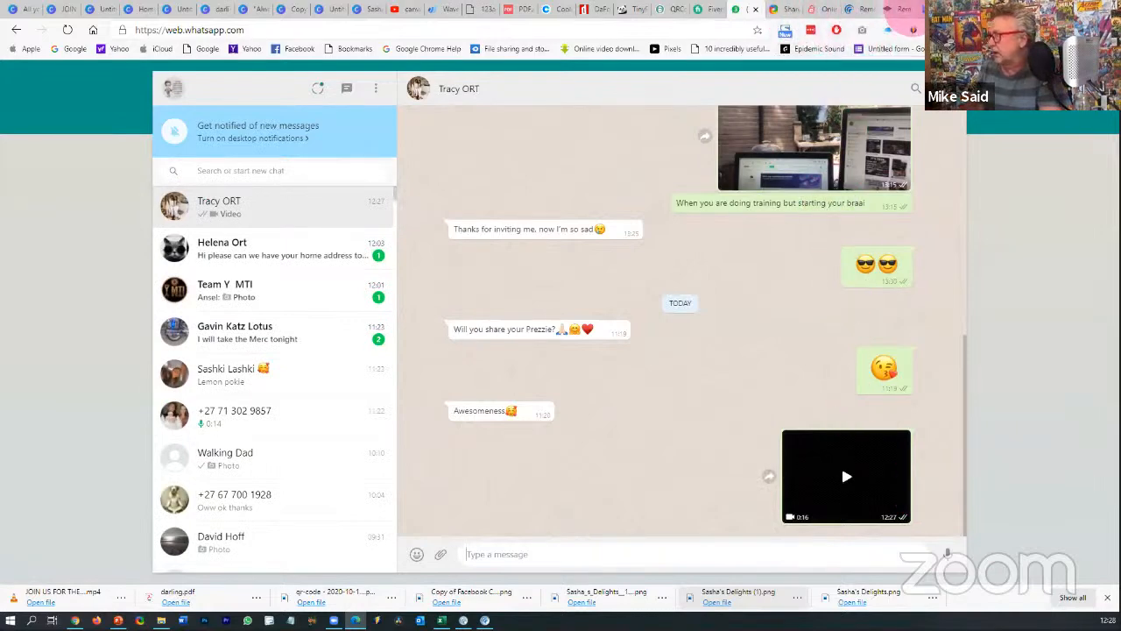
click(975, 10)
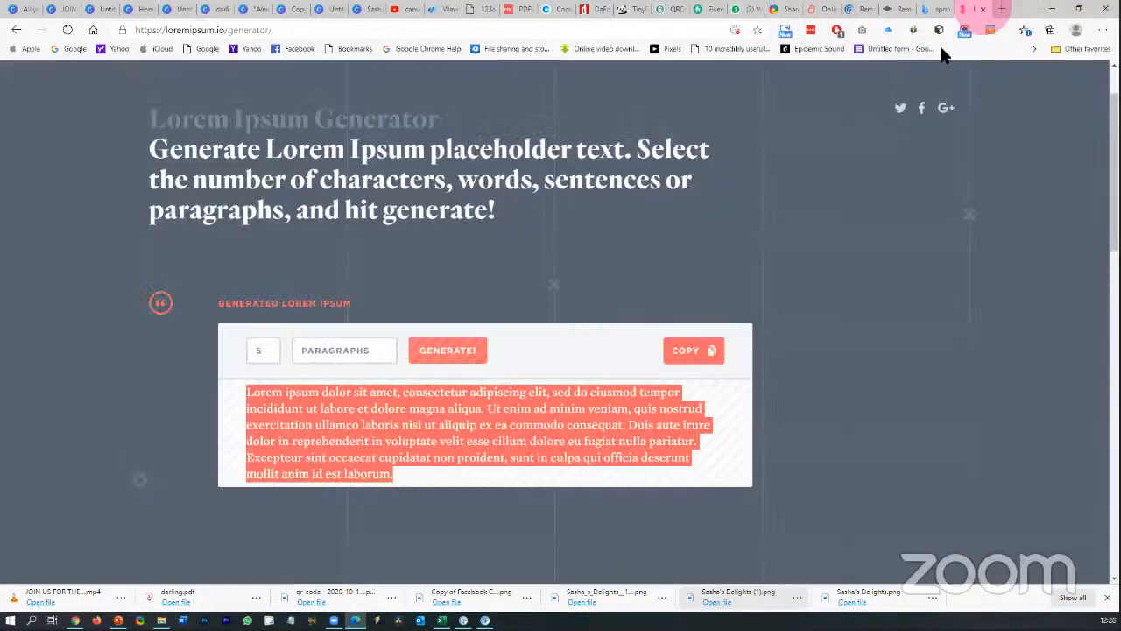
click(749, 10)
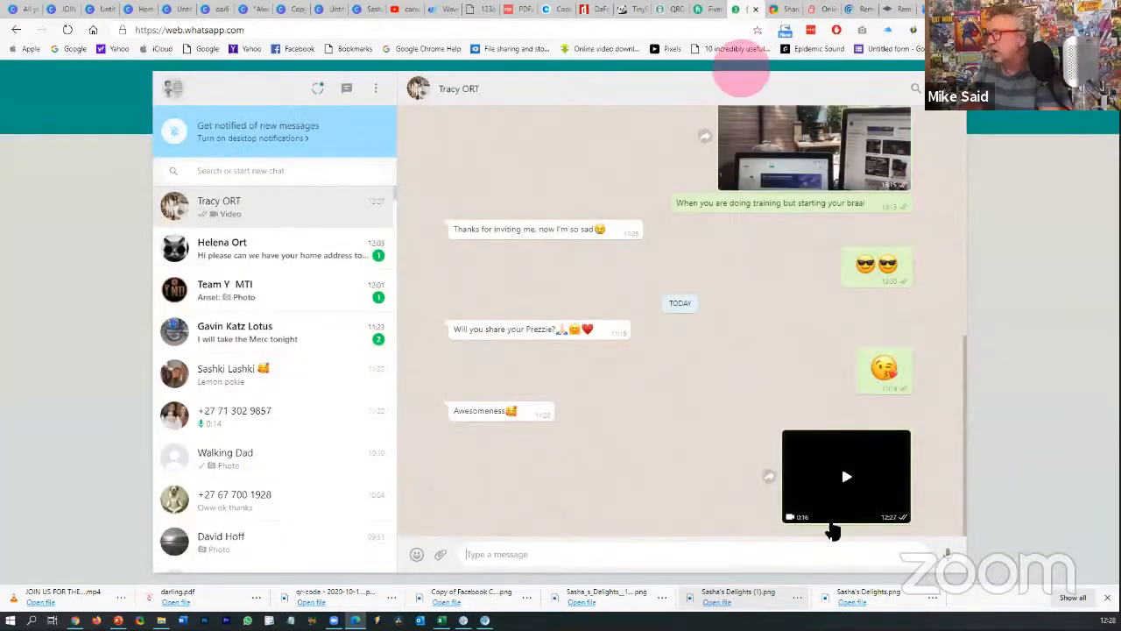
- Add 'The Serenity of Being' as the design's music, then preview it full screen
click(63, 11)
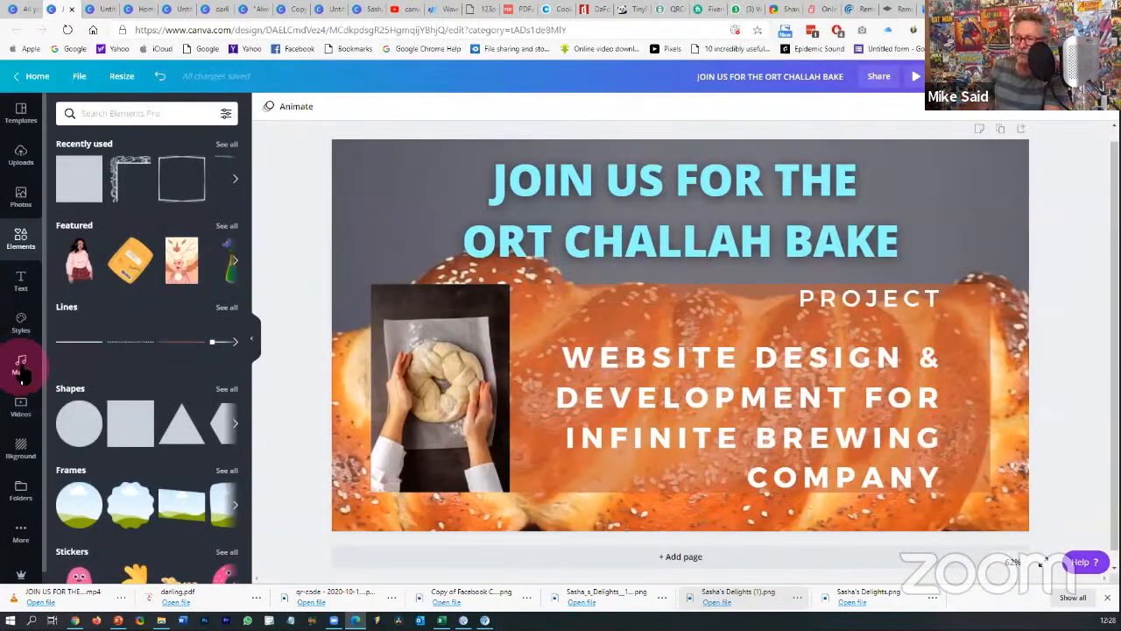
click(23, 374)
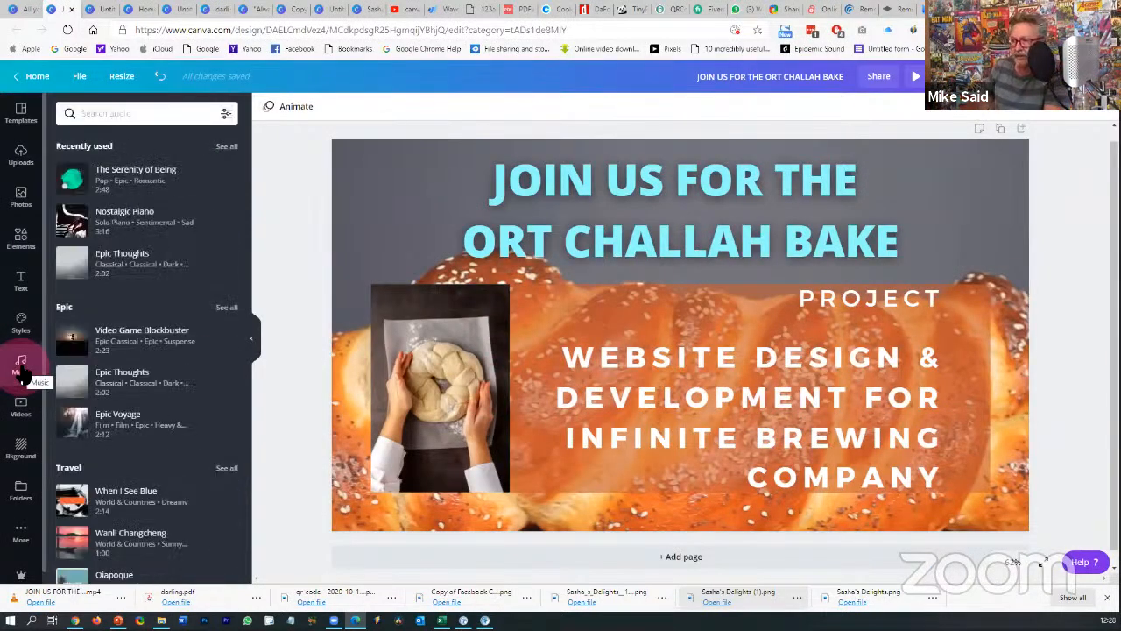
click(74, 178)
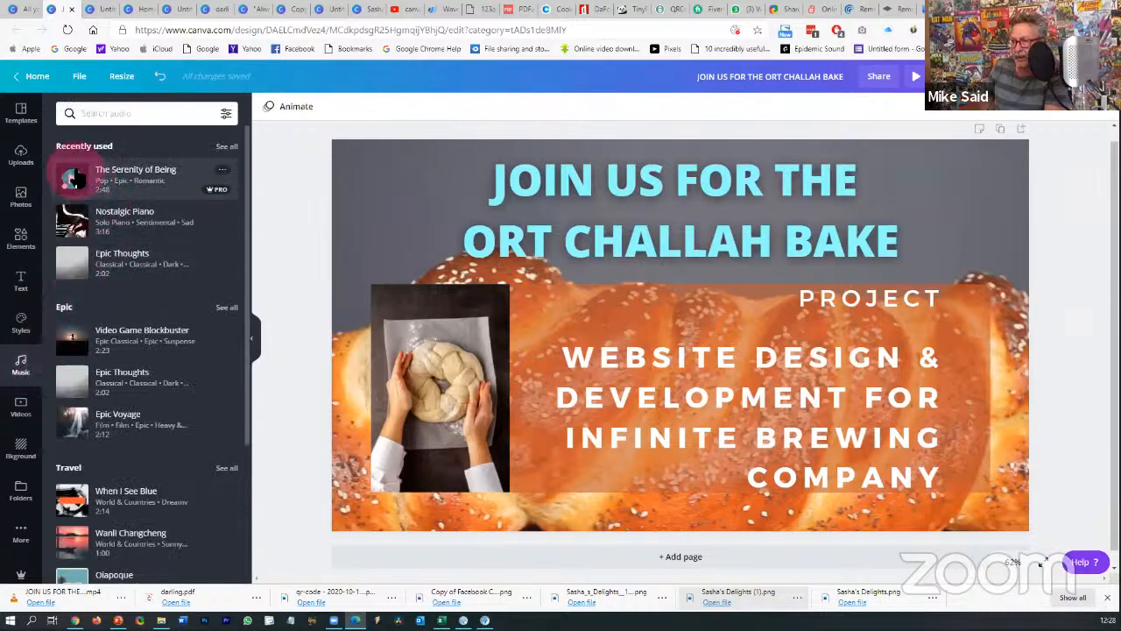
drag(255, 231, 442, 353)
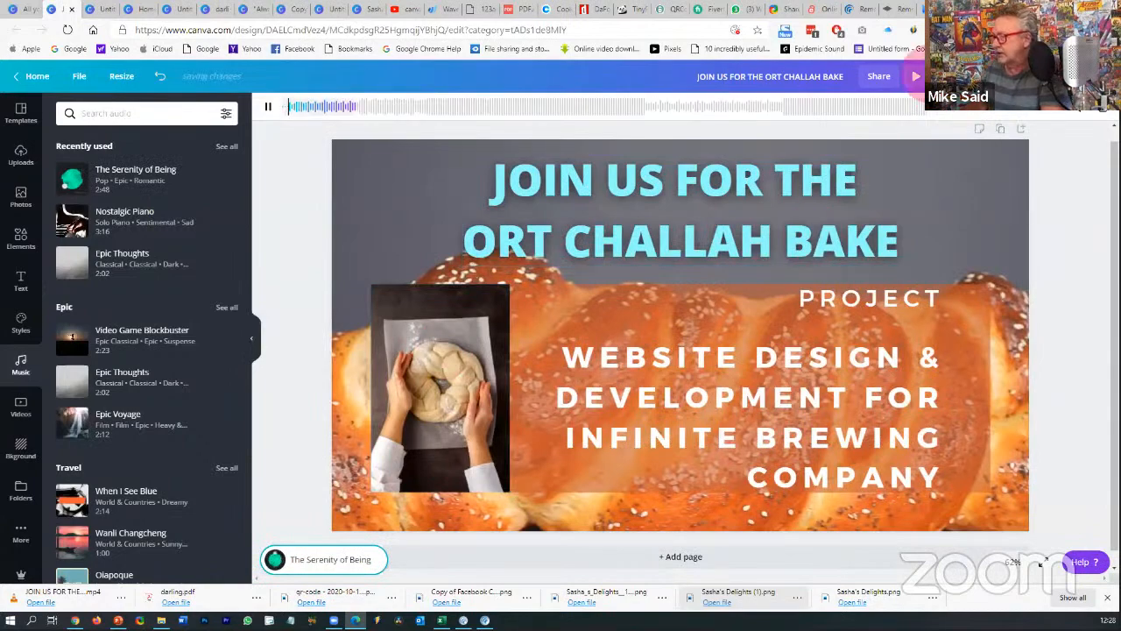
click(915, 77)
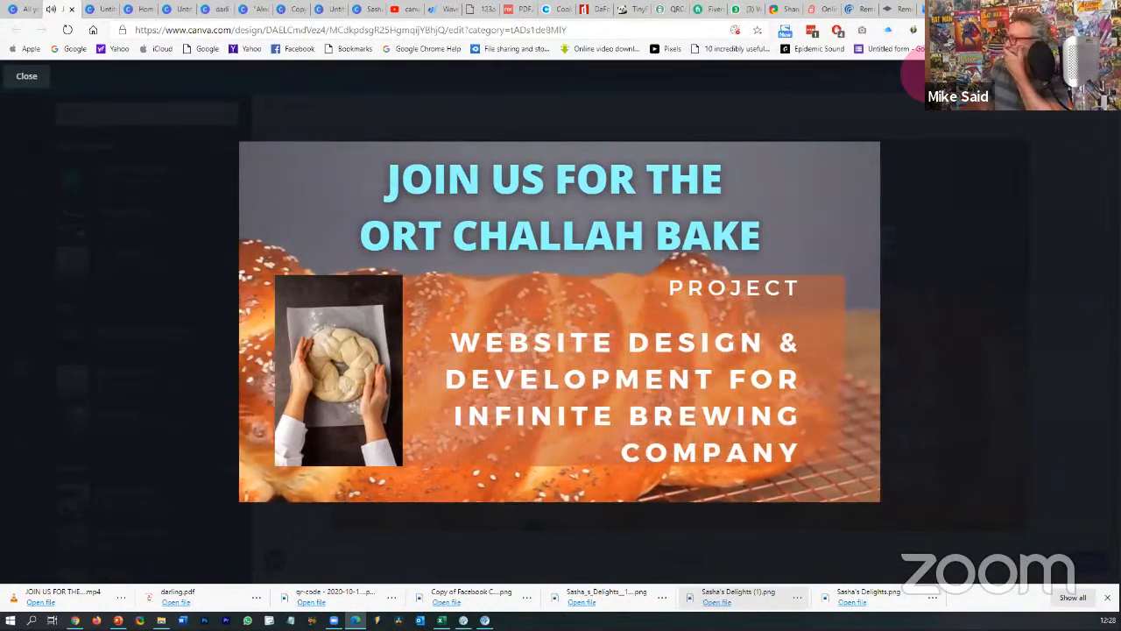
click(32, 77)
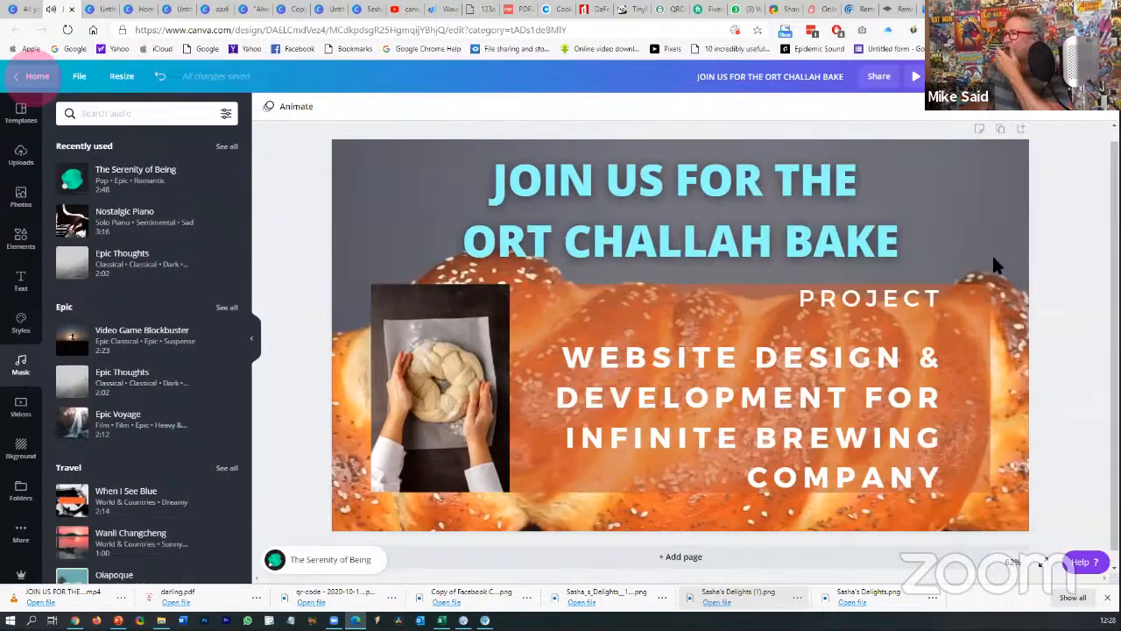